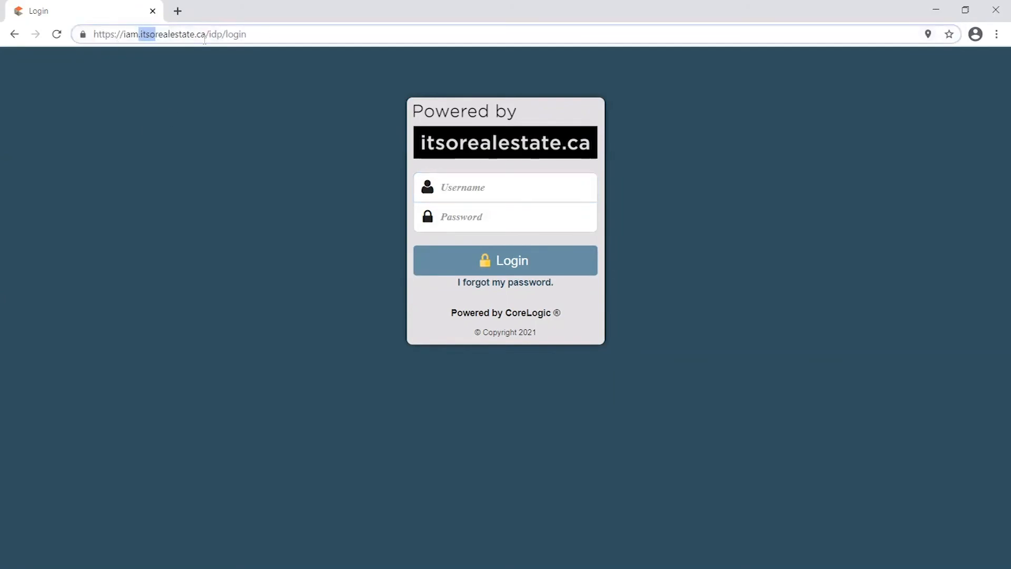
Sign in to itsorealestate.ca with the member's username and password
left_click(261, 34)
left_click(496, 186)
type("om")
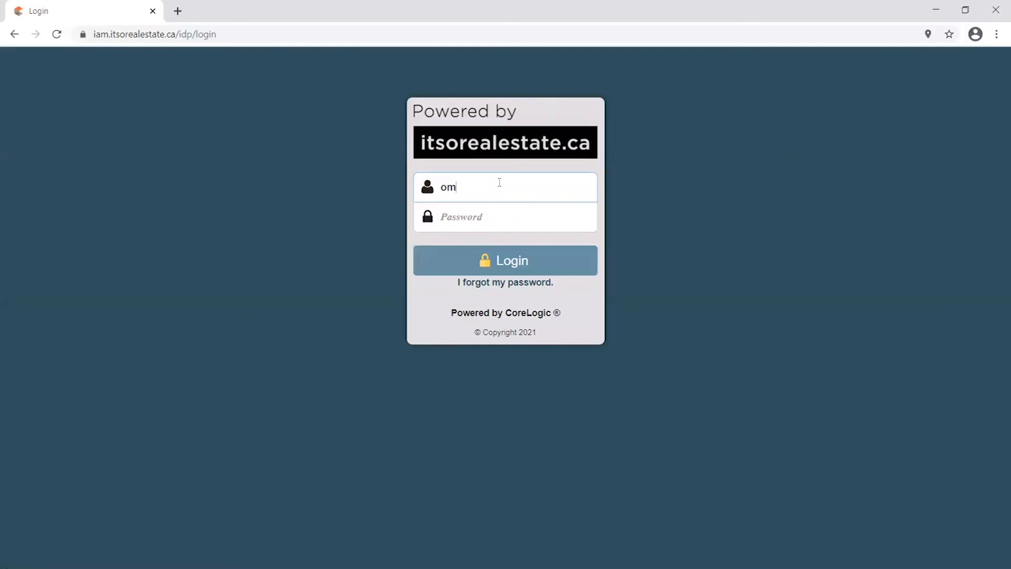
type("21657")
key("Tab")
type("*********")
key("Return")
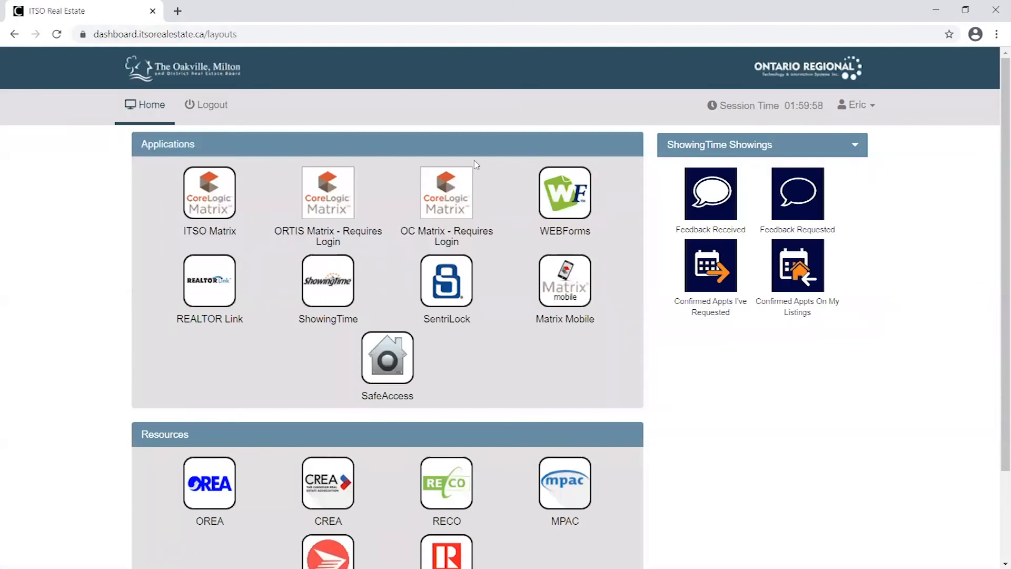
Zoom in on the dashboard, browse its tiles, and launch ITSO Matrix from Applications
key("ctrl+plus")
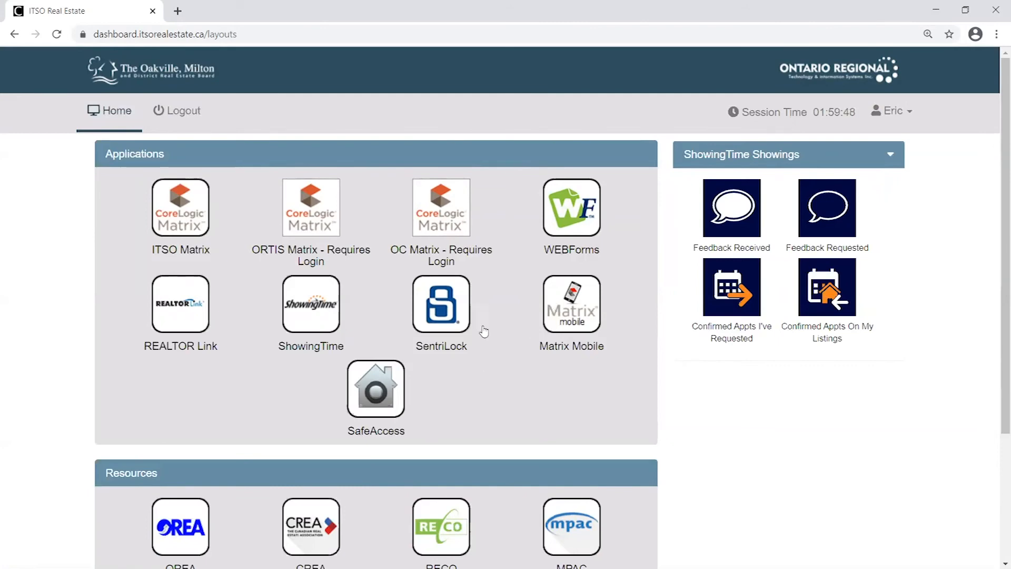
scroll(753, 444, "down", 3)
scroll(754, 445, "up", 3)
scroll(711, 463, "down", 3)
scroll(593, 283, "up", 3)
scroll(675, 444, "down", 1)
scroll(677, 445, "up", 1)
left_click(179, 215)
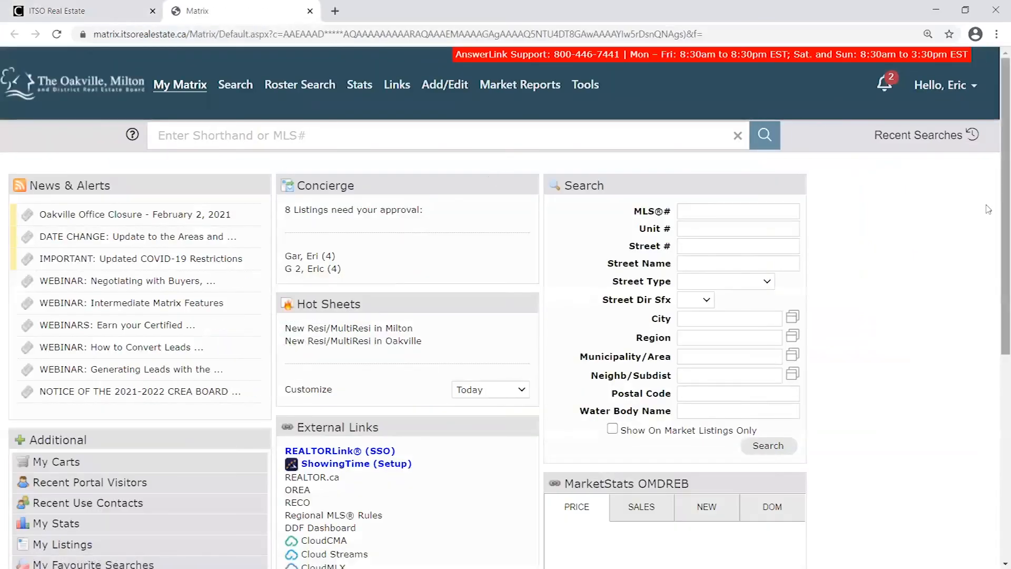
Zoom the Matrix page to 150% and close the ITSO Real Estate dashboard tab
key("ctrl+plus")
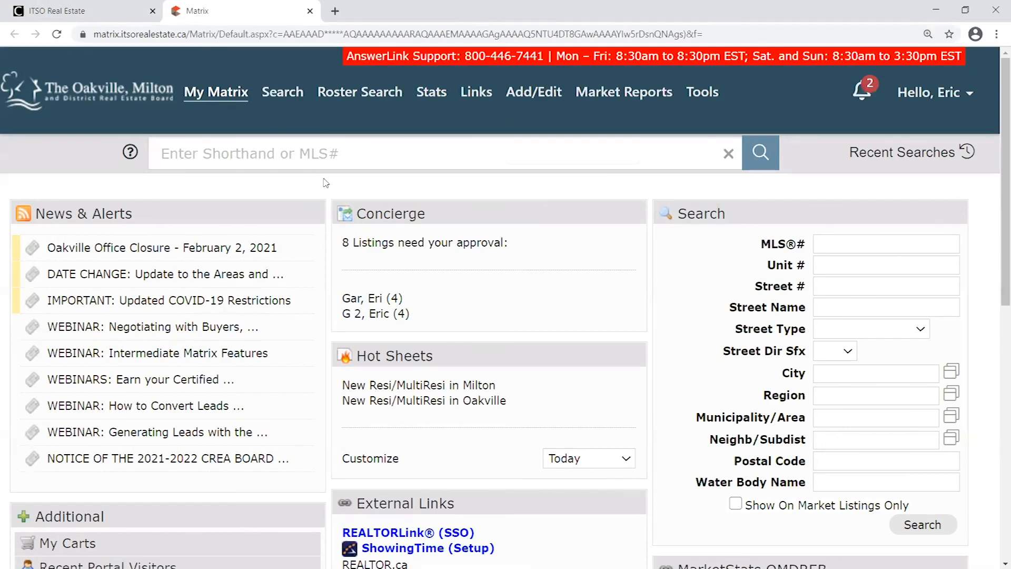
left_click(140, 16)
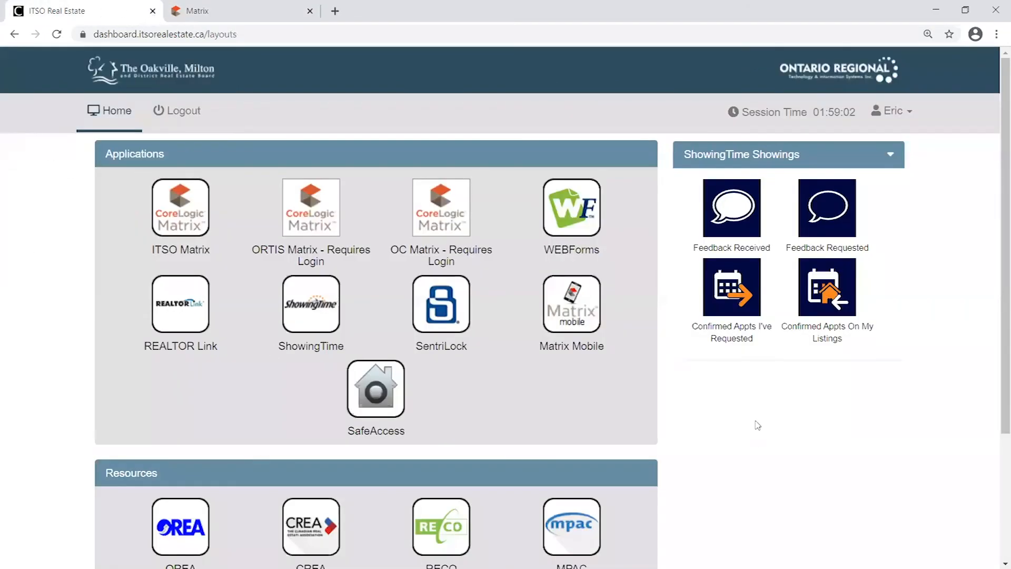
left_click(153, 11)
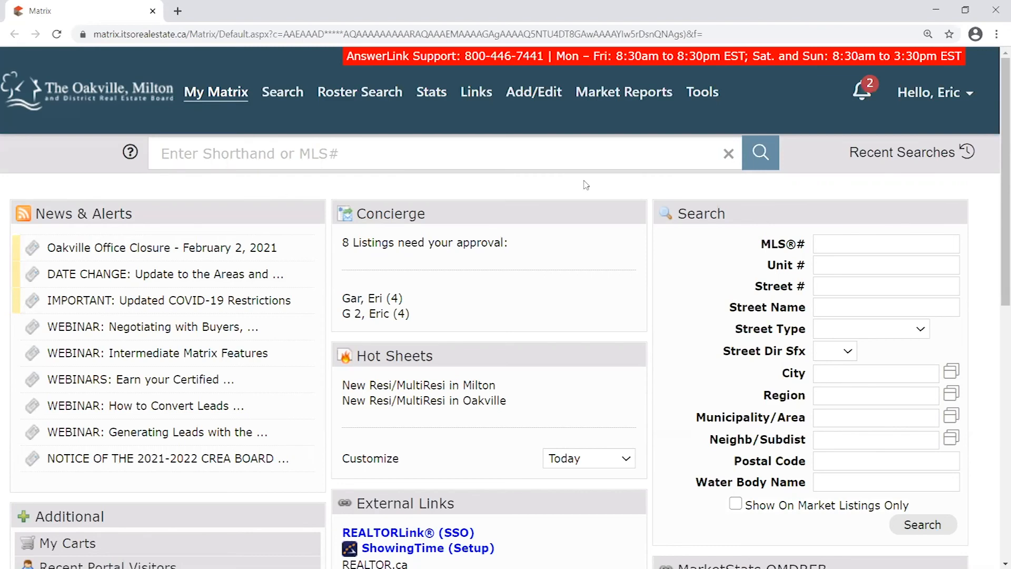
Open and close the Hello user account menu on the My Matrix home page
scroll(325, 169, "down", 1)
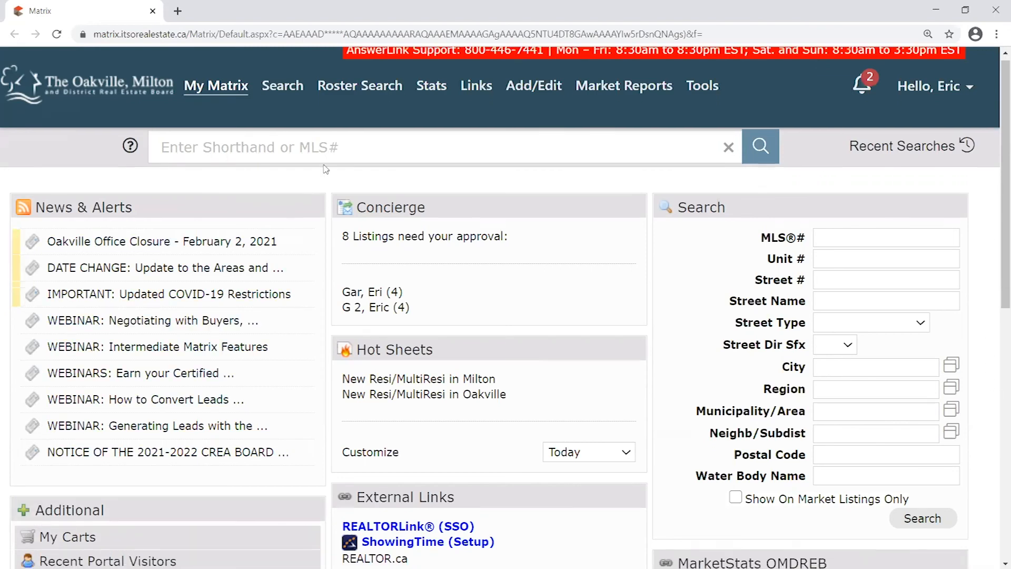
scroll(325, 169, "up", 1)
mouse_move(303, 96)
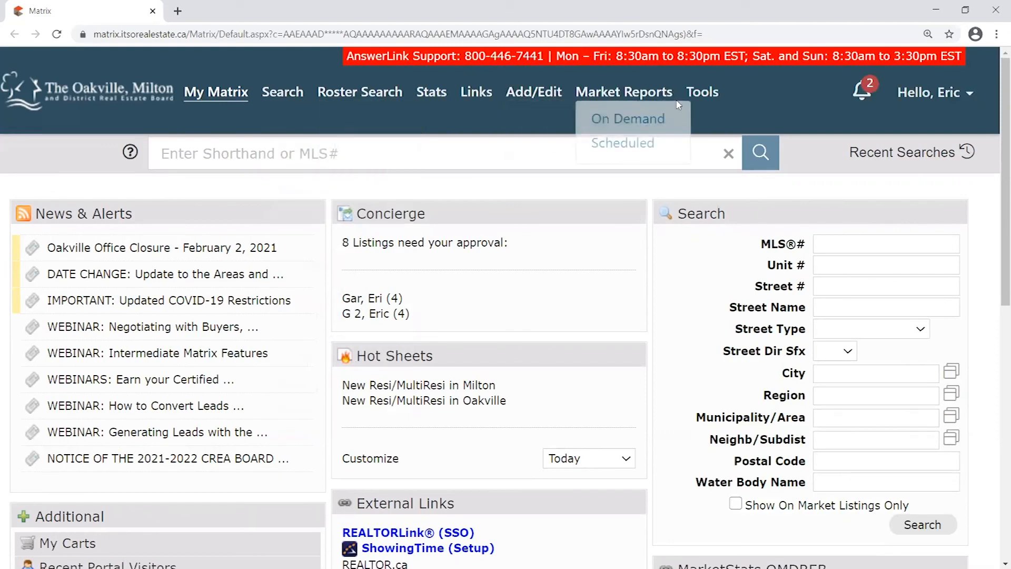
left_click(969, 97)
left_click(969, 97)
left_click(969, 97)
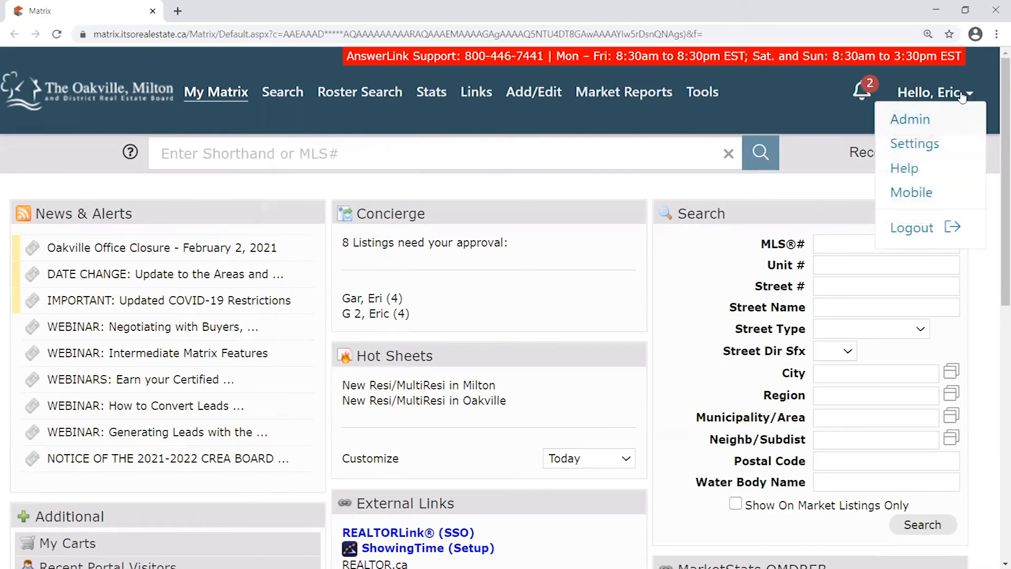
left_click(969, 96)
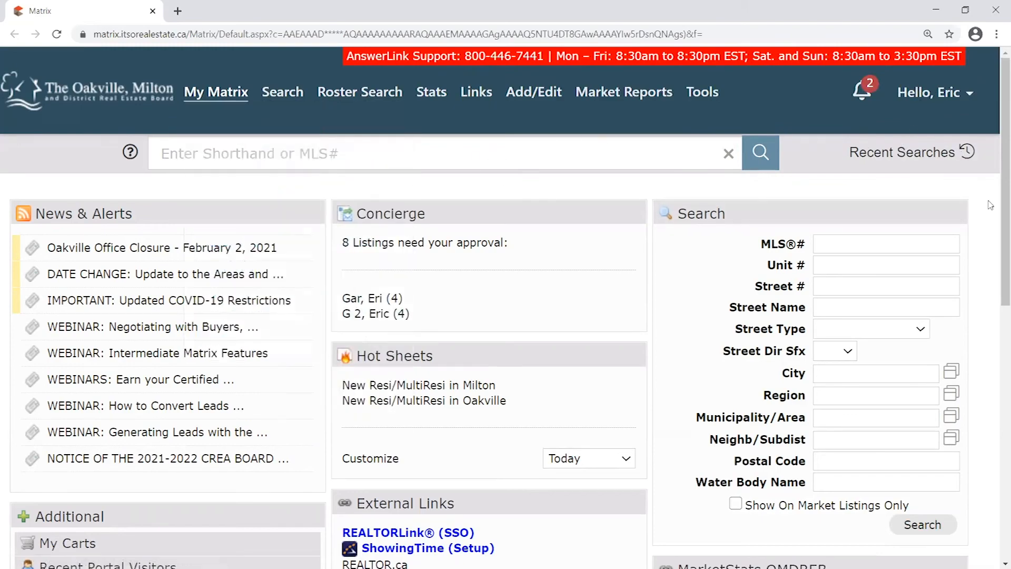
Place Search above Concierge in the right column and Hot Sheets atop the middle column
scroll(990, 205, "down", 4)
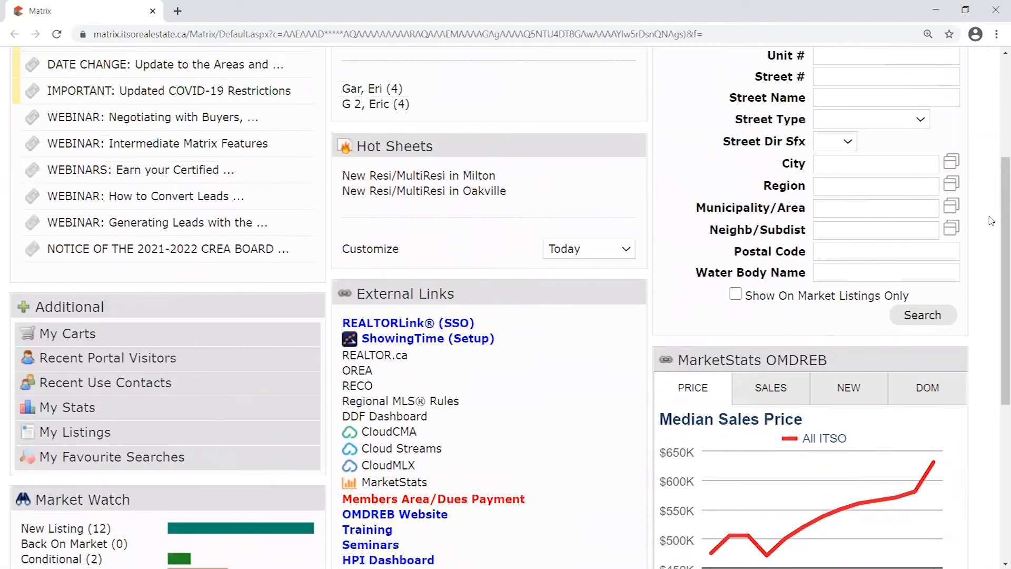
scroll(991, 221, "up", 4)
left_click_drag(601, 213, 790, 281)
left_click_drag(755, 349, 768, 213)
scroll(557, 184, "down", 1)
left_click_drag(504, 143, 515, 165)
scroll(379, 158, "up", 1)
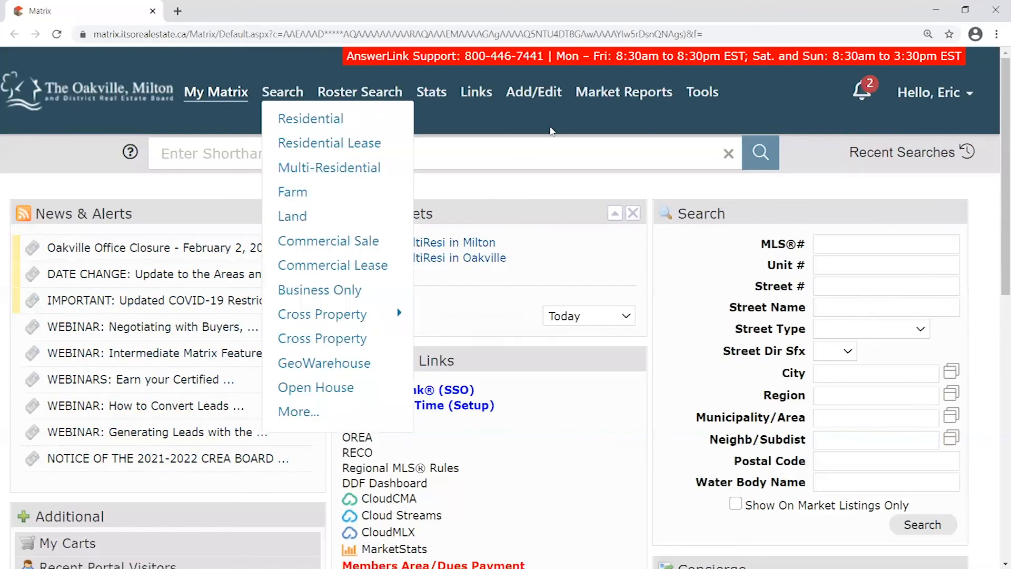
mouse_move(216, 92)
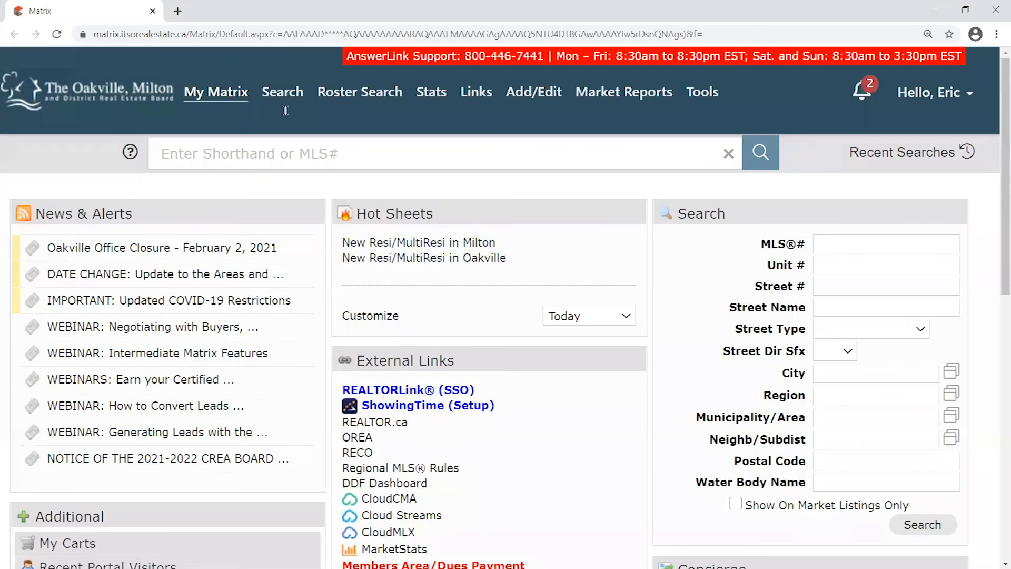
mouse_move(289, 93)
scroll(352, 195, "down", 4)
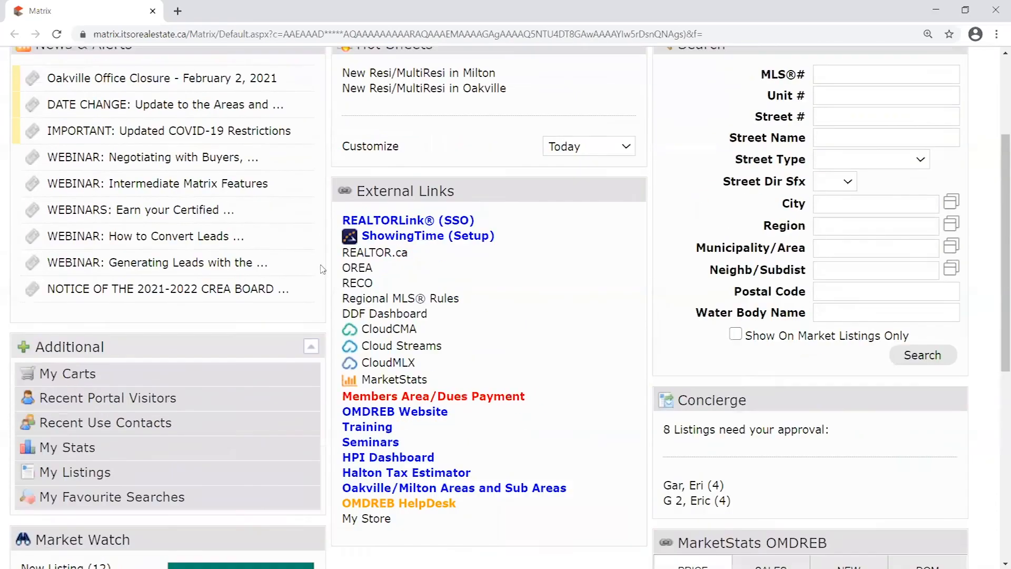
scroll(337, 193, "up", 4)
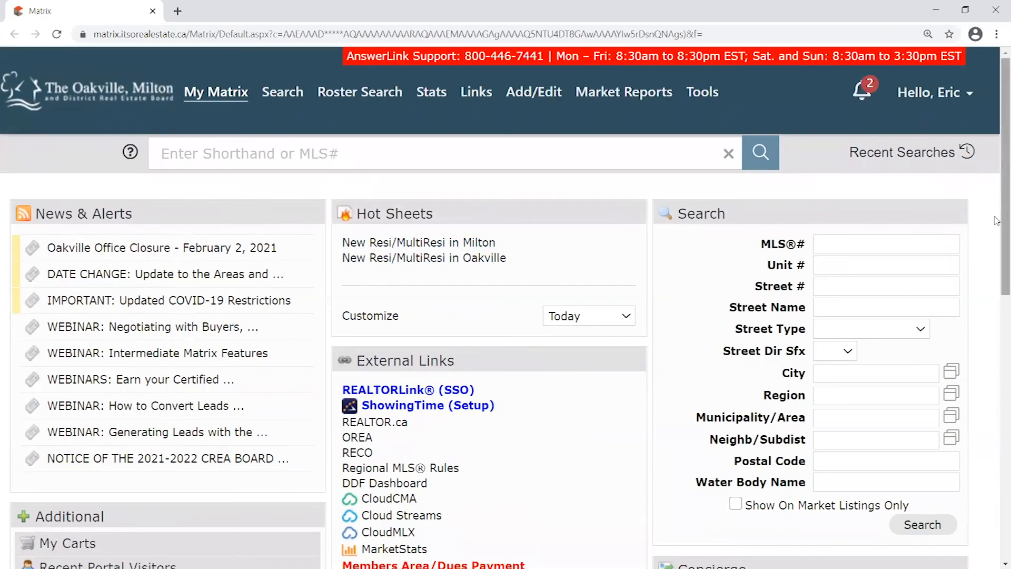
scroll(988, 300, "down", 8)
scroll(519, 433, "up", 8)
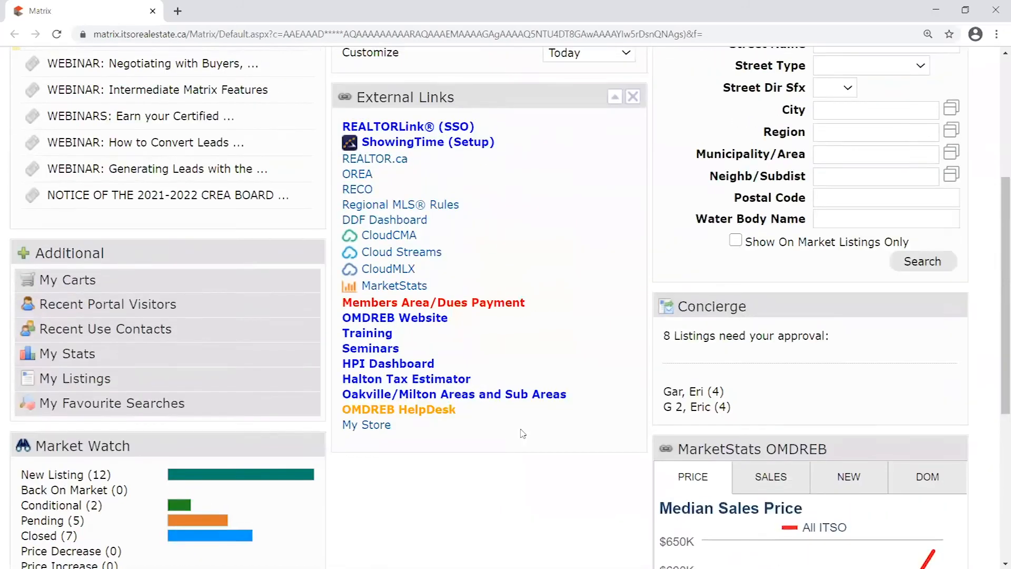
scroll(819, 134, "up", 1)
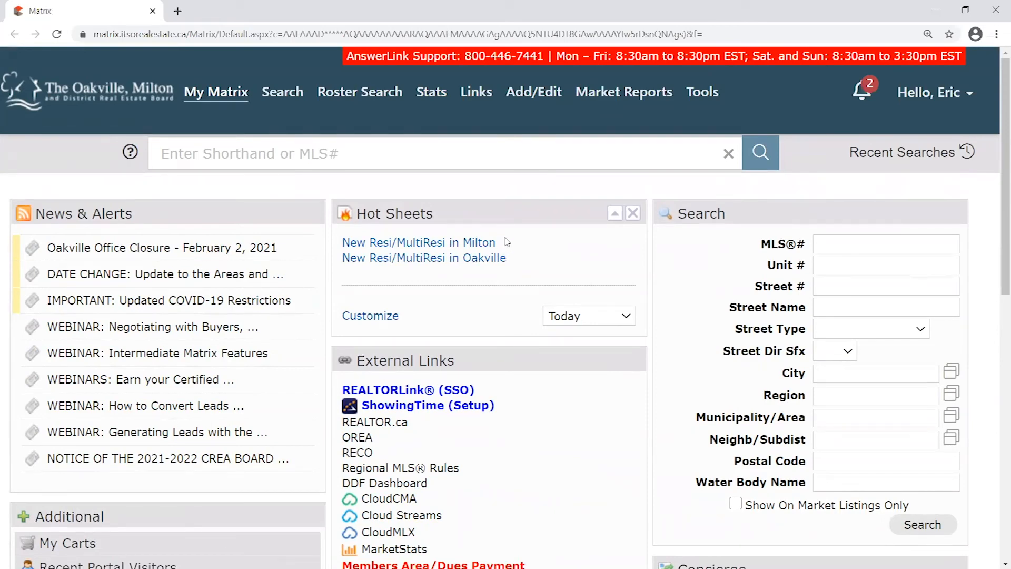
Close the Hot Sheets and External Links panels and reposition the Additional panel
left_click_drag(598, 208, 577, 358)
left_click(634, 216)
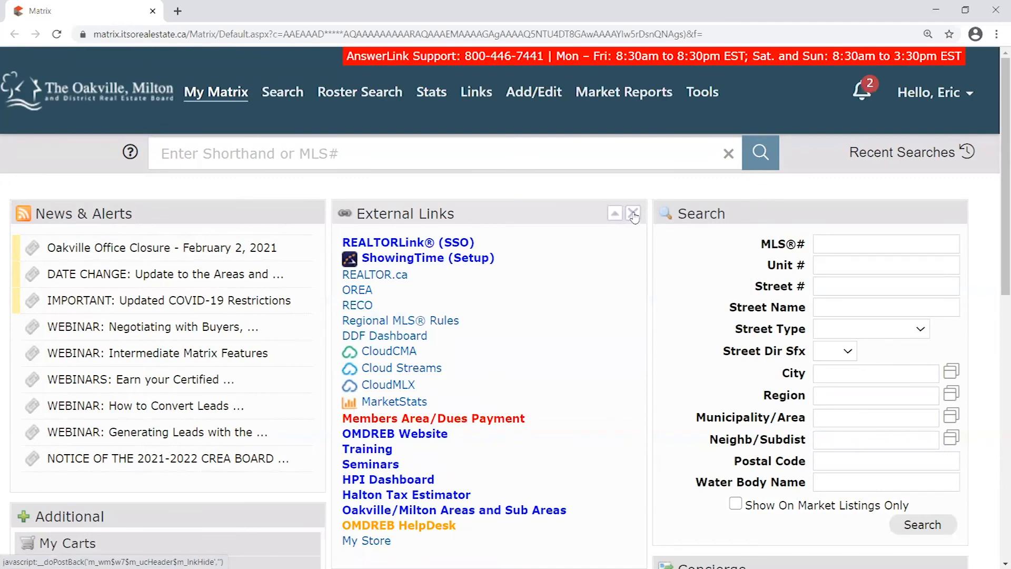
left_click(634, 216)
scroll(590, 233, "down", 4)
left_click_drag(211, 313, 545, 115)
scroll(541, 261, "up", 1)
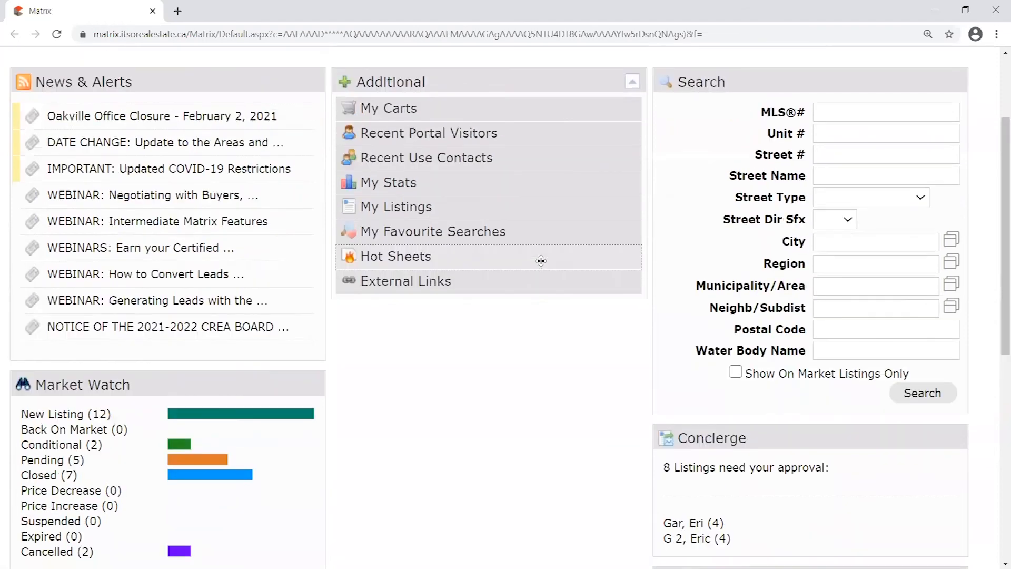
mouse_move(453, 84)
left_mouse_down()
mouse_move(520, 90)
mouse_move(445, 106)
mouse_move(472, 86)
mouse_move(437, 88)
left_mouse_up()
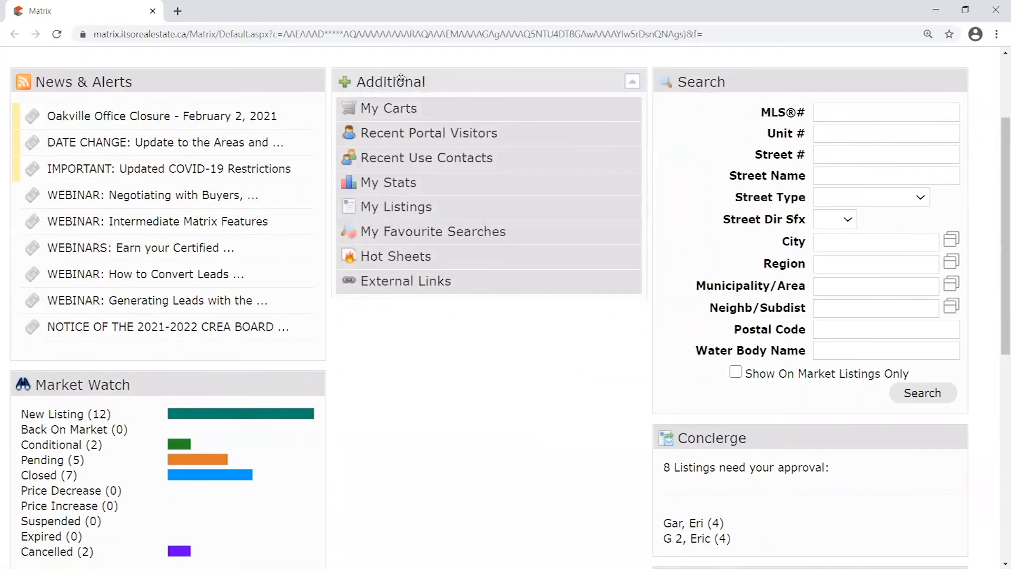
scroll(402, 75, "up", 3)
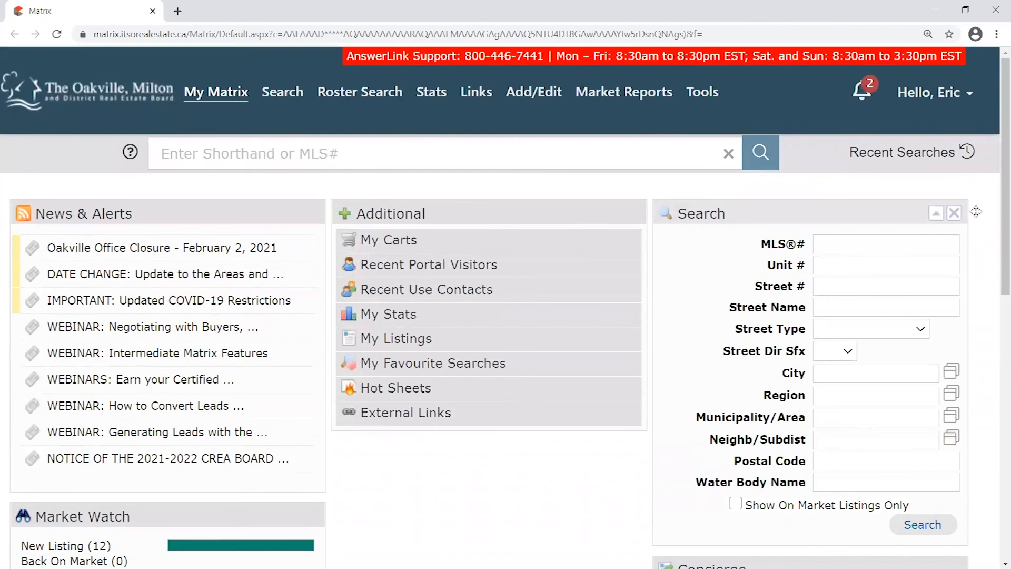
Tuck Search into Additional, close Concierge, MarketStats and Market Watch, and move Additional right
left_click_drag(885, 213, 464, 448)
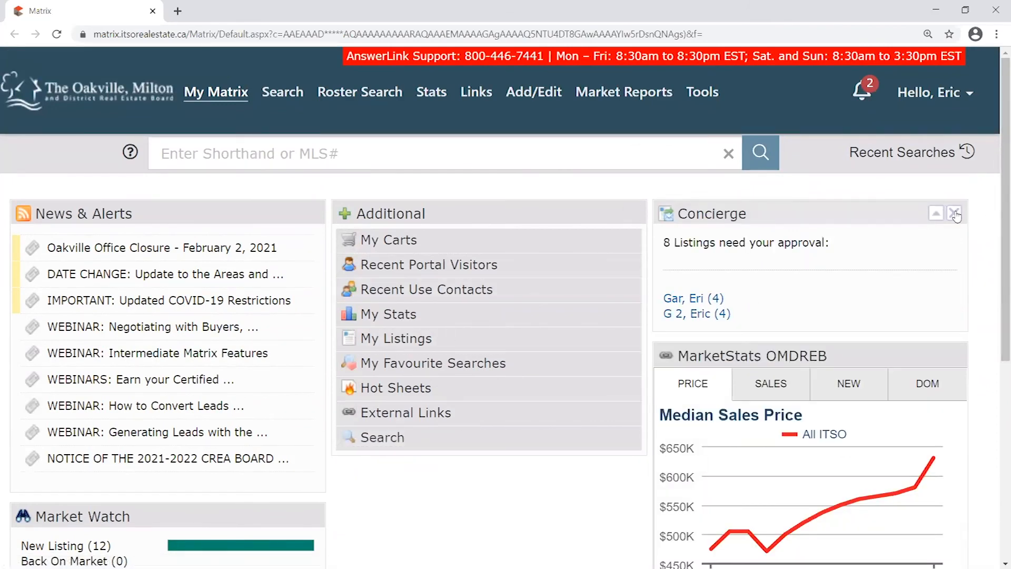
left_click(955, 214)
left_click(954, 214)
scroll(829, 233, "down", 3)
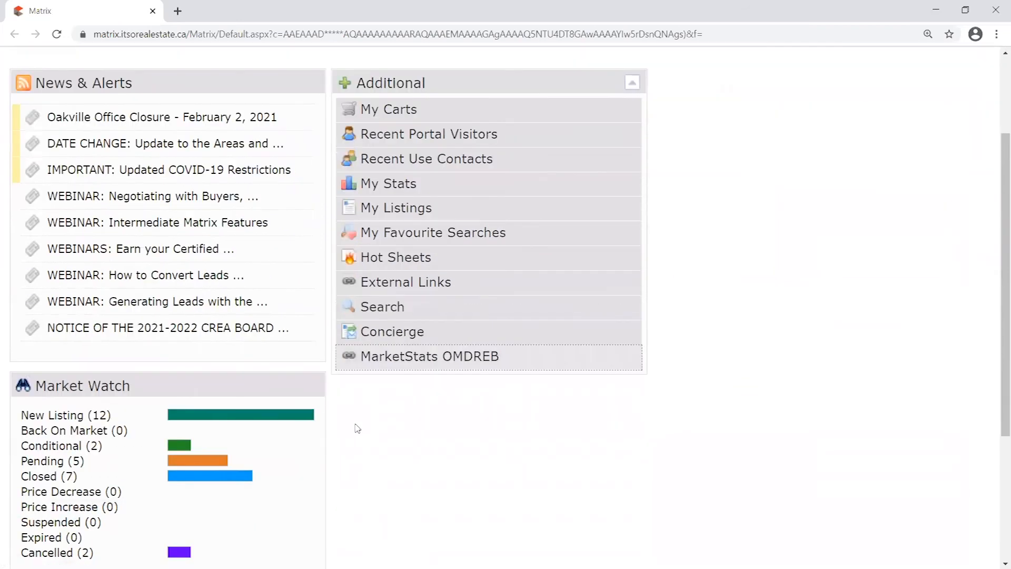
left_click(315, 388)
scroll(774, 295, "up", 2)
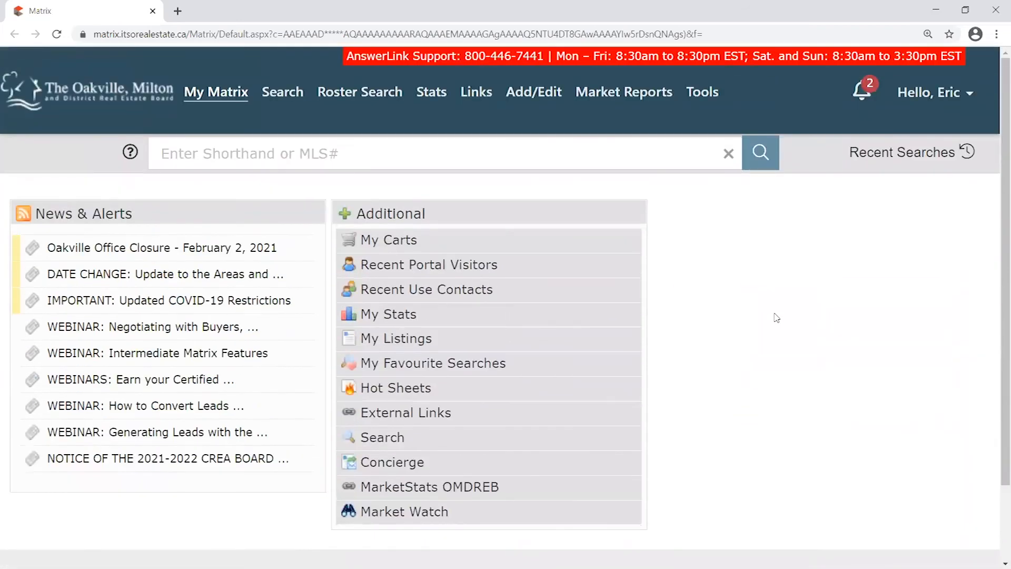
left_click_drag(518, 221, 548, 223)
left_click_drag(621, 207, 778, 197)
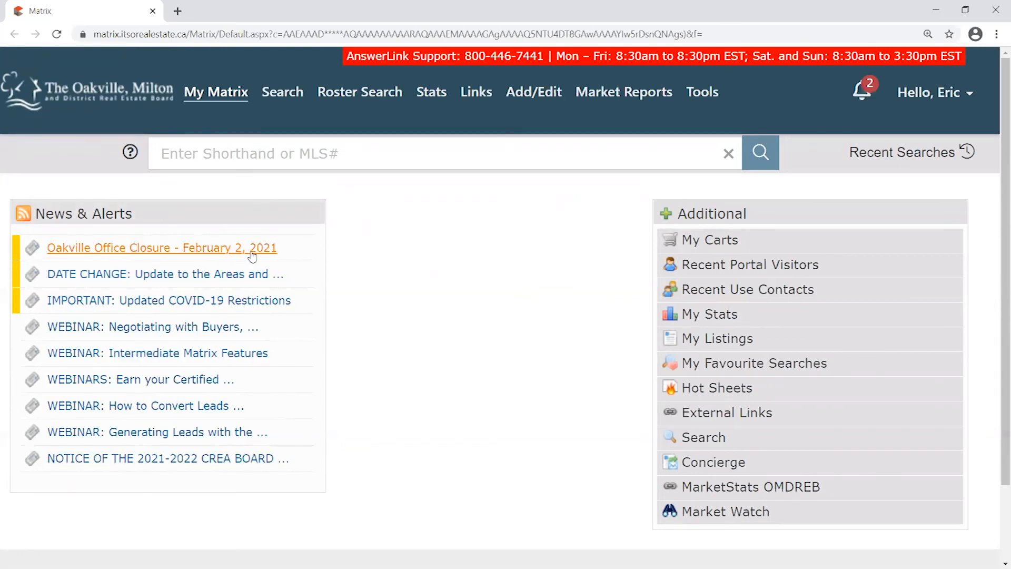
left_click_drag(825, 216, 555, 222)
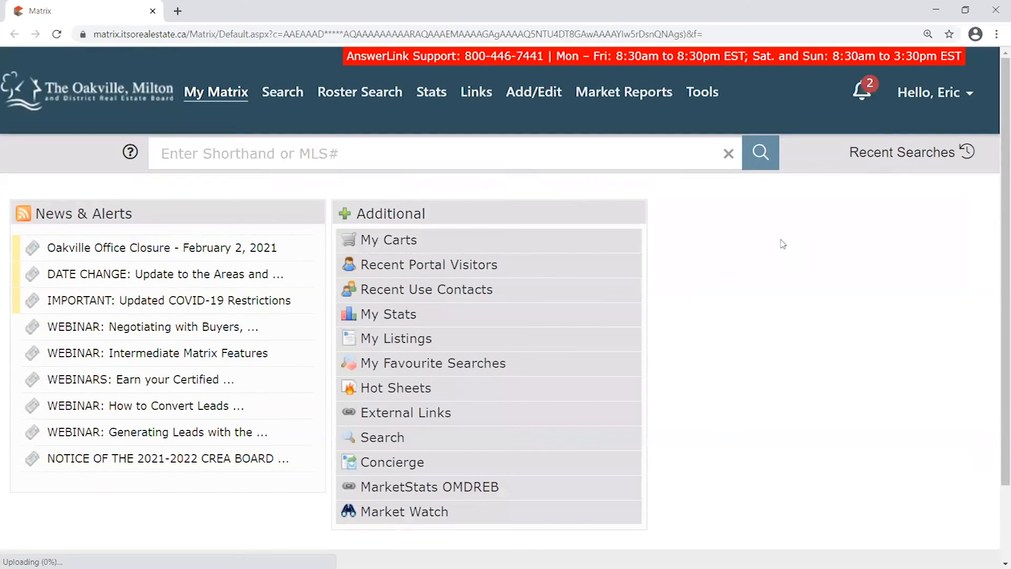
left_click(632, 212)
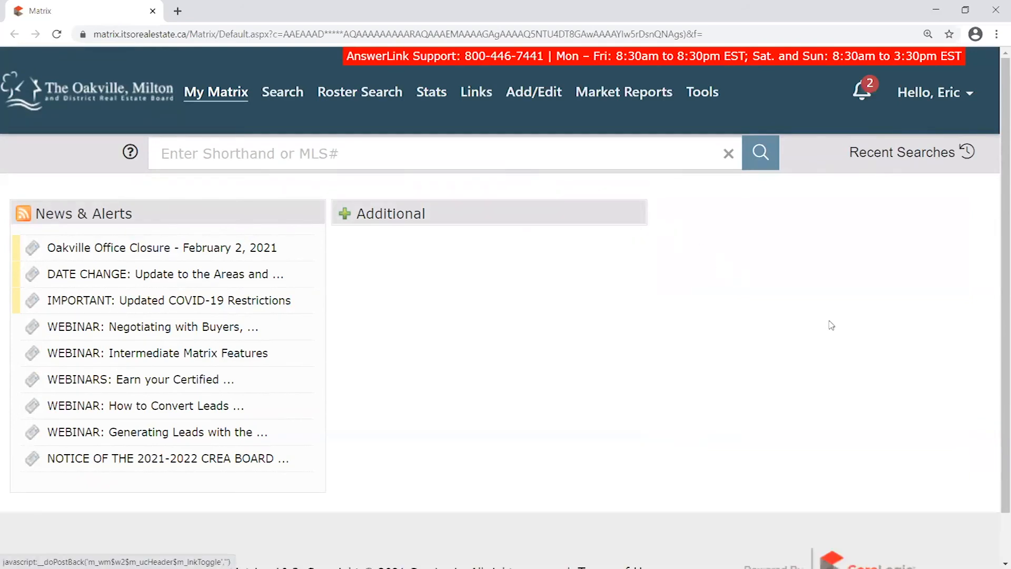
scroll(590, 372, "down", 1)
left_click_drag(510, 155, 193, 478)
scroll(562, 402, "up", 1)
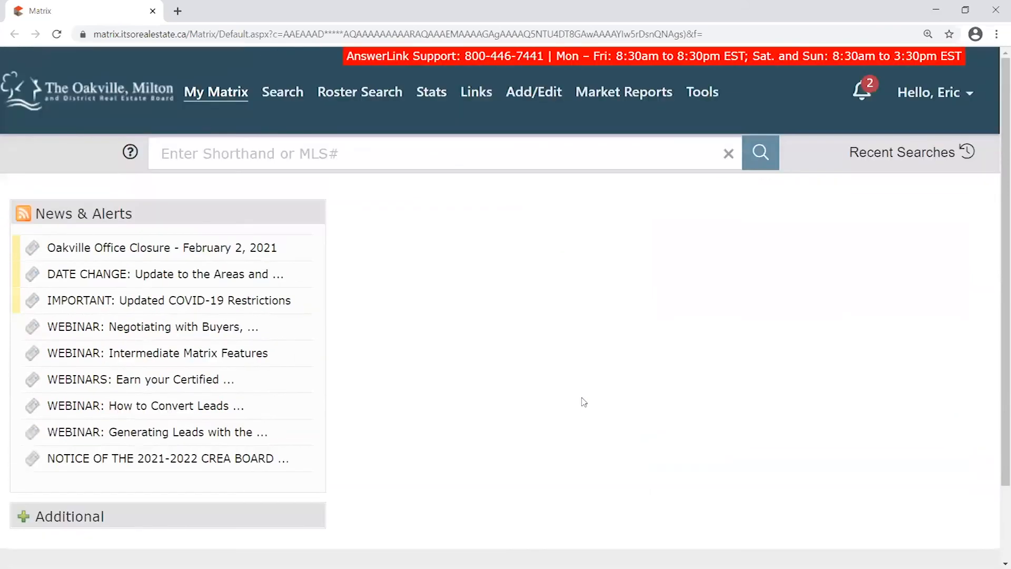
scroll(583, 402, "down", 2)
scroll(709, 424, "up", 2)
scroll(319, 501, "down", 2)
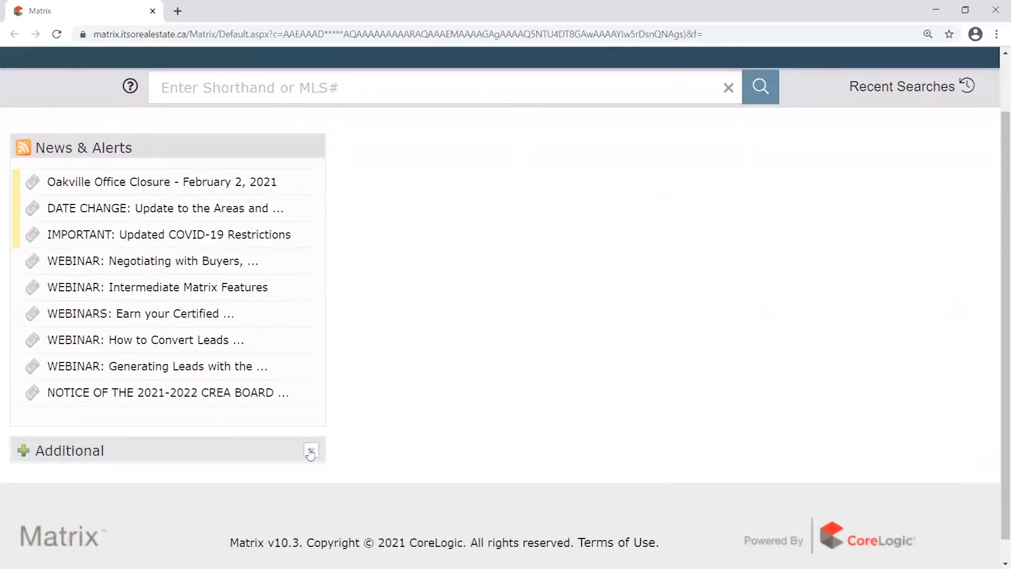
Expand the Additional list and add Search, then Hot Sheets below it, to the middle column
left_click(312, 450)
scroll(369, 421, "down", 4)
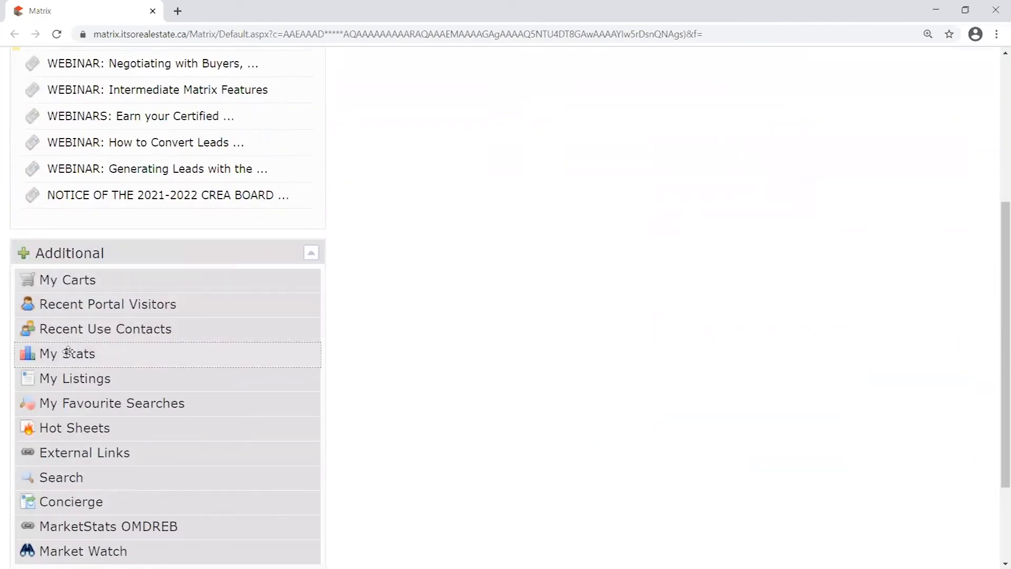
scroll(71, 366, "down", 2)
left_click_drag(77, 418, 463, 176)
scroll(428, 263, "up", 5)
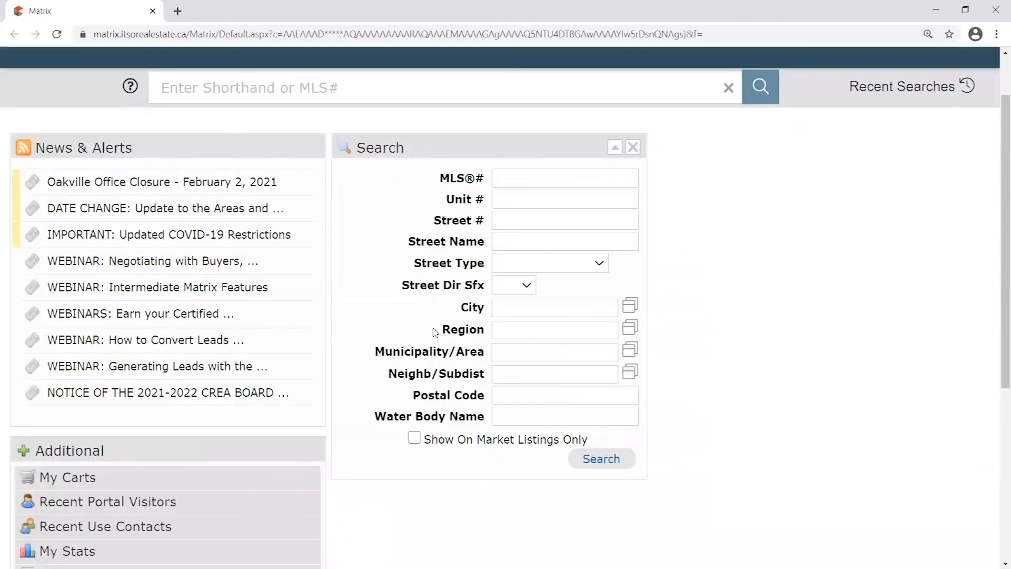
scroll(436, 331, "down", 4)
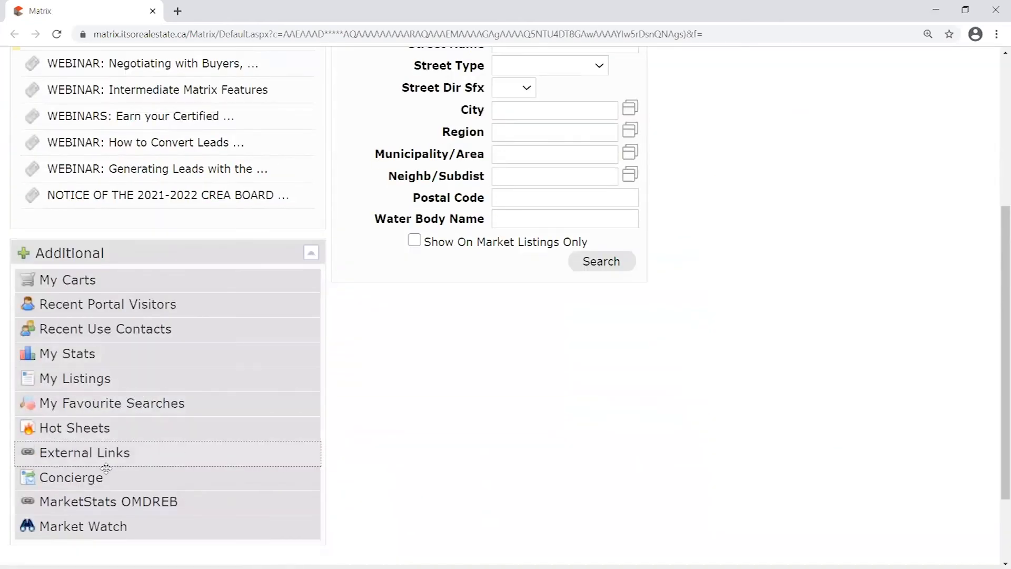
left_click_drag(102, 428, 424, 316)
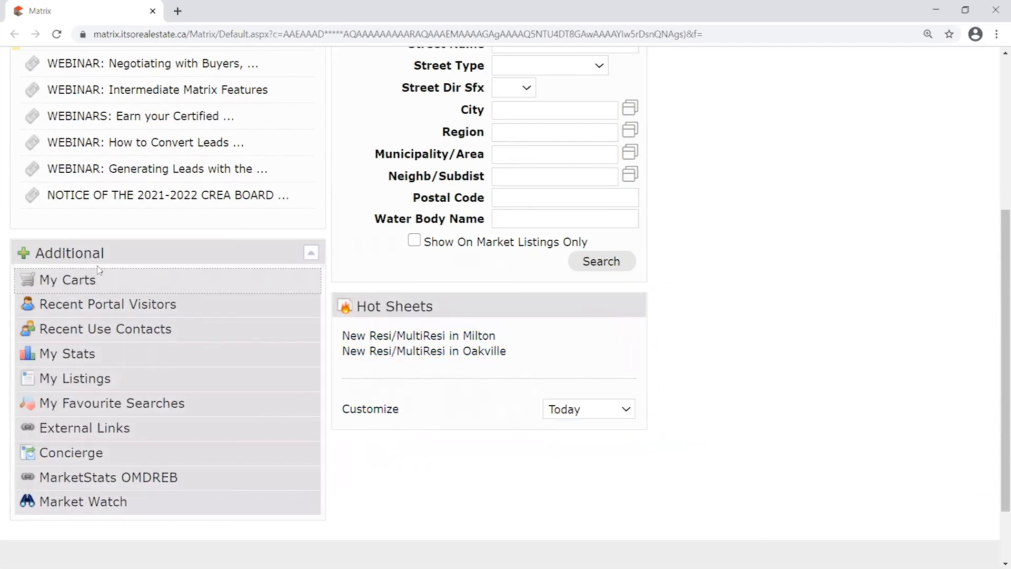
Add the External Links widget to the right column and settle its position
scroll(800, 384, "up", 5)
scroll(781, 383, "down", 5)
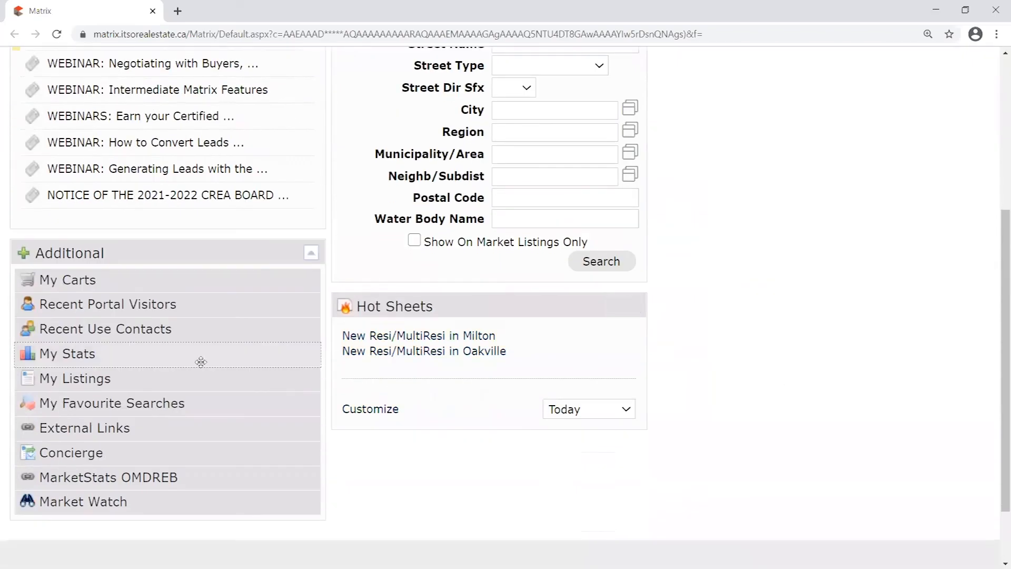
left_click_drag(81, 429, 783, 126)
scroll(779, 339, "up", 3)
scroll(787, 428, "down", 1)
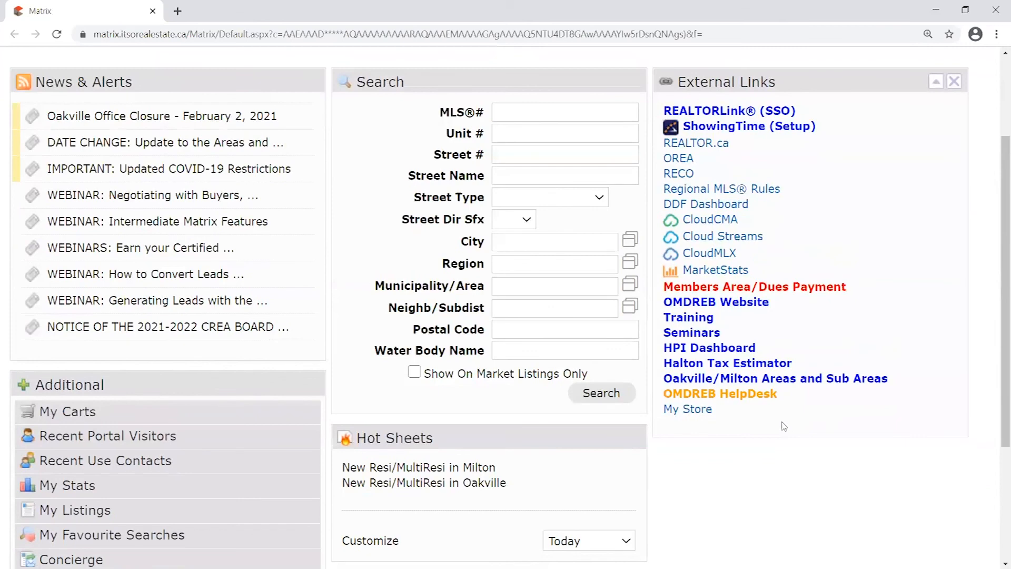
scroll(789, 427, "up", 1)
scroll(424, 191, "down", 2)
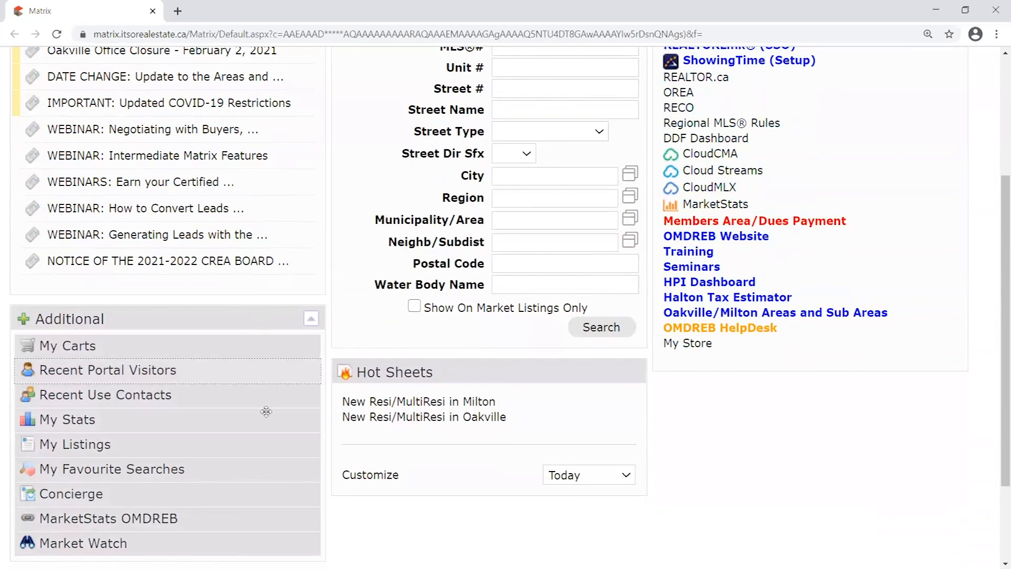
scroll(718, 416, "up", 2)
mouse_move(472, 148)
left_mouse_down()
mouse_move(709, 153)
mouse_move(473, 138)
mouse_move(472, 148)
left_mouse_up()
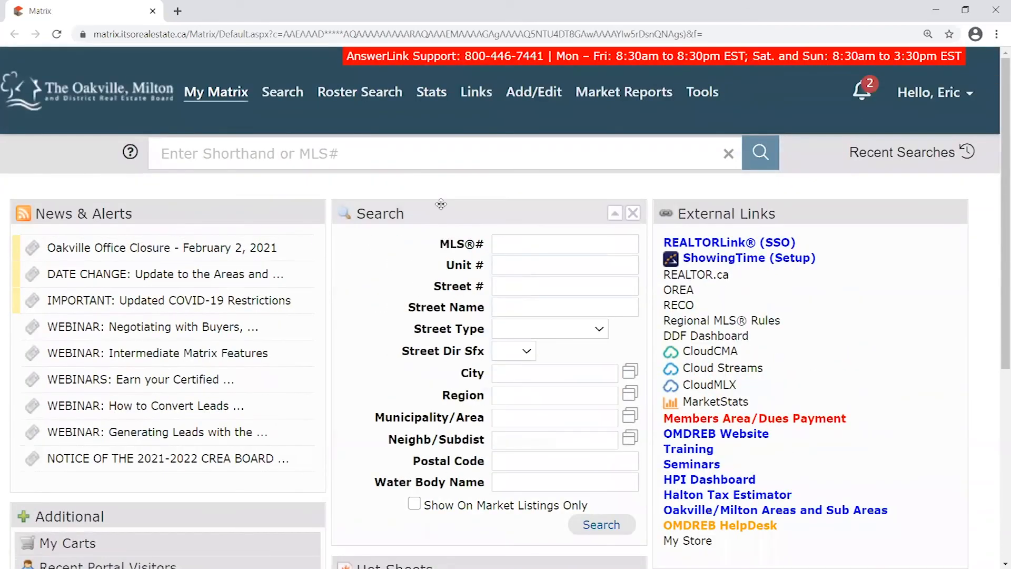
left_click_drag(441, 204, 480, 242)
left_click_drag(780, 209, 816, 227)
scroll(579, 369, "down", 4)
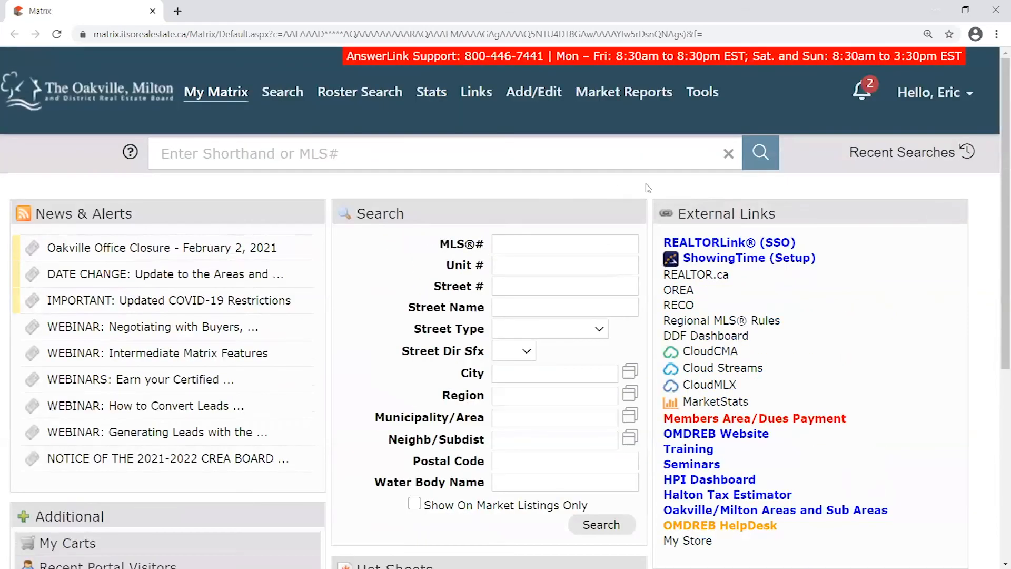
left_click_drag(780, 208, 804, 213)
scroll(995, 188, "down", 1)
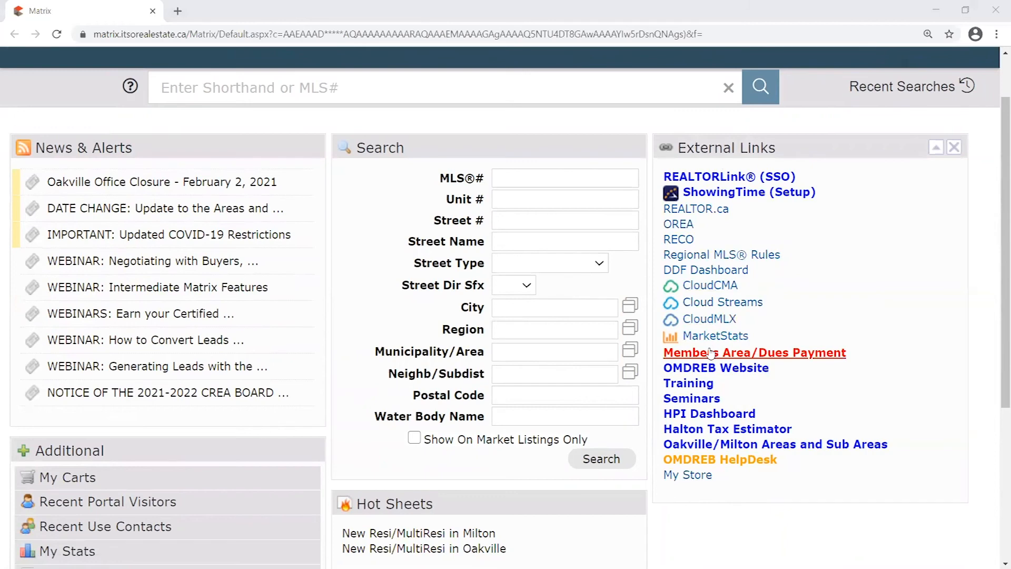
Open the Members Area/Dues Payment link from External Links in a new tab
scroll(700, 358, "up", 1)
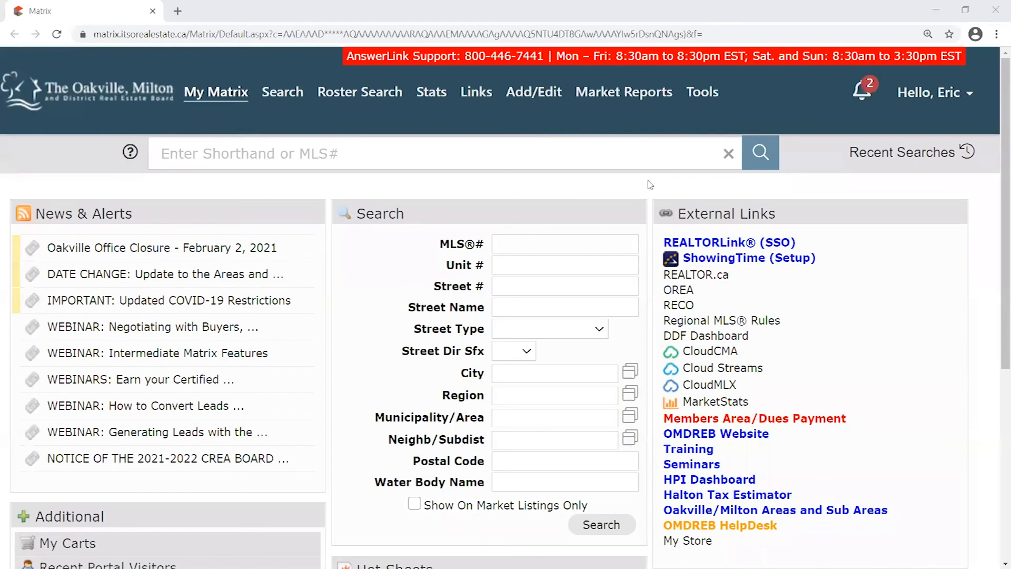
left_click_drag(863, 420, 662, 428)
left_click(662, 429)
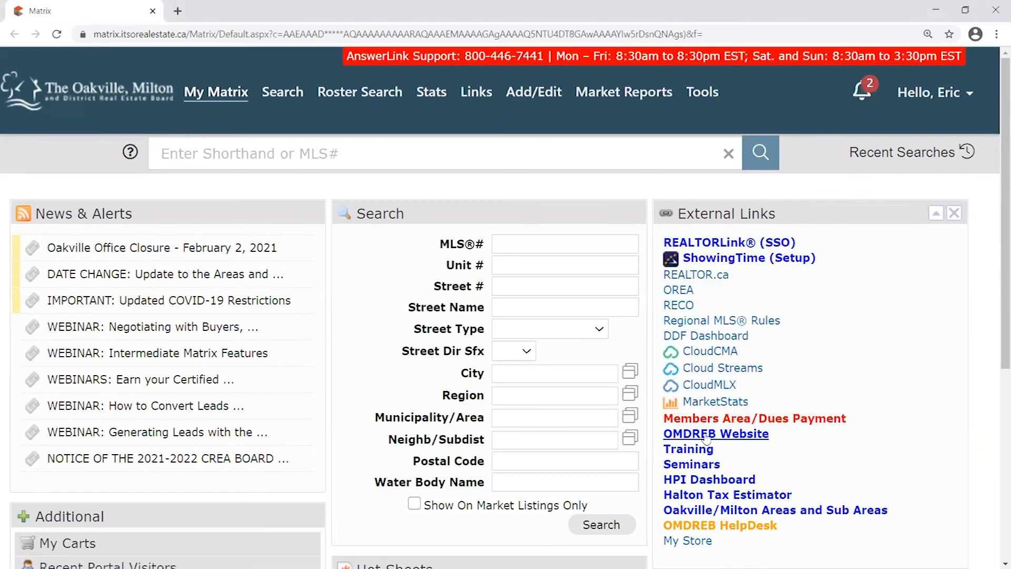
mouse_move(661, 433)
left_mouse_down()
mouse_move(691, 429)
mouse_move(662, 241)
mouse_move(662, 419)
left_mouse_up()
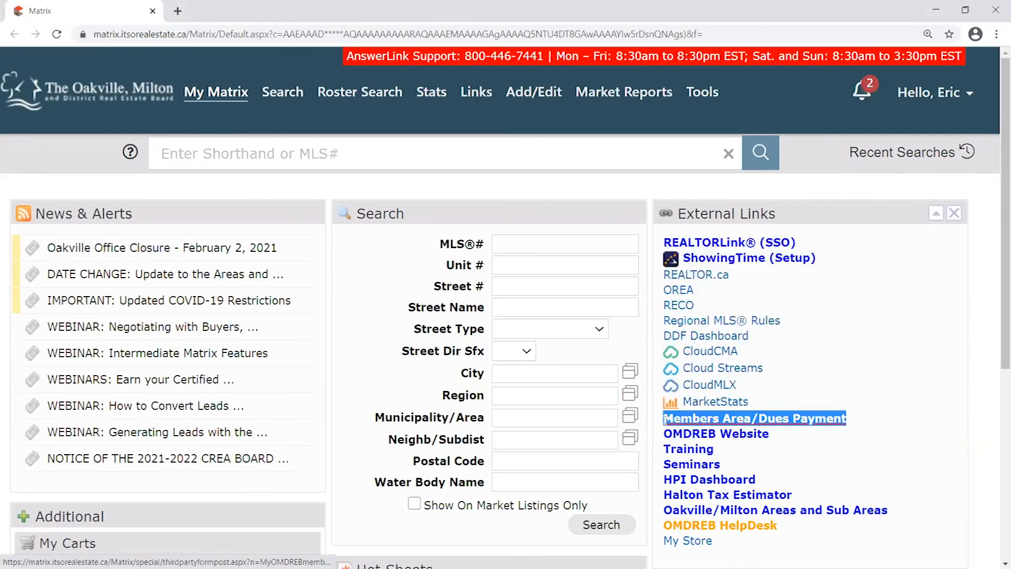
left_click(860, 422)
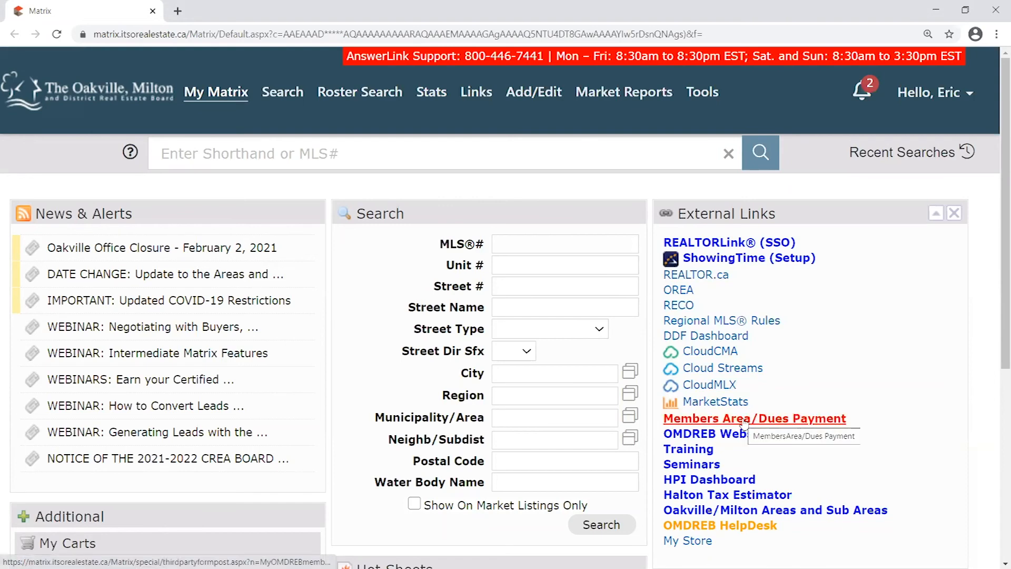
left_click(778, 426)
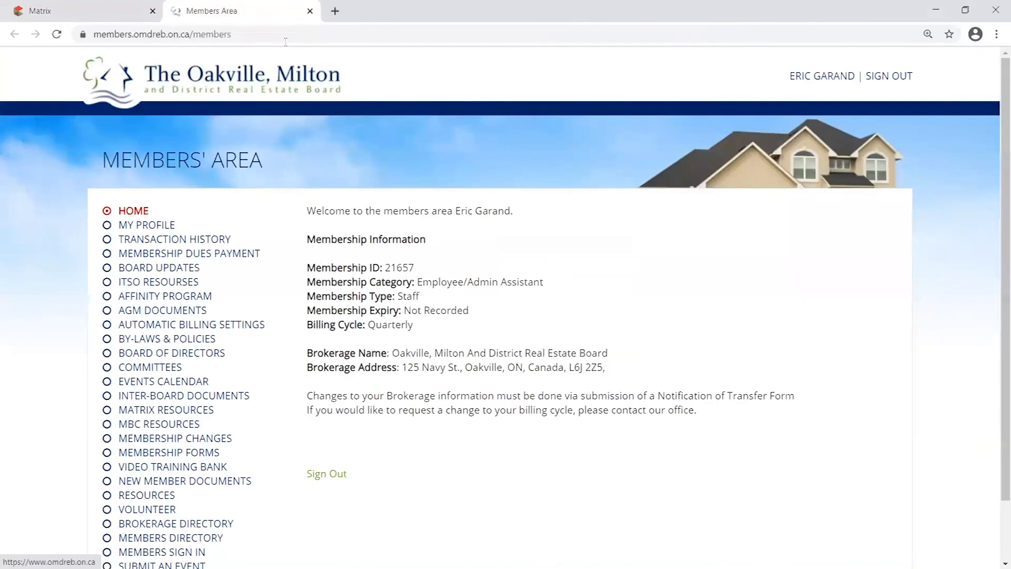
Zoom the Members' Area page in one step and open VIDEO TRAINING BANK from the member menu
key("ctrl+plus")
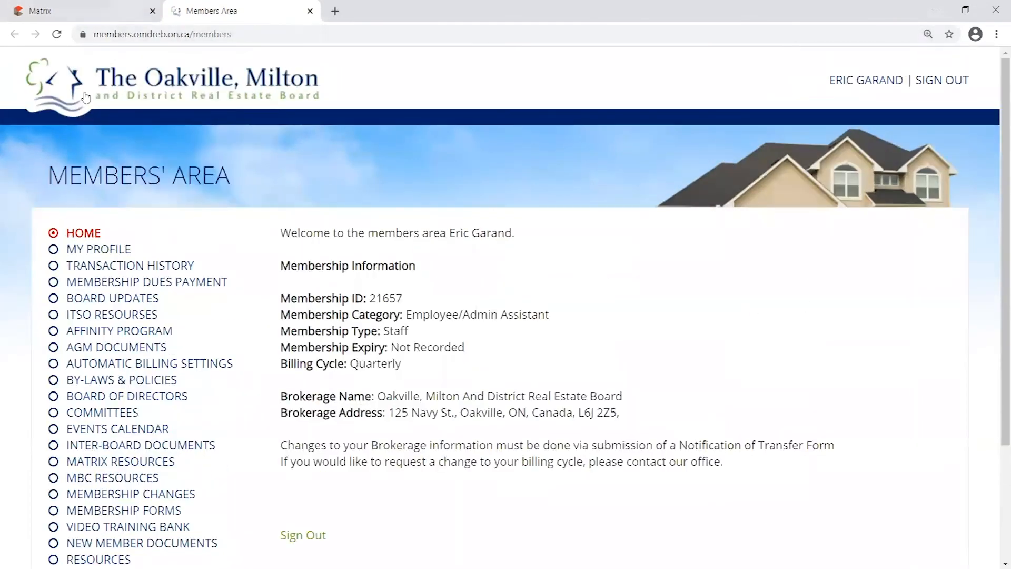
left_click_drag(133, 33, 219, 34)
scroll(158, 138, "down", 2)
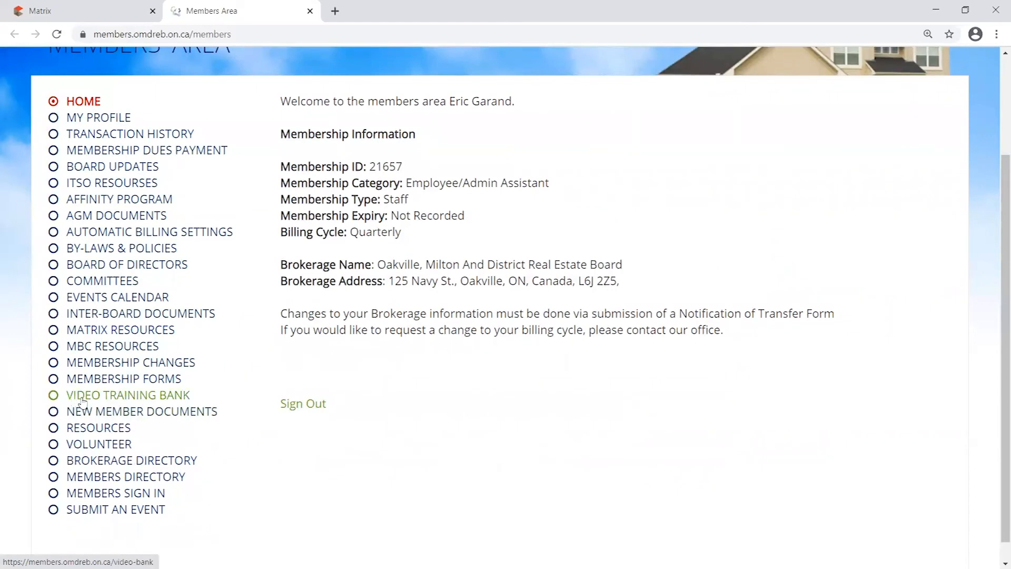
left_click(133, 397)
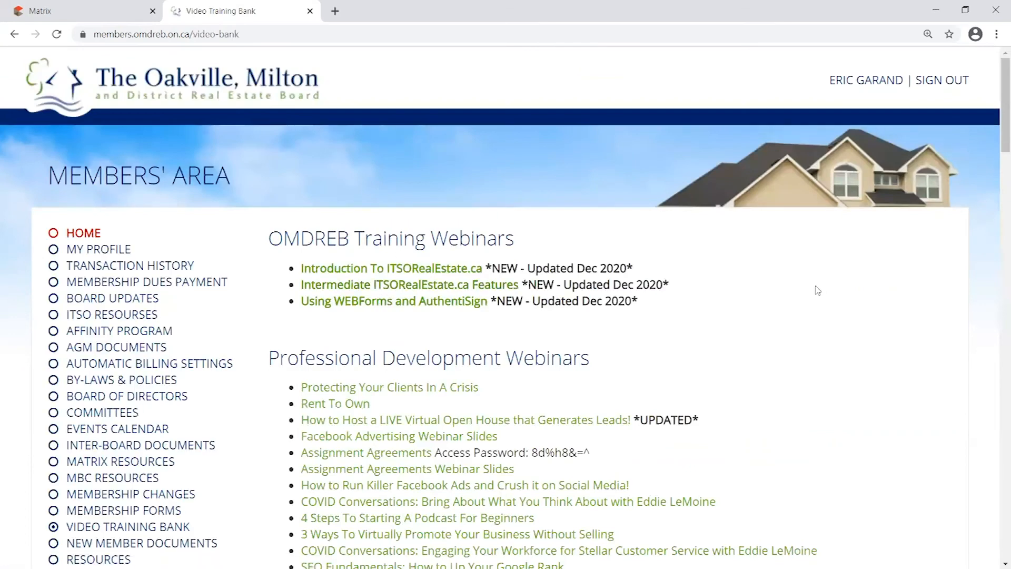
scroll(672, 278, "down", 1)
left_click_drag(275, 156, 563, 177)
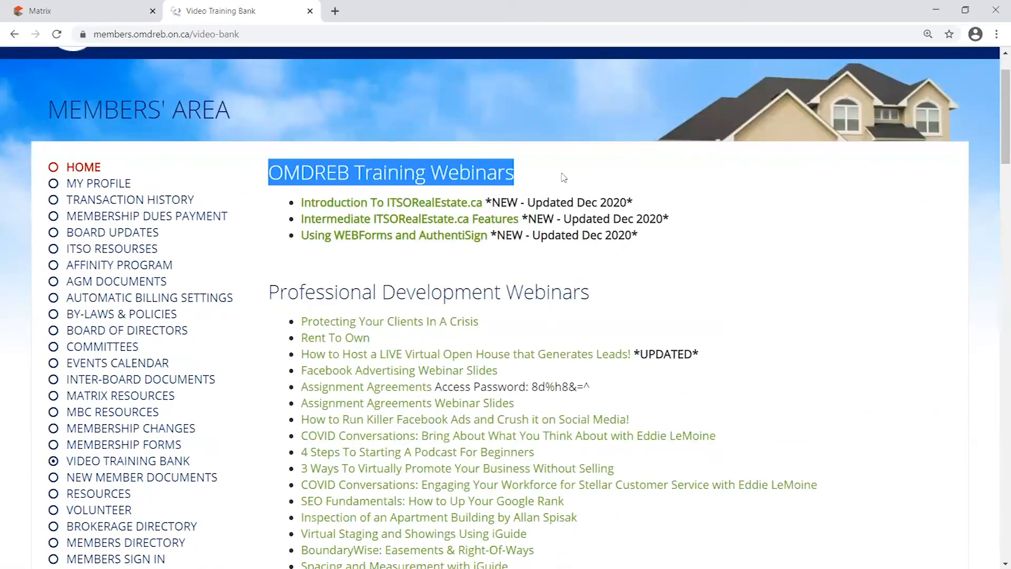
left_click(585, 259)
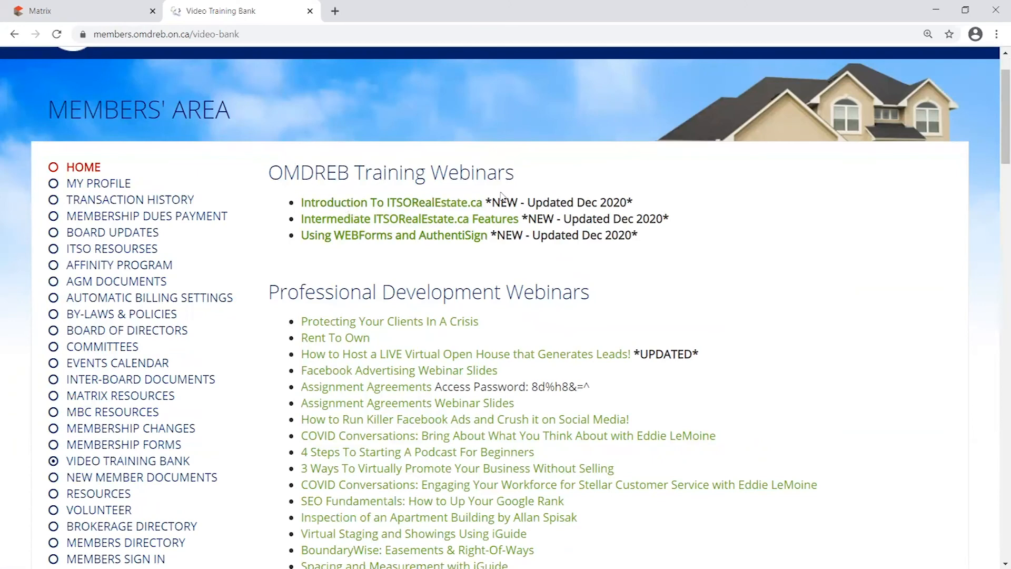
left_click_drag(487, 200, 287, 202)
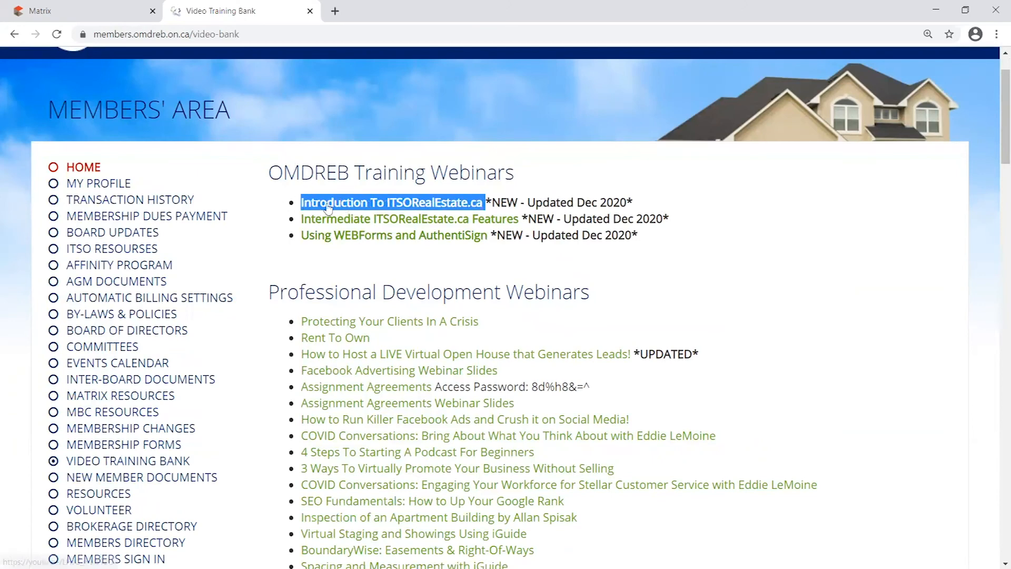
left_click(439, 196)
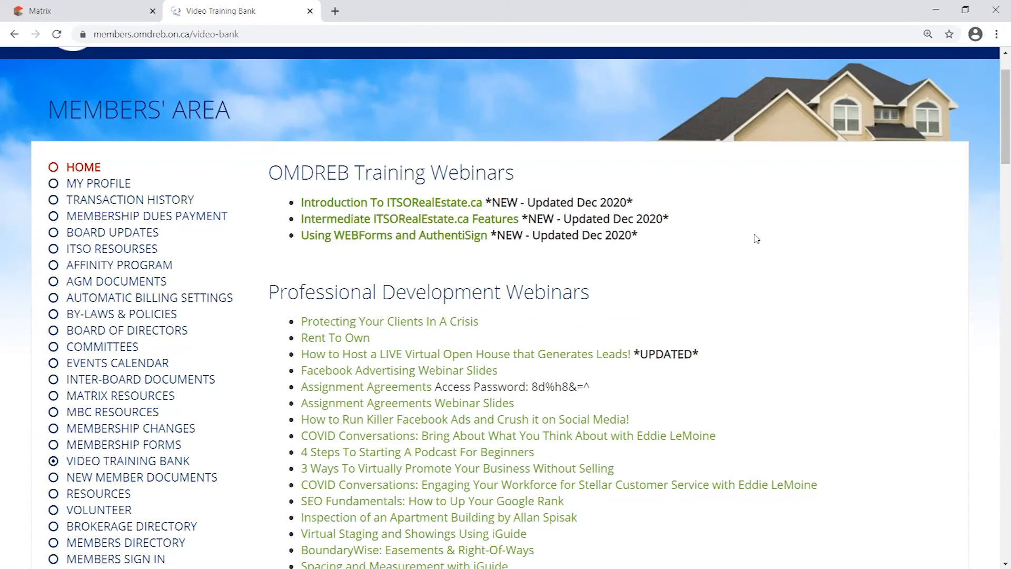
scroll(790, 261, "down", 3)
left_click_drag(269, 160, 662, 160)
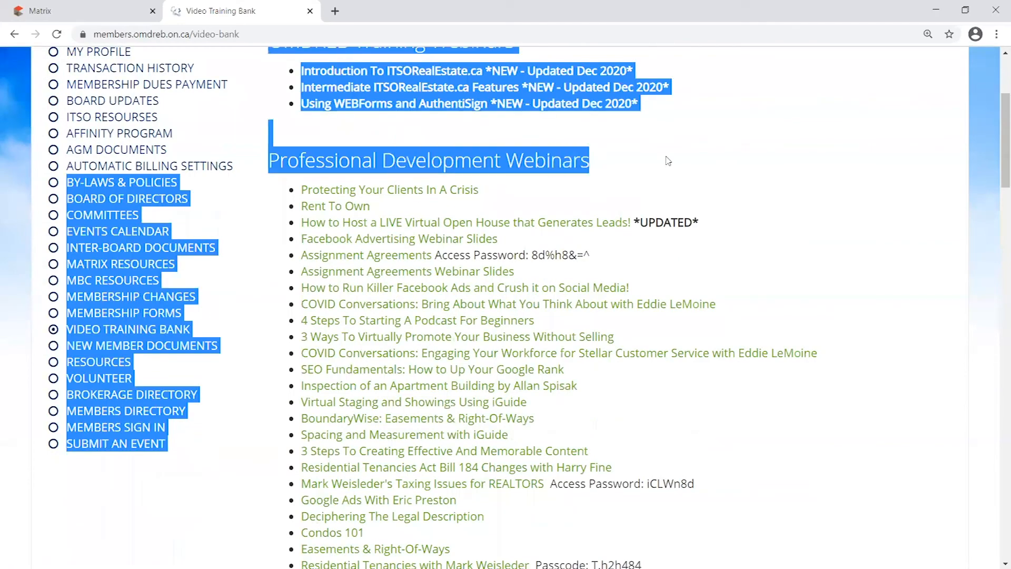
left_click(597, 164)
scroll(357, 226, "down", 5)
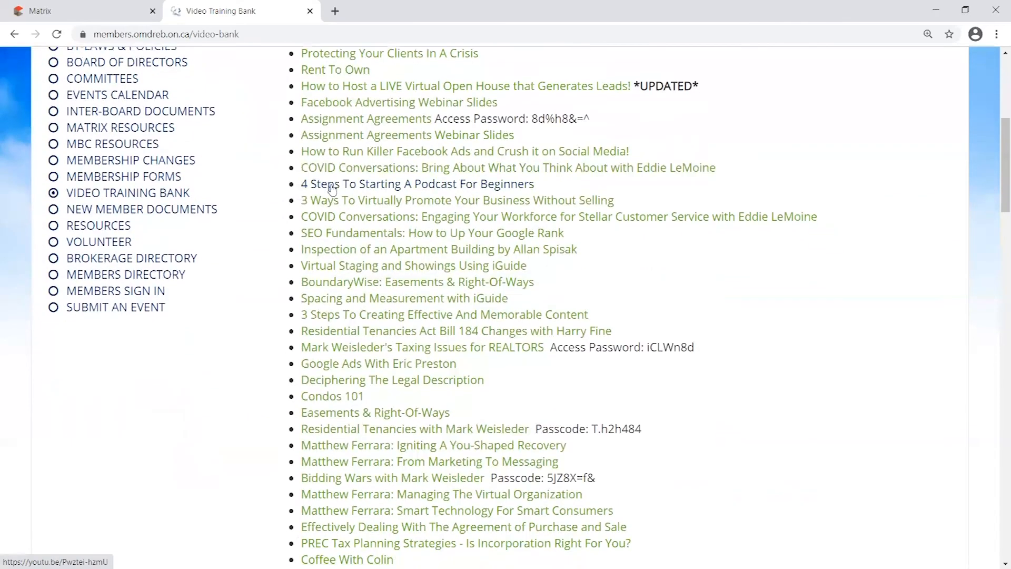
scroll(357, 225, "down", 5)
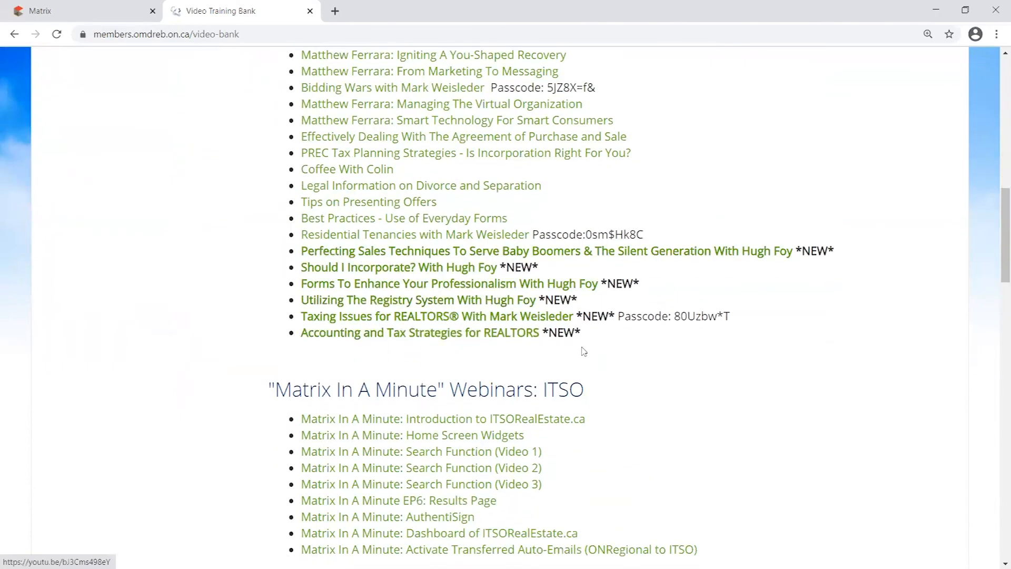
scroll(869, 355, "up", 13)
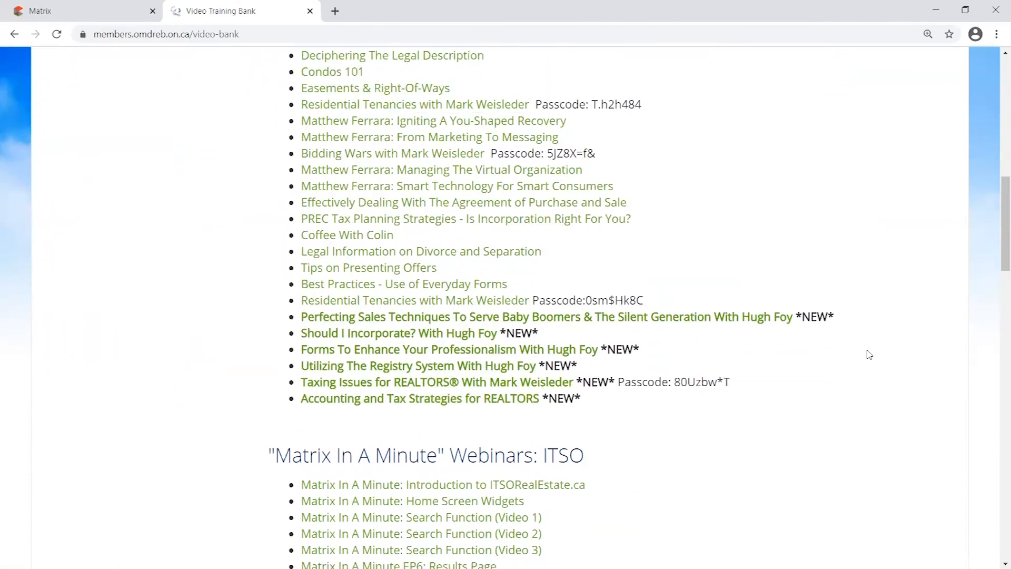
left_click_drag(996, 109, 994, 73)
scroll(663, 264, "down", 1)
left_click_drag(643, 241, 276, 166)
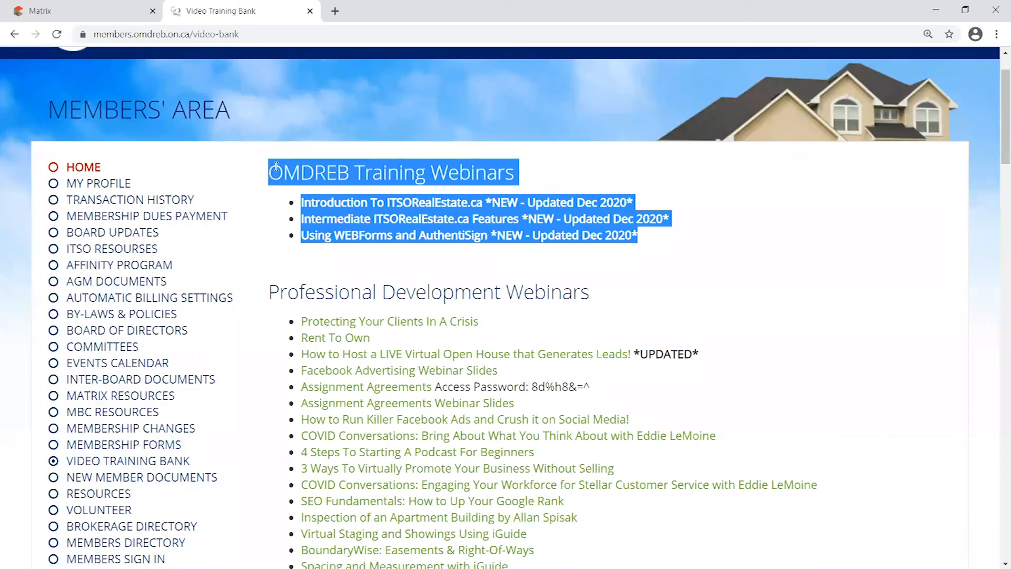
left_click(692, 239)
scroll(653, 280, "up", 1)
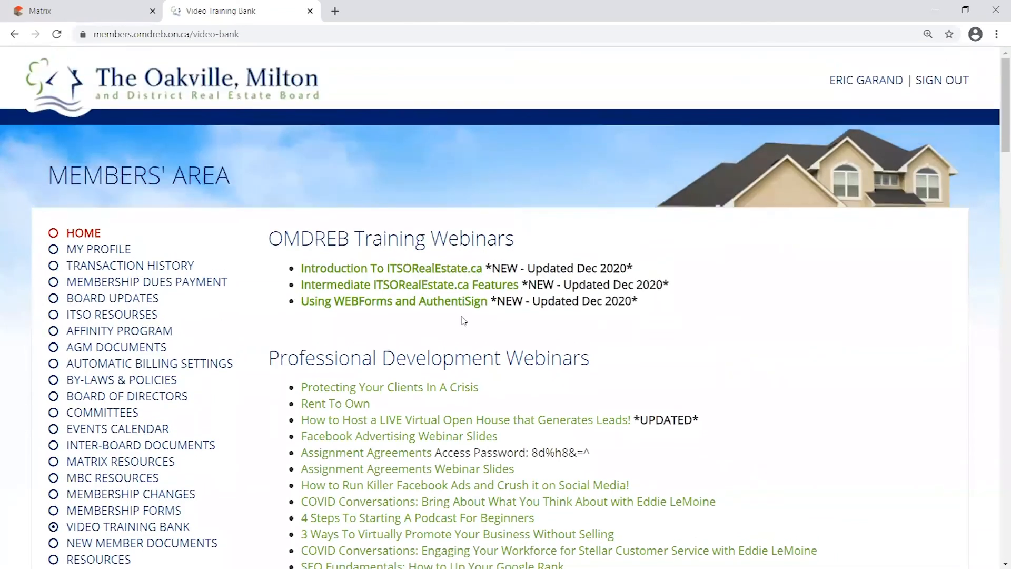
Close the OMDREB Members' Area tab, leaving the Matrix home page as the only tab
left_click(310, 11)
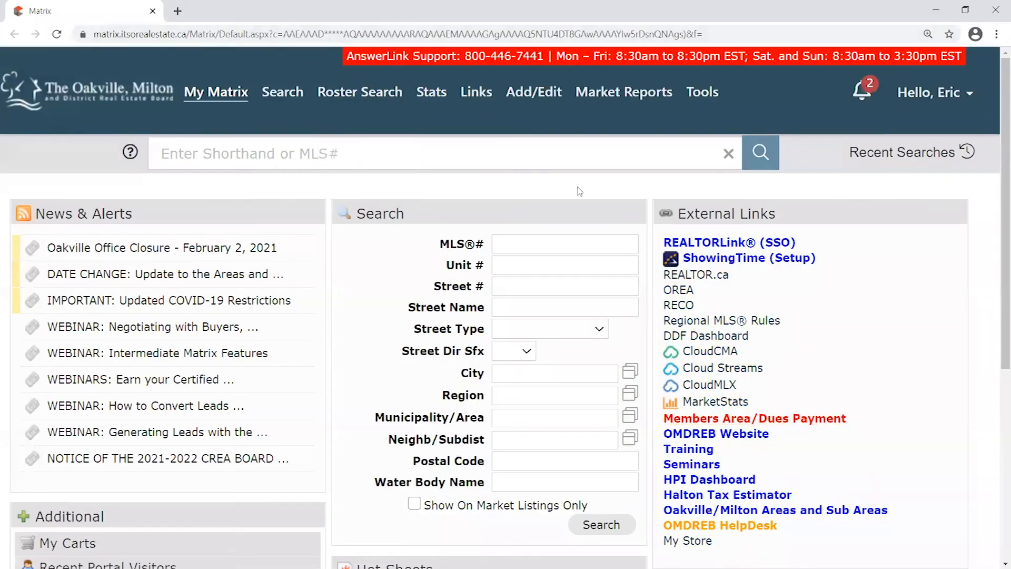
left_click(776, 420)
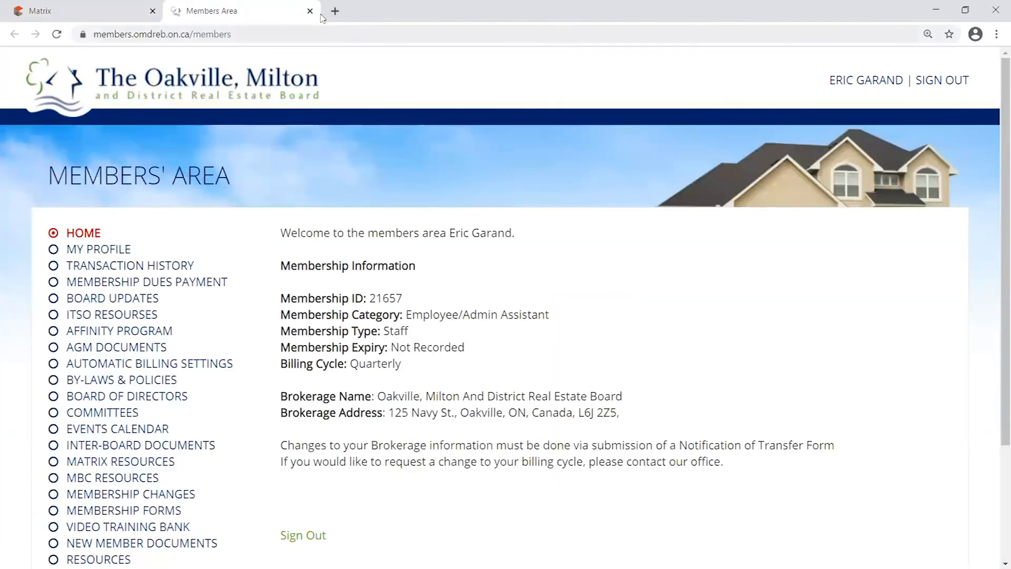
left_click(310, 11)
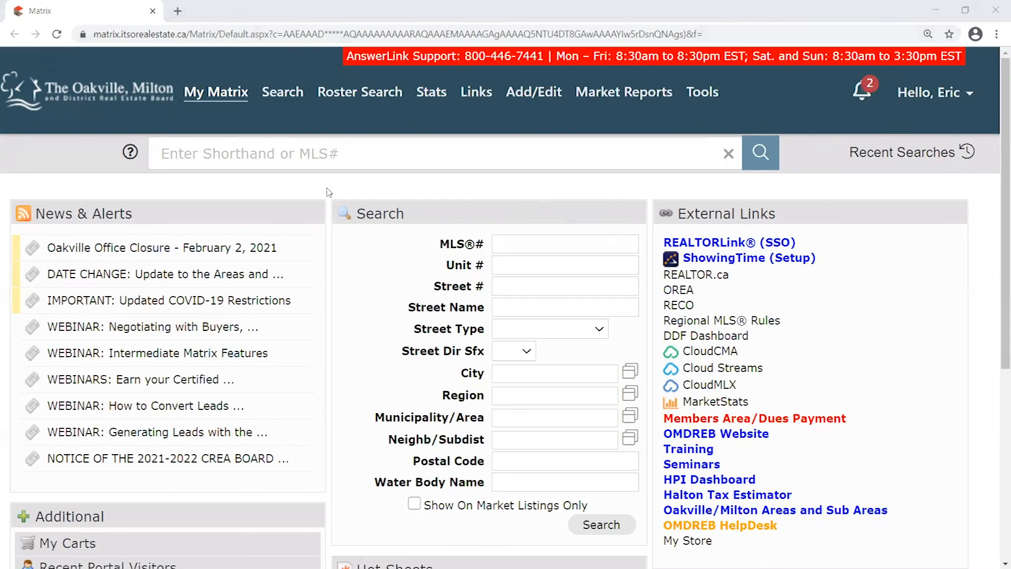
mouse_move(374, 93)
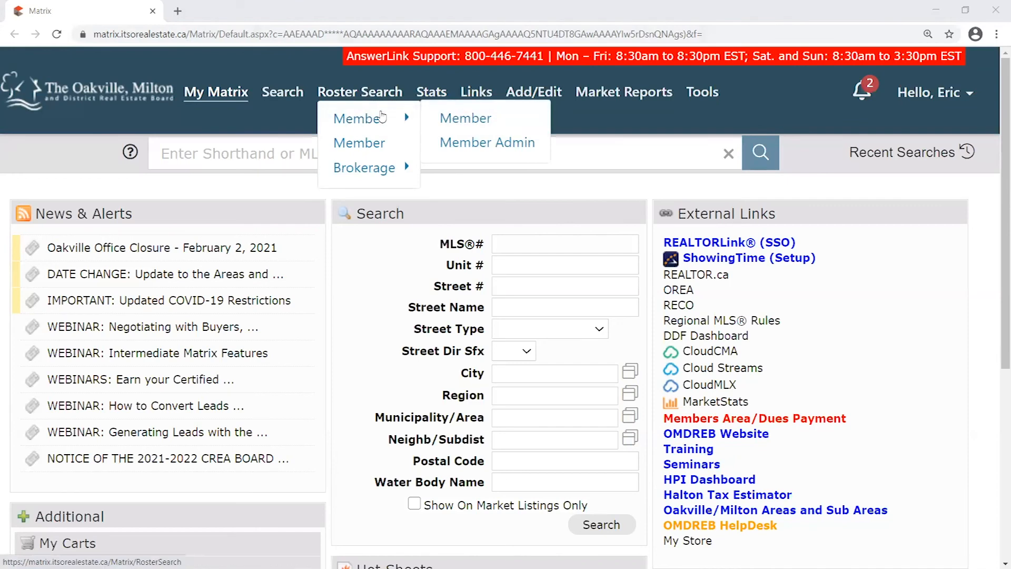
left_click(466, 119)
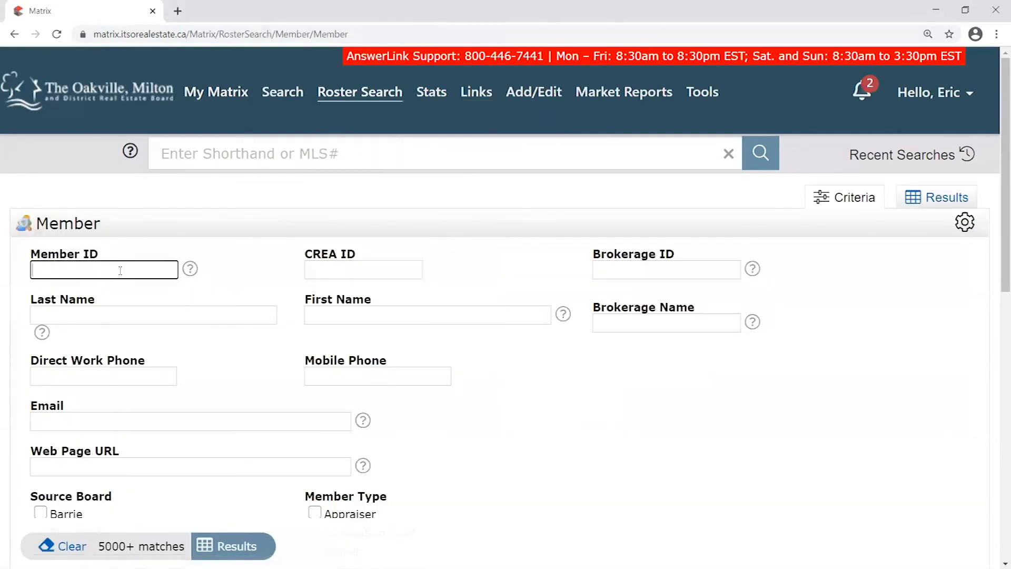
type("om21657")
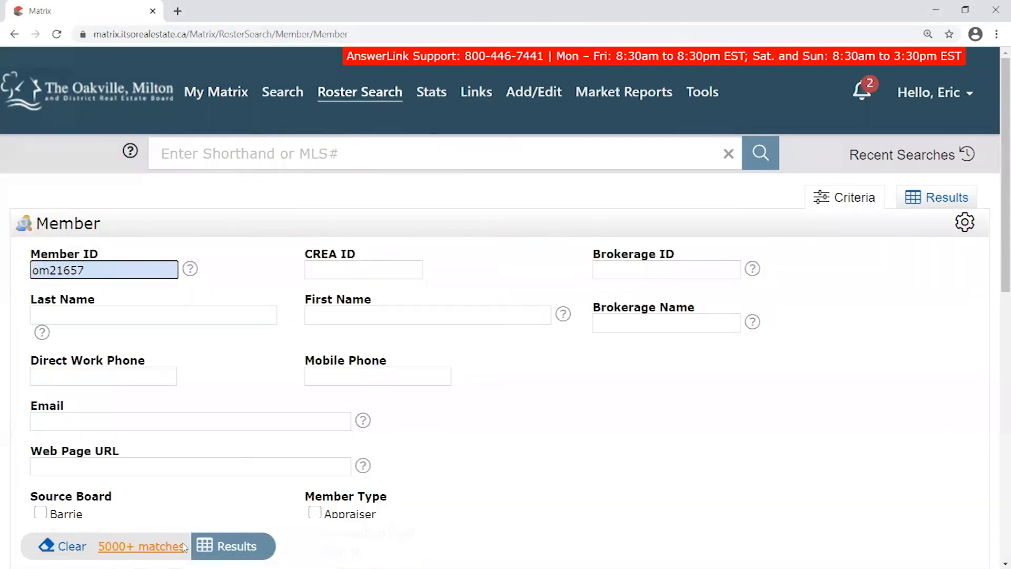
left_click(208, 546)
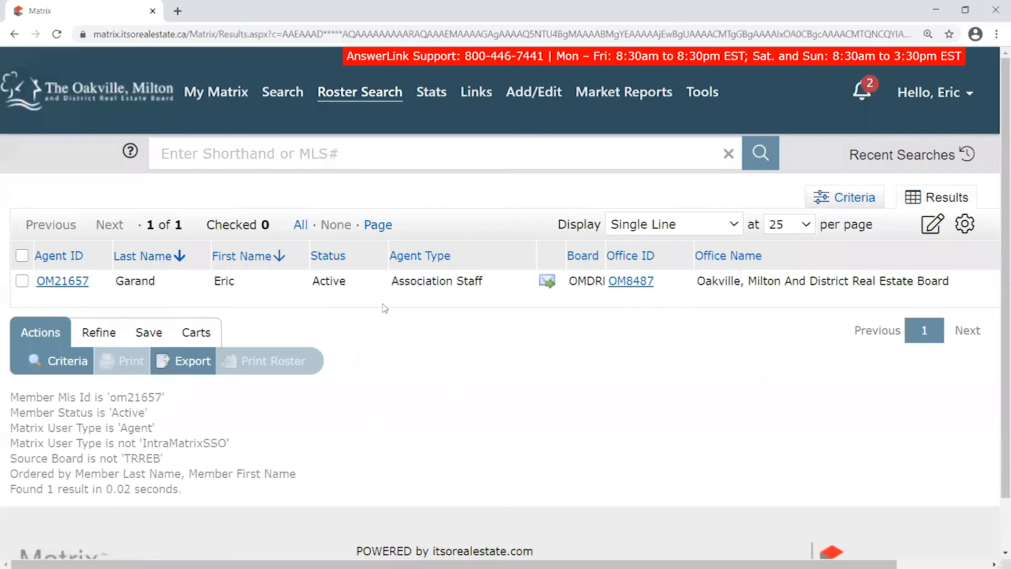
left_click_drag(445, 280, 137, 282)
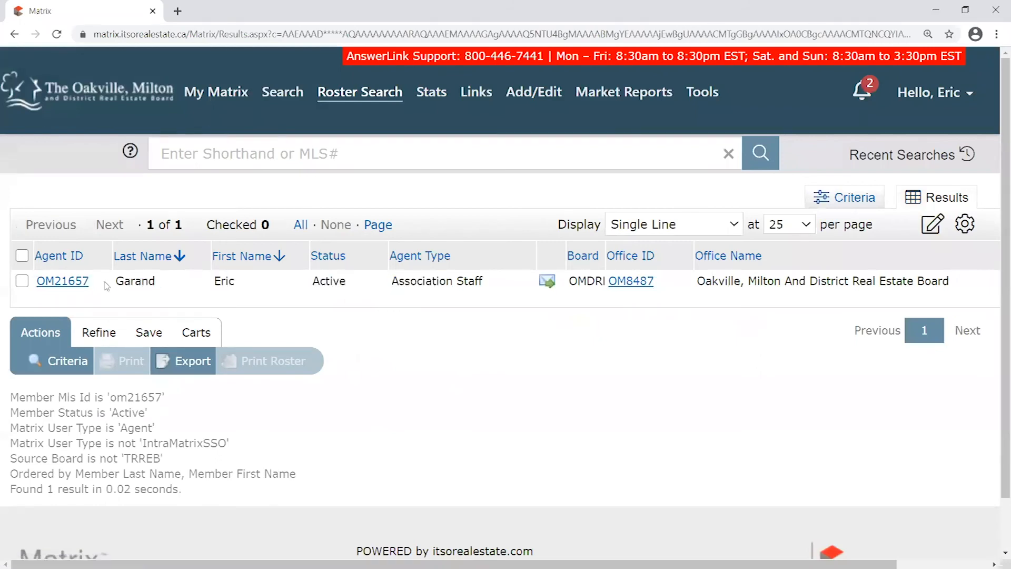
left_click(62, 281)
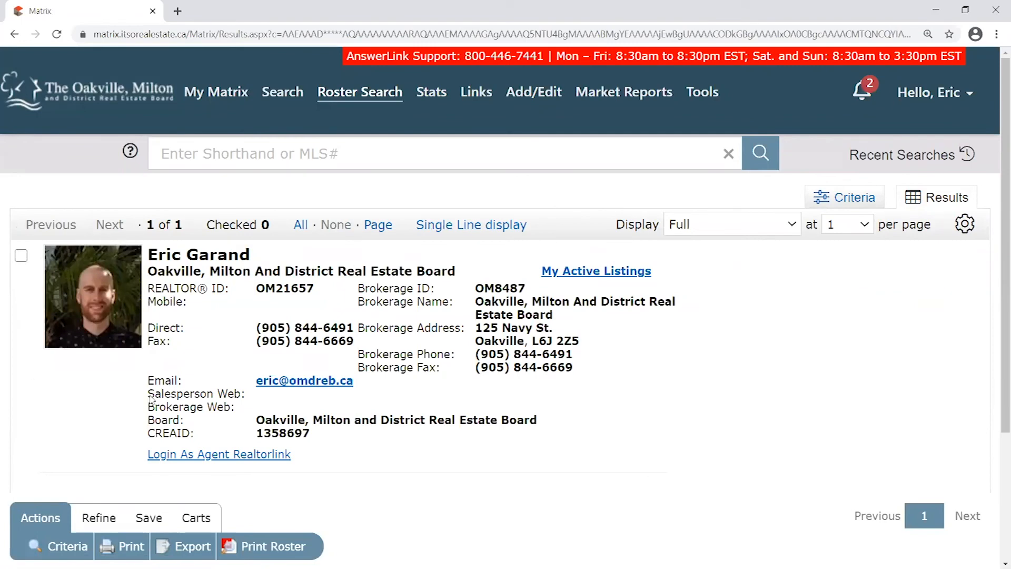
left_click_drag(152, 251, 446, 273)
left_click(470, 274)
left_click_drag(257, 328, 359, 332)
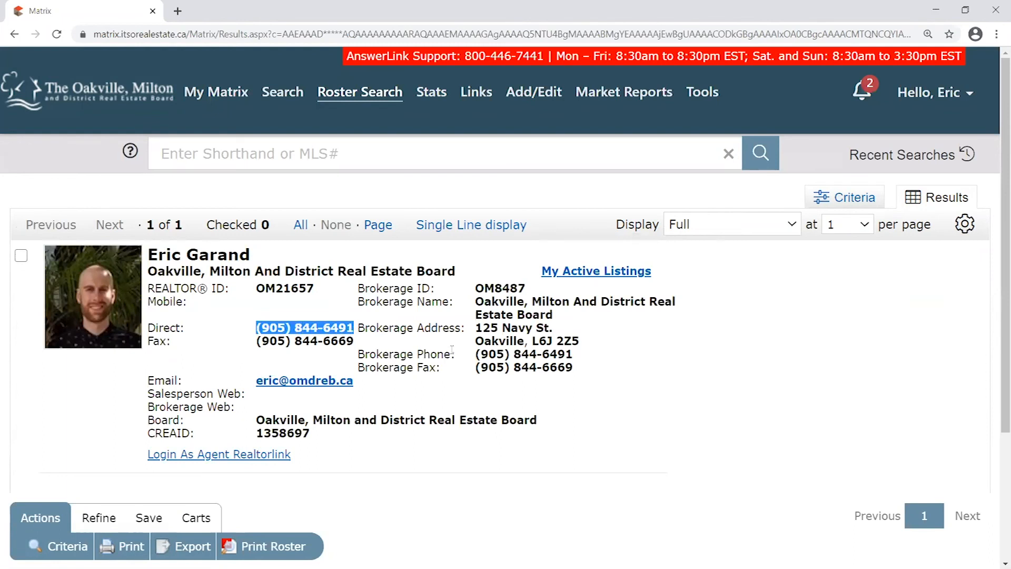
mouse_move(477, 356)
left_mouse_down()
mouse_move(589, 362)
mouse_move(476, 359)
left_mouse_up()
left_click(589, 360)
left_click(574, 376)
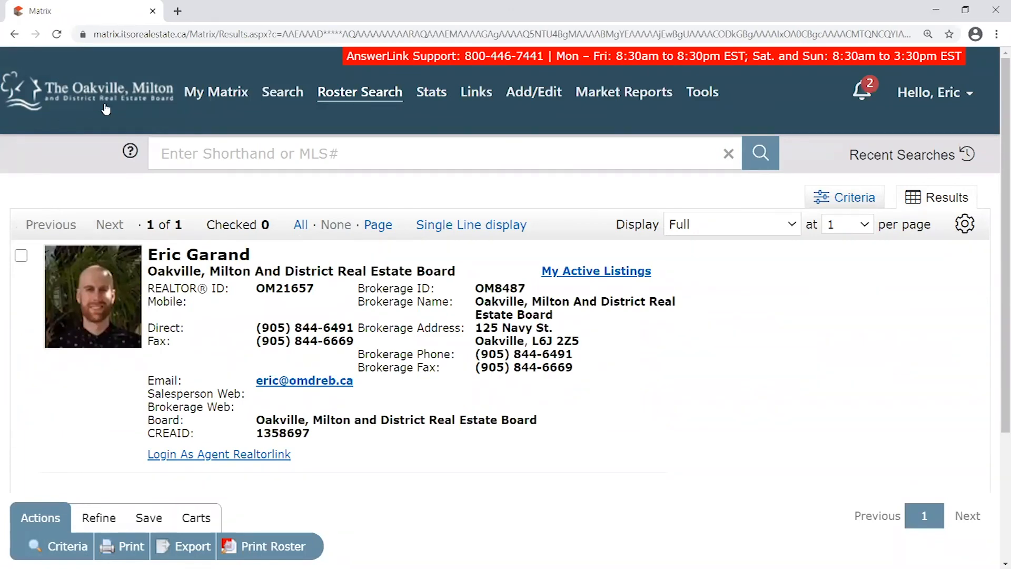
left_click(226, 98)
mouse_move(227, 98)
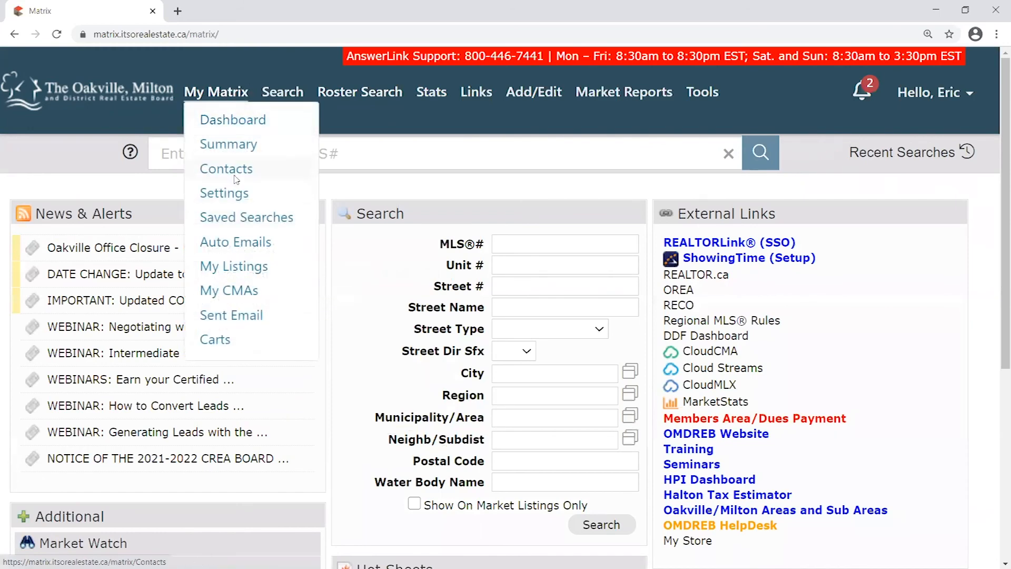
left_click(232, 194)
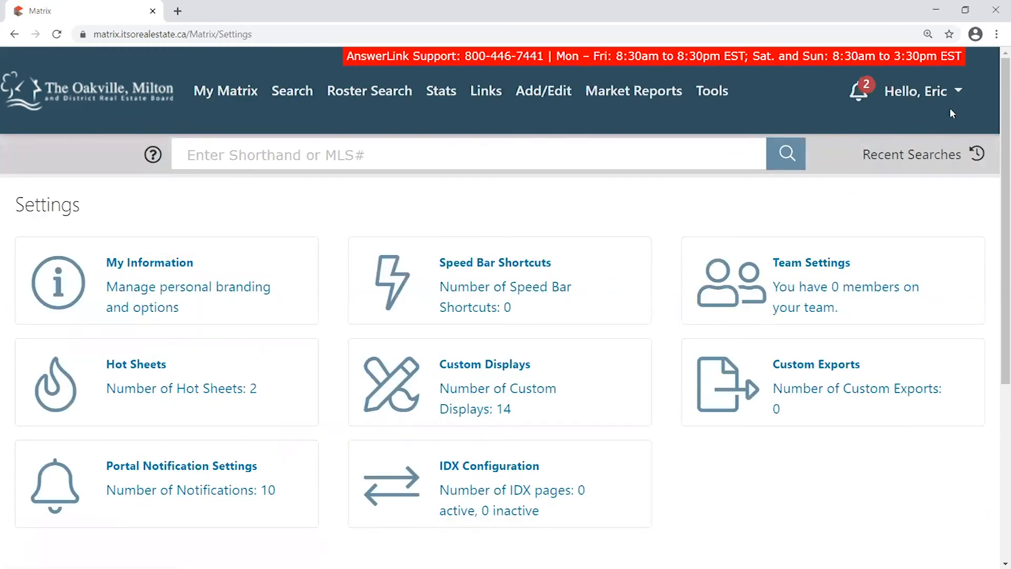
mouse_move(962, 92)
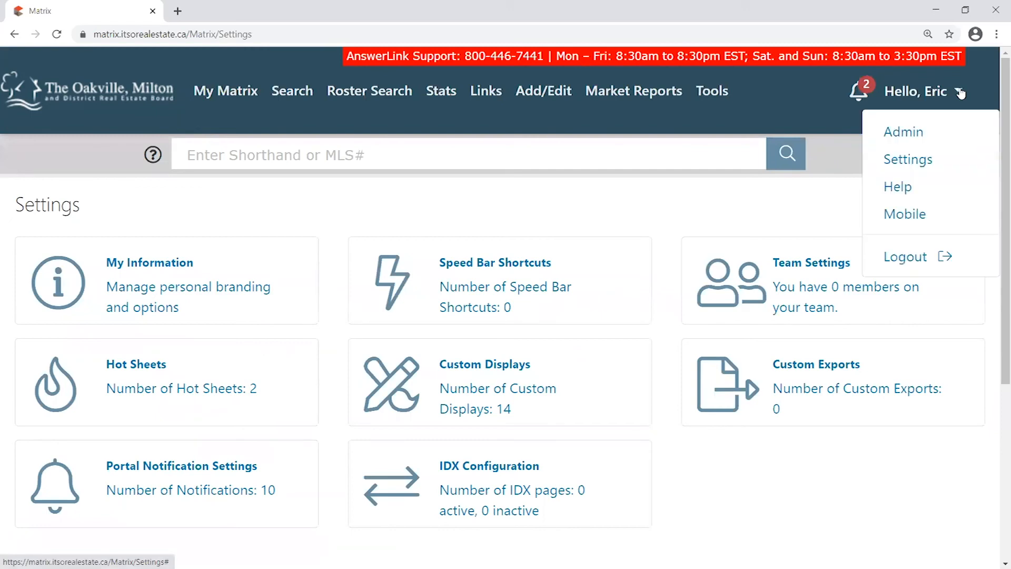
left_click(923, 159)
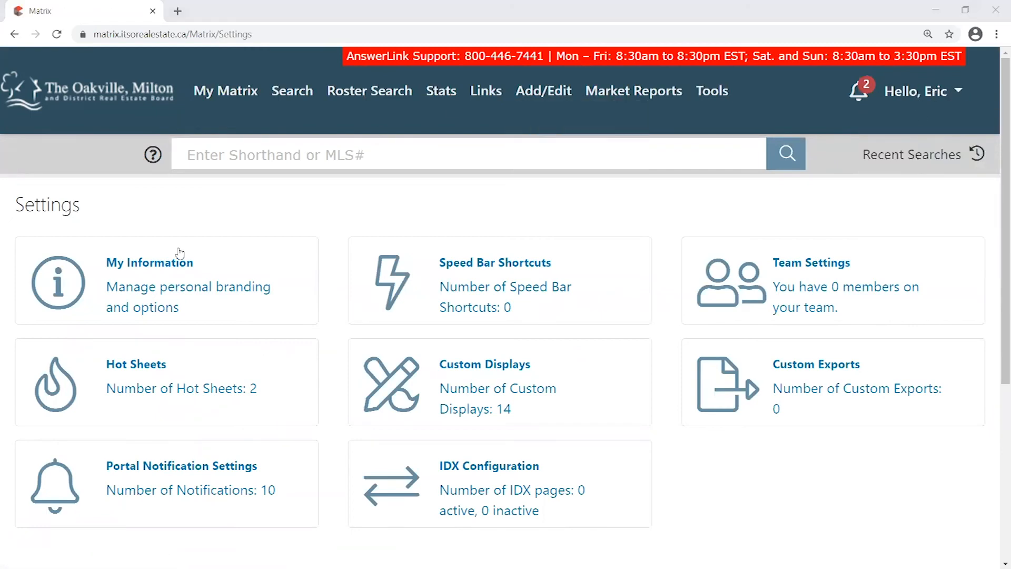
left_click(147, 282)
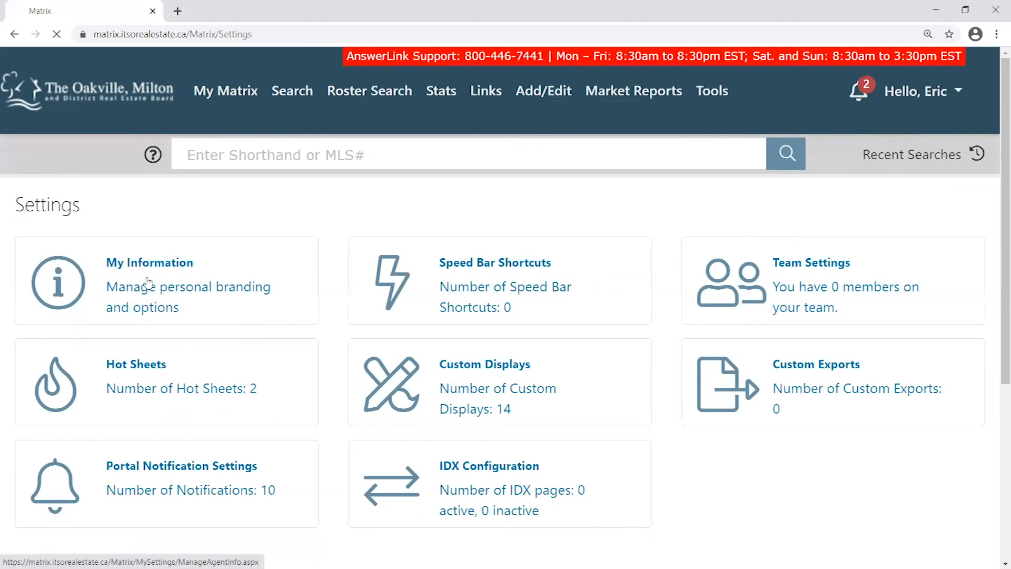
scroll(257, 214, "down", 3)
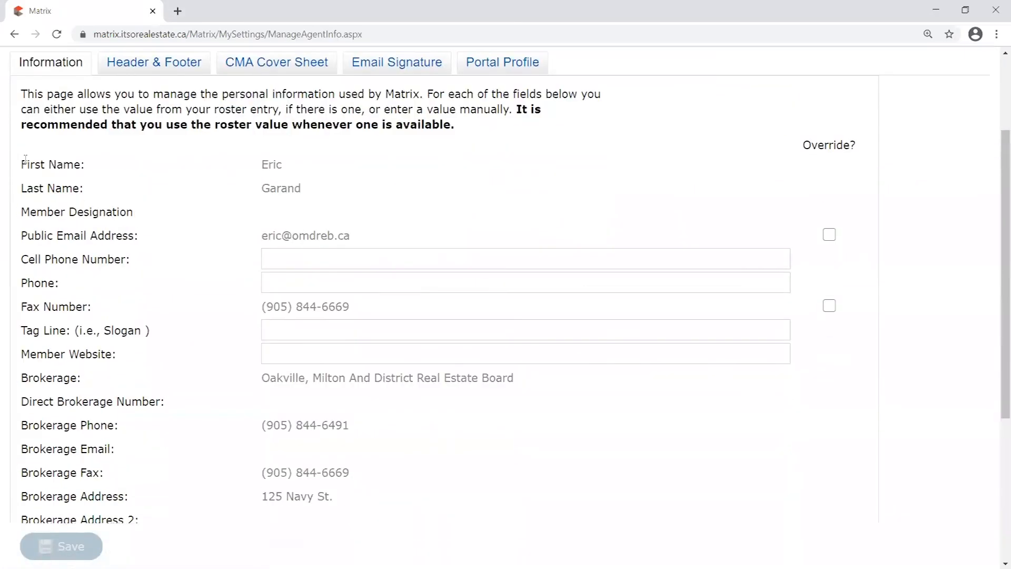
left_click_drag(24, 97, 452, 481)
left_click(451, 406)
scroll(451, 406, "up", 4)
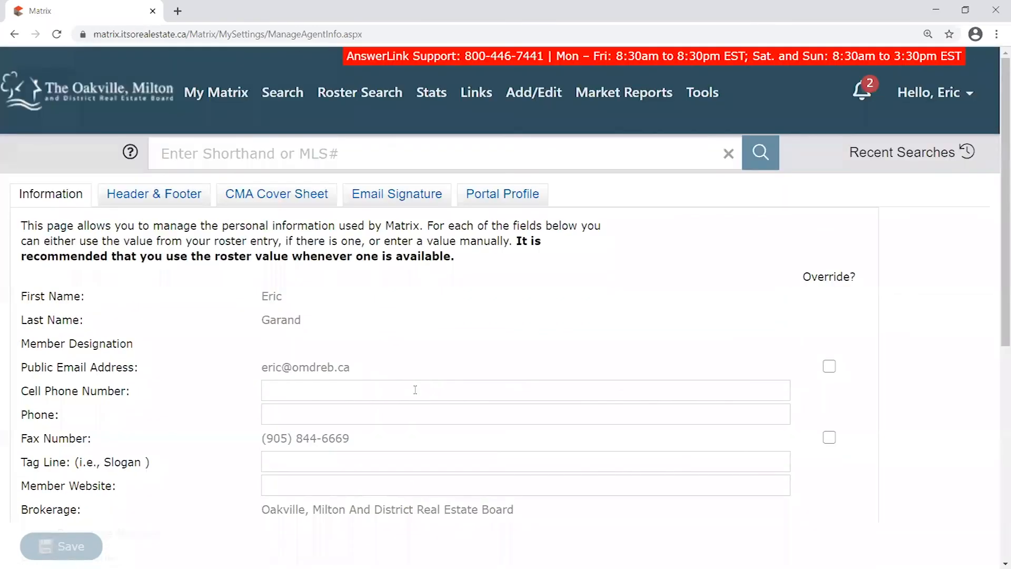
scroll(325, 307, "down", 6)
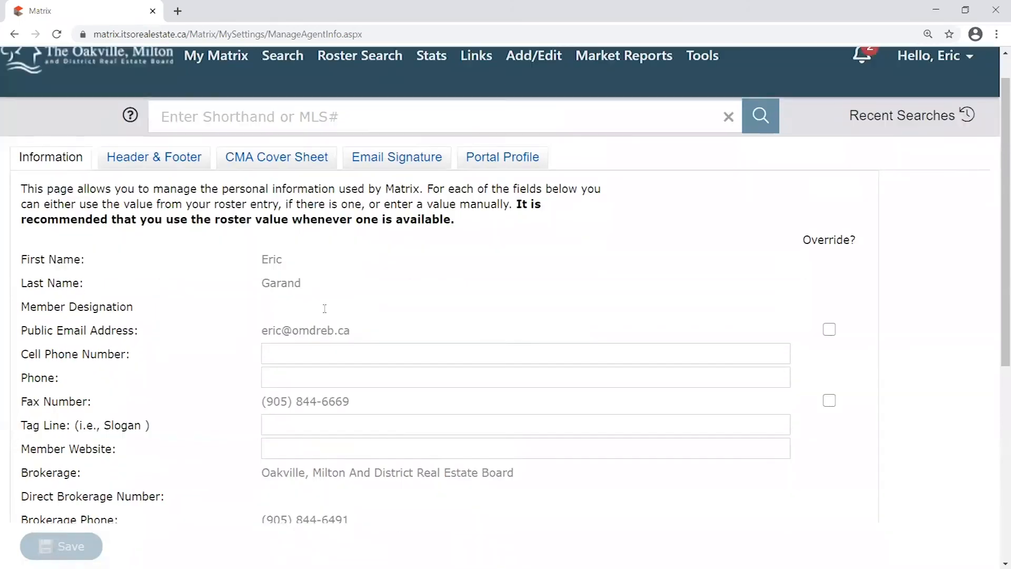
scroll(385, 319, "up", 6)
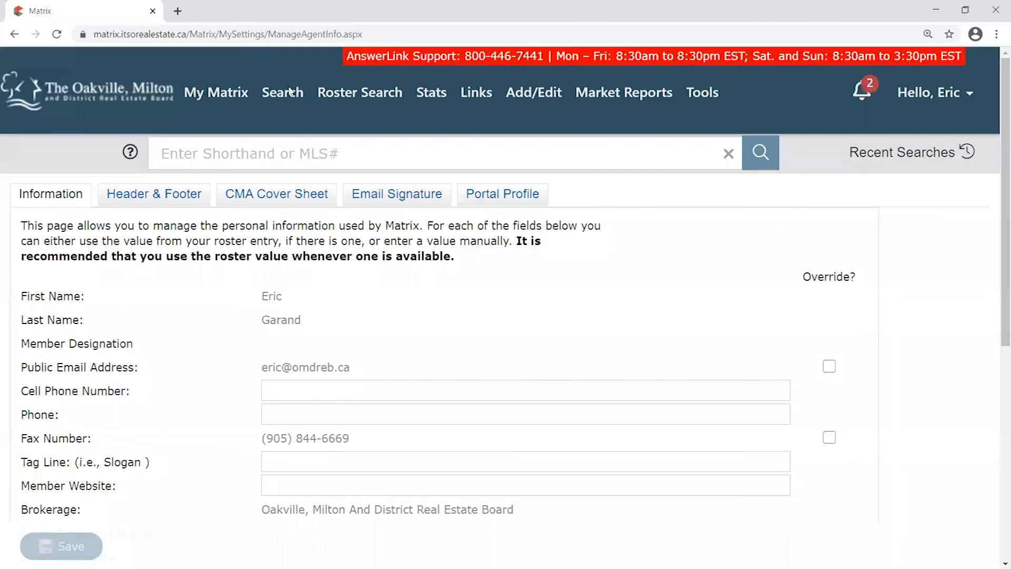
left_click(216, 92)
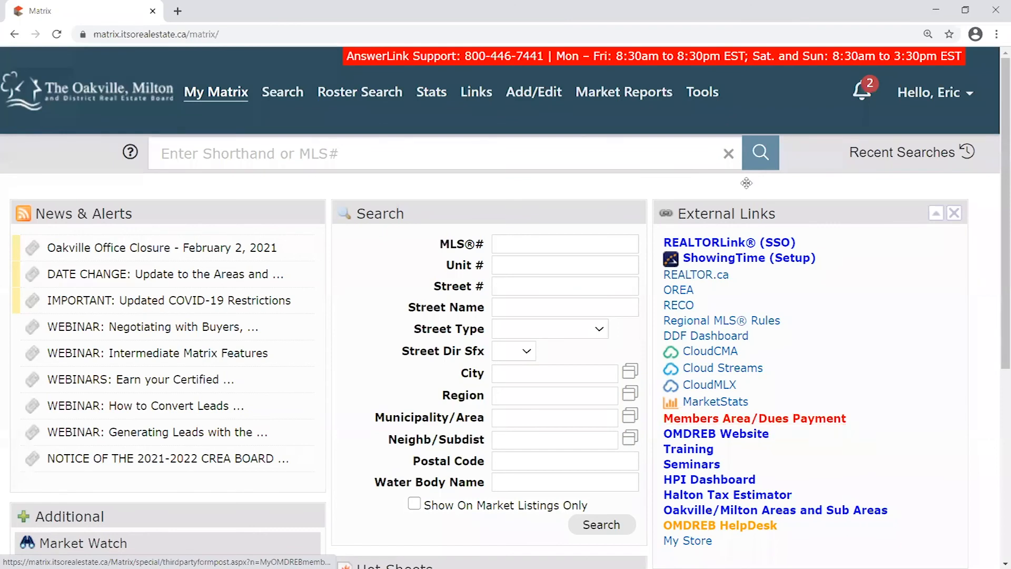
Load omdreb.ca in a new browser tab
left_click(179, 13)
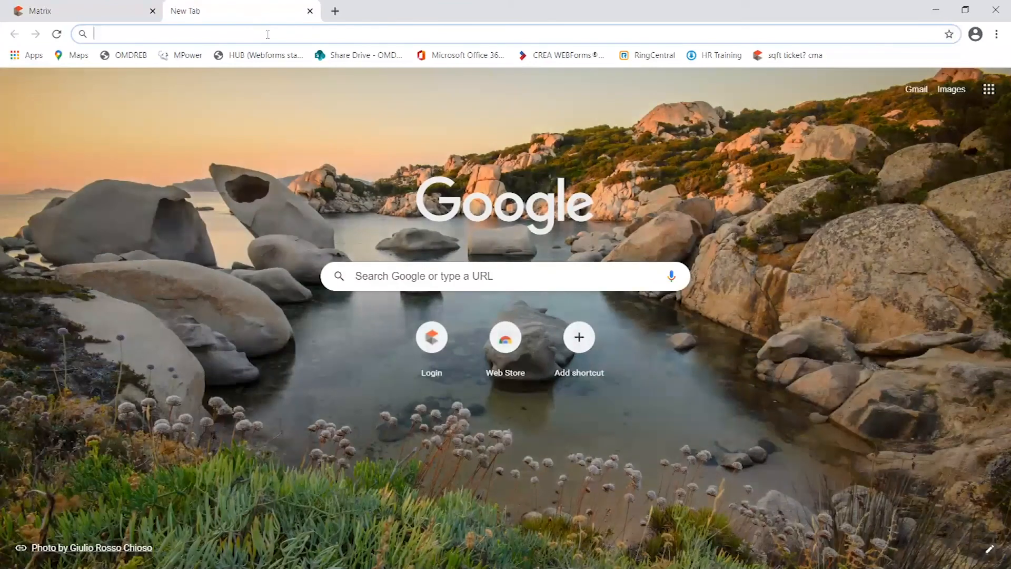
type("omdreb.ca")
key("Return")
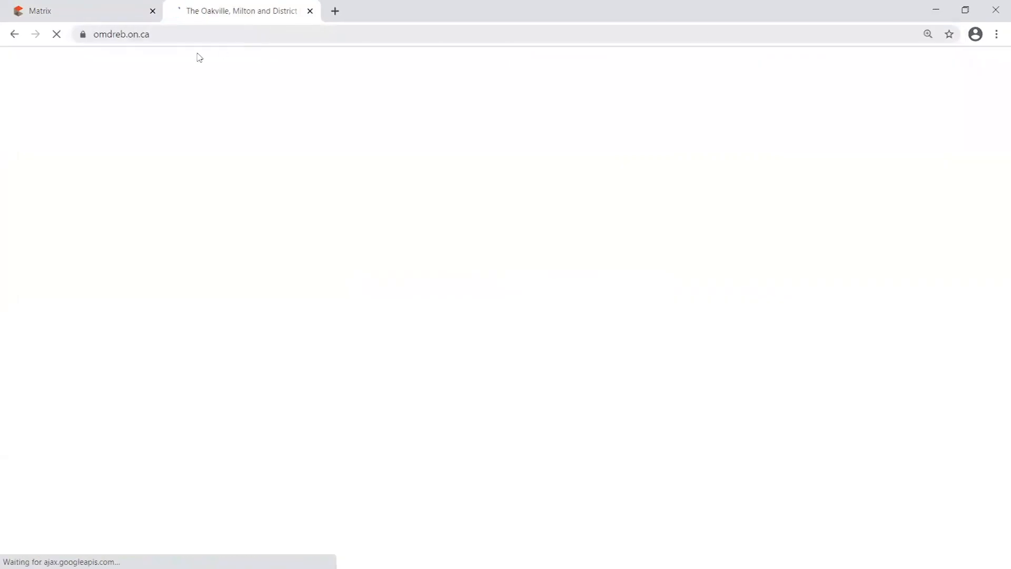
left_click(188, 41)
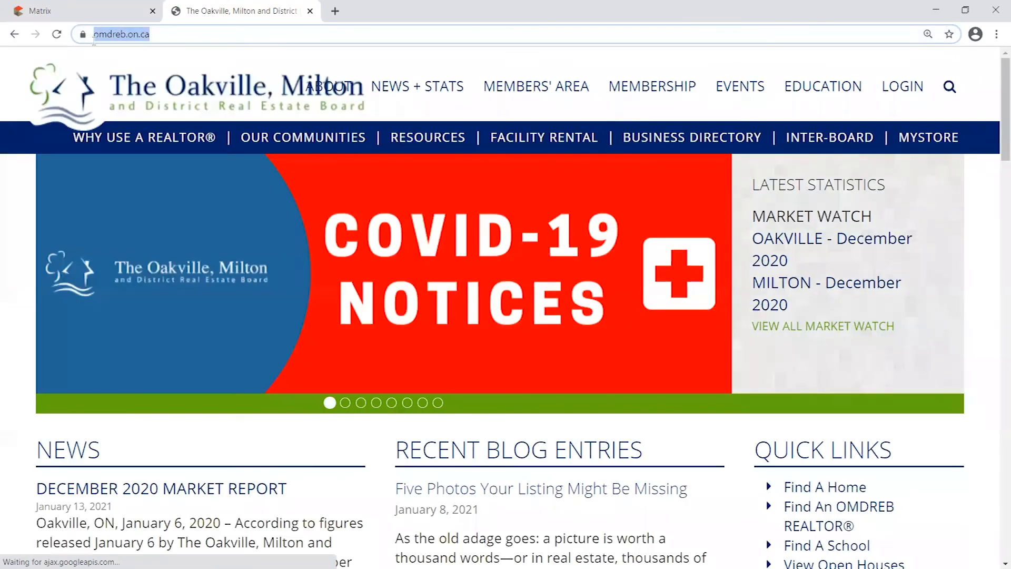
key("End")
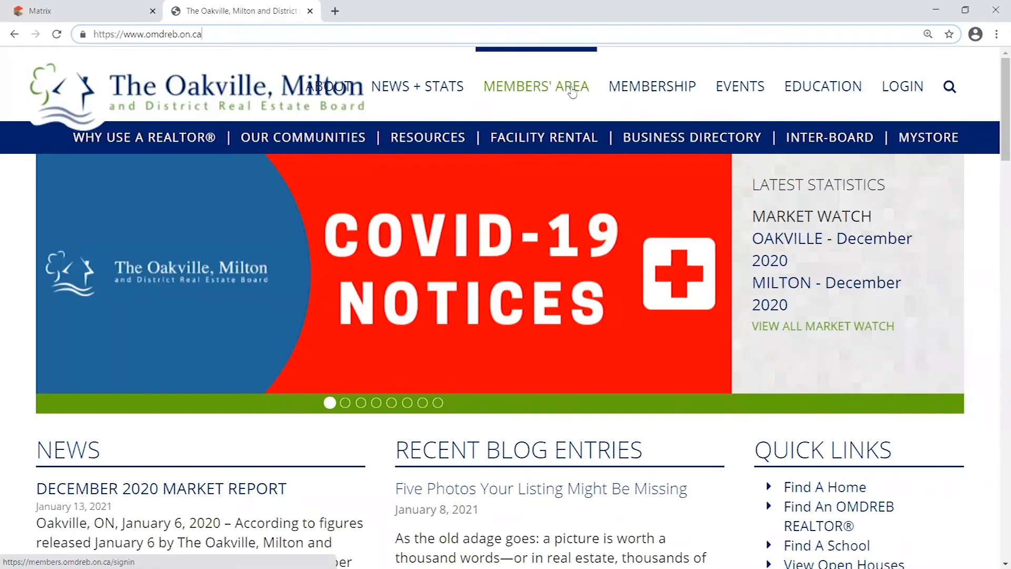
Sign in to the OMDREB Members' Area with the member's User ID and password
left_click(542, 94)
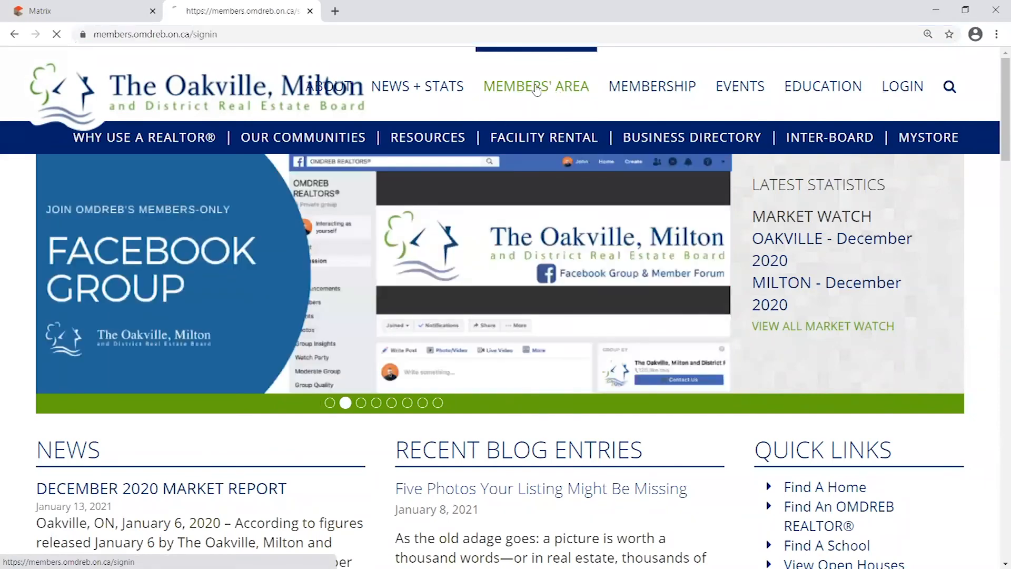
left_click(486, 298)
type("om")
key("Tab")
type("*********")
key("Return")
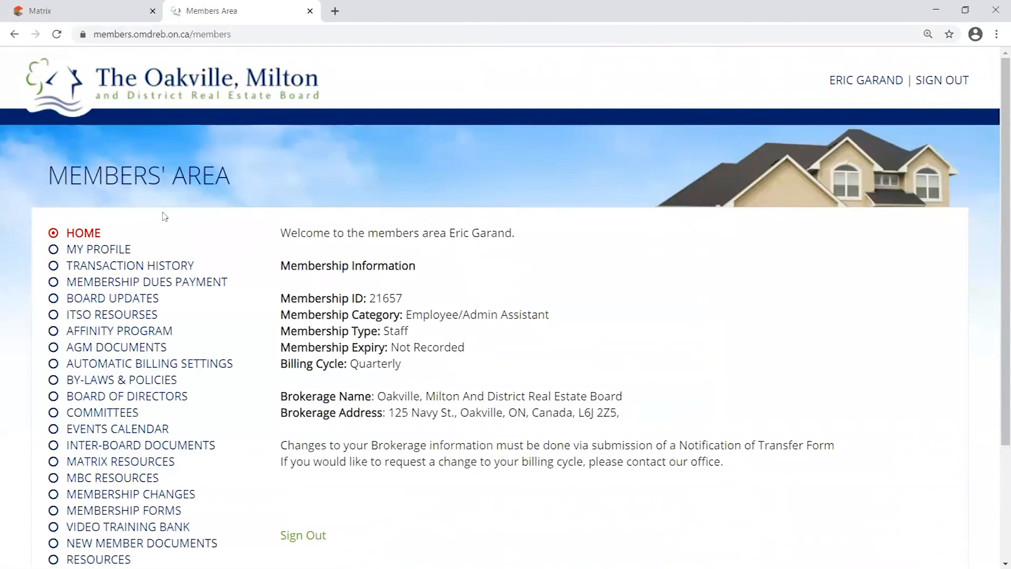
scroll(165, 219, "down", 2)
scroll(114, 168, "up", 1)
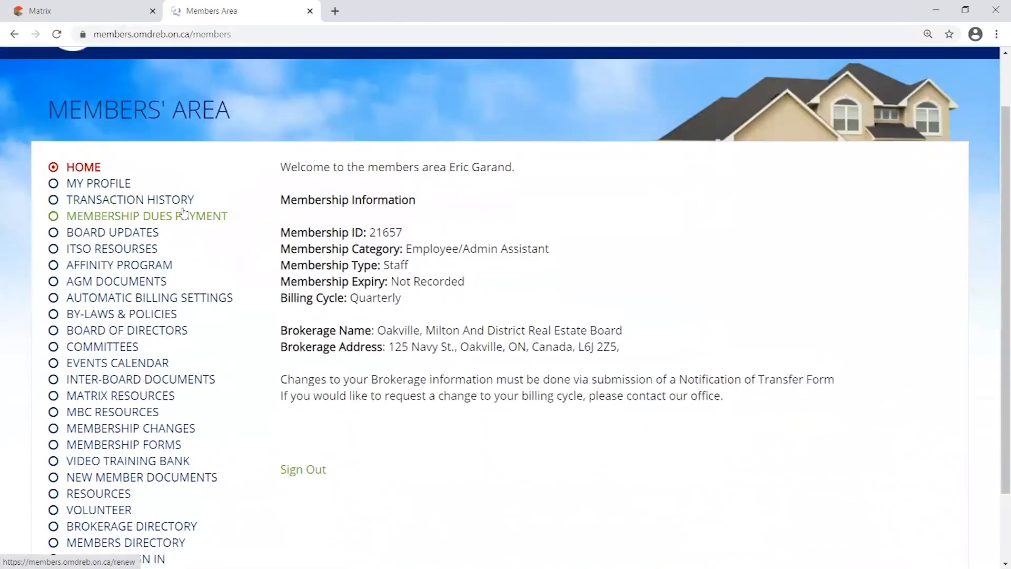
left_click(100, 185)
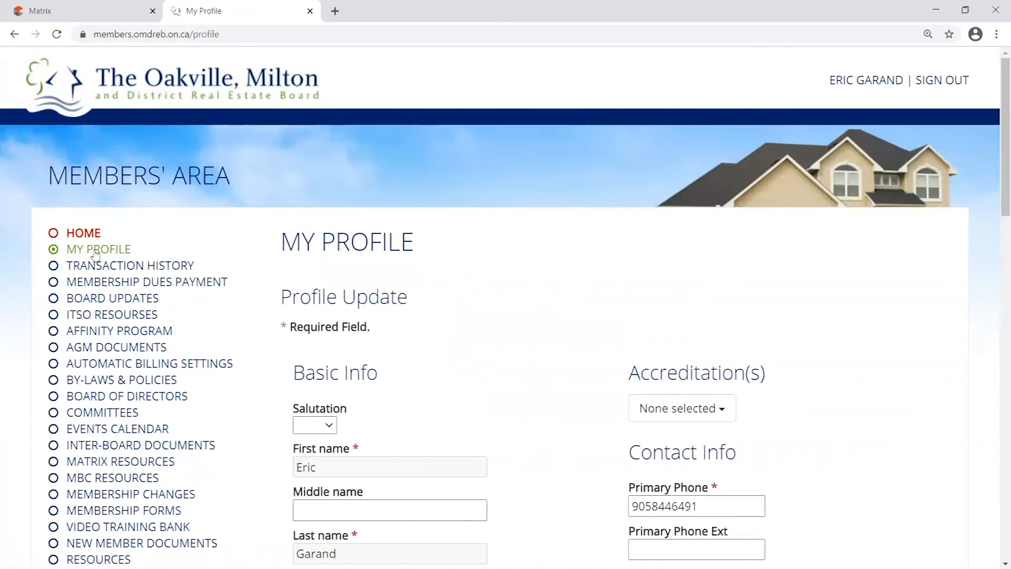
scroll(811, 353, "down", 1)
scroll(869, 238, "down", 3)
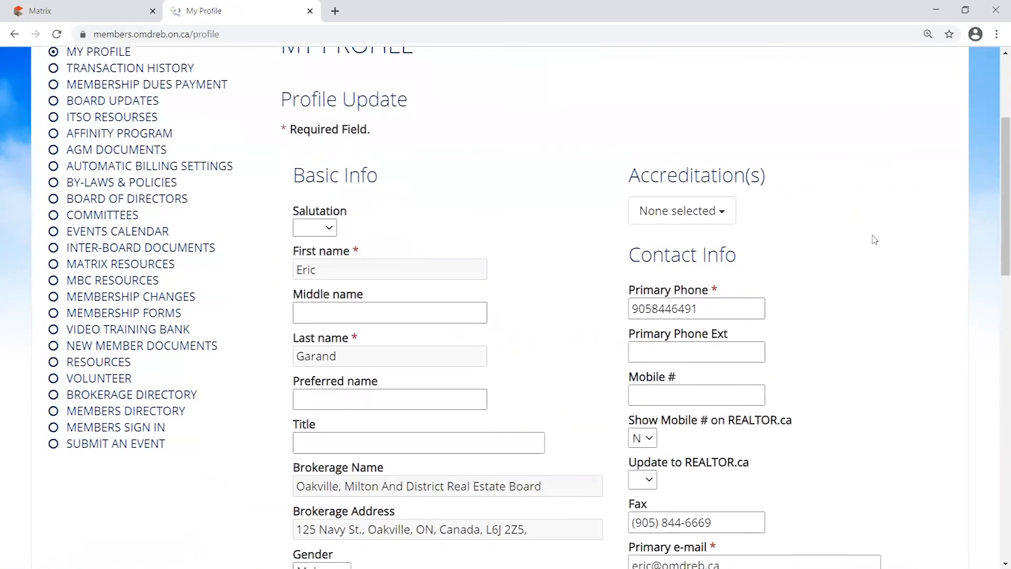
left_click_drag(999, 168, 983, 139)
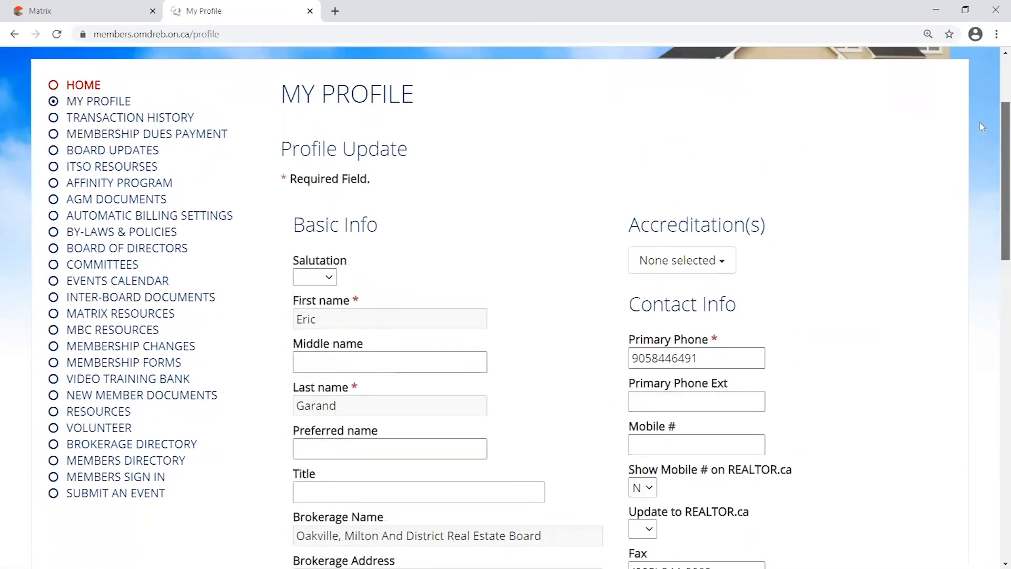
scroll(505, 263, "down", 1)
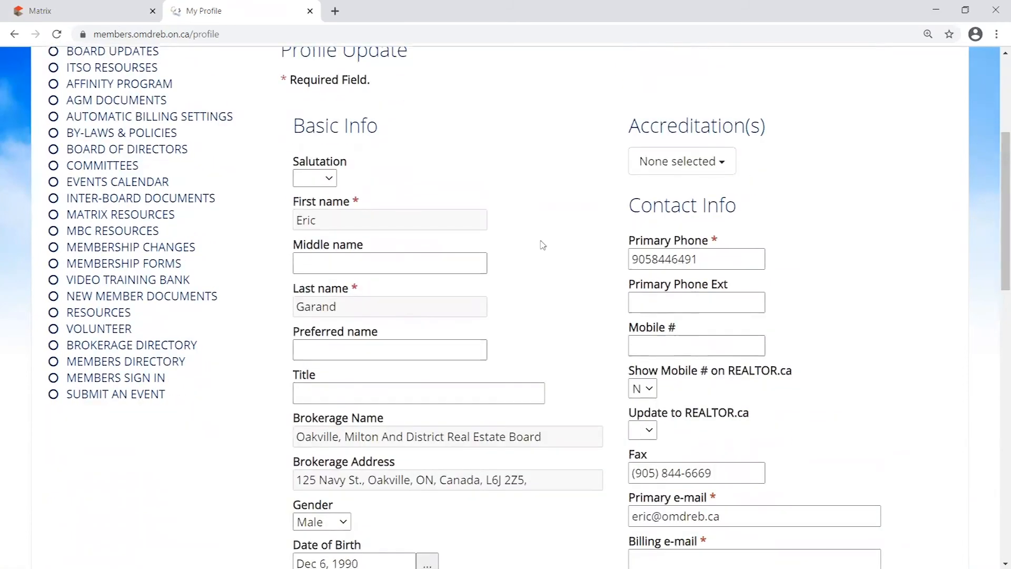
scroll(564, 237, "down", 1)
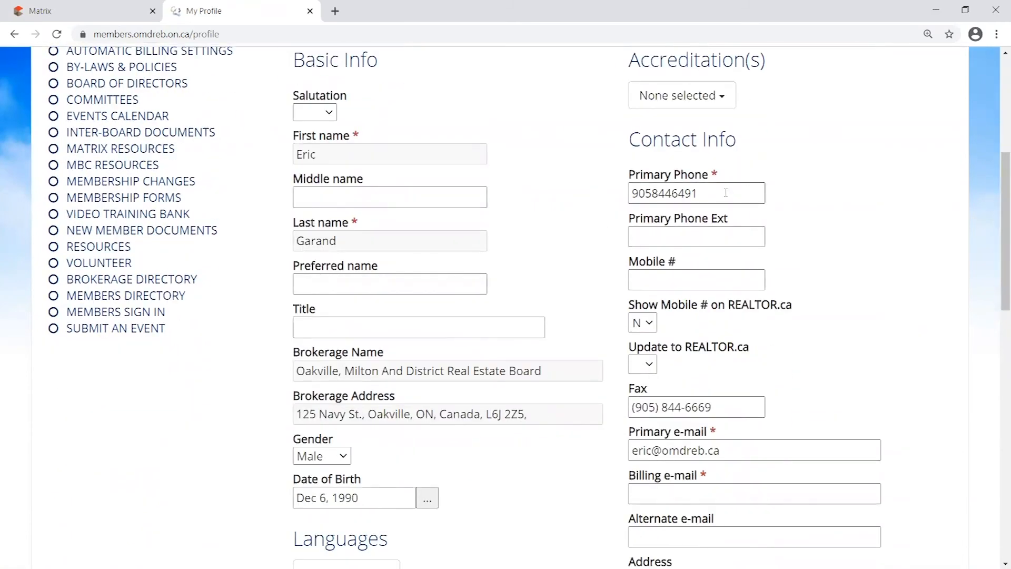
scroll(767, 199, "down", 1)
left_click_drag(761, 127, 573, 125)
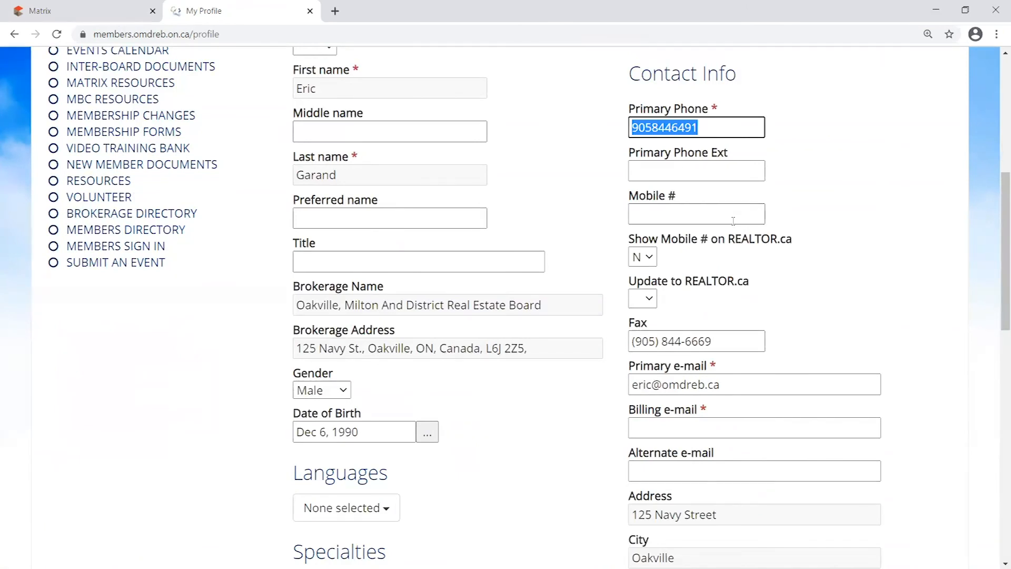
left_click(647, 214)
left_click(707, 166)
left_click(724, 126)
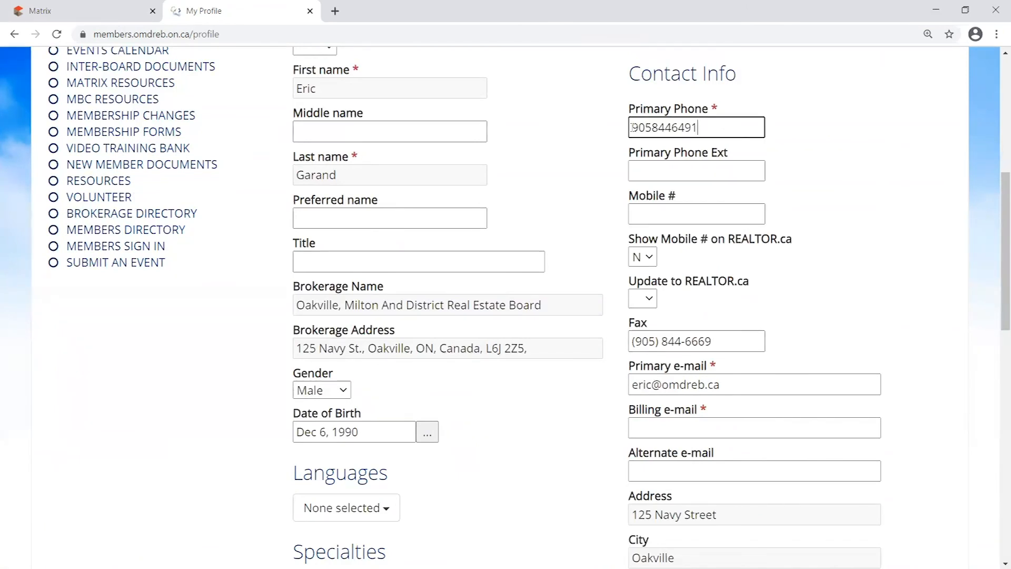
scroll(501, 136, "up", 1)
double_click(338, 159)
double_click(395, 241)
left_click(360, 245)
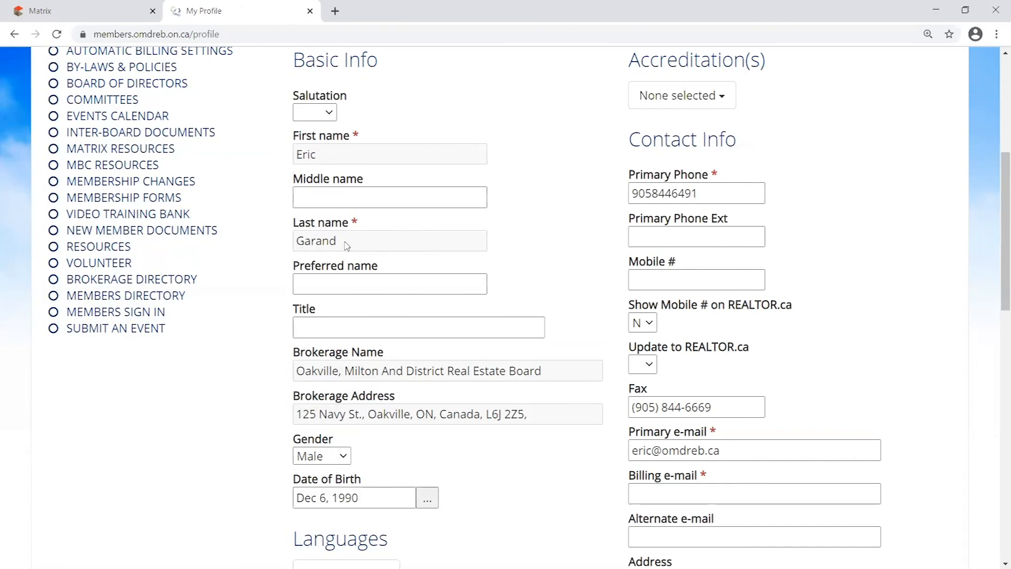
scroll(562, 330, "down", 1)
left_click_drag(571, 315, 293, 308)
left_click(561, 272)
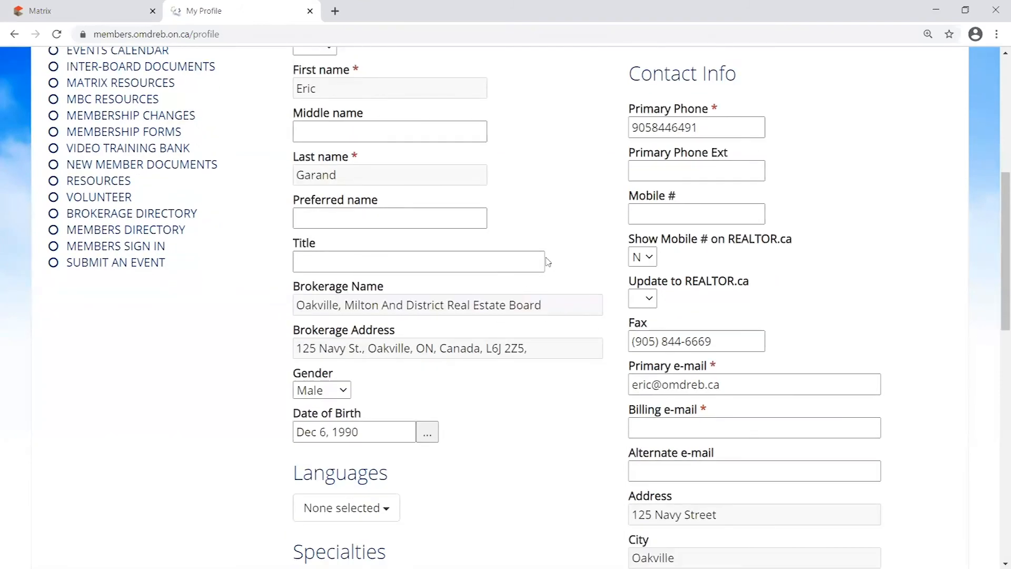
scroll(552, 264, "up", 5)
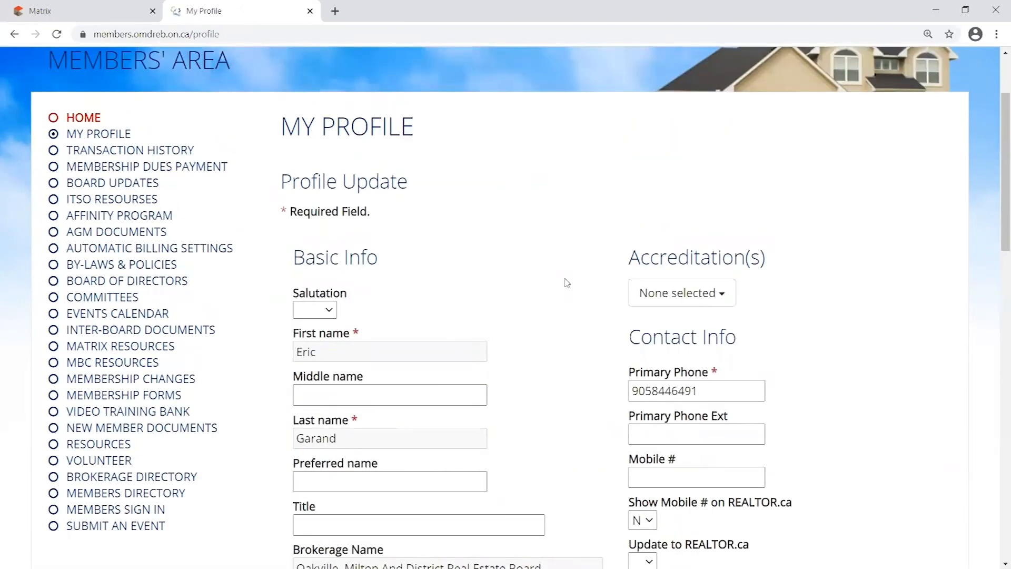
scroll(604, 272, "down", 16)
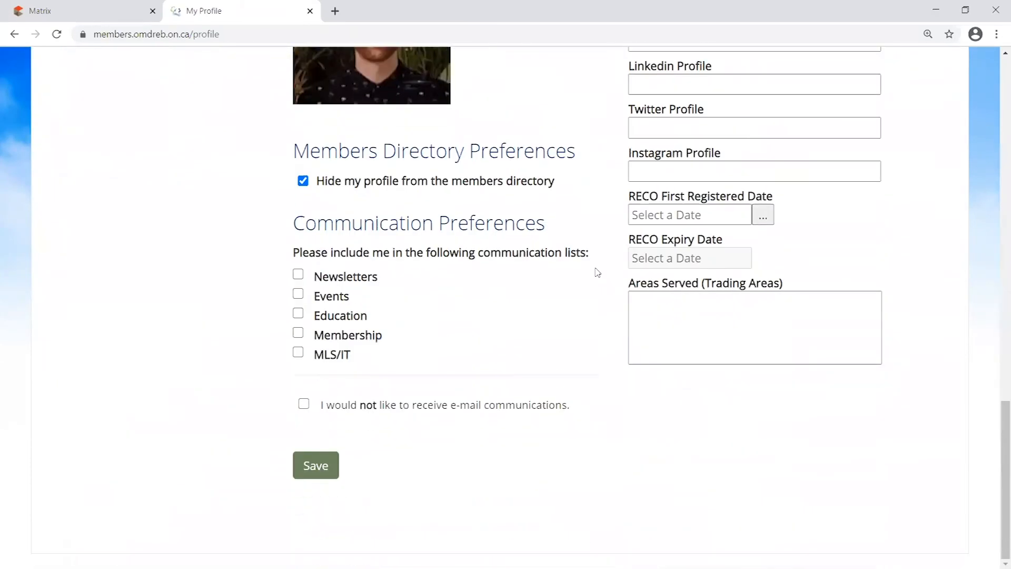
scroll(552, 400, "up", 14)
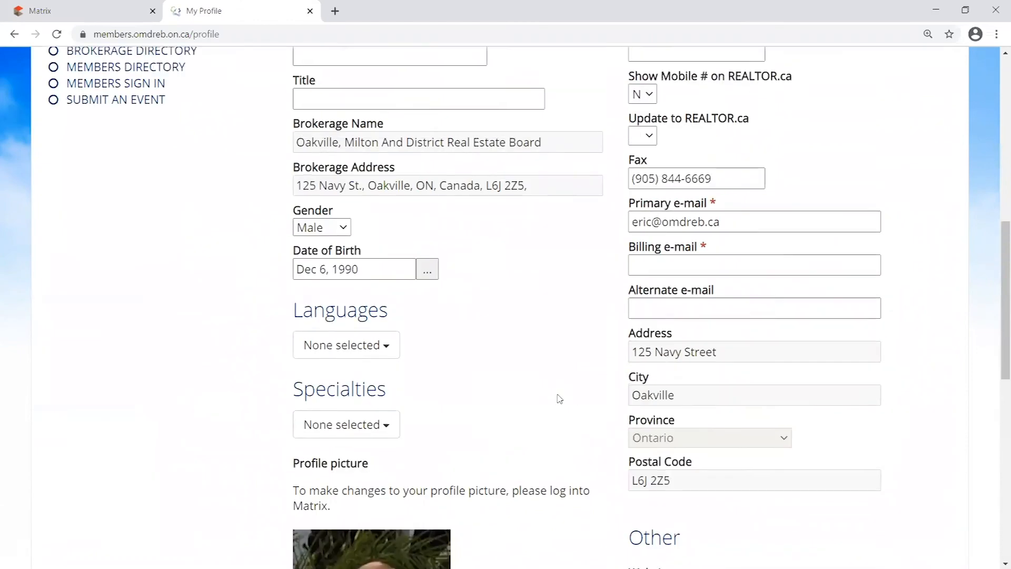
scroll(560, 399, "up", 4)
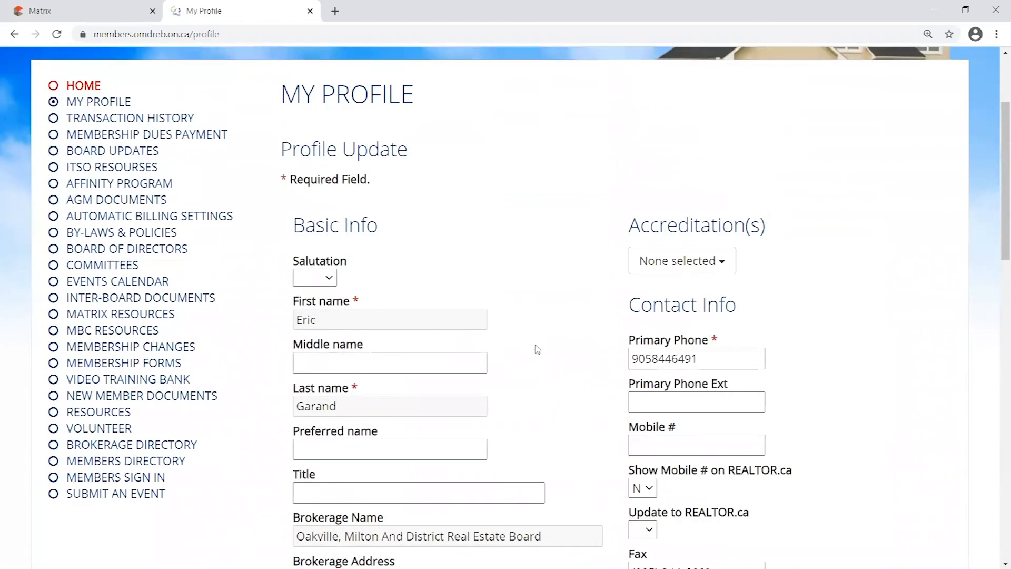
left_click_drag(336, 325, 286, 324)
left_click_drag(367, 410, 272, 415)
left_click(548, 369)
scroll(553, 368, "down", 2)
scroll(553, 369, "up", 2)
scroll(569, 347, "down", 1)
scroll(595, 322, "down", 2)
scroll(601, 321, "up", 2)
left_click(719, 196)
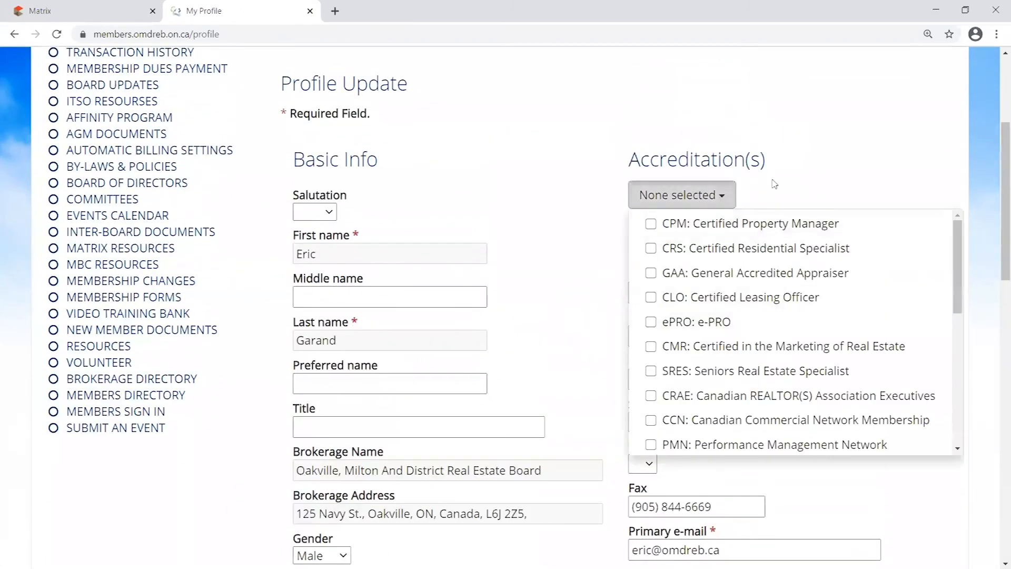
Tick and then untick the CRS accreditation, and close the accreditations list
left_click(719, 248)
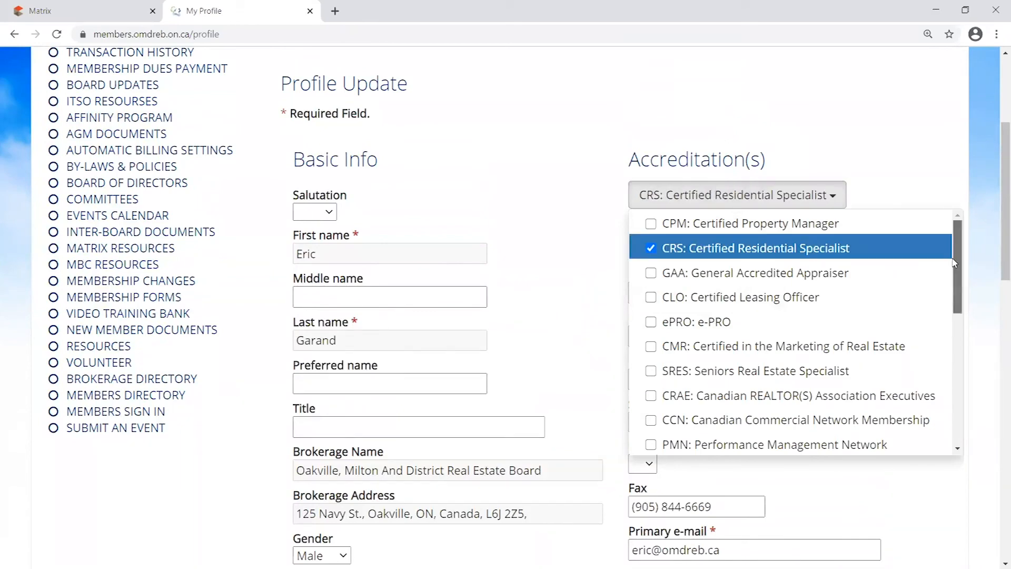
left_click(707, 238)
left_click(847, 199)
scroll(824, 242, "down", 3)
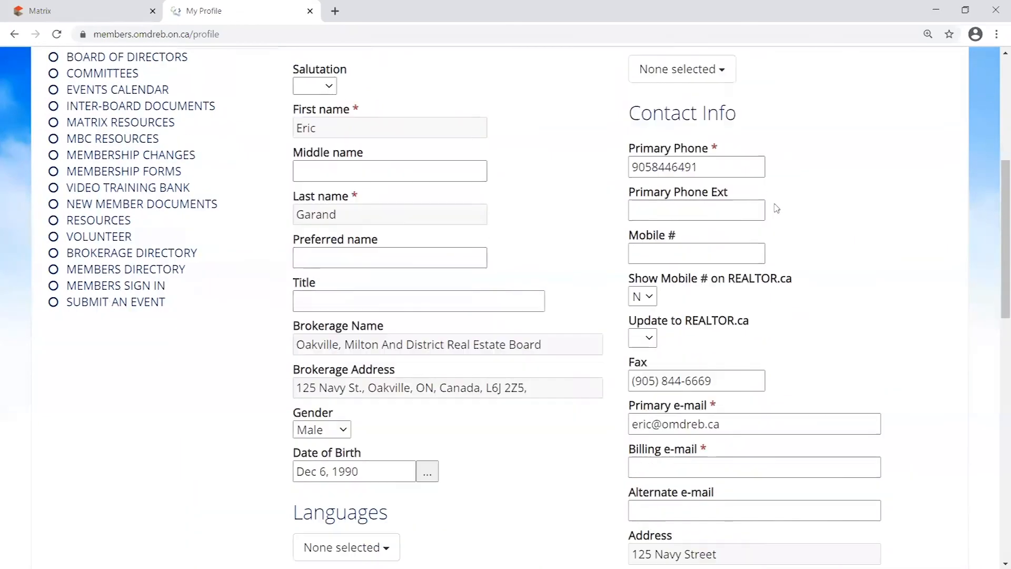
Enter a mobile number in the profile's Mobile # field
left_click(682, 181)
scroll(682, 248, "up", 2)
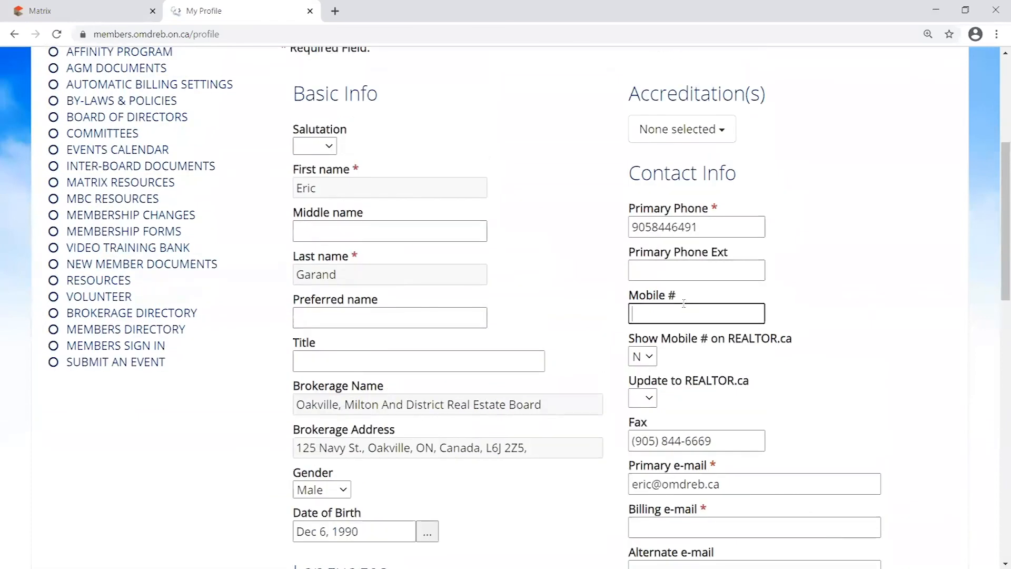
type("(123) 123-1234")
key("ctrl+a")
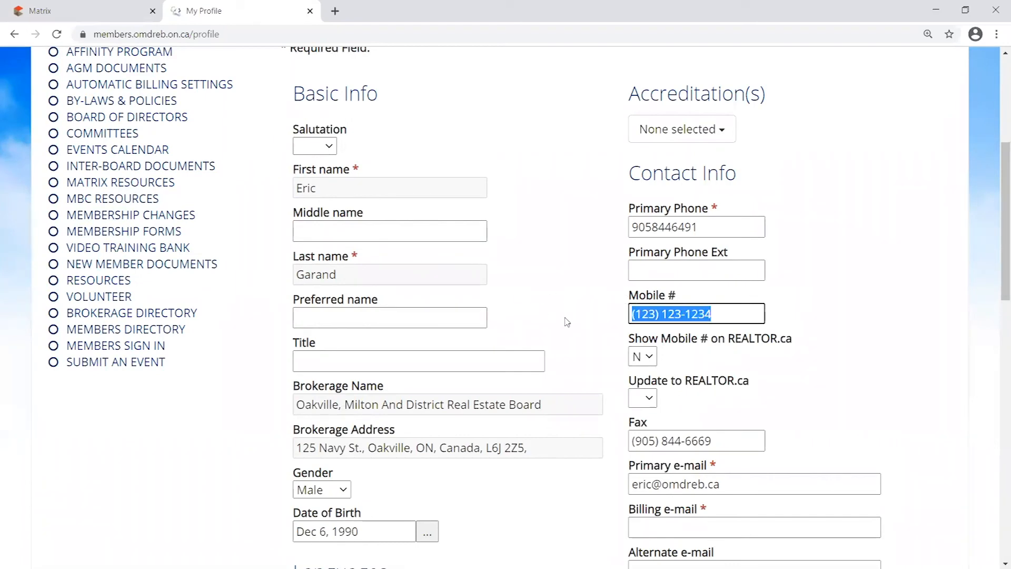
Highlight the primary e-mail address, then the mobile number and its display option
scroll(820, 307, "down", 1)
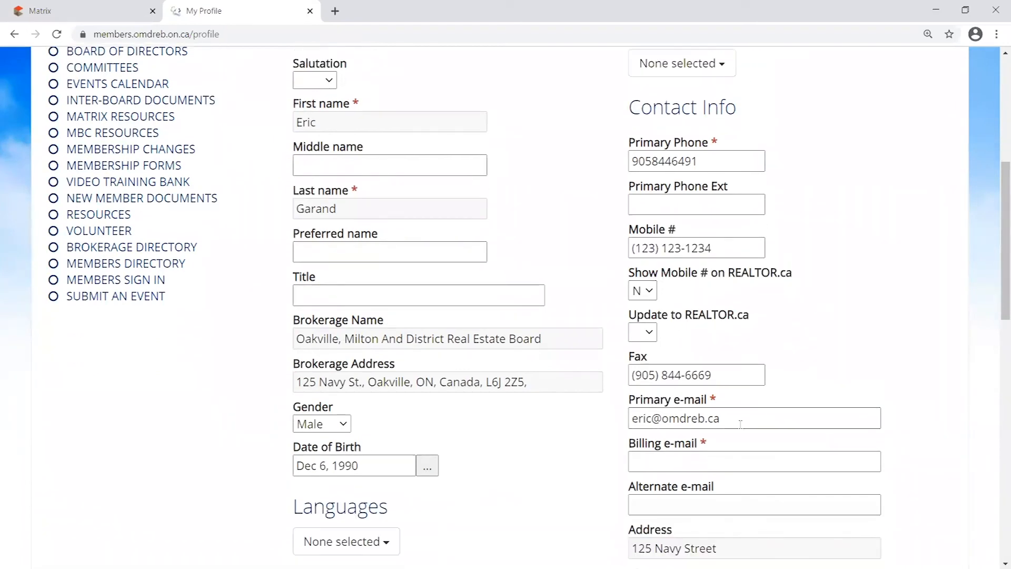
triple_click(766, 417)
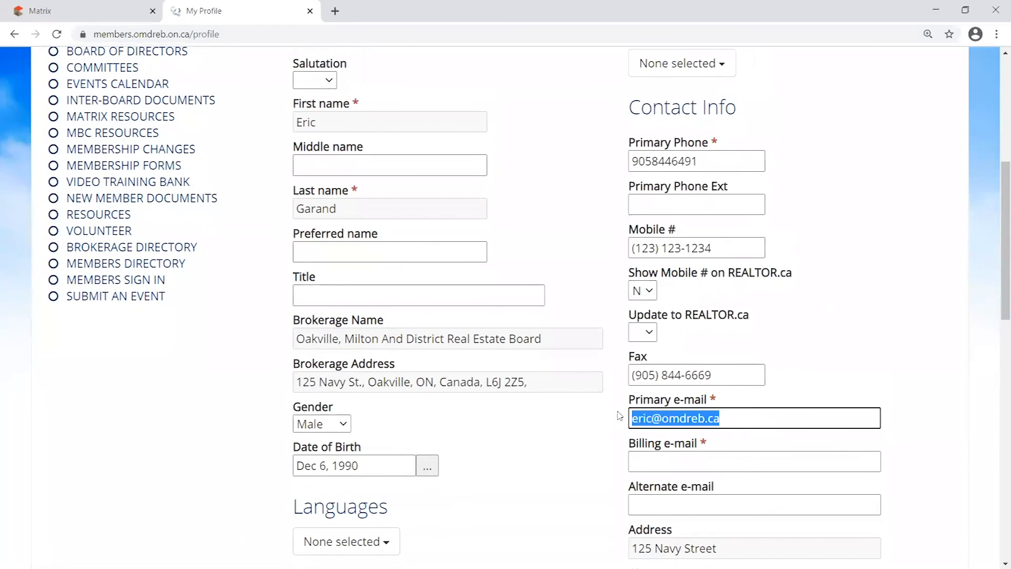
left_click(820, 311)
scroll(820, 303, "down", 1)
scroll(822, 299, "up", 1)
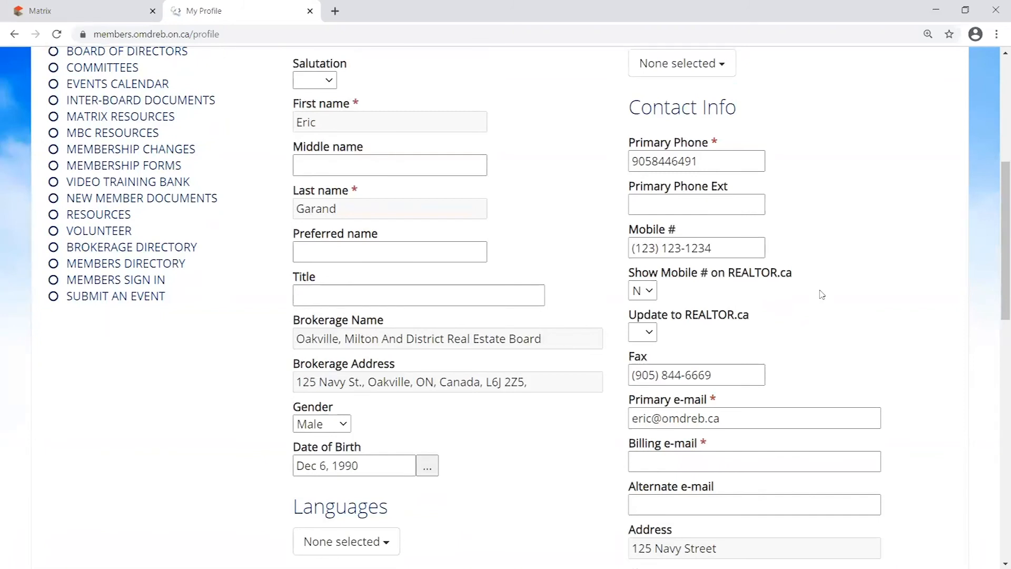
left_click_drag(630, 235, 802, 301)
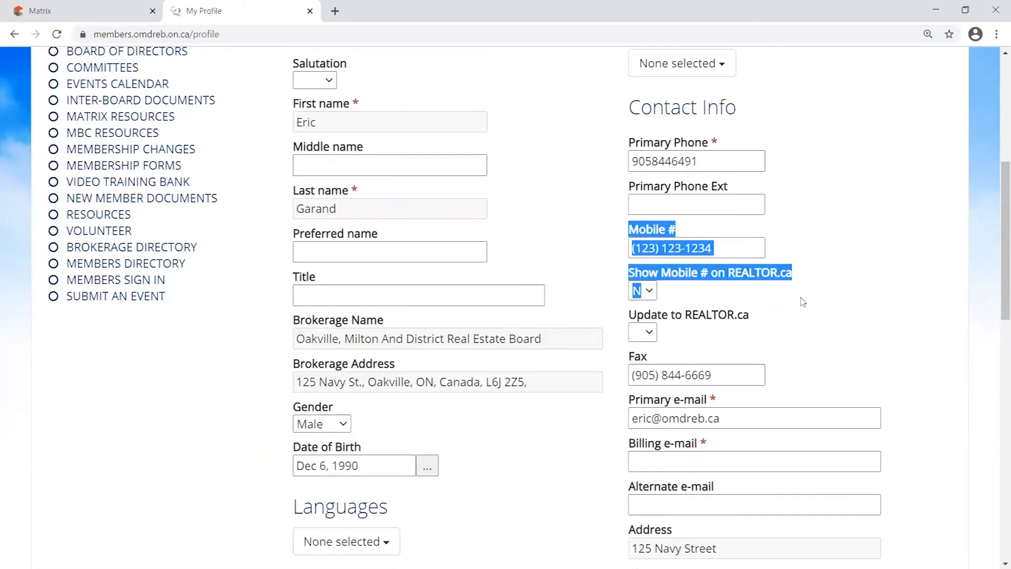
left_click(668, 291)
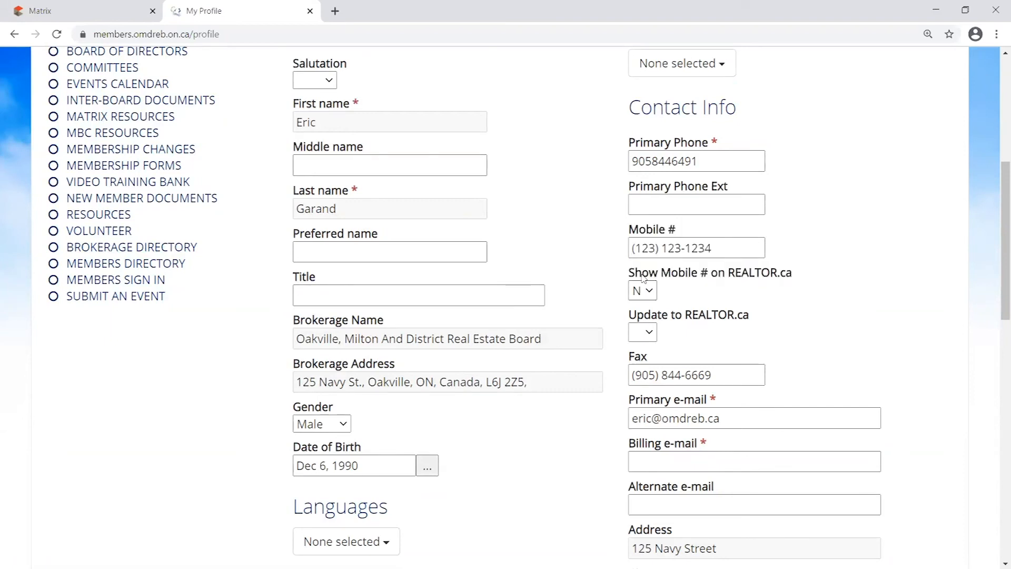
Highlight the Show Mobile # on REALTOR.ca label for reference
left_click_drag(630, 275, 792, 275)
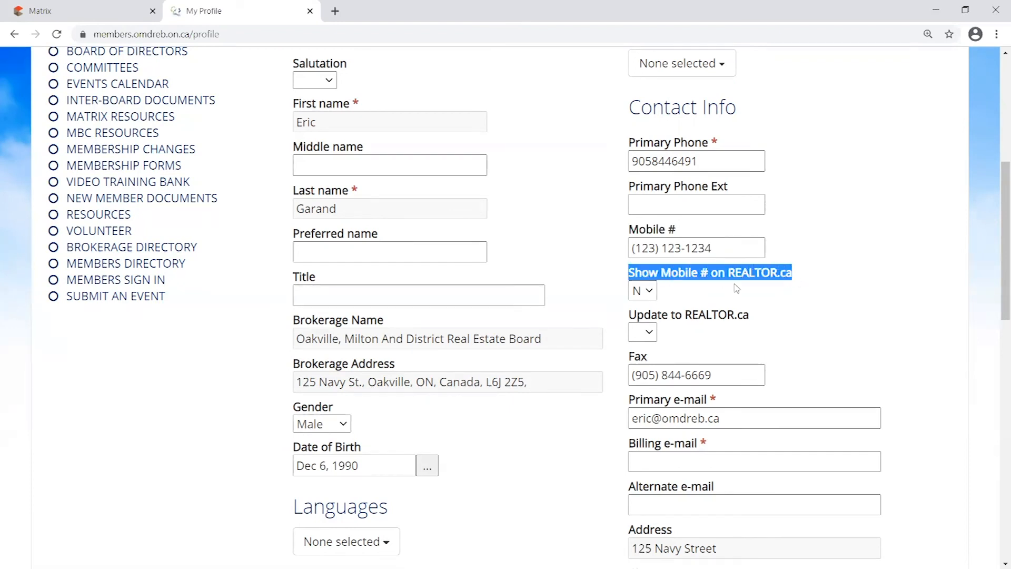
left_click(678, 290)
left_click_drag(630, 278, 799, 282)
left_click(714, 293)
left_click_drag(629, 275, 803, 274)
left_click(804, 295)
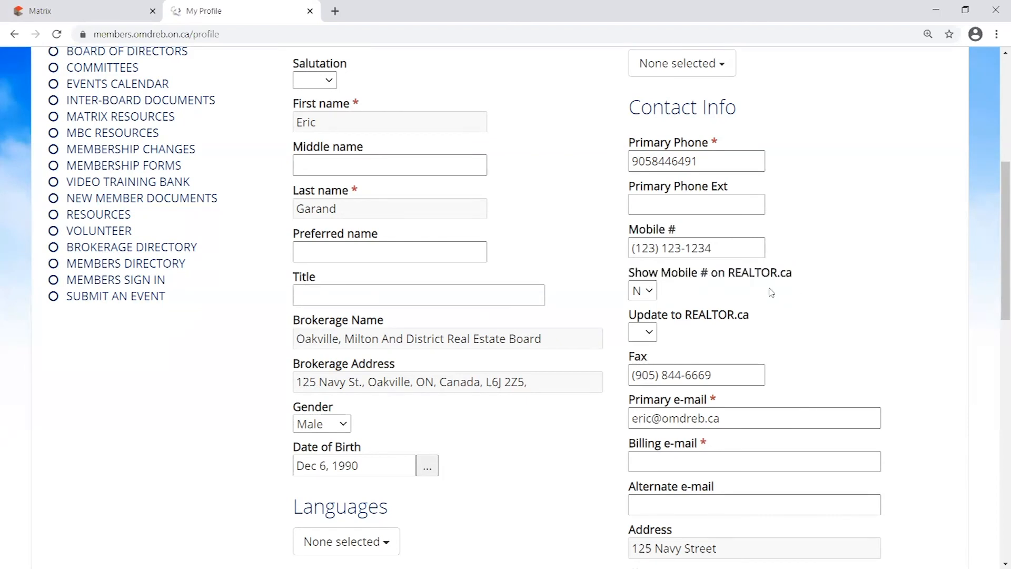
Set Show Mobile # on REALTOR.ca briefly to Y, then back to blank, and scroll down
left_click(653, 291)
left_click(643, 319)
left_click(653, 291)
left_click(644, 305)
scroll(719, 252, "down", 6)
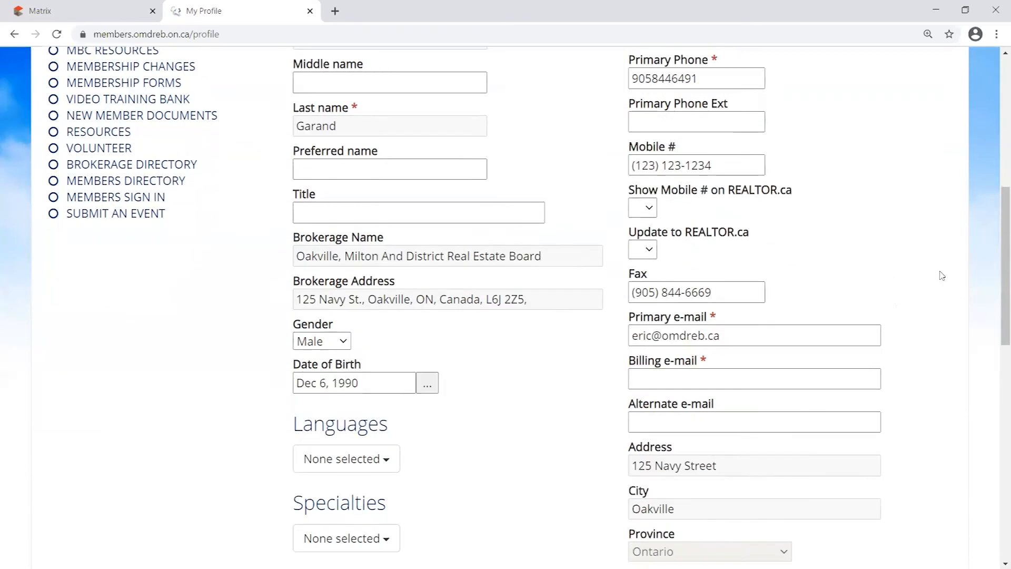
scroll(668, 236, "down", 8)
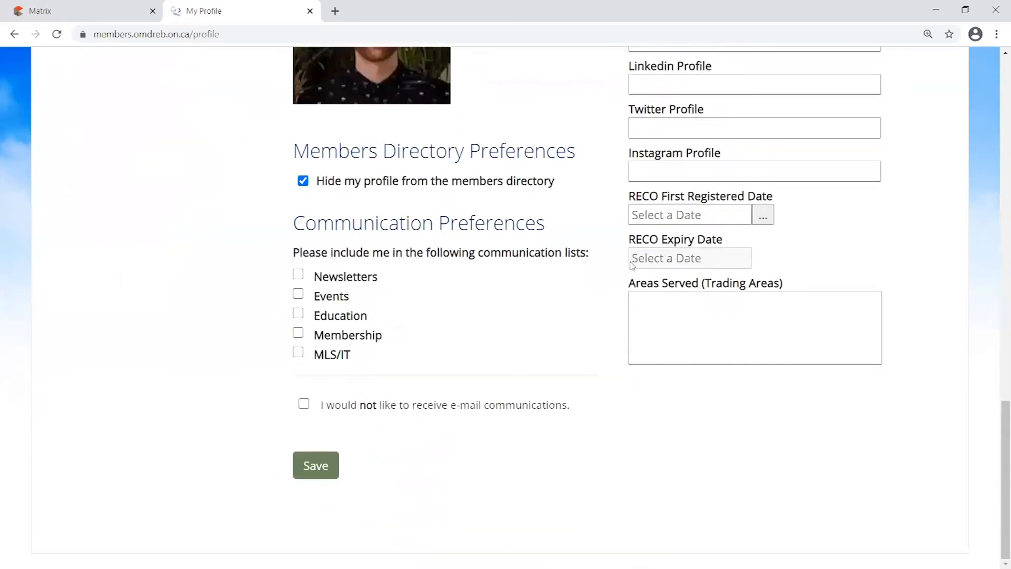
Save the profile with its new mobile number and return to the top of the page
left_click(332, 471)
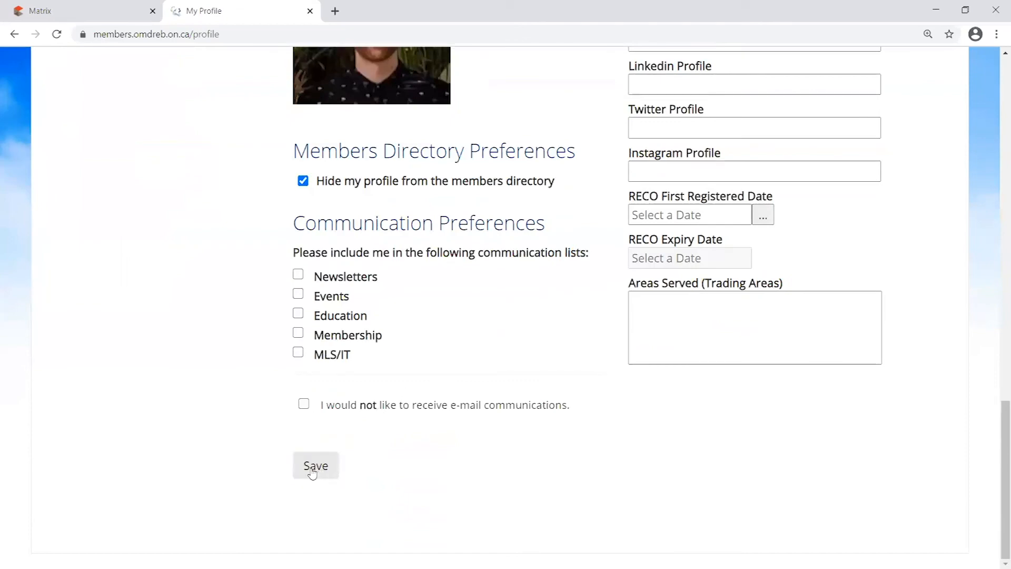
scroll(913, 353, "up", 4)
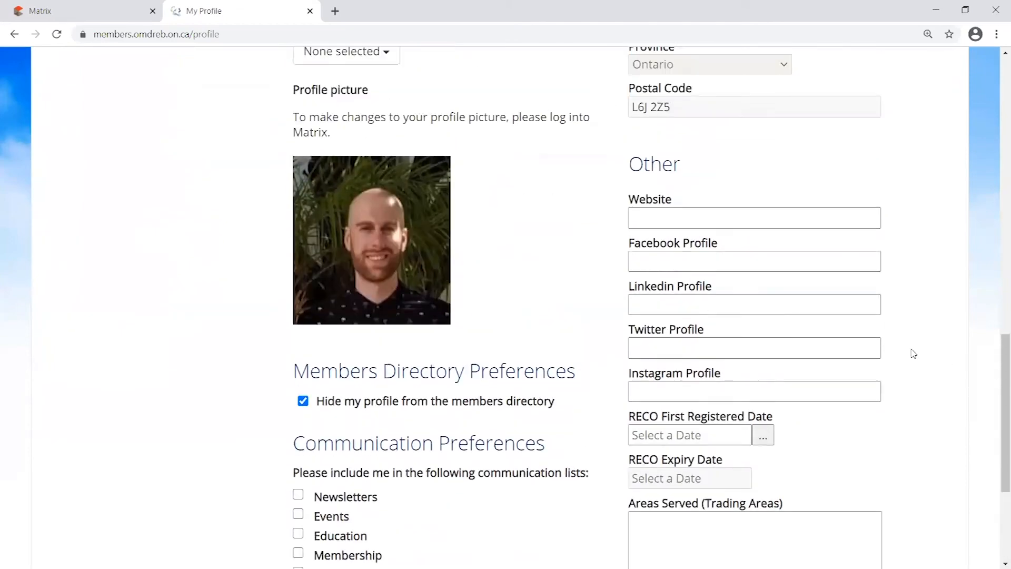
scroll(914, 353, "up", 8)
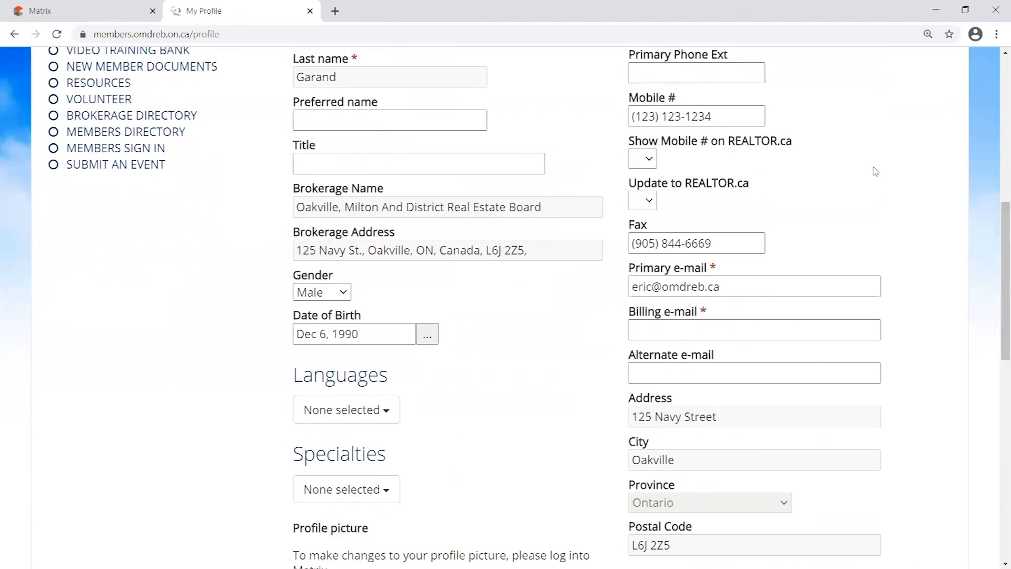
scroll(876, 171, "up", 8)
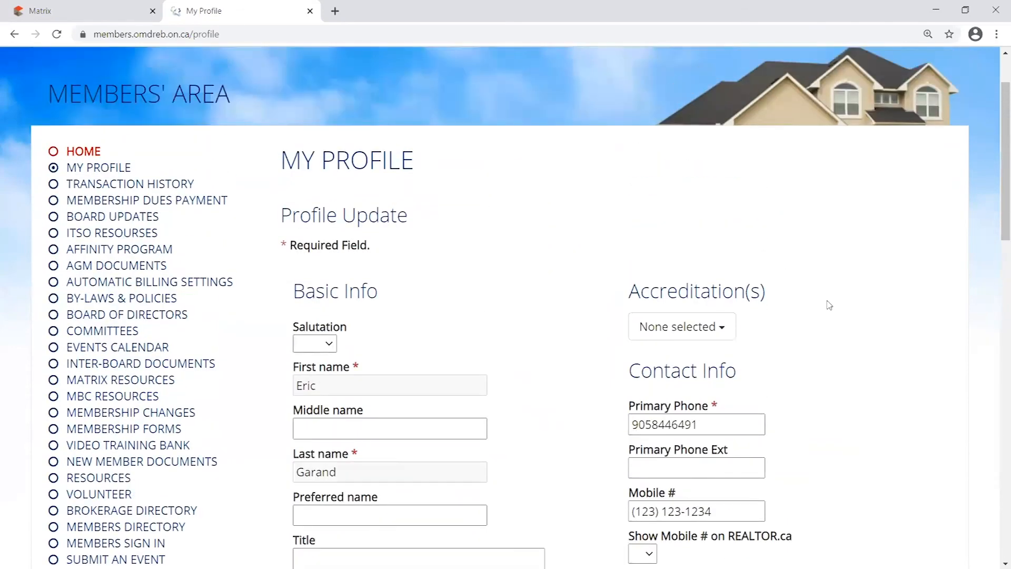
scroll(829, 304, "up", 2)
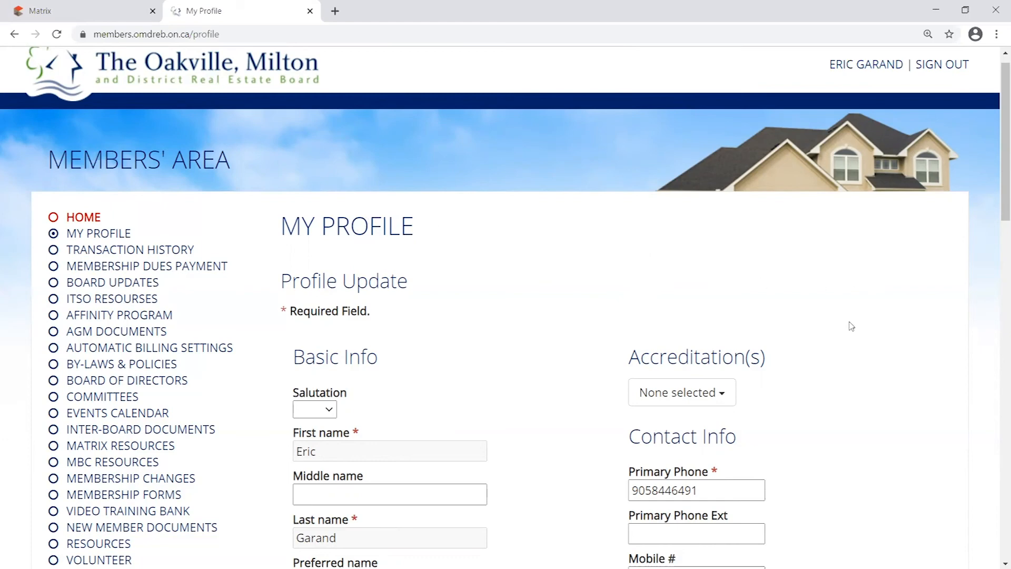
scroll(851, 327, "down", 3)
scroll(859, 342, "up", 3)
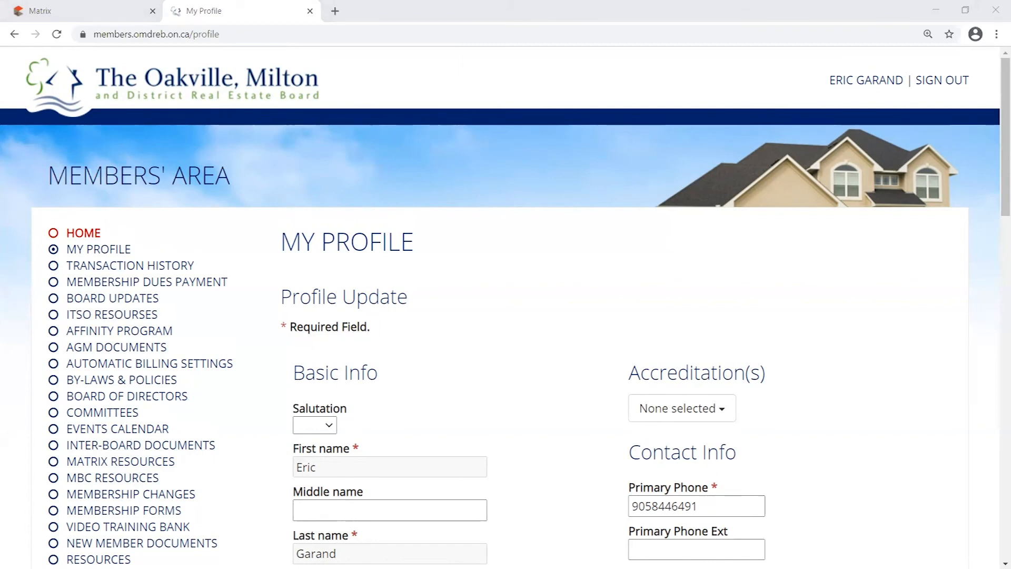
left_click(489, 279)
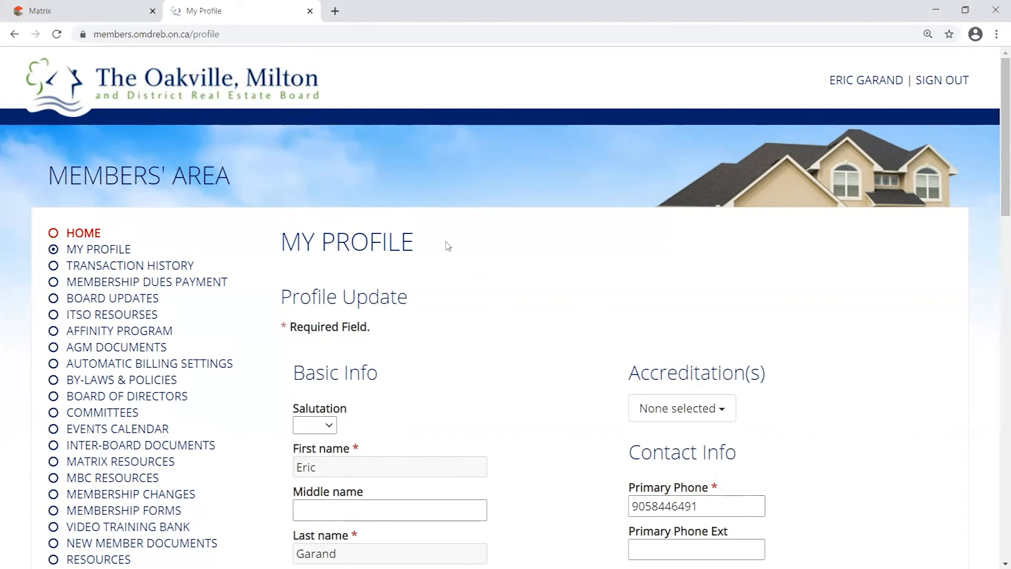
scroll(445, 250, "down", 2)
scroll(443, 253, "up", 2)
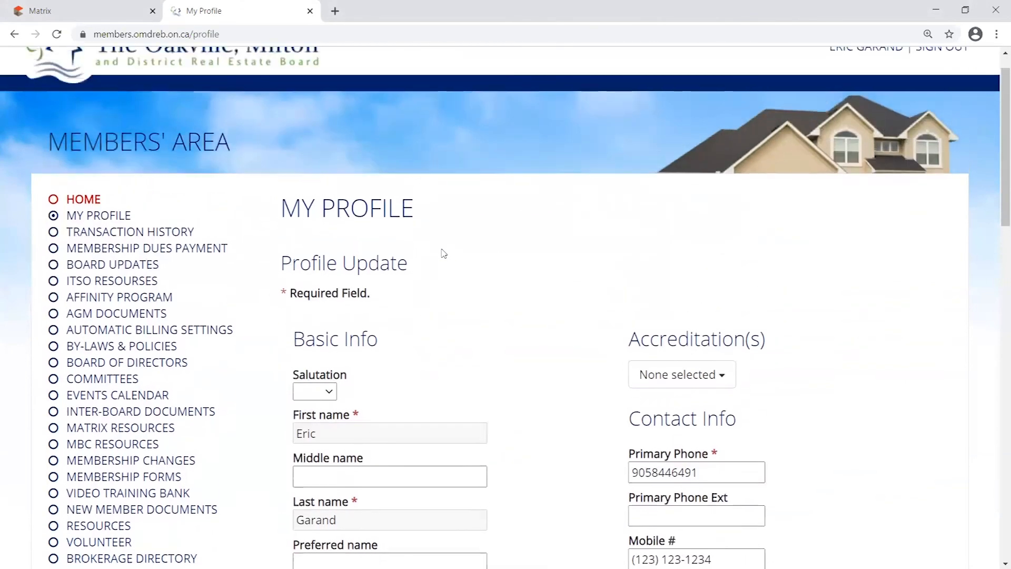
scroll(411, 206, "down", 1)
left_click_drag(291, 176, 527, 179)
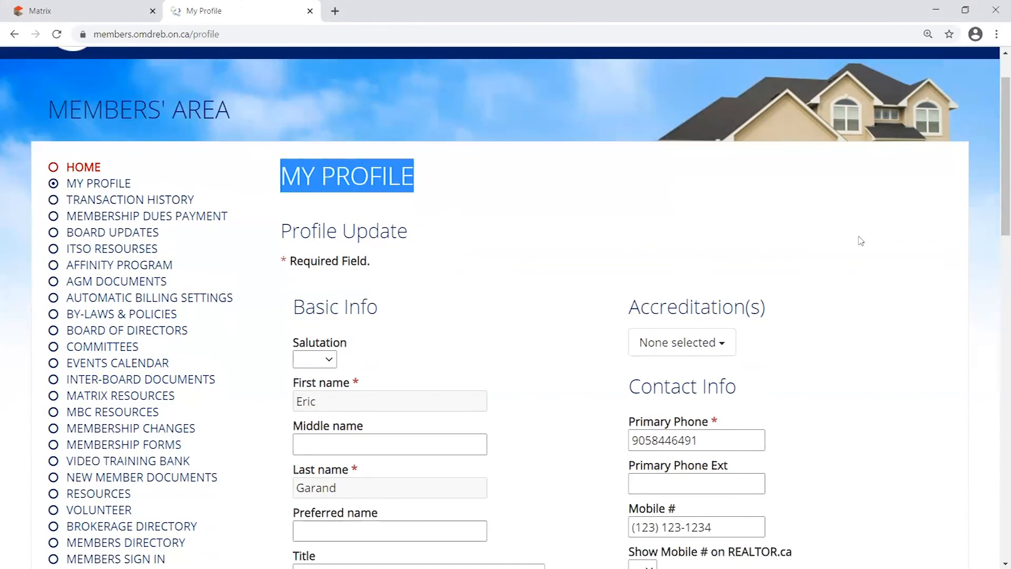
scroll(833, 235, "down", 1)
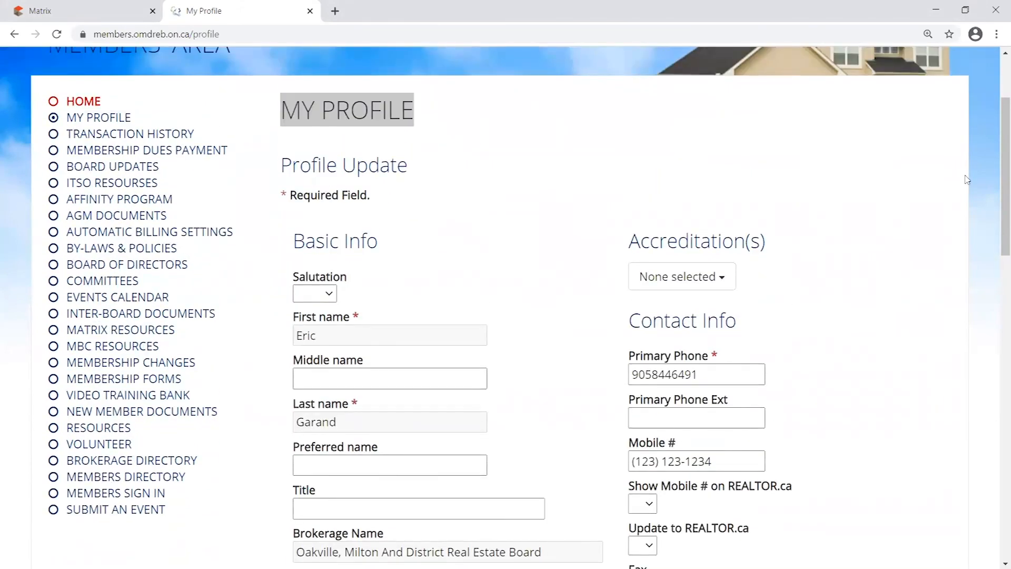
scroll(914, 214, "down", 4)
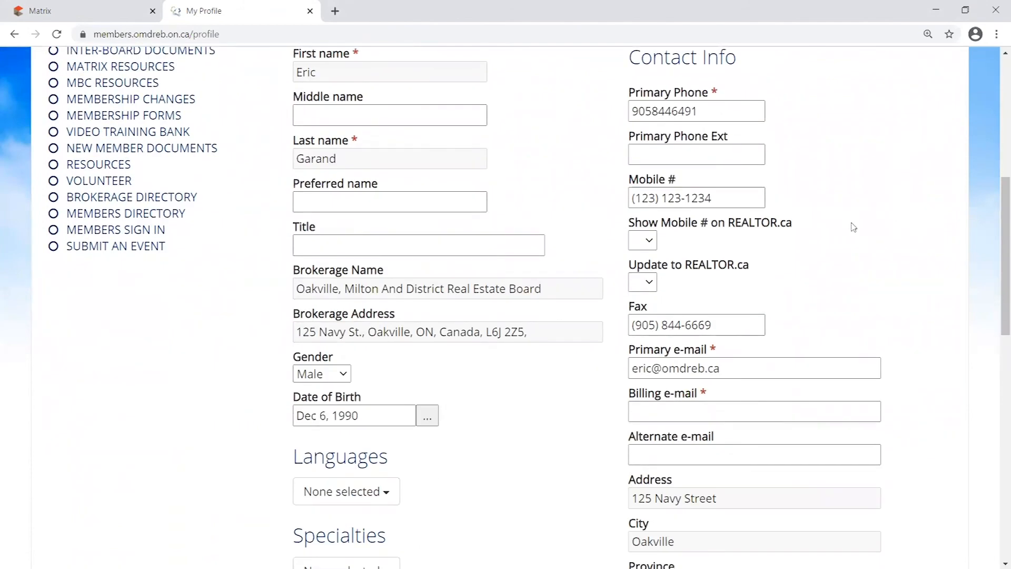
scroll(838, 211, "up", 1)
scroll(737, 184, "down", 5)
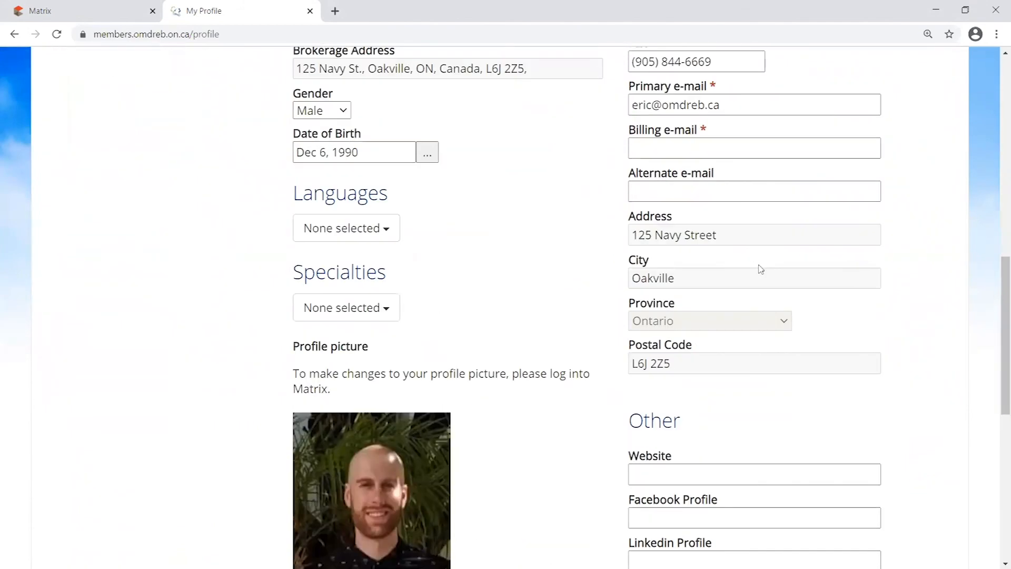
scroll(790, 300, "down", 3)
scroll(885, 289, "up", 12)
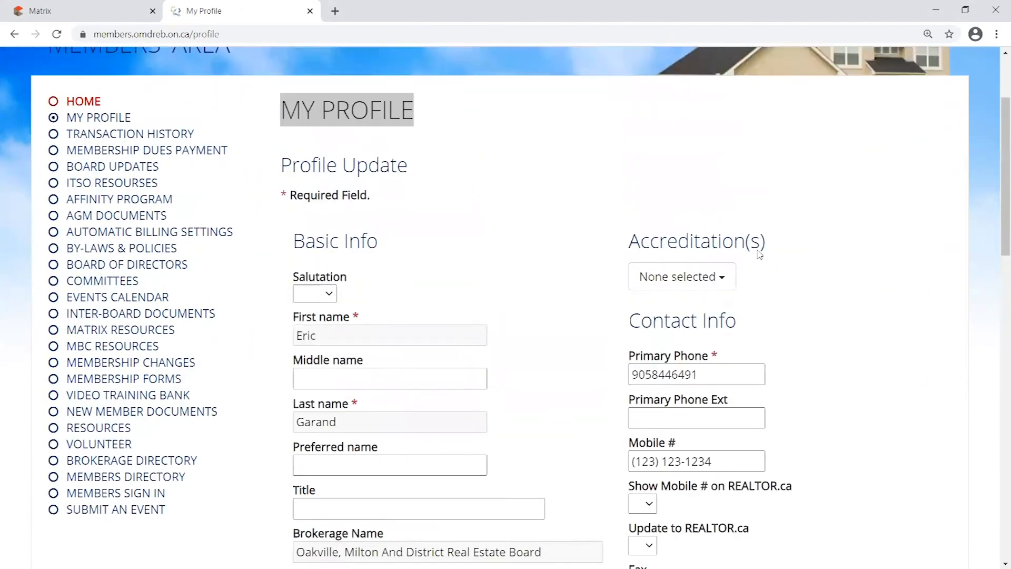
scroll(862, 264, "up", 2)
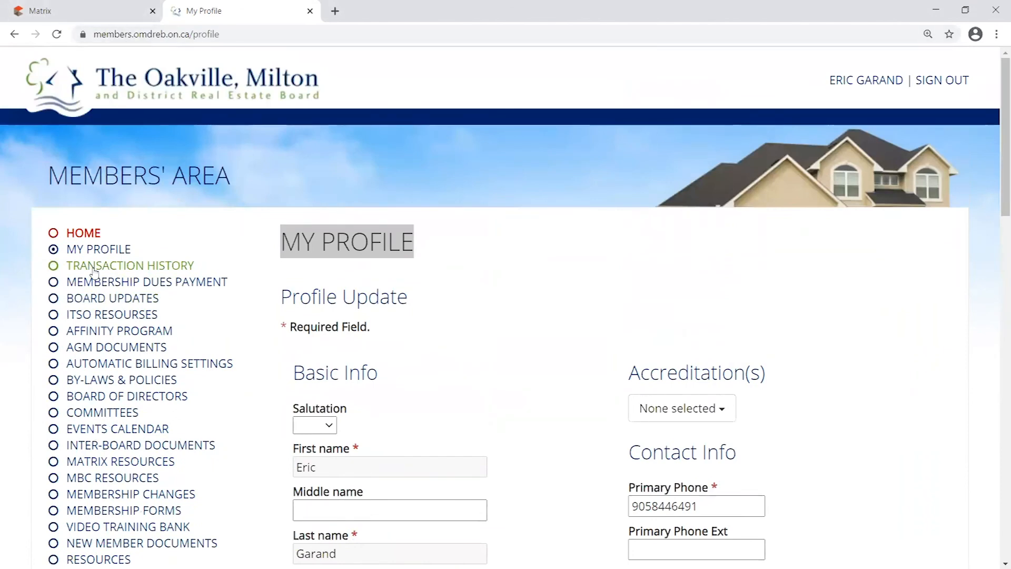
left_click(122, 177)
triple_click(123, 177)
left_click(842, 280)
scroll(895, 287, "down", 10)
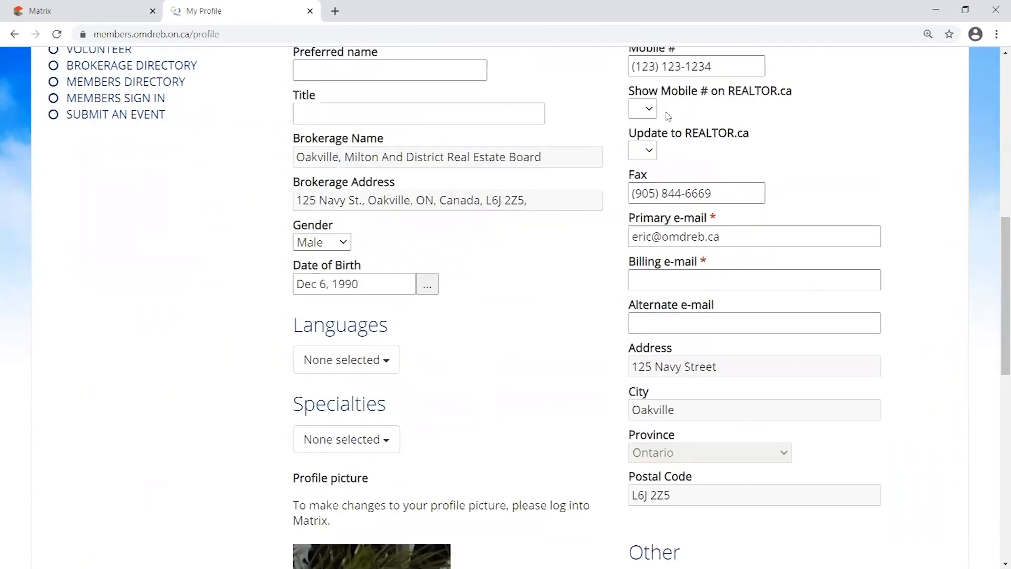
scroll(801, 305, "down", 11)
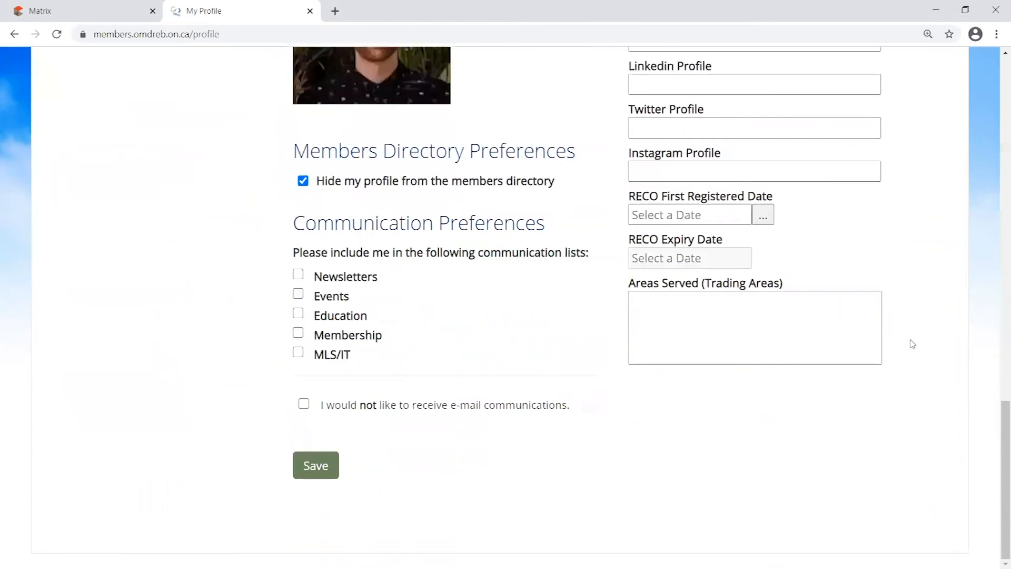
scroll(919, 342, "up", 9)
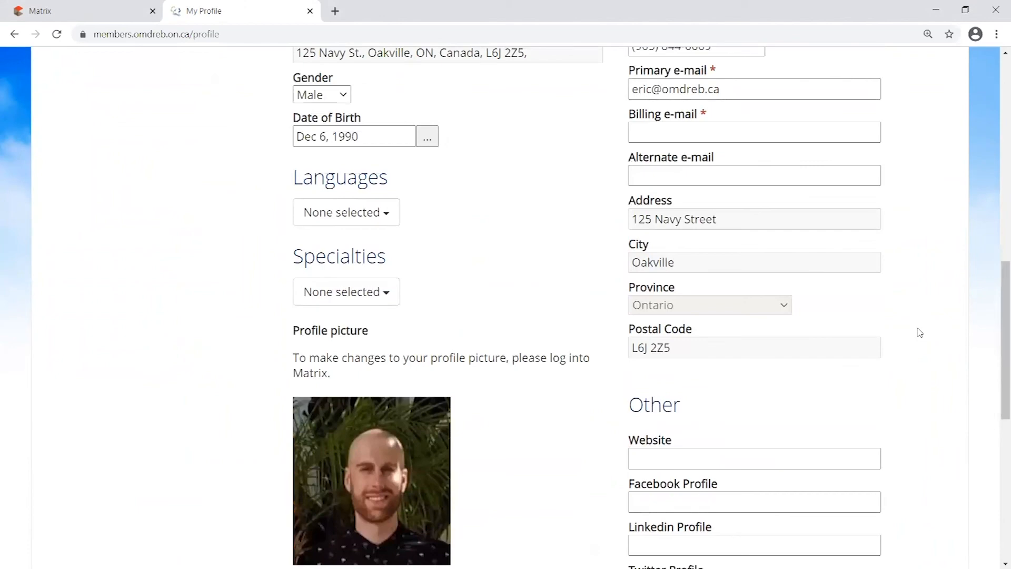
scroll(919, 331, "up", 11)
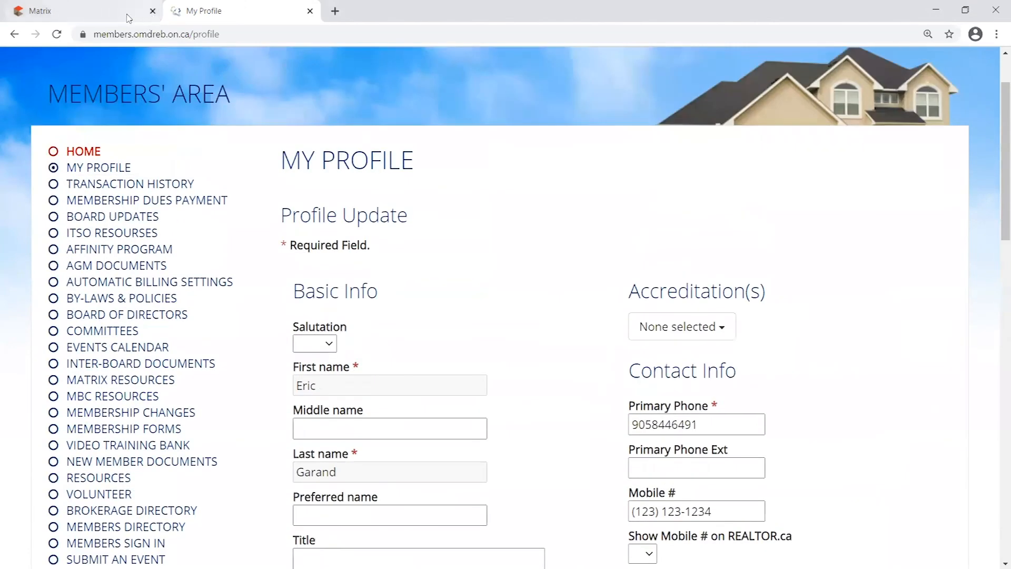
Switch to the Matrix tab and open Settings > My Information
left_click(132, 20)
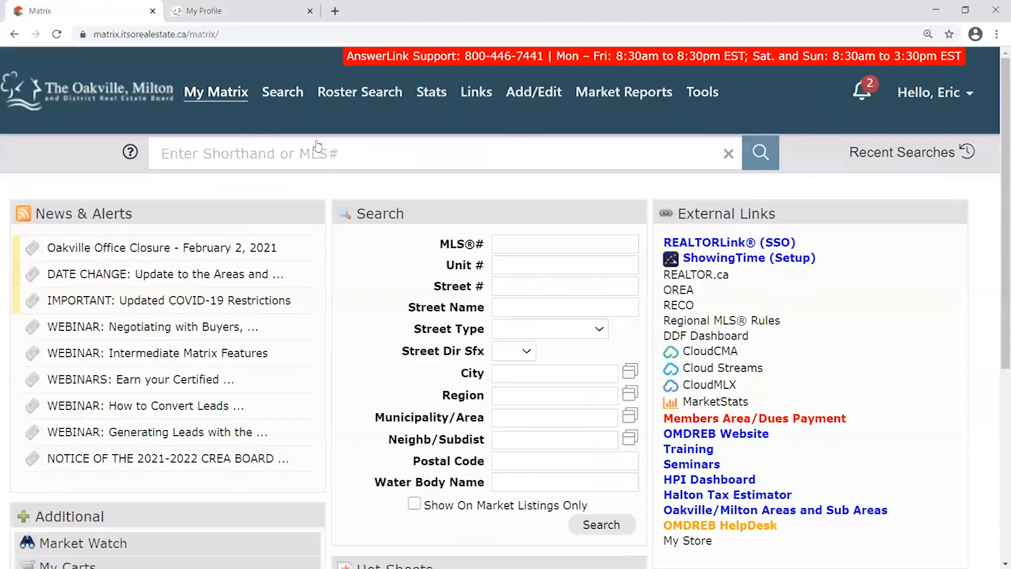
left_click(971, 102)
left_click(905, 141)
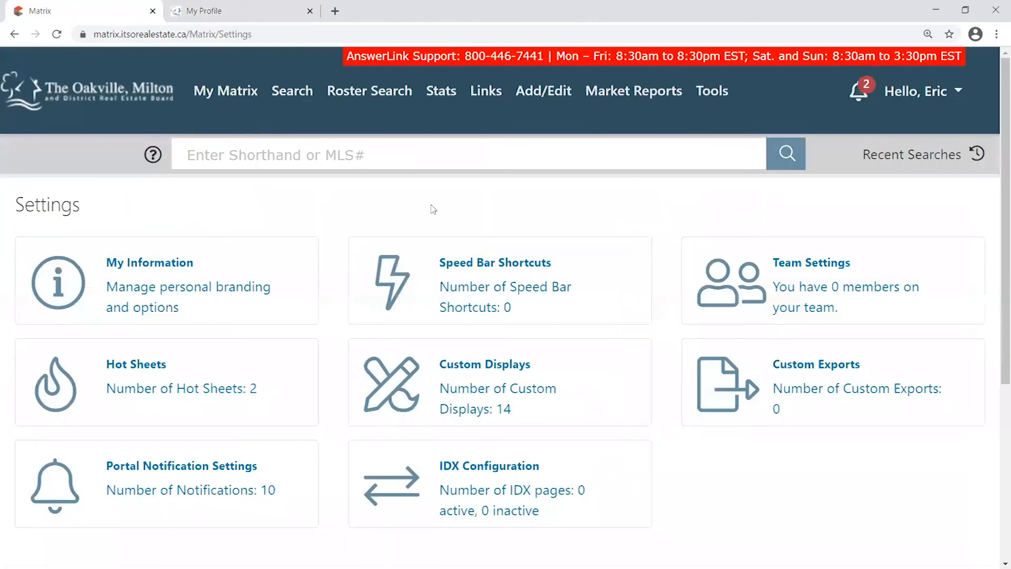
left_click(220, 274)
Review the Information section and highlight the public email address
scroll(216, 233, "down", 3)
scroll(53, 112, "up", 2)
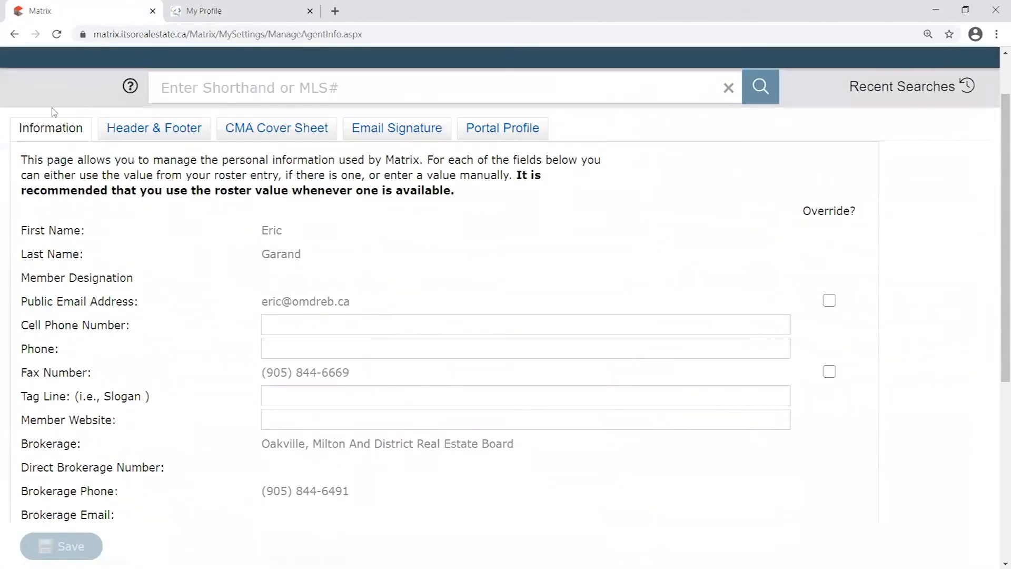
left_click_drag(21, 128, 83, 136)
scroll(341, 338, "down", 3)
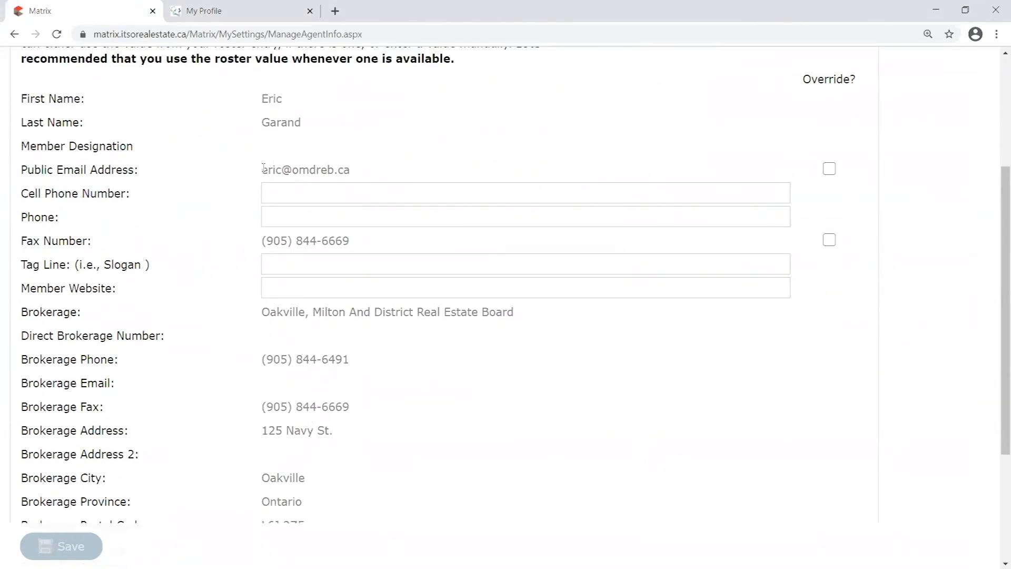
left_click_drag(264, 168, 370, 168)
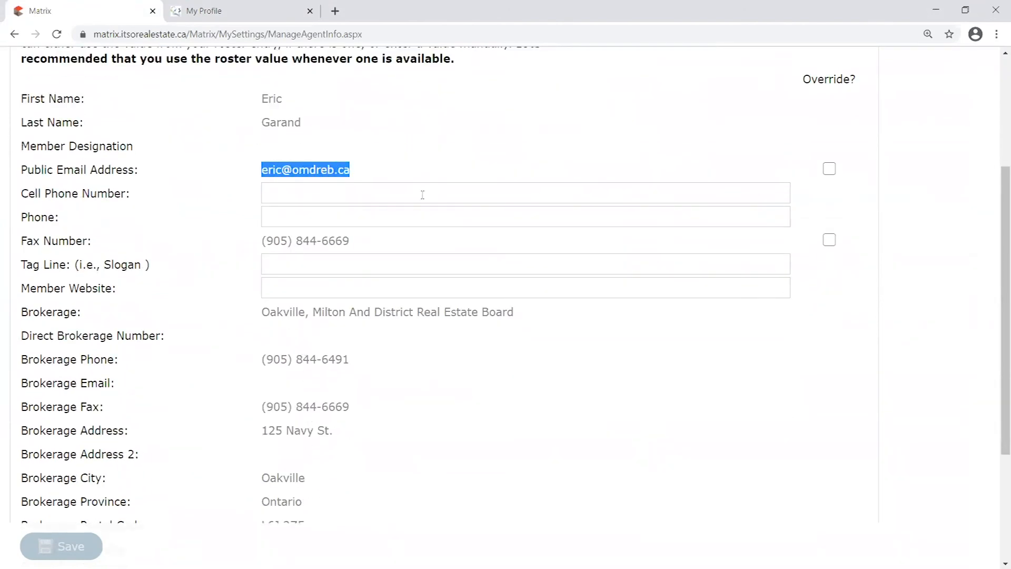
scroll(461, 280, "down", 3)
scroll(433, 300, "up", 3)
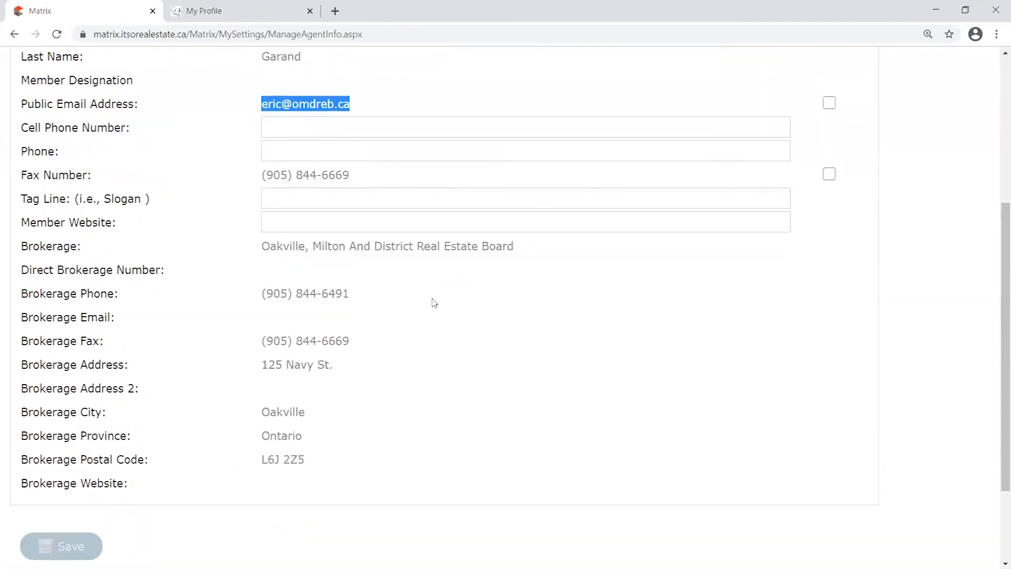
scroll(424, 321, "up", 4)
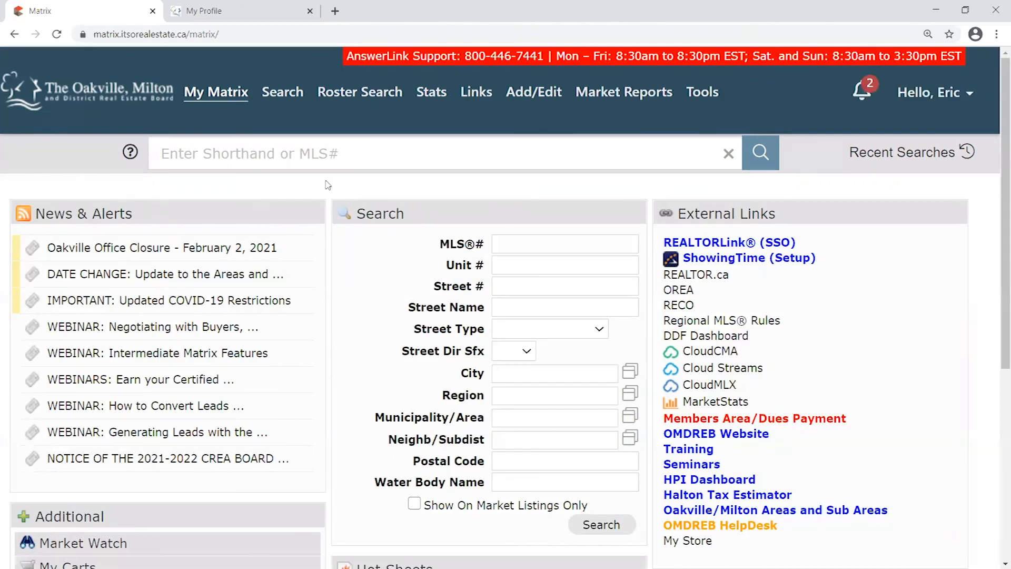
Open My Matrix > Settings, check the My Profile tab, then return to Matrix Settings
mouse_move(223, 91)
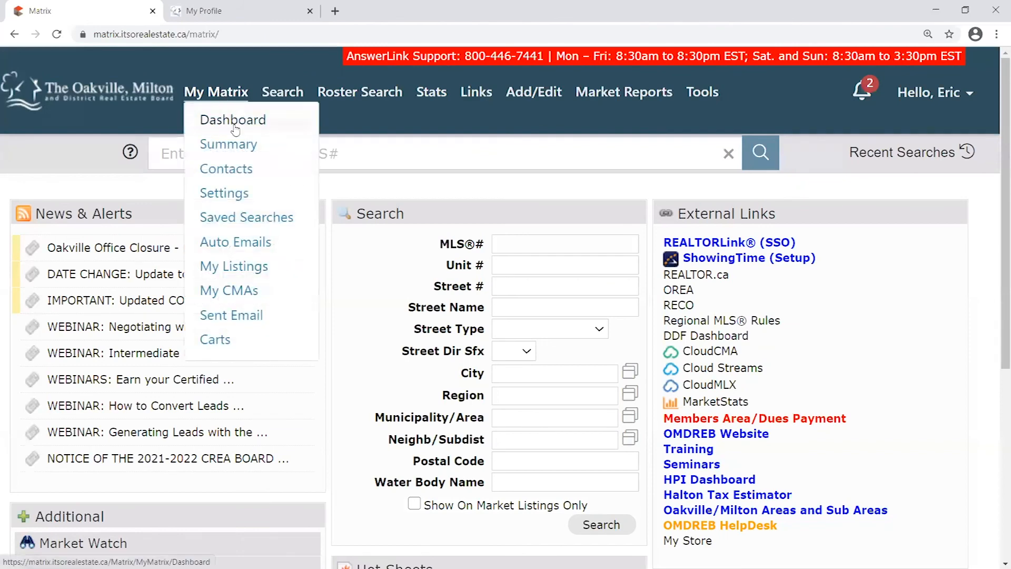
left_click(230, 195)
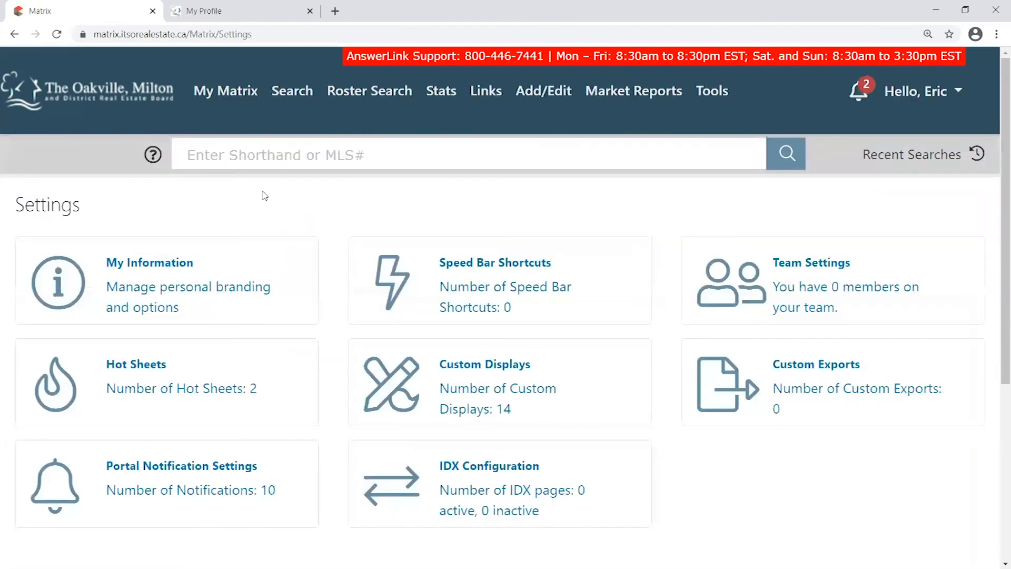
left_click(266, 20)
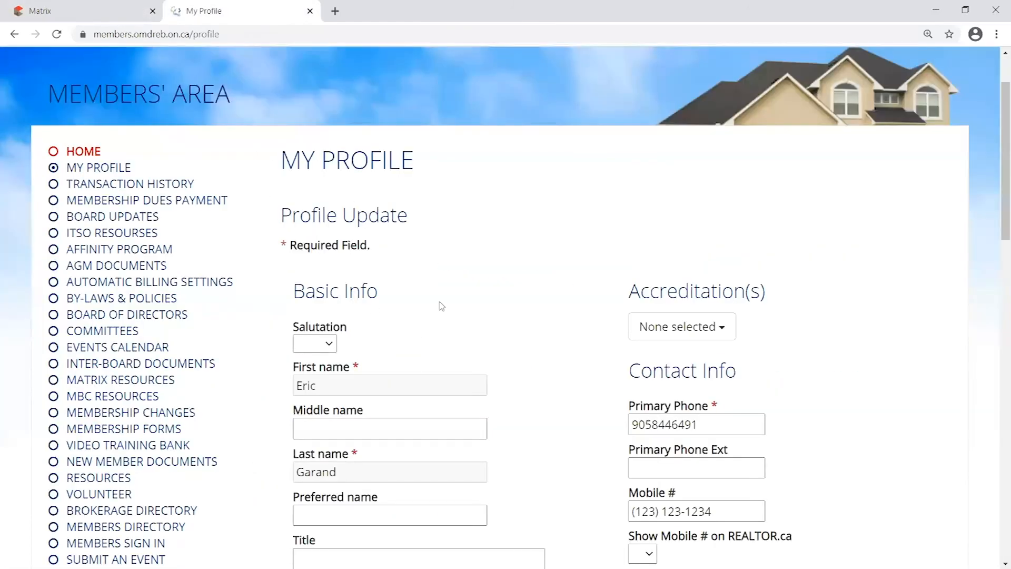
scroll(448, 300, "down", 8)
scroll(189, 390, "down", 5)
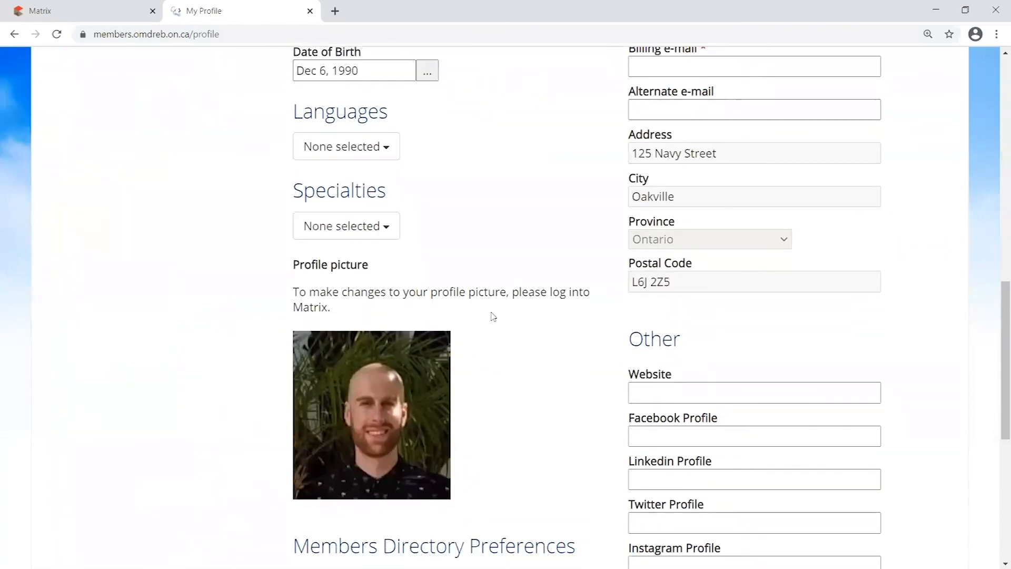
left_click(100, 17)
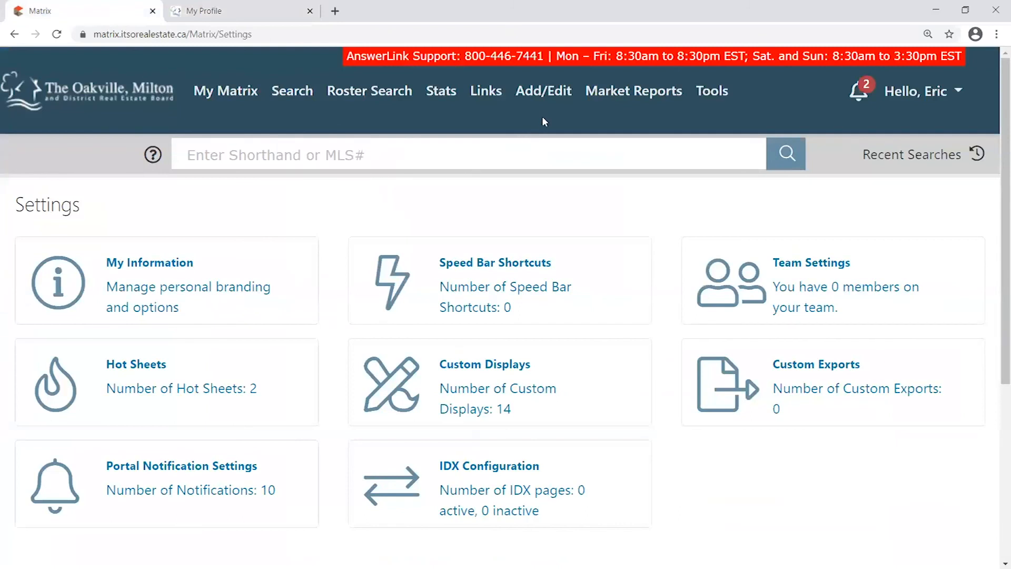
mouse_move(548, 94)
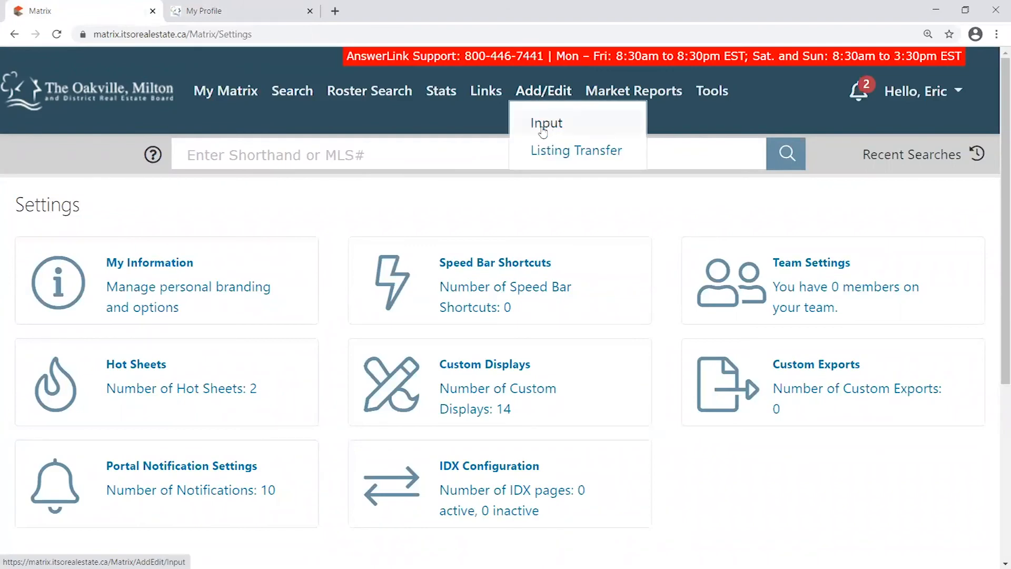
Open Add/Edit > Input and look over the Listings and REALTORS® sections
left_click(548, 125)
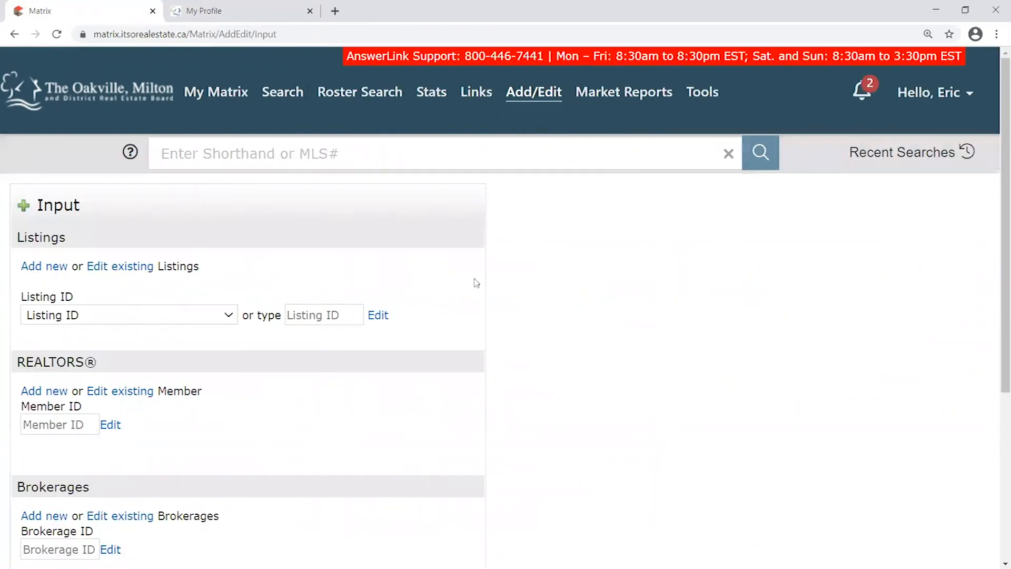
scroll(474, 284, "down", 1)
left_click_drag(18, 171, 449, 259)
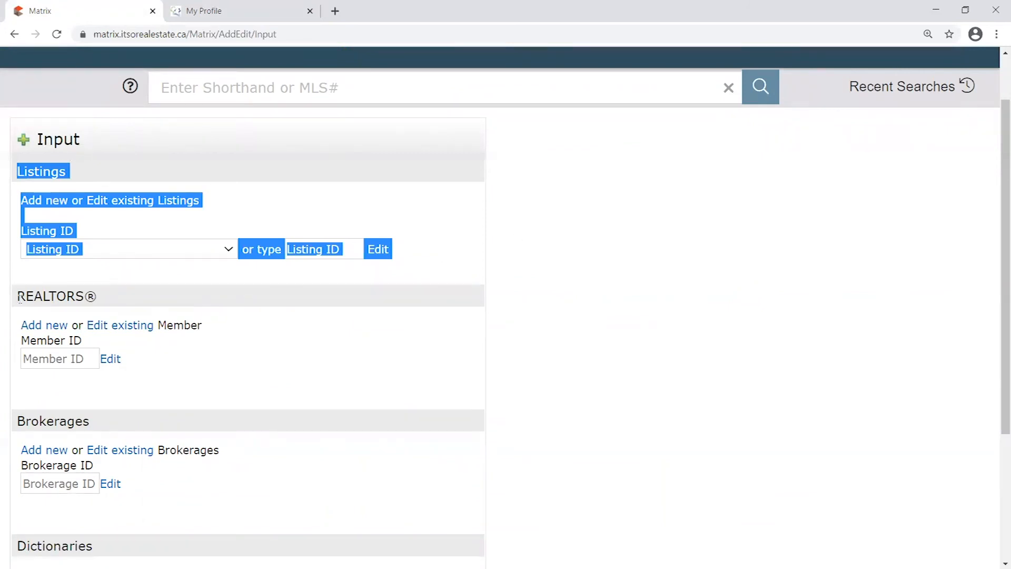
left_click_drag(20, 303, 89, 298)
Enter your Member ID under REALTORS®, edit your record, and open Manage Photos
left_click(72, 354)
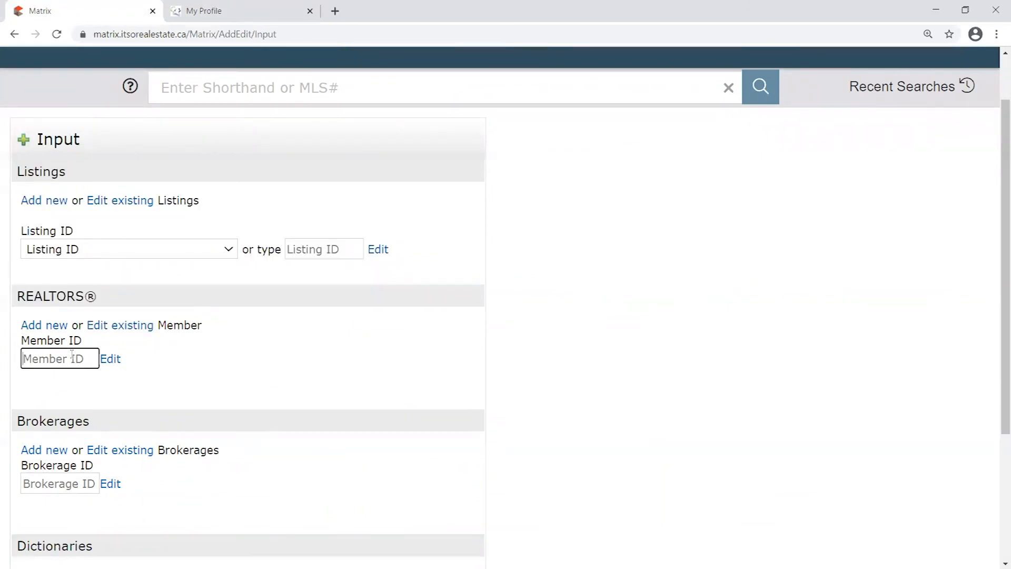
type("om21657")
left_click_drag(84, 361, 2, 367)
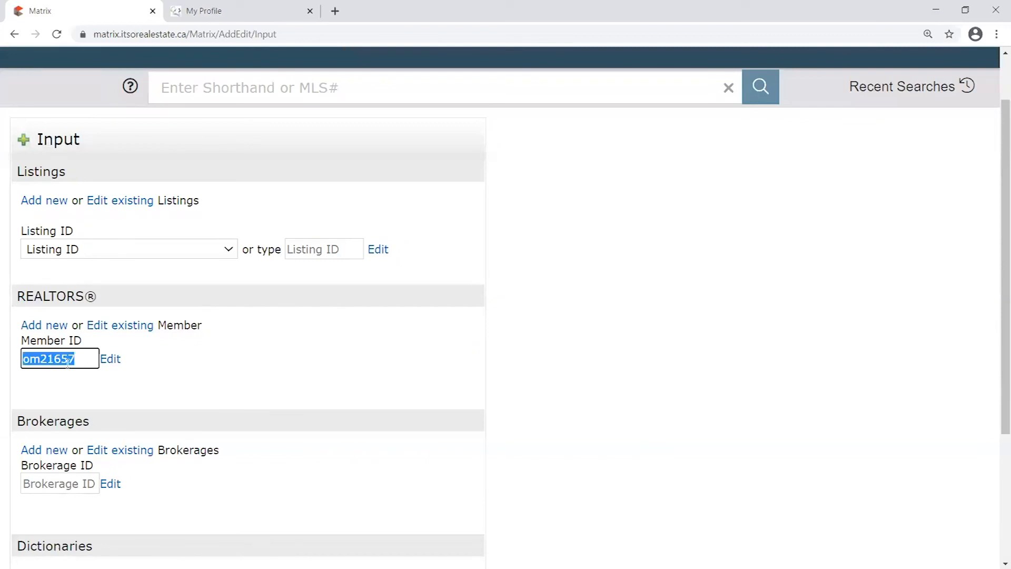
left_click(112, 362)
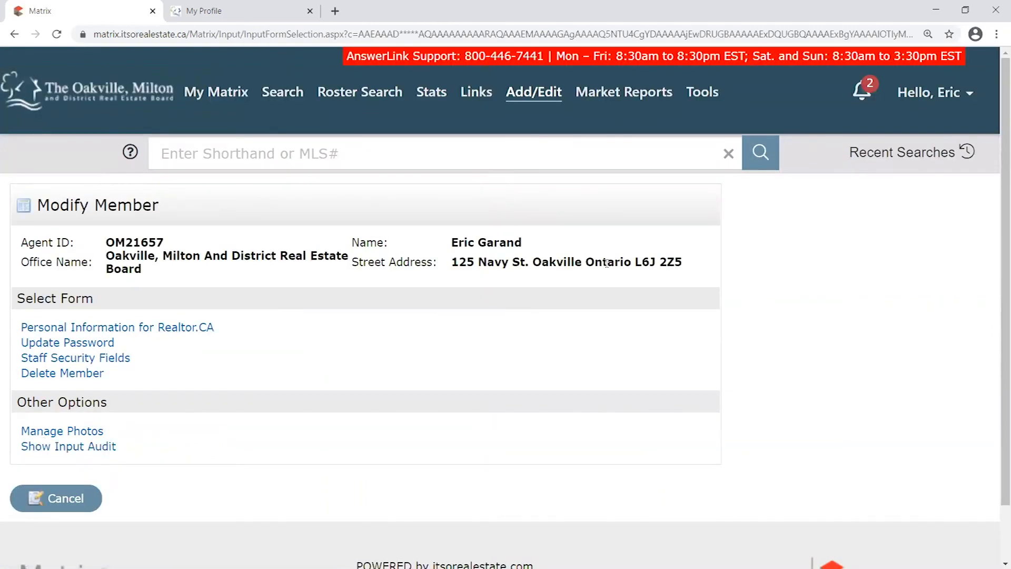
left_click(78, 435)
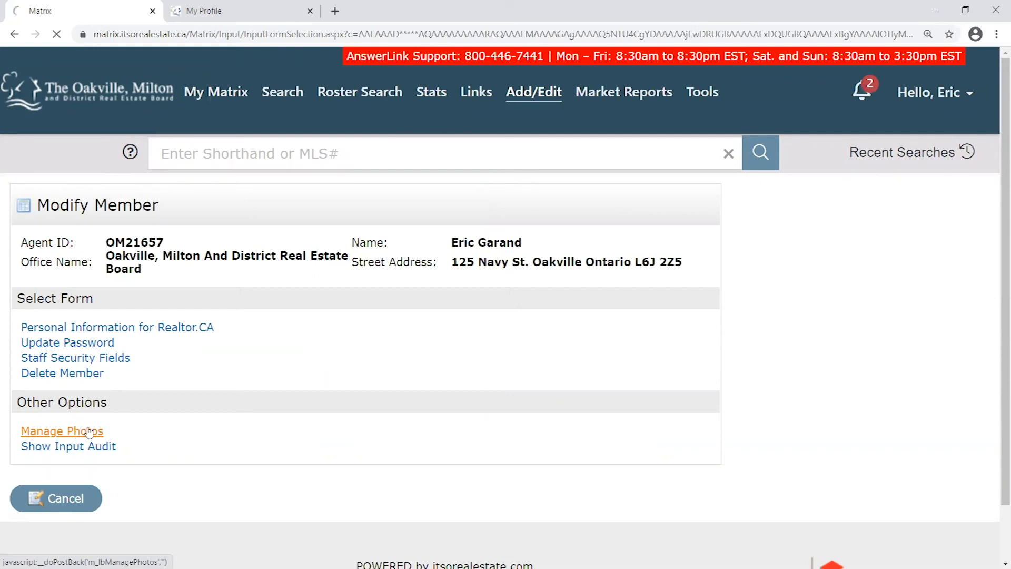
Minimise the browser to find the Profile Picture file on the desktop, then restore it
scroll(425, 330, "down", 1)
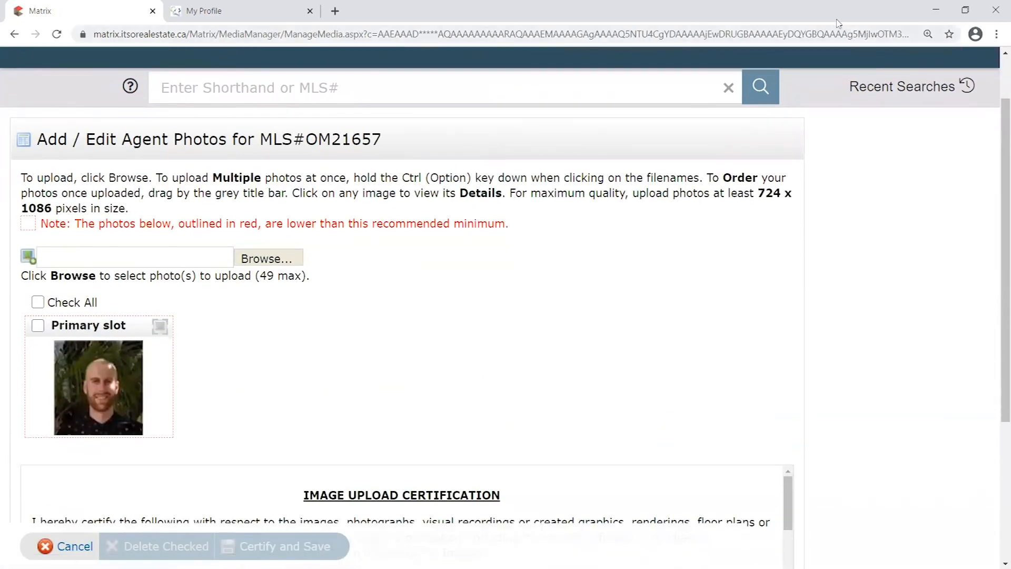
left_click(971, 12)
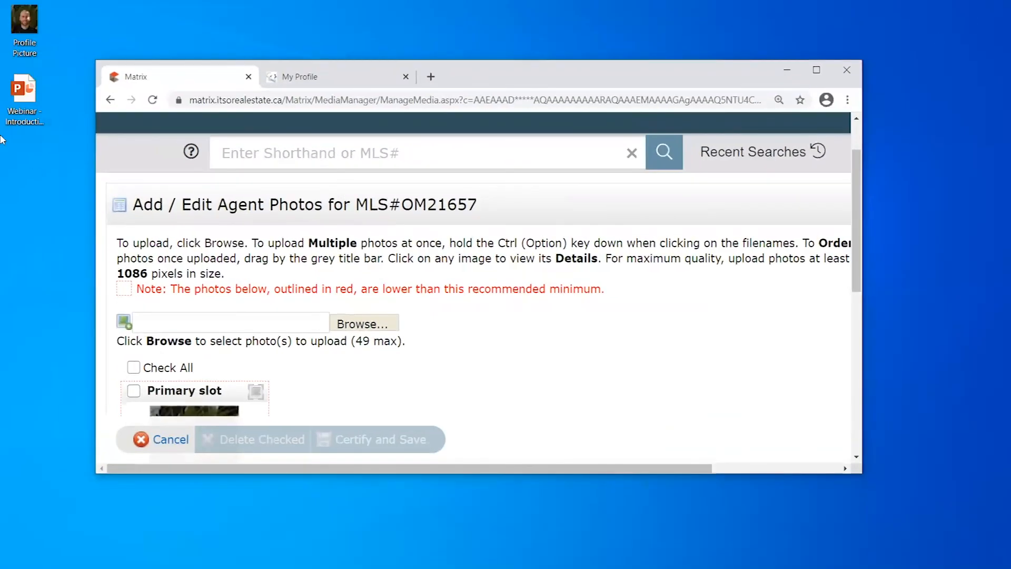
left_click_drag(27, 21, 37, 44)
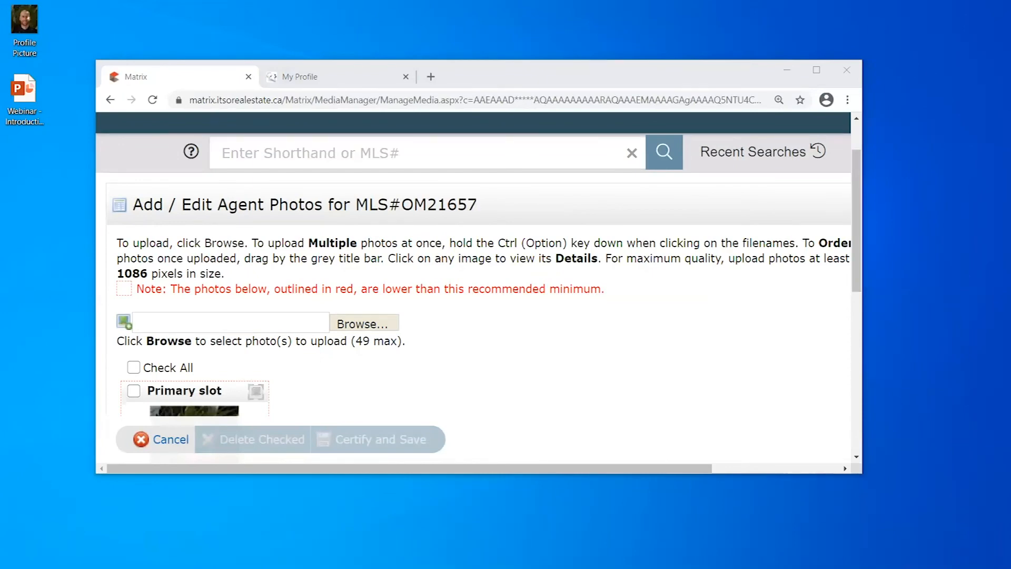
left_click(817, 71)
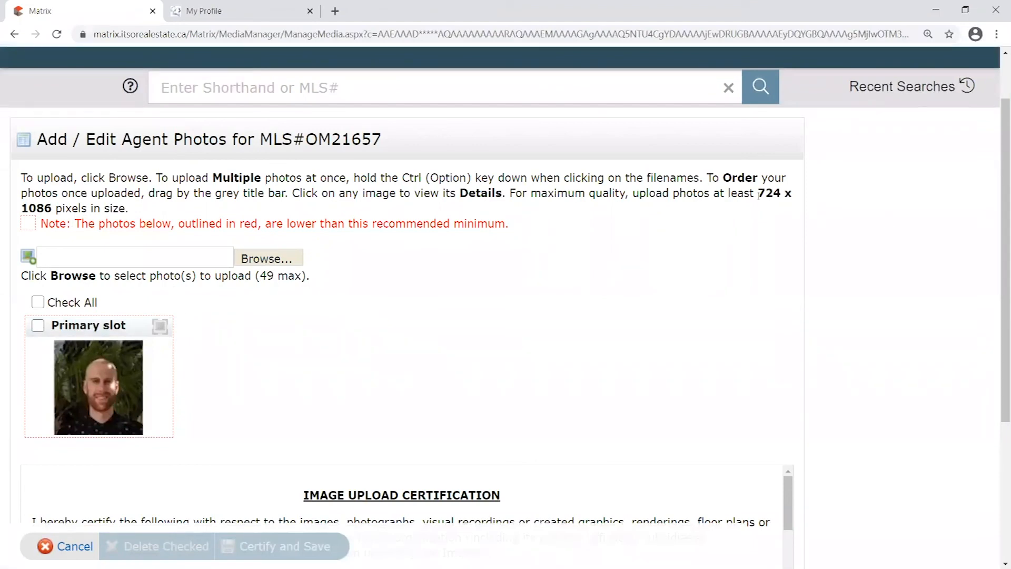
Highlight the 724 x 1086 minimum photo size and the note about red-outlined photos
left_click_drag(760, 193, 53, 202)
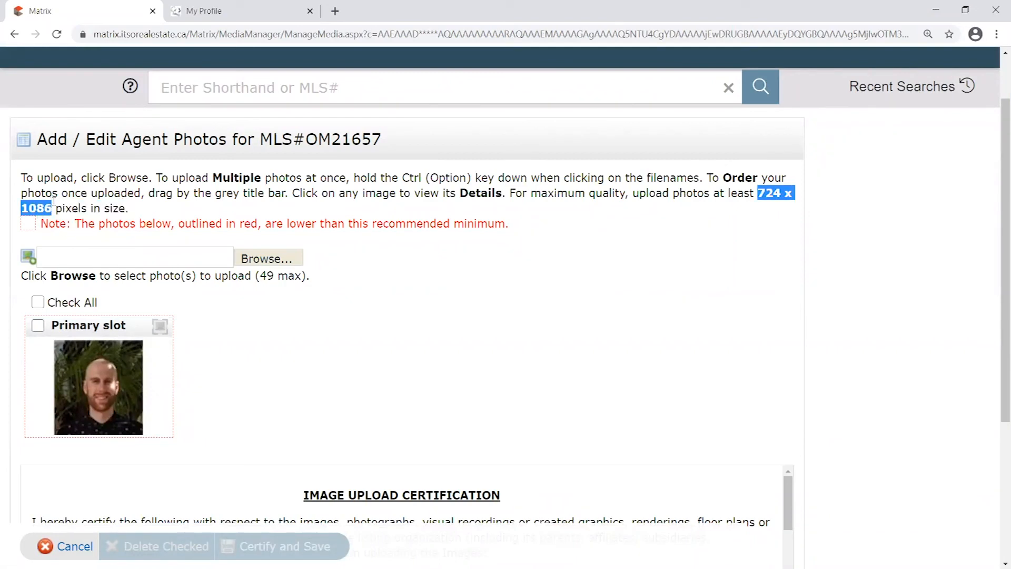
left_click(82, 224)
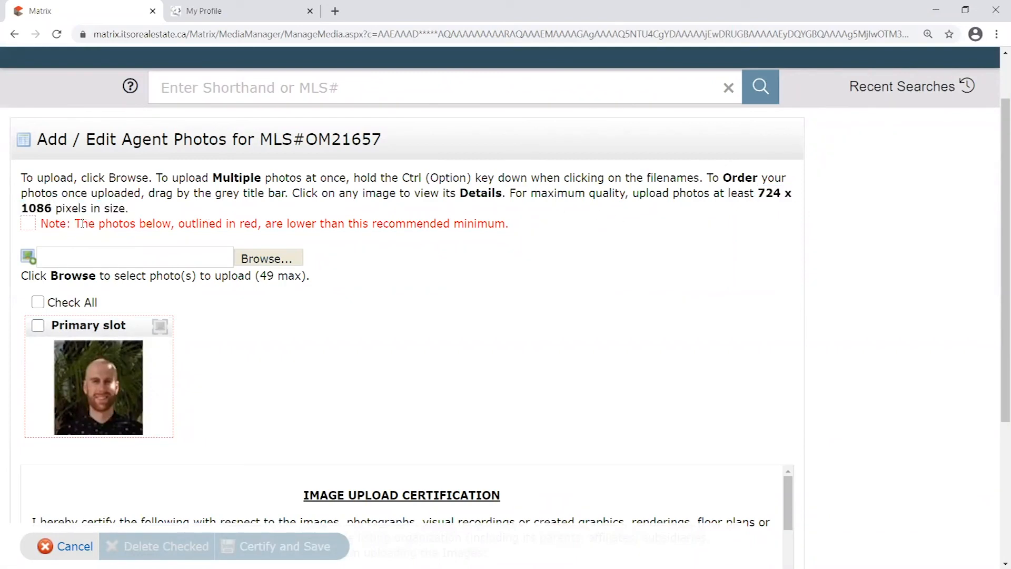
left_click_drag(75, 224, 275, 223)
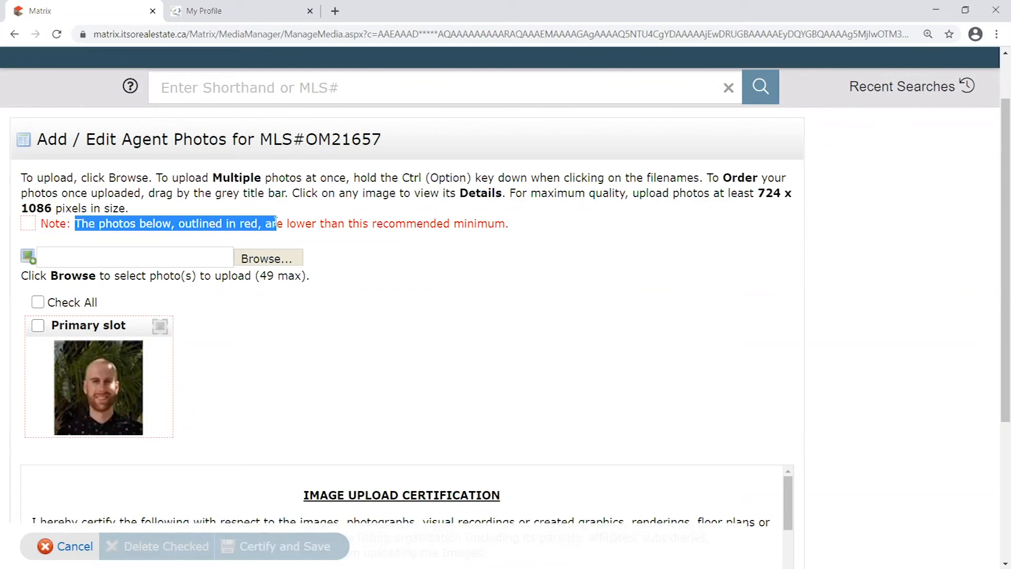
left_click(509, 231)
left_click_drag(325, 223, 714, 219)
Highlight the 724 x 1086 size guidance again and scroll through the photo page
left_click_drag(757, 193, 52, 208)
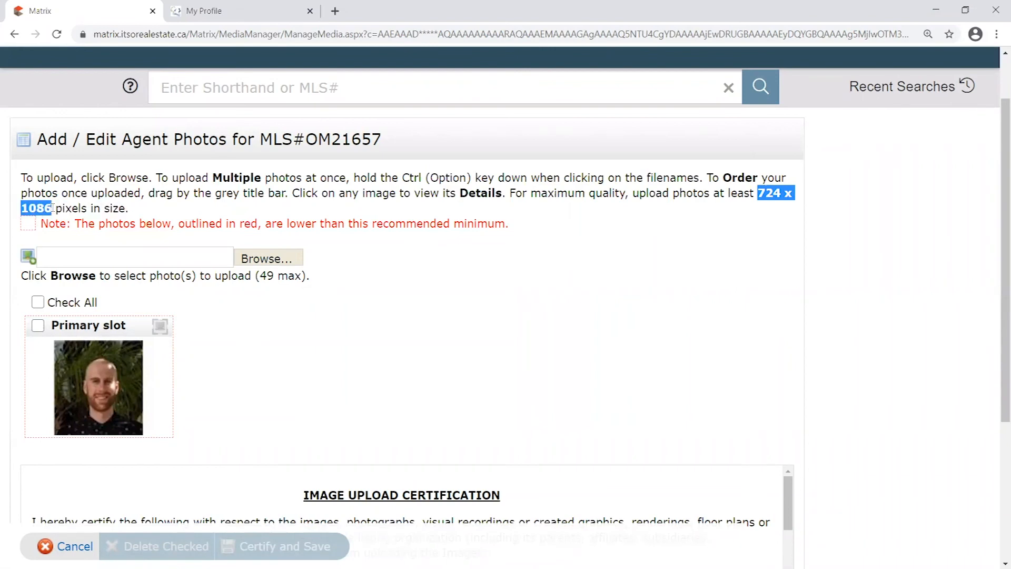
left_click(138, 211)
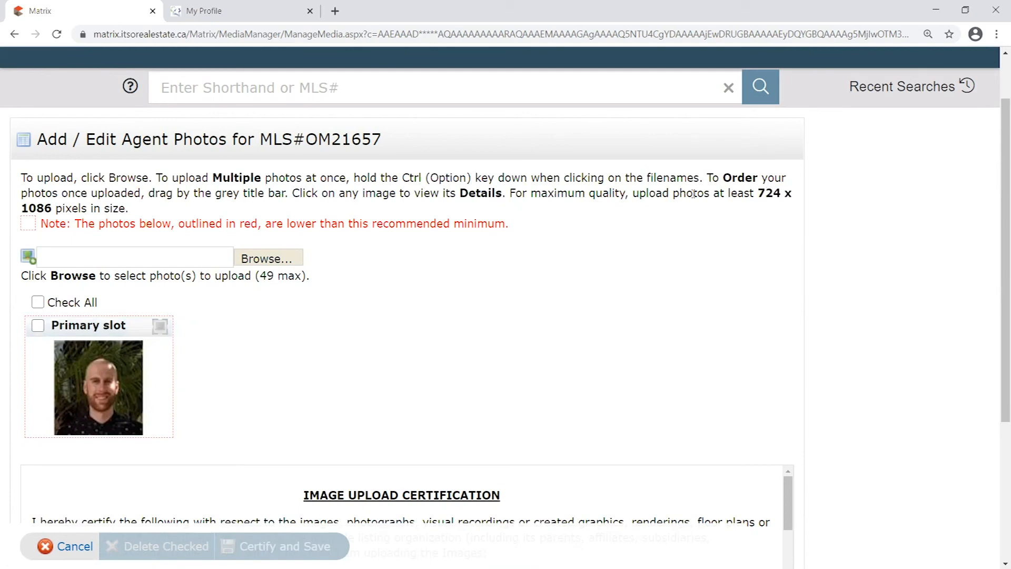
left_click_drag(759, 193, 52, 209)
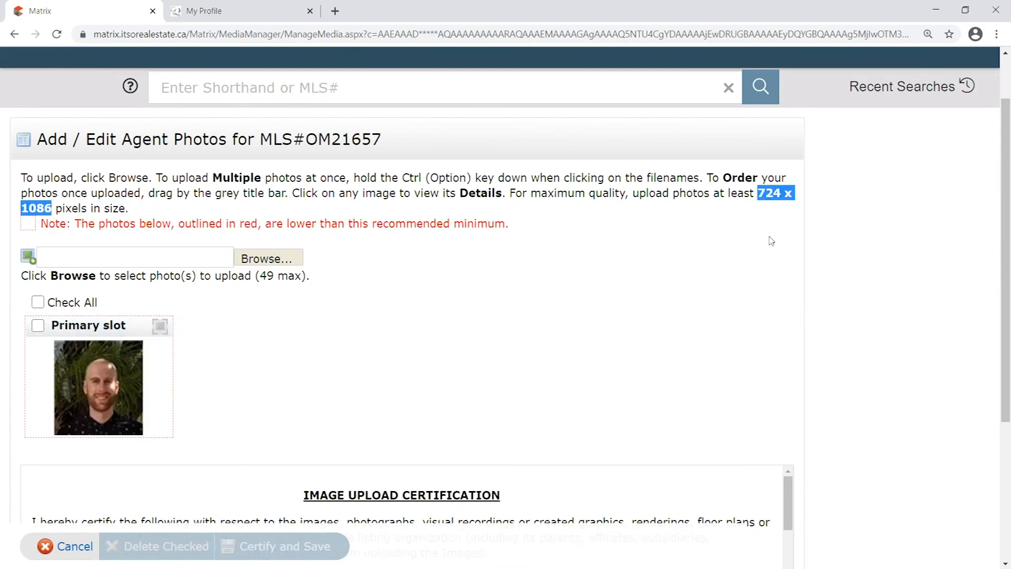
left_click(775, 202)
left_click_drag(759, 193, 58, 209)
scroll(221, 330, "down", 1)
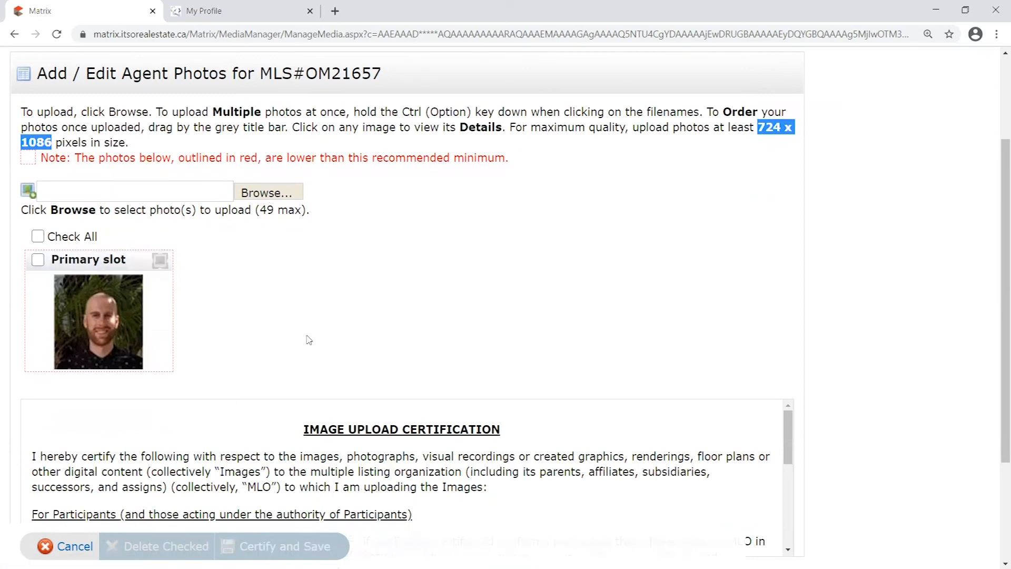
scroll(307, 339, "up", 2)
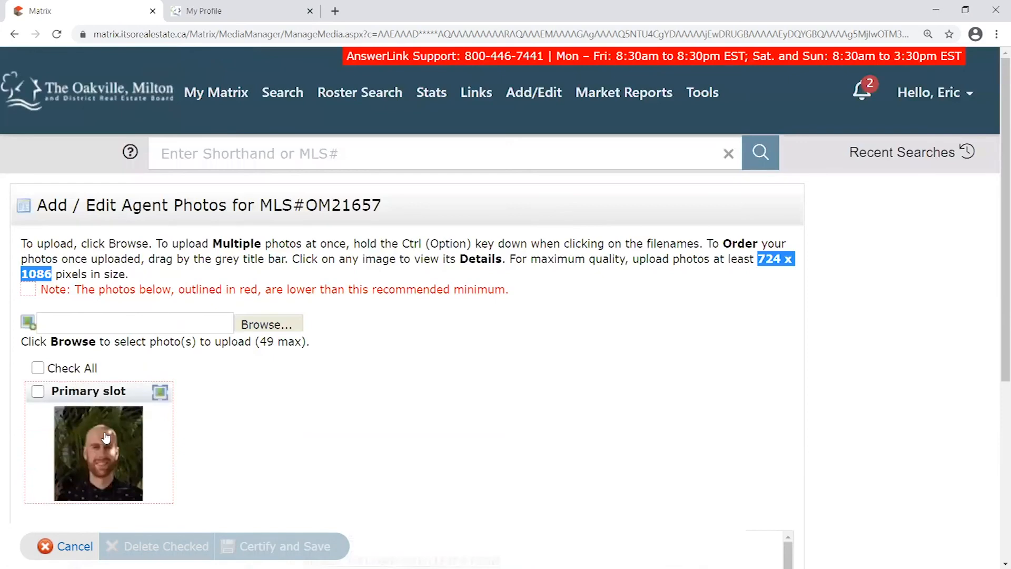
scroll(158, 295, "down", 2)
scroll(198, 331, "up", 1)
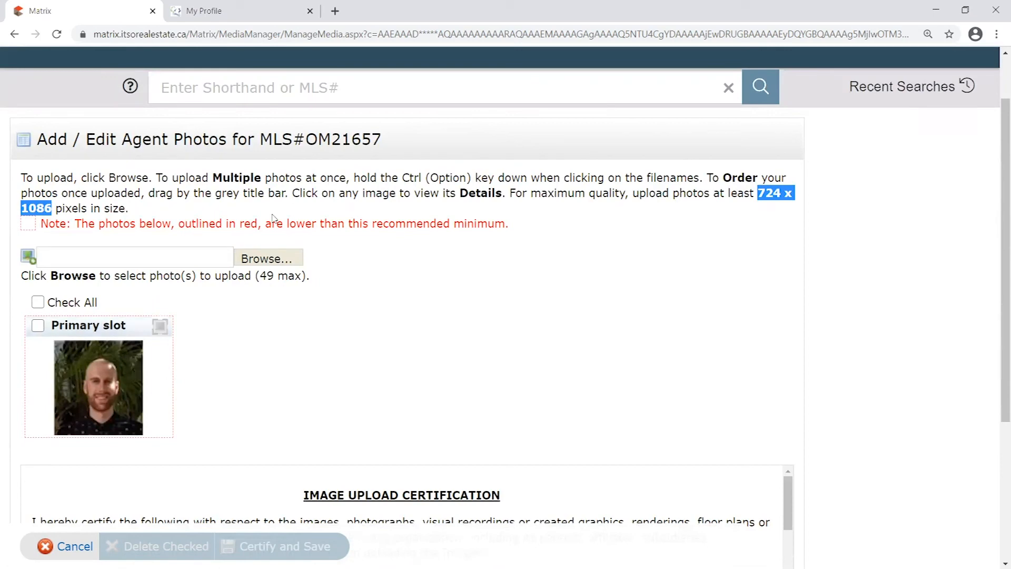
Switch back and forth between the My Profile tab and the Matrix photo manager
left_click(276, 21)
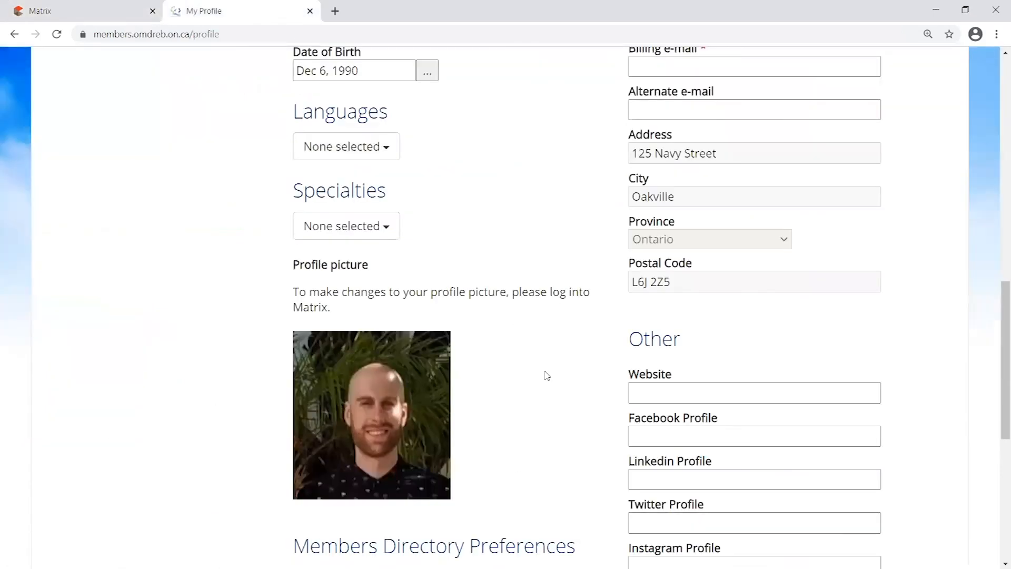
left_click(117, 20)
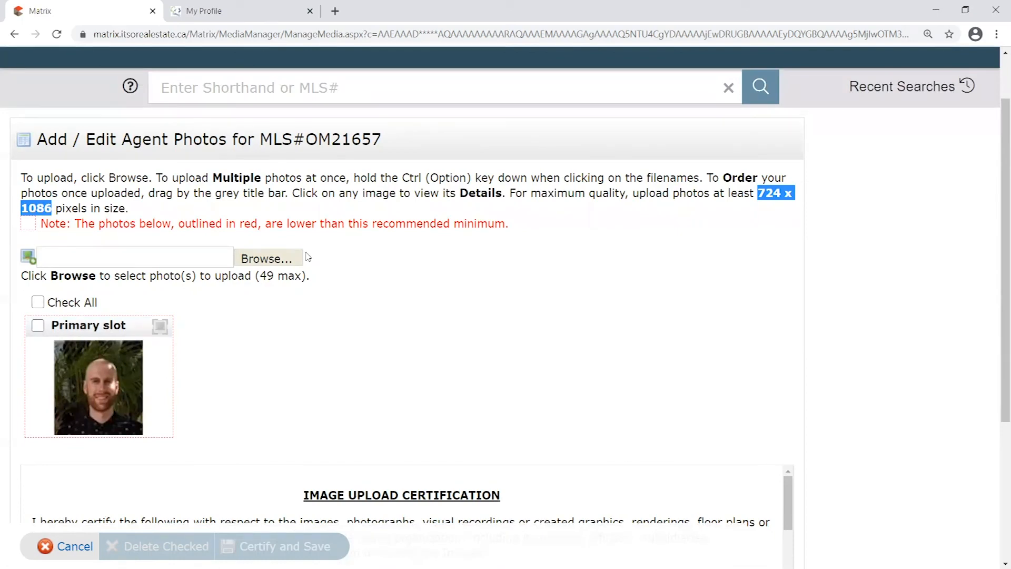
left_click(200, 11)
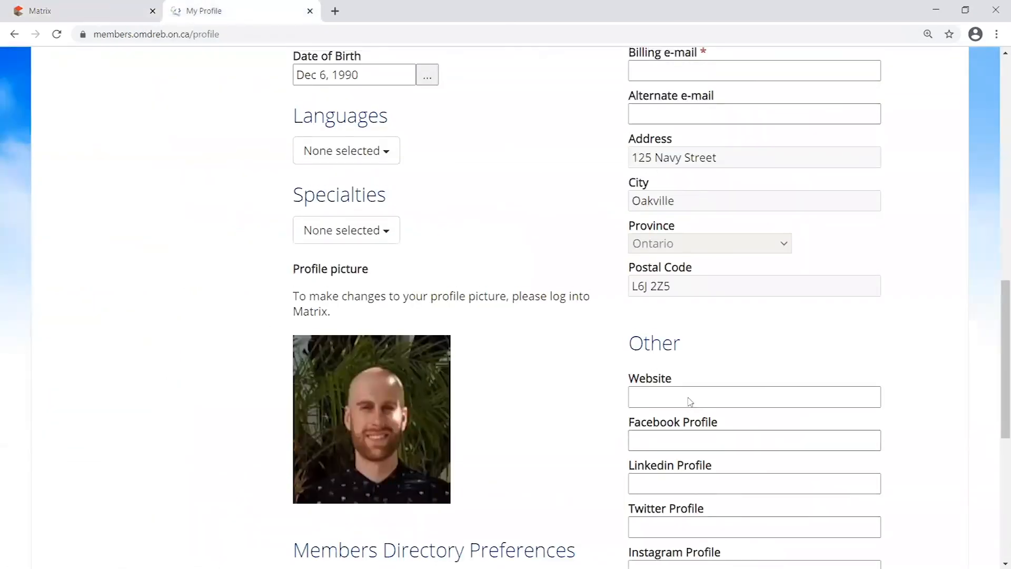
scroll(690, 401, "up", 10)
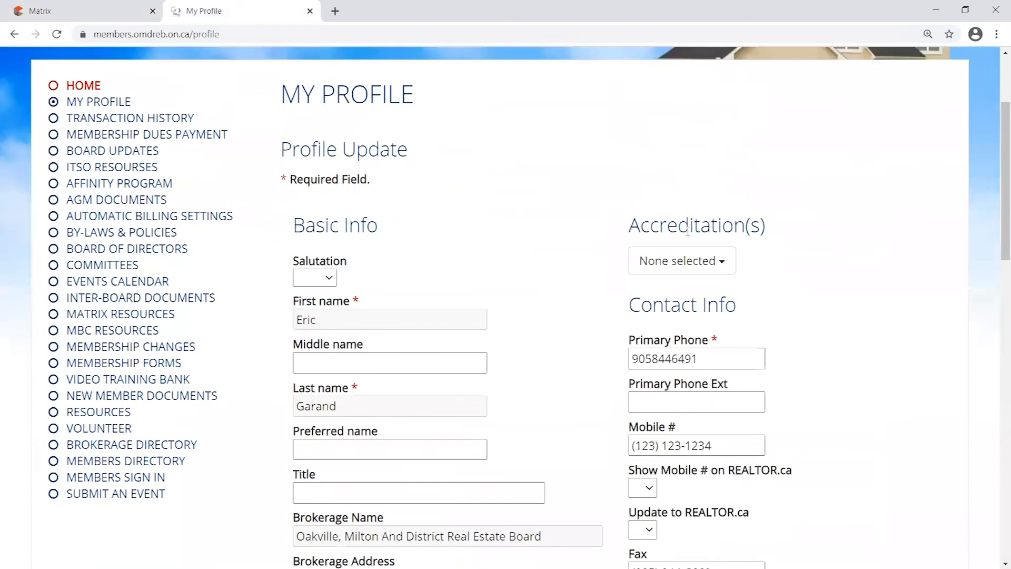
scroll(688, 226, "up", 2)
scroll(688, 229, "down", 1)
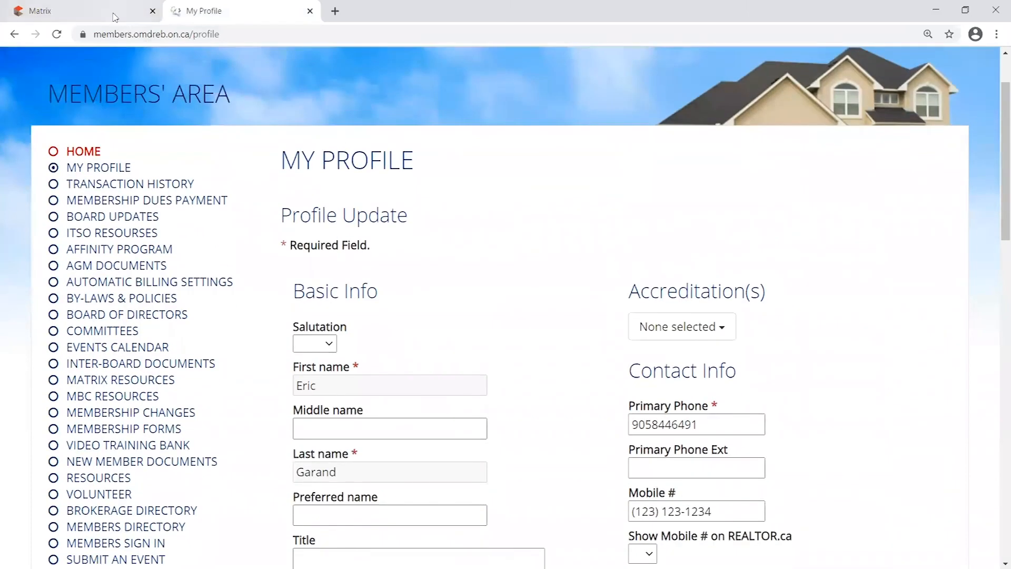
left_click(115, 16)
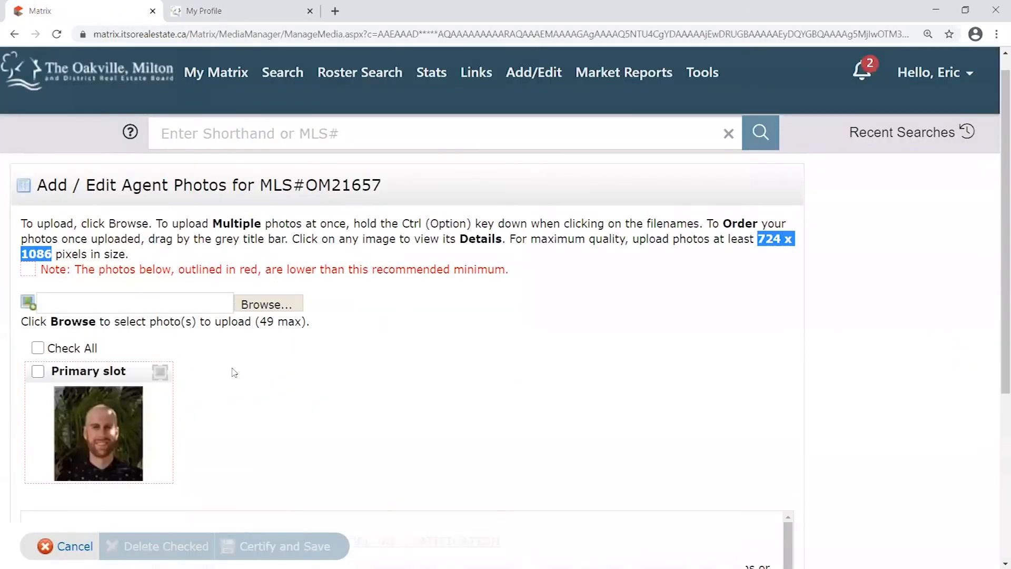
scroll(232, 372, "up", 1)
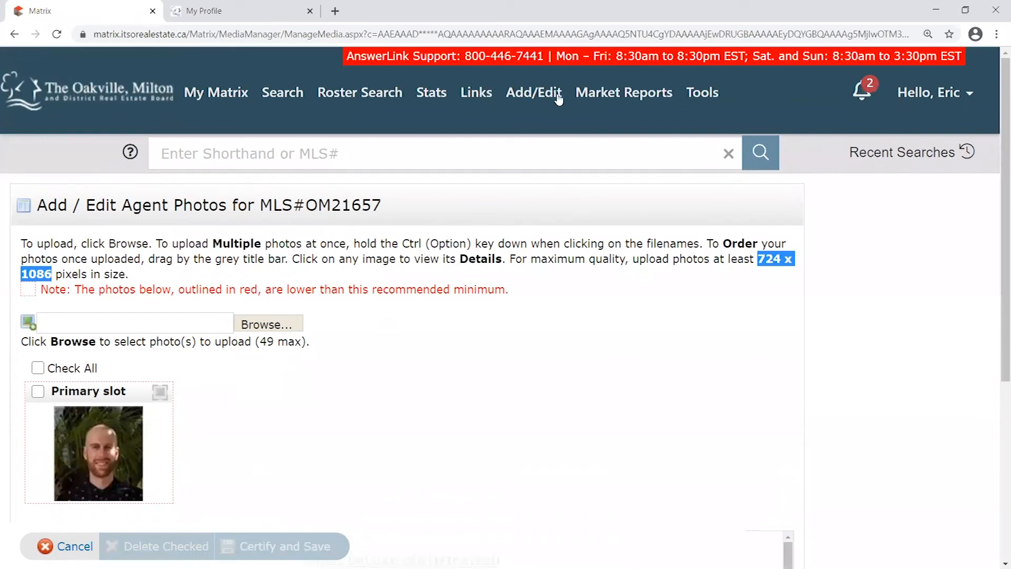
Open Add/Edit > Input, edit your member record by Member ID, then cancel out
mouse_move(519, 95)
left_click(536, 95)
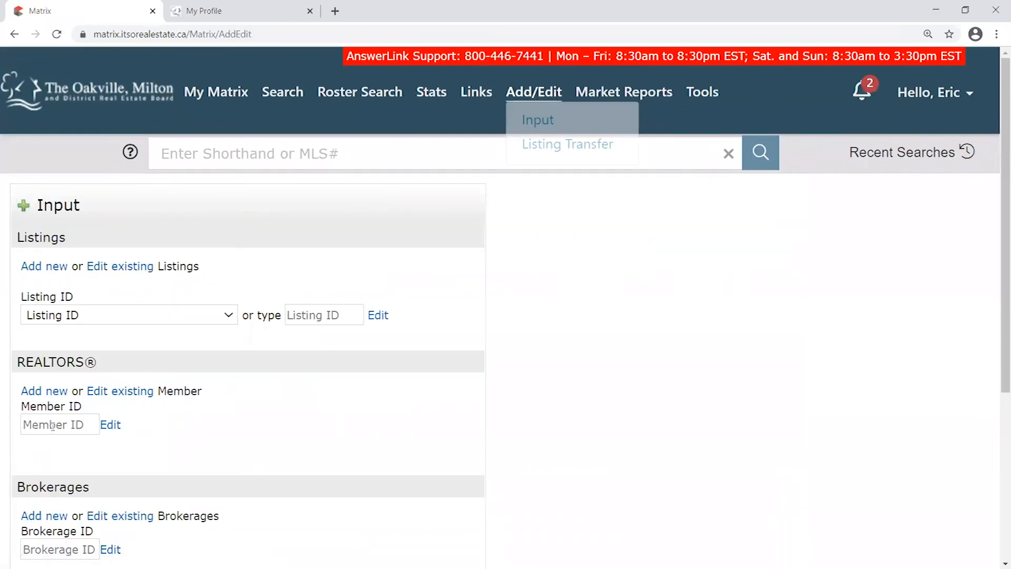
left_click(47, 424)
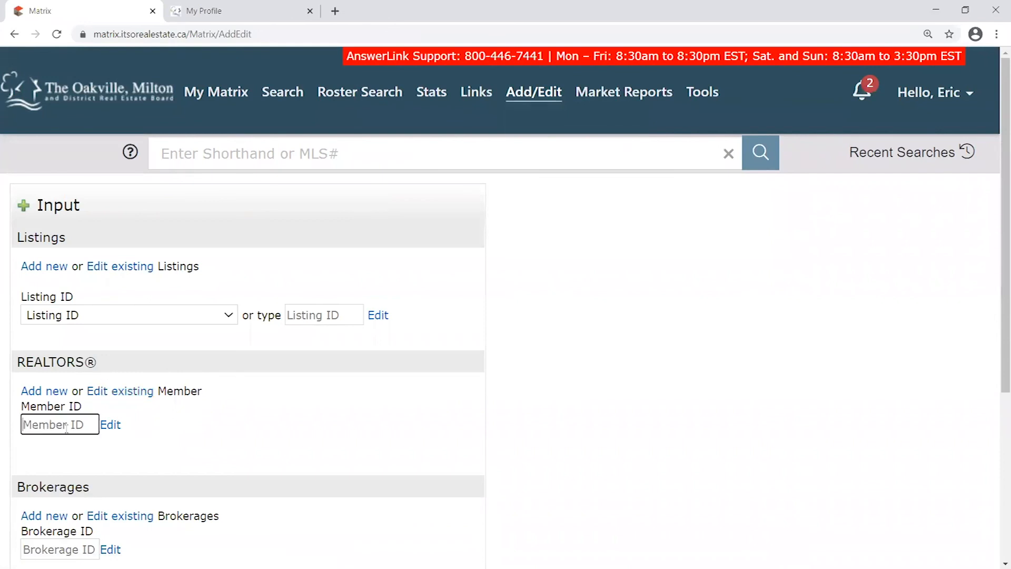
type("om21657")
left_click(117, 429)
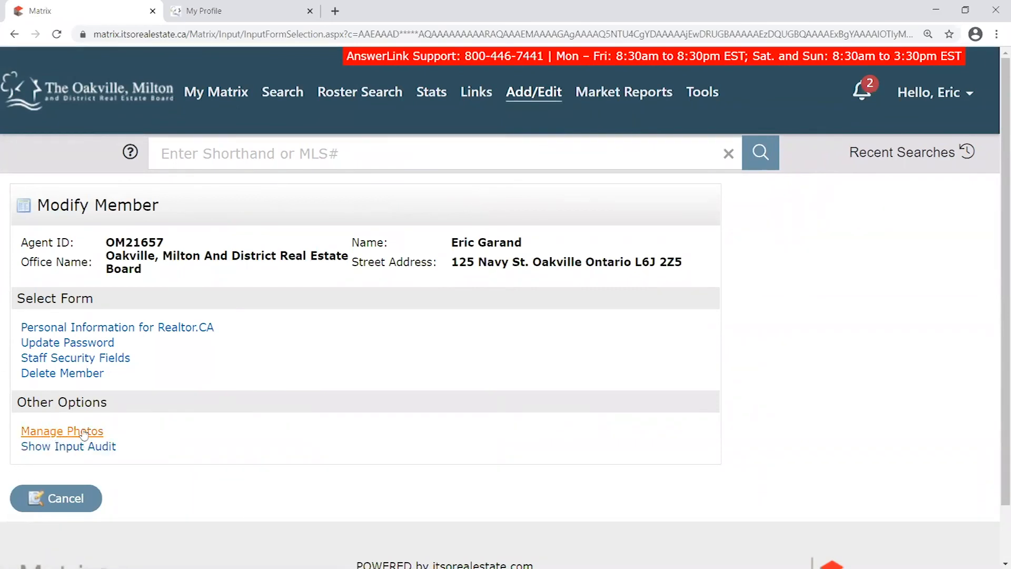
left_click(65, 499)
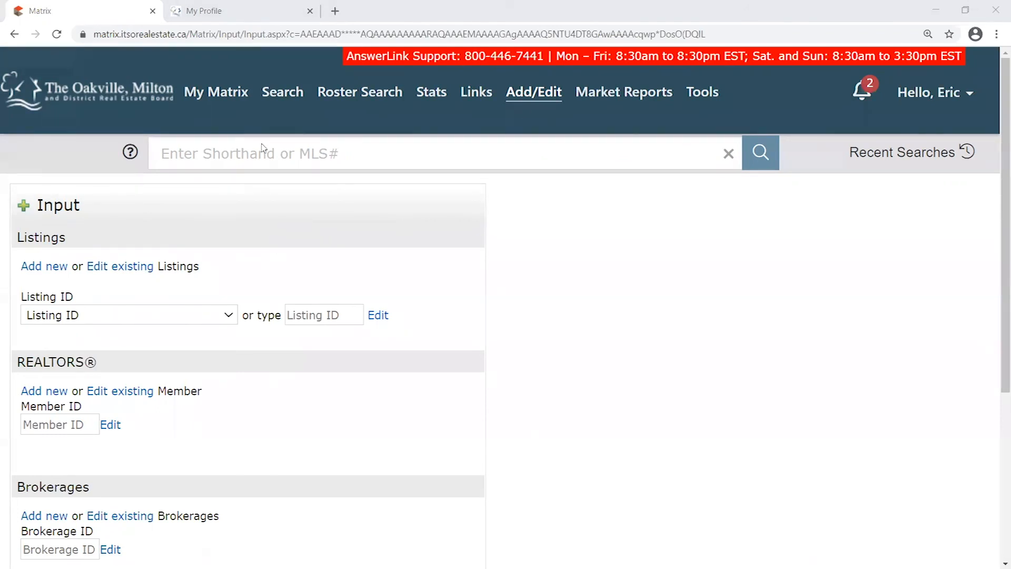
left_click(255, 14)
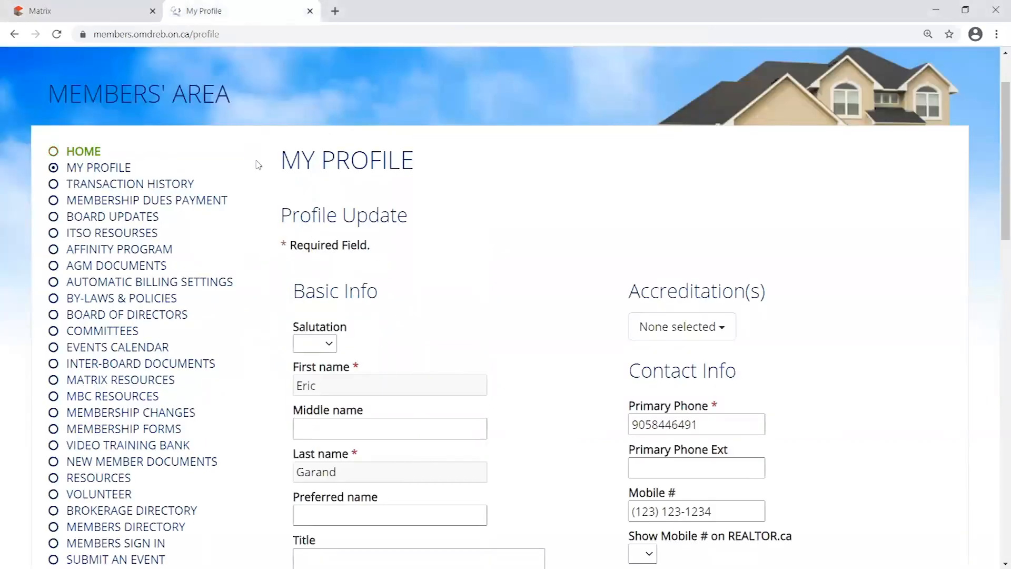
Open the Video Training Bank and note the Introduction To ITSORealEstate.ca webinar, then return to Matrix
scroll(259, 163, "up", 2)
left_click_drag(53, 176, 283, 188)
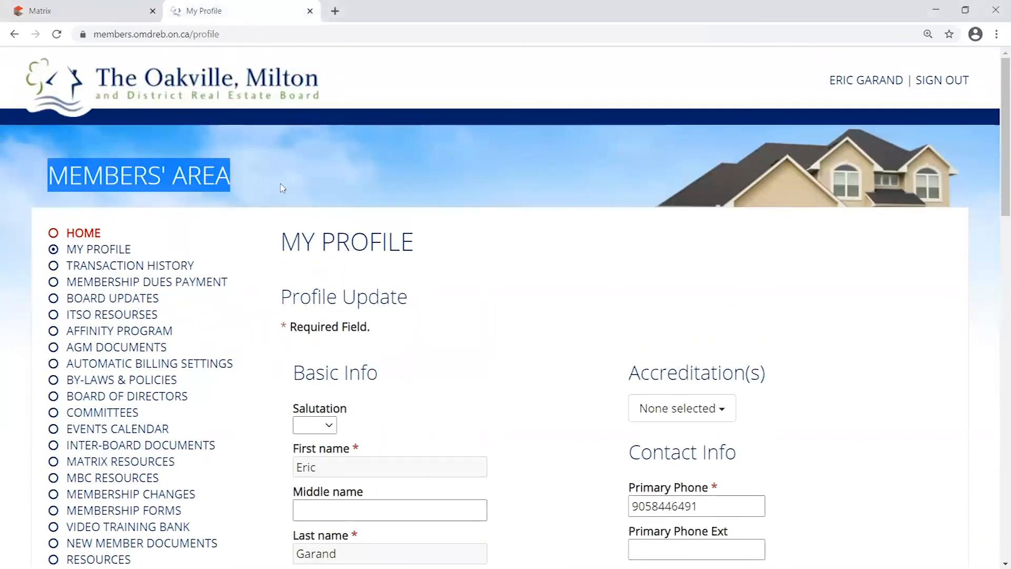
scroll(283, 210, "down", 5)
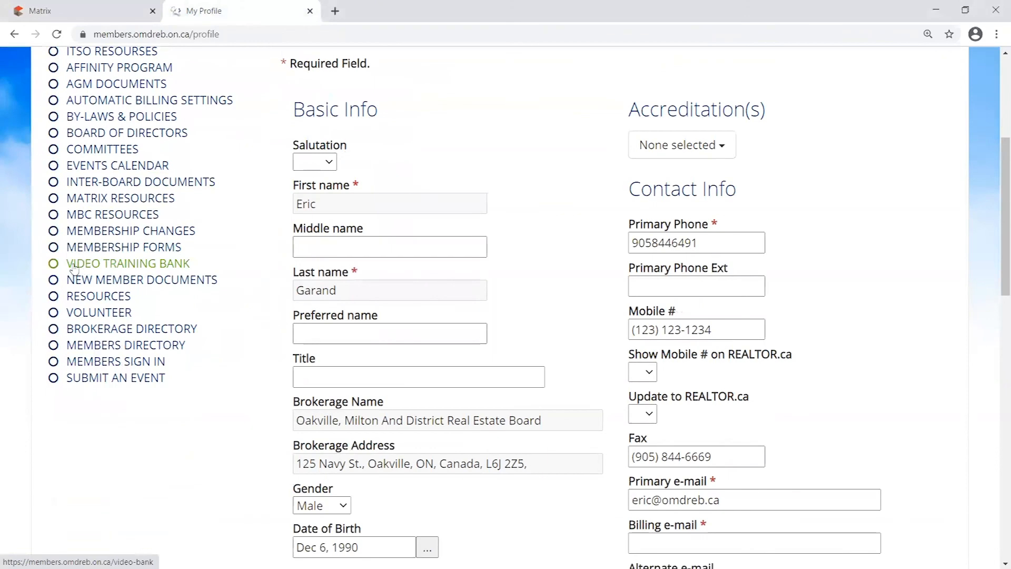
left_click(86, 269)
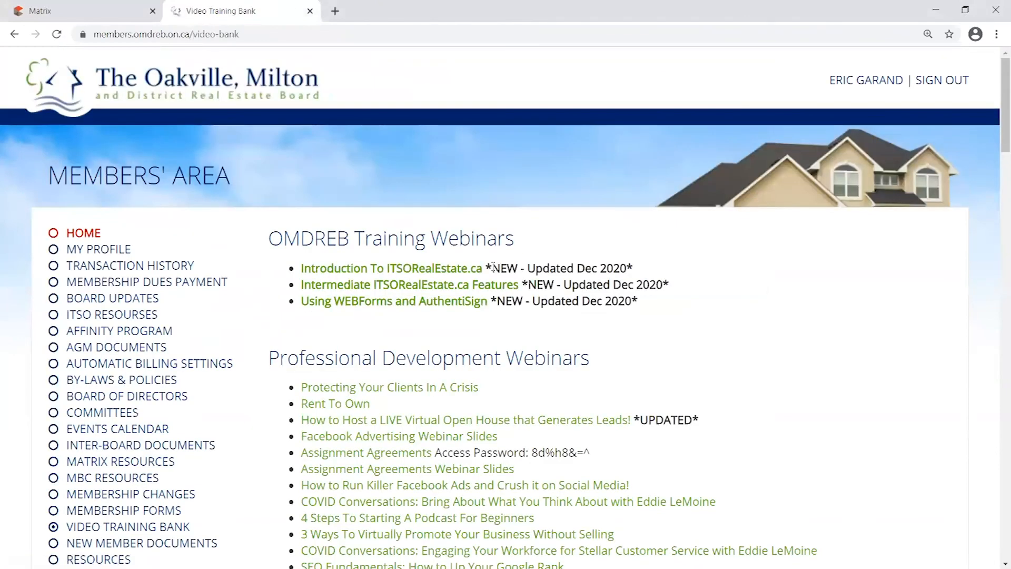
left_click_drag(488, 268, 300, 270)
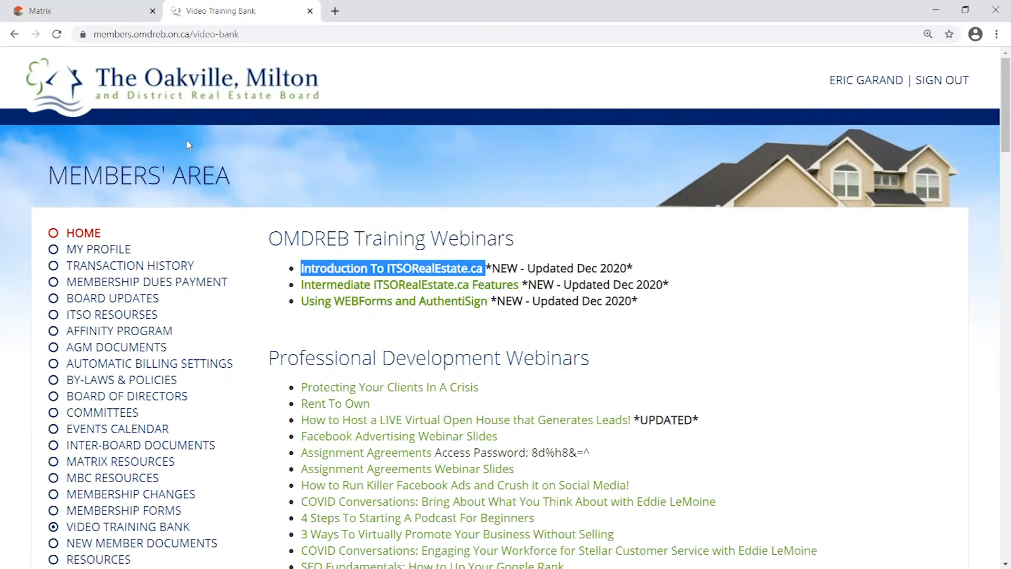
left_click(100, 15)
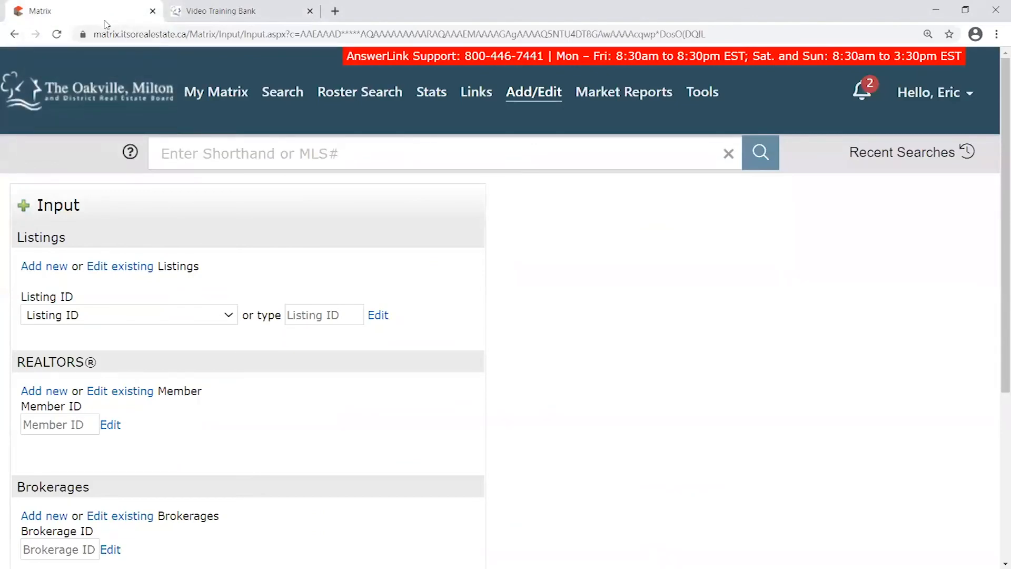
Glance at the Video Training Bank, then go to the Matrix home dashboard and scroll to Hot Sheets
left_click(252, 16)
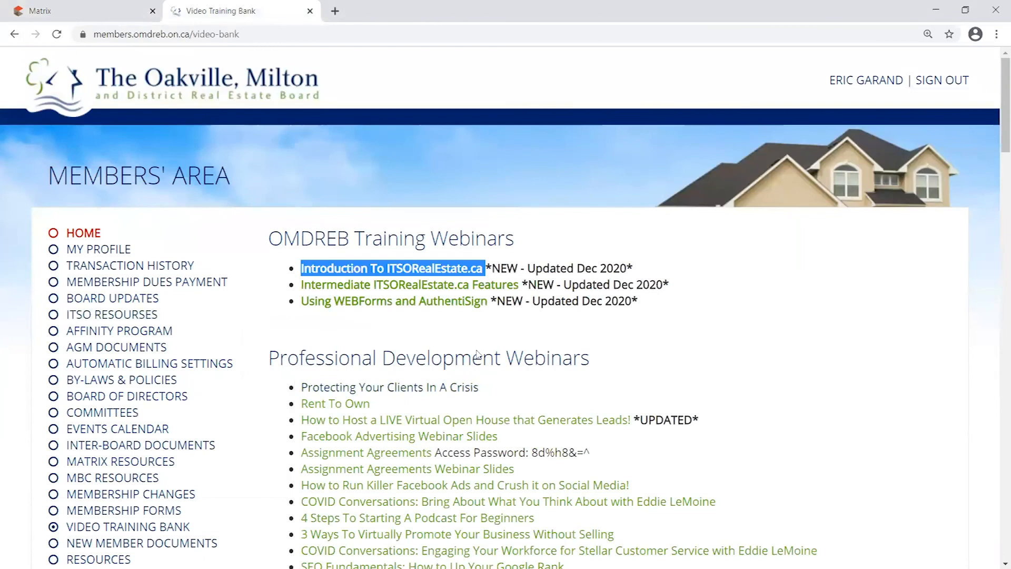
left_click(92, 15)
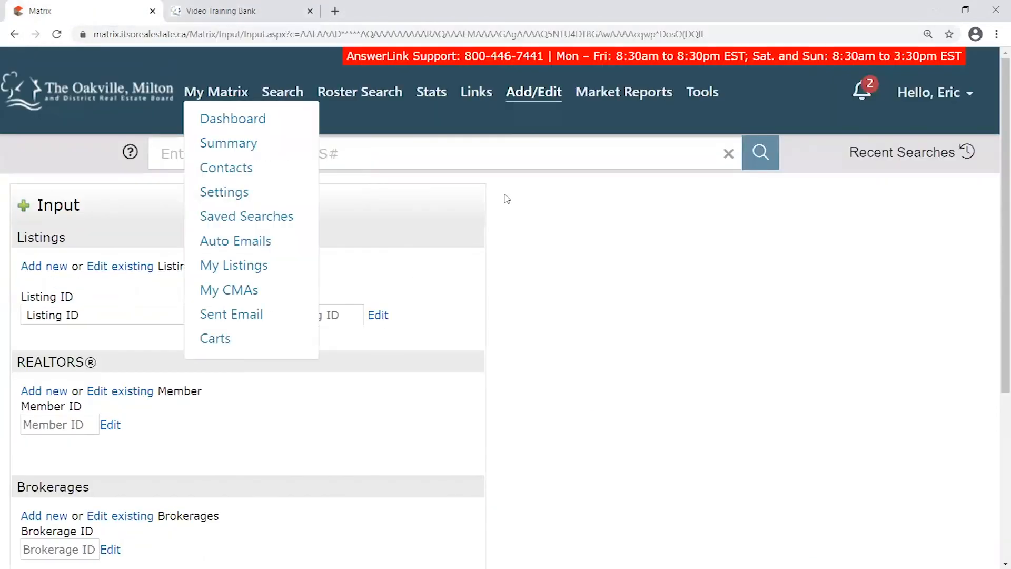
left_click(115, 84)
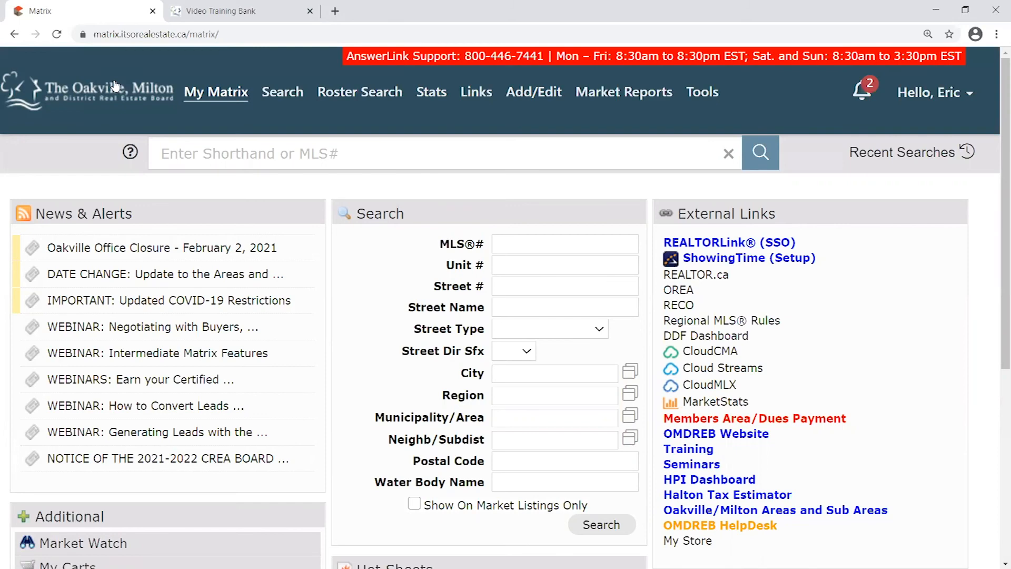
mouse_move(216, 94)
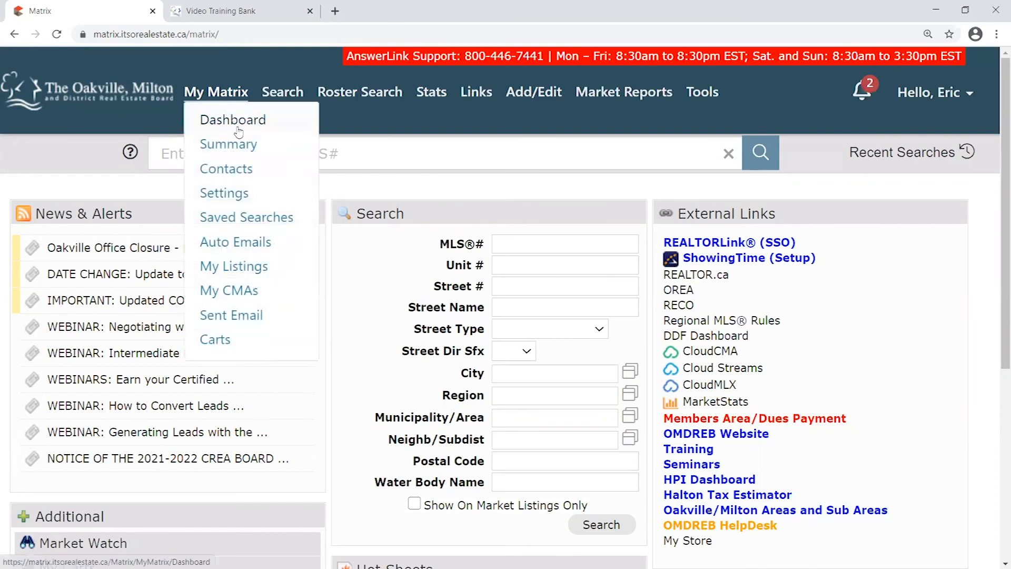
scroll(479, 281, "down", 5)
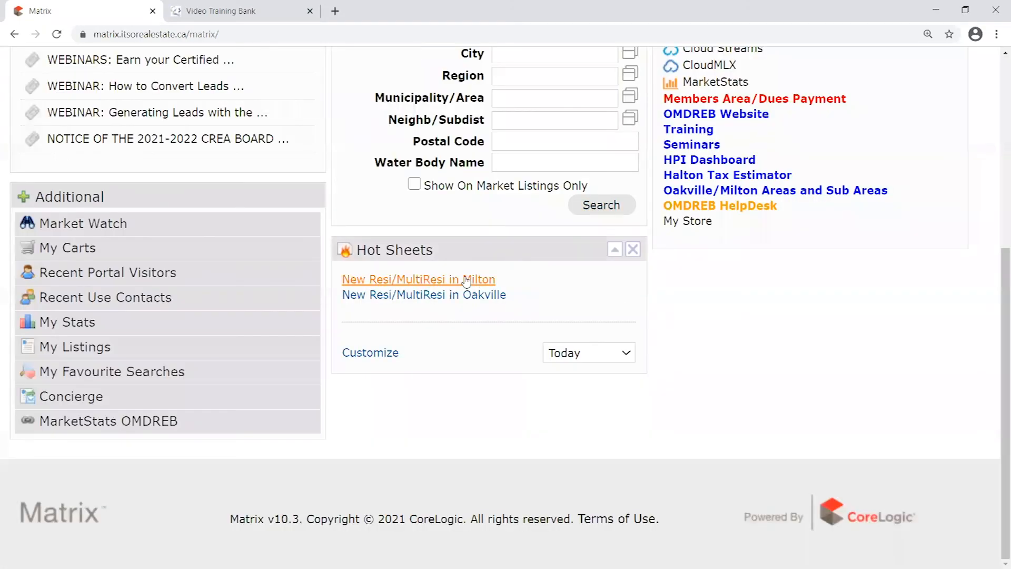
Open MLS 40061320 from the Oakville hot sheet and preview it as a client email
left_click(474, 295)
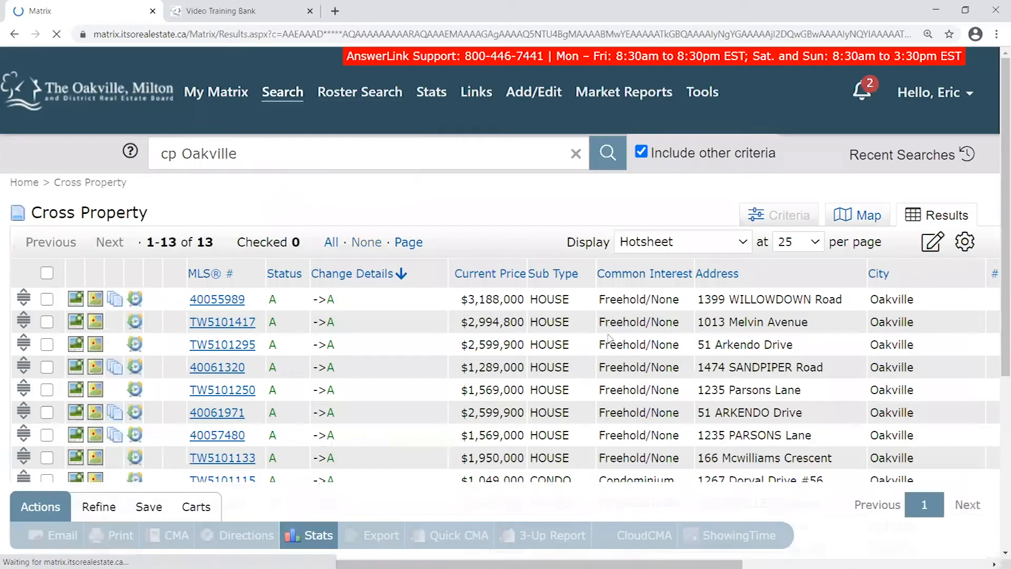
left_click(226, 369)
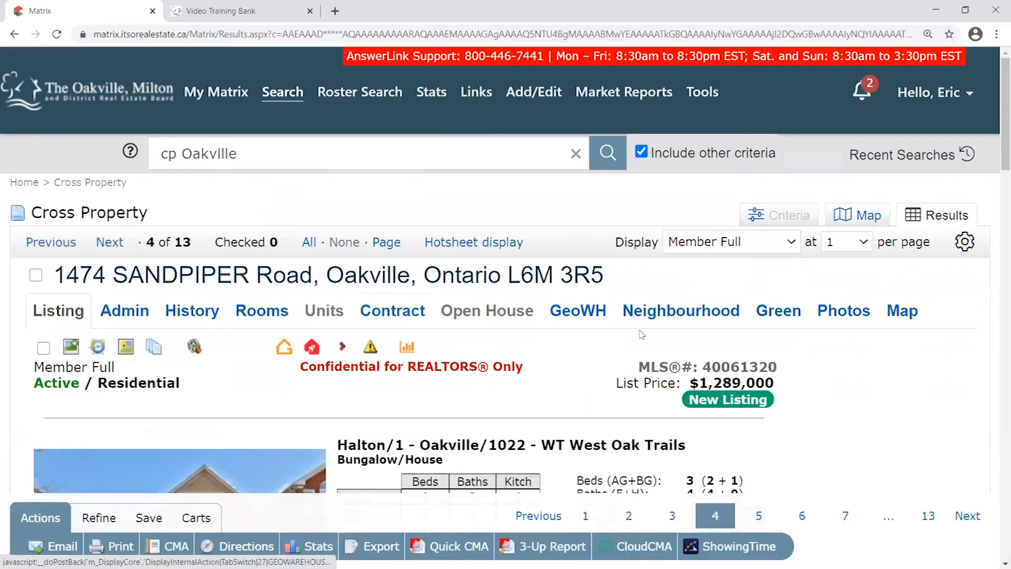
scroll(641, 335, "down", 3)
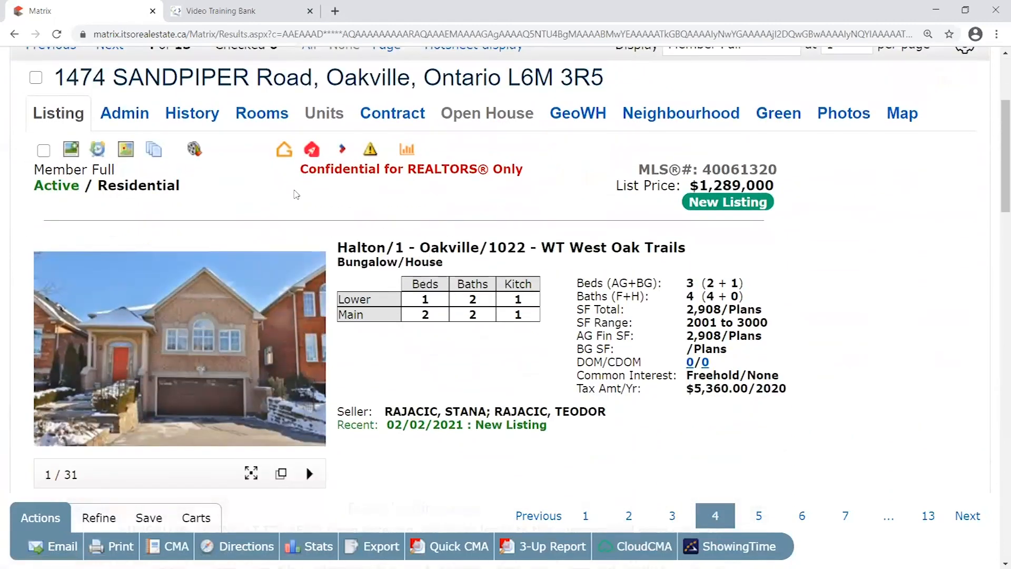
scroll(383, 221, "up", 1)
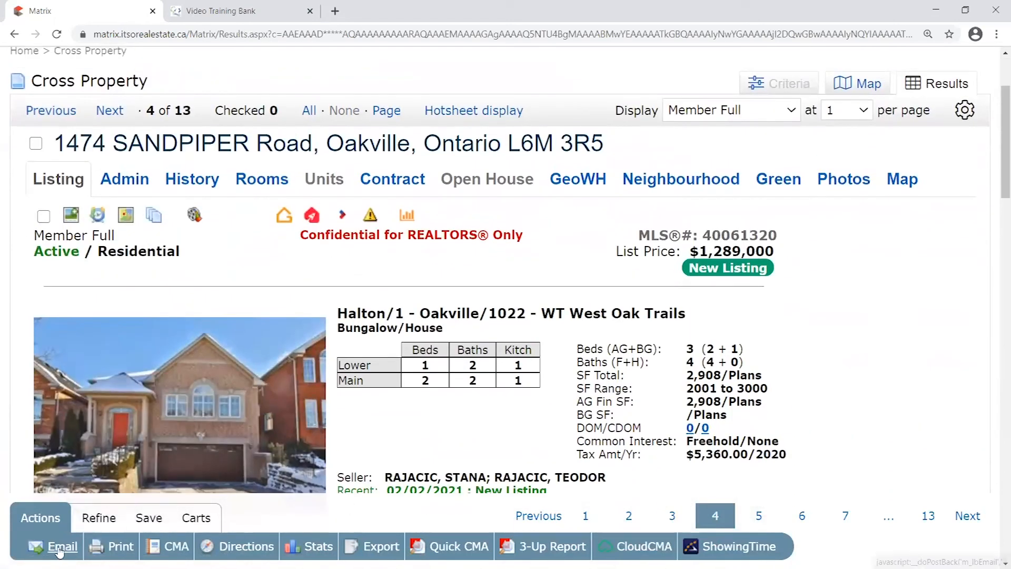
left_click(63, 549)
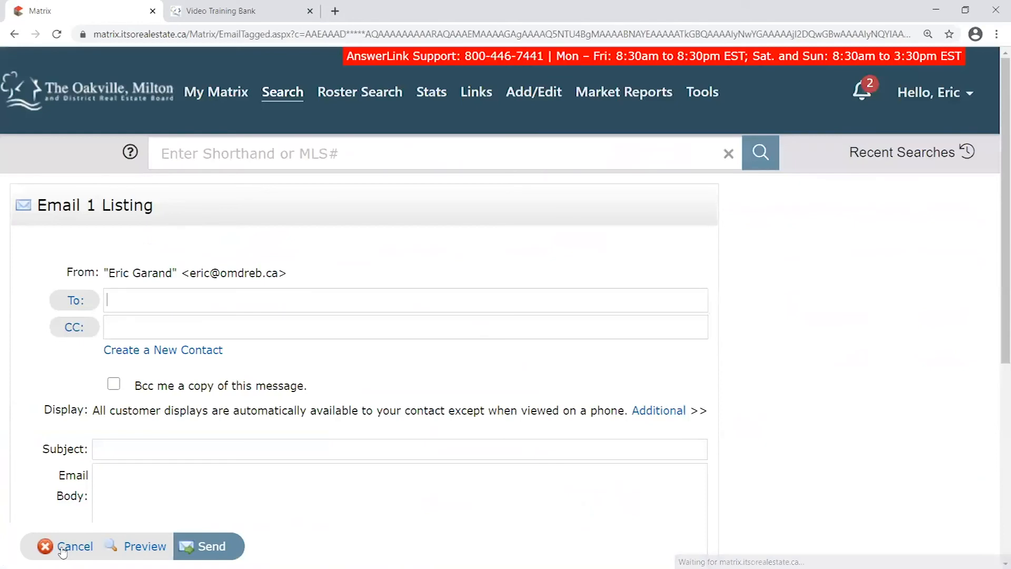
scroll(186, 440, "down", 1)
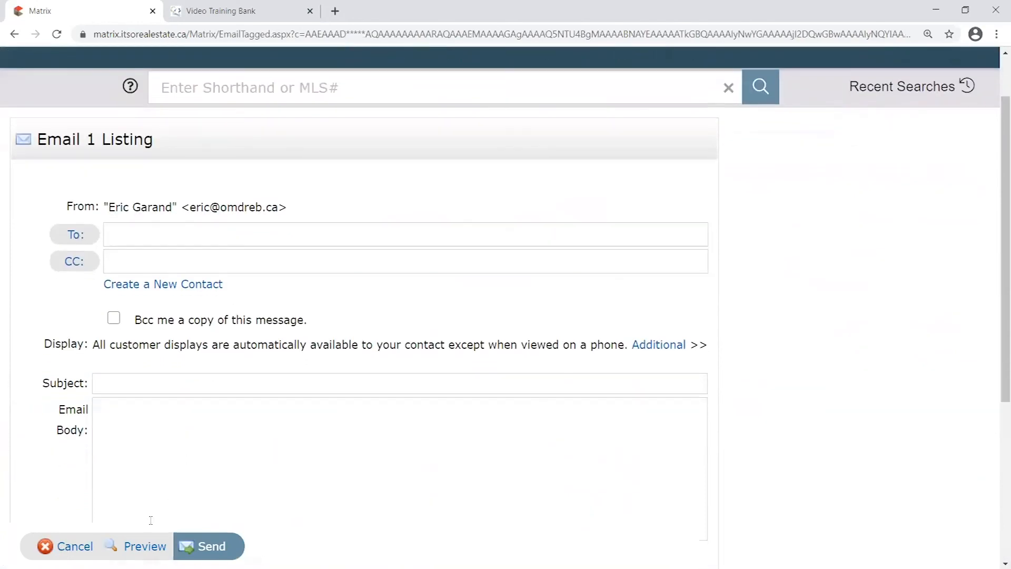
left_click(145, 547)
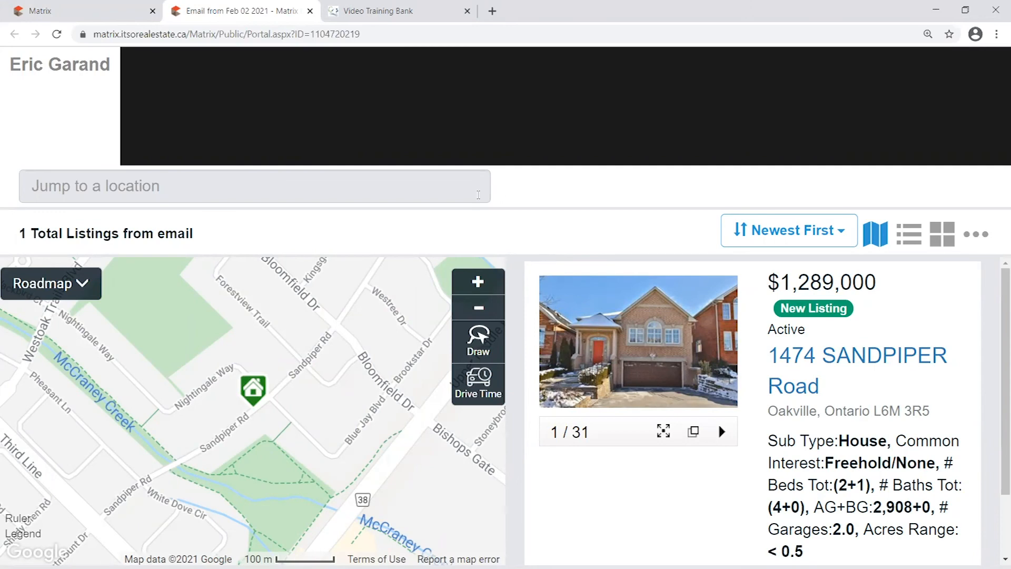
scroll(296, 377, "down", 2)
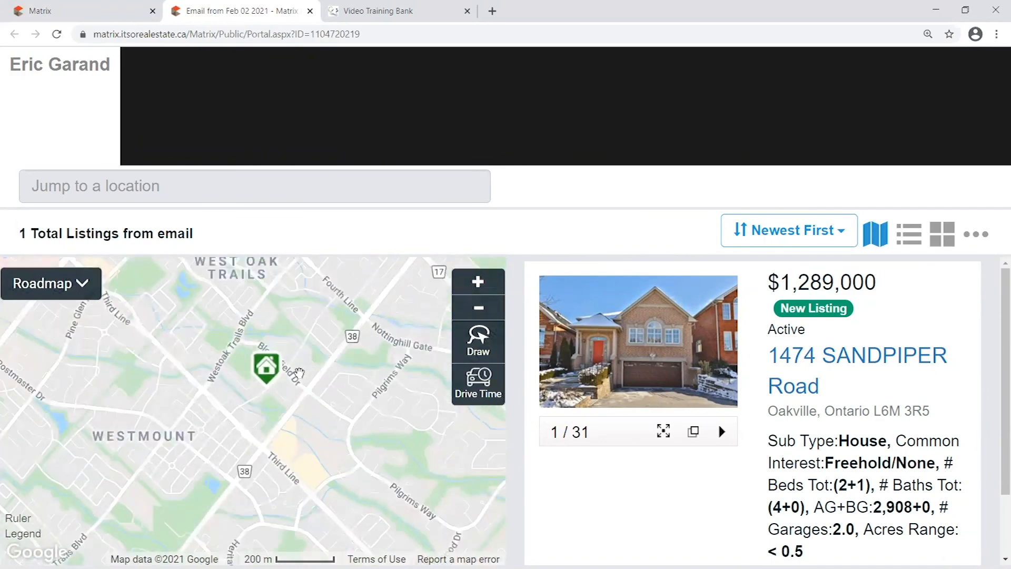
scroll(299, 373, "down", 1)
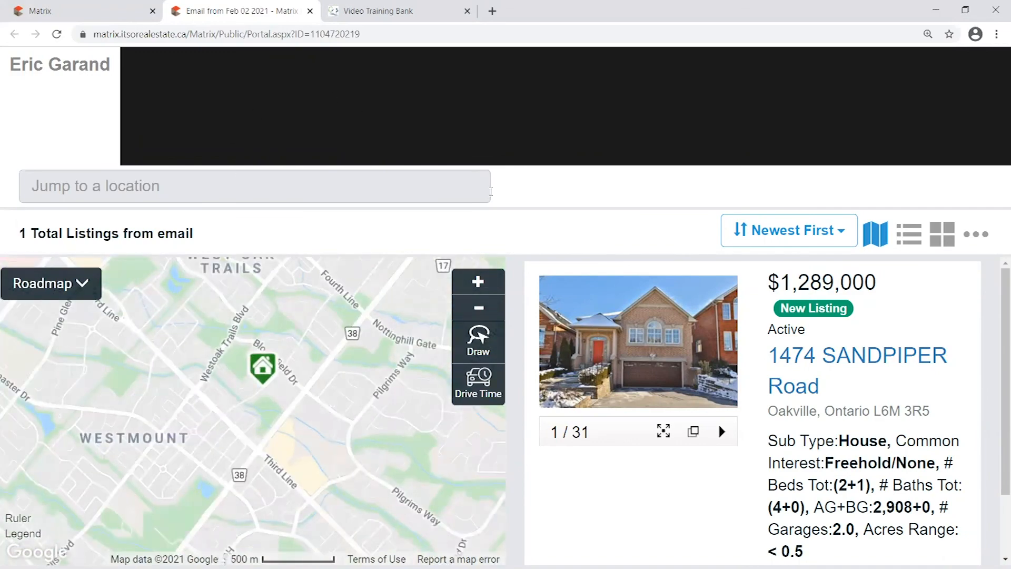
scroll(895, 379, "down", 2)
scroll(896, 380, "up", 2)
left_click(820, 363)
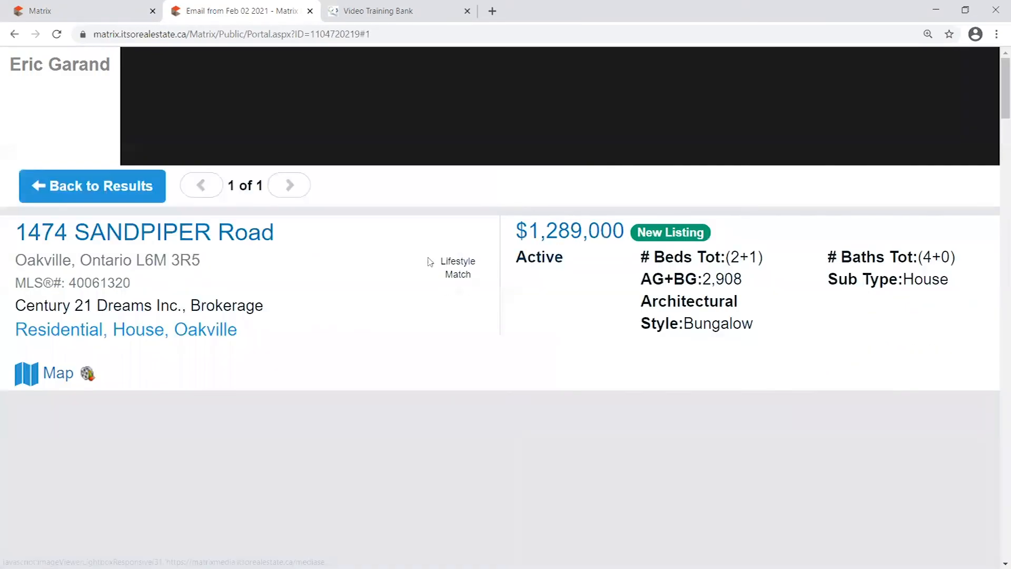
Review the listing details, then go back to the portal results view
scroll(431, 268, "down", 14)
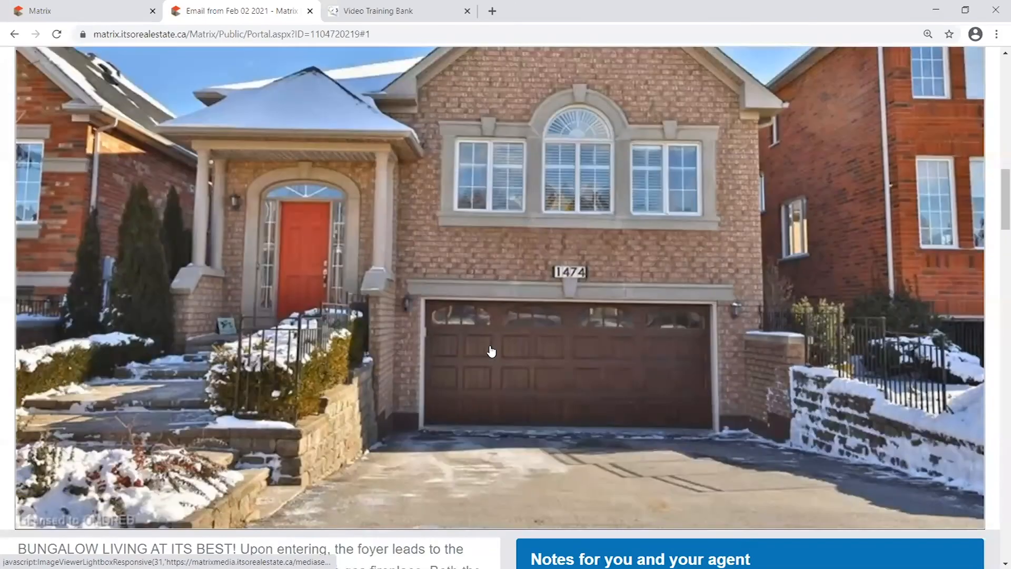
scroll(492, 351, "down", 10)
scroll(466, 301, "down", 7)
scroll(541, 418, "up", 18)
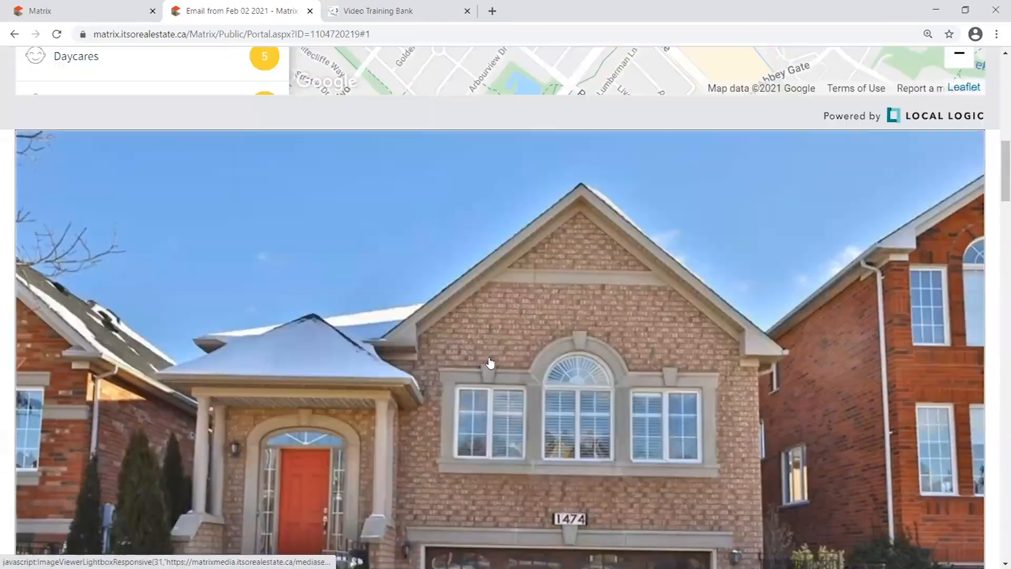
scroll(490, 362, "up", 15)
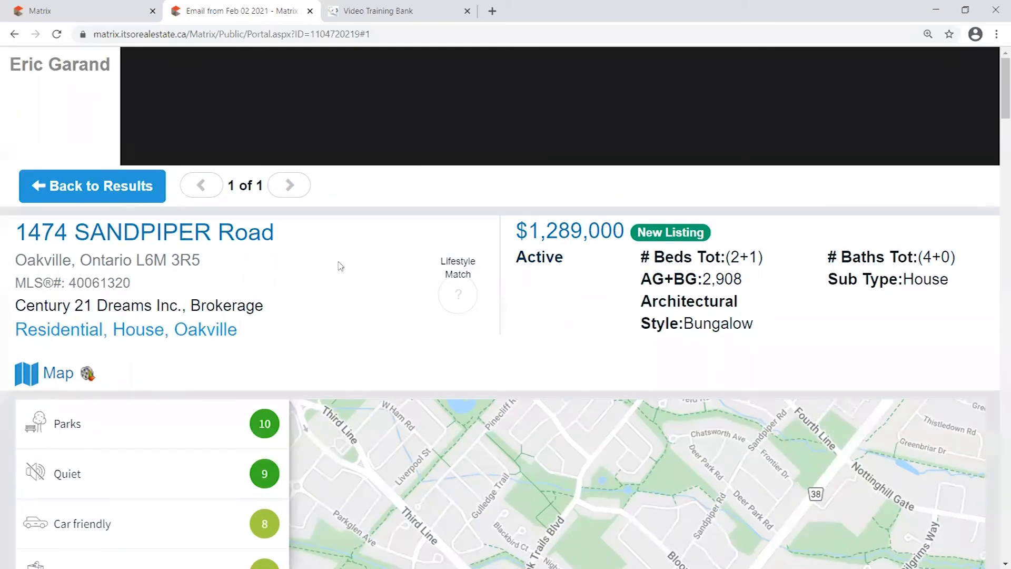
left_click(100, 194)
Highlight the agent name shown in the portal header
left_click_drag(10, 57, 132, 64)
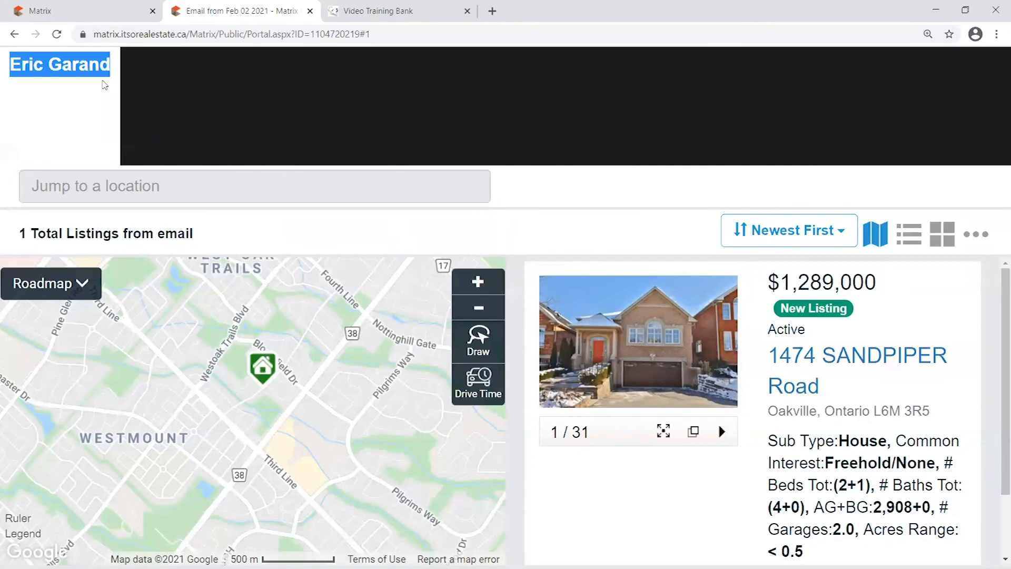
left_click(94, 56)
left_click_drag(11, 57, 113, 60)
left_click(112, 60)
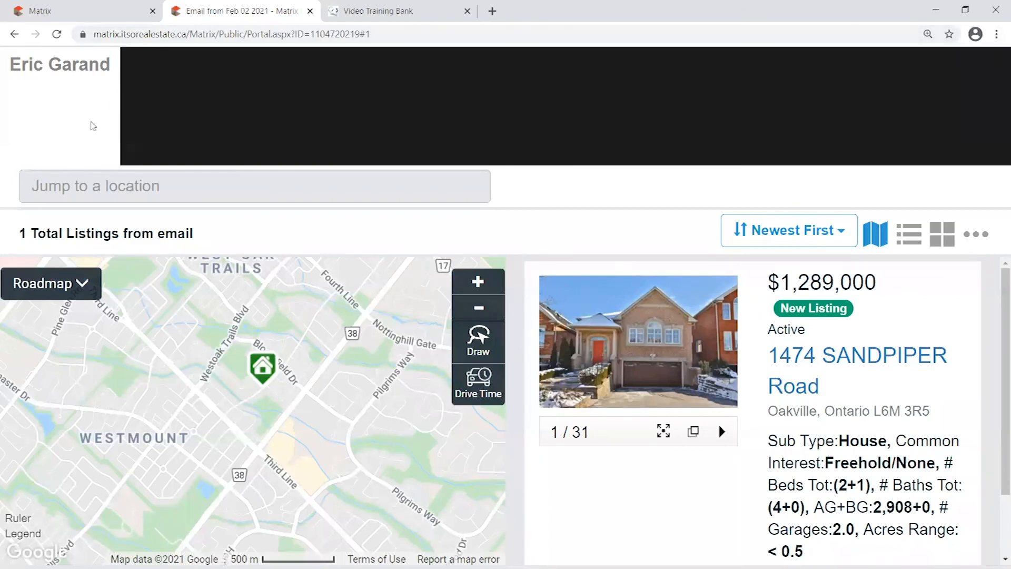
scroll(727, 279, "down", 1)
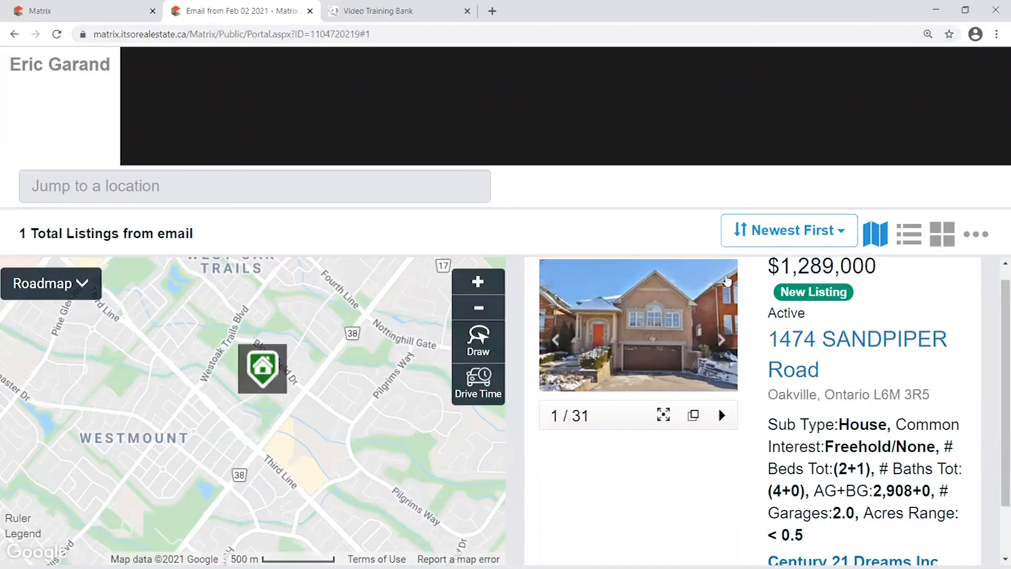
left_click(824, 288)
scroll(721, 128, "down", 20)
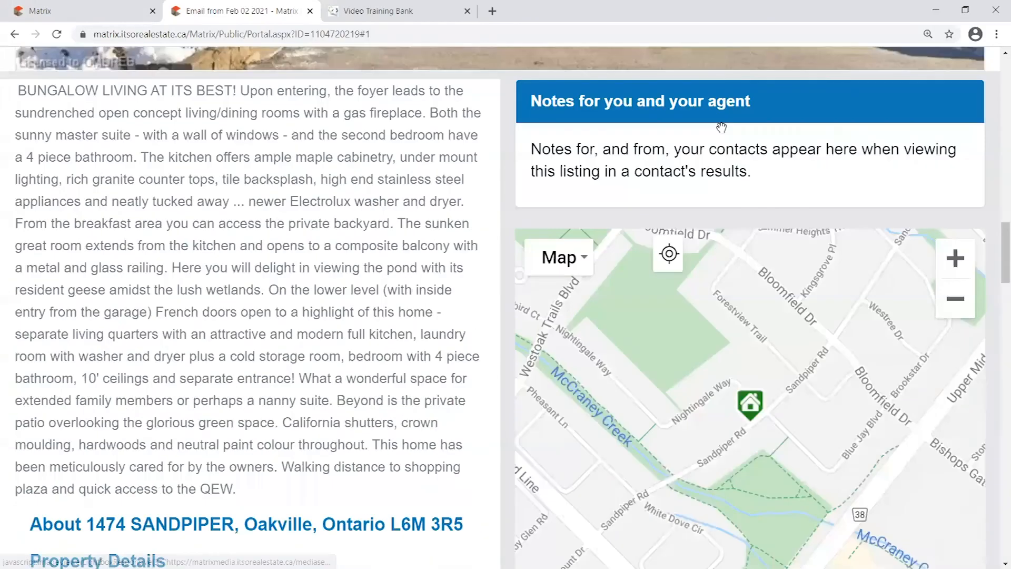
scroll(684, 264, "up", 20)
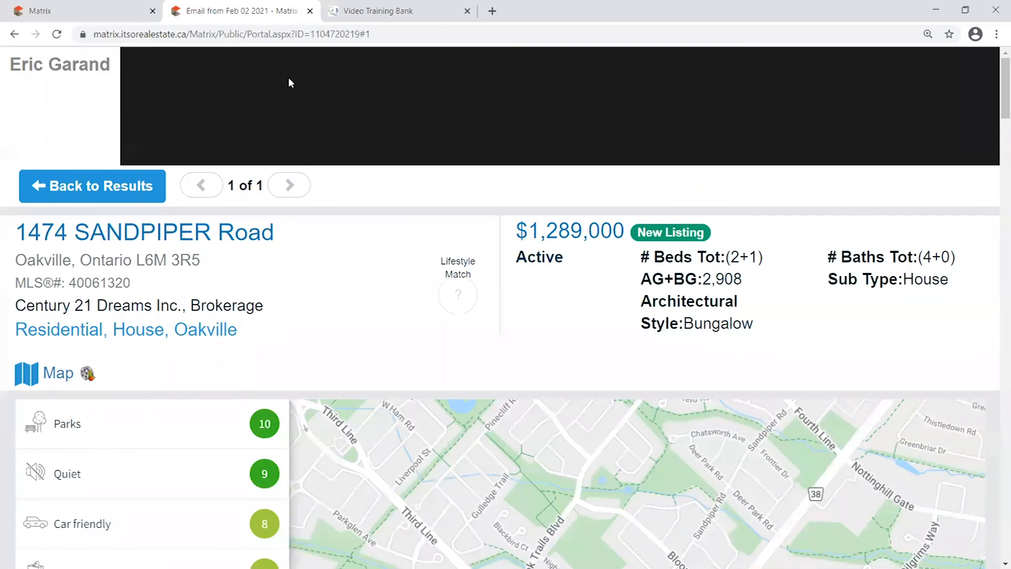
left_click(145, 11)
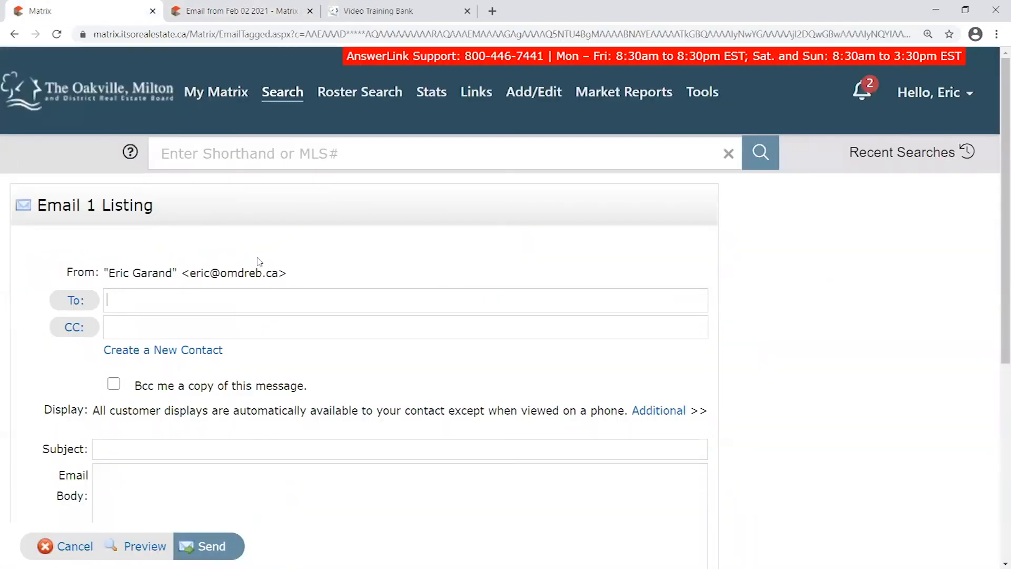
Go to the header and footer templates in Matrix's personal information and branding settings
mouse_move(210, 99)
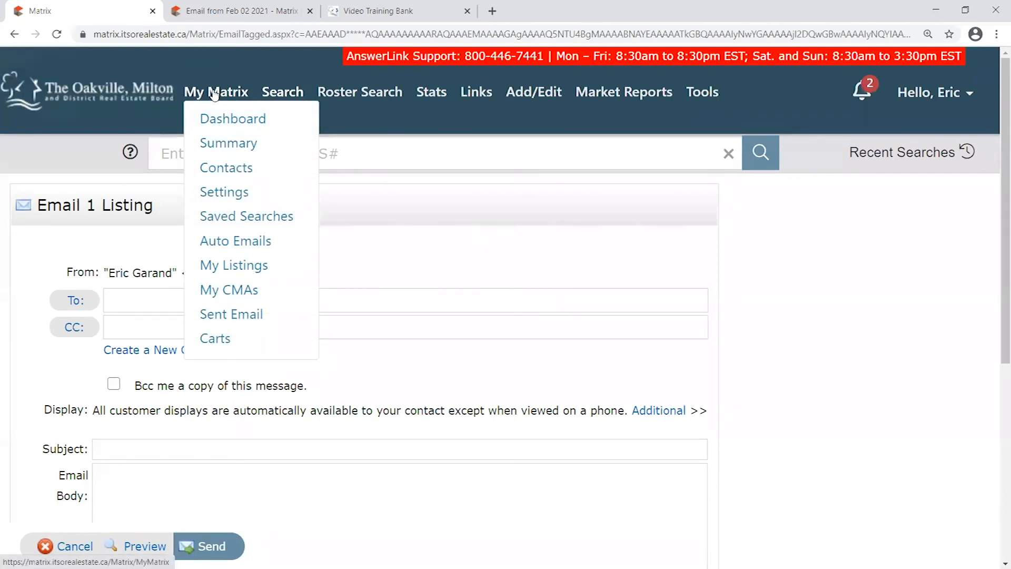
left_click(234, 194)
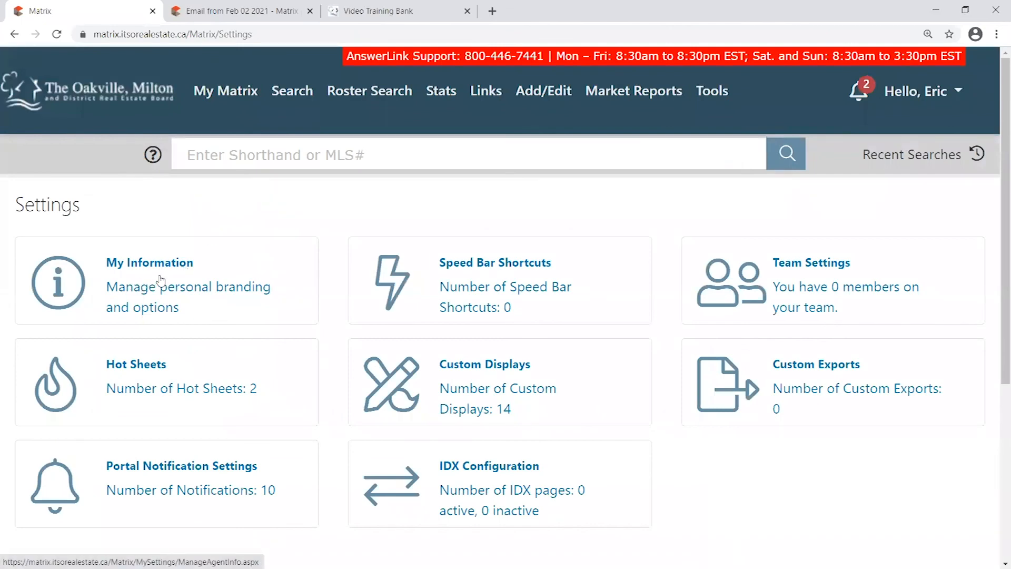
left_click(162, 279)
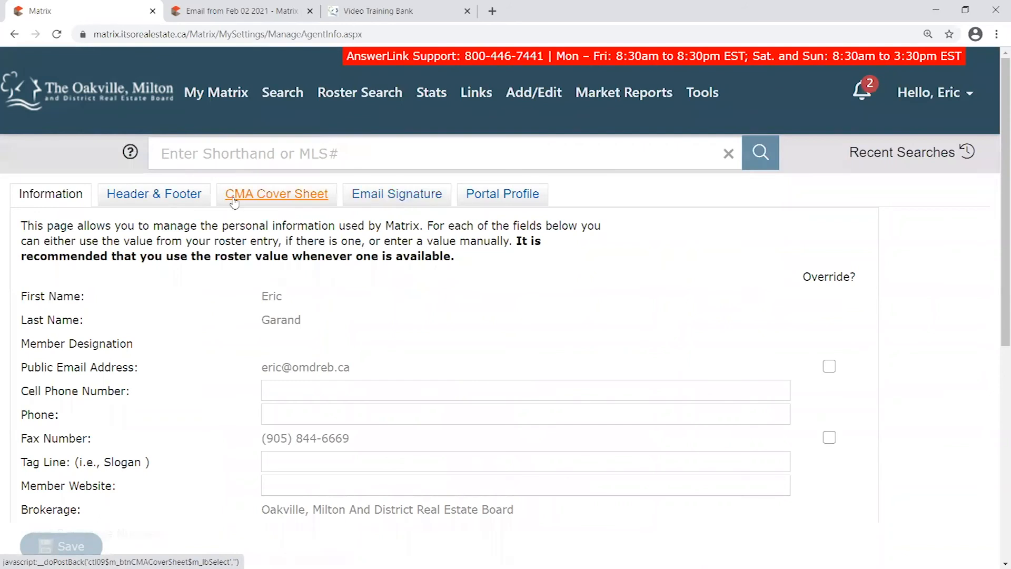
left_click(151, 199)
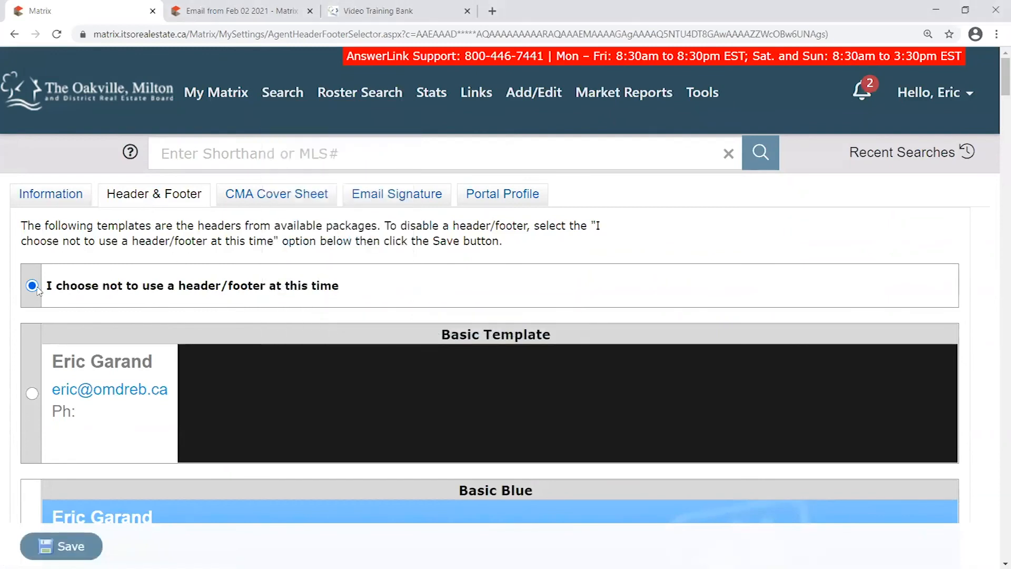
Choose the Basic Template header instead of no header/footer, after briefly trying Basic Blue
left_click_drag(46, 286, 366, 291)
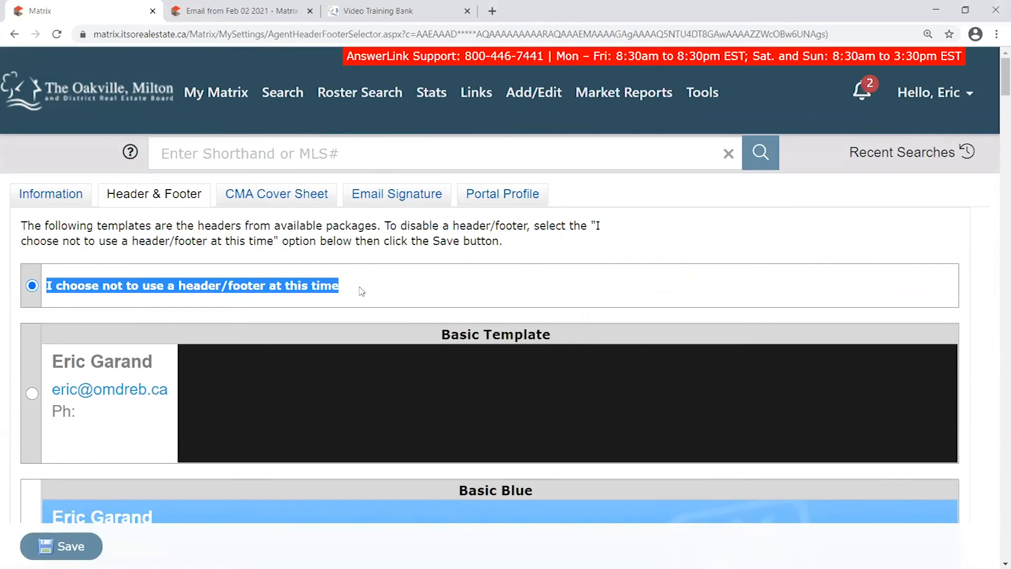
left_click(200, 273)
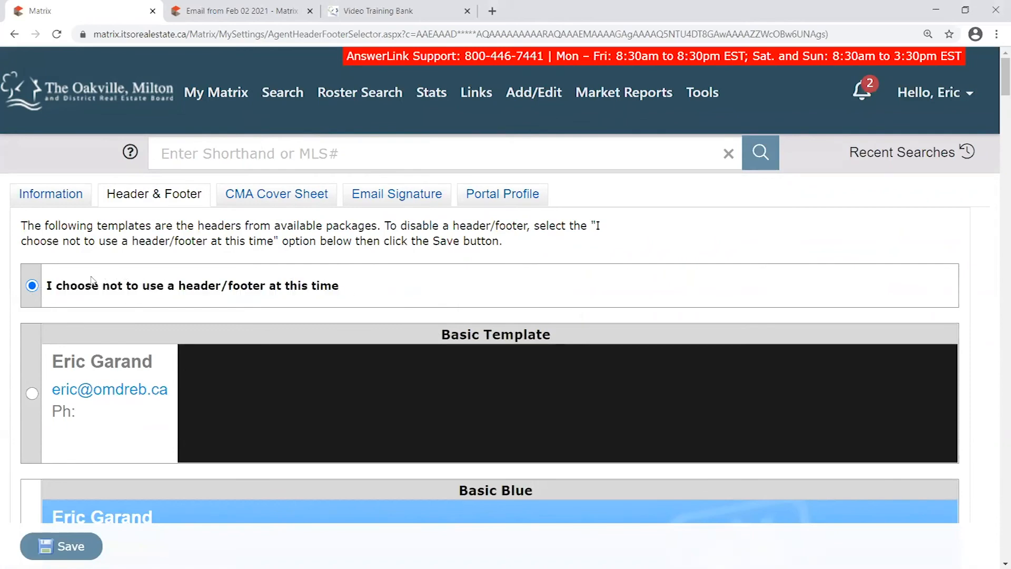
scroll(39, 276, "down", 3)
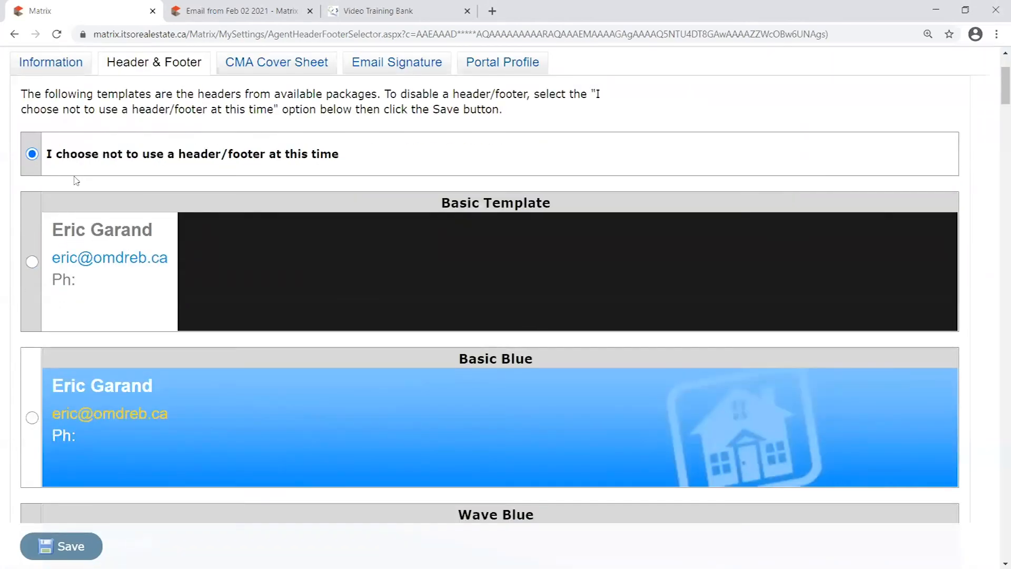
left_click(33, 262)
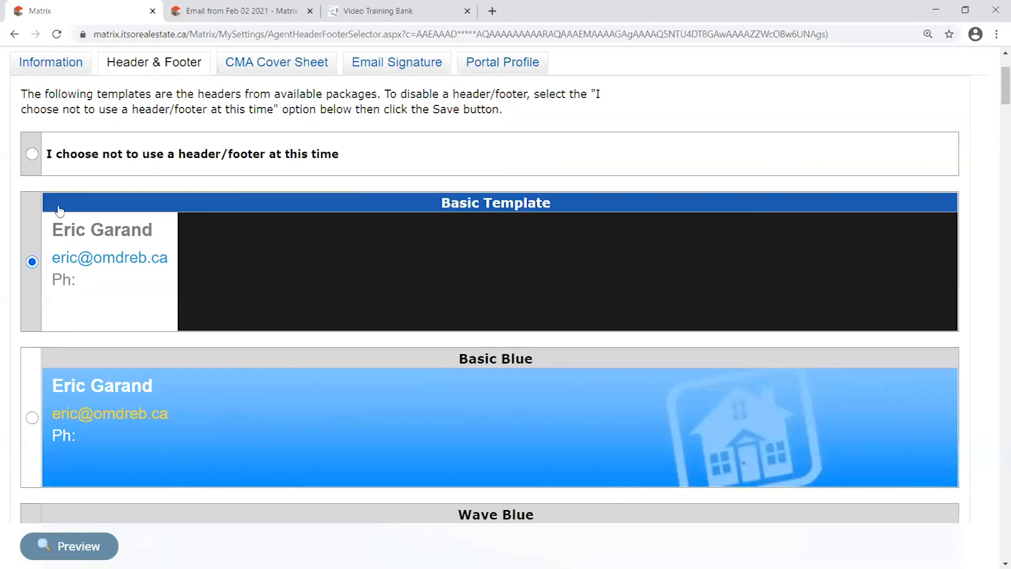
scroll(314, 368, "up", 1)
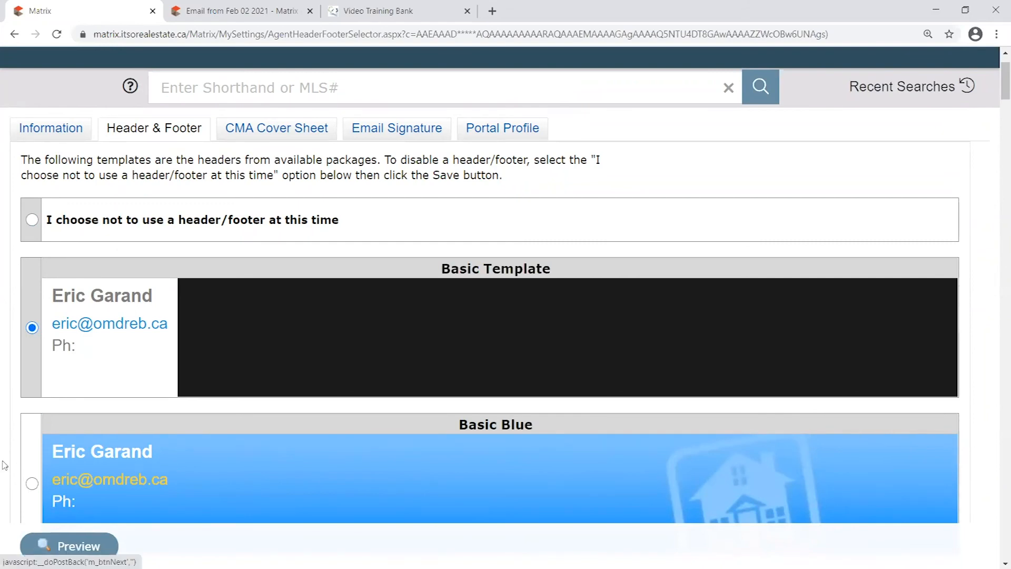
left_click(32, 483)
left_click(33, 327)
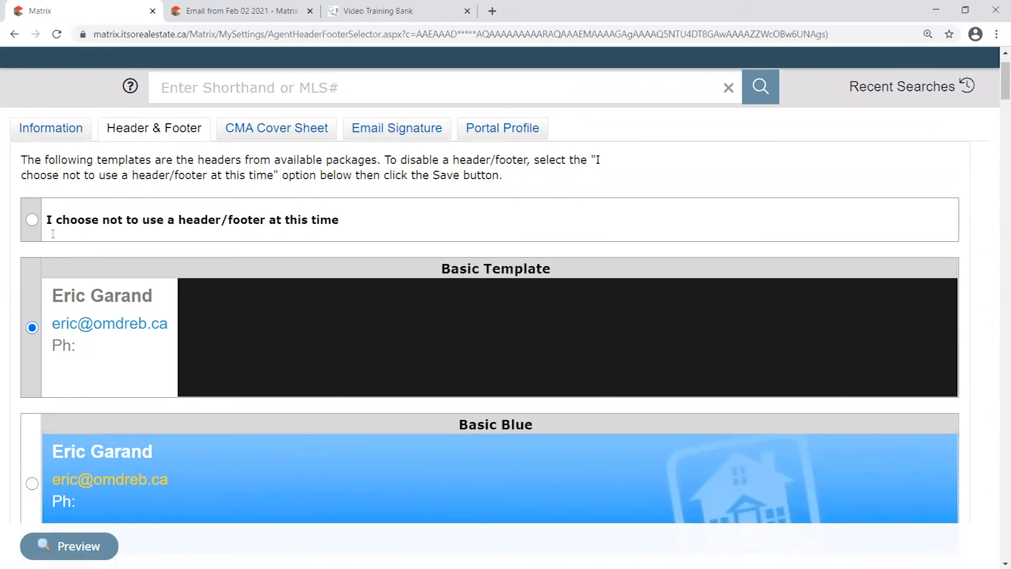
left_click_drag(47, 220, 388, 216)
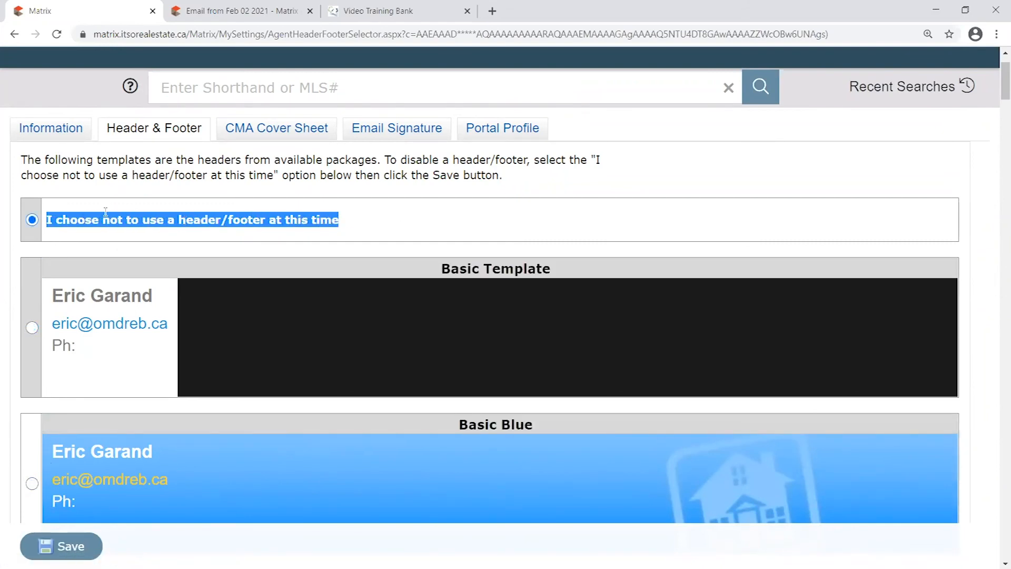
left_click(32, 327)
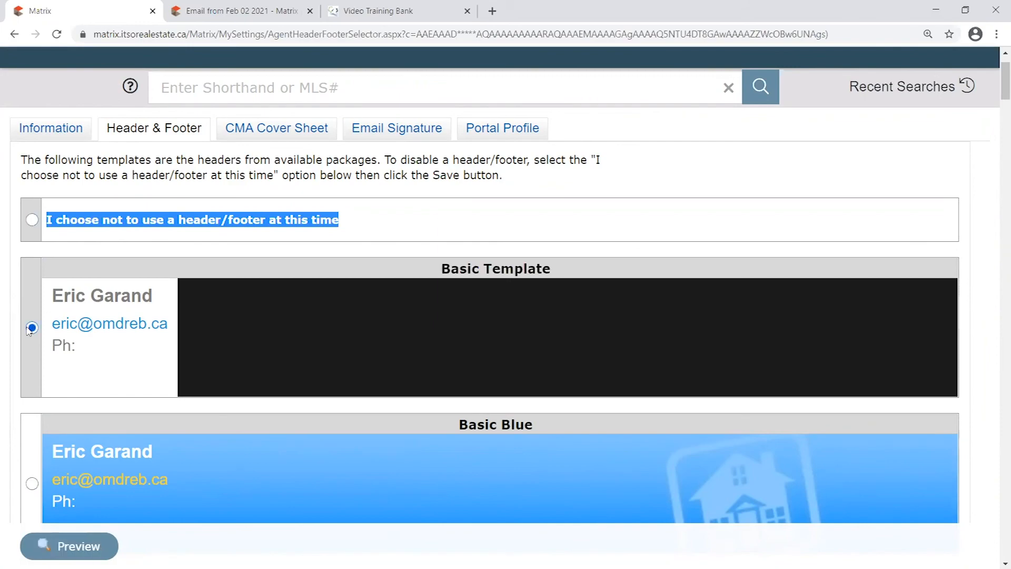
Preview the Portal Header settings with the black Basic Template banner
left_click(81, 549)
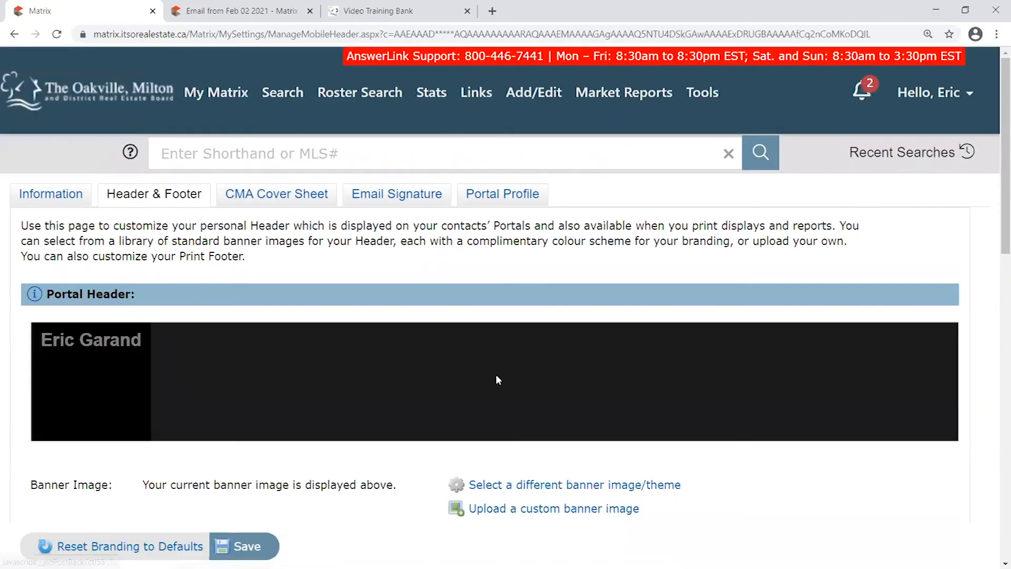
scroll(453, 331, "down", 1)
scroll(445, 304, "down", 6)
scroll(456, 346, "up", 6)
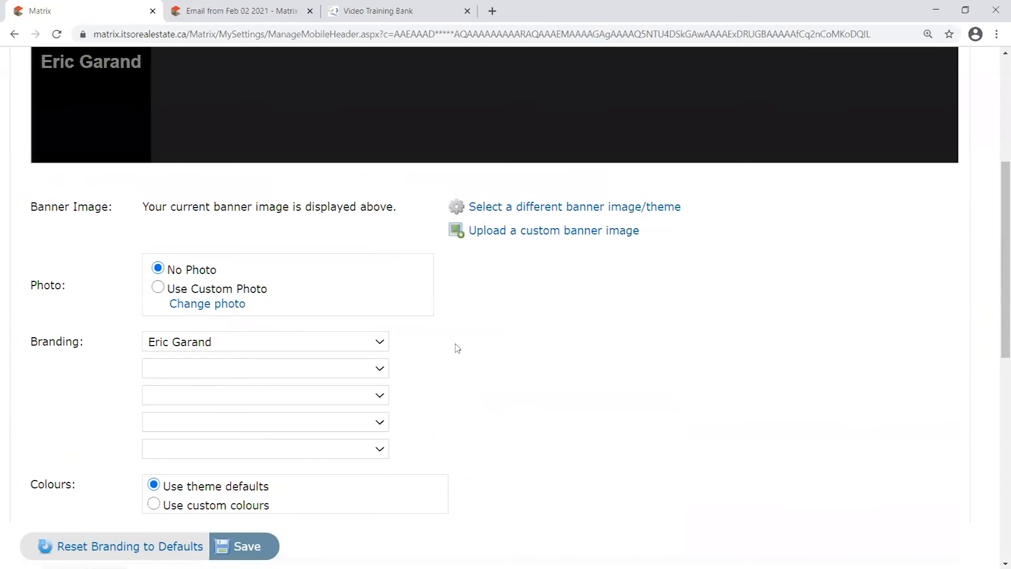
scroll(456, 353, "up", 1)
scroll(440, 430, "down", 1)
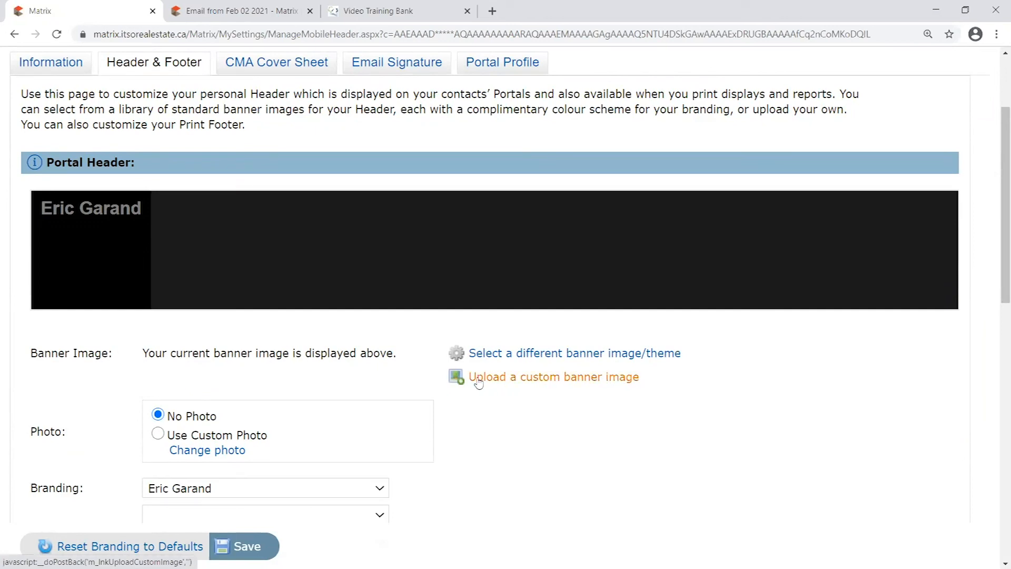
Show the custom banner upload field and its suggested image size note
left_click(585, 377)
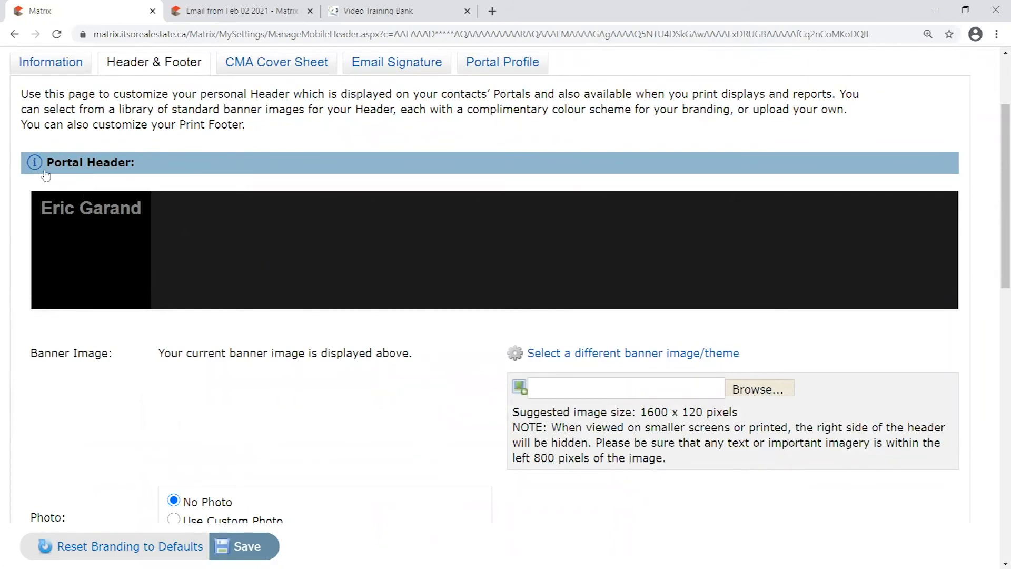
left_click_drag(518, 413, 719, 420)
left_click(673, 414)
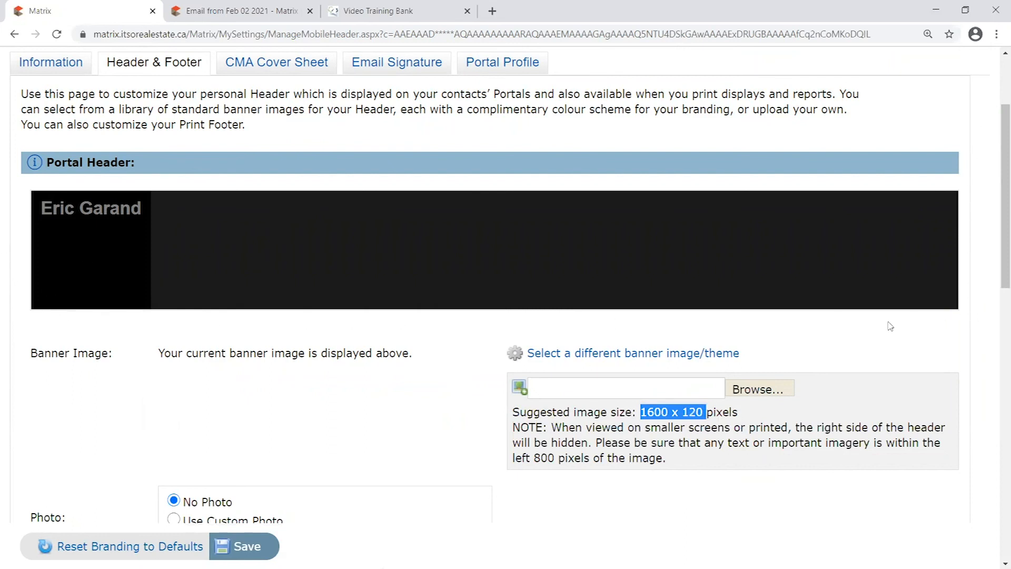
left_click(681, 424)
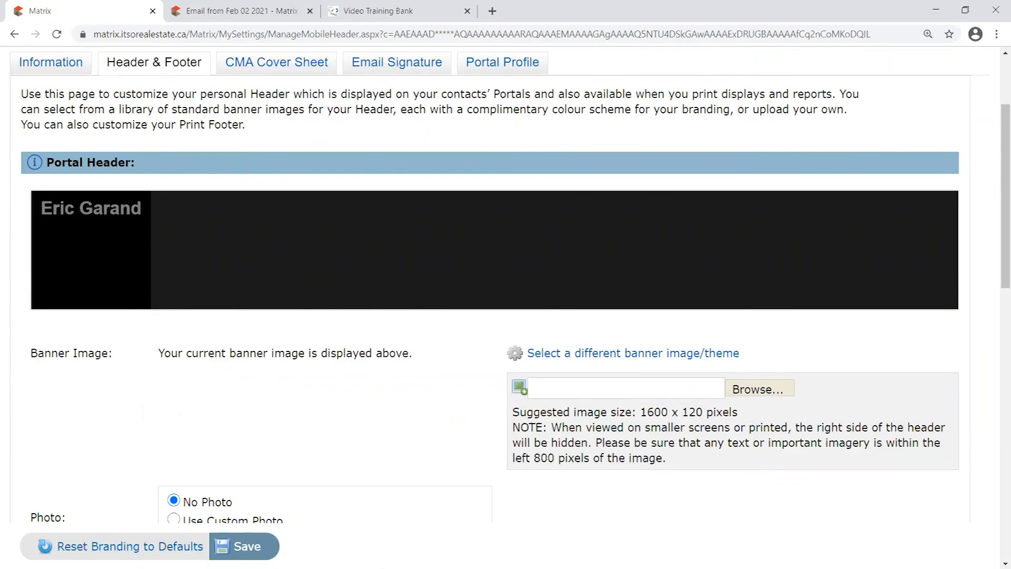
Glance at the listing portal in the other tab, then return to the header settings
left_click(254, 15)
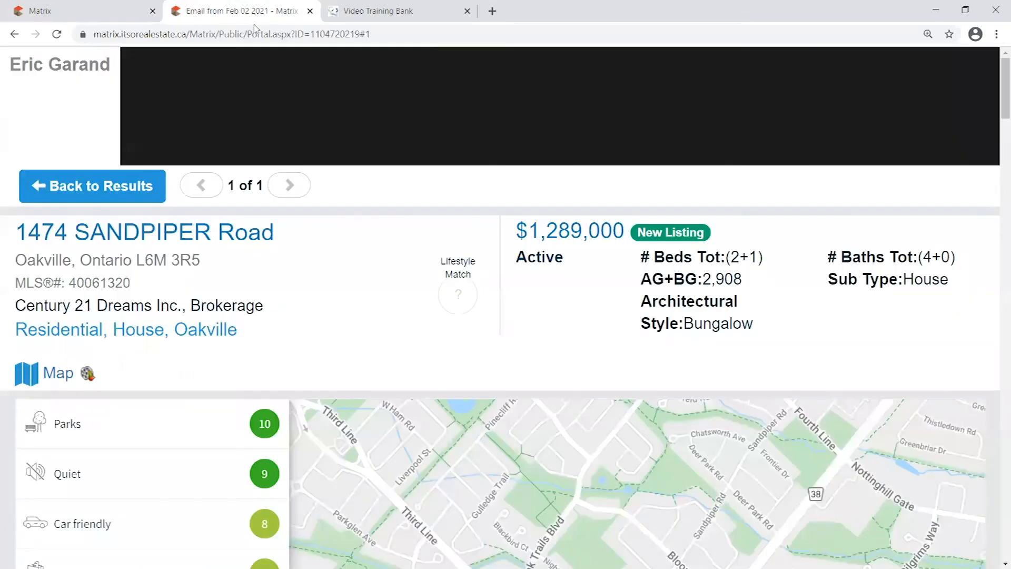
scroll(486, 197, "down", 5)
scroll(456, 244, "up", 5)
left_click(106, 11)
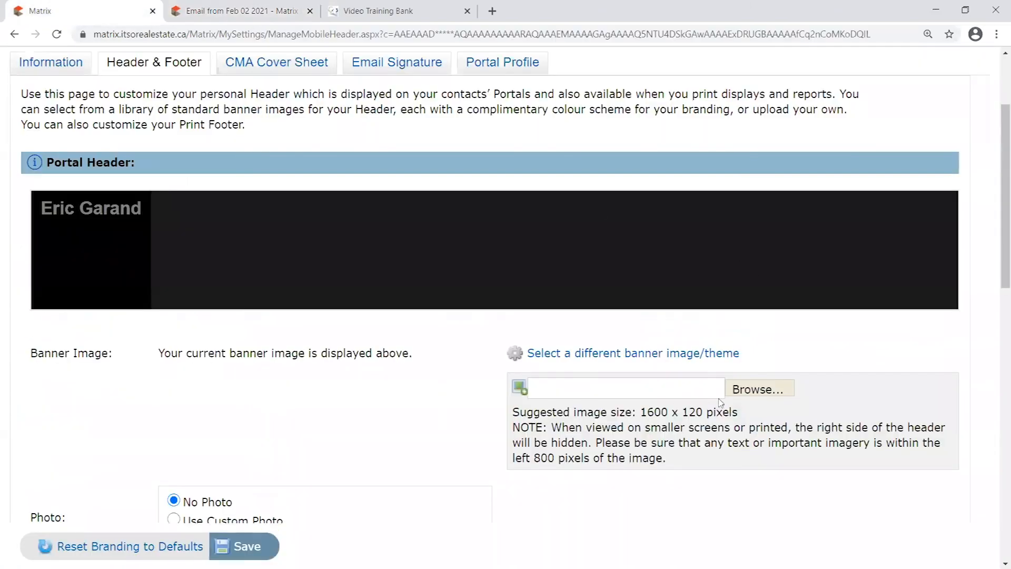
Highlight the suggested 1600 x 120 pixel banner size
left_click_drag(641, 412, 701, 412)
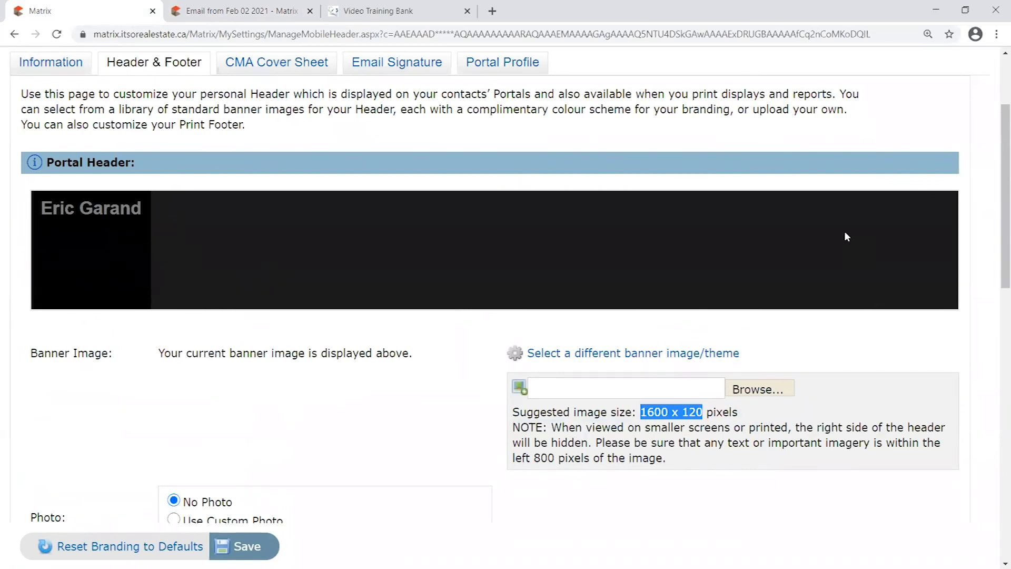
left_click_drag(713, 415, 643, 414)
left_click(713, 405)
left_click(770, 442)
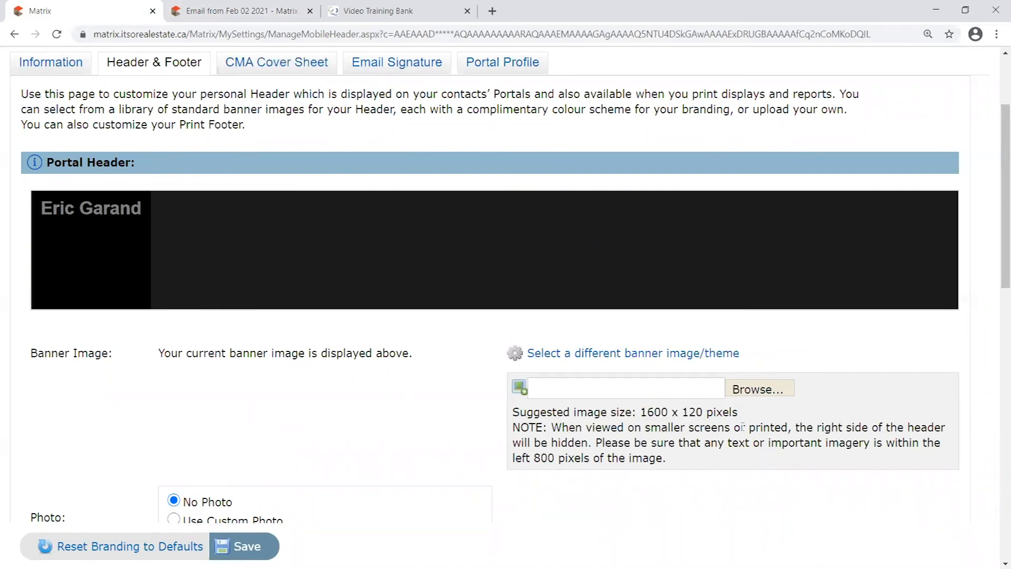
left_click_drag(643, 411, 703, 412)
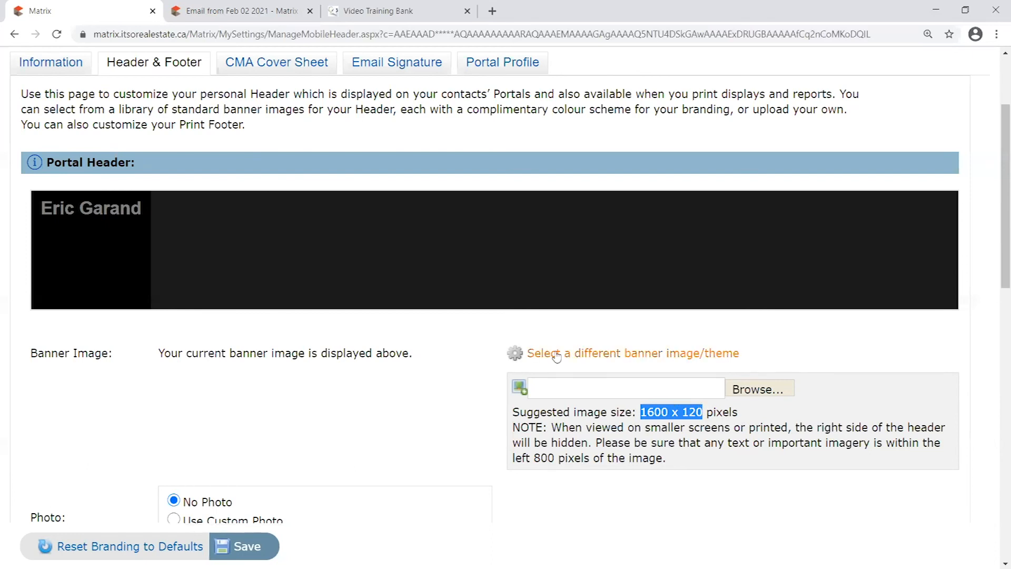
Pick the Blue Sofa 1 theme from the banner list and preview it in the Portal Header
left_click(656, 357)
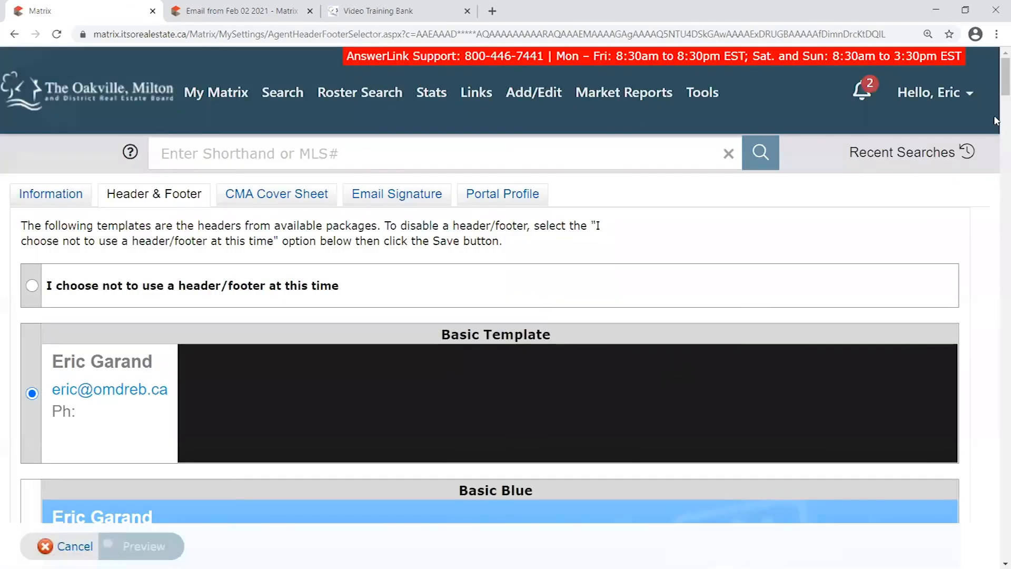
scroll(996, 84, "down", 1)
left_click_drag(996, 84, 996, 181)
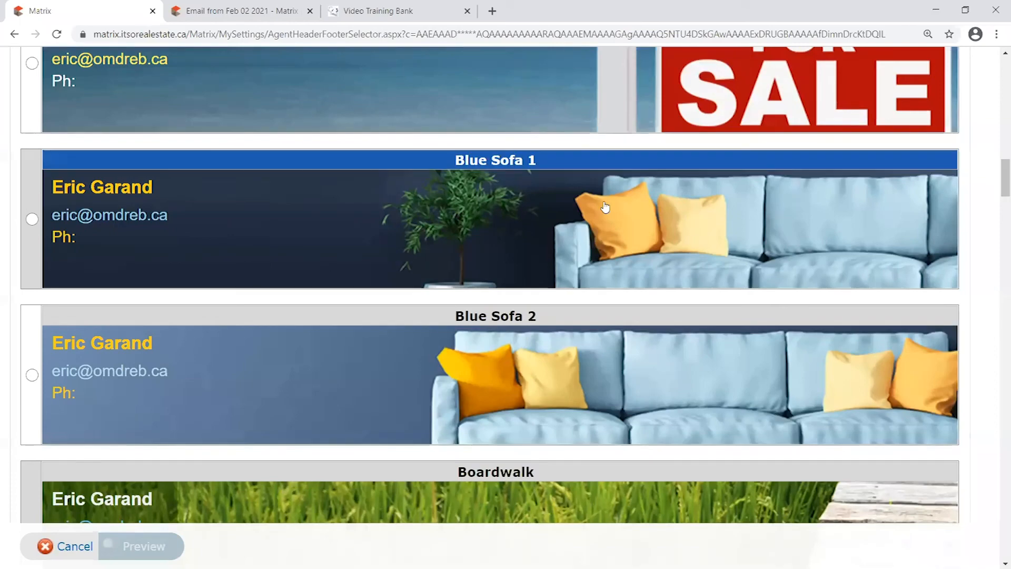
left_click(32, 220)
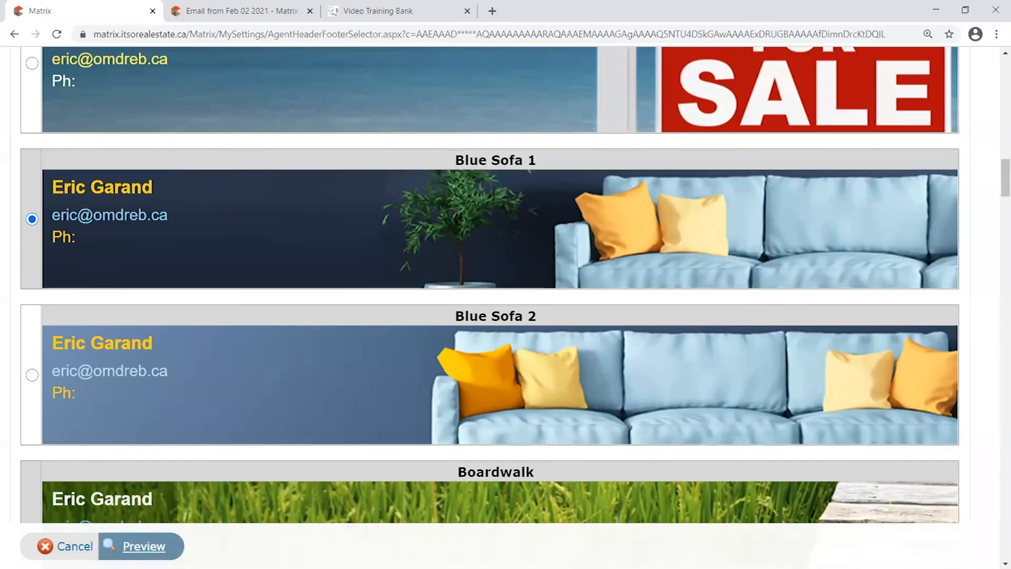
scroll(495, 422, "down", 7)
scroll(495, 424, "up", 8)
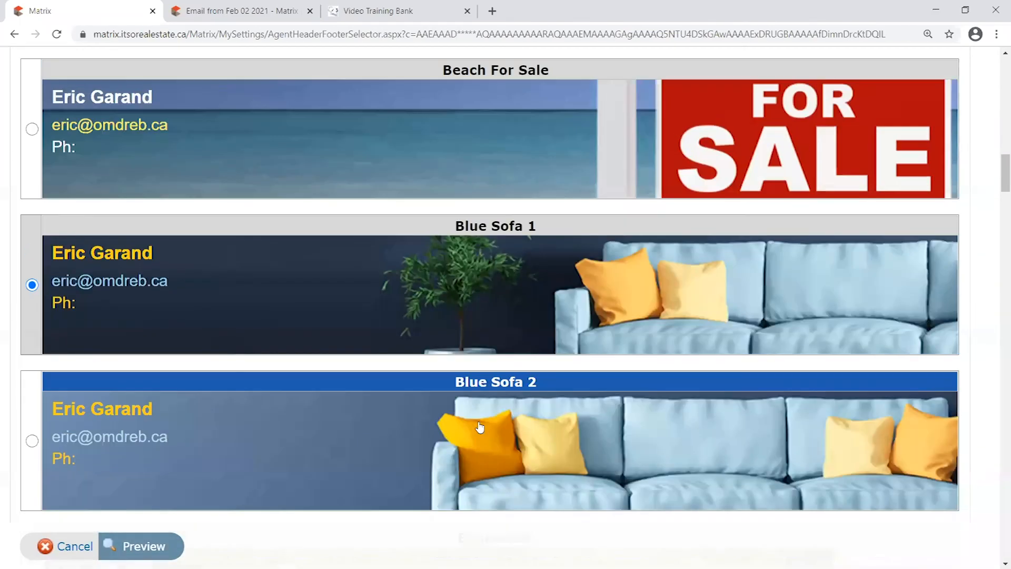
left_click(145, 546)
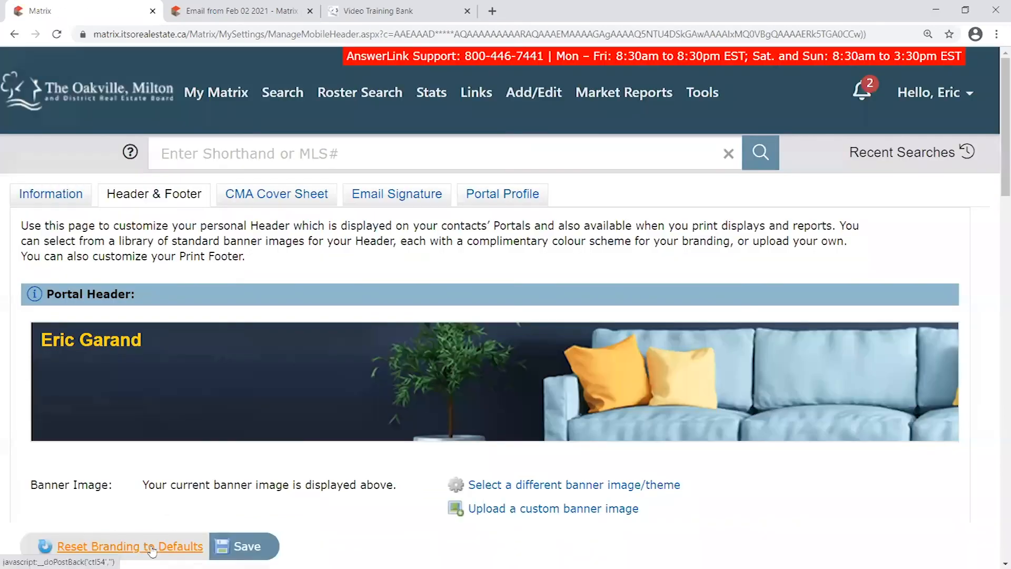
scroll(285, 272, "down", 1)
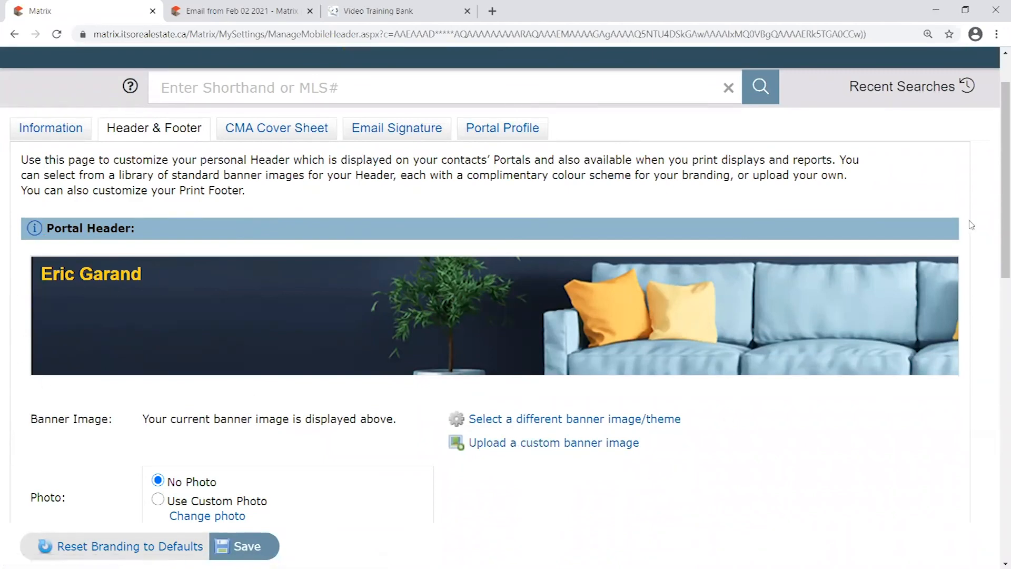
scroll(764, 405, "down", 2)
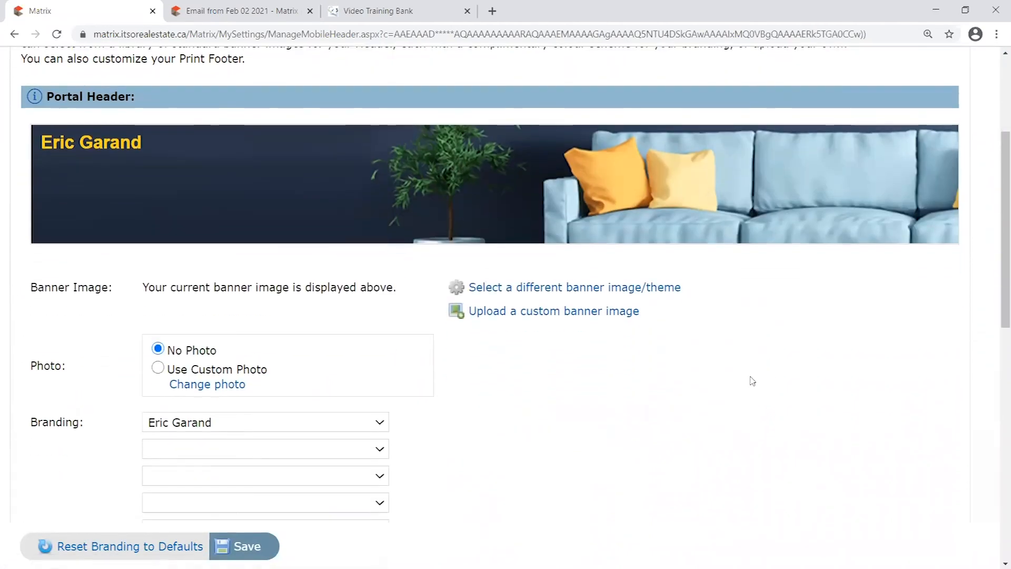
scroll(506, 359, "down", 2)
scroll(521, 361, "up", 2)
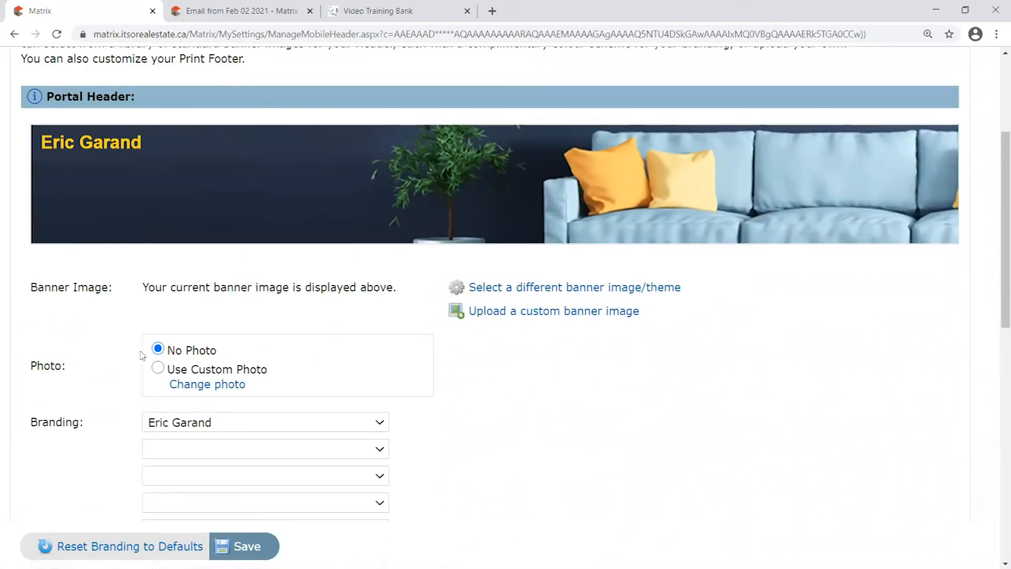
scroll(74, 231, "up", 2)
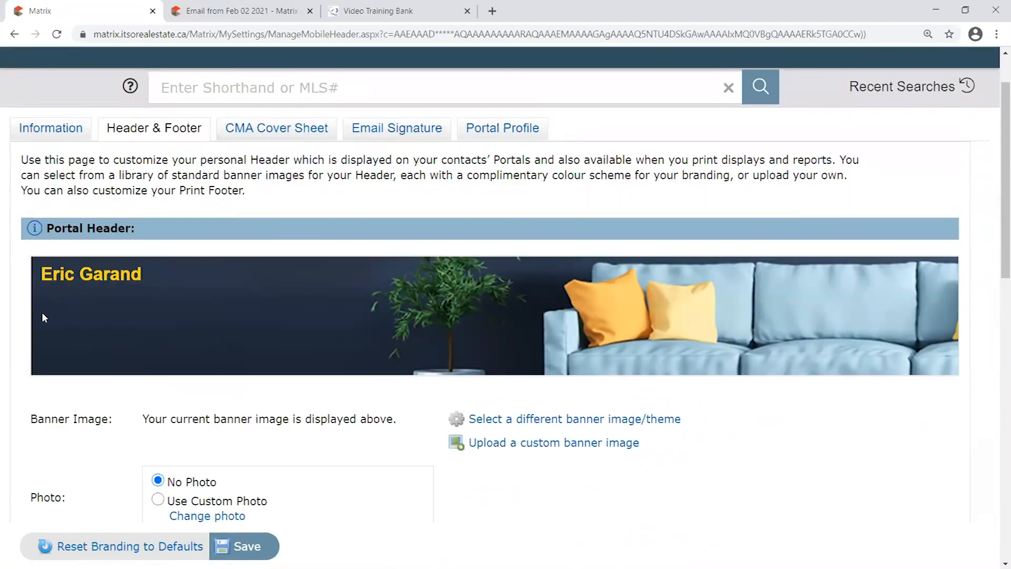
left_click(264, 9)
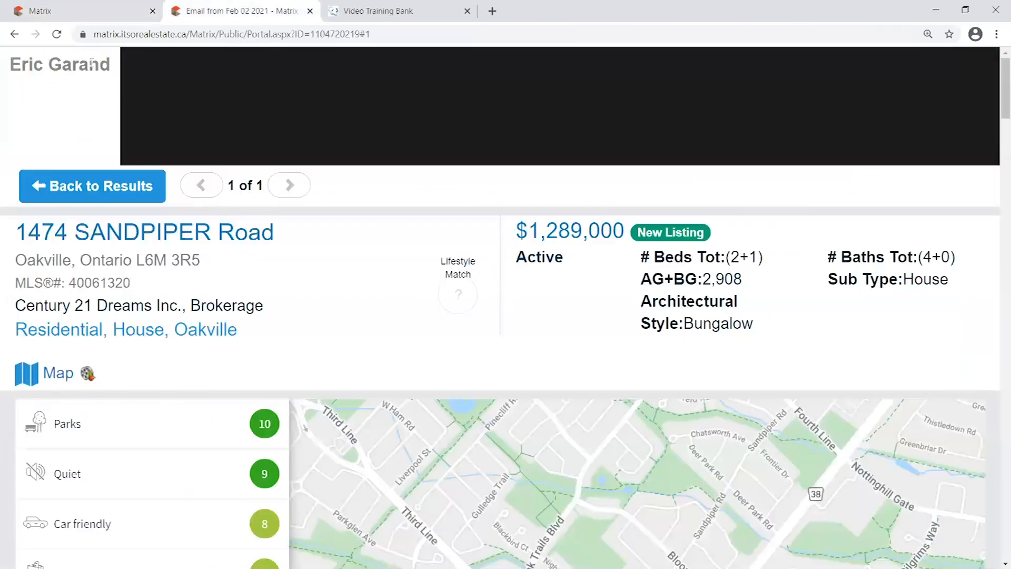
left_click(100, 15)
scroll(29, 306, "down", 4)
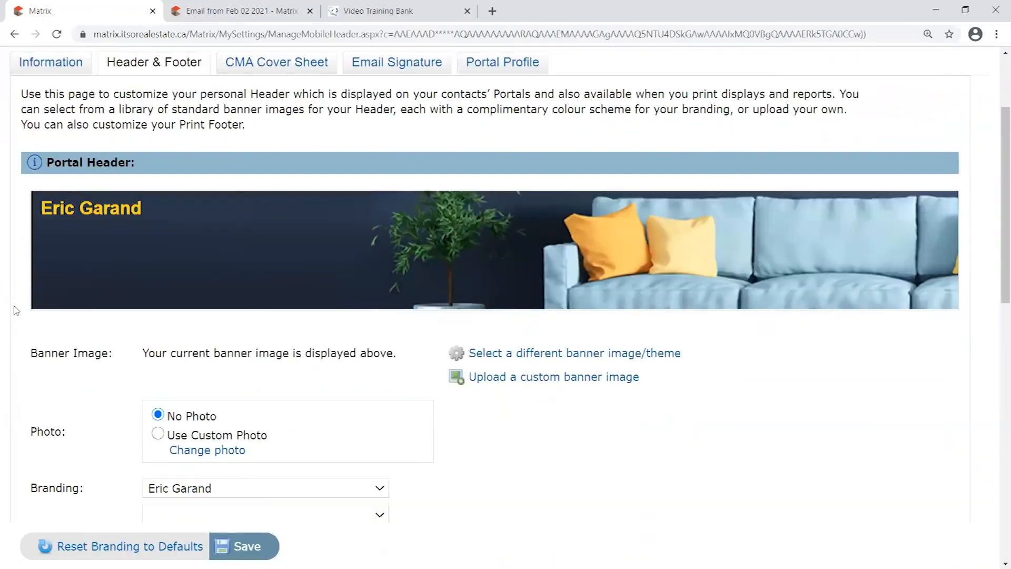
left_click_drag(30, 356, 84, 356)
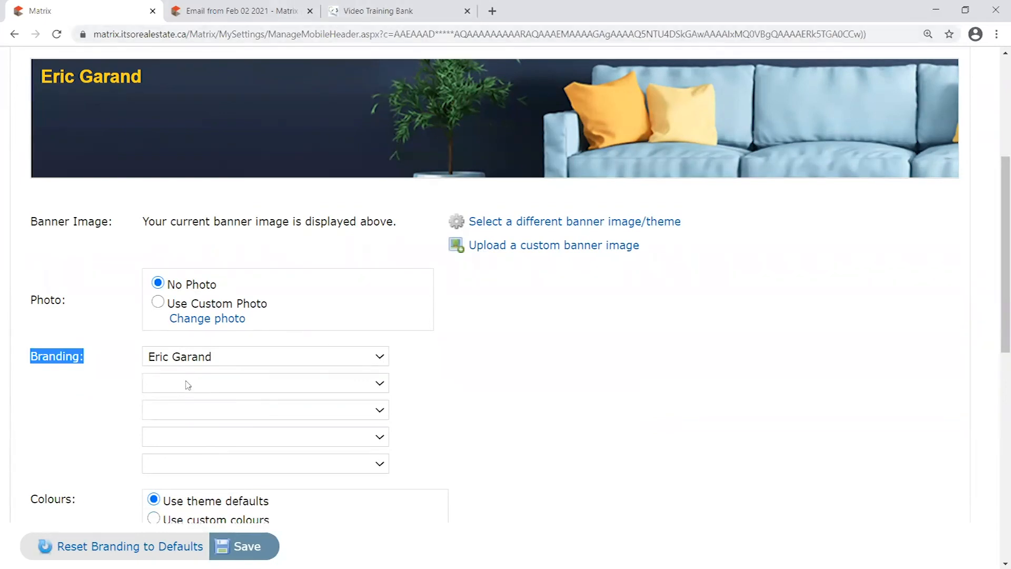
Keep the agent's name on the first Branding line
left_click(233, 361)
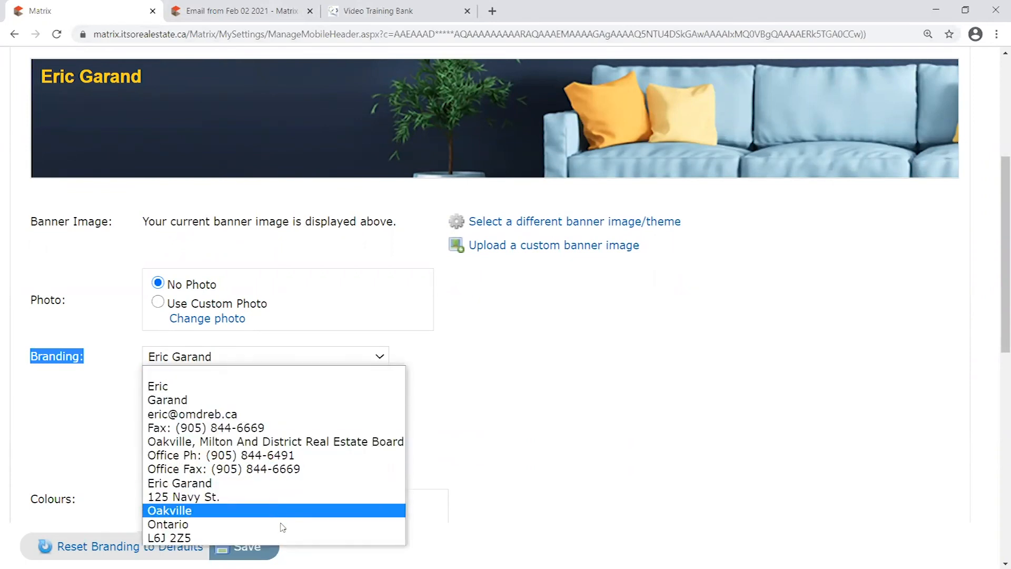
left_click(529, 343)
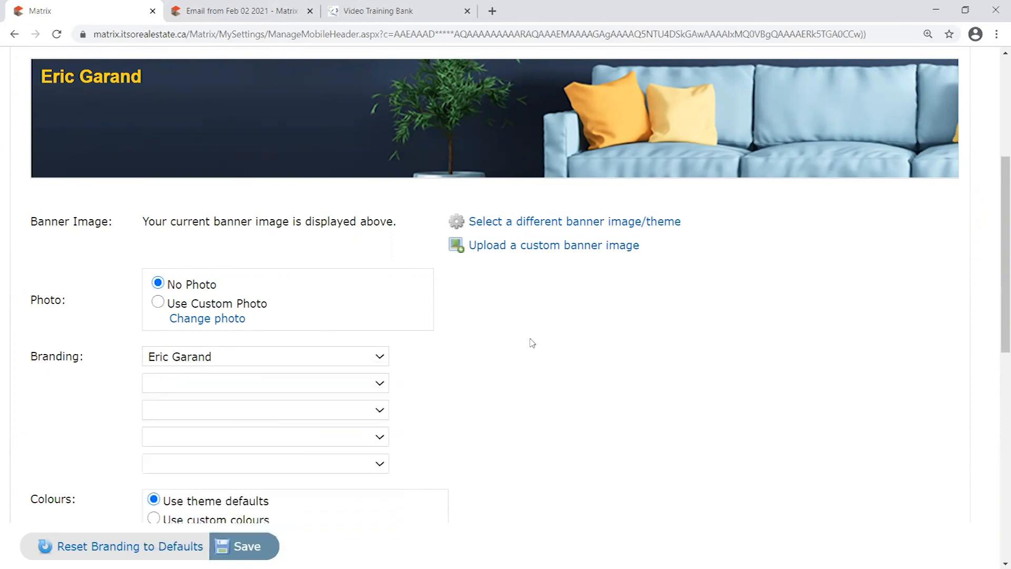
left_click(315, 361)
left_click(218, 357)
Set the second Branding line to the e-mail address and the third to Office Ph
left_click(327, 388)
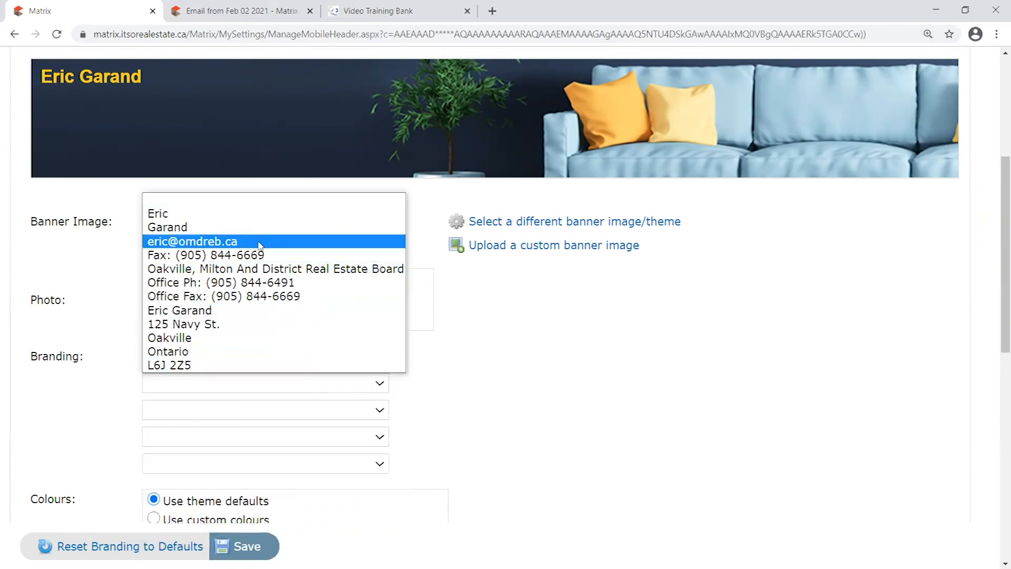
left_click(259, 242)
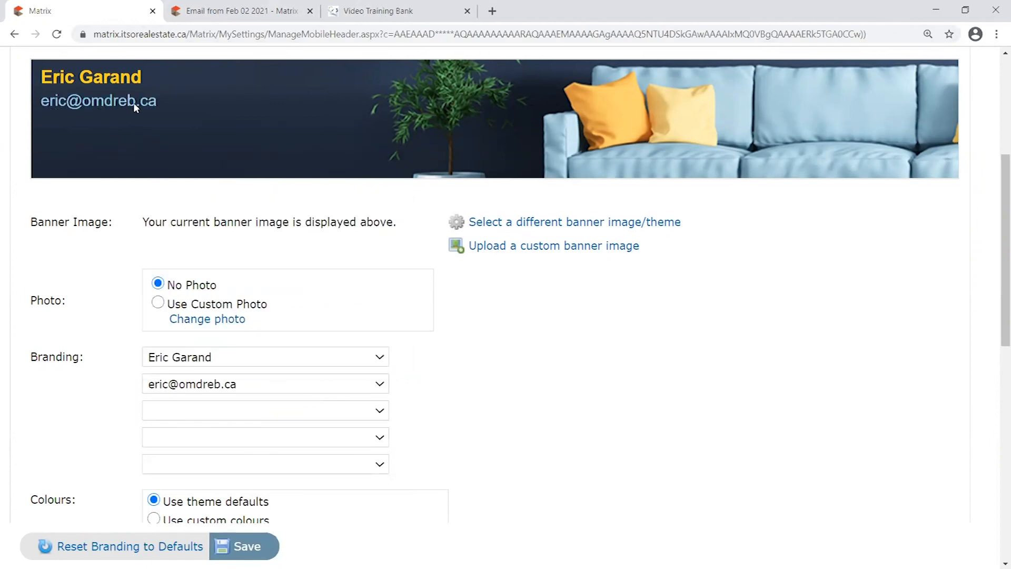
left_click(221, 414)
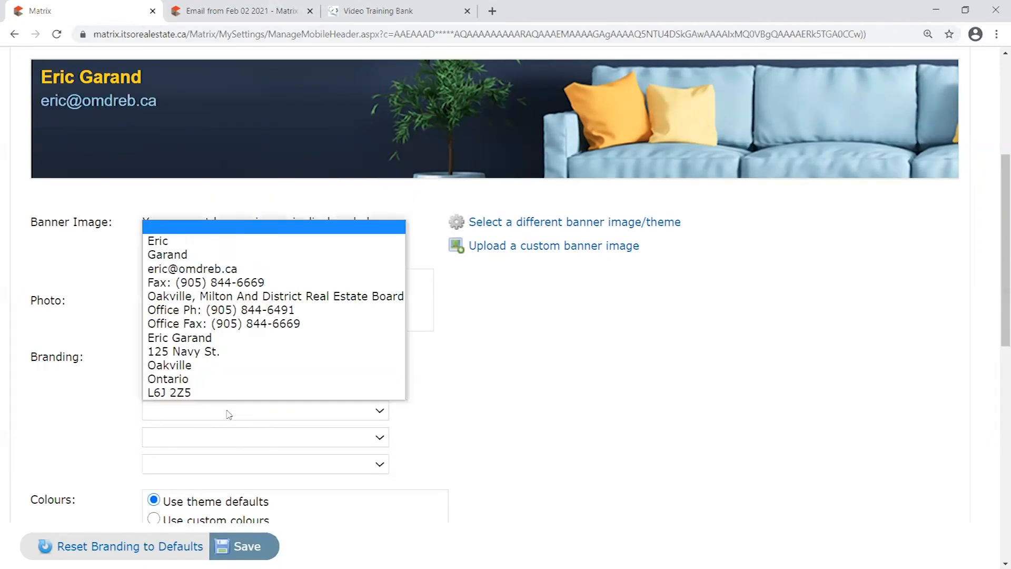
left_click(274, 312)
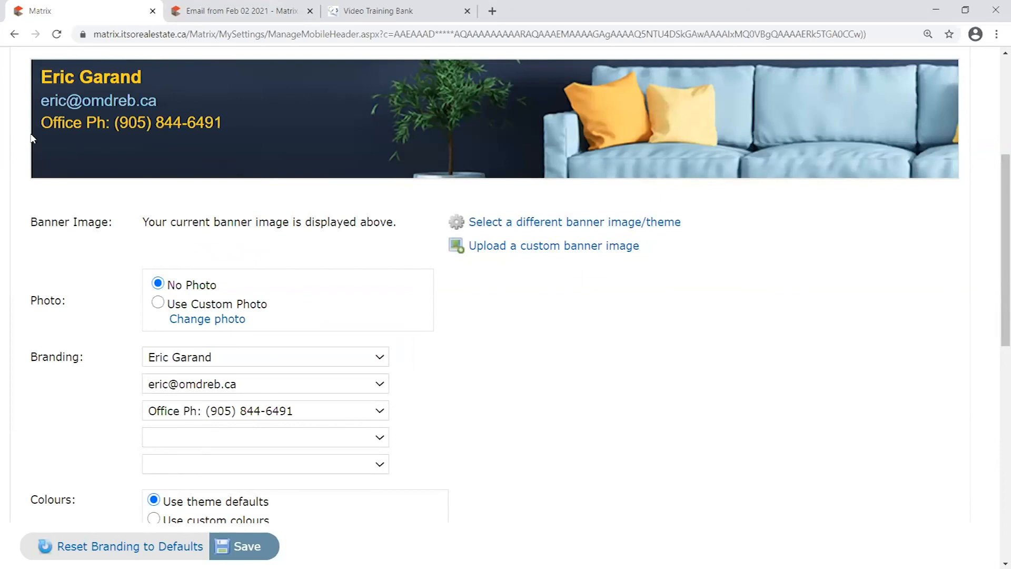
Leave the fourth Branding line blank
left_click(219, 440)
left_click(219, 441)
left_click(477, 469)
left_click(386, 438)
left_click(556, 424)
scroll(579, 421, "up", 2)
scroll(623, 447, "down", 4)
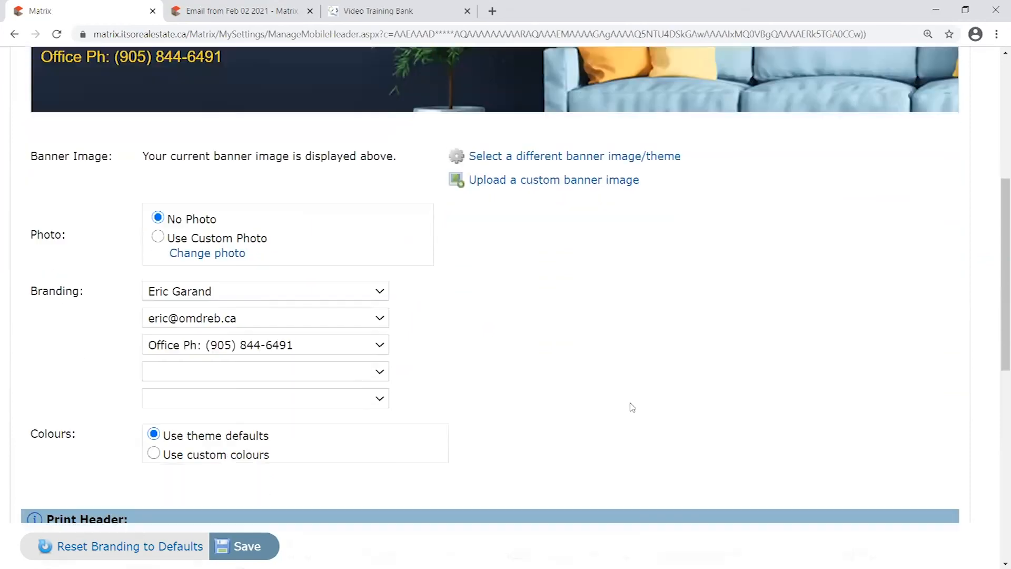
scroll(632, 407, "down", 5)
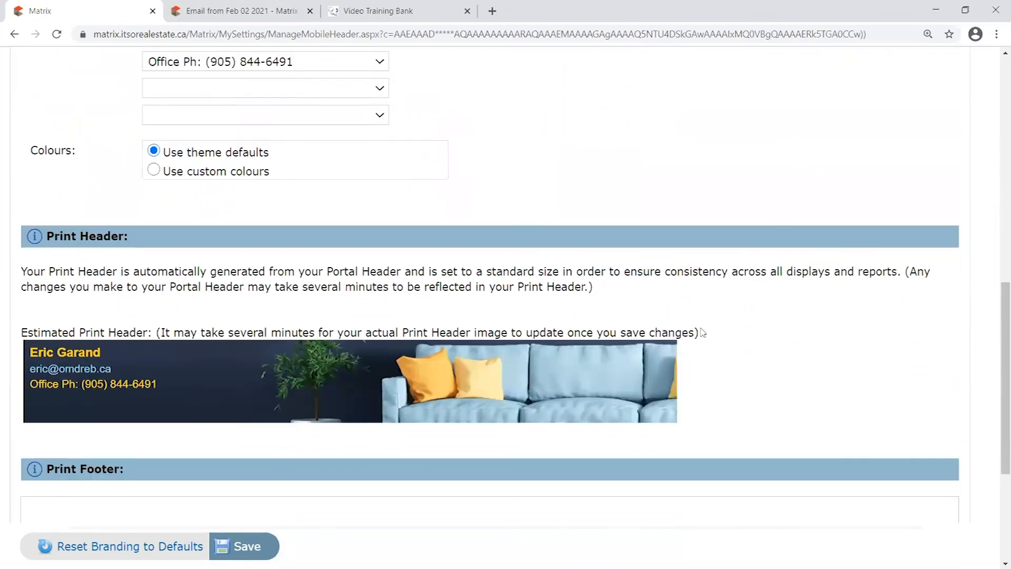
scroll(702, 332, "down", 3)
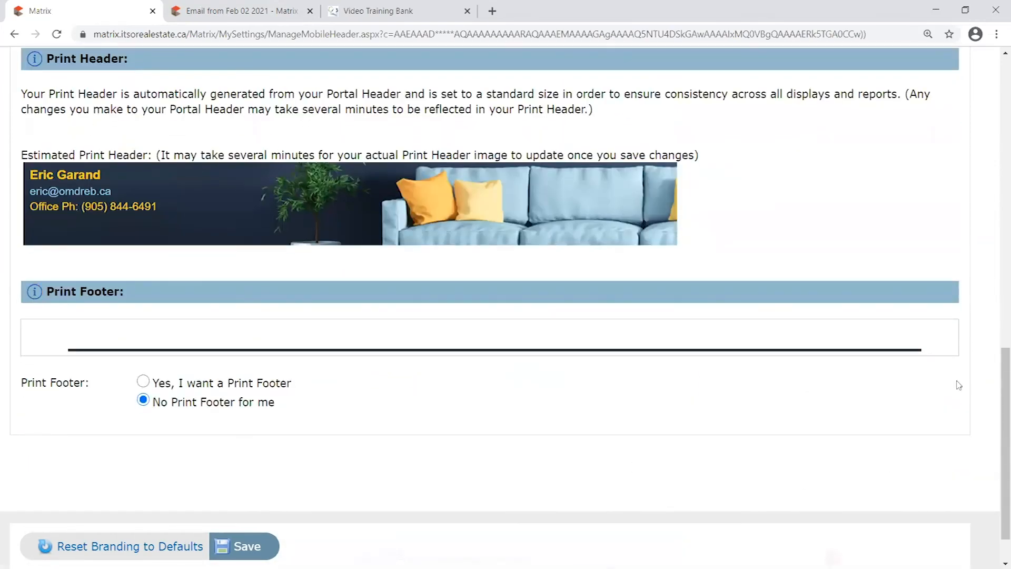
scroll(151, 349, "down", 2)
scroll(150, 387, "up", 3)
scroll(150, 387, "up", 1)
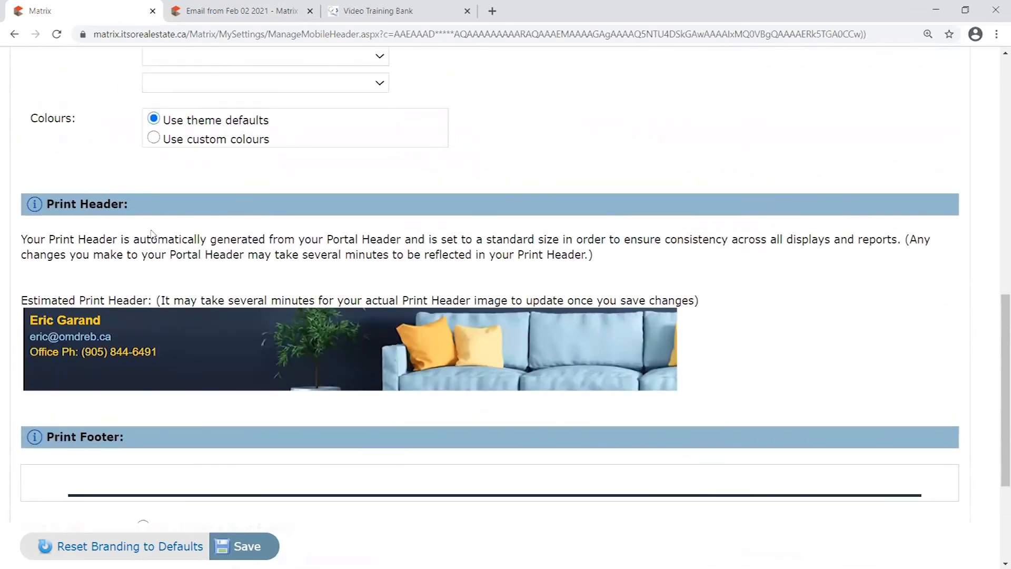
scroll(152, 234, "down", 2)
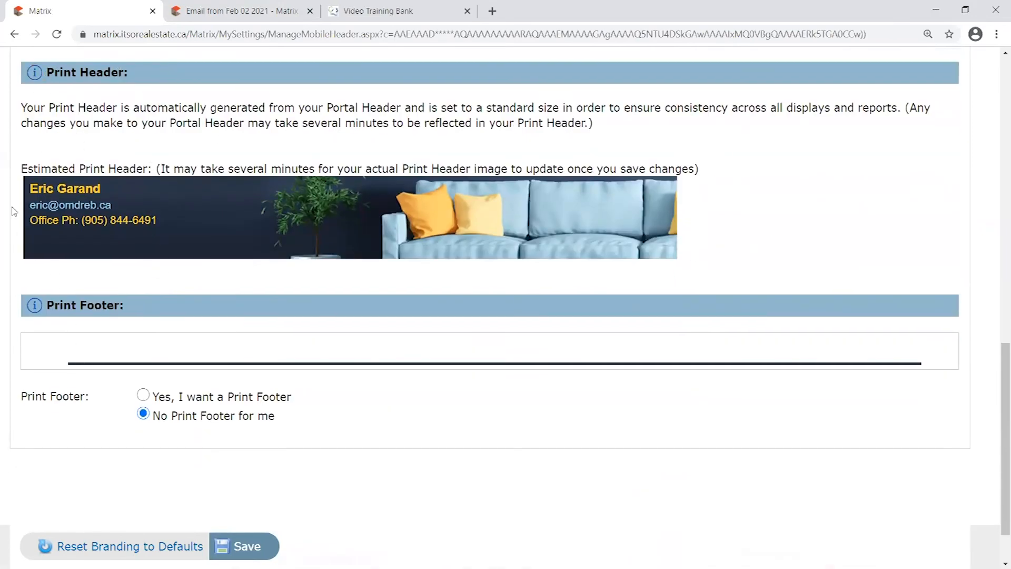
scroll(55, 305, "down", 1)
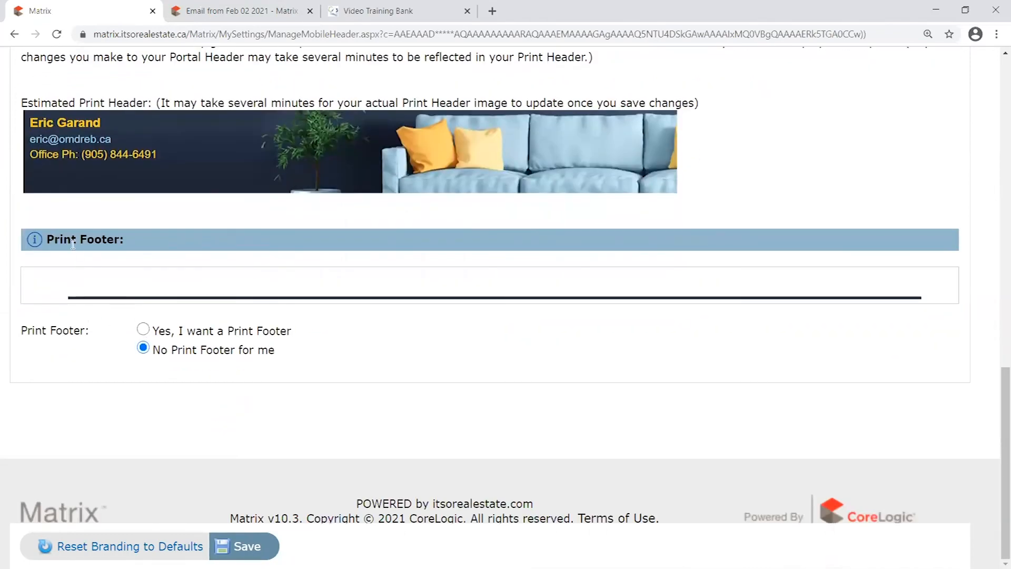
left_click_drag(280, 302, 956, 325)
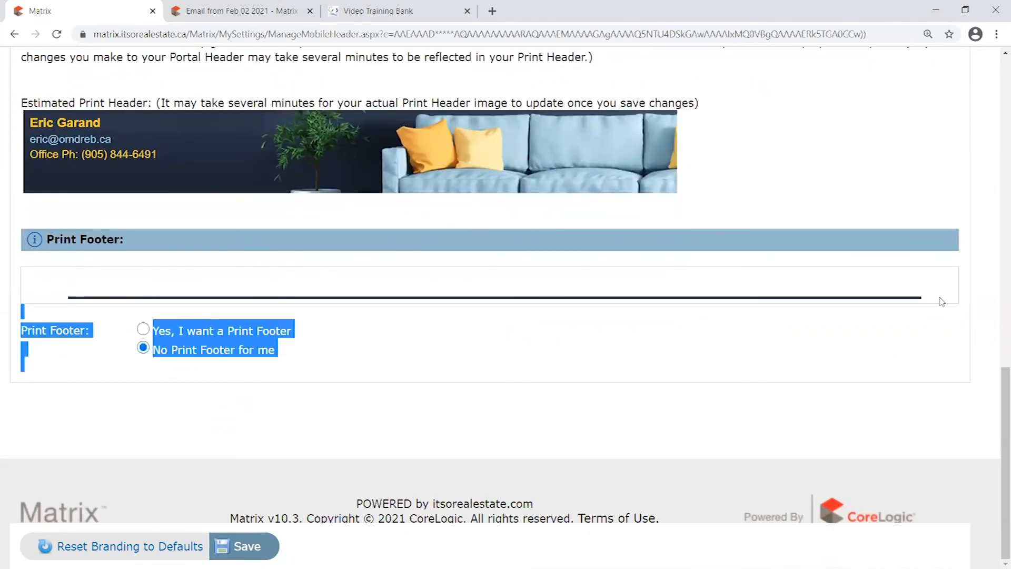
left_click(123, 356)
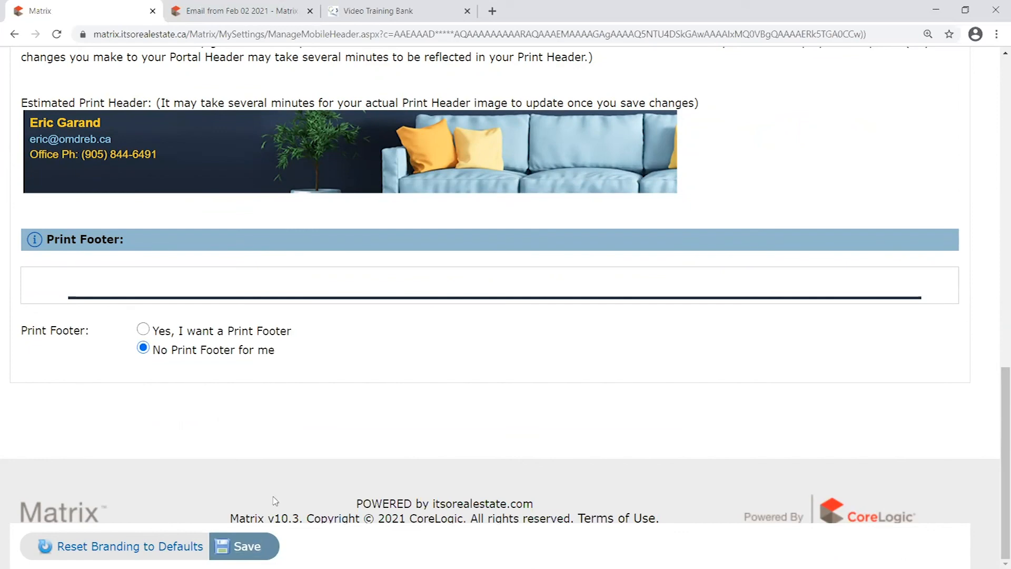
Save the Blue Sofa 1 header settings and close the 'Email from Feb 02 2021' tab
left_click(253, 548)
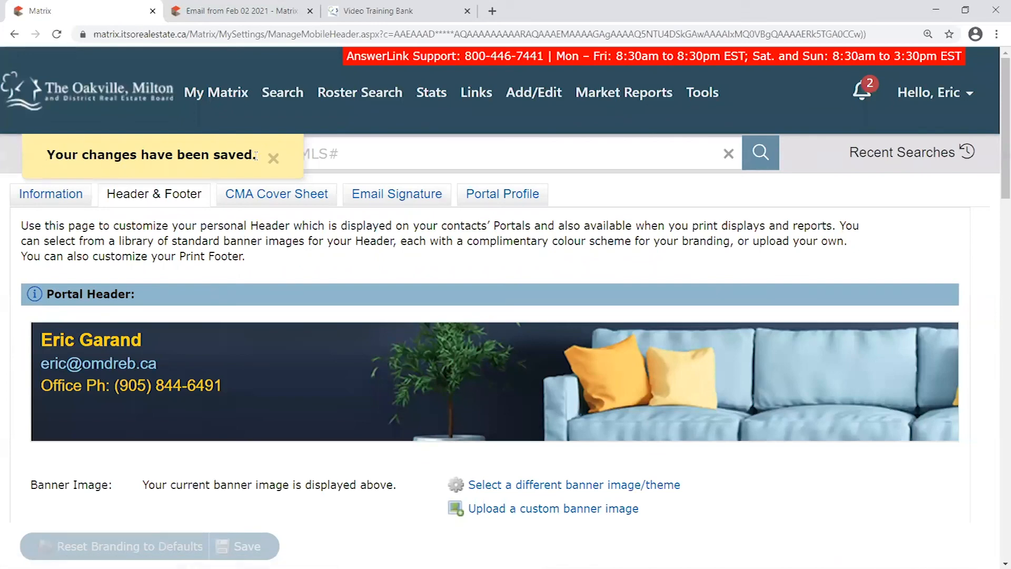
left_click(249, 12)
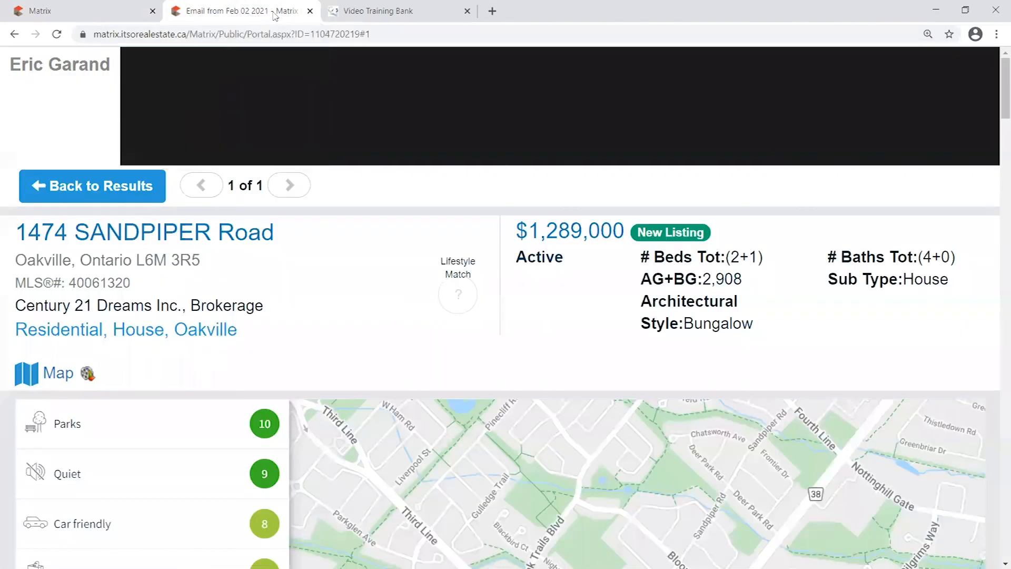
left_click(310, 11)
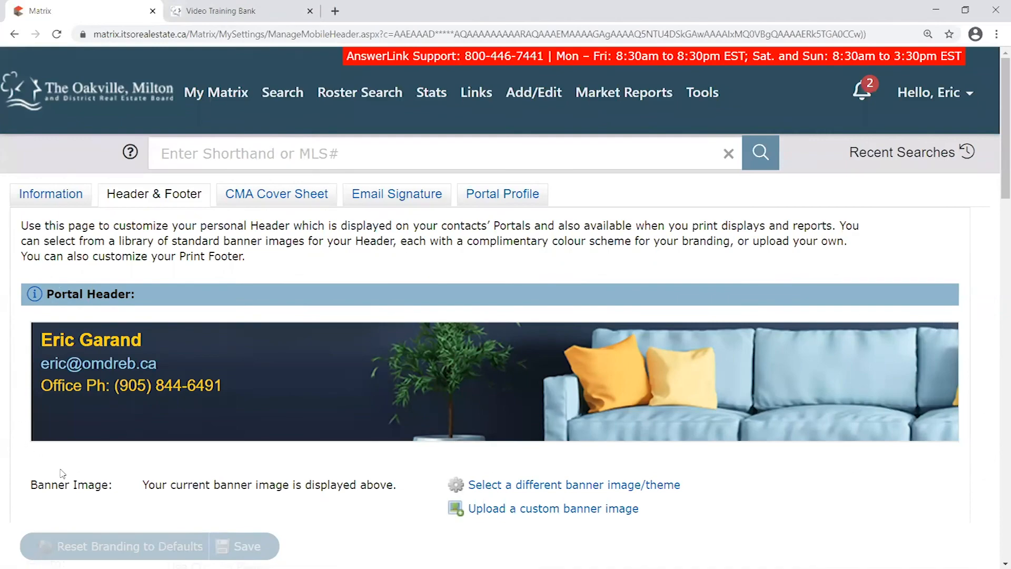
scroll(978, 416, "down", 6)
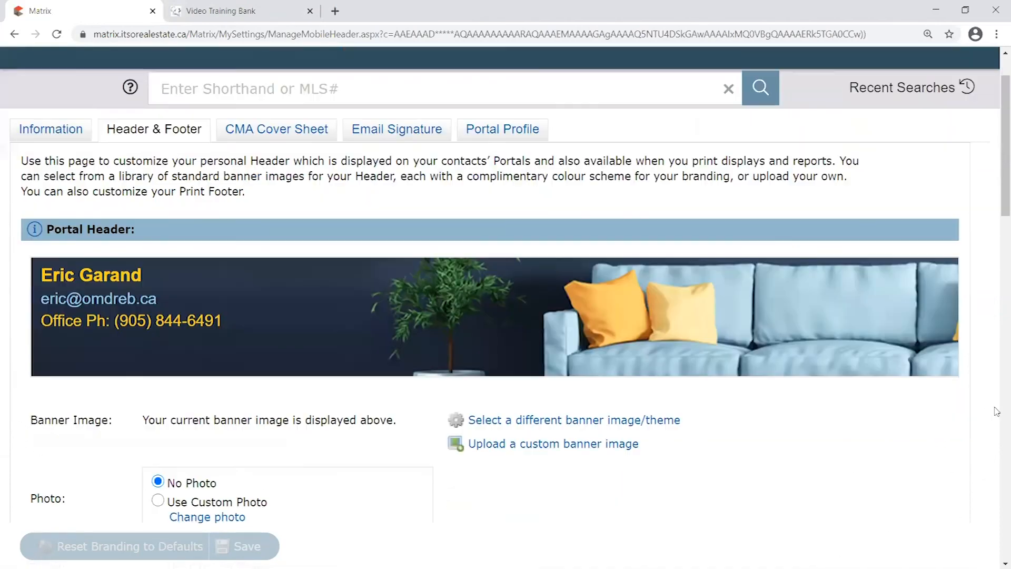
scroll(978, 416, "up", 7)
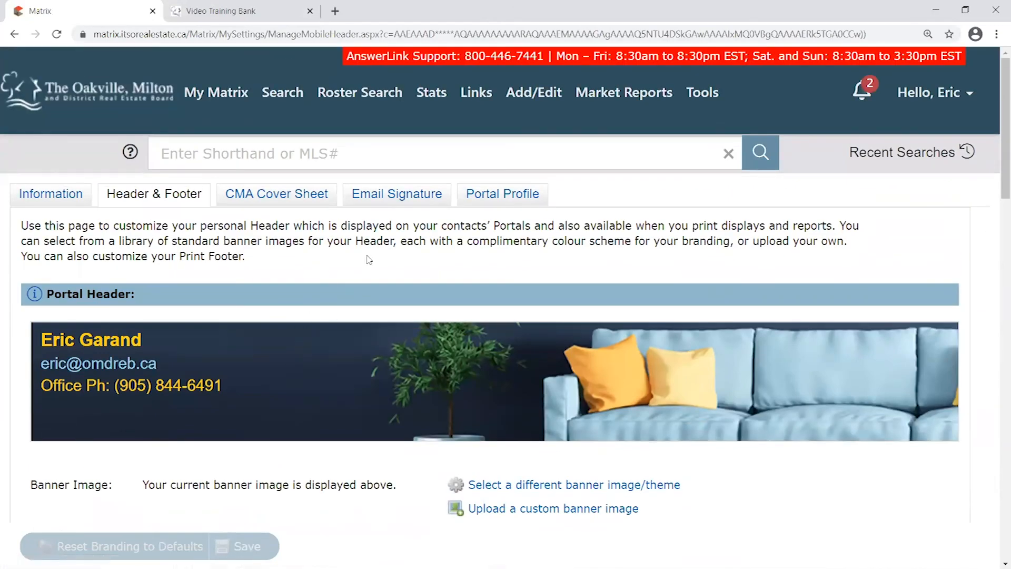
Open the Email Signature page and inspect the existing name-only signature
left_click(398, 198)
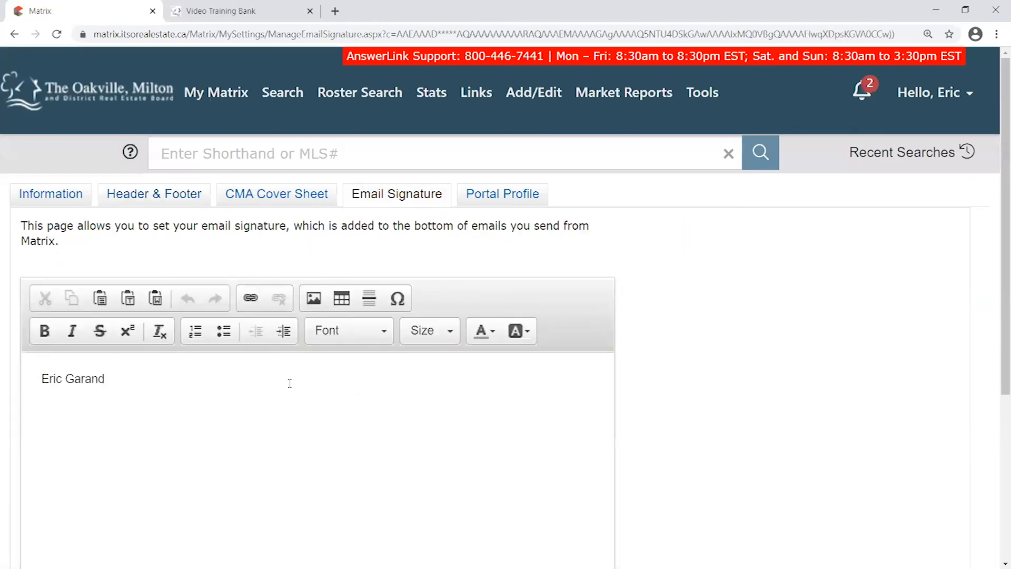
scroll(249, 379, "down", 1)
scroll(249, 378, "down", 1)
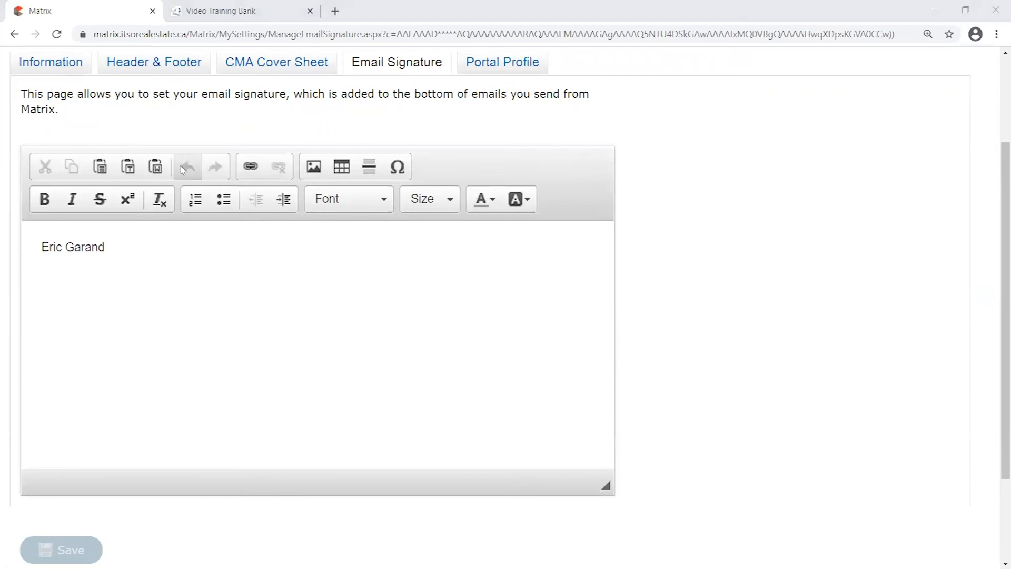
left_click_drag(101, 275, 23, 264)
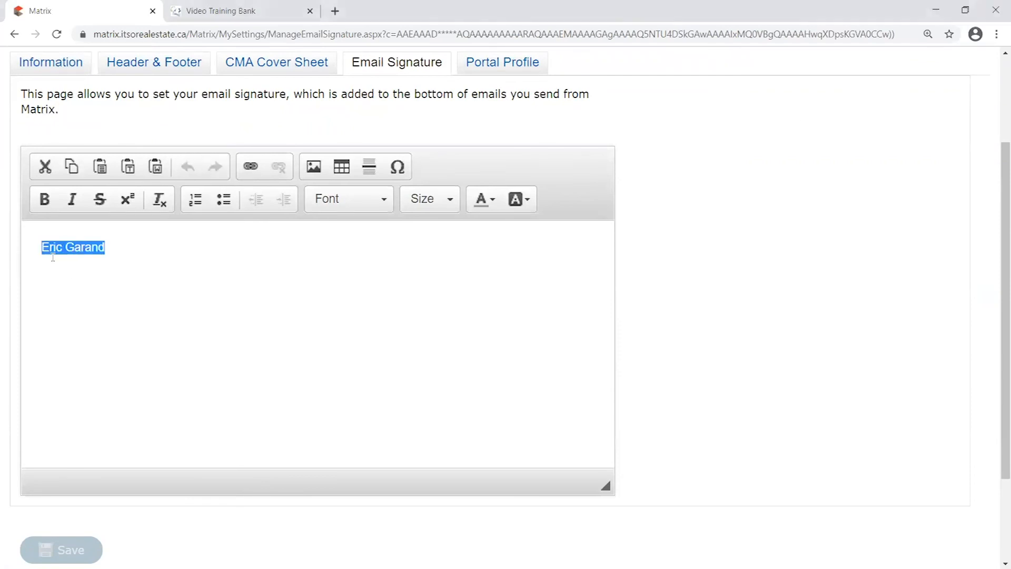
left_click(115, 245)
left_click_drag(141, 253, 22, 253)
left_click(49, 247)
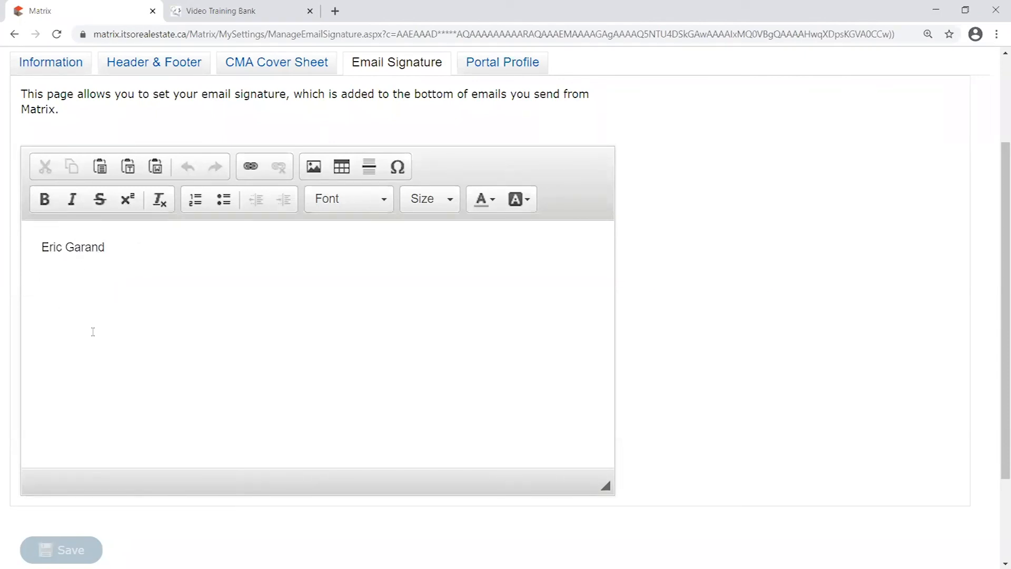
Clear all text from the signature editor with Ctrl+A and Delete
left_click_drag(149, 252, 36, 235)
left_click(149, 256)
scroll(155, 286, "up", 2)
scroll(174, 302, "down", 2)
key("ctrl+a")
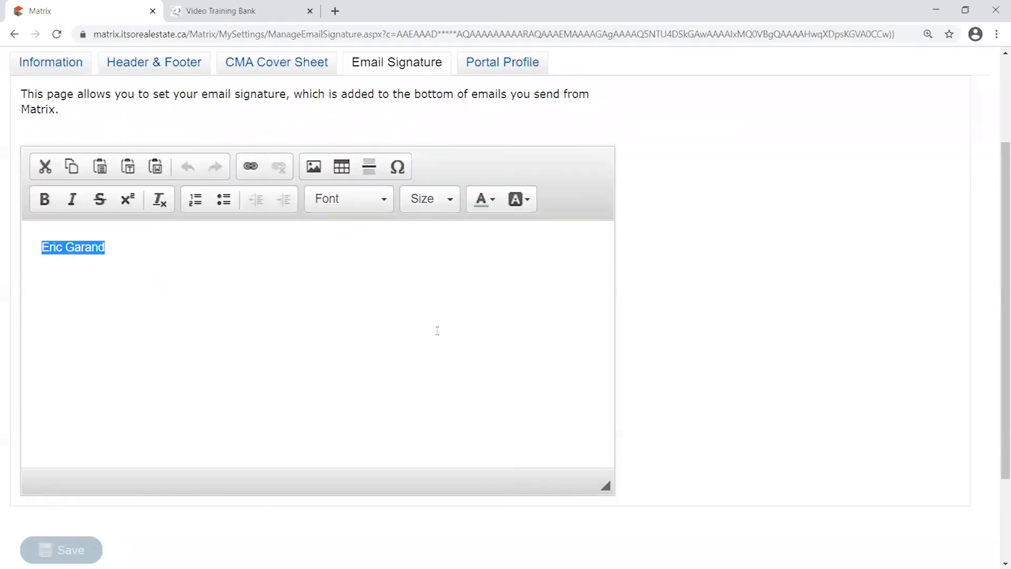
key("Delete")
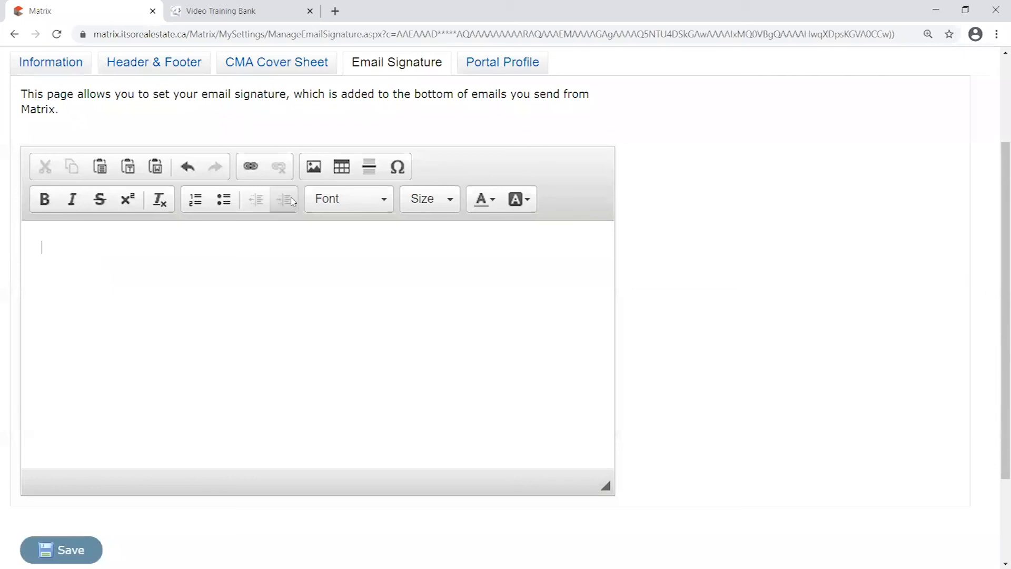
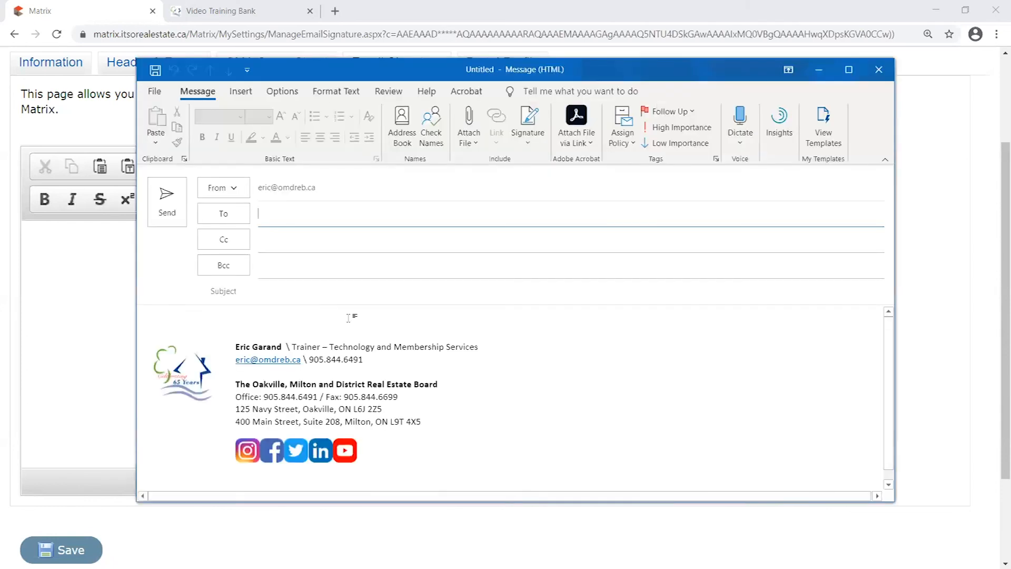
Copy the signature block from the Outlook message, then minimize the message window
scroll(615, 377, "down", 1)
mouse_move(545, 451)
left_mouse_down()
mouse_move(421, 436)
mouse_move(342, 404)
left_mouse_up()
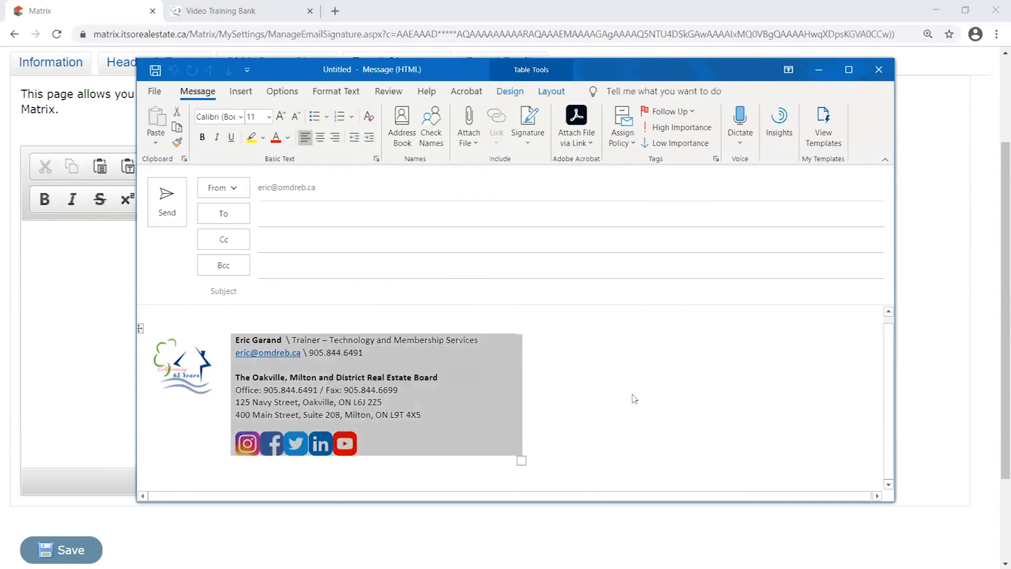
right_click(345, 395)
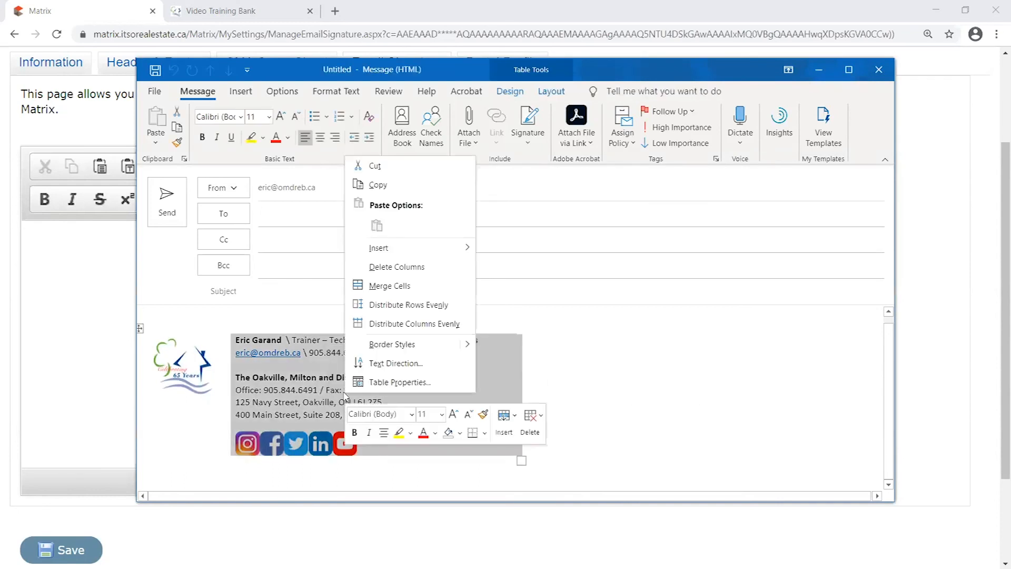
left_click(779, 413)
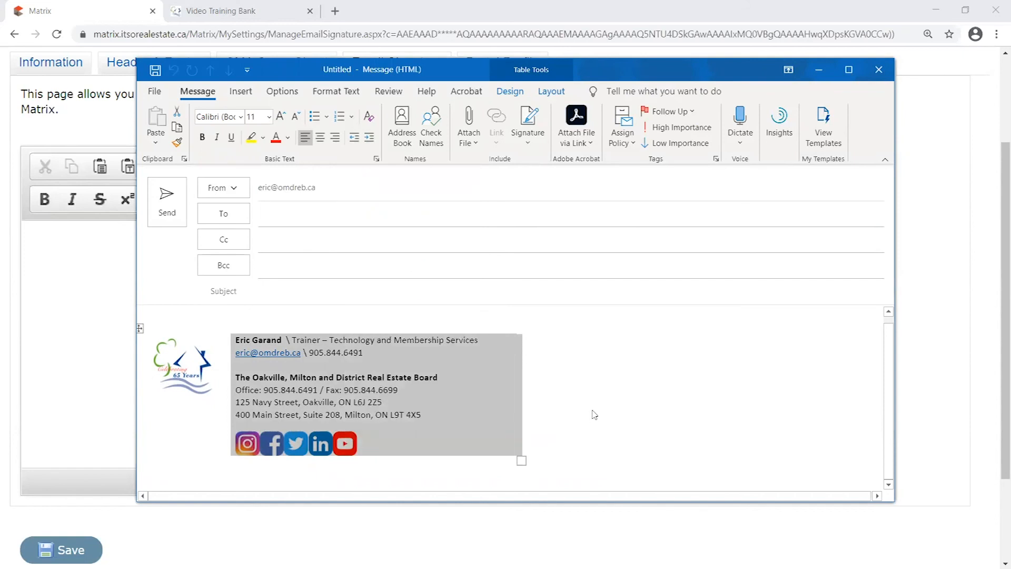
left_click(559, 436)
left_click_drag(545, 449, 428, 415)
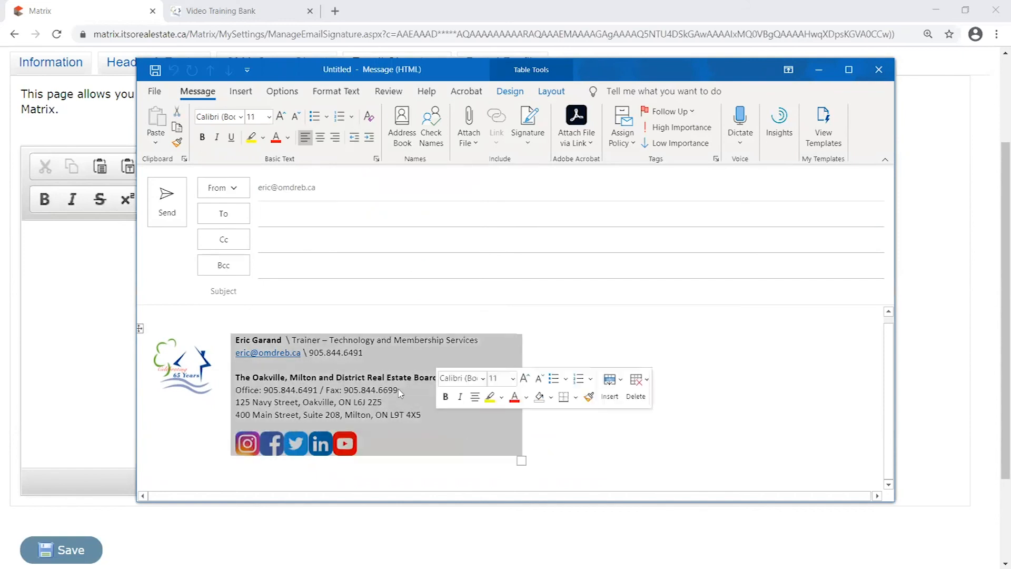
right_click(343, 371)
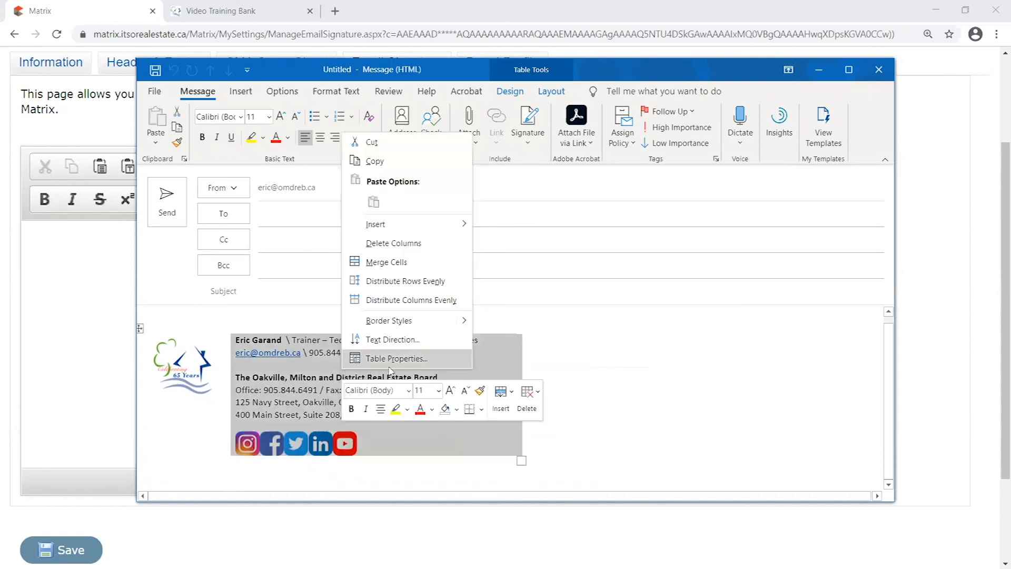
left_click(375, 161)
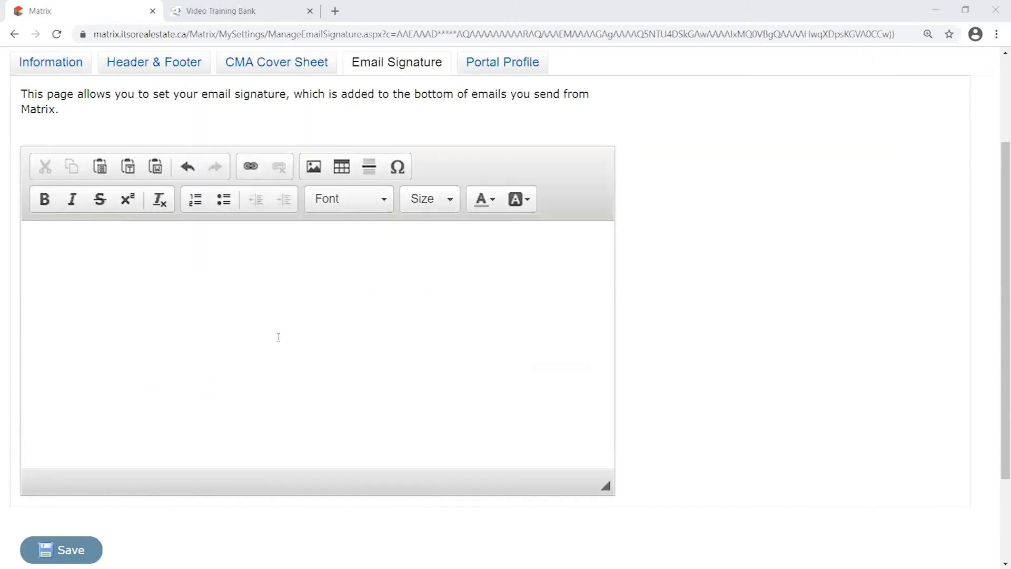
left_click(274, 316)
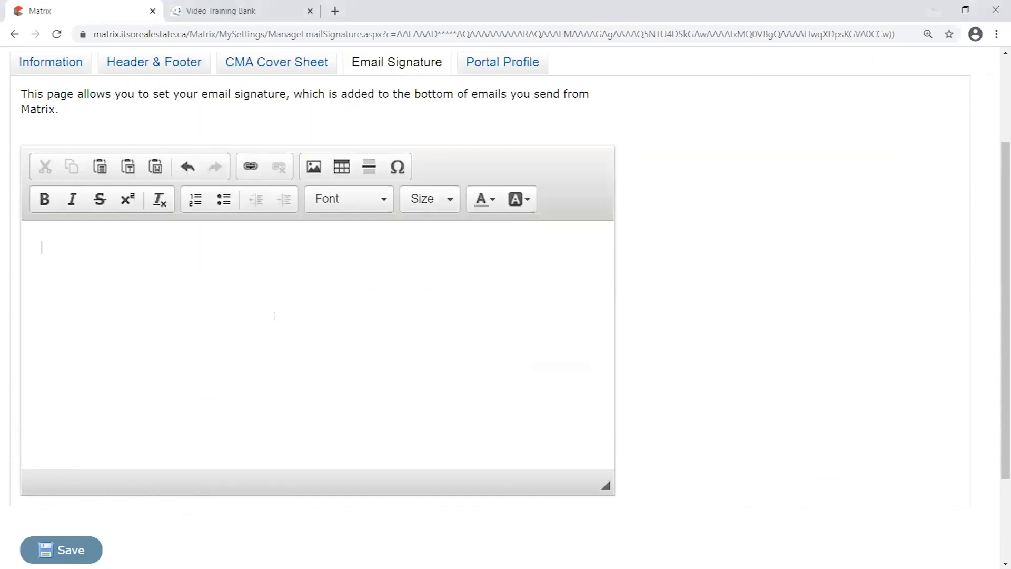
Paste the copied Outlook signature into the Matrix Email Signature editor
key("ctrl+v")
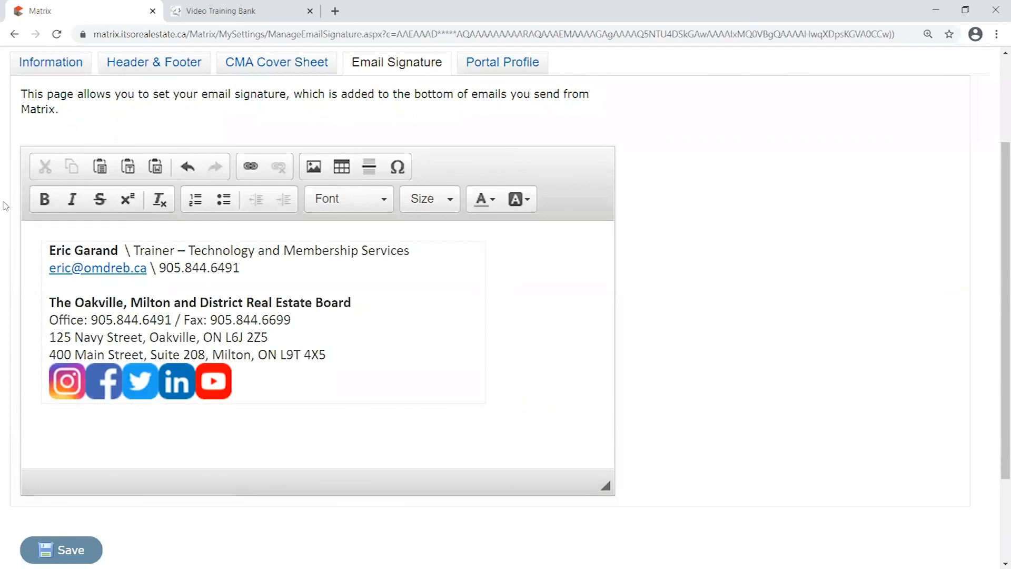
left_click_drag(140, 251, 410, 250)
left_click_drag(227, 269, 163, 268)
left_click_drag(97, 307, 232, 349)
left_click(452, 337)
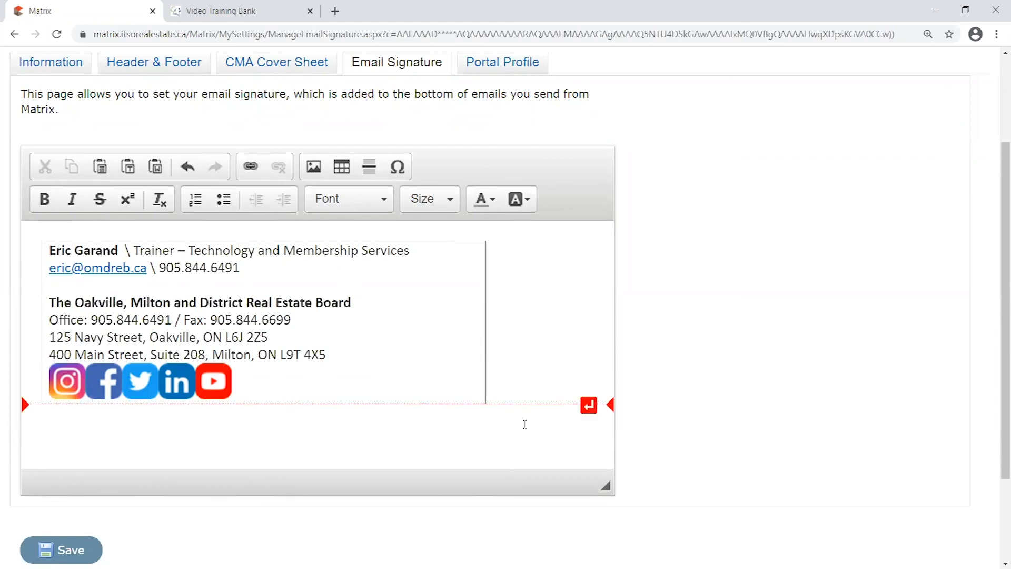
right_click(524, 311)
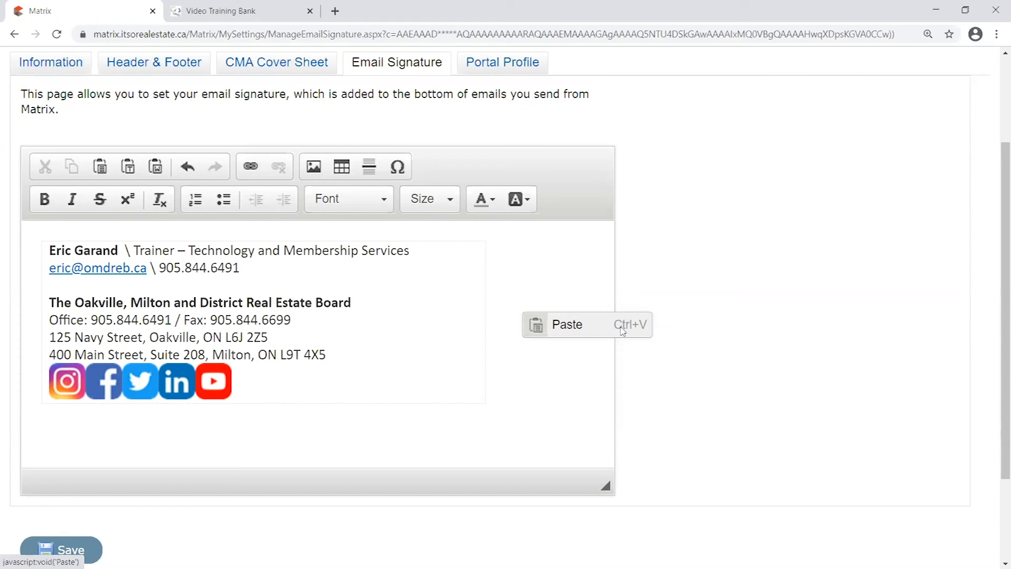
left_click(553, 374)
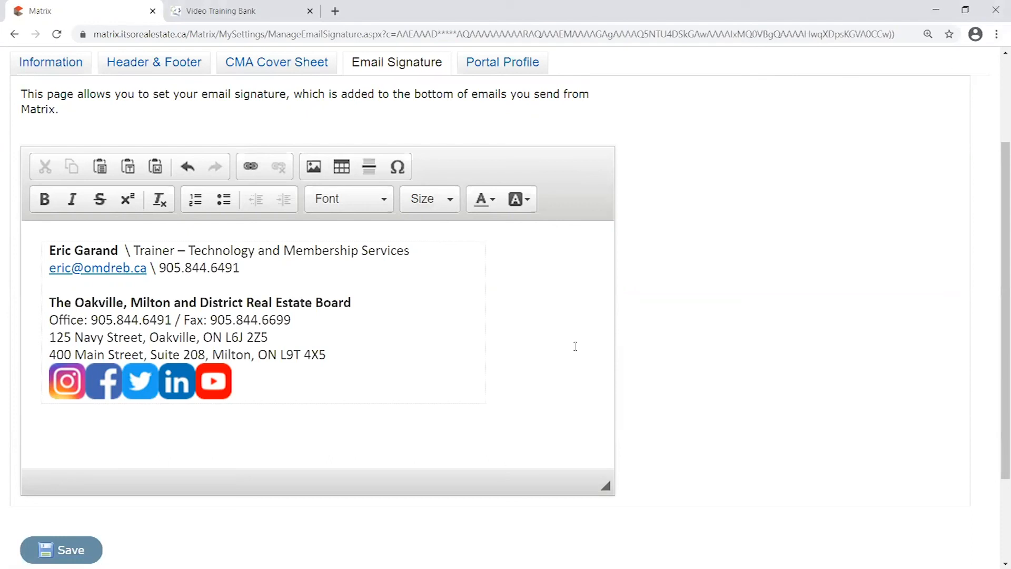
right_click(522, 335)
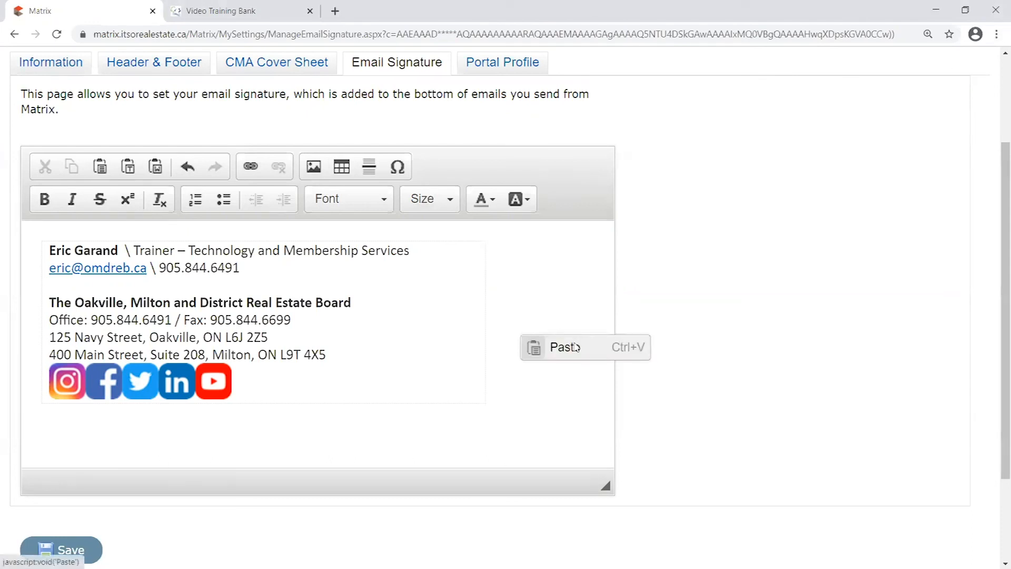
left_click(571, 352)
right_click(514, 349)
left_click(591, 362)
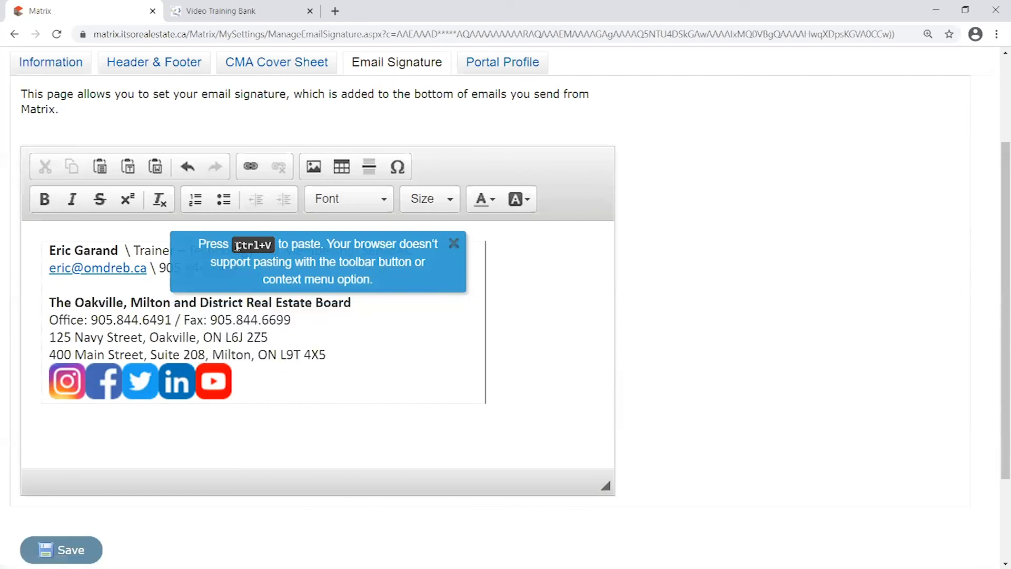
left_click(454, 243)
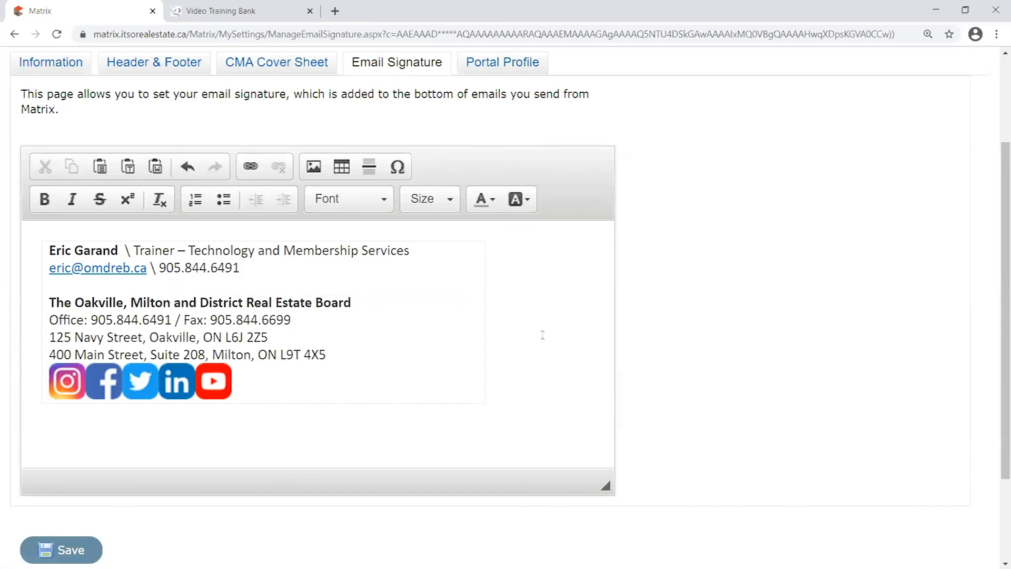
Save the email signature with its contact lines and five social icons
left_click_drag(520, 334, 523, 307)
left_click(522, 308)
left_click(90, 549)
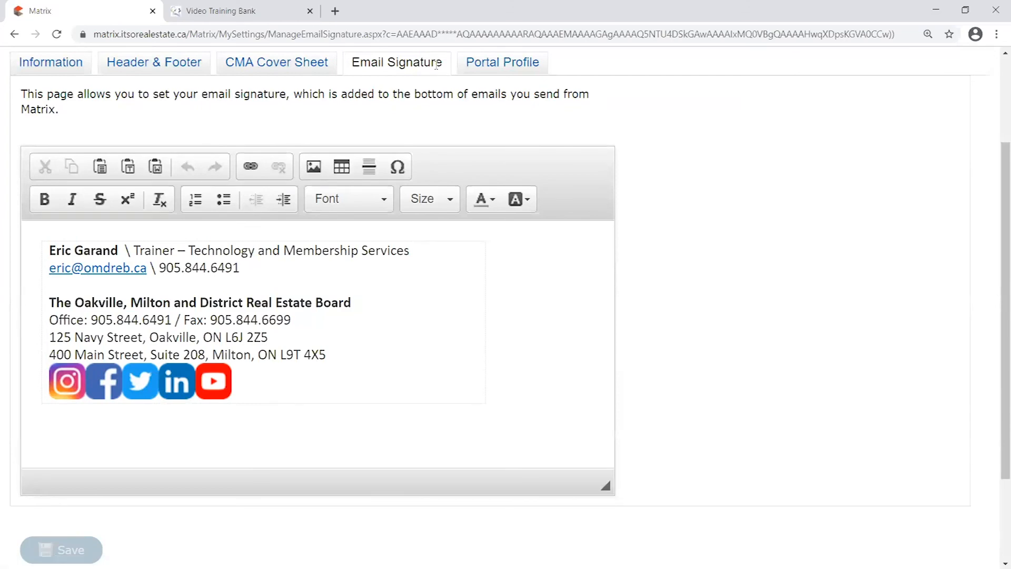
scroll(416, 179, "up", 2)
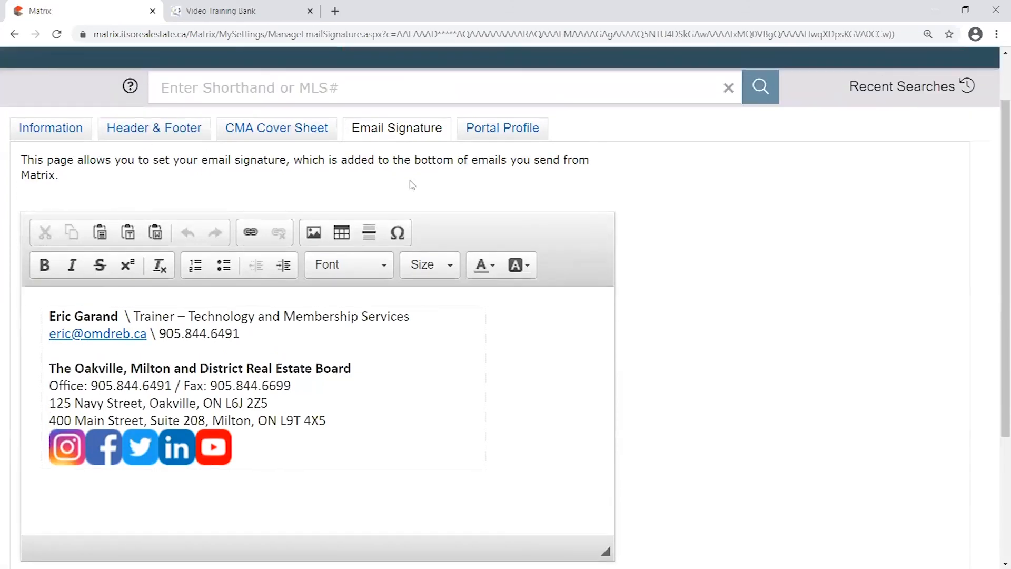
Rerun the recent search New Resi/MultiResi in Oakville from the Matrix home page
left_click(121, 100)
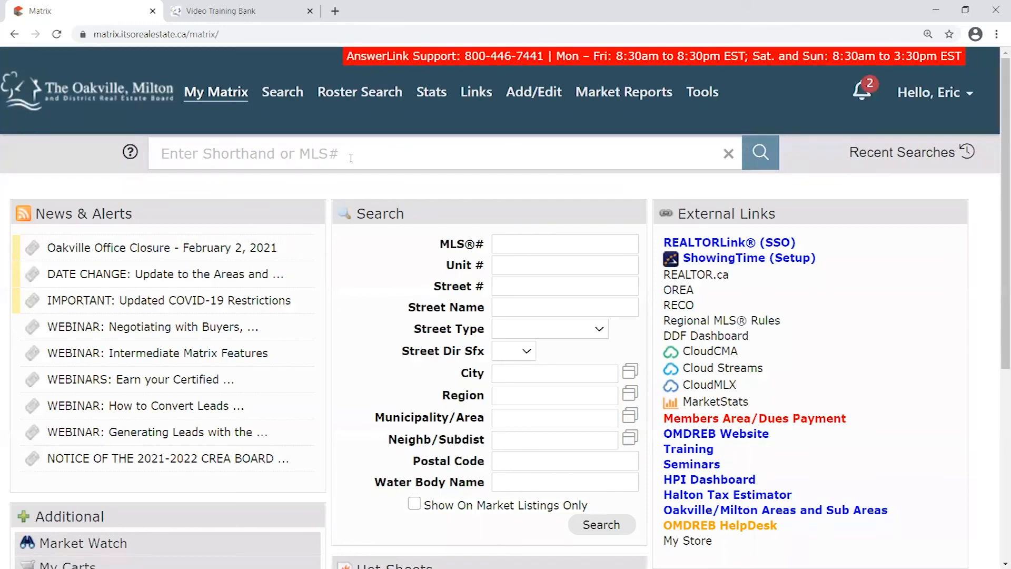
left_click(902, 156)
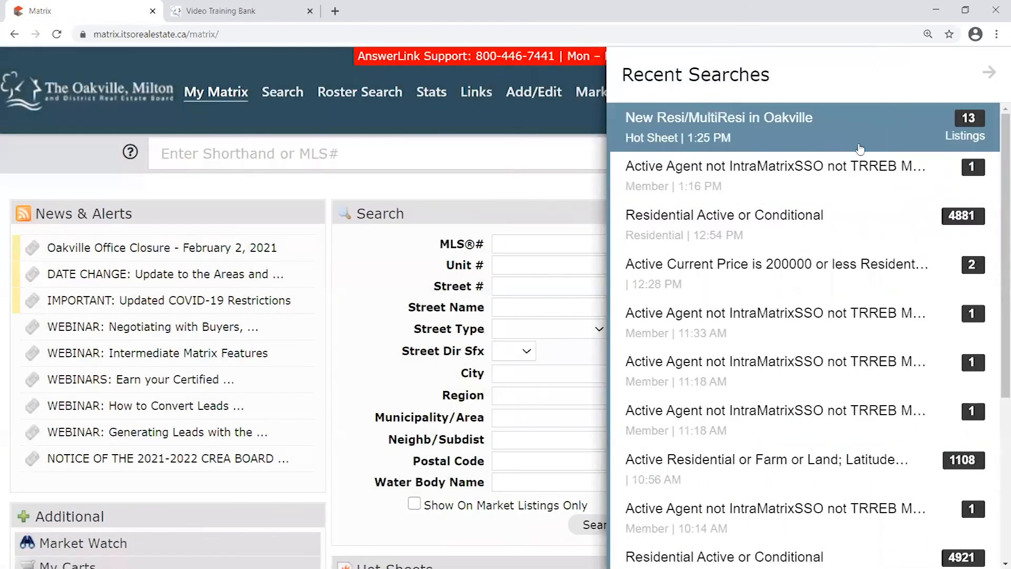
left_click(795, 136)
scroll(420, 318, "down", 4)
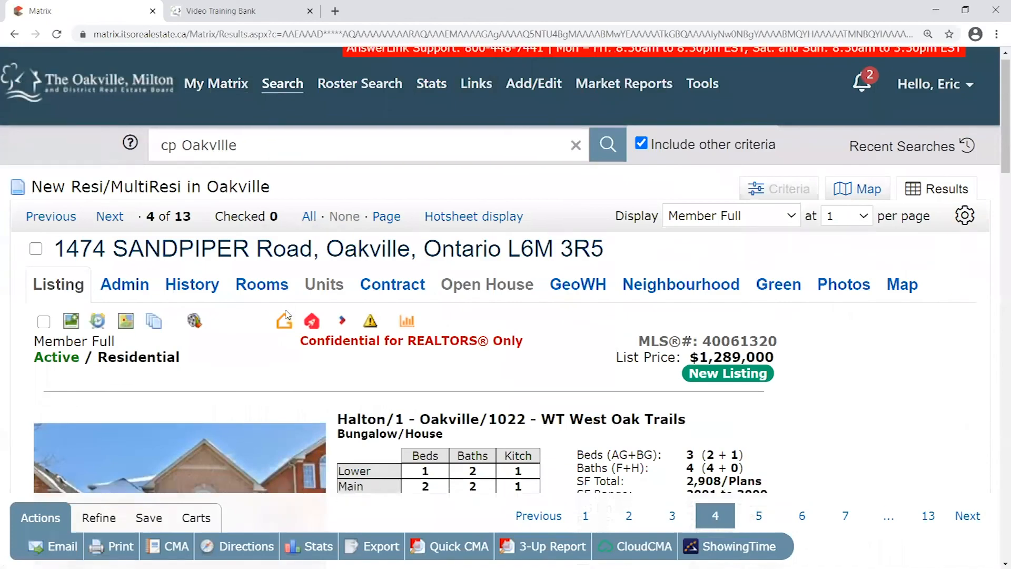
scroll(593, 506, "up", 1)
scroll(593, 505, "down", 1)
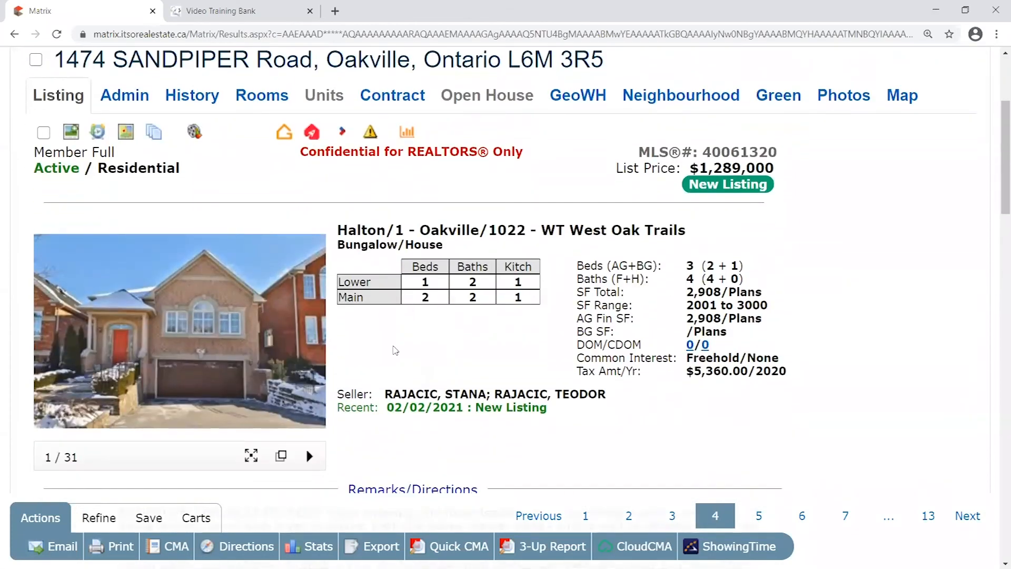
Start an email for the current listing and preview it as the recipient sees it
left_click(62, 547)
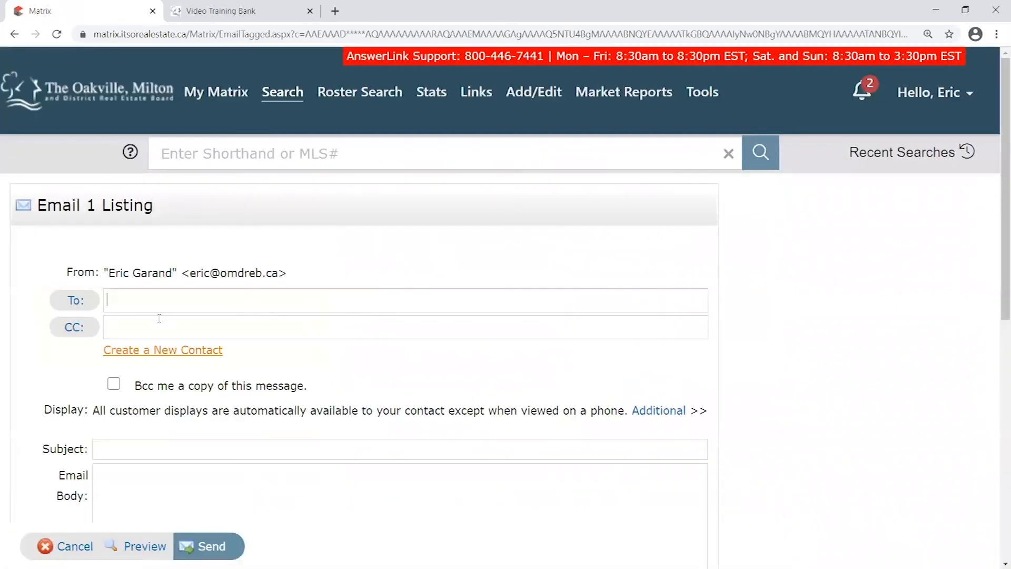
scroll(207, 263, "down", 5)
scroll(208, 264, "down", 3)
mouse_move(27, 258)
left_mouse_down()
mouse_move(182, 261)
mouse_move(368, 357)
mouse_move(378, 414)
left_mouse_up()
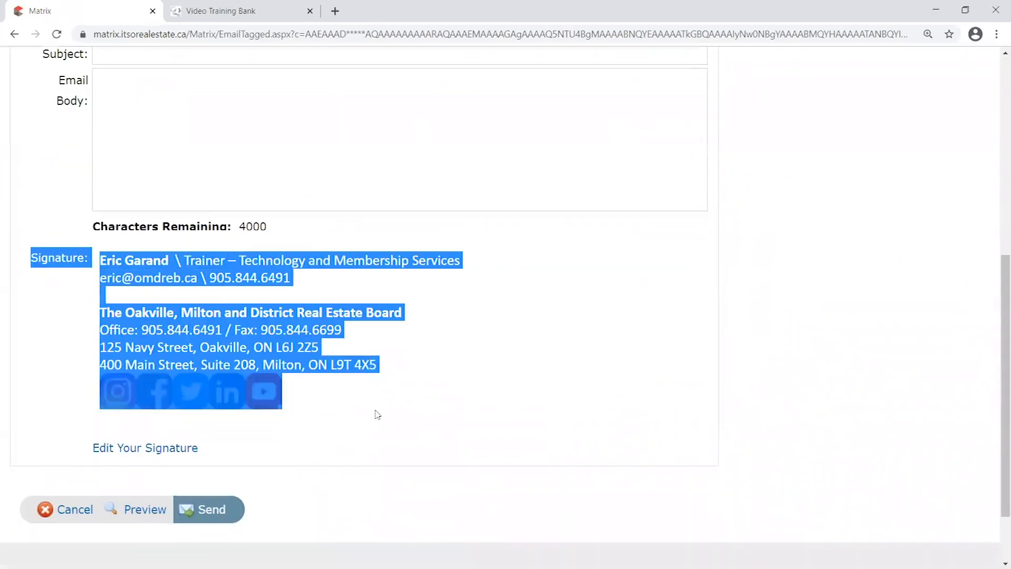
left_click(321, 399)
scroll(306, 342, "up", 4)
left_click(185, 384)
left_click(121, 250)
left_click(61, 356)
scroll(74, 366, "down", 4)
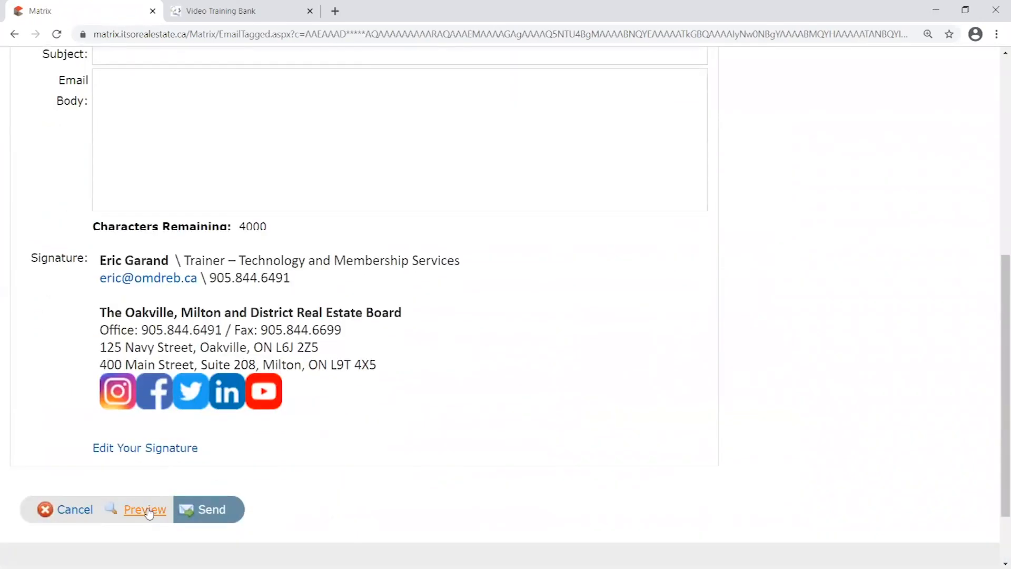
left_click(145, 510)
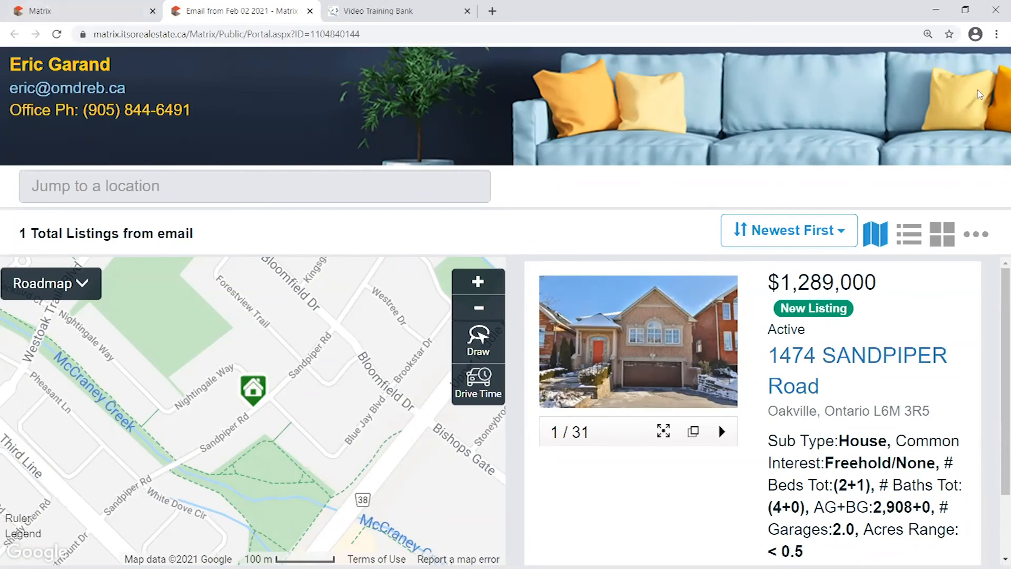
View the $1,289,000 listing's full details in the preview, then close the preview tab
left_click(845, 365)
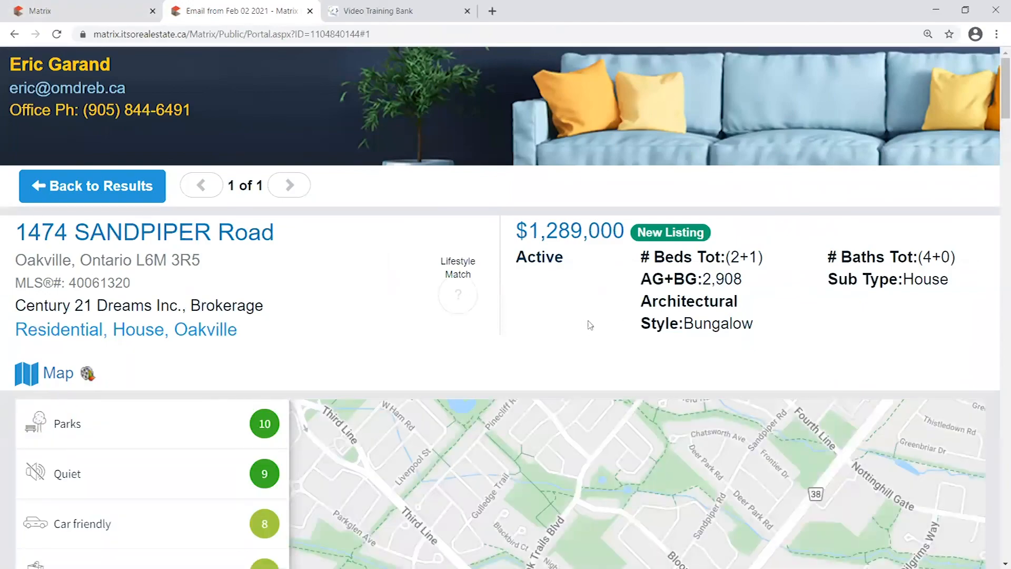
scroll(284, 271, "down", 10)
scroll(404, 306, "up", 3)
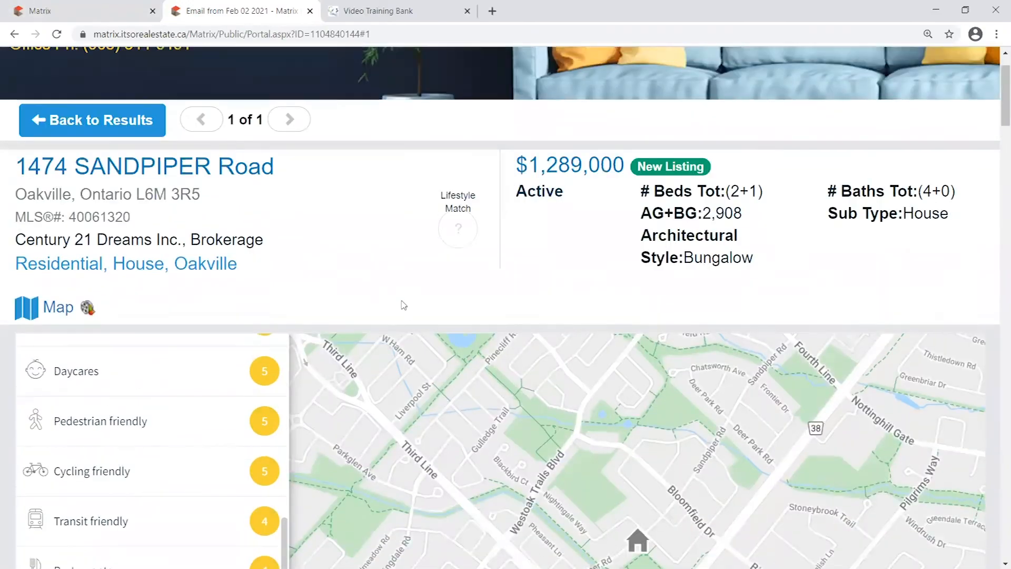
scroll(404, 305, "down", 10)
scroll(413, 322, "up", 12)
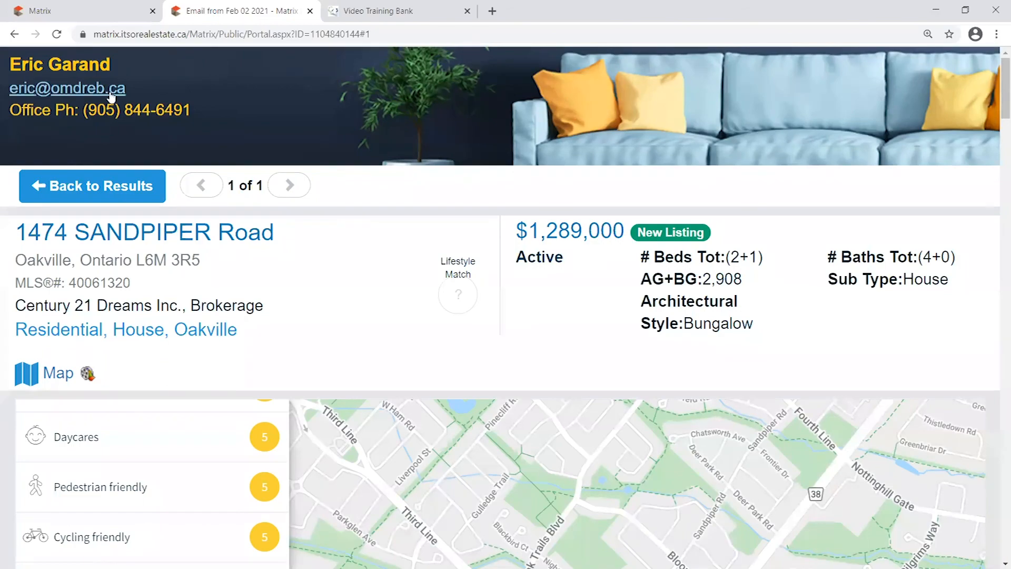
left_click(310, 11)
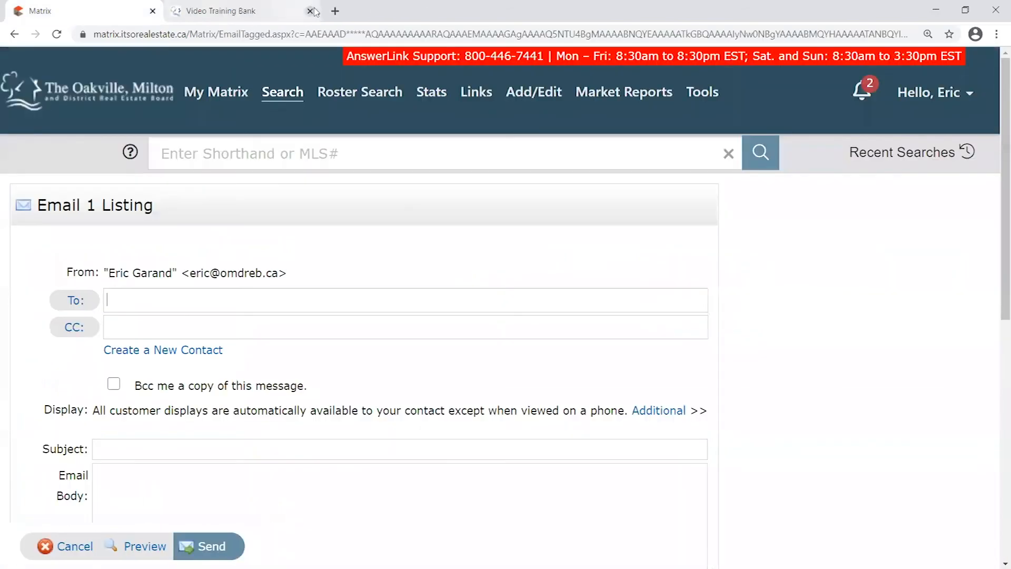
left_click(215, 20)
left_click(309, 11)
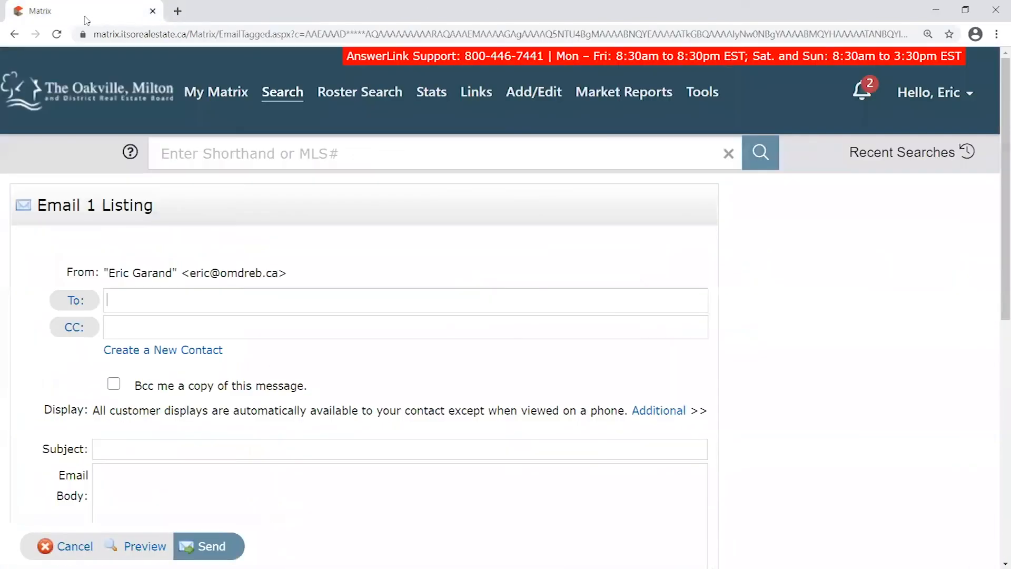
left_click(133, 92)
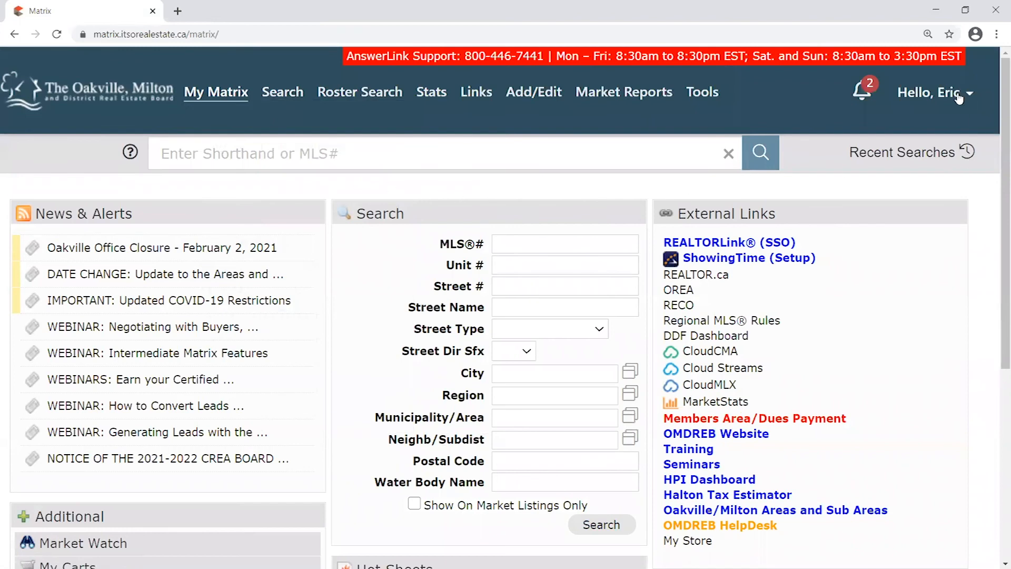
mouse_move(948, 93)
left_click(913, 150)
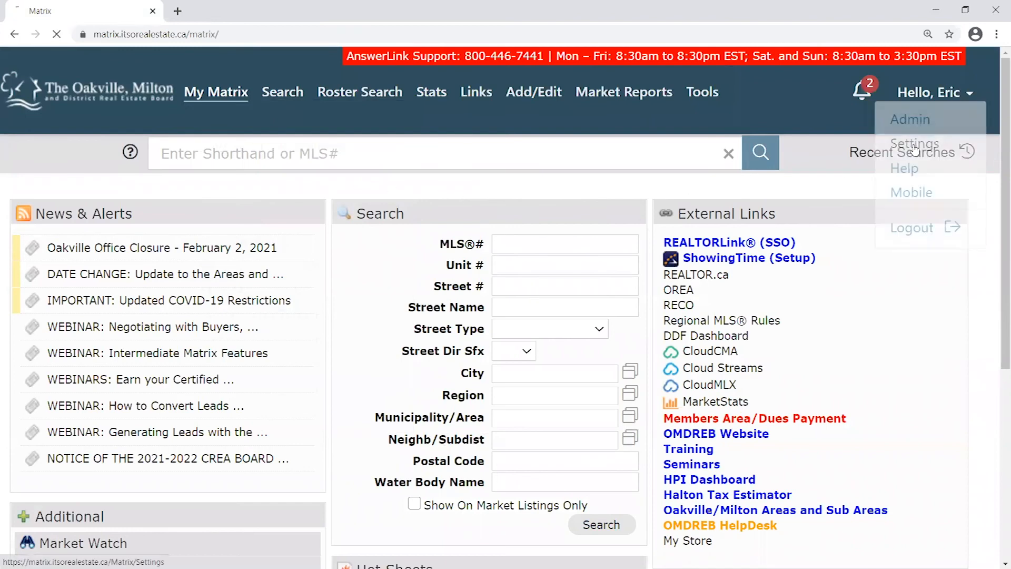
left_click(161, 286)
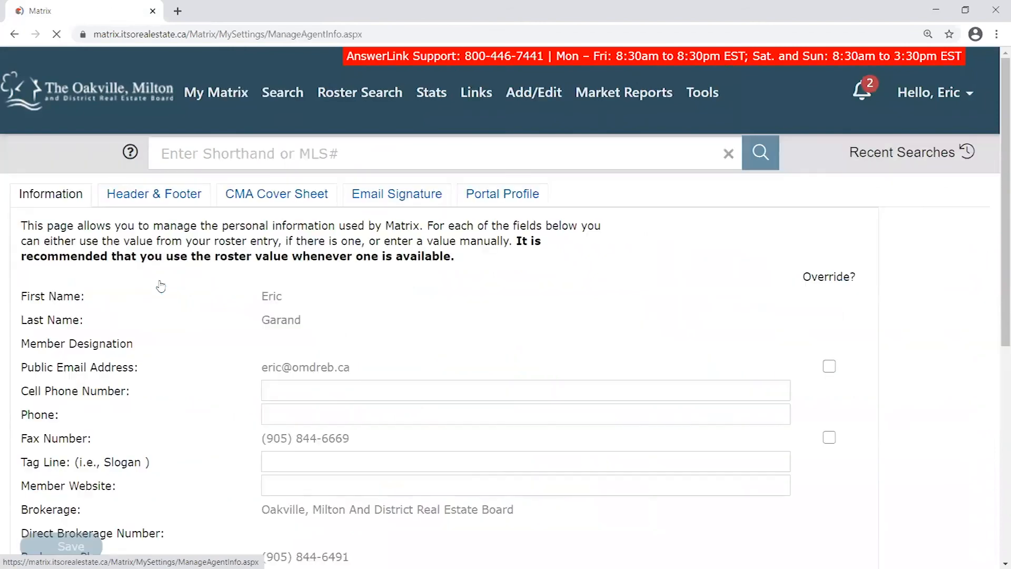
left_click(402, 195)
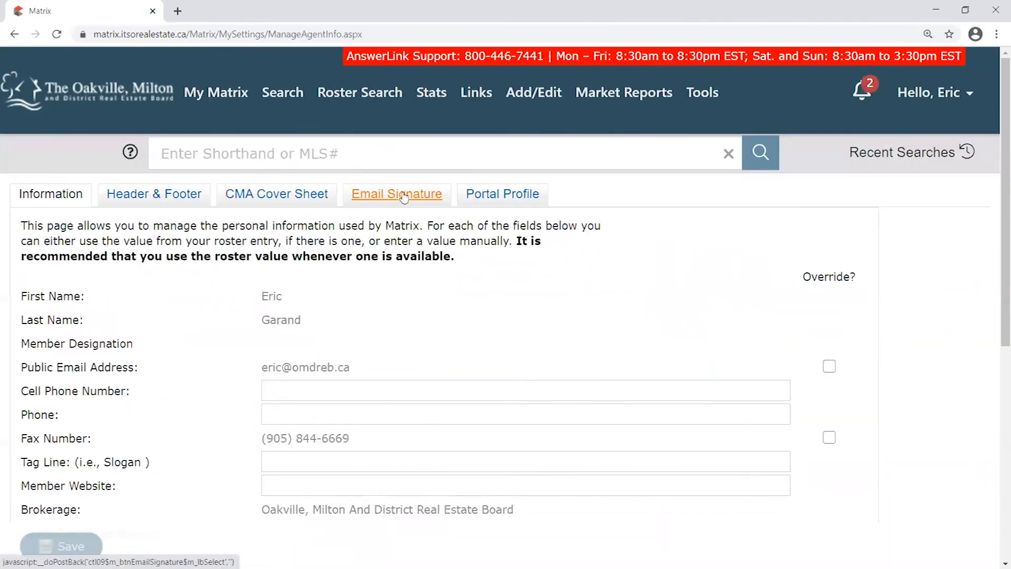
scroll(697, 299, "down", 2)
scroll(697, 300, "down", 2)
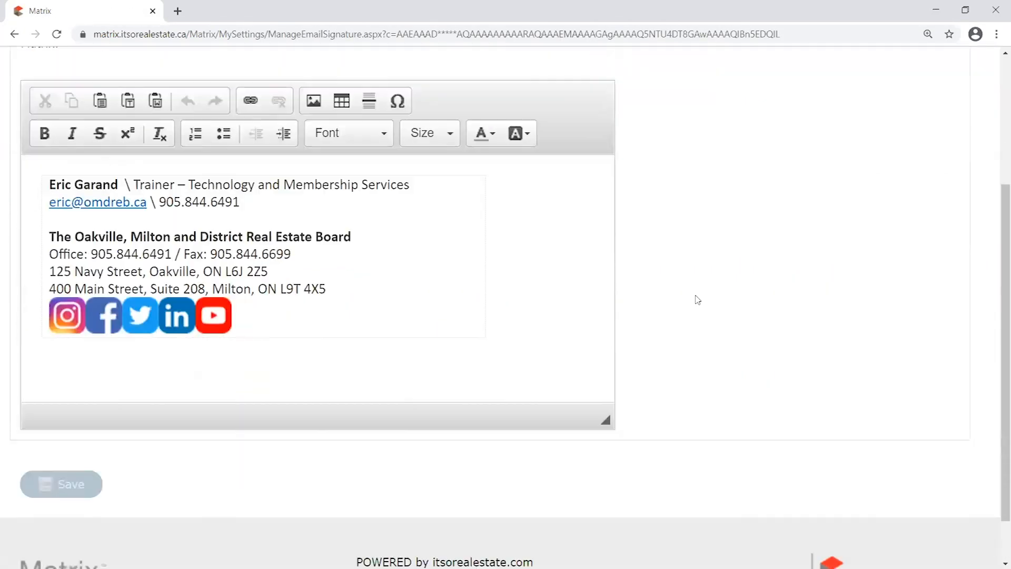
scroll(698, 299, "up", 1)
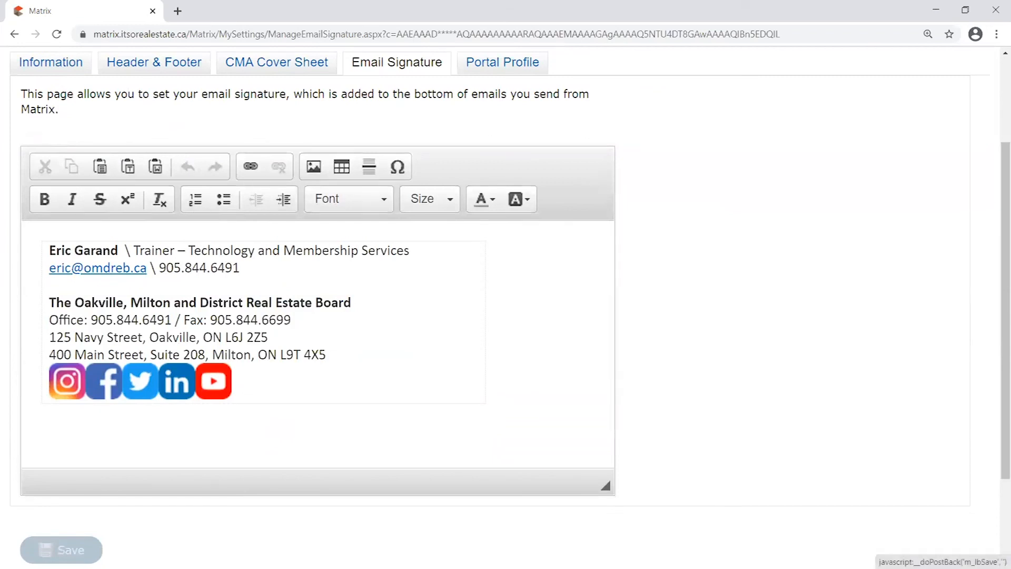
scroll(708, 400, "up", 1)
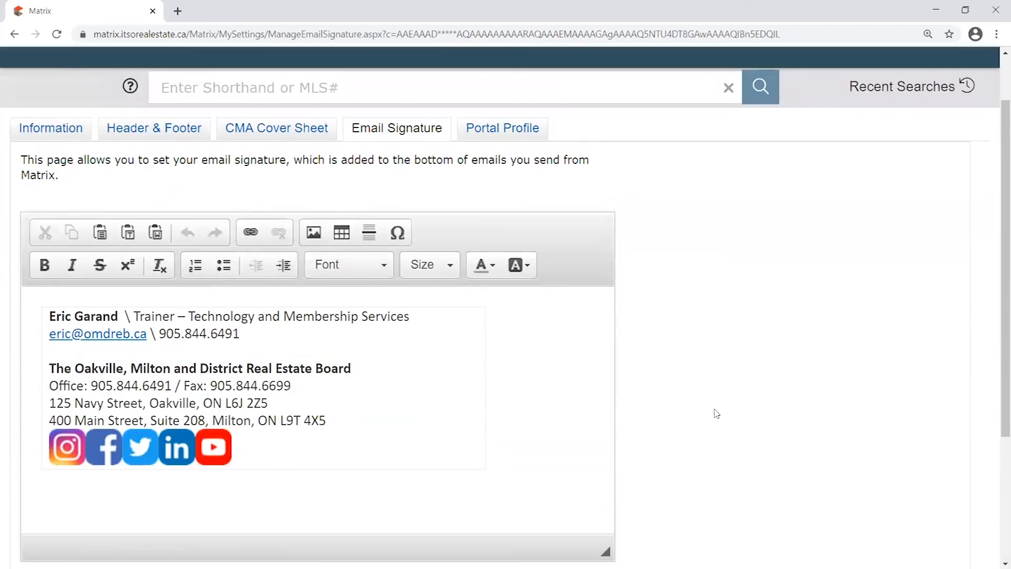
scroll(727, 417, "up", 1)
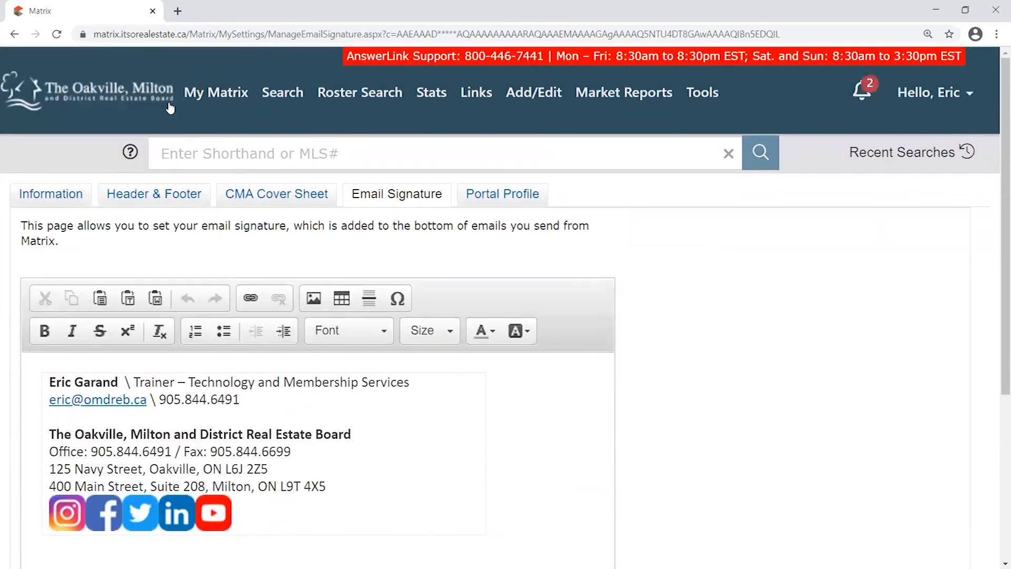
left_click(120, 97)
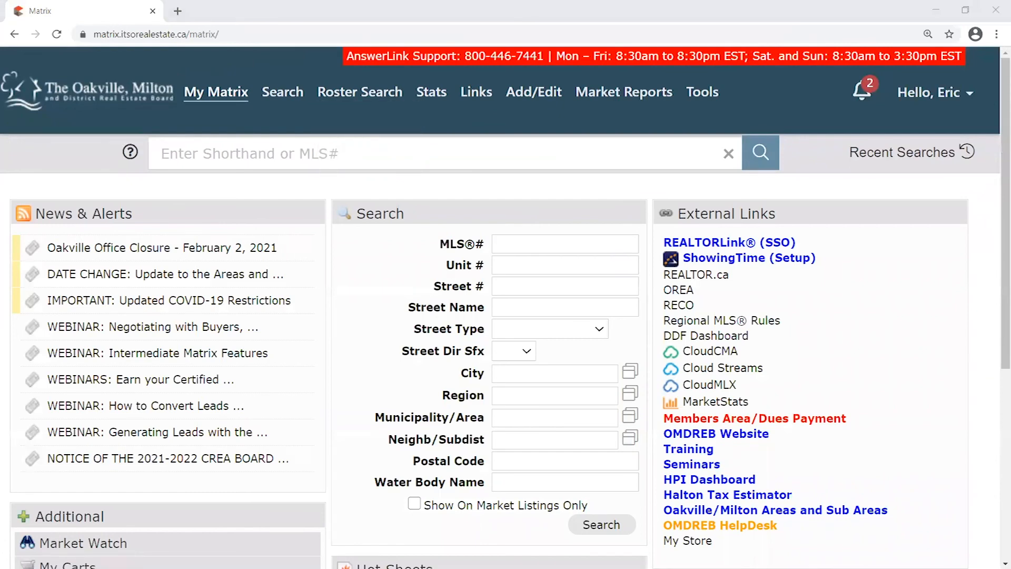
left_click(327, 186)
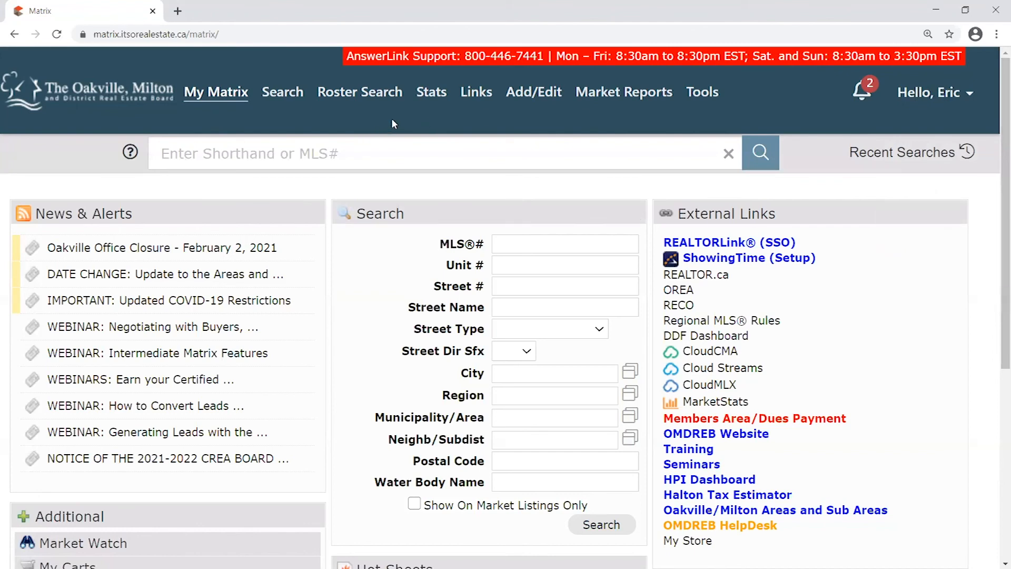
mouse_move(945, 92)
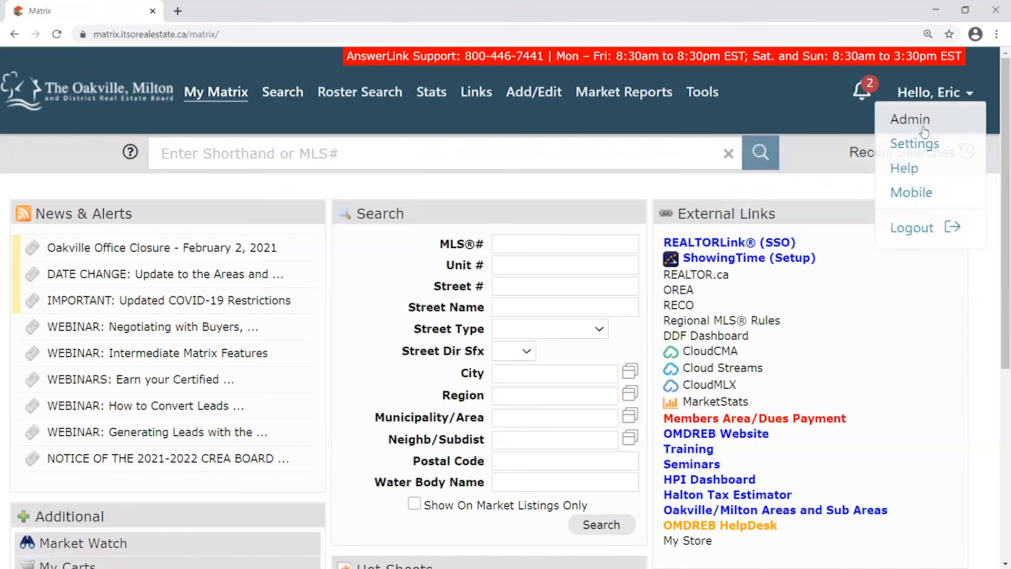
left_click(914, 144)
left_click(146, 272)
scroll(388, 309, "down", 1)
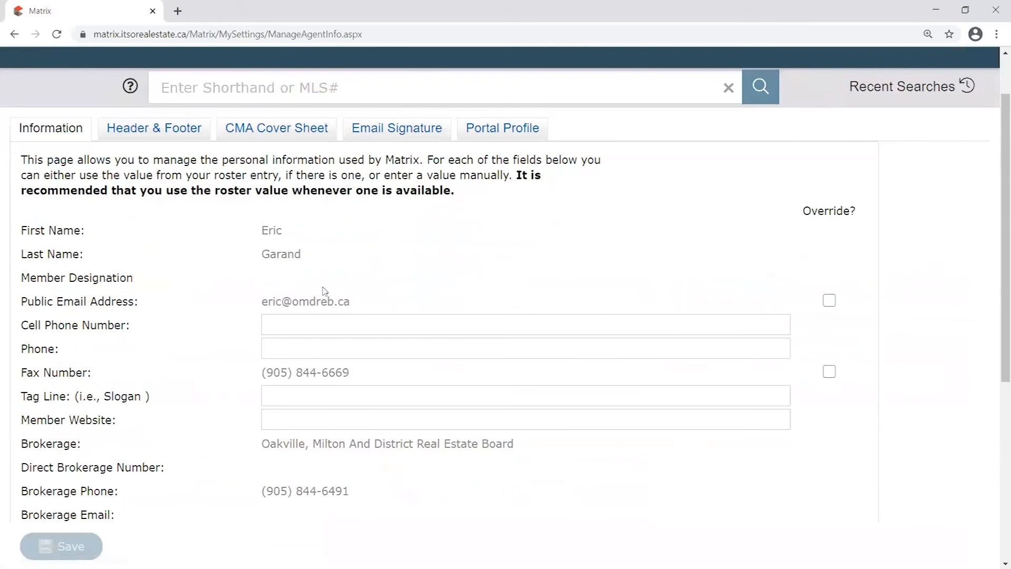
left_click_drag(262, 301, 350, 300)
left_click(361, 301)
left_click_drag(262, 301, 368, 302)
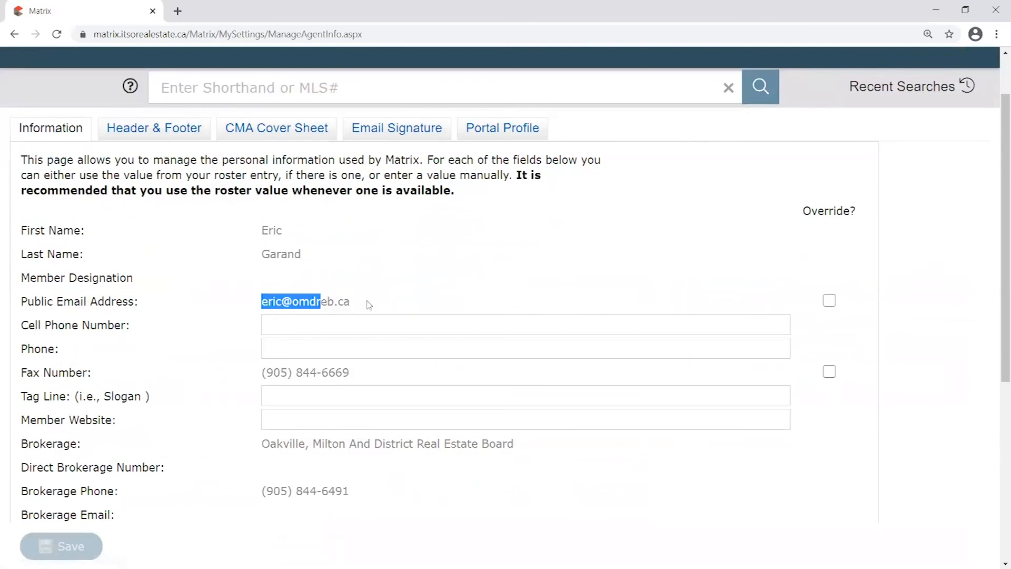
left_click(368, 302)
left_click_drag(262, 301, 372, 309)
left_click(371, 306)
scroll(361, 316, "up", 2)
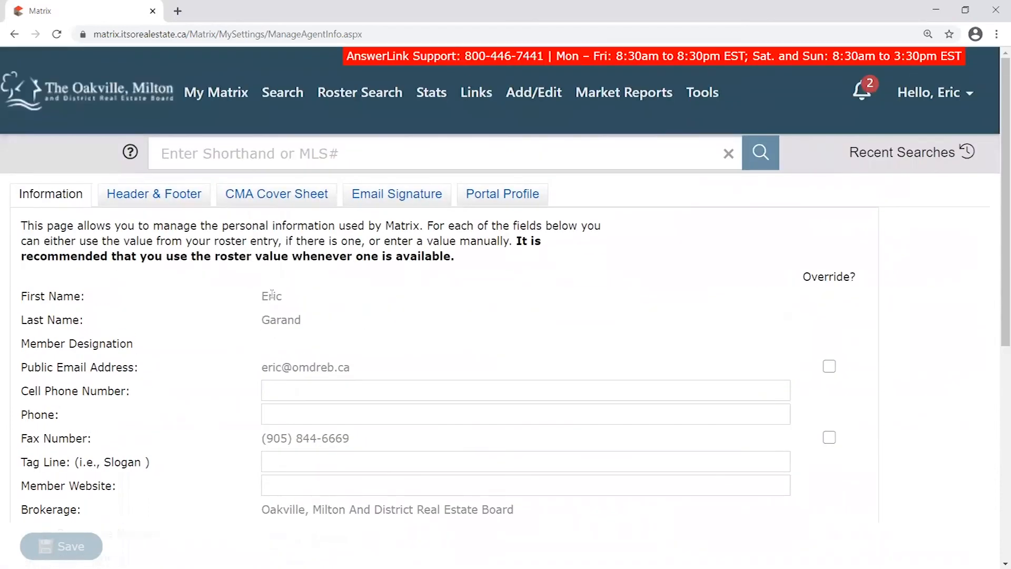
left_click_drag(263, 293, 368, 363)
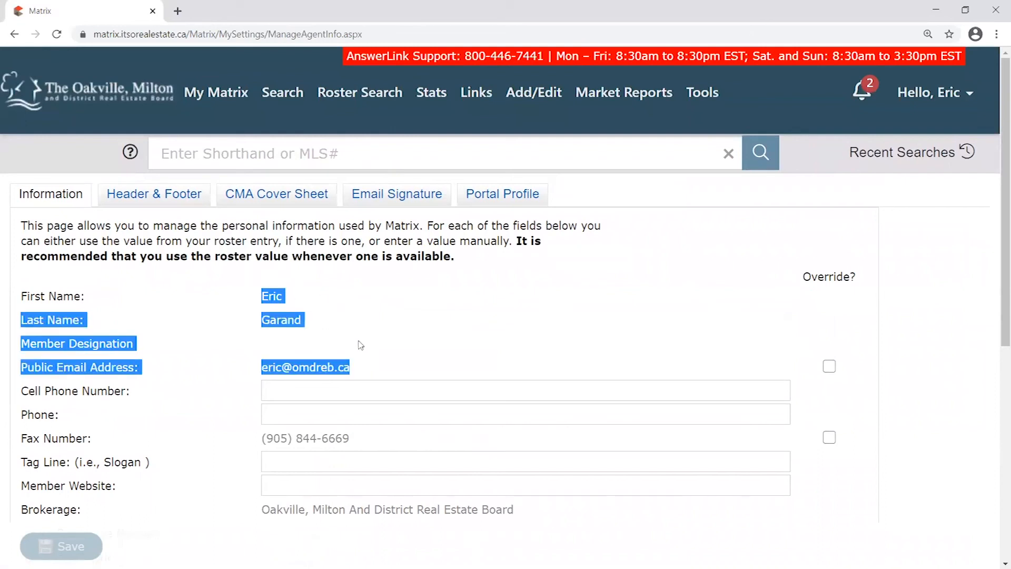
left_click(289, 348)
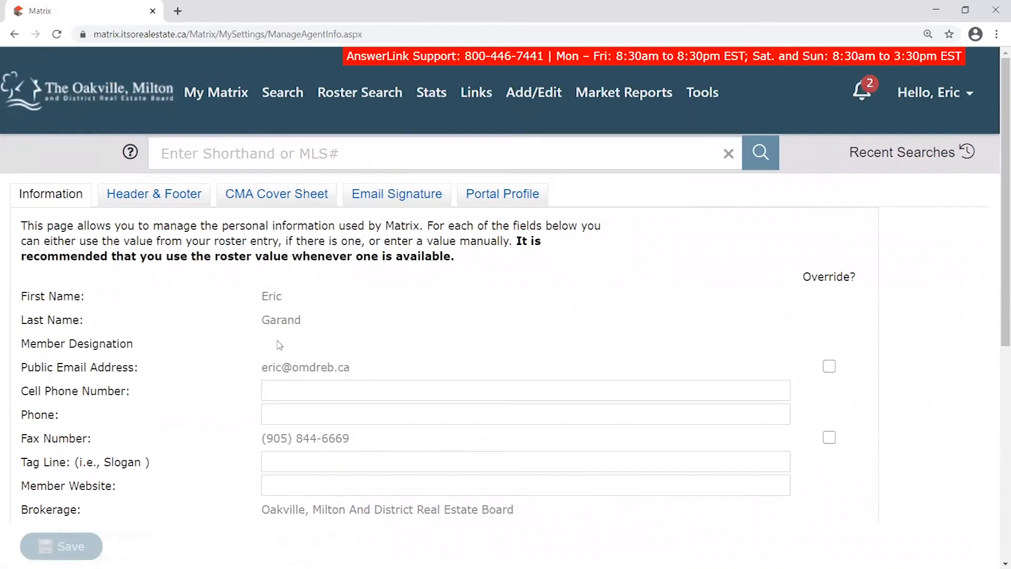
left_click(134, 94)
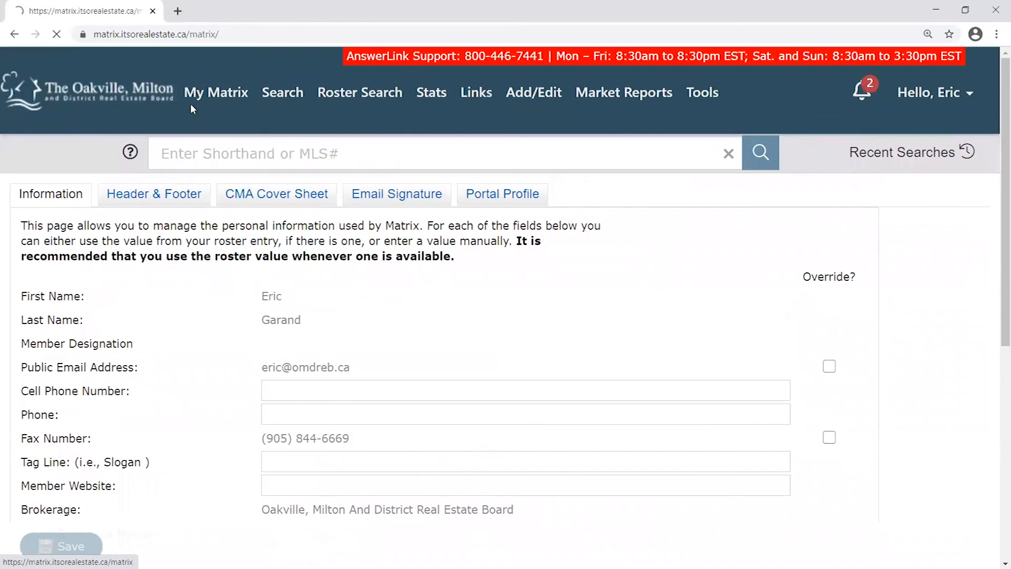
left_click(748, 418)
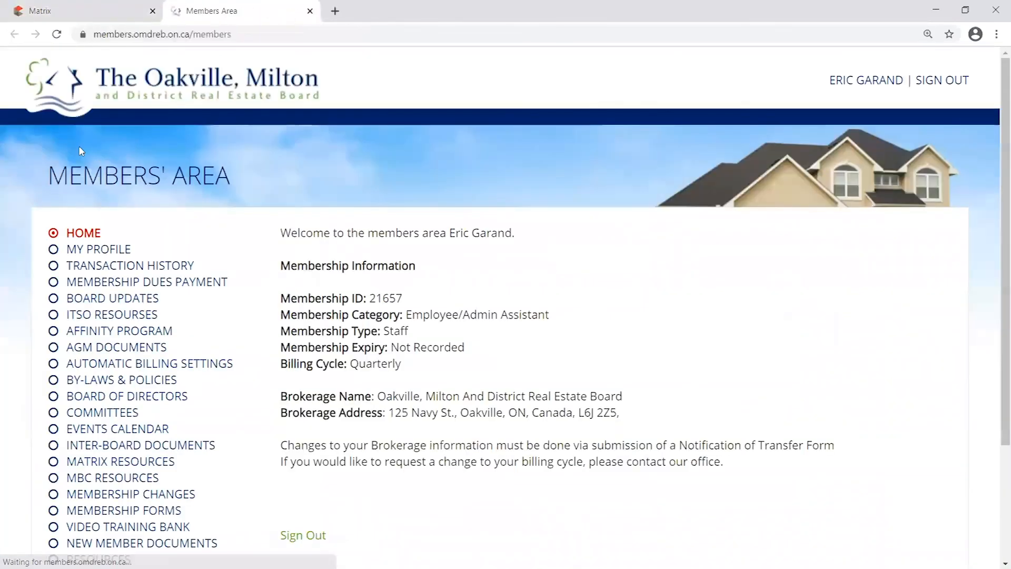
left_click(117, 247)
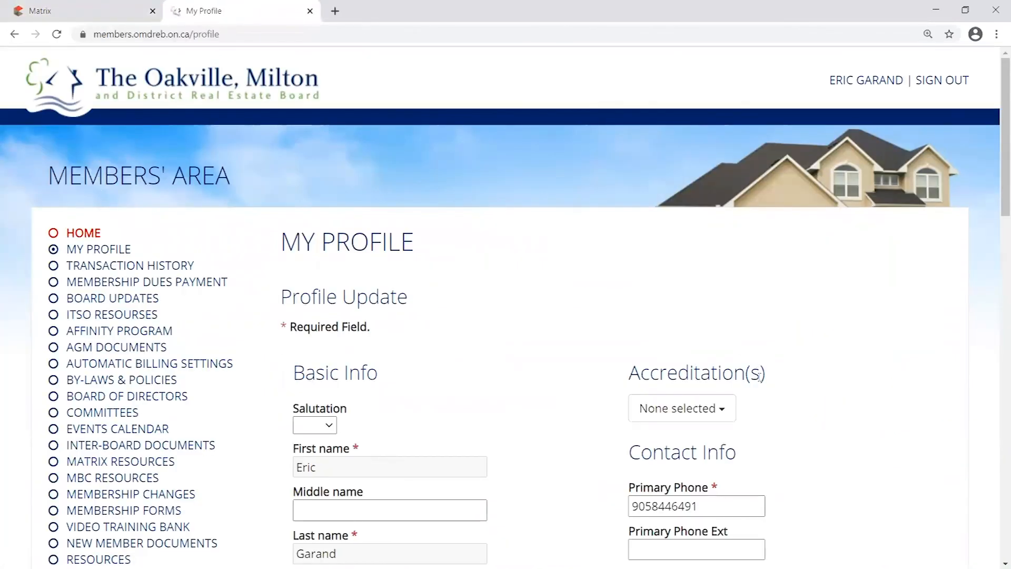
scroll(758, 384, "down", 4)
scroll(804, 413, "up", 4)
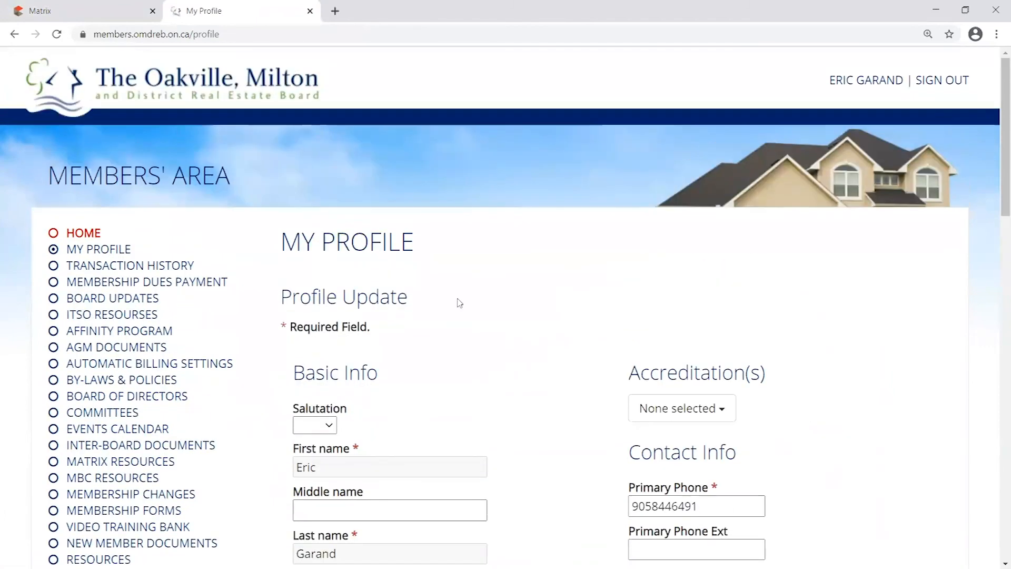
left_click(310, 10)
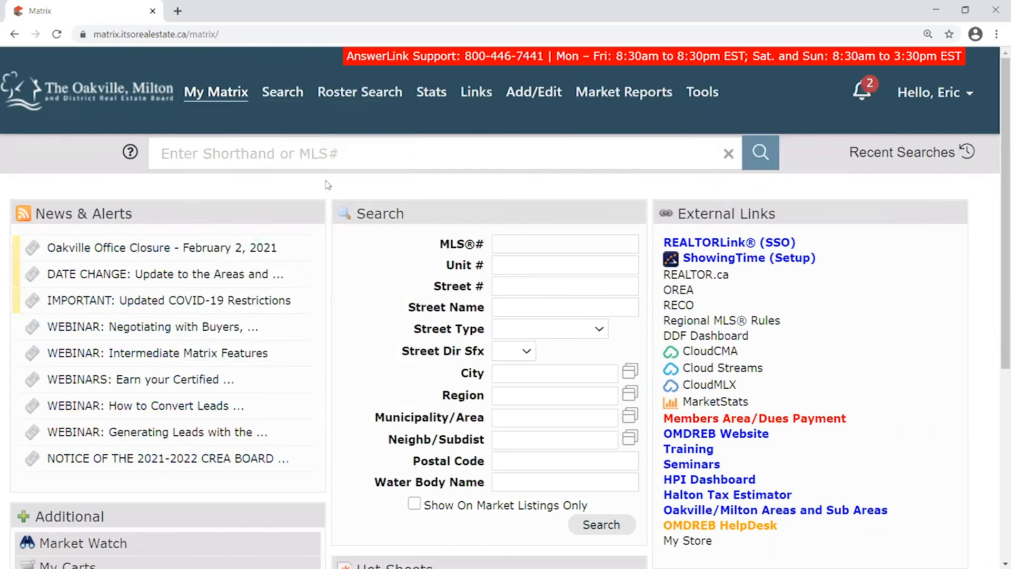
mouse_move(955, 98)
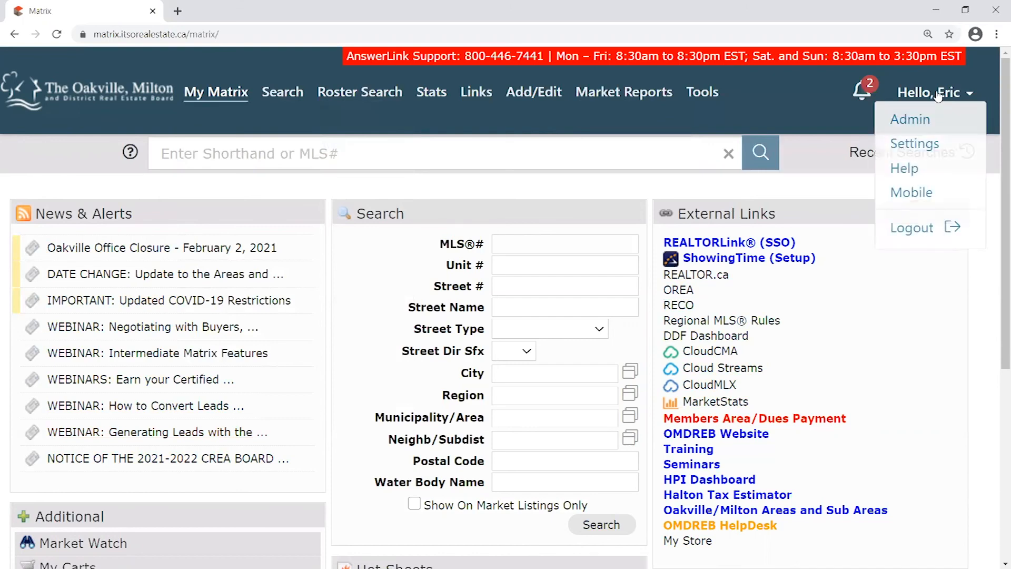
left_click(958, 96)
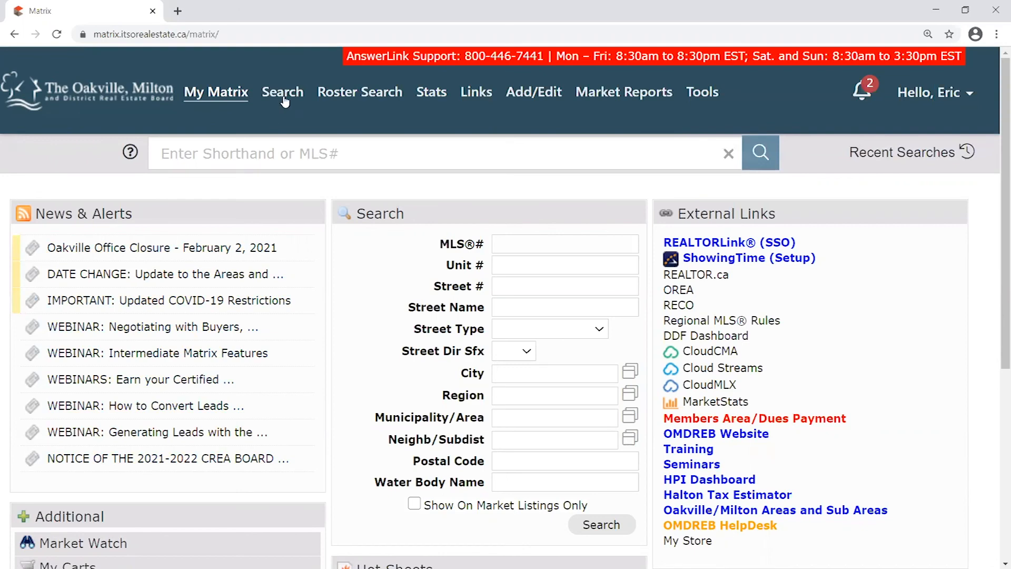
mouse_move(287, 98)
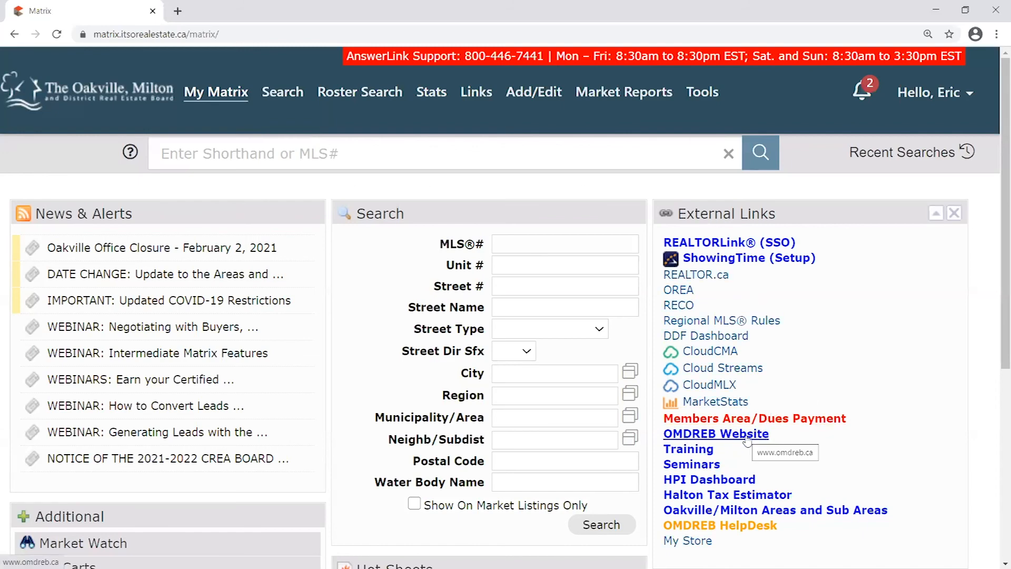
mouse_move(538, 94)
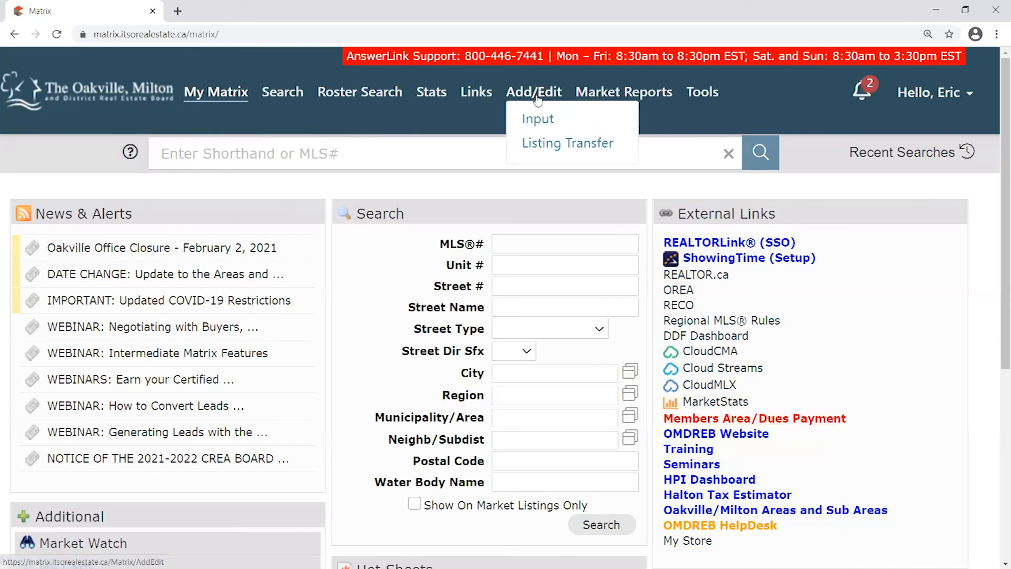
left_click(548, 124)
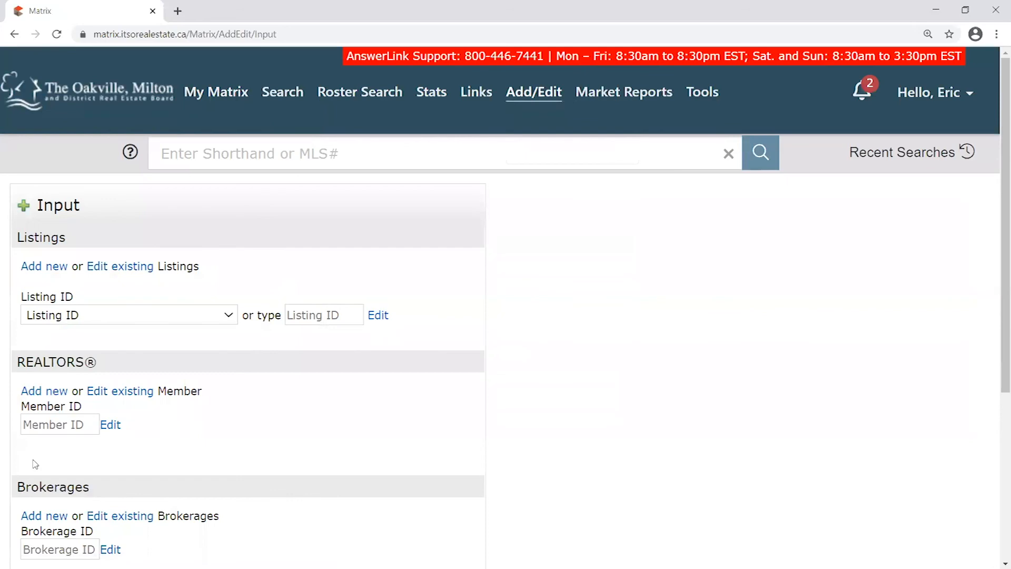
left_click(232, 93)
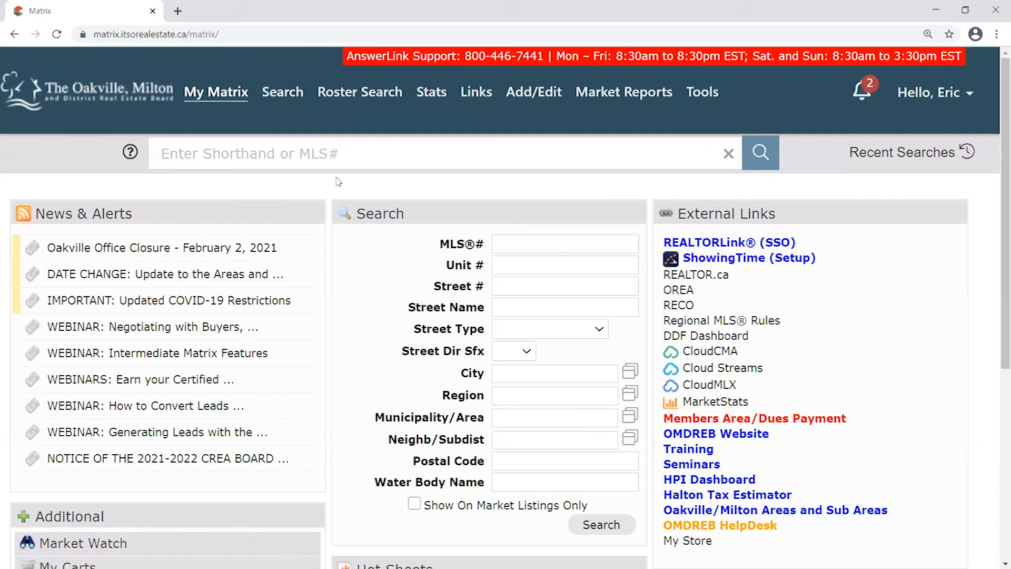
left_click_drag(787, 219, 814, 219)
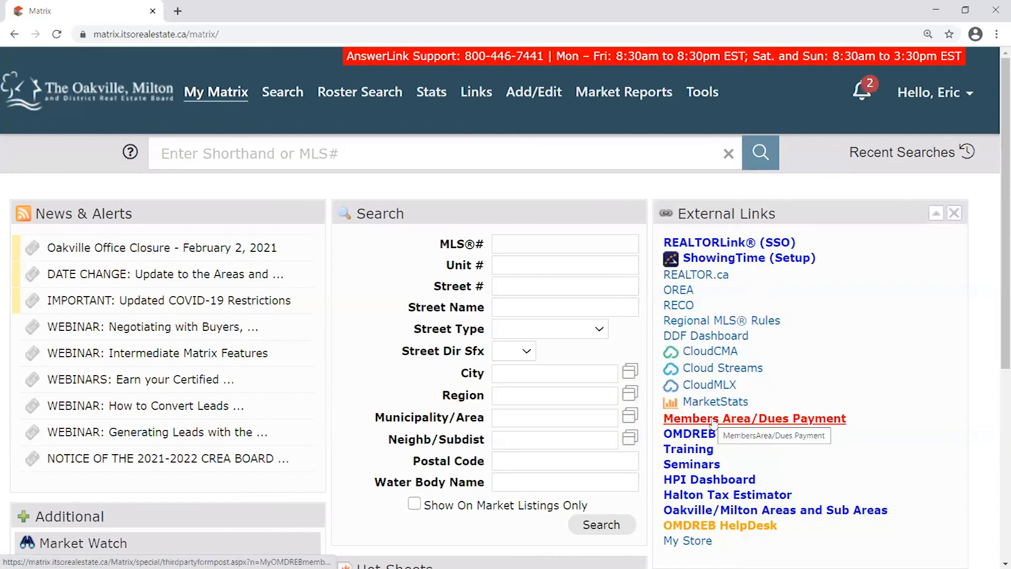
Sign in to the omdreb.ca members' area with the member user ID and password
left_click(178, 11)
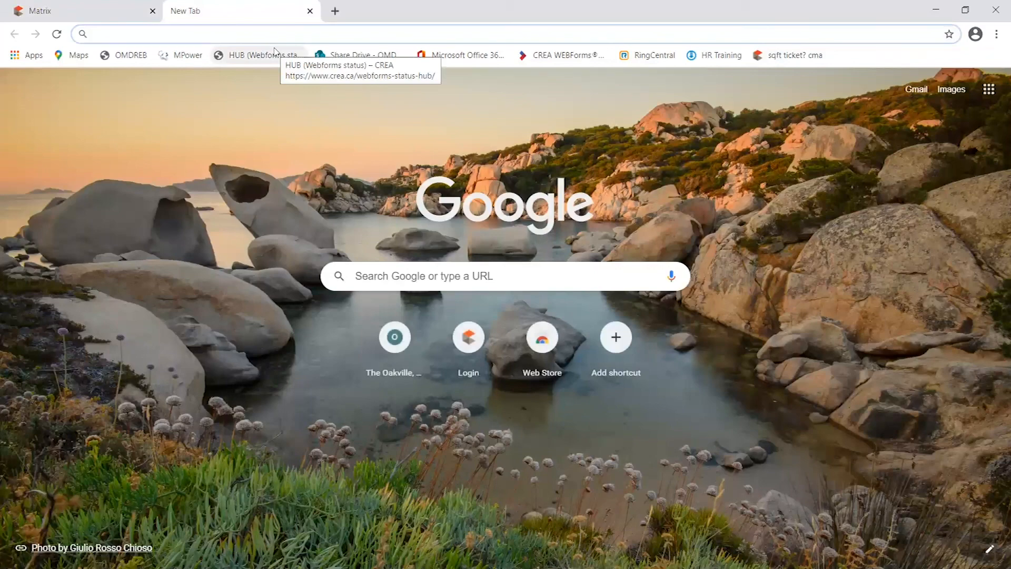
type("om")
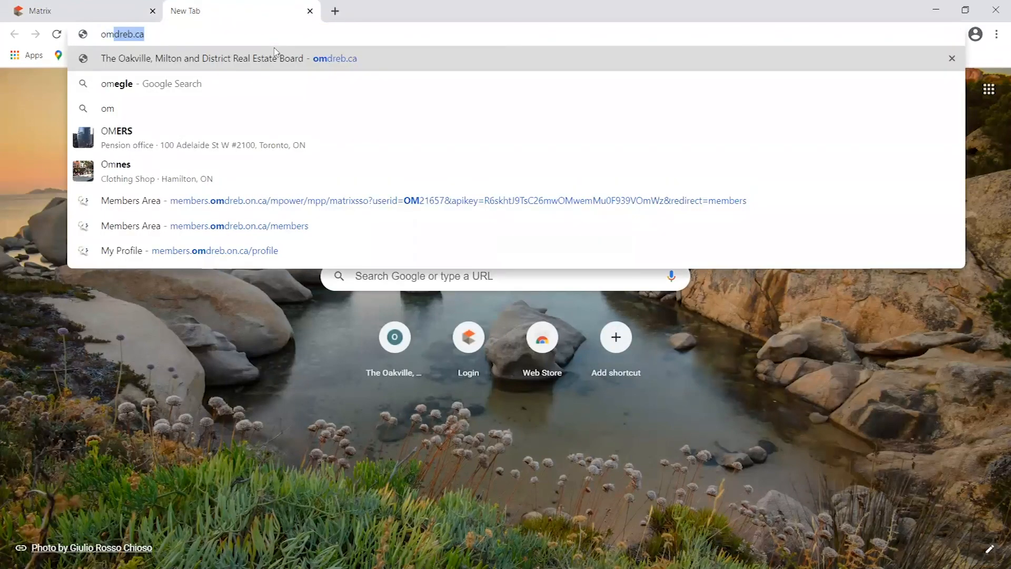
key("Return")
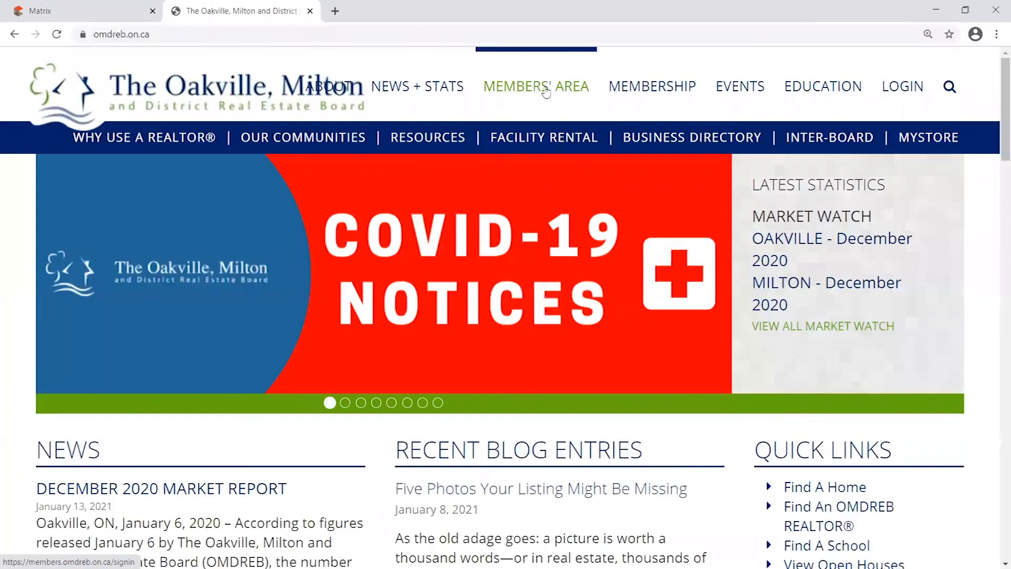
left_click(541, 86)
left_click(583, 303)
type("om21657")
key("Tab")
type("••••••••••")
key("Return")
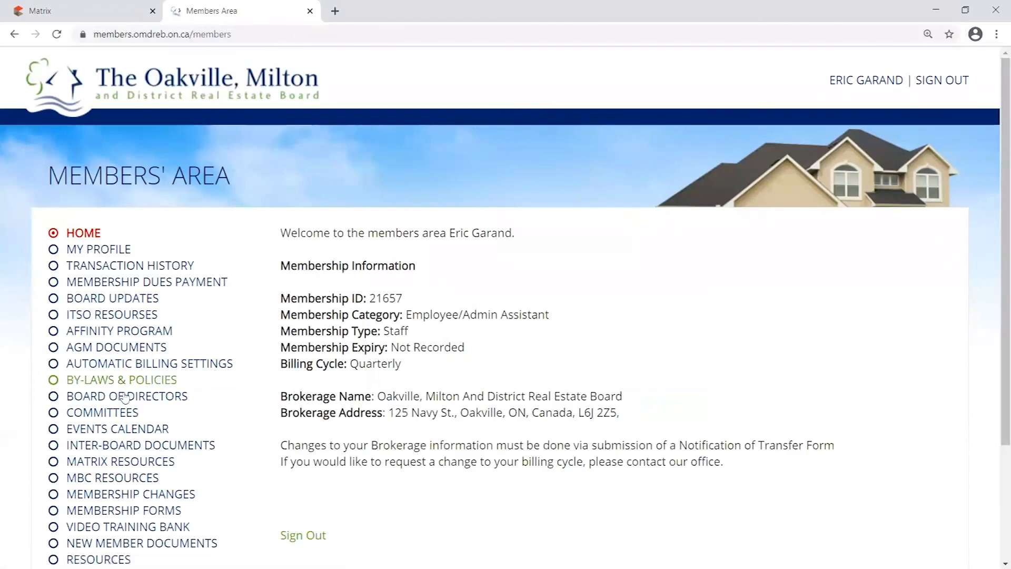
Browse the Video Training Bank's ITSORealEstate.ca webinar titles, then close that tab
scroll(84, 344, "down", 2)
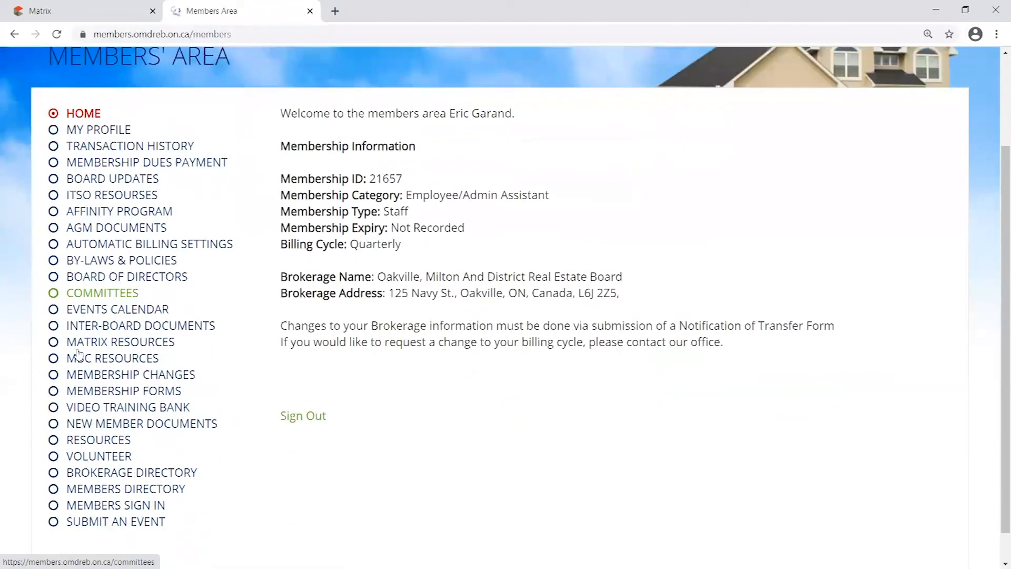
scroll(83, 343, "down", 1)
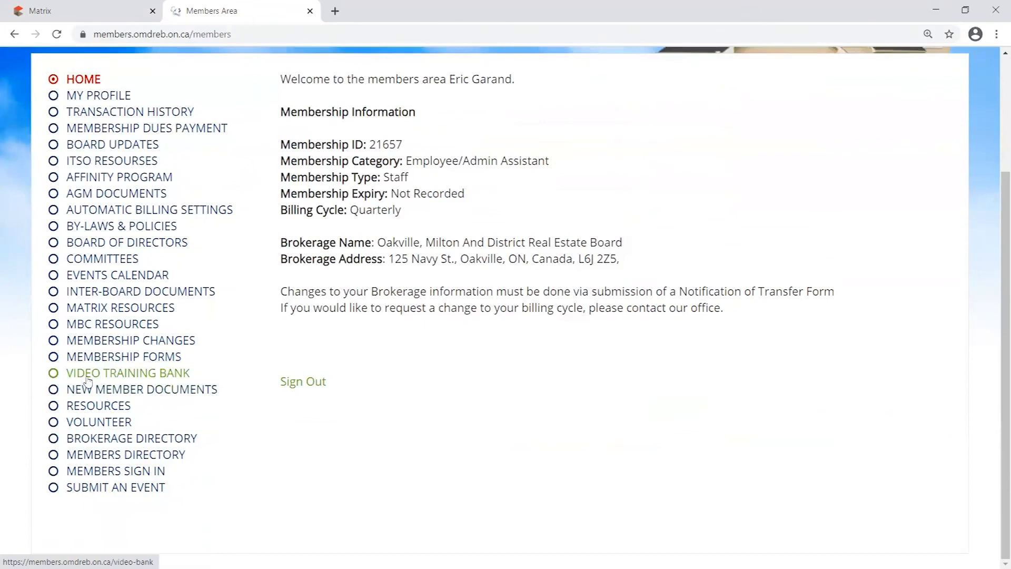
left_click(91, 375)
left_click_drag(483, 267, 301, 269)
left_click_drag(523, 285, 301, 285)
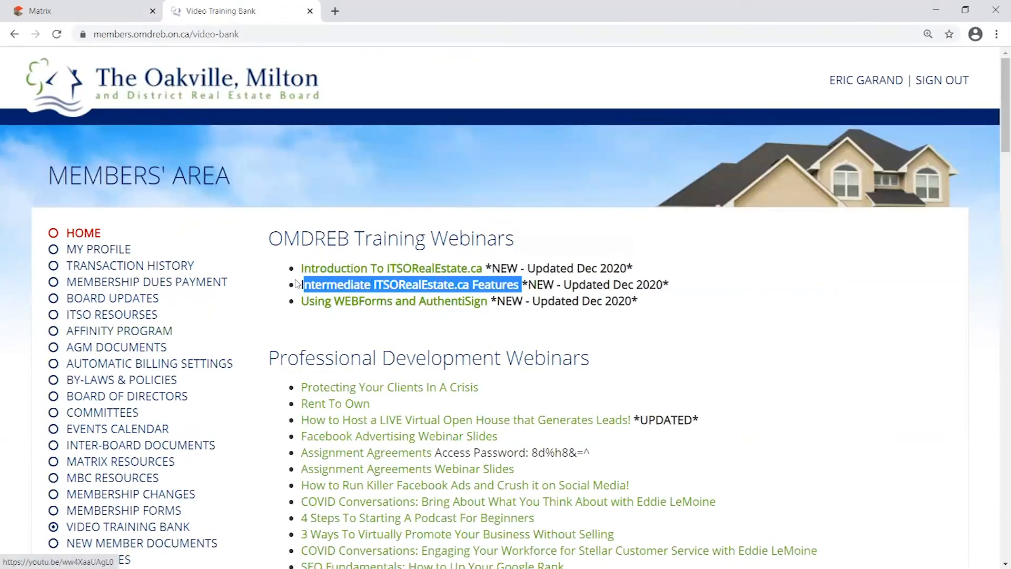
left_click(690, 291)
scroll(774, 286, "down", 5)
scroll(774, 300, "up", 2)
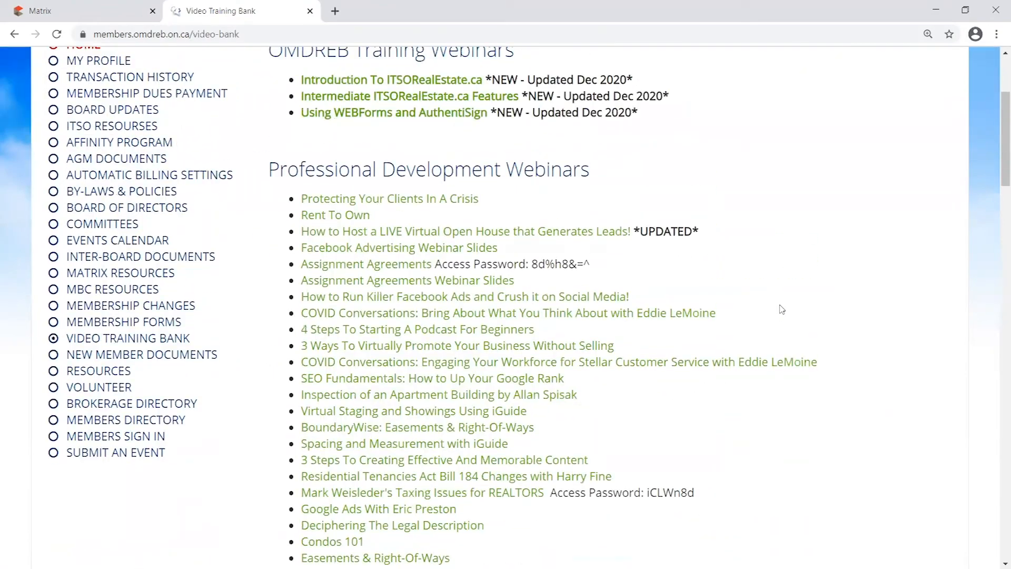
scroll(782, 310, "up", 3)
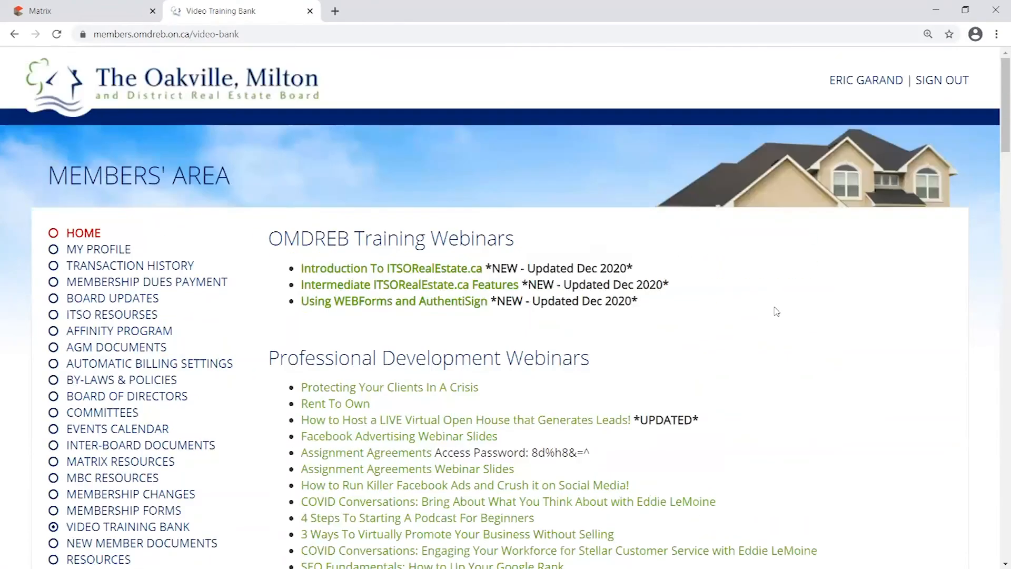
left_click(310, 13)
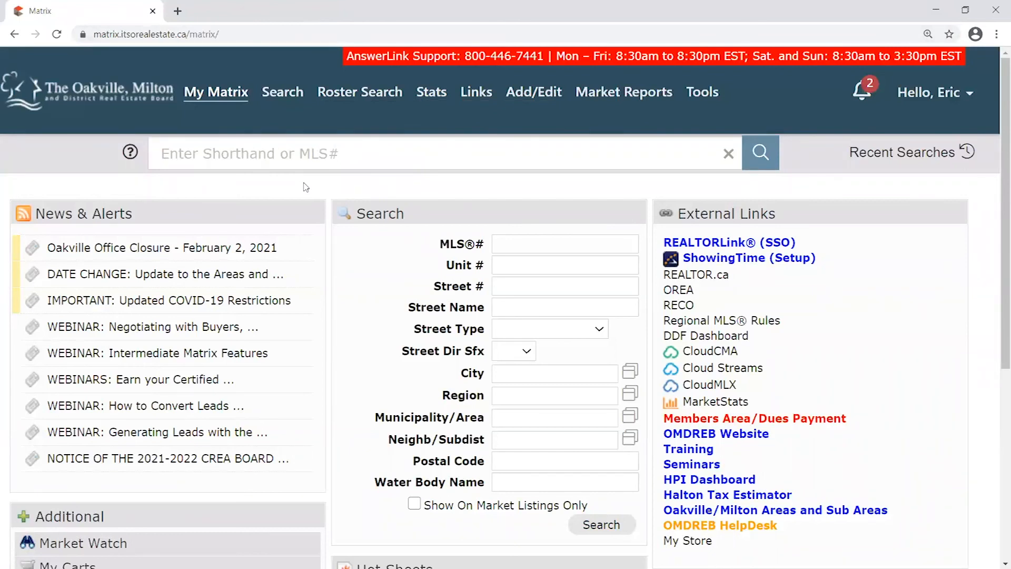
left_click_drag(503, 213, 527, 210)
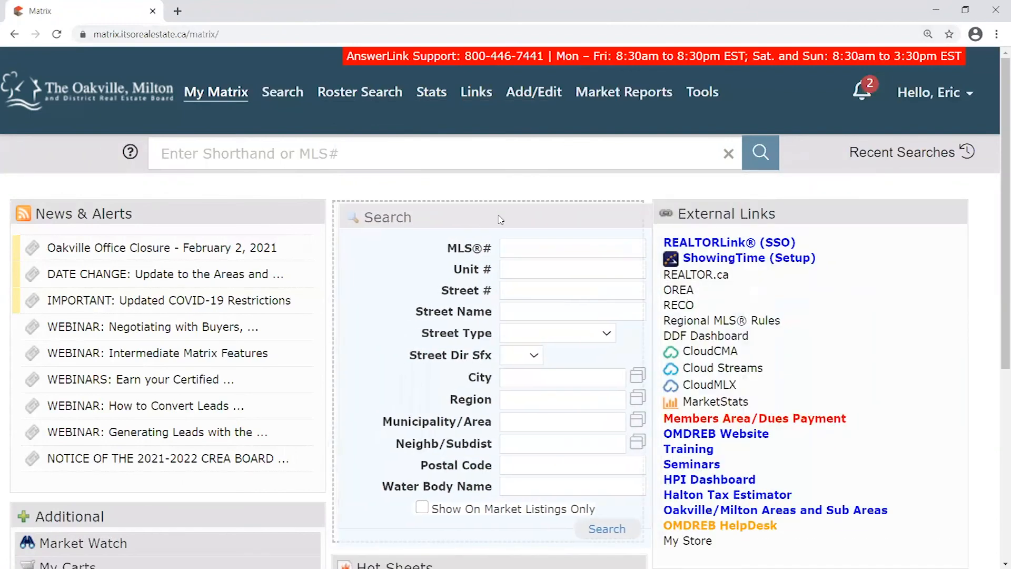
scroll(321, 226, "down", 1)
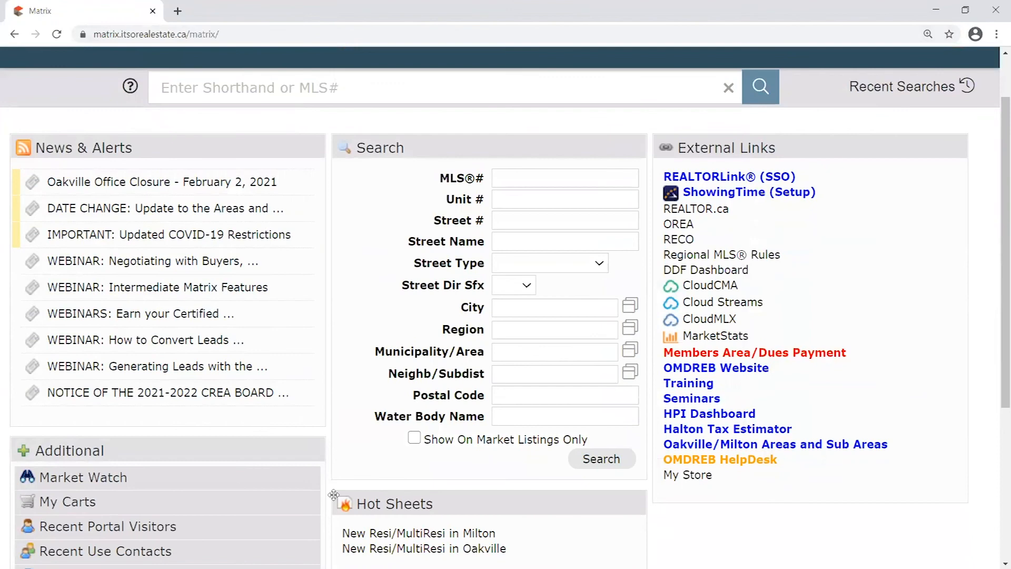
left_click_drag(469, 150, 464, 148)
scroll(379, 219, "up", 1)
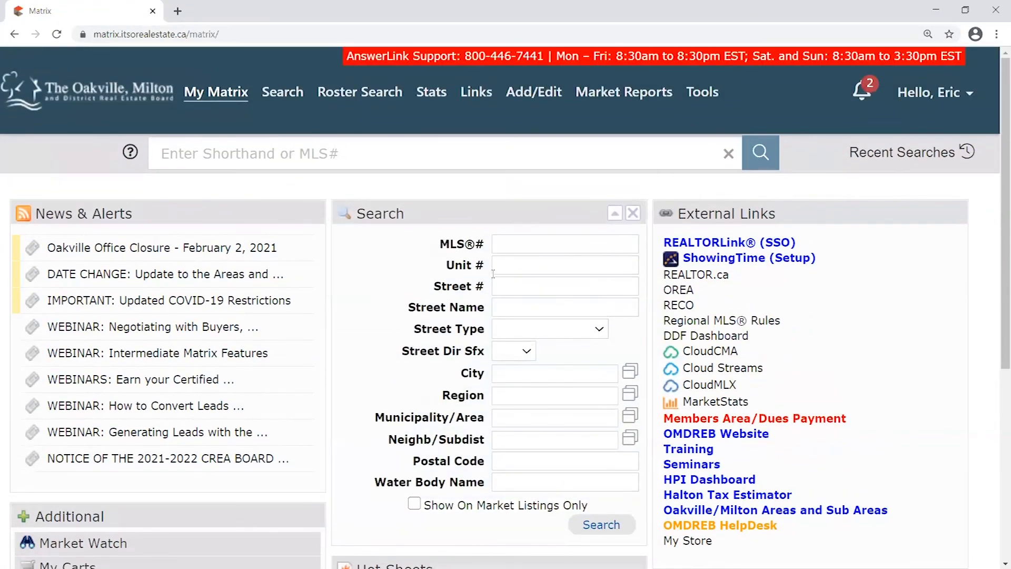
mouse_move(280, 92)
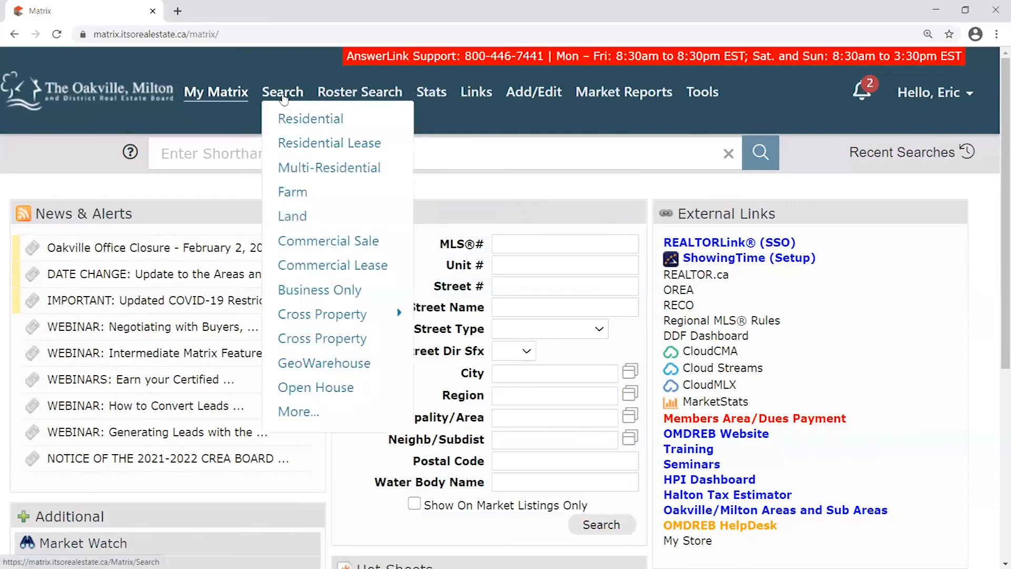
Open the Residential search and switch between its Map and Criteria views
left_click(313, 123)
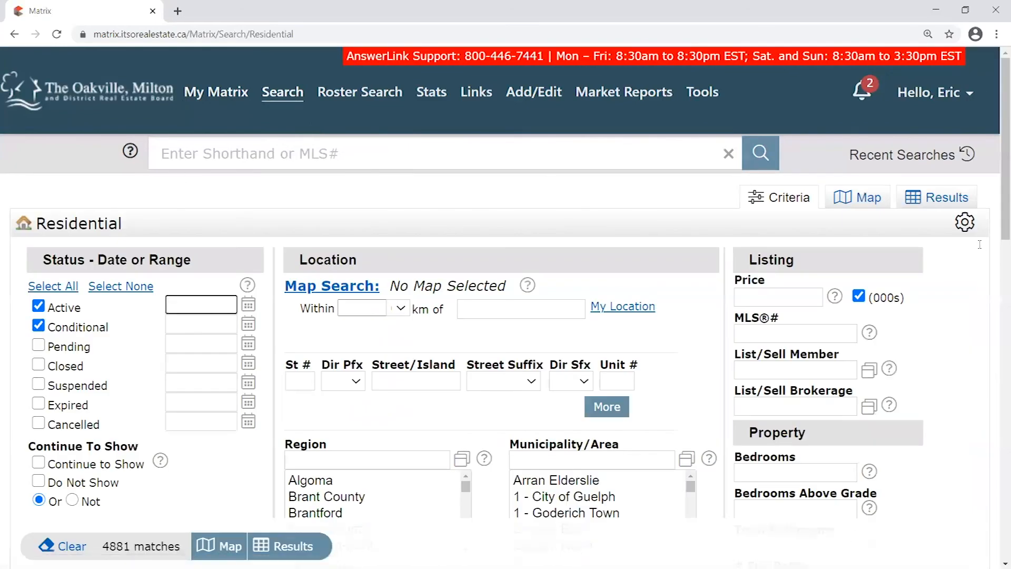
scroll(474, 216, "down", 2)
scroll(337, 205, "up", 1)
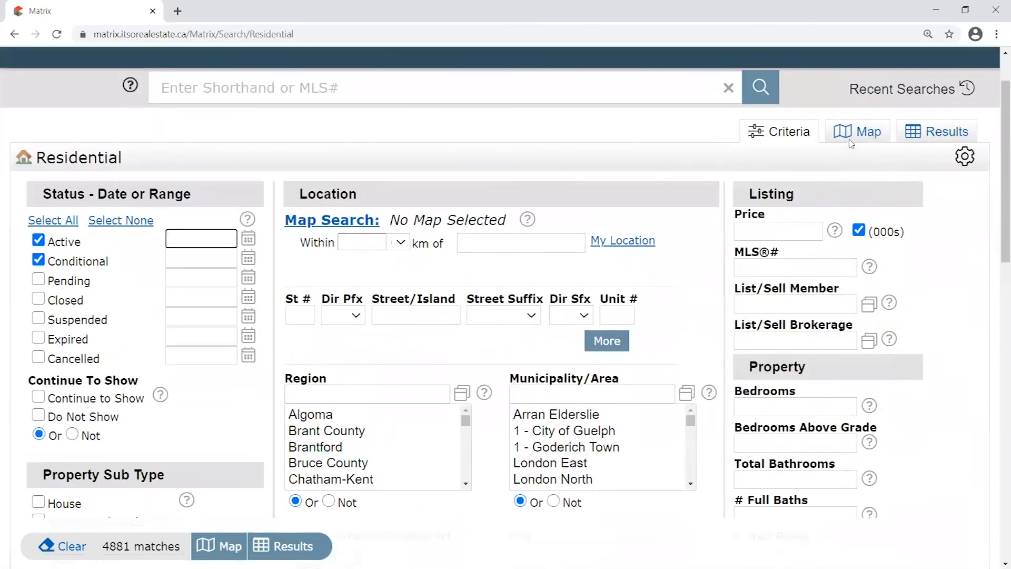
left_click(869, 136)
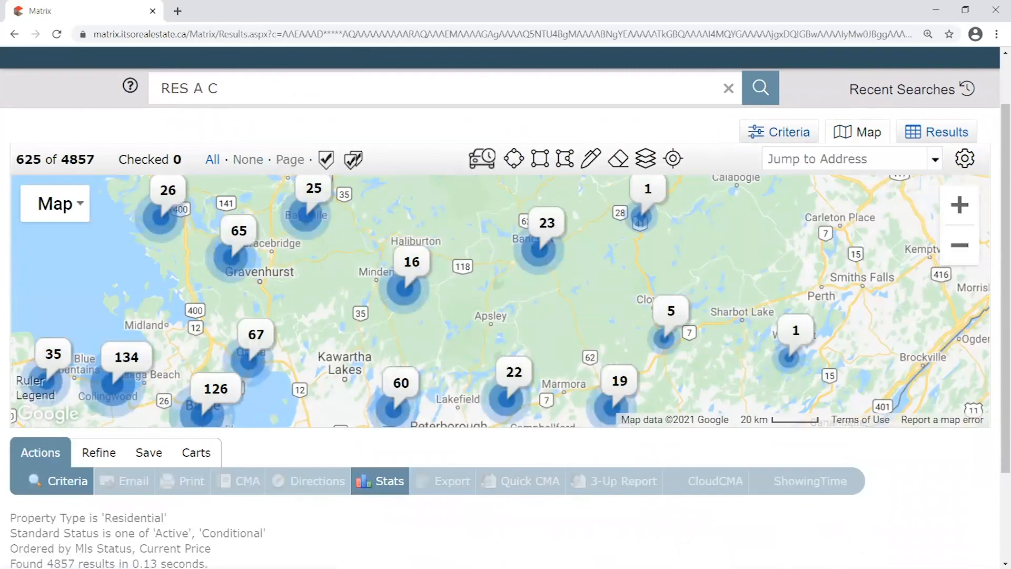
scroll(483, 278, "down", 1)
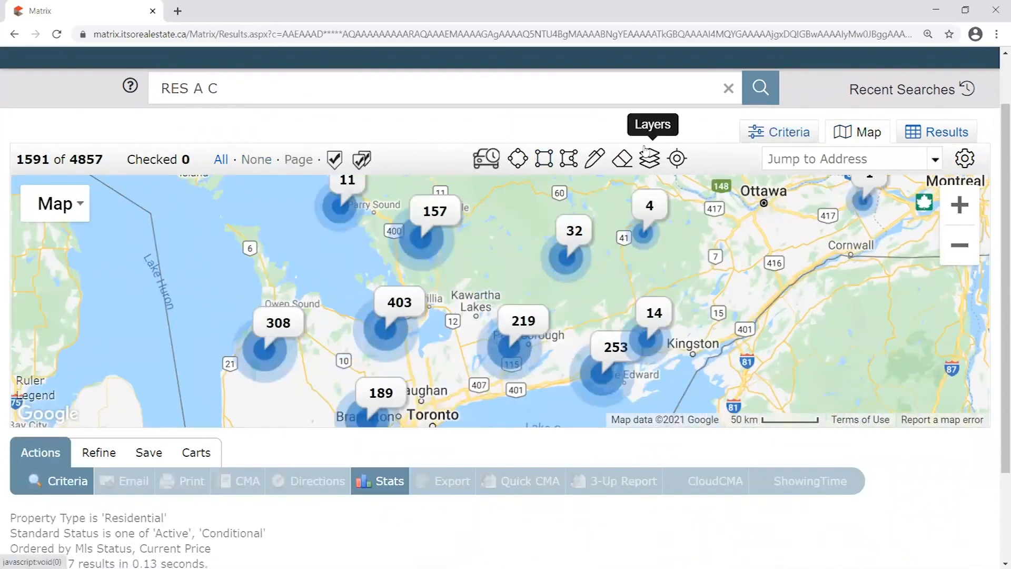
left_click(786, 136)
scroll(883, 460, "down", 4)
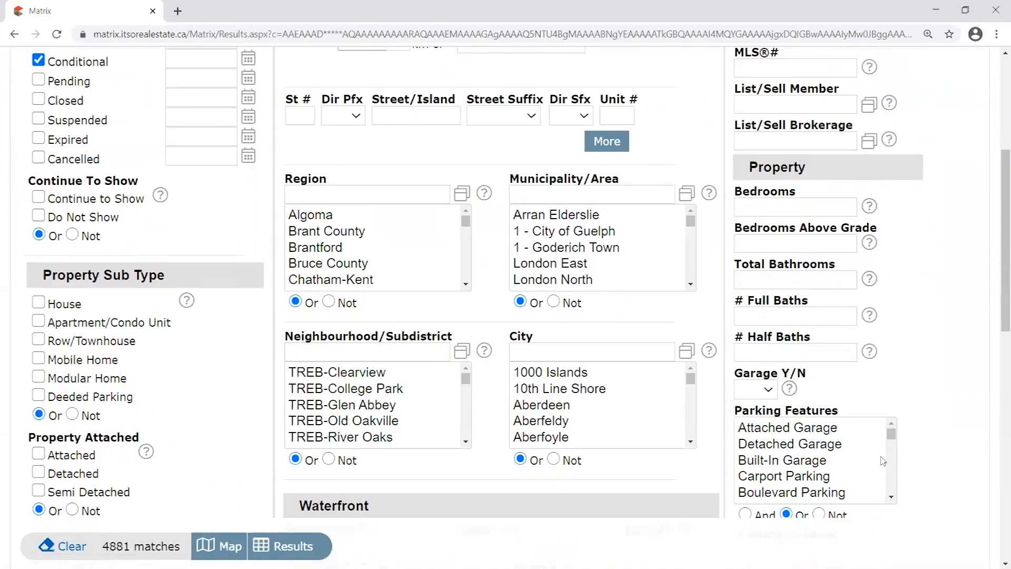
scroll(883, 461, "up", 5)
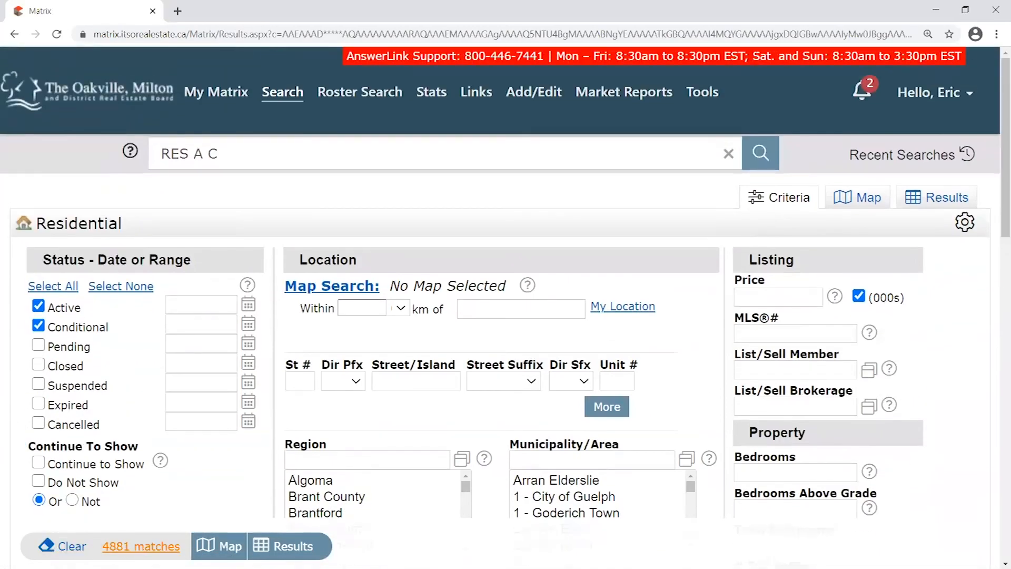
left_click(870, 199)
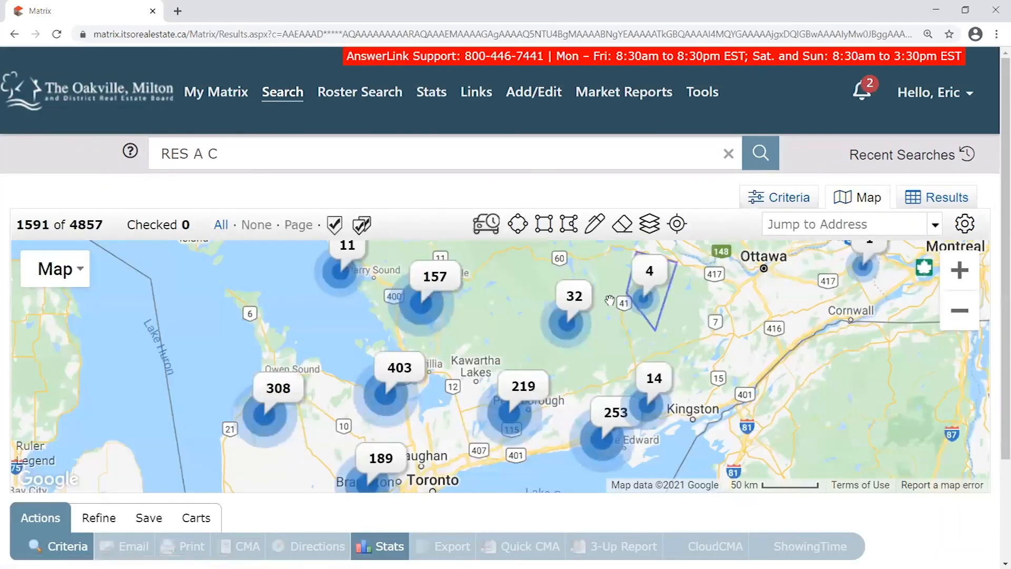
Zoom and pan the map of RES A C listings from Parry Sound down to Toronto
scroll(539, 340, "down", 1)
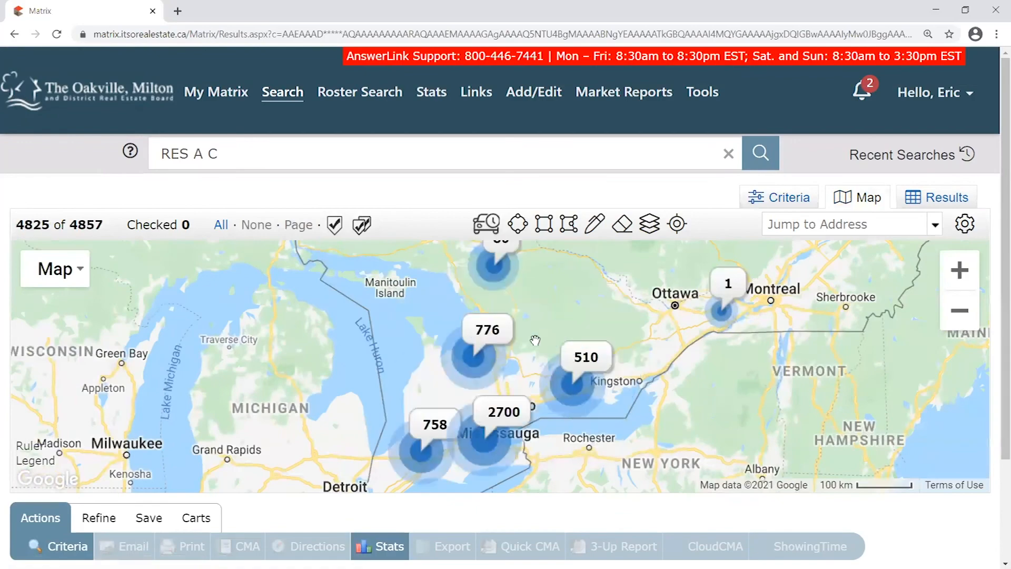
scroll(540, 339, "down", 1)
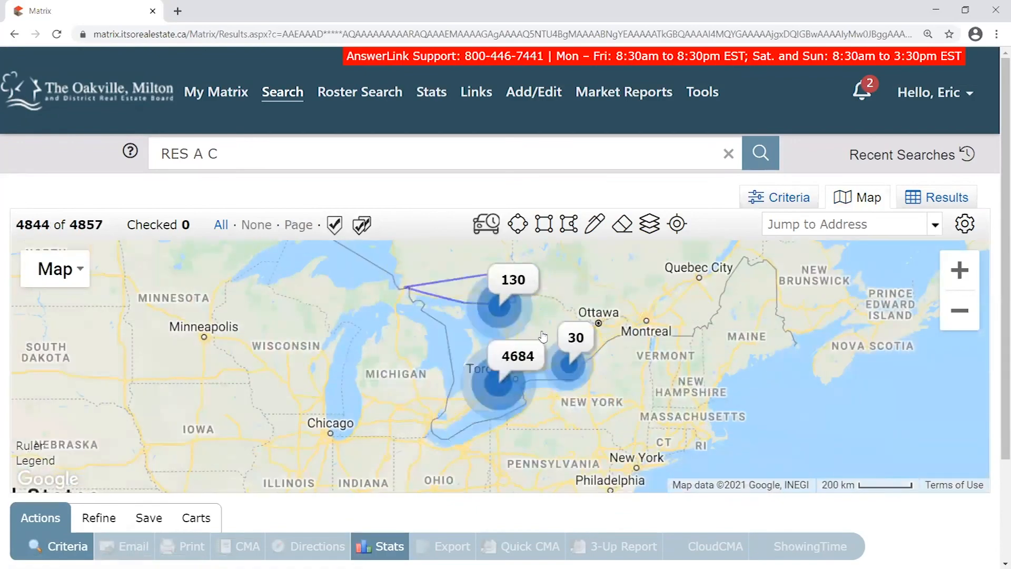
scroll(543, 337, "down", 1)
scroll(538, 348, "up", 1)
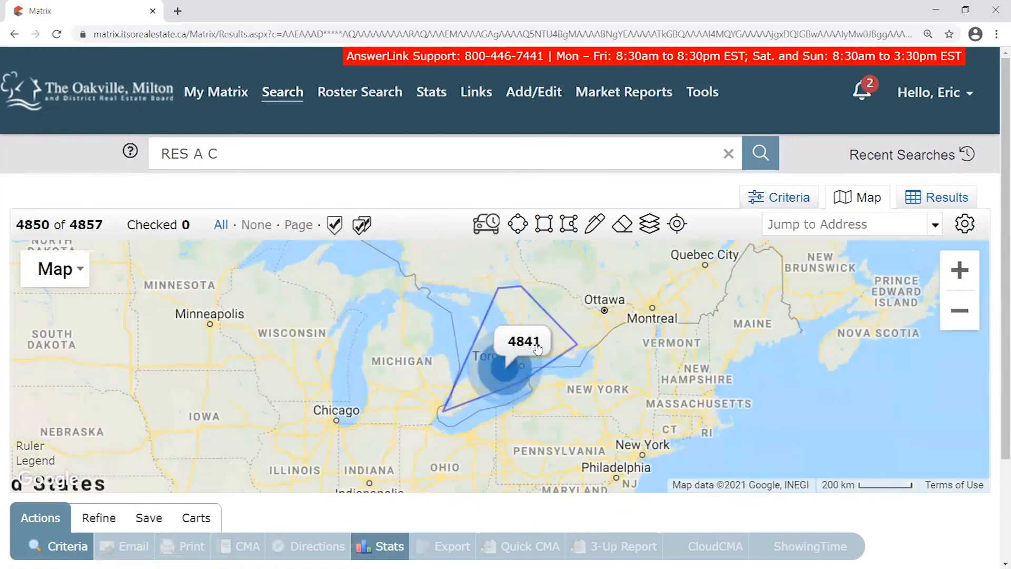
scroll(538, 347, "down", 1)
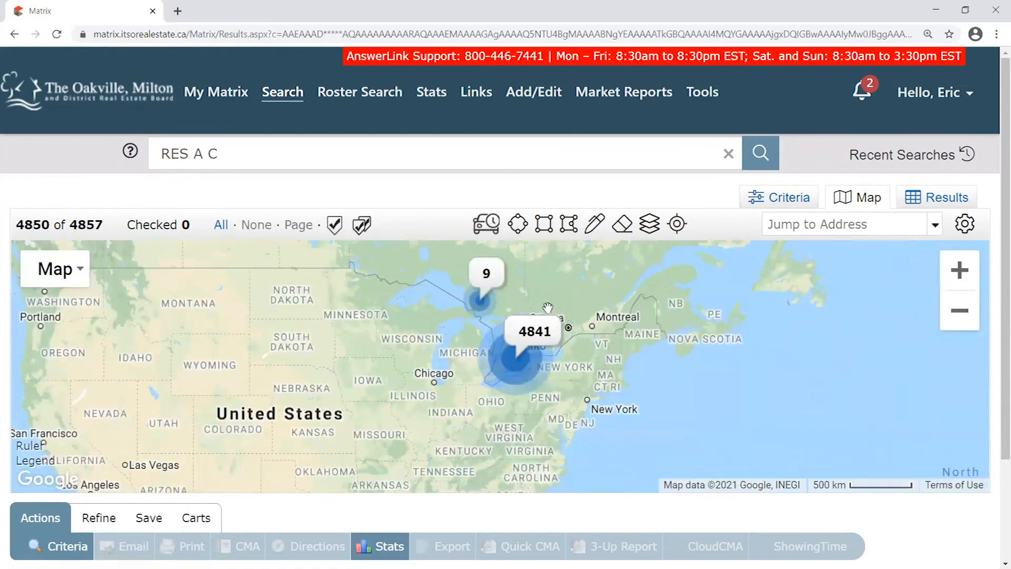
scroll(547, 307, "up", 2)
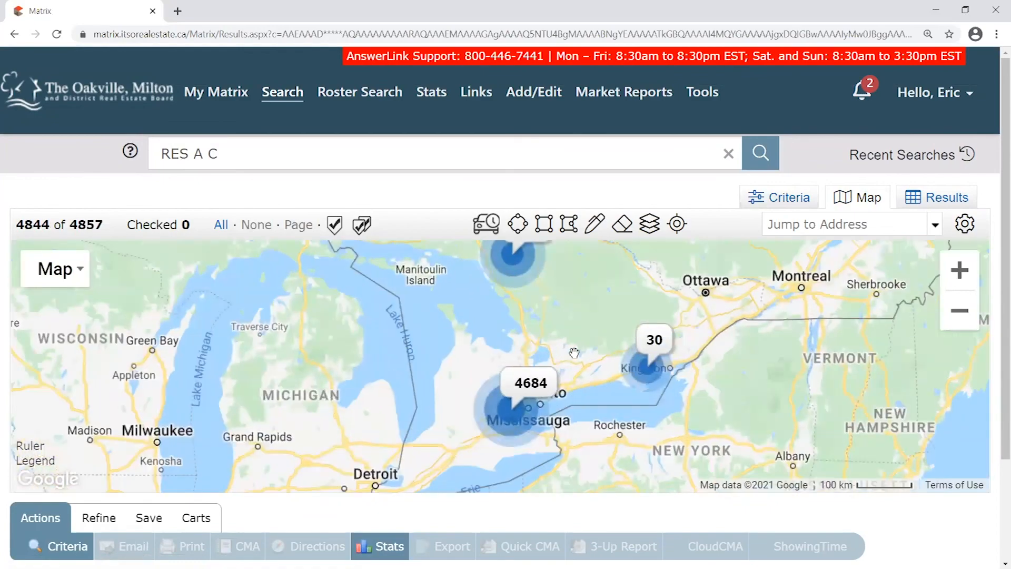
scroll(582, 316, "up", 1)
left_click_drag(585, 304, 567, 376)
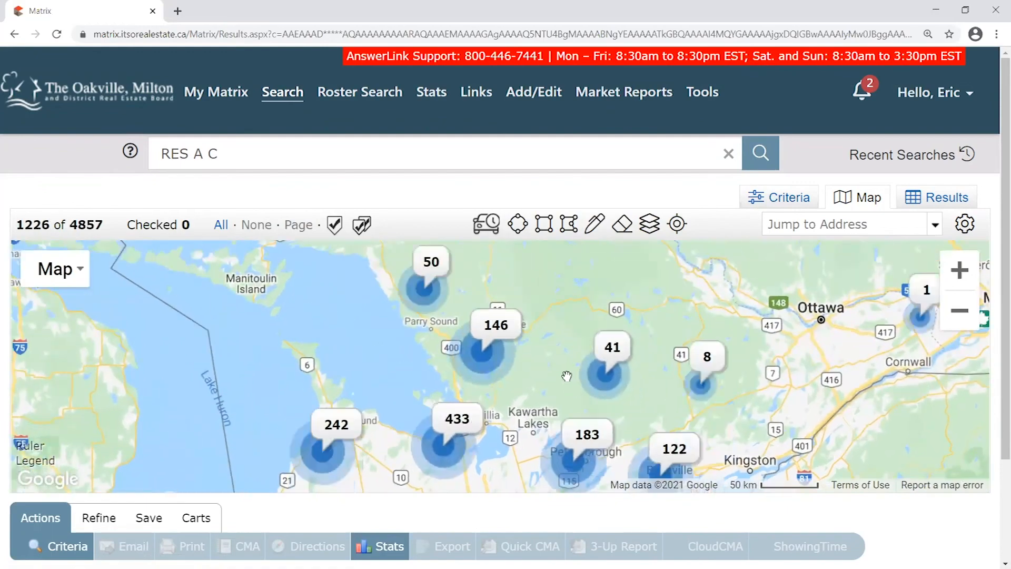
scroll(567, 376, "up", 1)
mouse_move(579, 372)
left_mouse_down()
mouse_move(590, 397)
mouse_move(514, 284)
left_mouse_up()
scroll(549, 316, "down", 1)
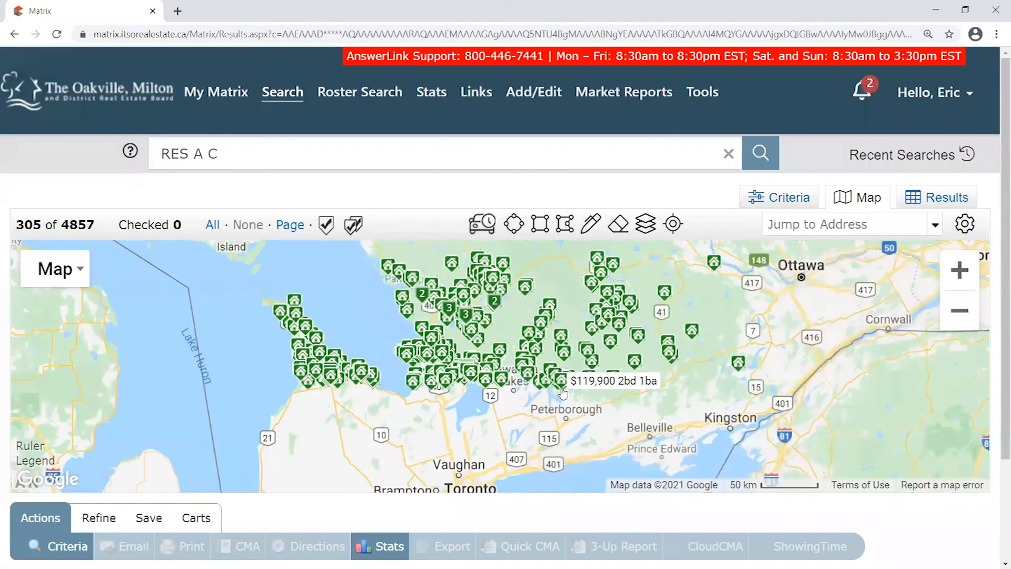
left_click_drag(478, 404, 486, 334)
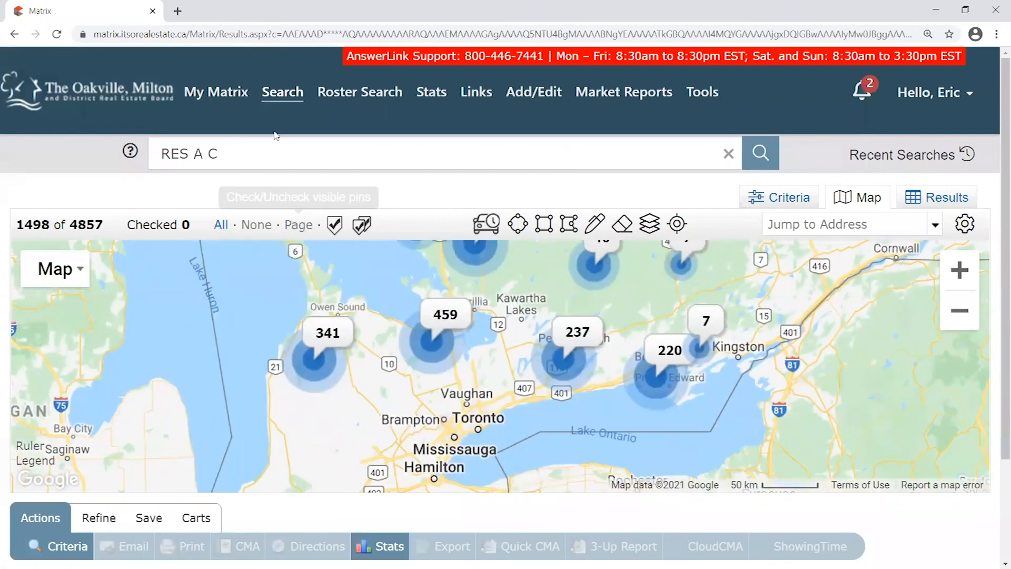
double_click(122, 31)
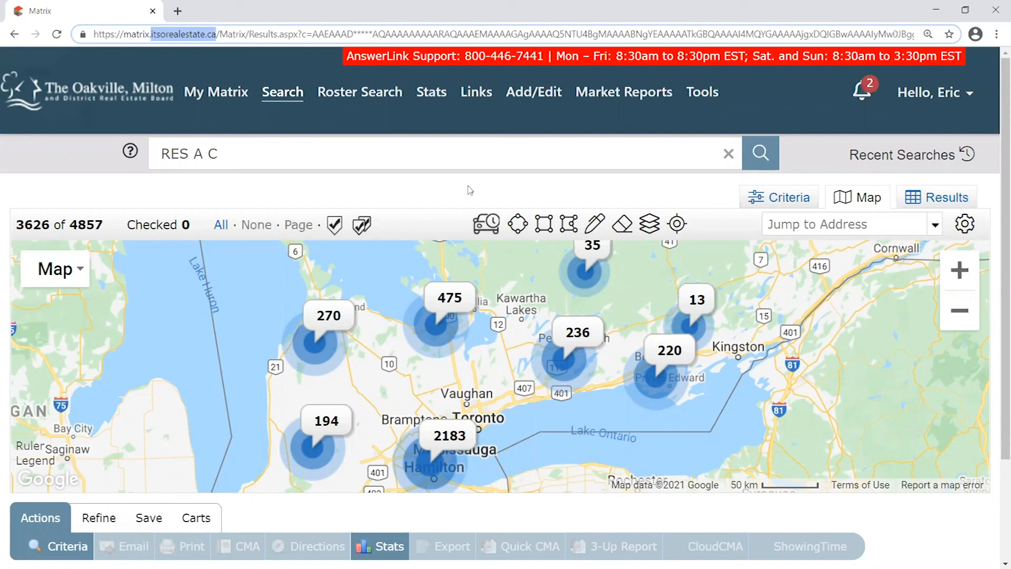
Pan the map across Lake Huron, Kitchener and the Lake Erie shore near Tillsonburg
left_click_drag(536, 282, 532, 254)
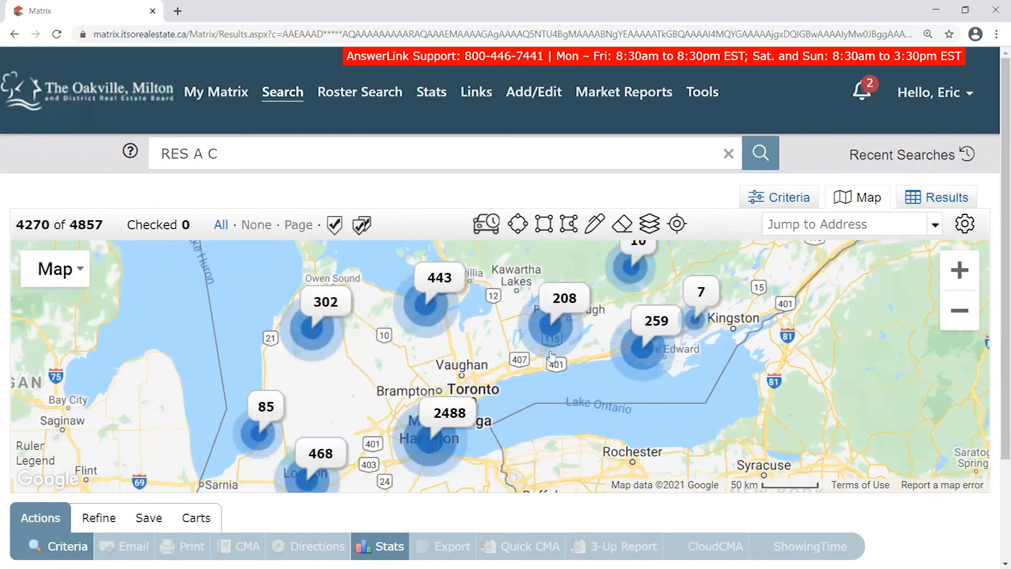
scroll(558, 348, "up", 1)
scroll(560, 329, "down", 1)
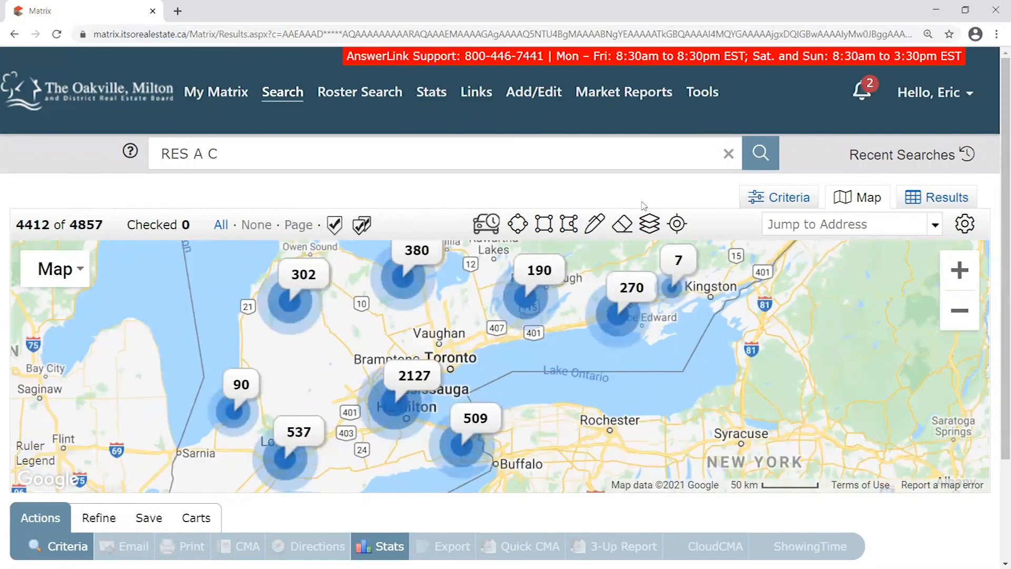
left_click_drag(470, 318, 541, 353)
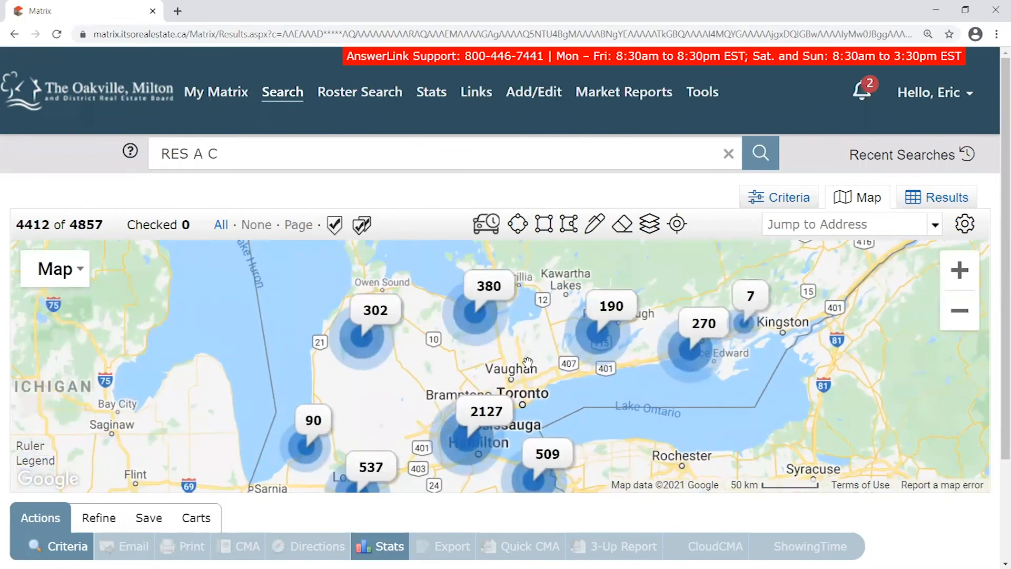
scroll(548, 318, "up", 1)
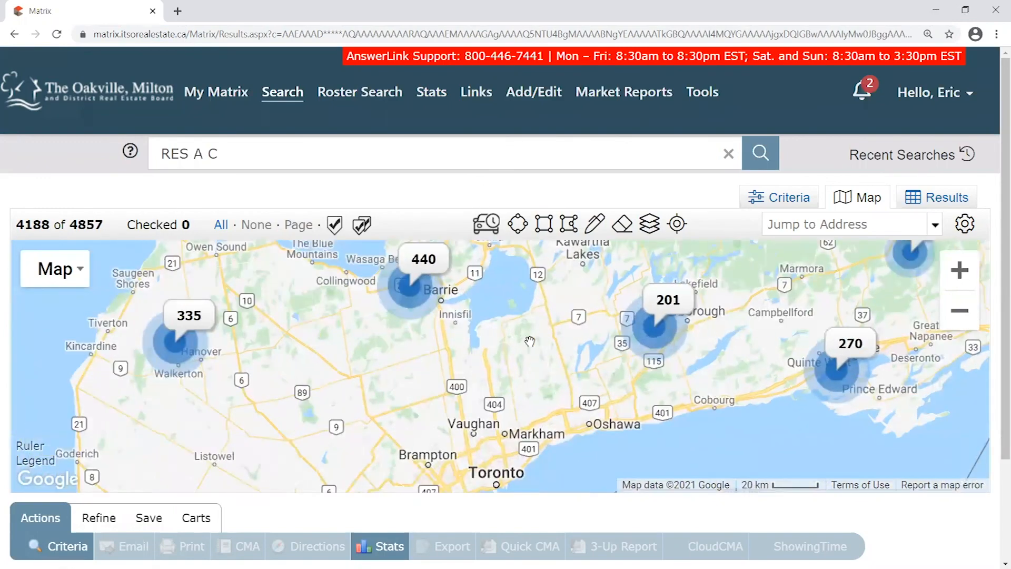
left_click_drag(370, 338, 612, 306)
left_click_drag(429, 436, 455, 256)
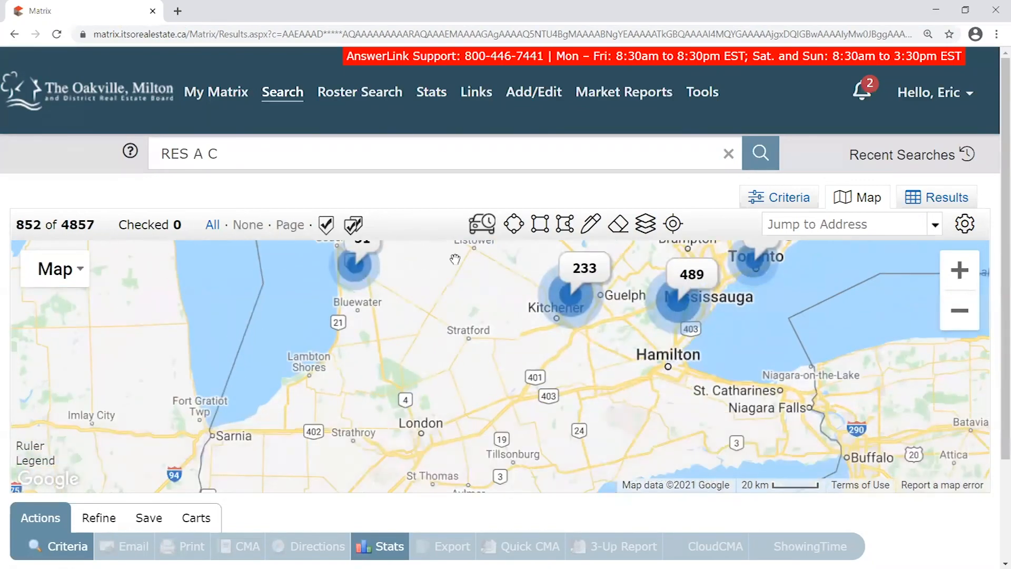
left_click_drag(485, 486, 476, 426)
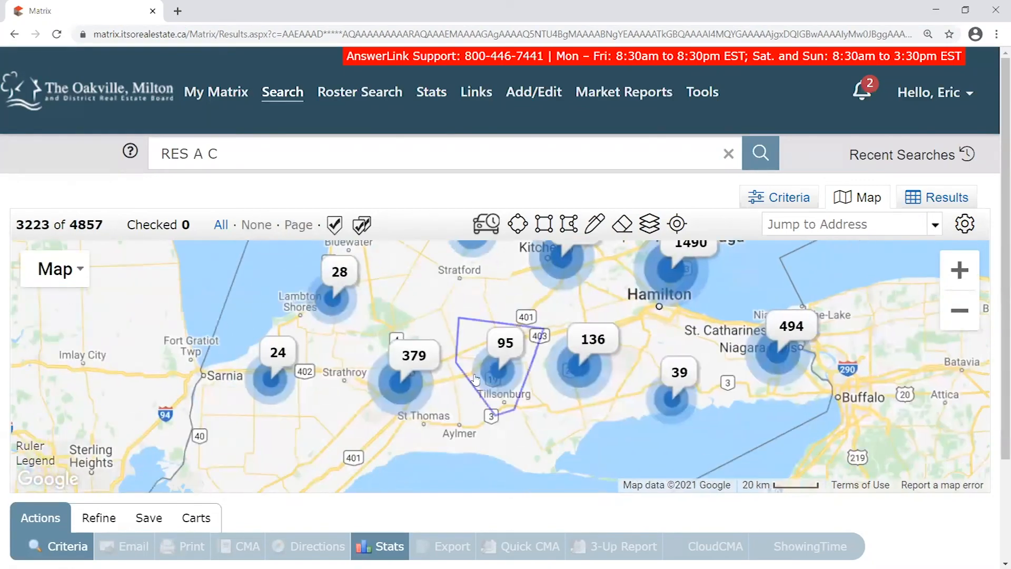
scroll(468, 378, "up", 1)
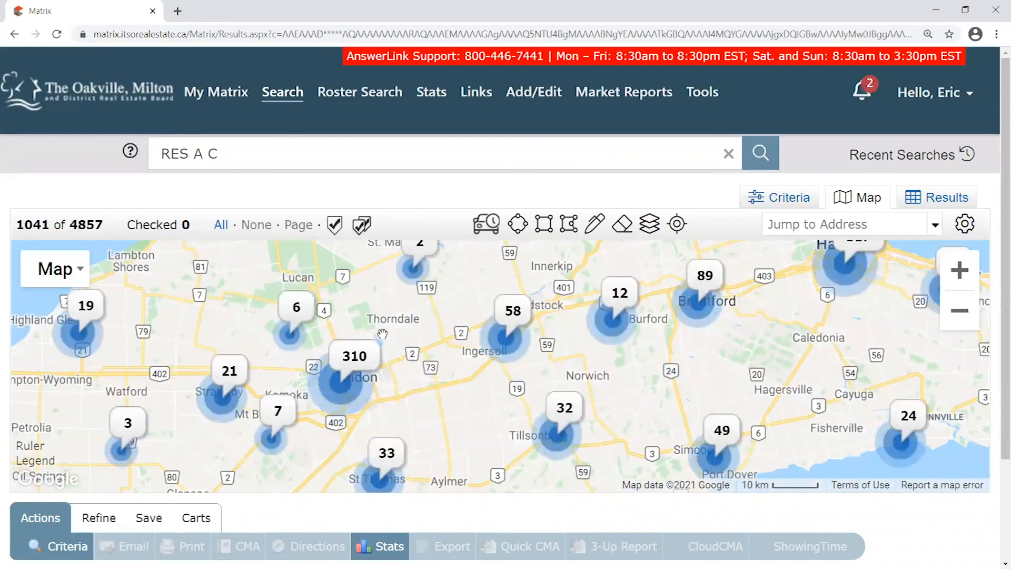
Move the map east over Niagara, Hamilton and Oakville to Toronto and Brampton
left_click_drag(820, 270, 494, 329)
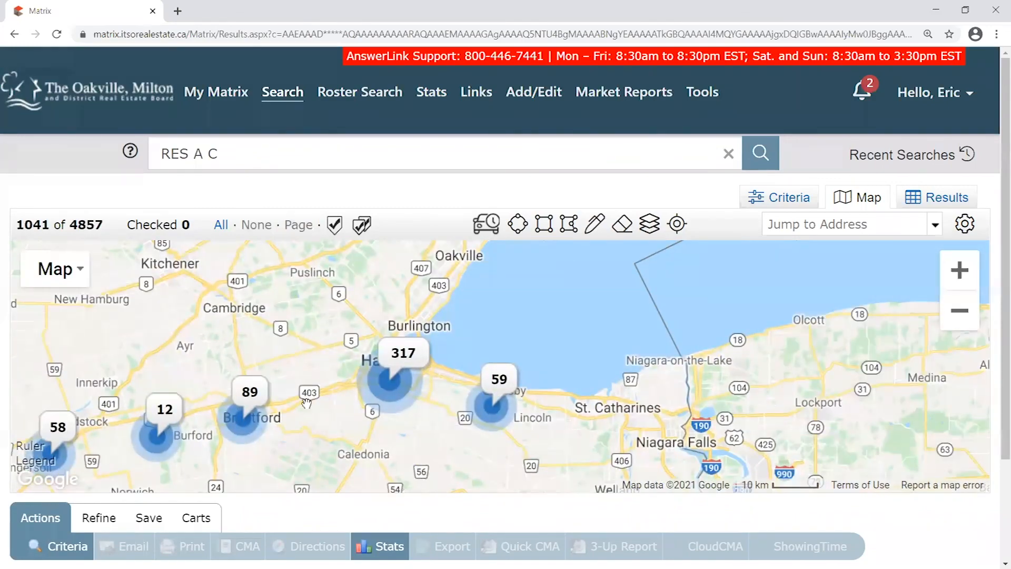
left_click_drag(600, 447, 497, 339)
left_click_drag(460, 296, 633, 408)
left_click_drag(592, 322, 647, 413)
left_click_drag(662, 330, 694, 337)
left_click_drag(519, 329, 604, 299)
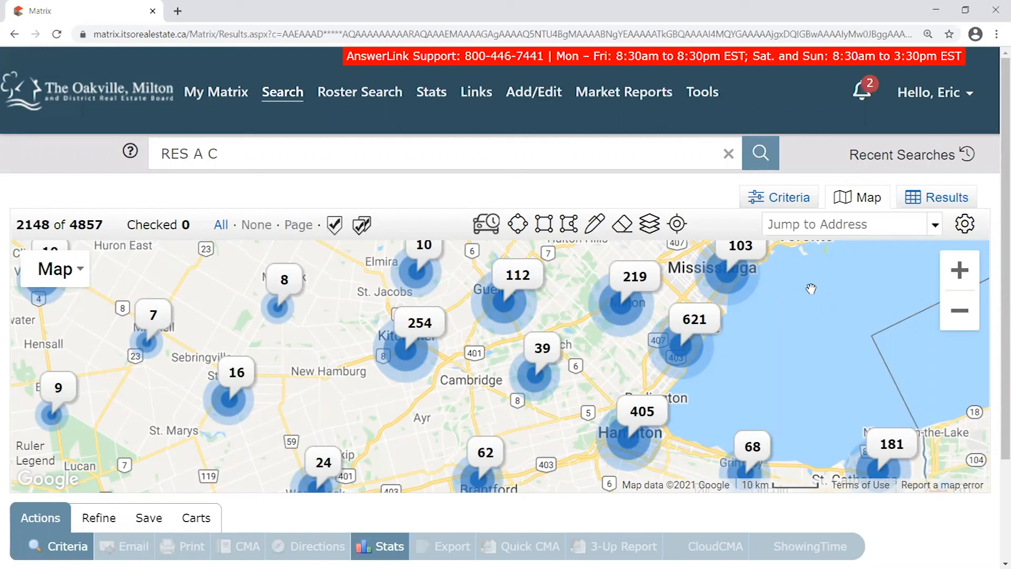
left_click_drag(811, 287, 739, 334)
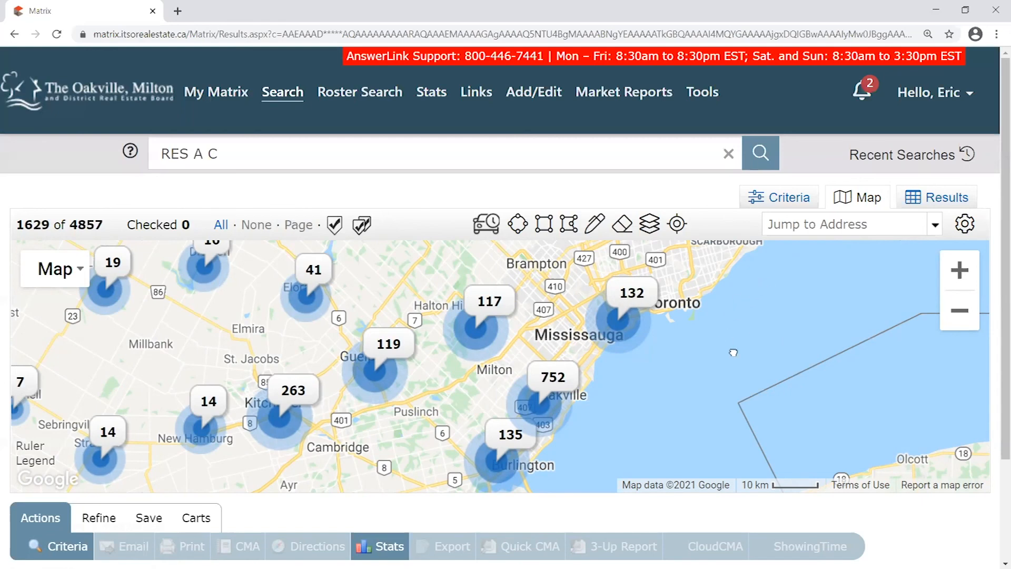
Zoom the map to the Port Perry–Cobourg area showing 67 listings, then select Jump to Address
scroll(733, 318, "down", 3)
left_click_drag(804, 334, 650, 385)
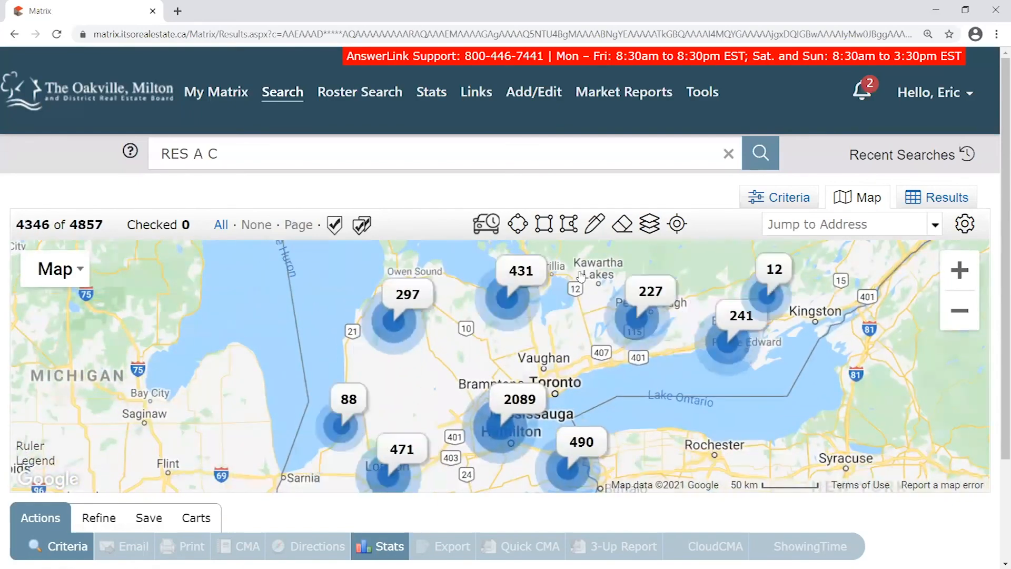
left_click_drag(704, 316, 681, 322)
scroll(632, 318, "up", 4)
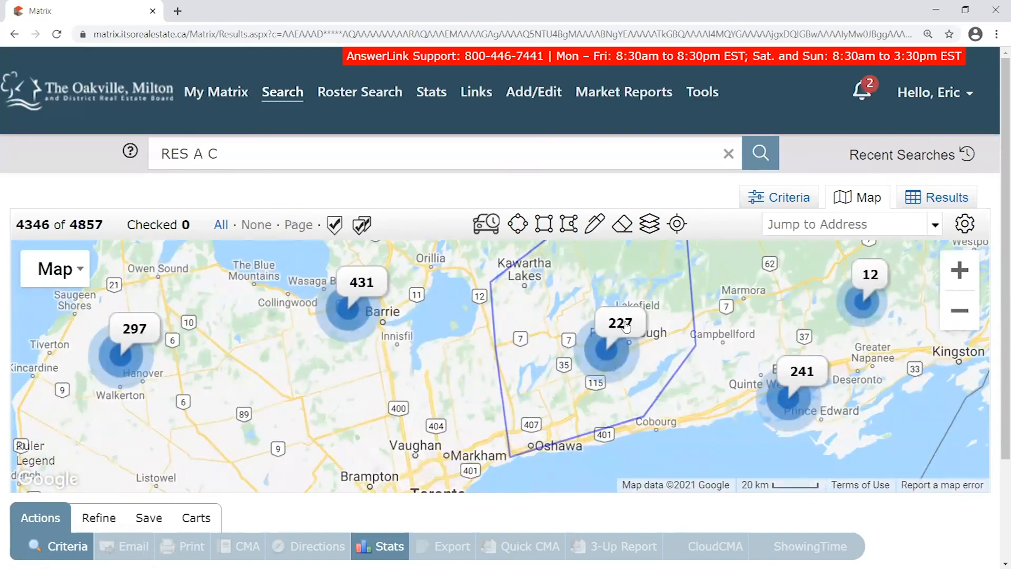
scroll(619, 383, "up", 2)
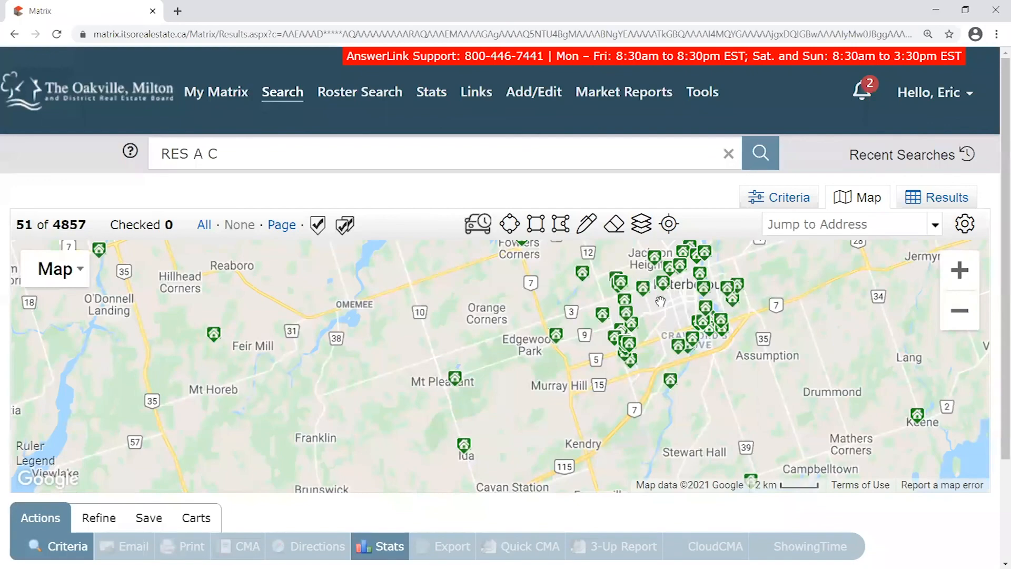
scroll(660, 301, "down", 1)
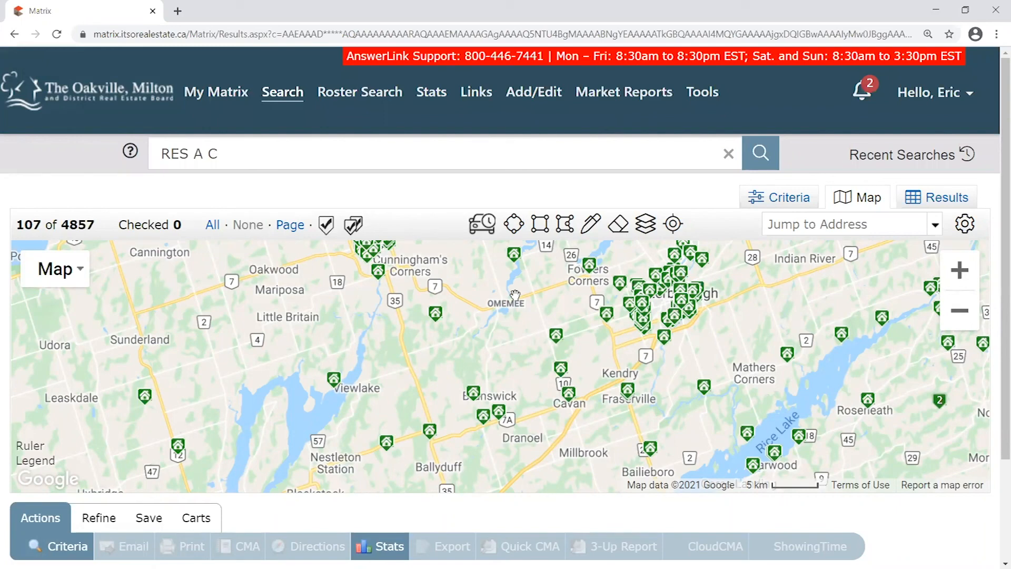
left_click_drag(348, 403, 390, 357)
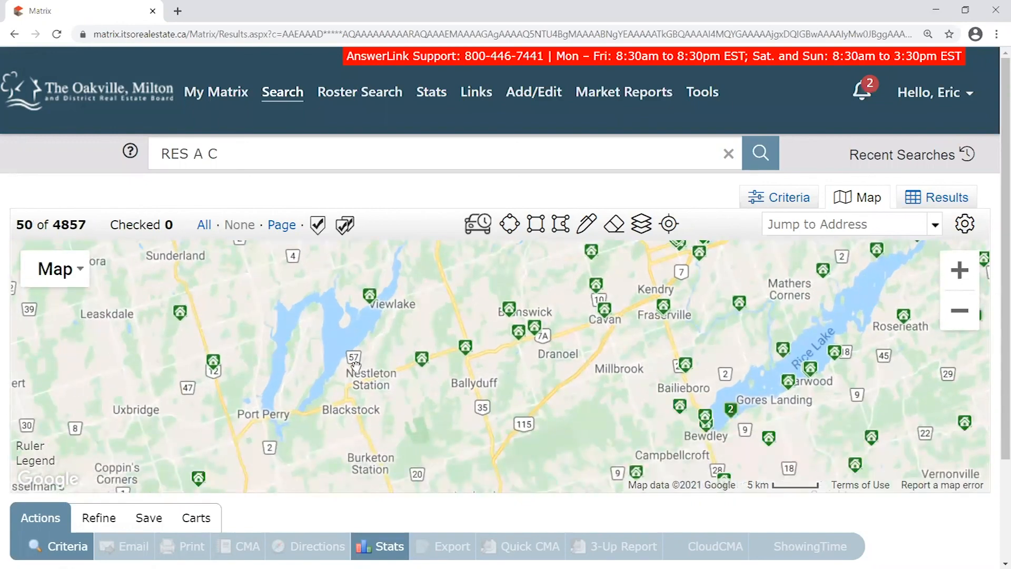
left_click_drag(364, 371, 318, 277)
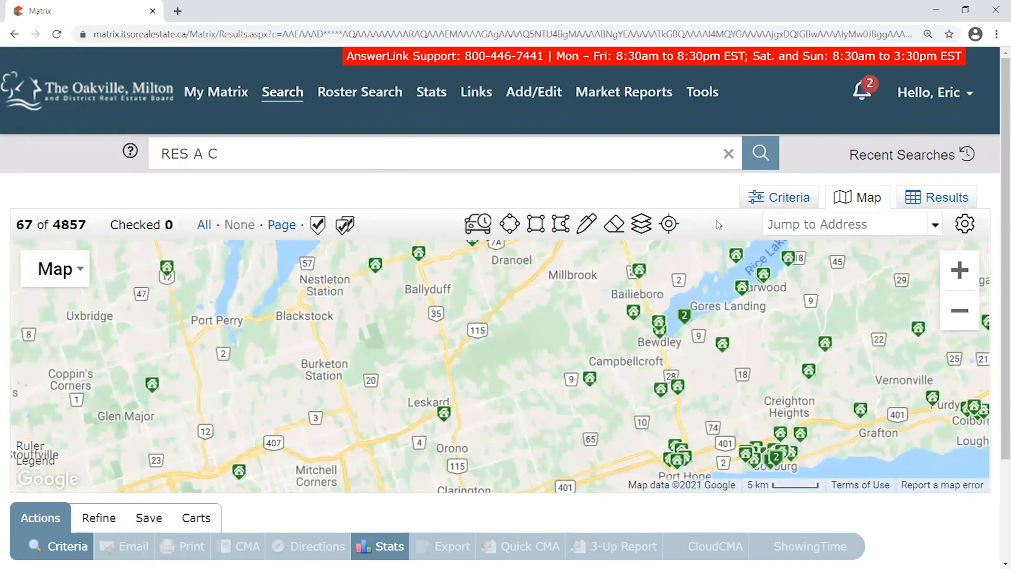
left_click(768, 222)
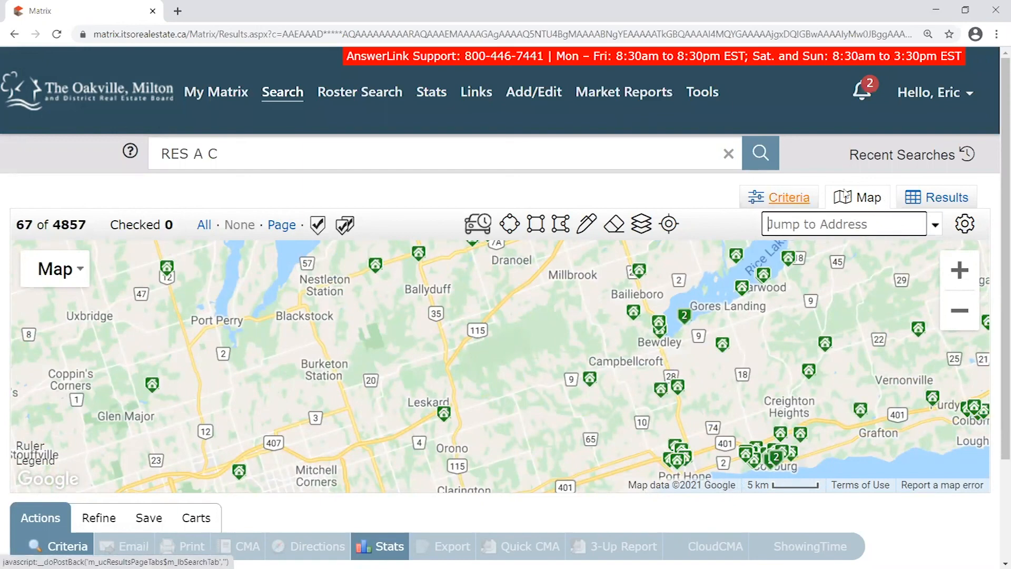
left_click(937, 226)
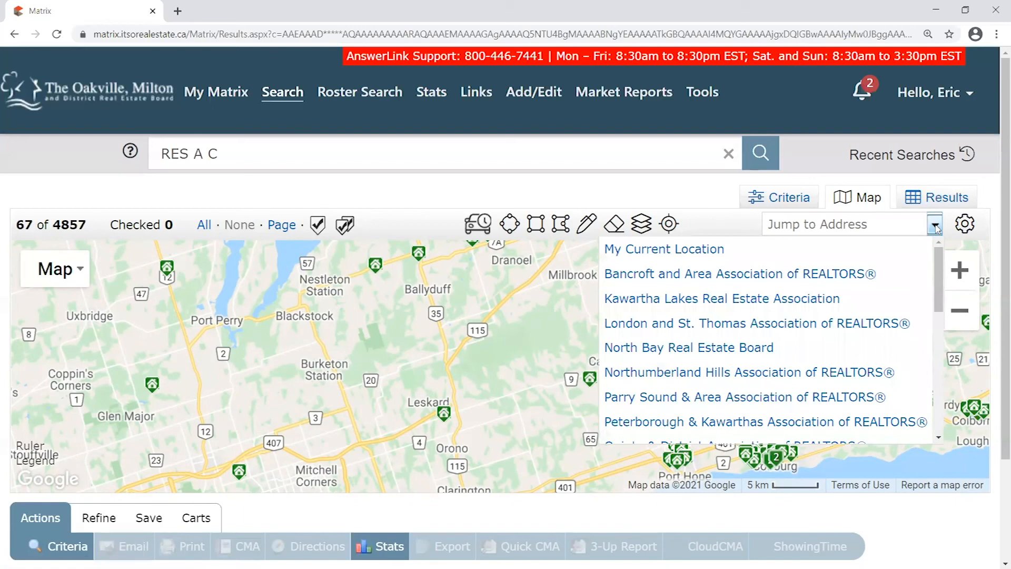
left_click_drag(938, 266, 933, 371)
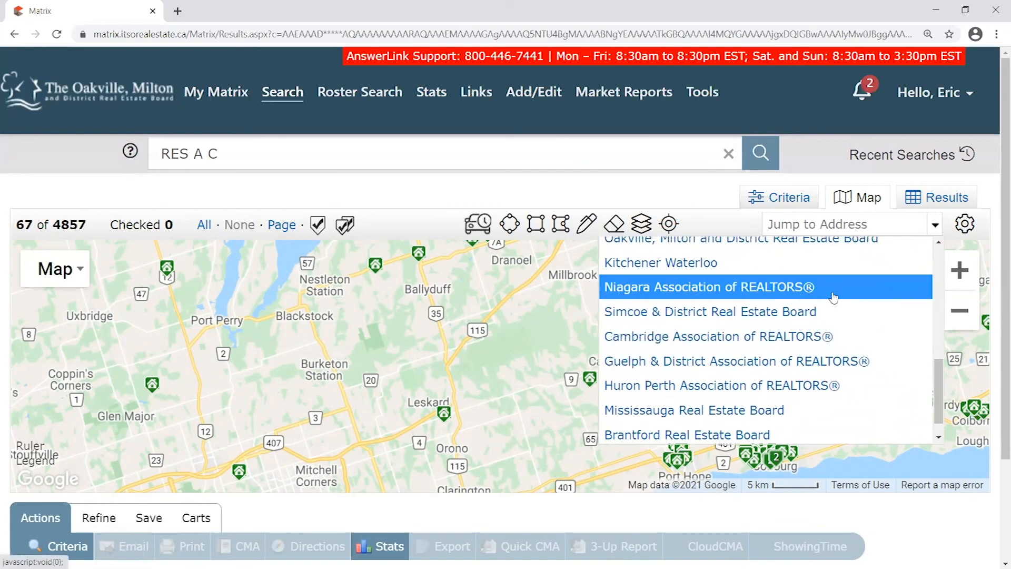
left_click_drag(940, 365, 941, 288)
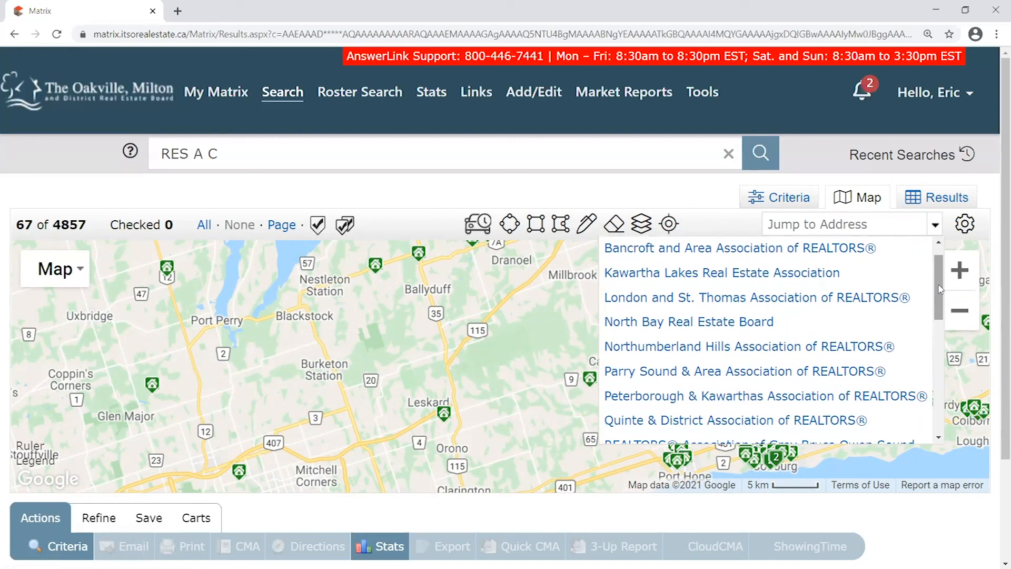
left_click_drag(941, 288, 941, 399)
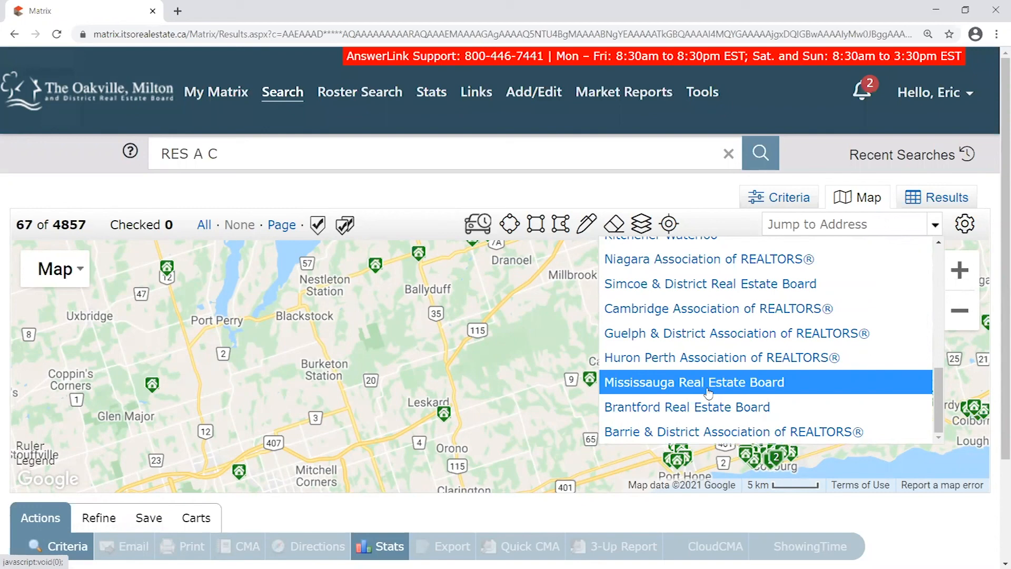
left_click_drag(941, 390, 943, 266)
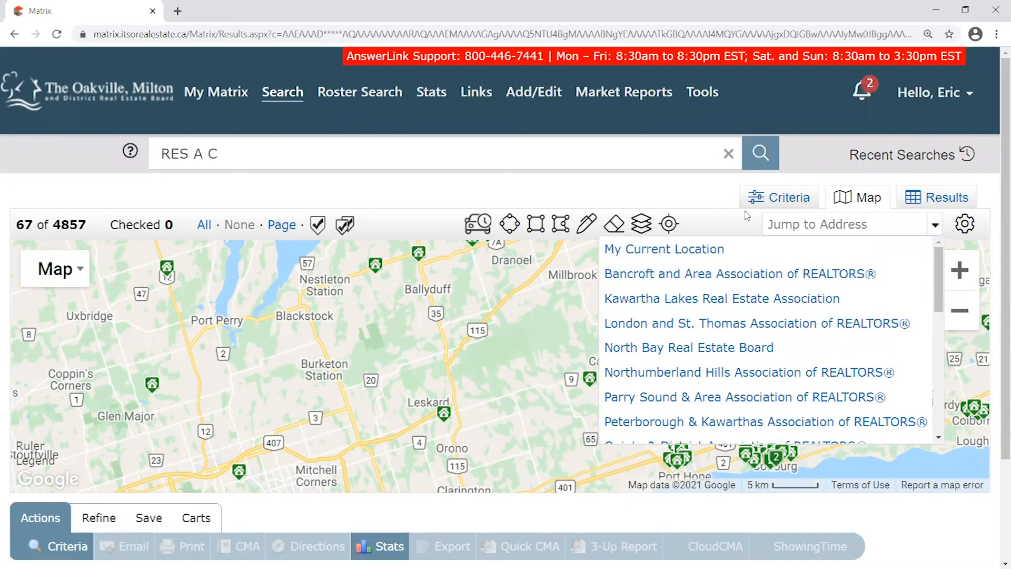
left_click(725, 218)
Zoom from the regional view into Oakville's West Oak Trails and Glen Abbey, showing 199 listings
scroll(557, 348, "down", 4)
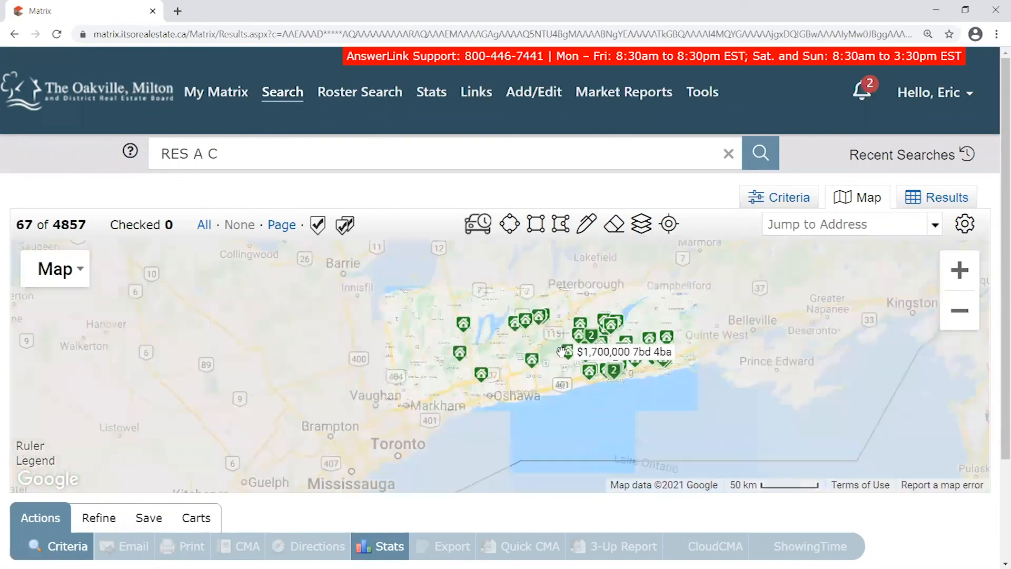
left_click_drag(553, 344, 524, 368)
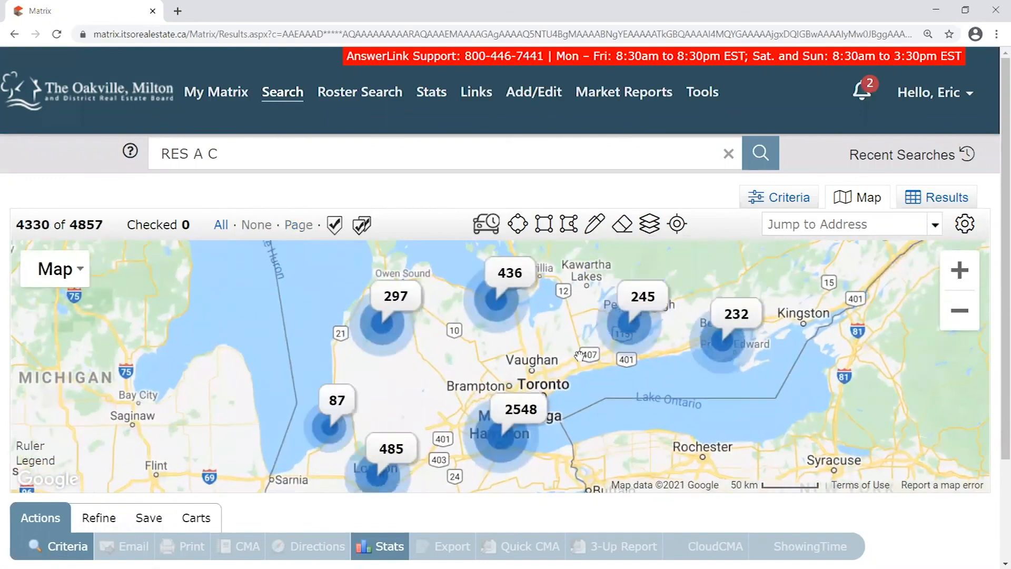
scroll(573, 359, "down", 1)
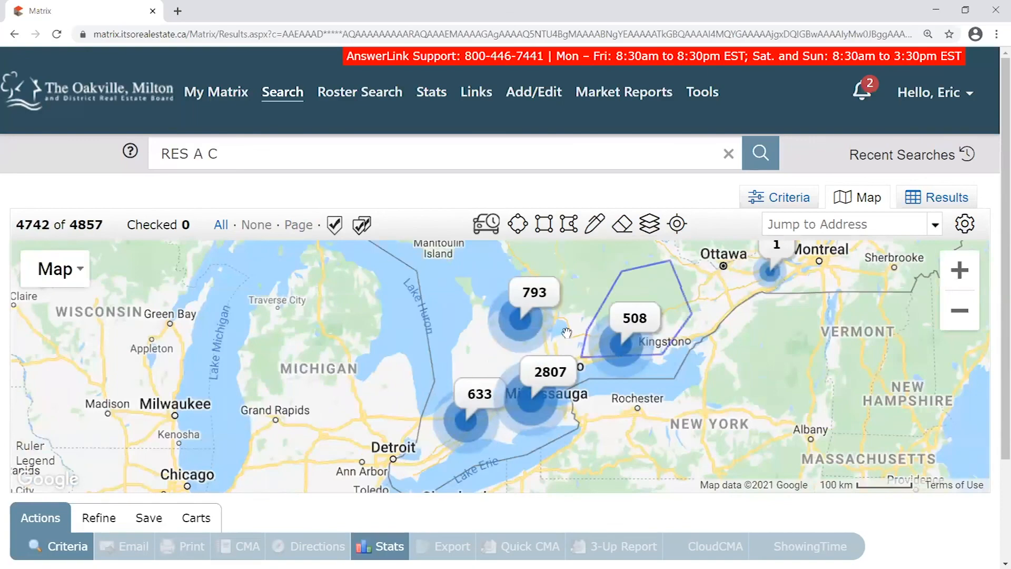
scroll(574, 342, "up", 1)
left_click_drag(547, 373, 544, 373)
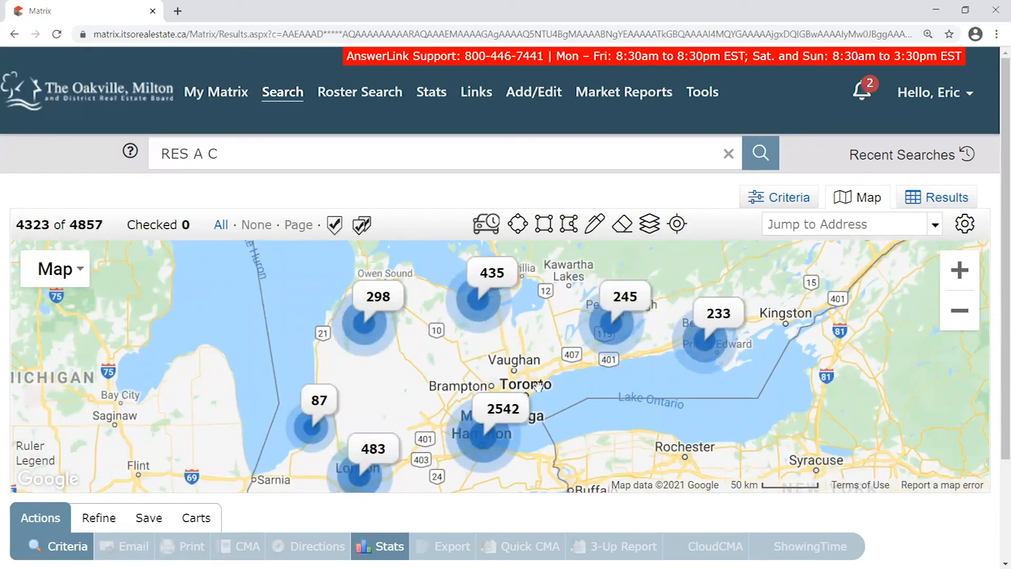
scroll(540, 376, "up", 1)
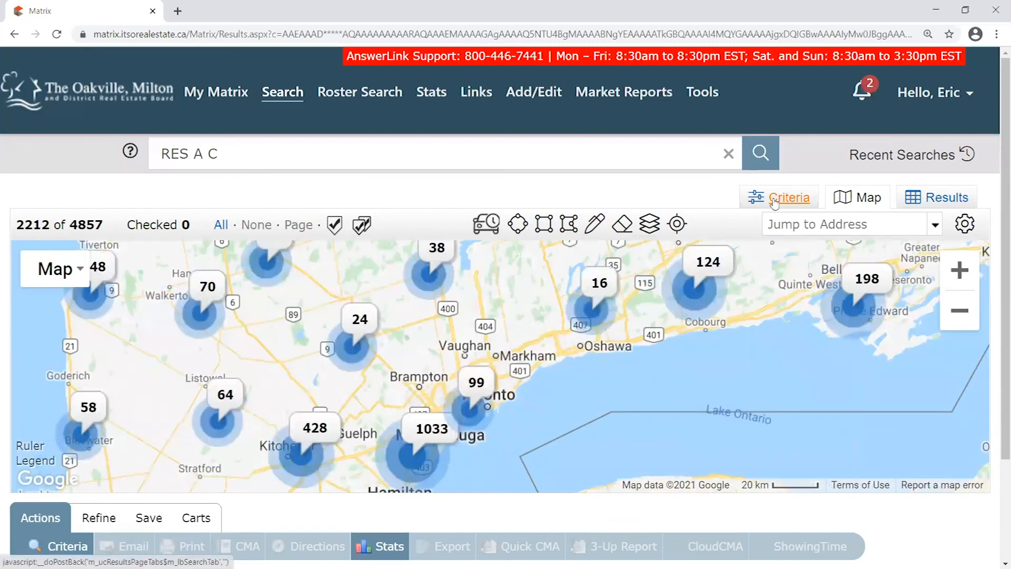
left_click_drag(544, 413, 621, 363)
scroll(586, 352, "up", 1)
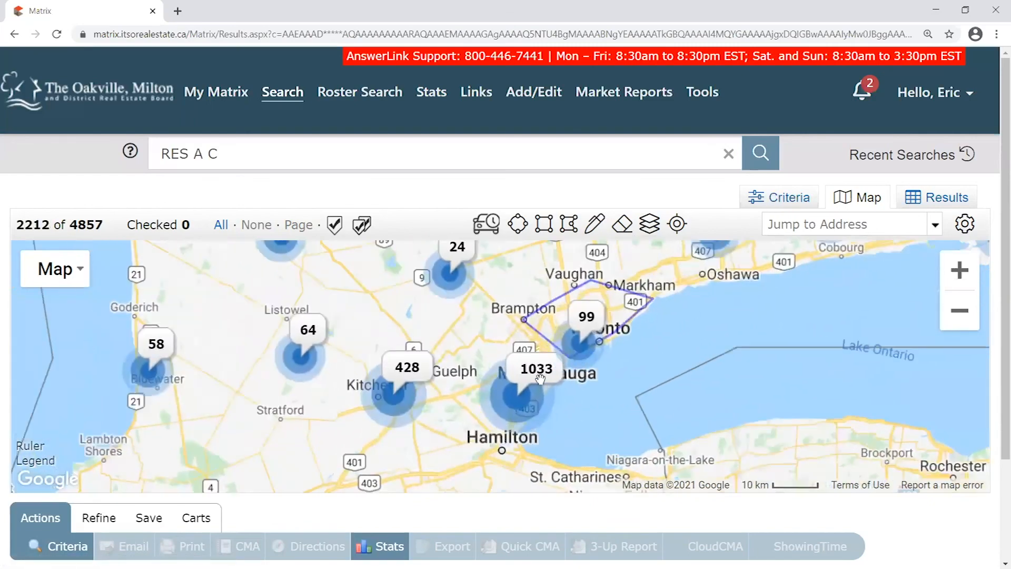
scroll(453, 445, "up", 2)
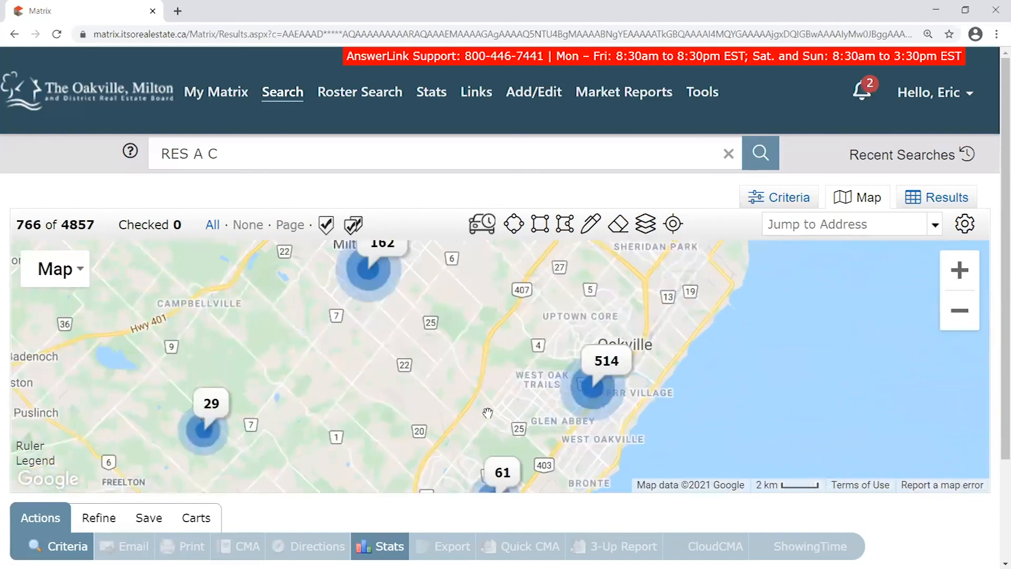
left_click_drag(498, 418, 542, 382)
scroll(542, 382, "up", 2)
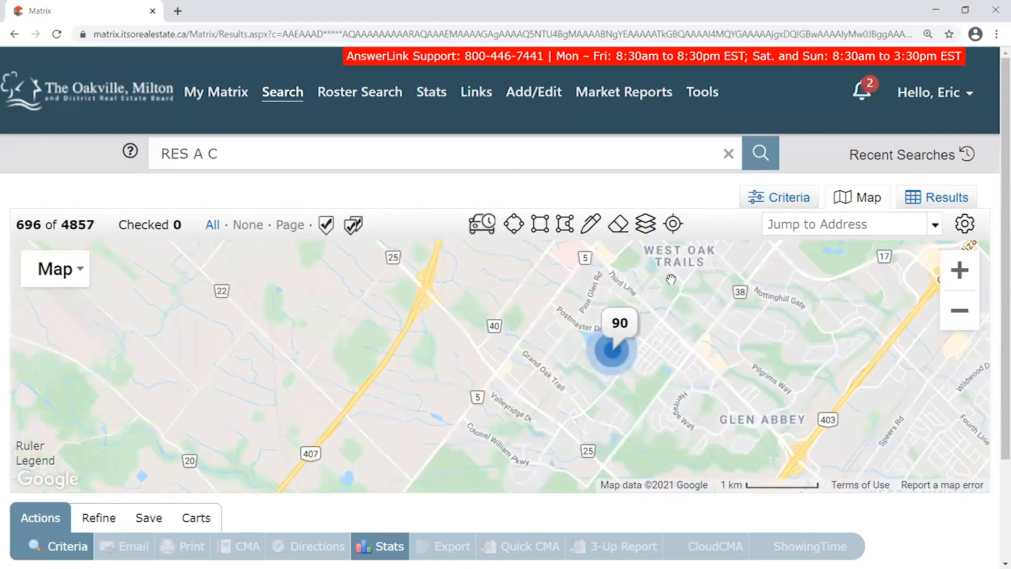
left_click_drag(680, 330, 518, 408)
left_click_drag(490, 292, 485, 254)
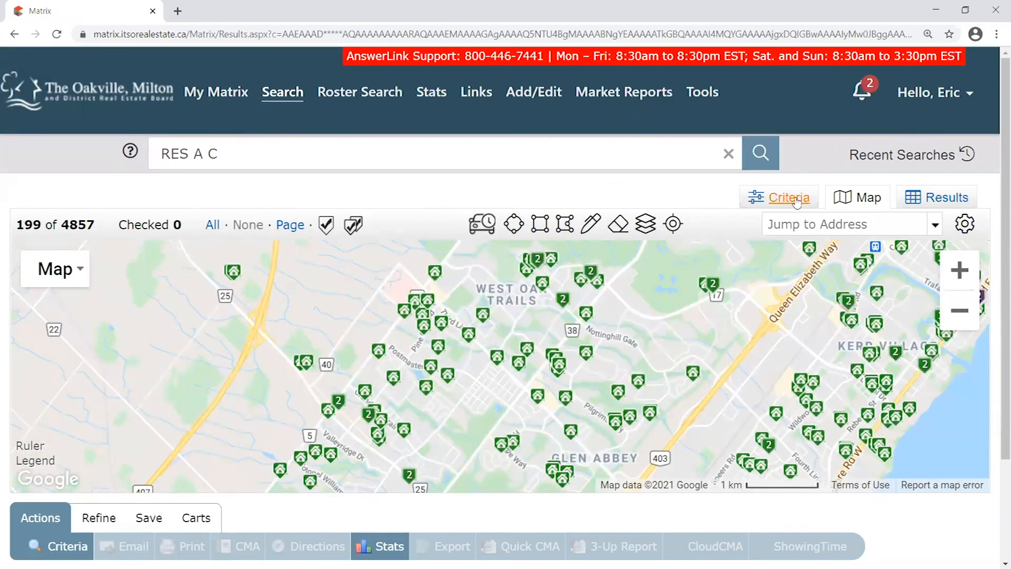
Draw a rectangular search area covering West Oak Trails and Glen Abbey
left_click(540, 223)
left_click_drag(307, 249, 646, 318)
mouse_move(767, 401)
left_mouse_down()
mouse_move(736, 488)
mouse_move(643, 437)
mouse_move(693, 458)
left_mouse_up()
scroll(751, 355, "down", 1)
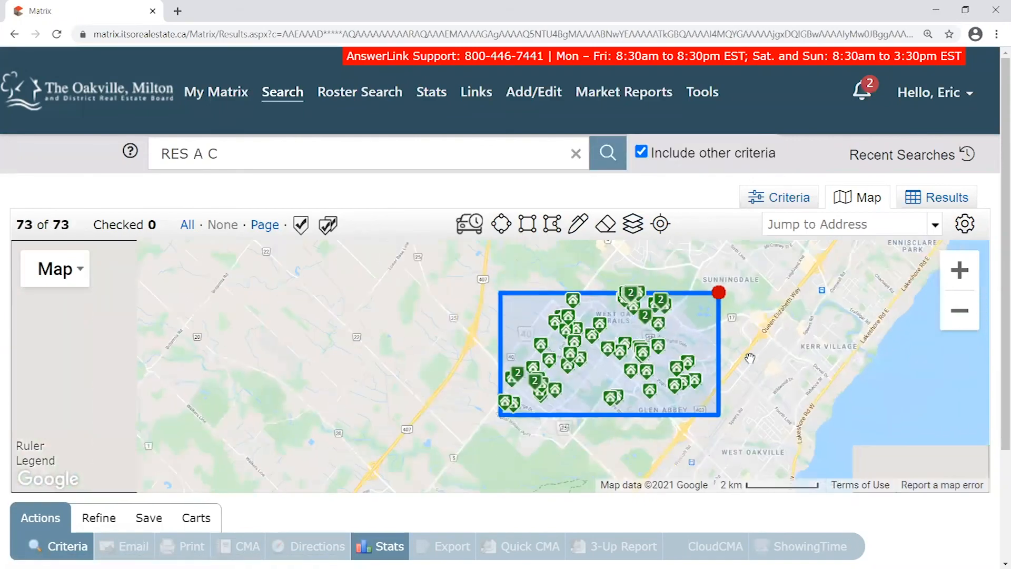
double_click(57, 223)
scroll(665, 382, "up", 1)
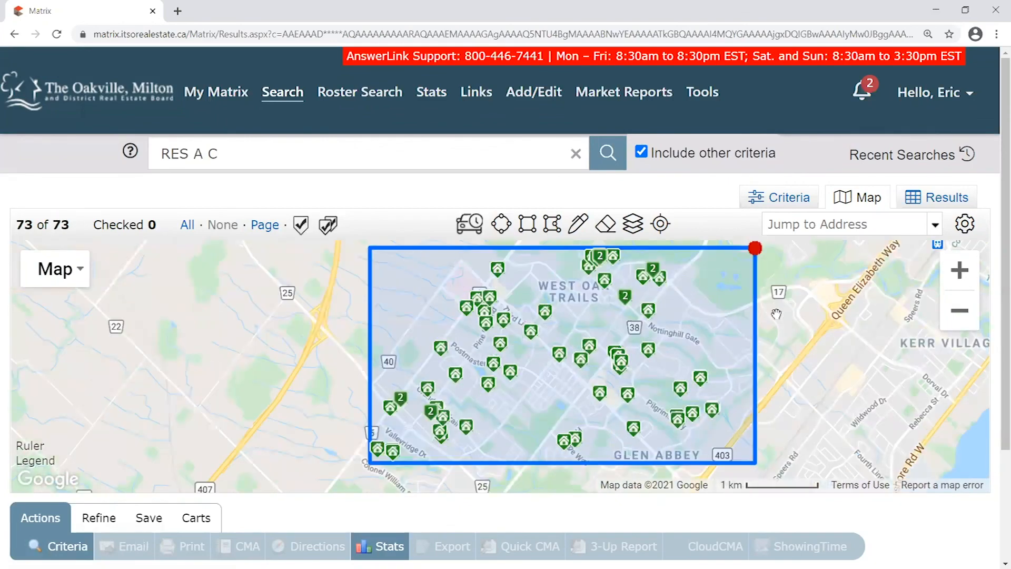
scroll(790, 340, "down", 1)
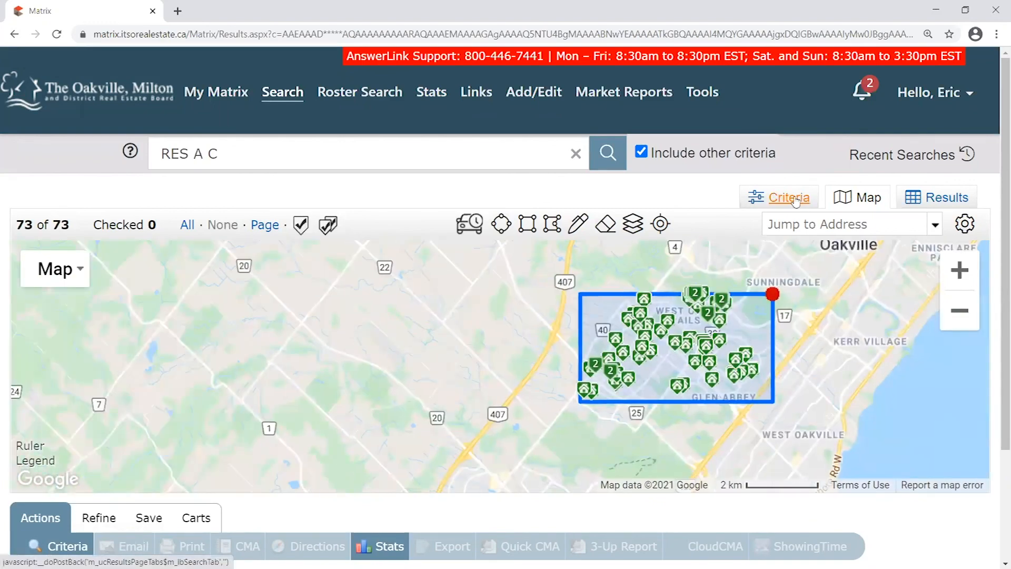
Recentre the map on the search rectangle and go to the My Matrix dashboard
left_click(773, 294)
left_click_drag(815, 379, 777, 306)
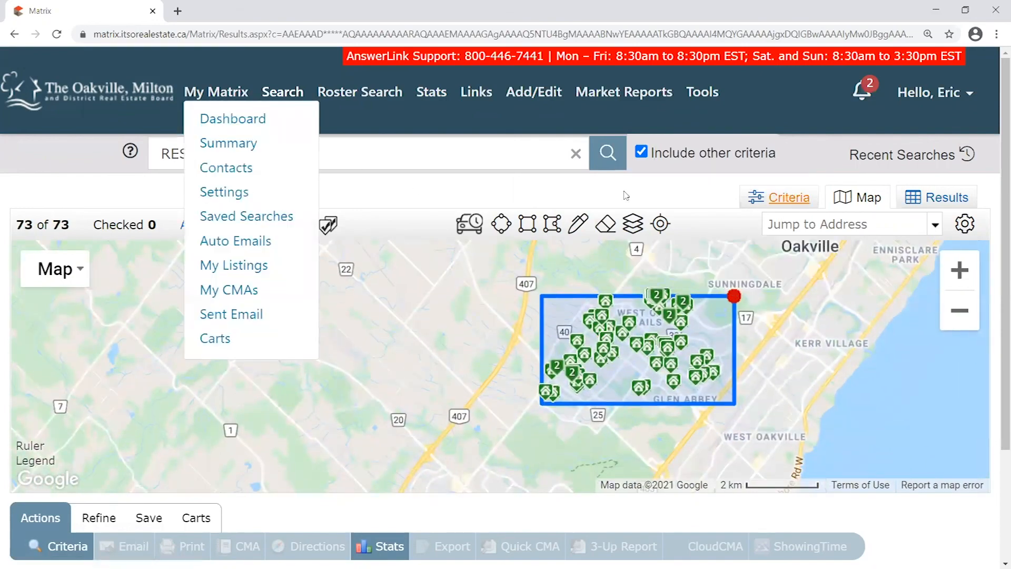
left_click(230, 118)
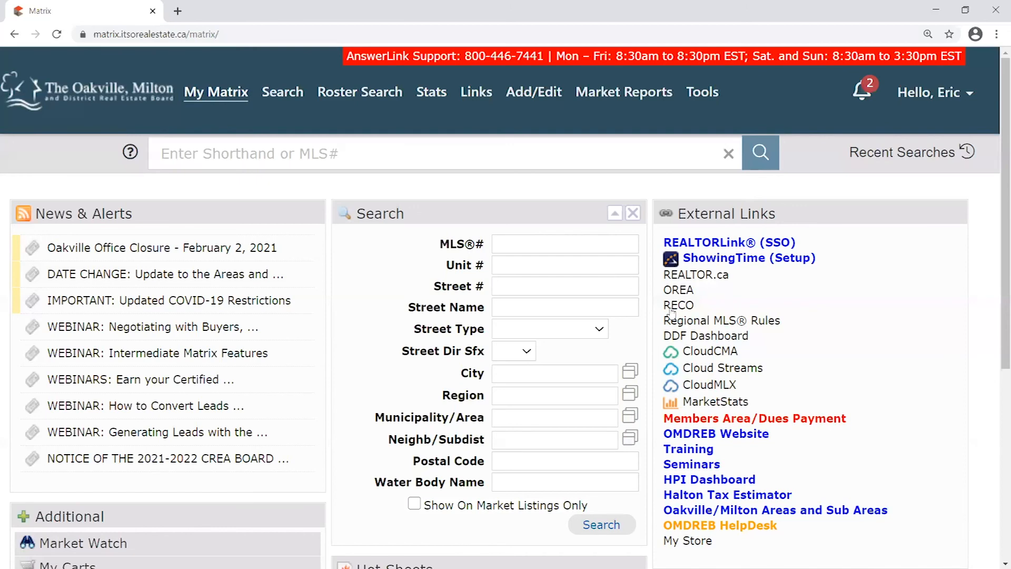
mouse_move(323, 93)
mouse_move(374, 119)
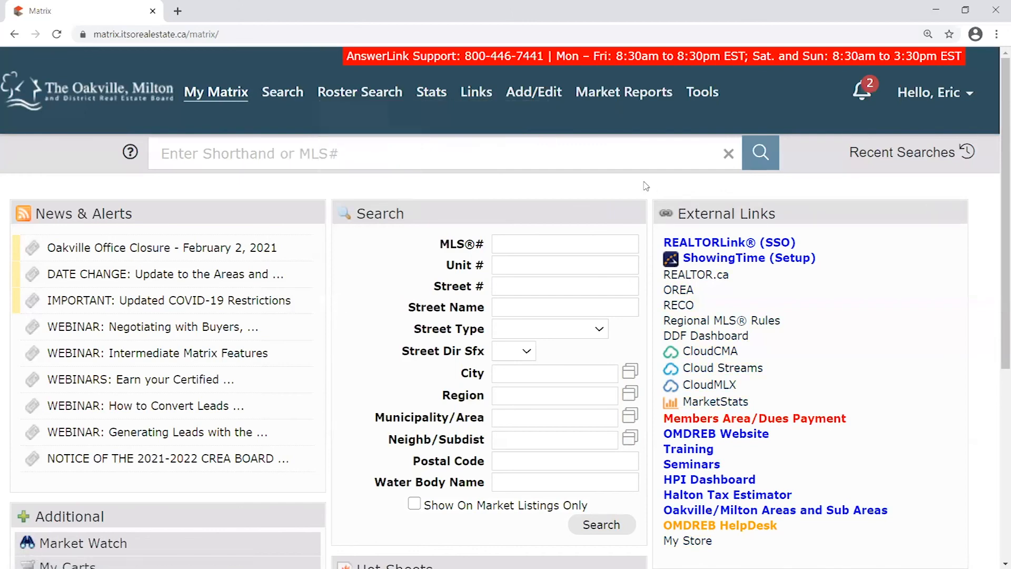
mouse_move(539, 94)
mouse_move(232, 91)
left_click_drag(499, 212, 642, 215)
scroll(638, 158, "down", 1)
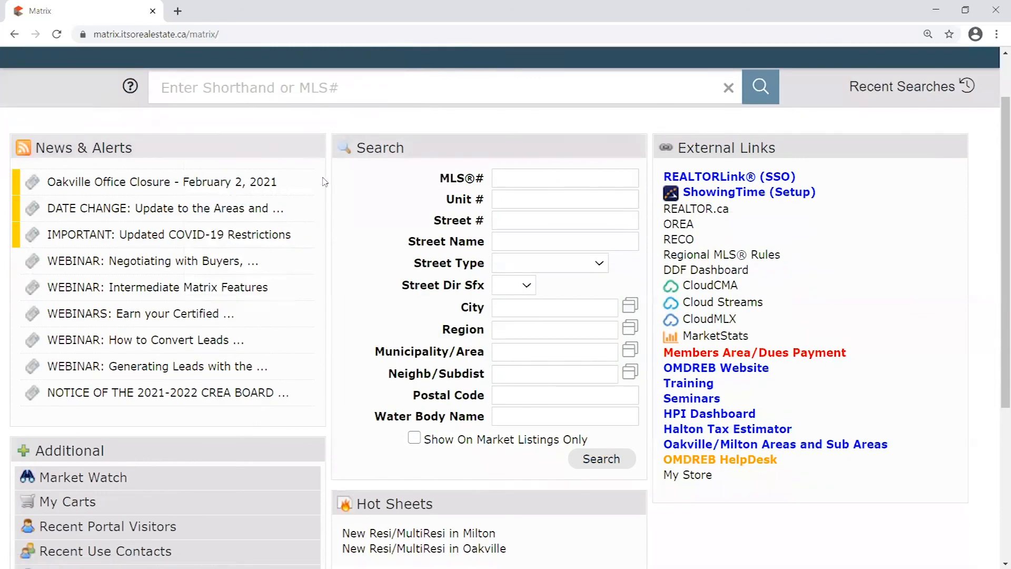
left_click_drag(512, 146, 524, 151)
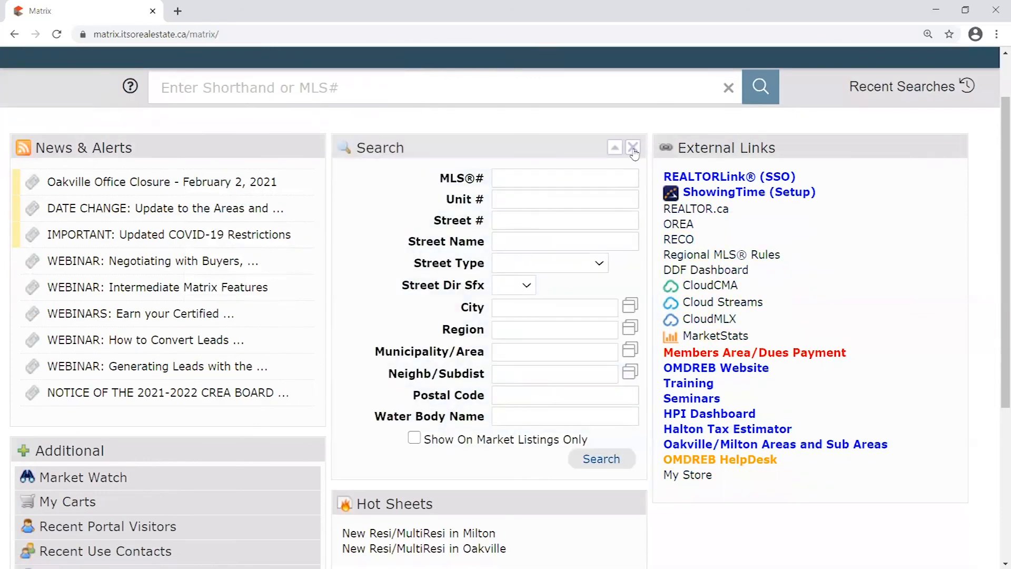
left_click(633, 148)
scroll(384, 264, "down", 2)
left_click_drag(190, 319, 201, 337)
scroll(276, 321, "down", 1)
left_click_drag(63, 500, 404, 230)
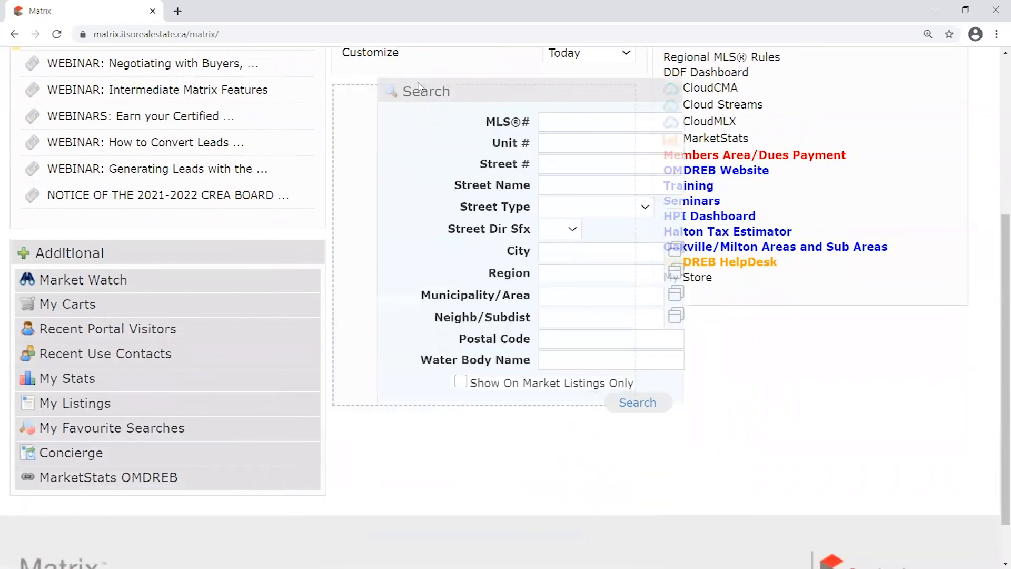
scroll(560, 237, "up", 3)
scroll(560, 237, "up", 1)
left_click_drag(517, 304, 522, 107)
left_click_drag(513, 149, 496, 137)
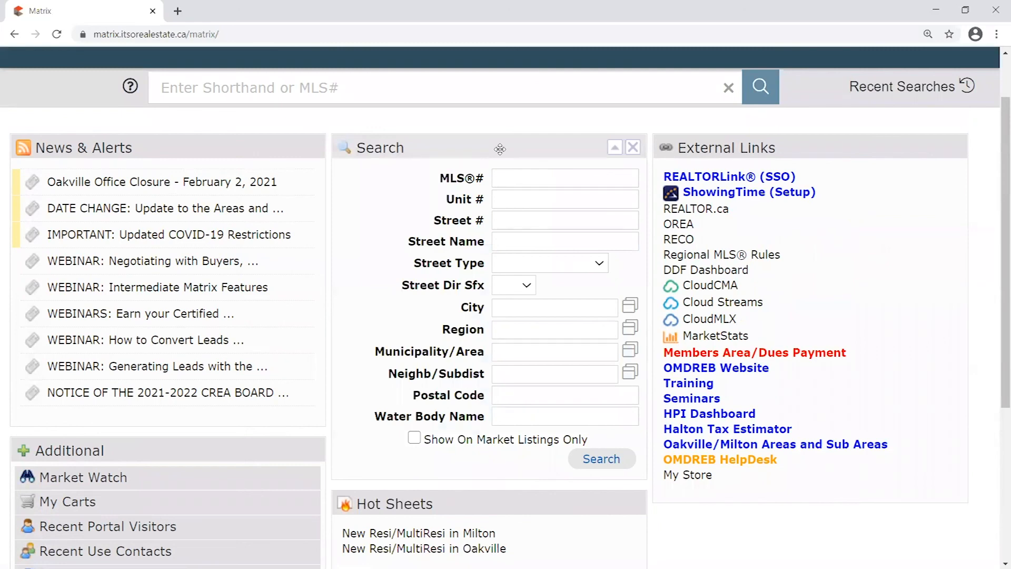
left_click(509, 179)
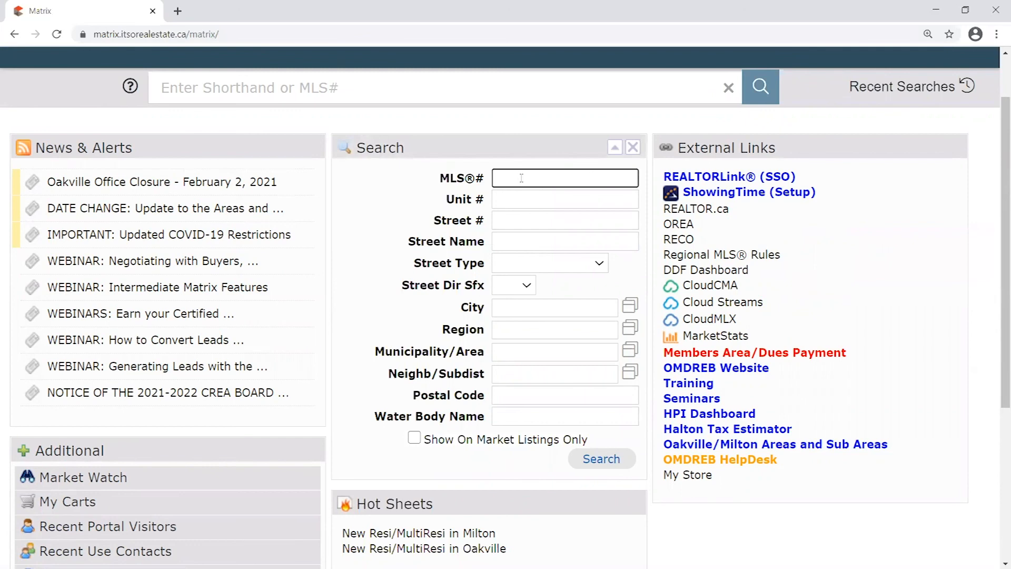
left_click(437, 195)
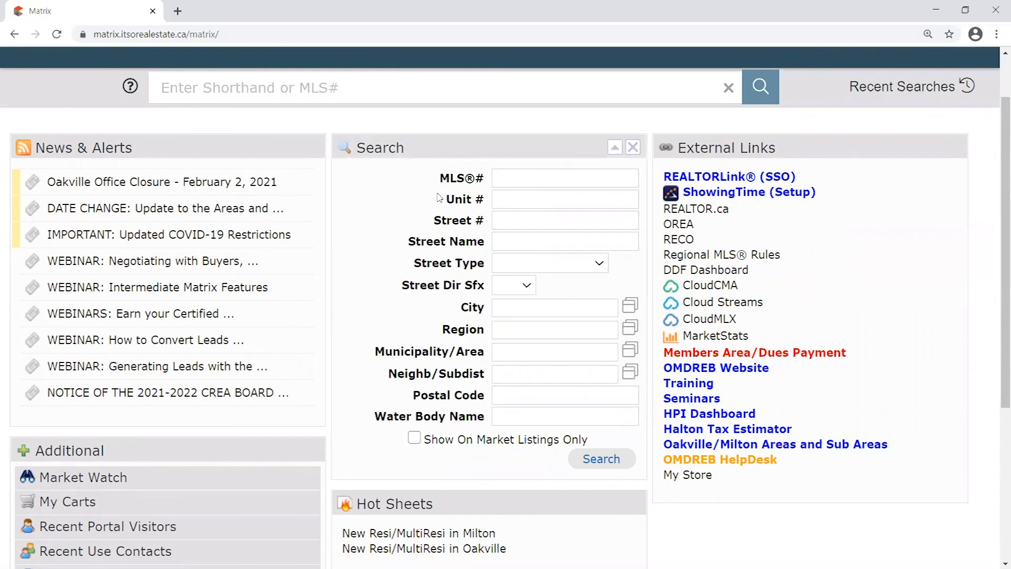
left_click_drag(434, 222, 487, 242)
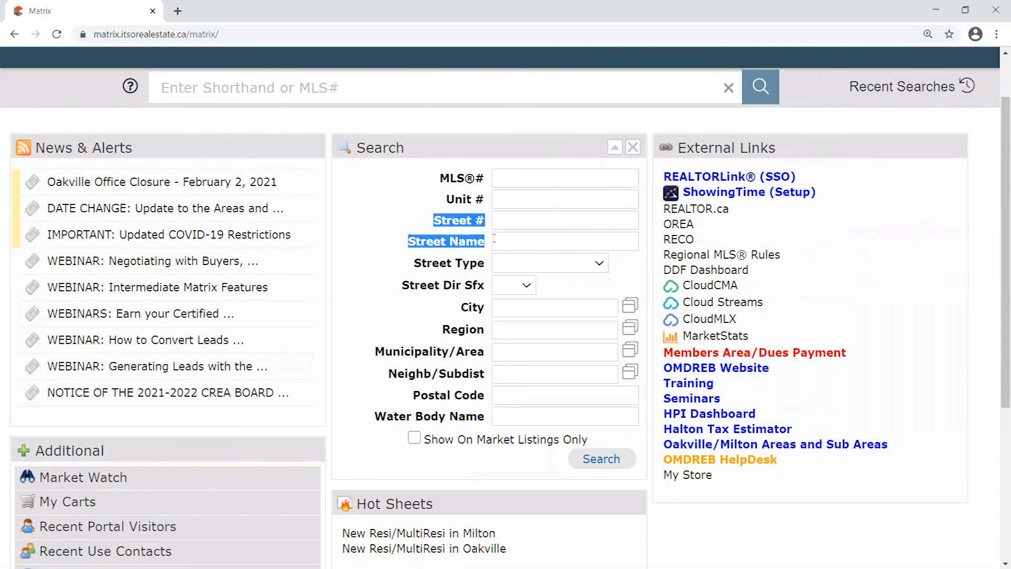
left_click(417, 219)
left_click_drag(429, 222, 492, 240)
left_click(465, 216)
left_click_drag(428, 225, 485, 245)
left_click(464, 298)
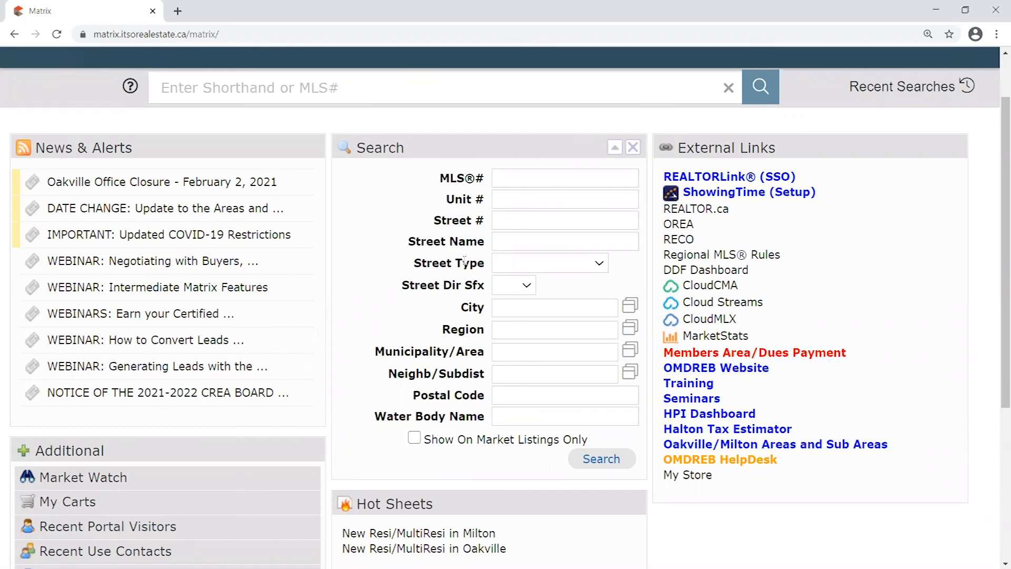
scroll(464, 298, "up", 2)
left_click_drag(430, 285, 492, 312)
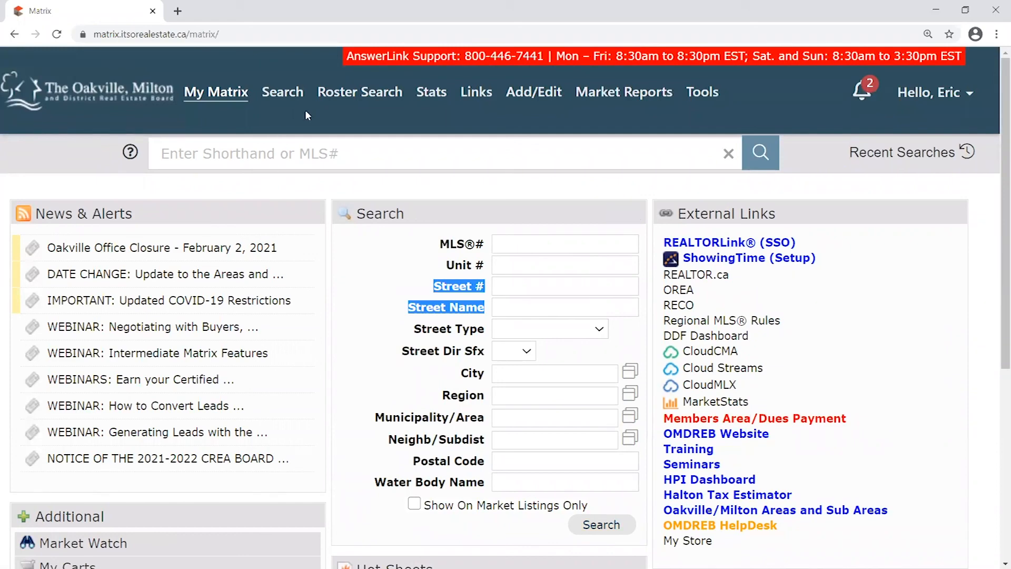
mouse_move(285, 94)
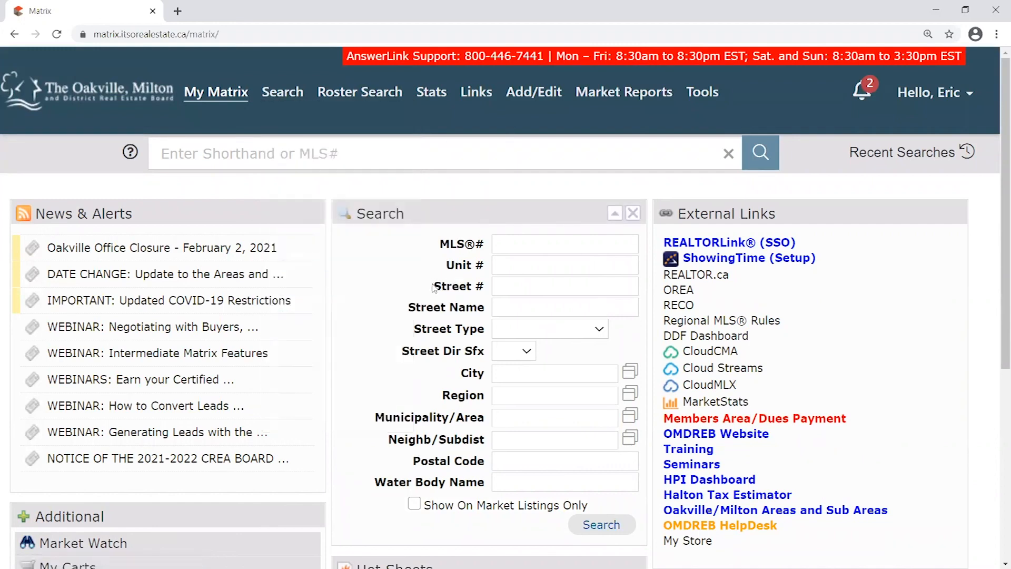
left_click(506, 290)
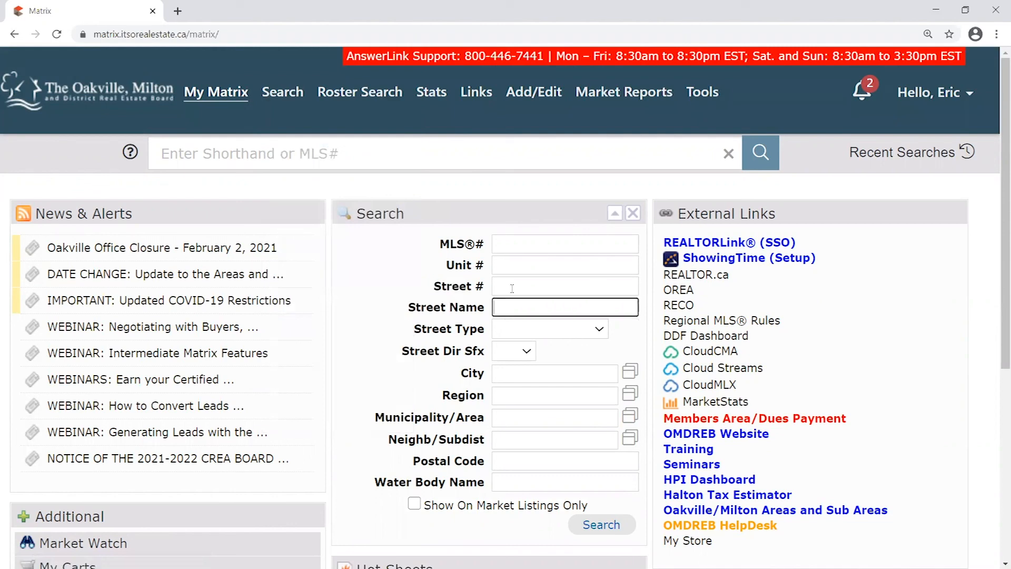
left_click_drag(435, 210, 458, 202)
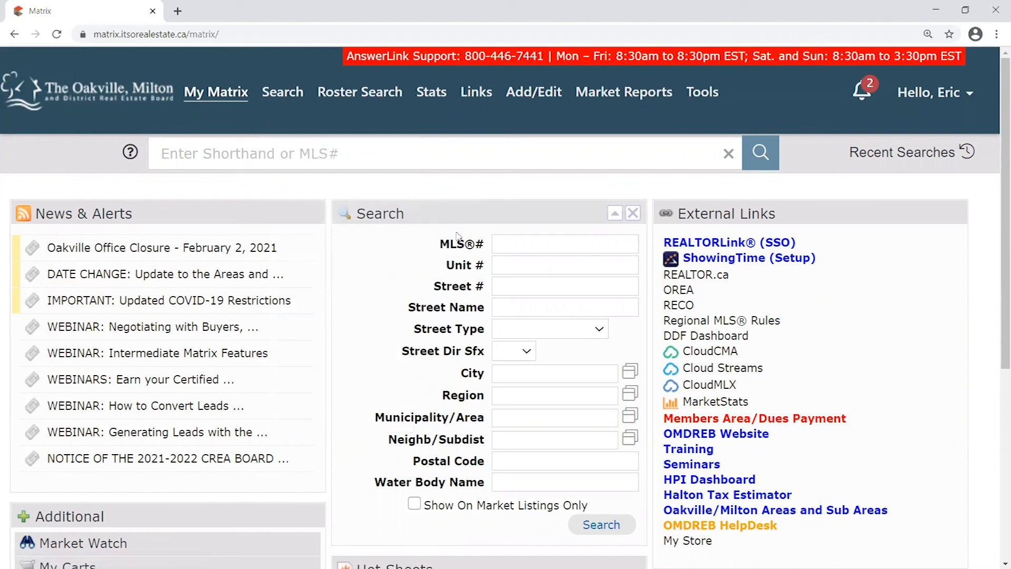
left_click(509, 289)
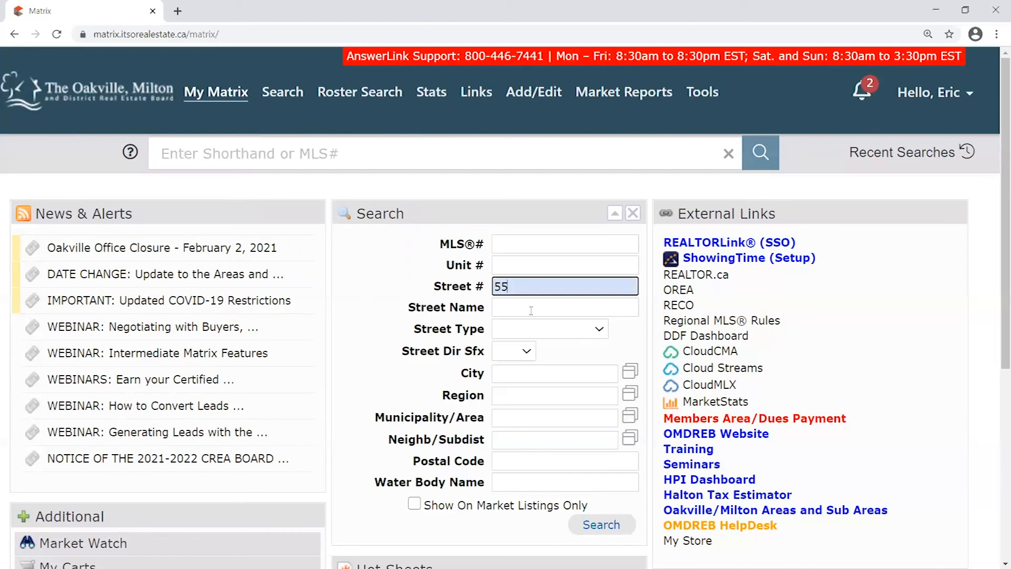
left_click(531, 310)
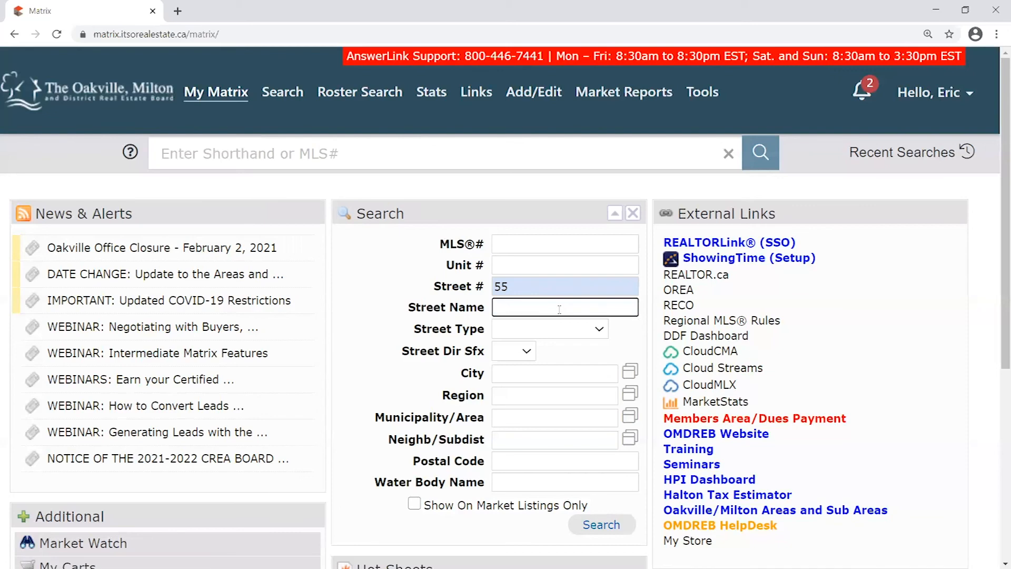
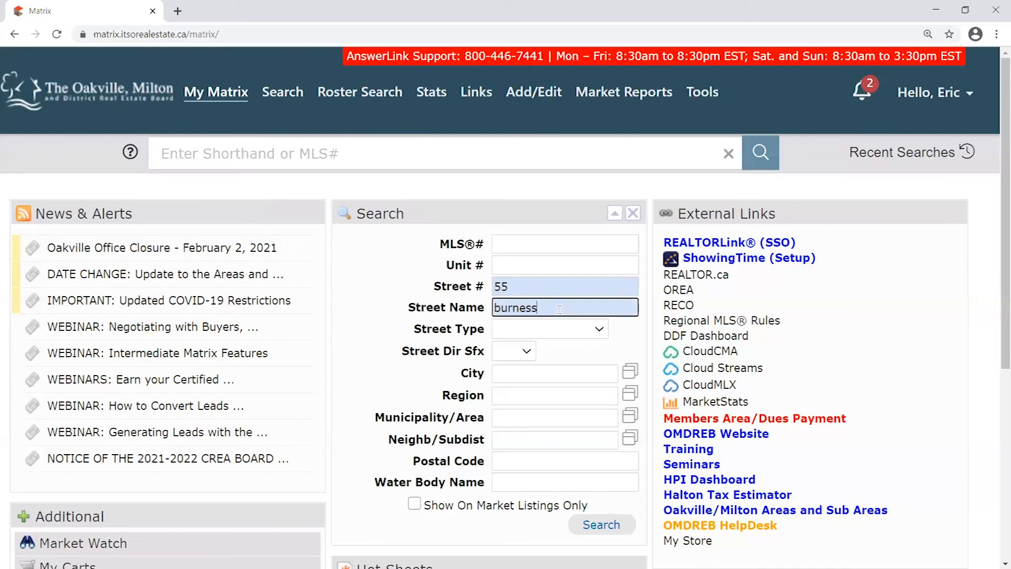
left_click(432, 291)
Highlight the entered street number and name, then select the street name for replacing
scroll(432, 289, "down", 1)
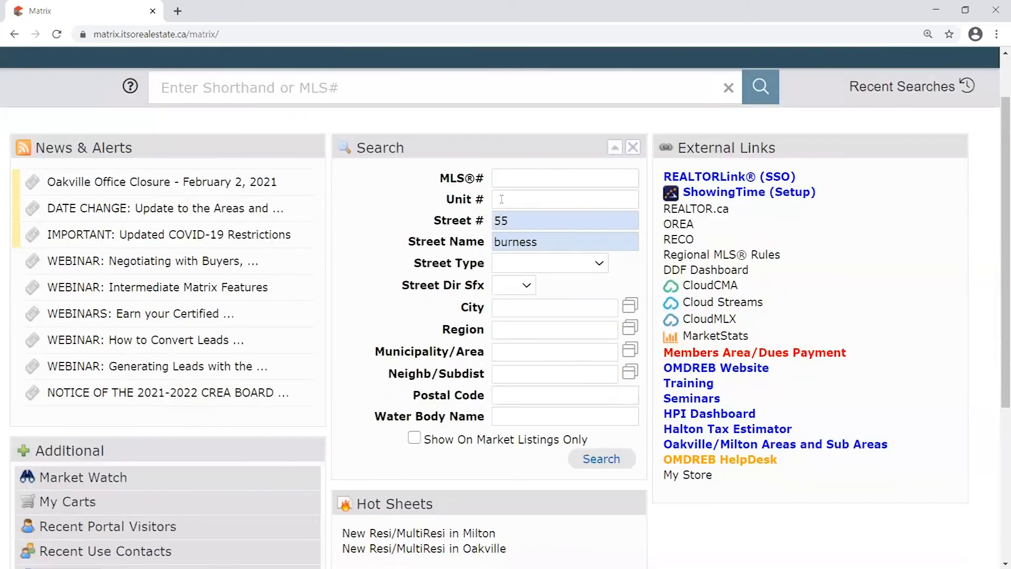
left_click_drag(484, 221, 430, 222)
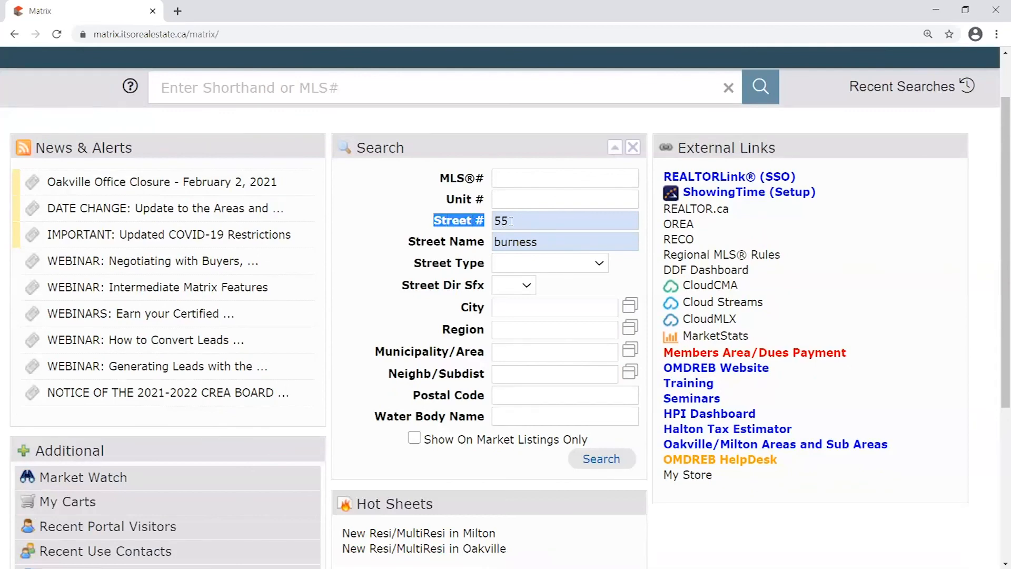
left_click(475, 220)
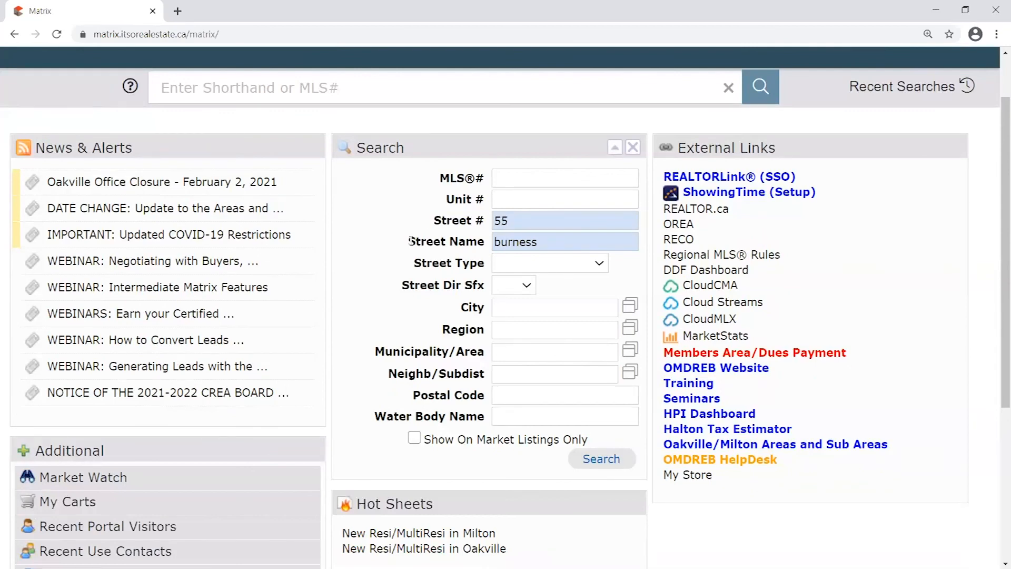
left_click_drag(413, 241, 484, 241)
left_click(474, 242)
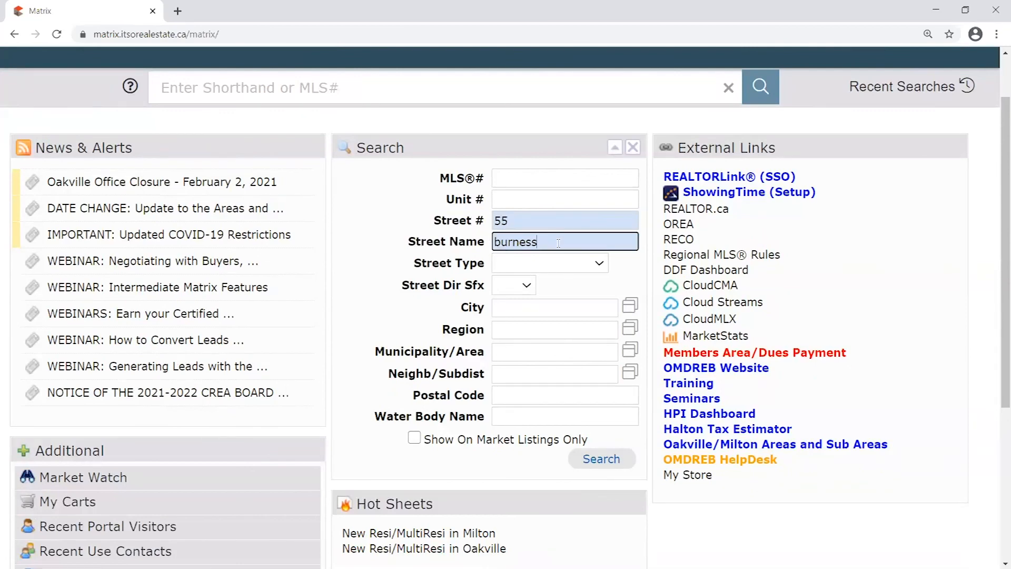
left_click(452, 230)
left_click_drag(409, 243, 485, 240)
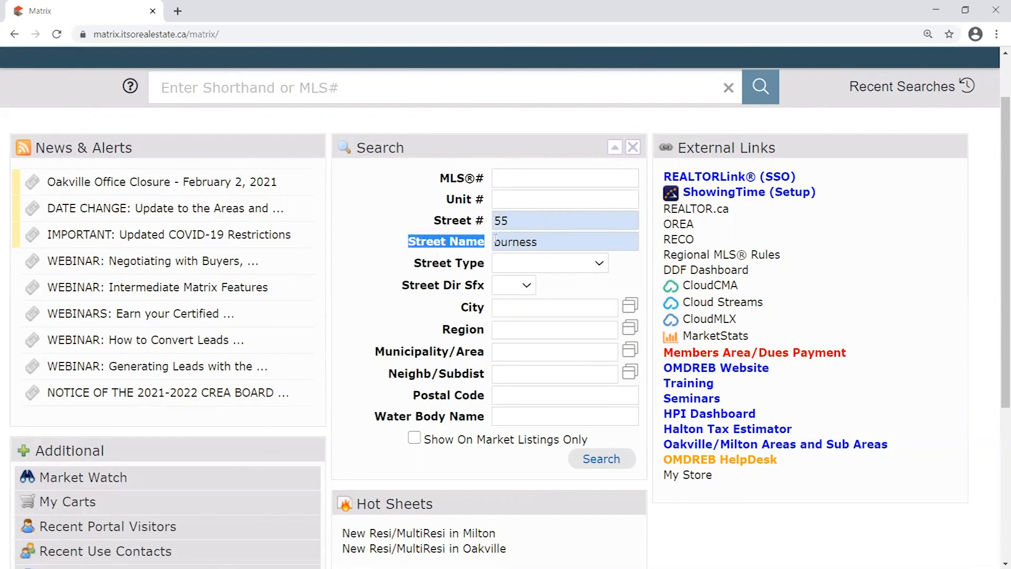
left_click(487, 240)
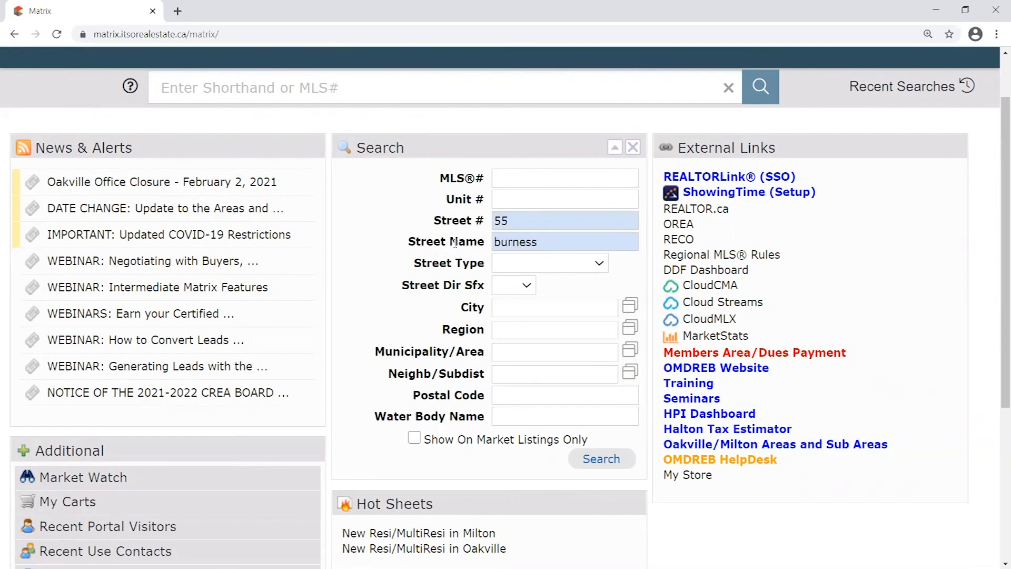
left_click_drag(411, 241, 487, 247)
left_click(476, 243)
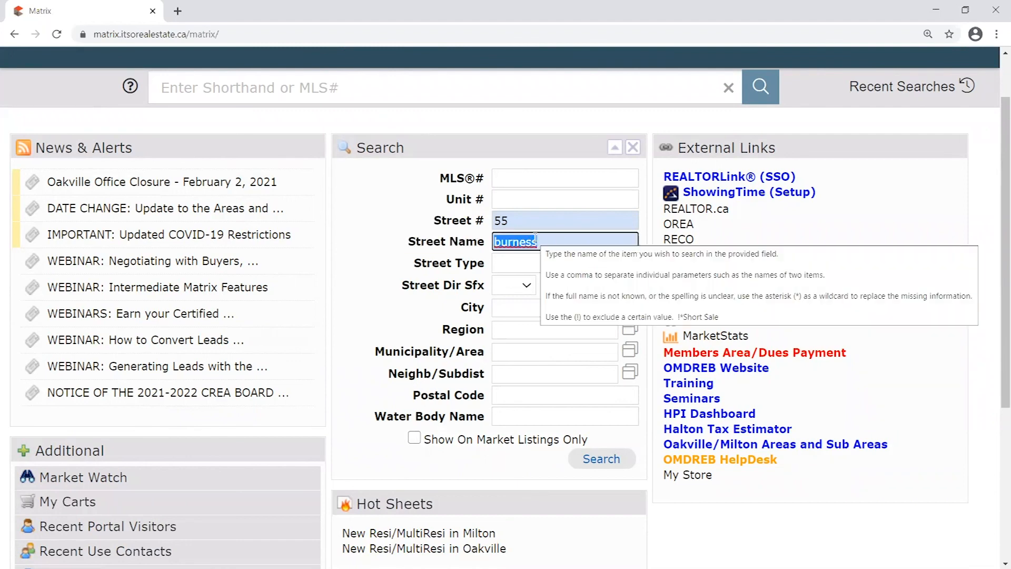
left_click(481, 235)
double_click(550, 242)
left_click(558, 241)
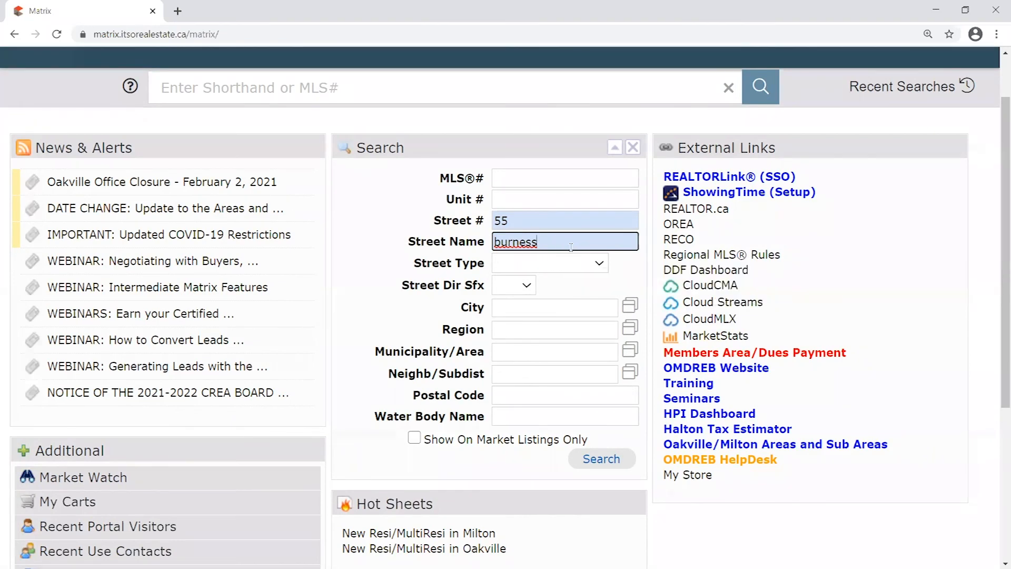
left_click(449, 227)
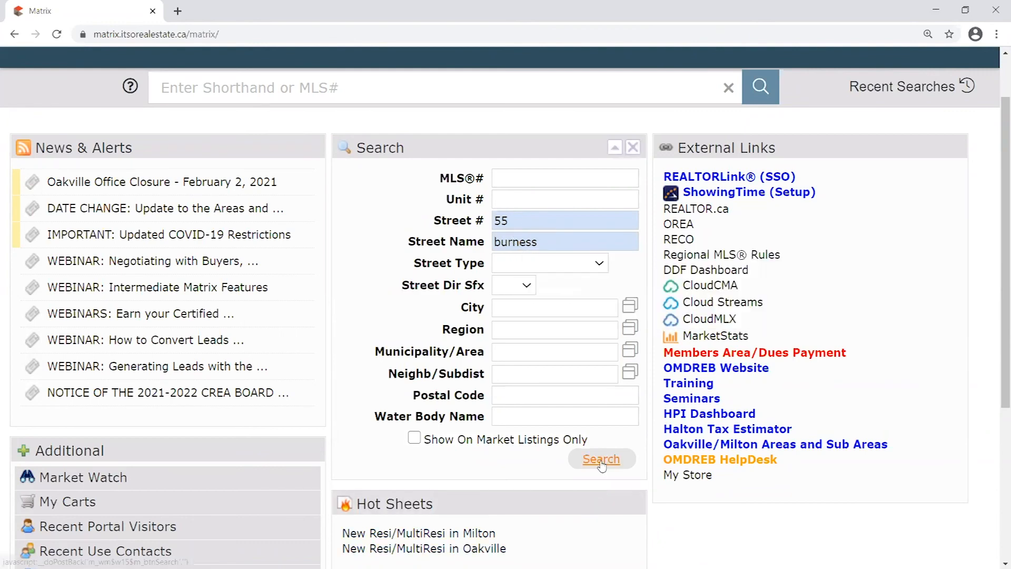
left_click(573, 243)
key("ctrl+a")
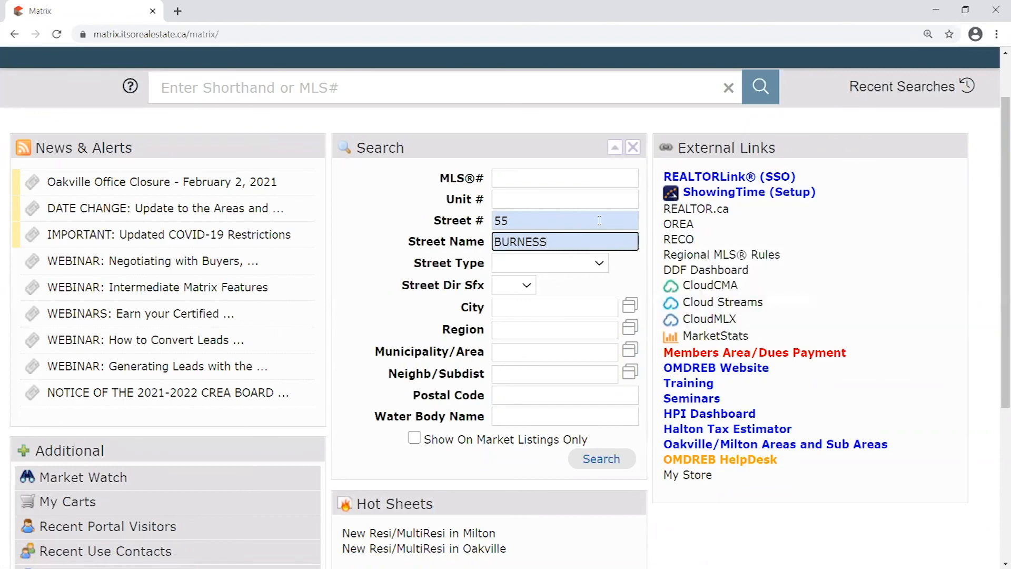
double_click(519, 246)
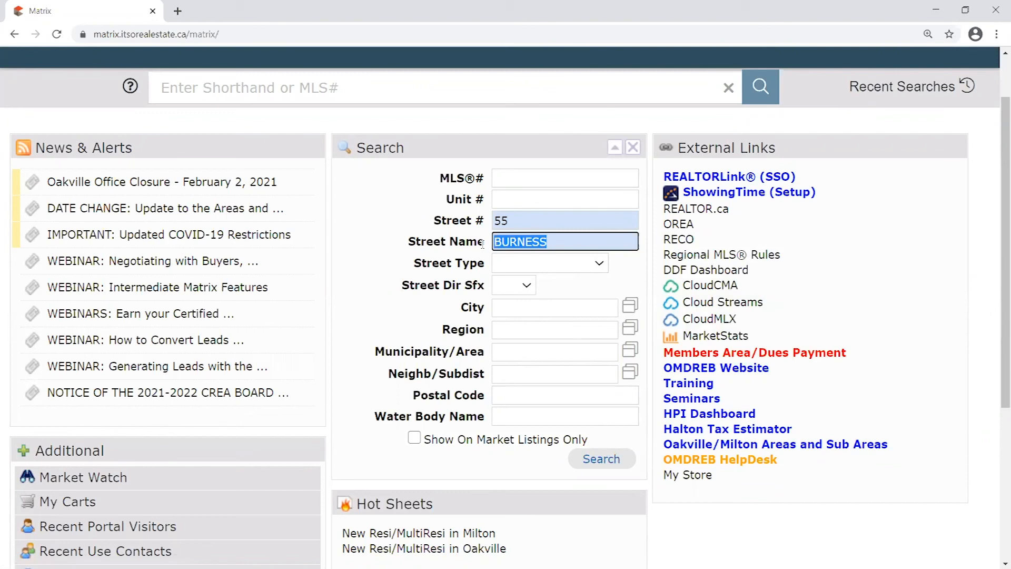
left_click(558, 240)
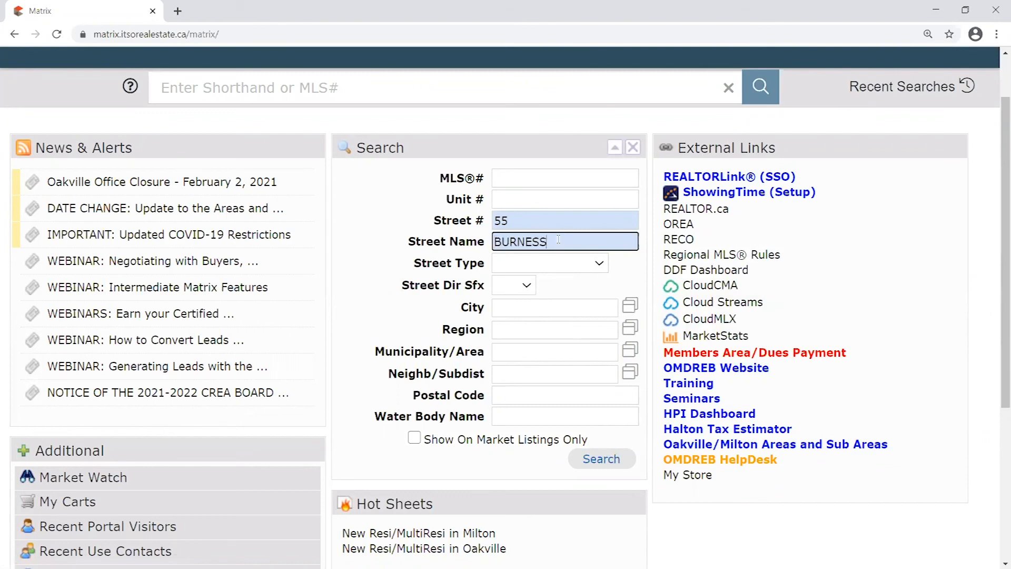
key("ctrl+a")
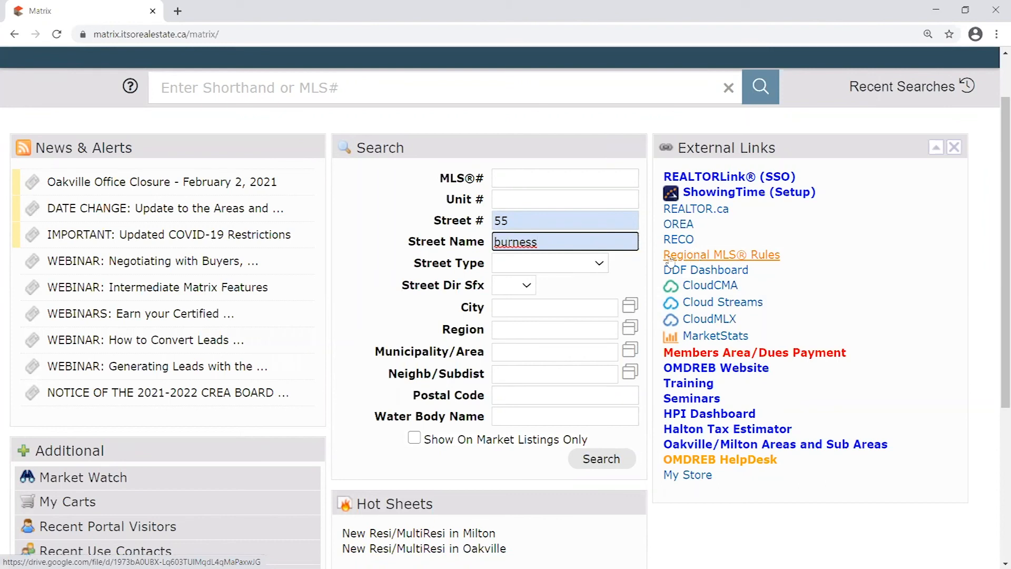
left_click_drag(545, 242, 472, 235)
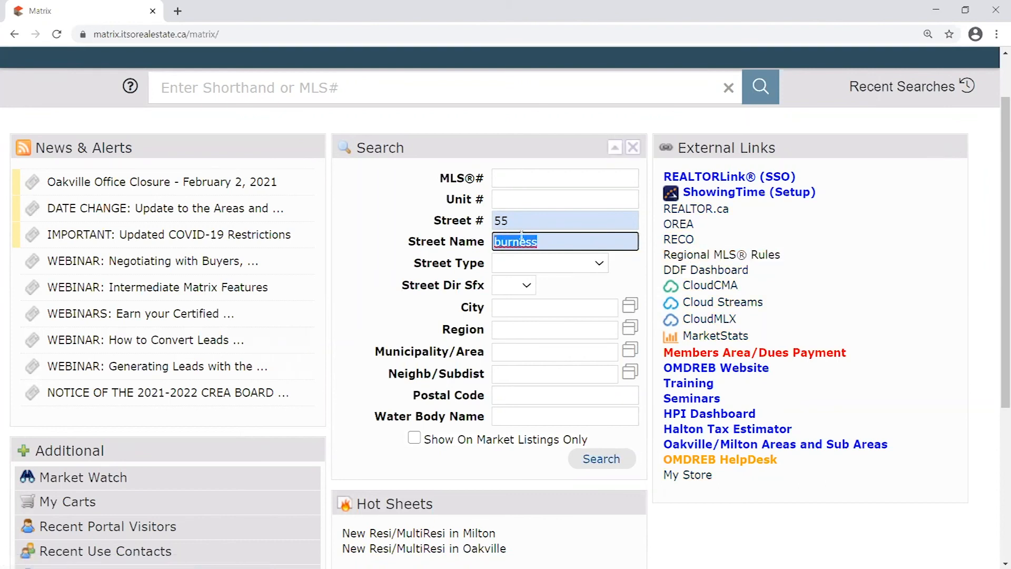
left_click(559, 237)
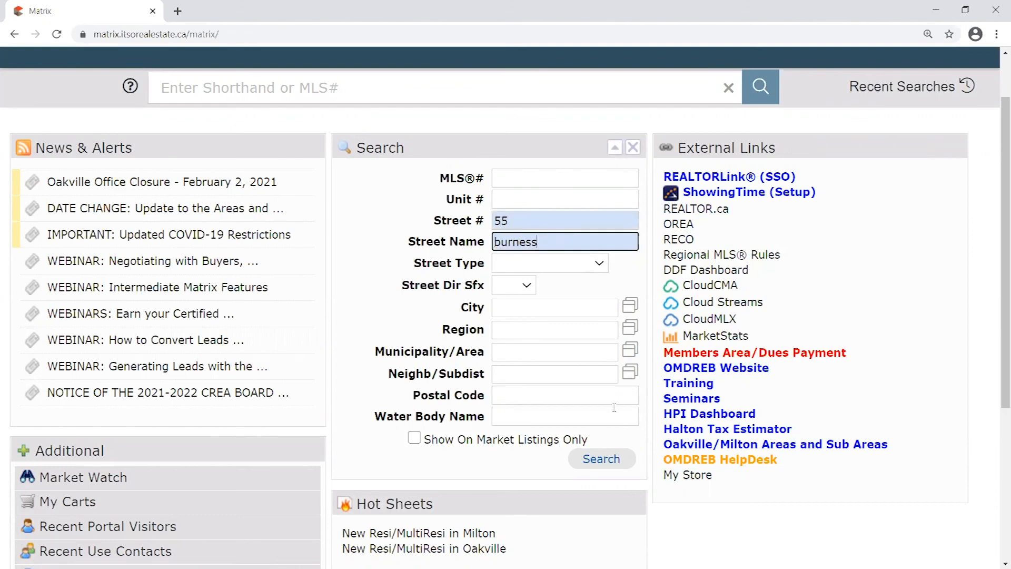
left_click(602, 460)
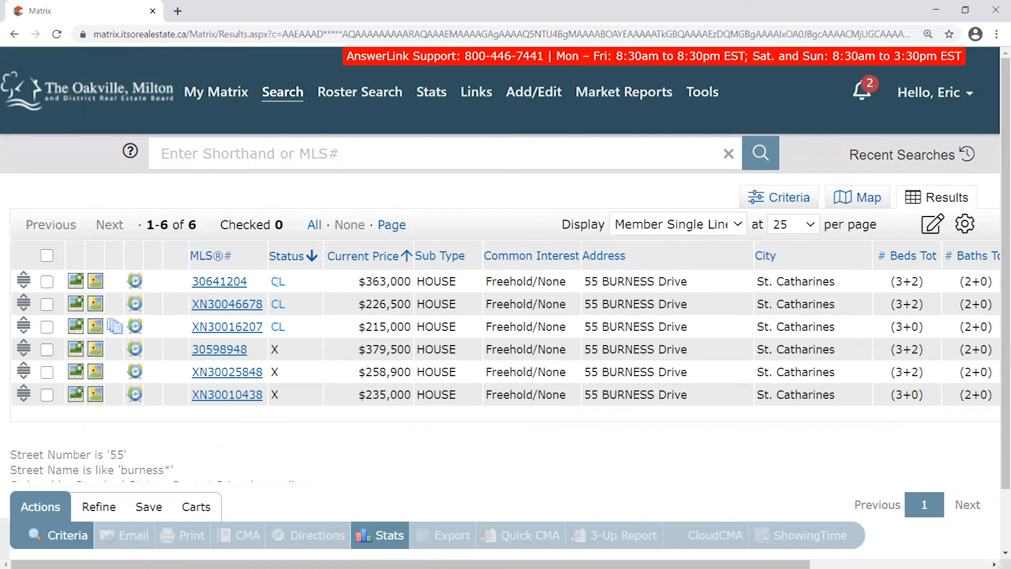
left_click_drag(294, 336, 272, 284)
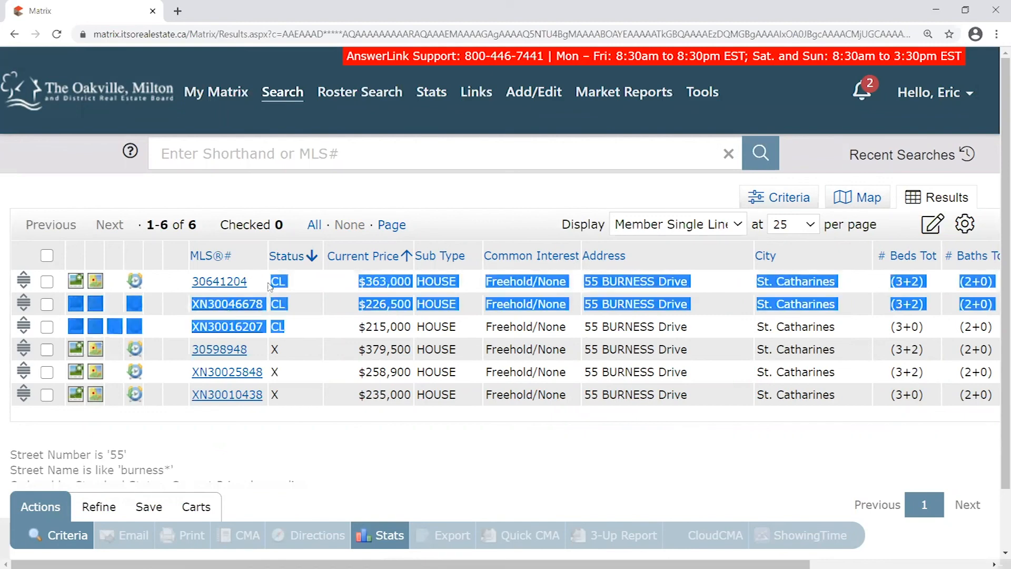
left_click(296, 280)
left_click_drag(284, 396, 271, 348)
left_click(374, 409)
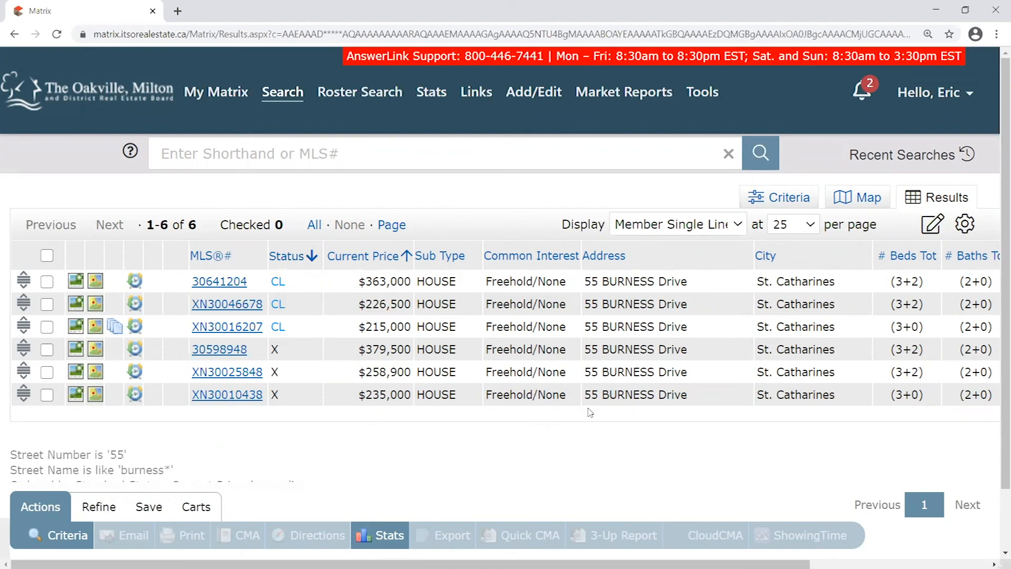
mouse_move(559, 563)
left_mouse_down()
mouse_move(731, 548)
mouse_move(556, 563)
left_mouse_up()
Reorder the result columns to MLS®#, Status, Address, City
left_click_drag(653, 256, 316, 256)
left_click_drag(224, 261, 653, 256)
left_click_drag(807, 247, 421, 258)
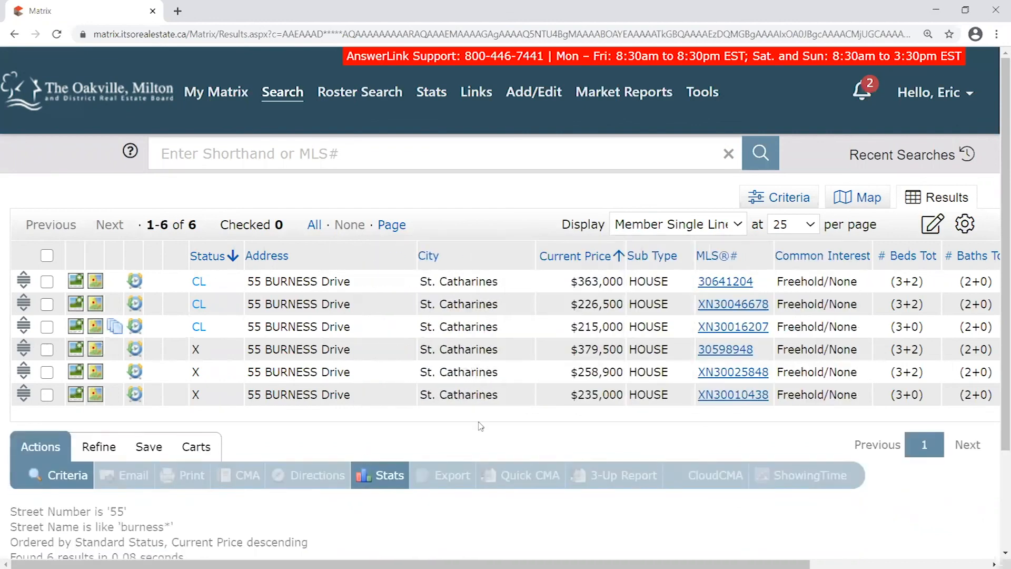
left_click_drag(758, 257, 316, 259)
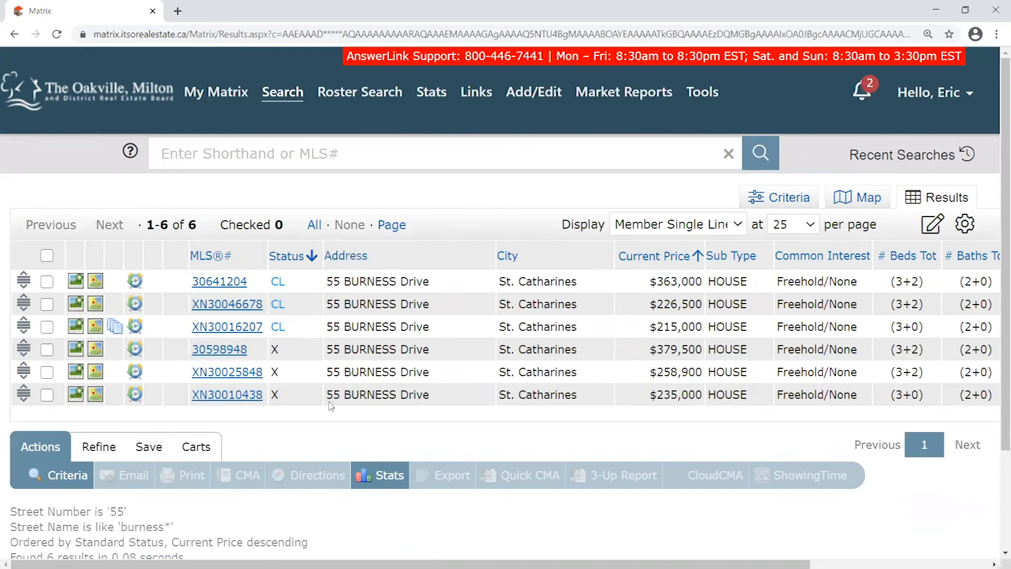
Open listing 30641204's full details and highlight List Date 03/06/2018 and Expiration Date 05/06/2018
left_click(229, 282)
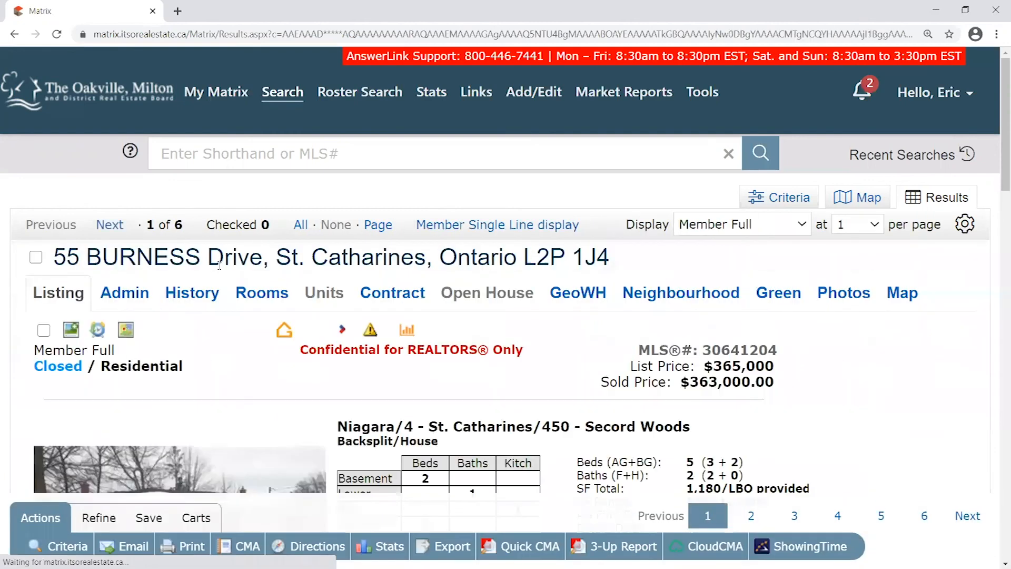
scroll(693, 266, "down", 3)
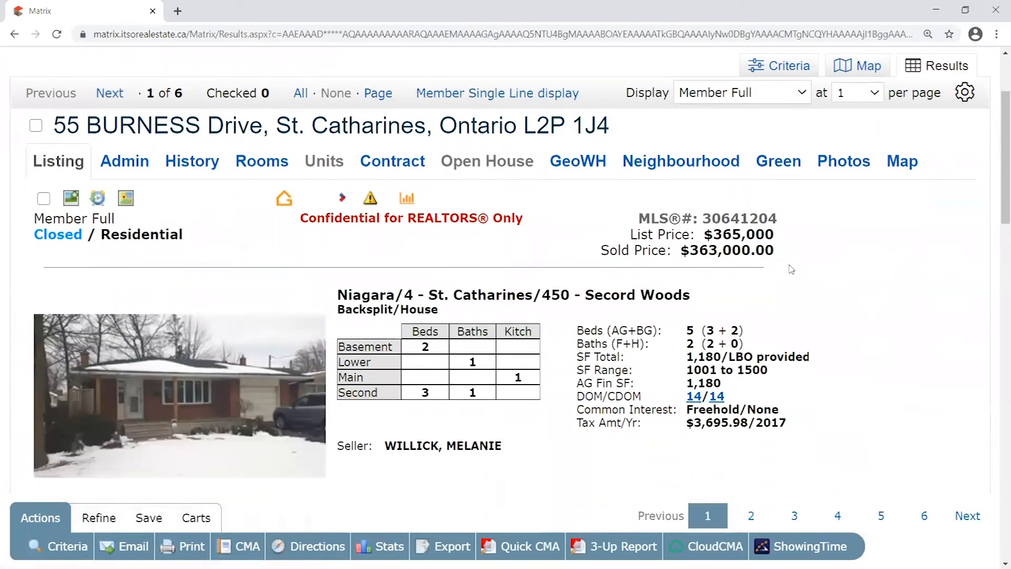
scroll(791, 269, "down", 4)
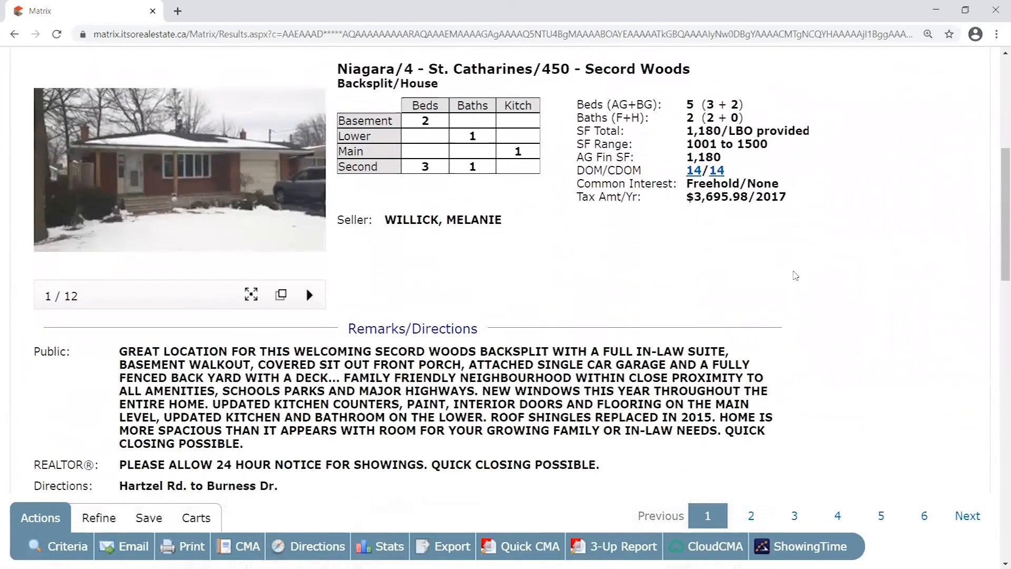
scroll(795, 276, "down", 1)
left_click_drag(787, 160, 772, 160)
left_click_drag(997, 183, 969, 427)
left_click_drag(162, 258, 238, 268)
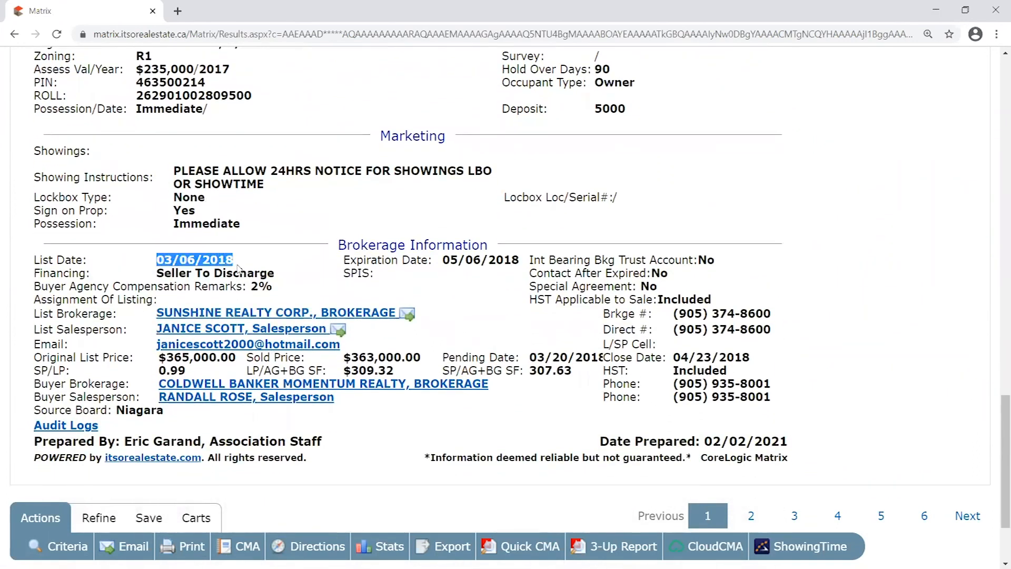
left_click_drag(518, 258, 443, 259)
left_click(770, 275)
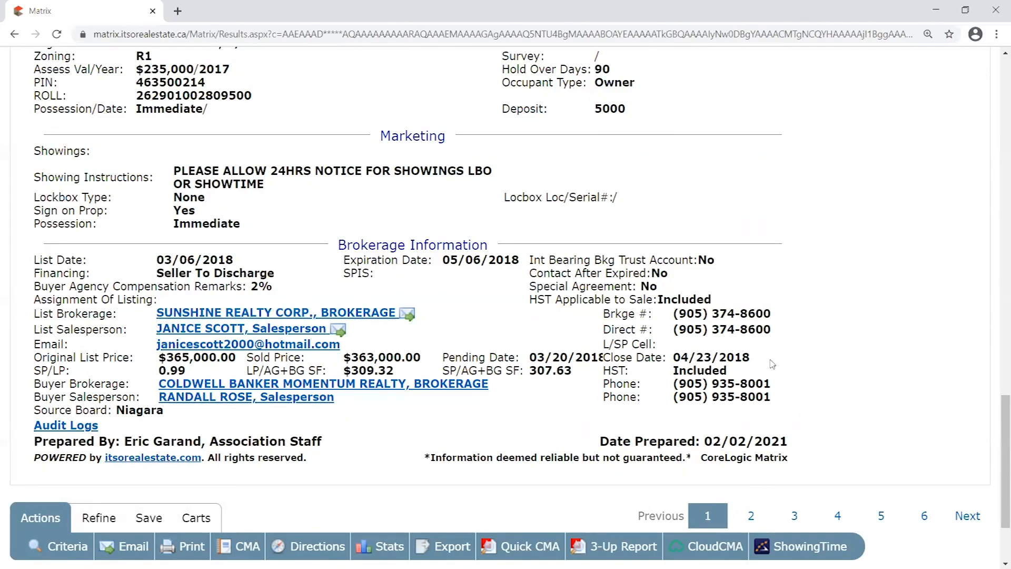
Scroll through the Member Full report and highlight its '1 of 6' record counter
scroll(571, 321, "up", 1)
scroll(458, 346, "up", 15)
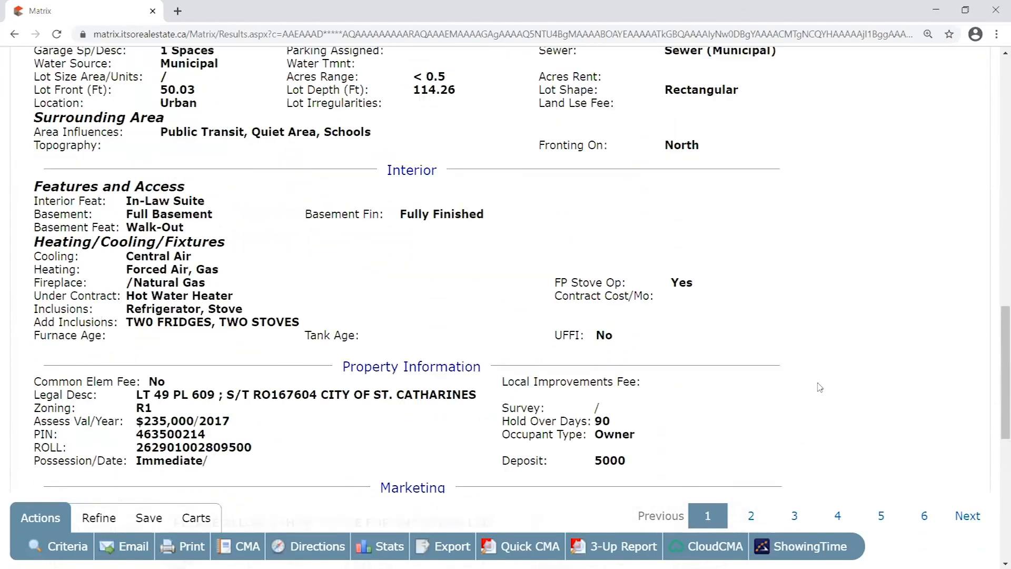
scroll(837, 384, "up", 2)
scroll(850, 379, "down", 1)
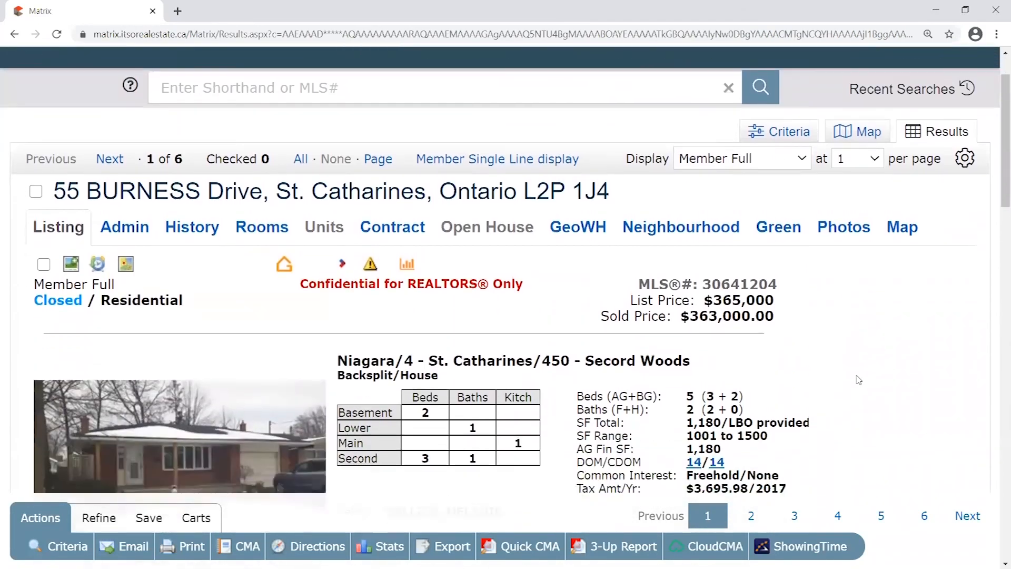
scroll(859, 381, "down", 1)
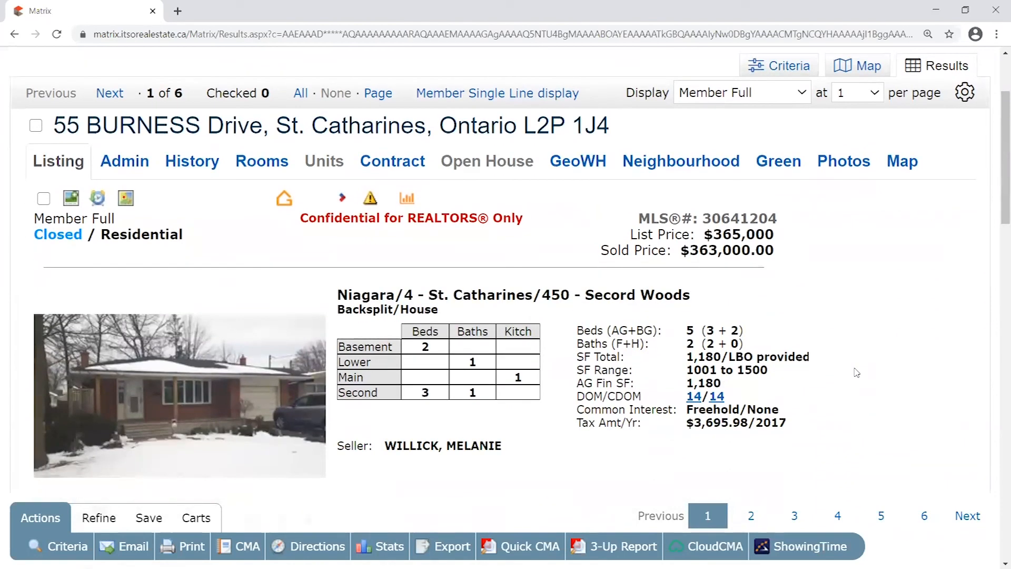
scroll(854, 372, "up", 2)
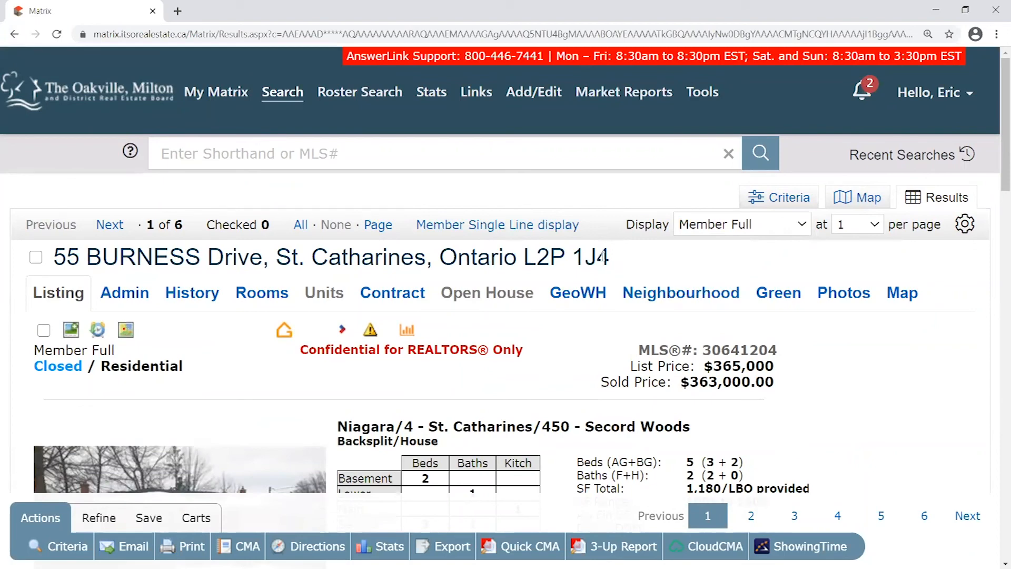
left_click_drag(146, 224, 181, 224)
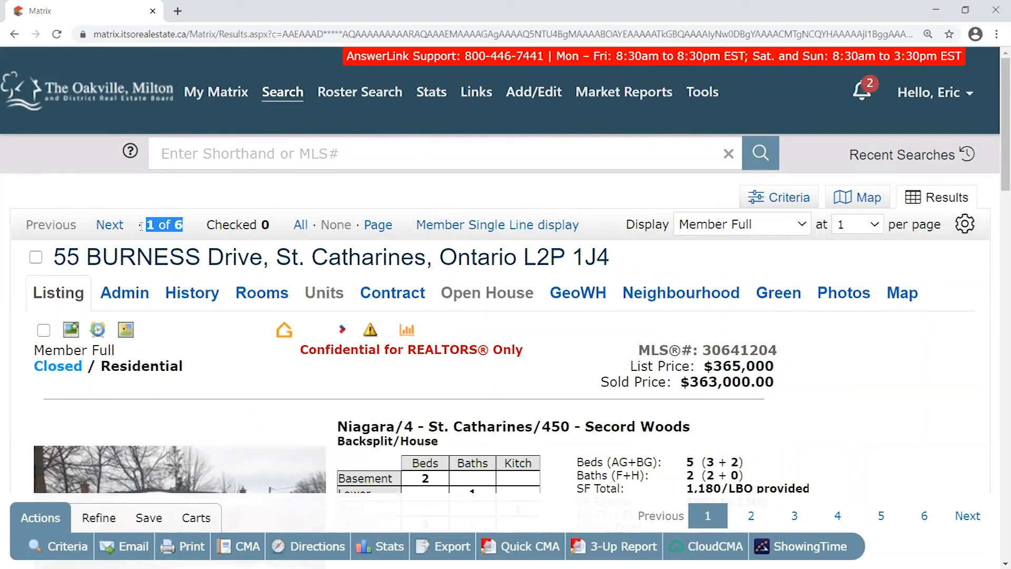
left_click(118, 227)
left_click_drag(177, 225, 154, 226)
left_click(186, 227)
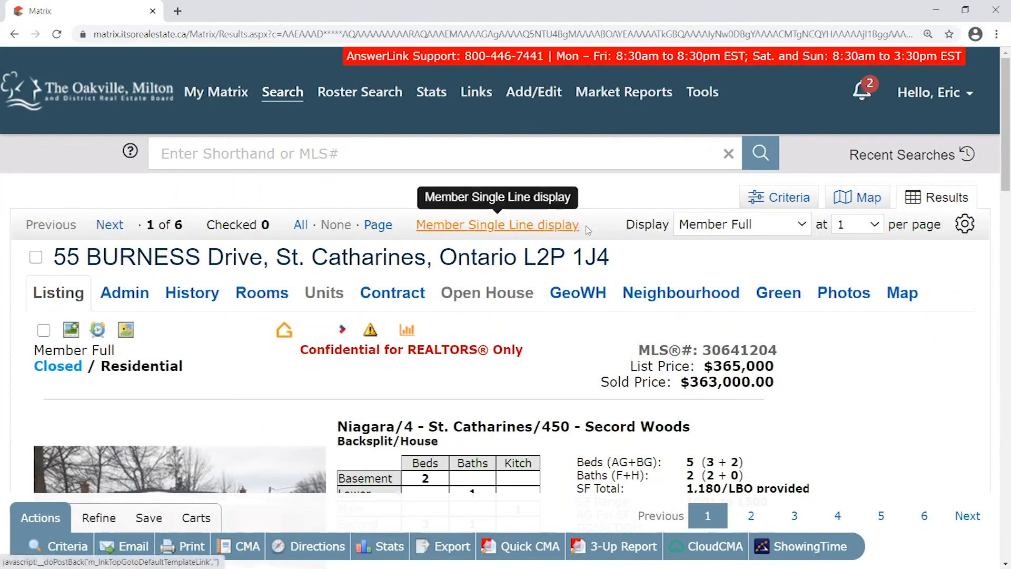
Switch back to the Member Single Line table and highlight listing XN30046678
left_click(520, 227)
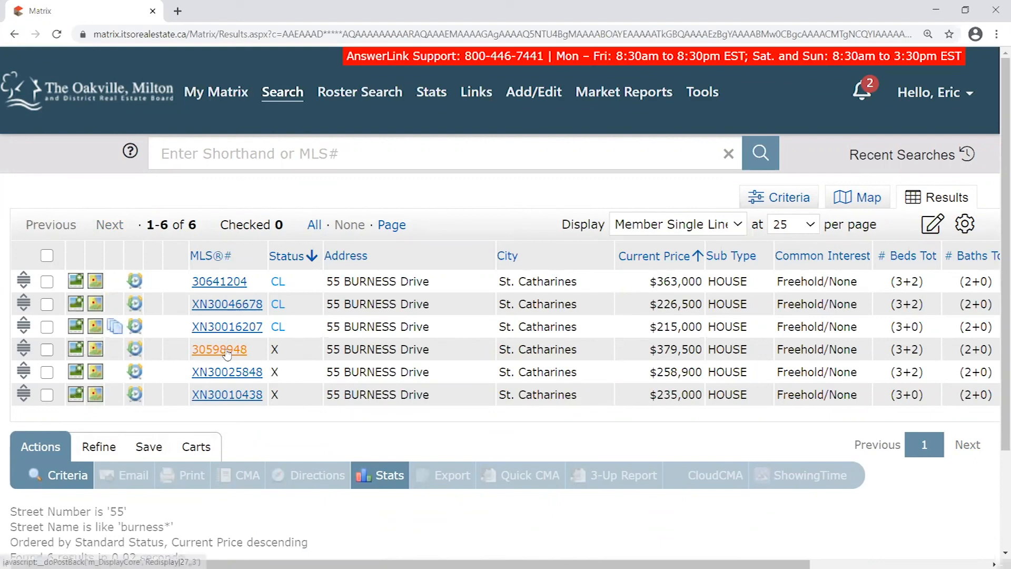
left_click_drag(291, 304, 270, 306)
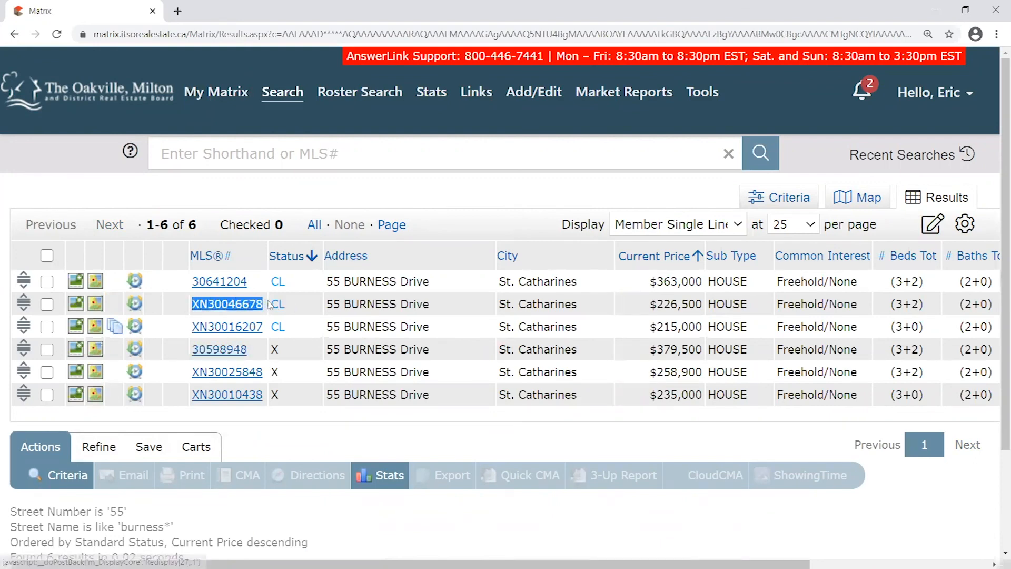
left_click(270, 308)
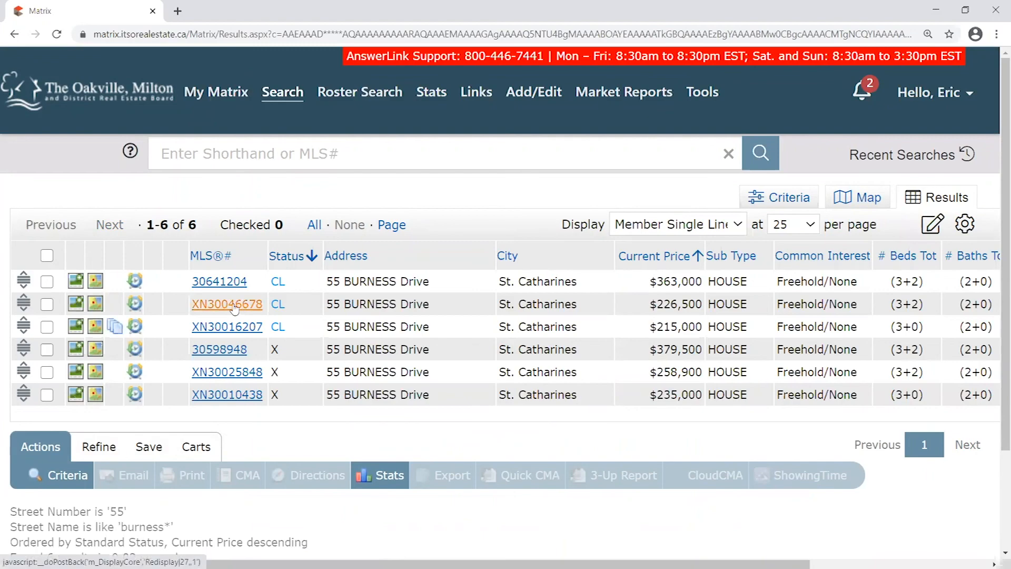
View listing XN30046678's full details, then return to the single-line results table
left_click(234, 309)
scroll(533, 216, "down", 4)
scroll(533, 216, "up", 4)
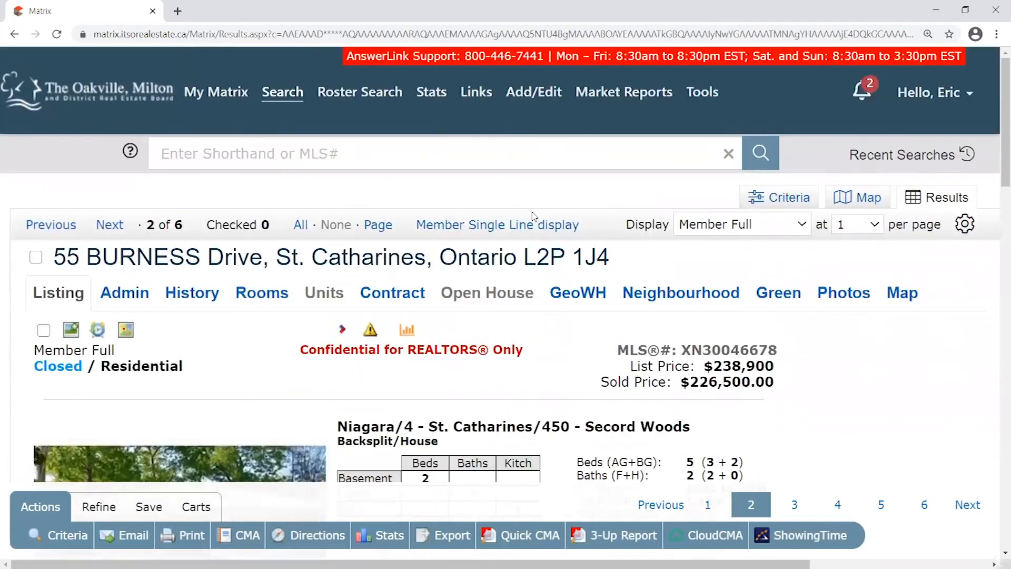
left_click(508, 227)
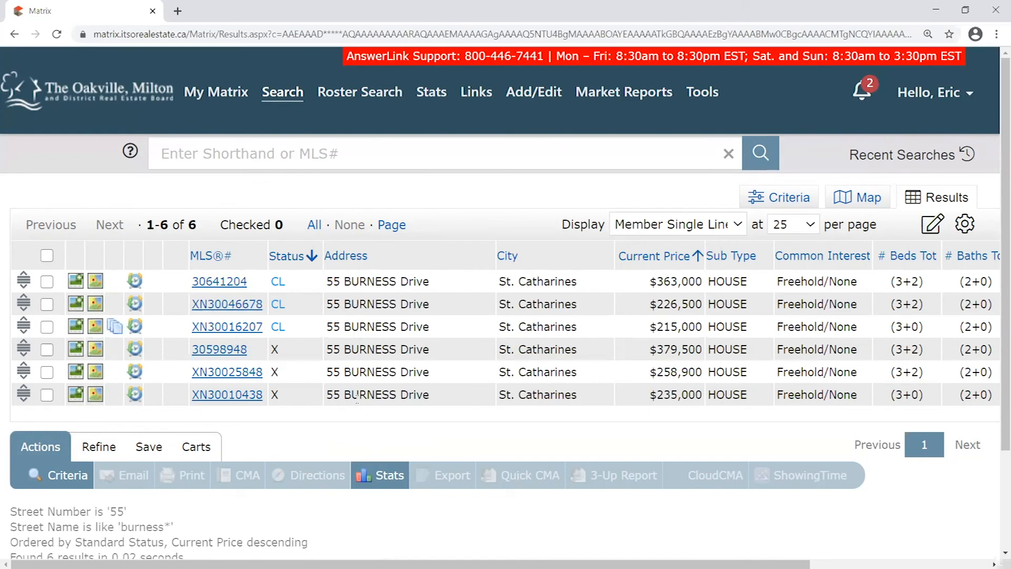
scroll(649, 275, "down", 1)
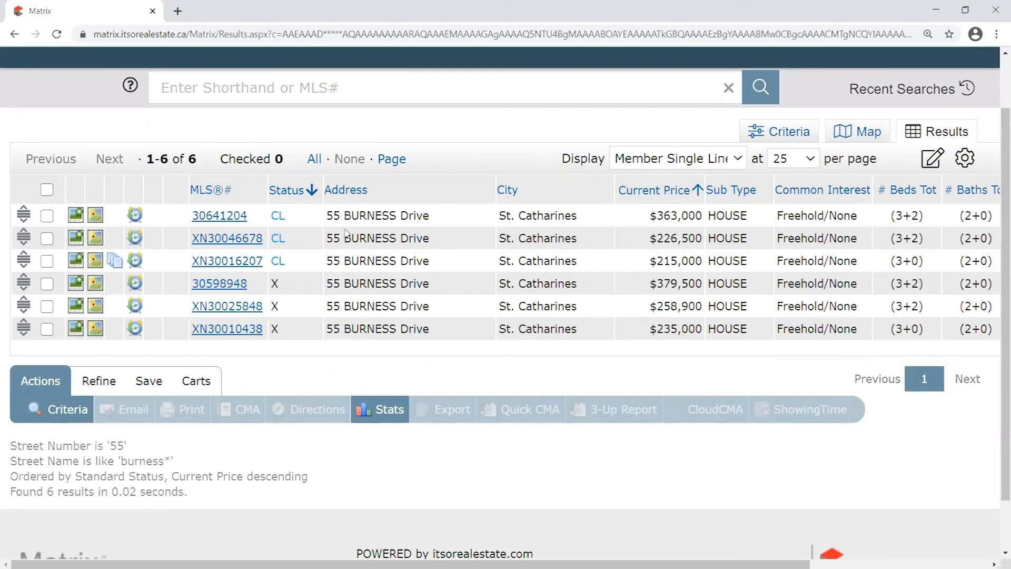
scroll(386, 258, "up", 1)
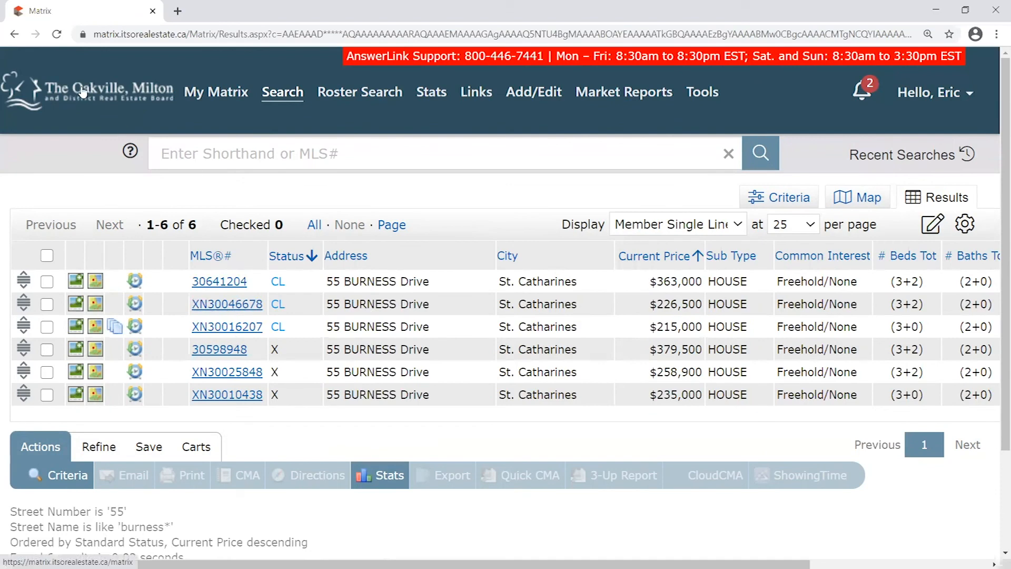
From the home page, quick-search Street # 100 and Street Name 'king'
left_click(107, 97)
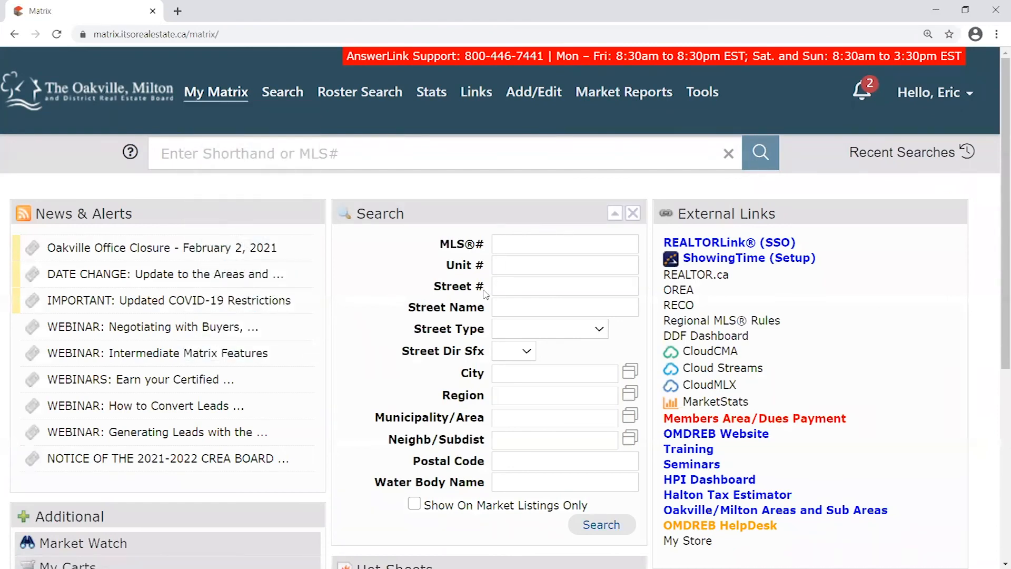
left_click(508, 290)
left_click(533, 372)
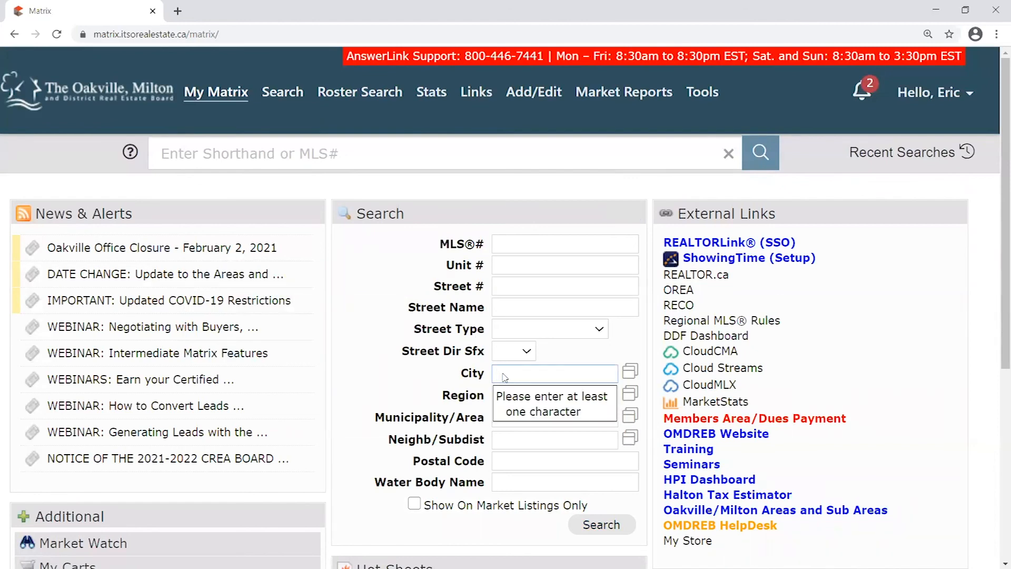
left_click(520, 283)
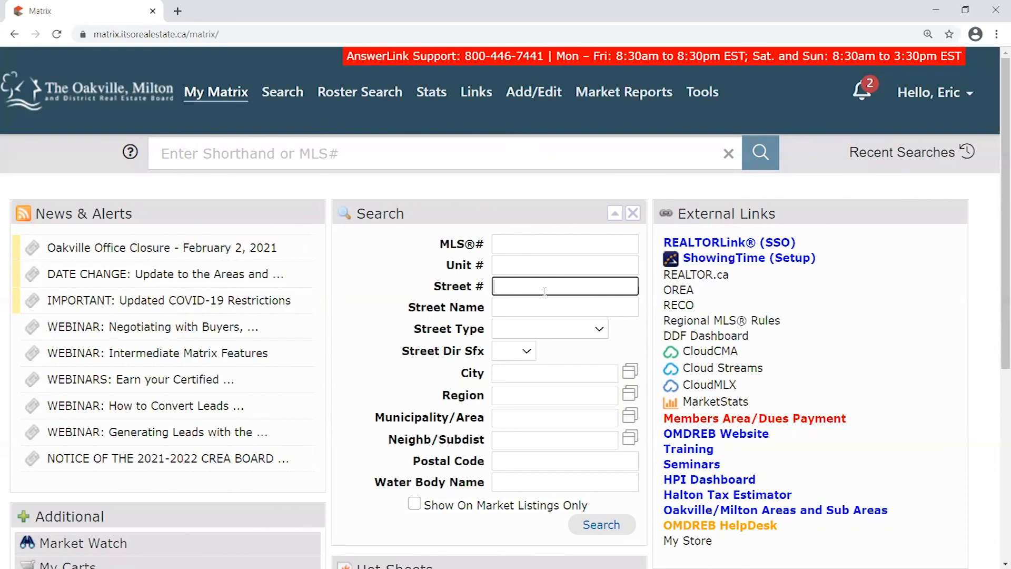
type("100")
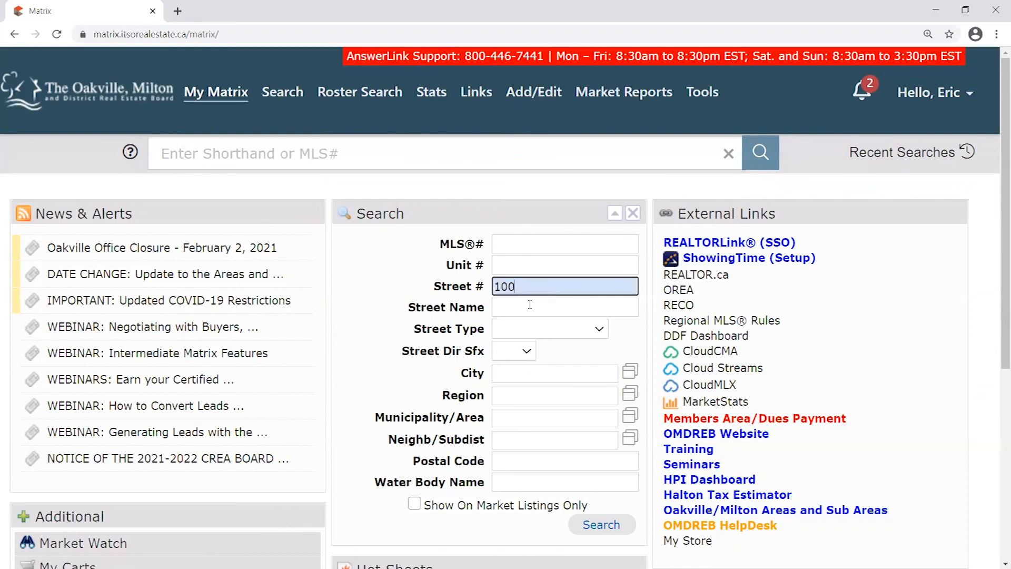
left_click(564, 315)
type("king")
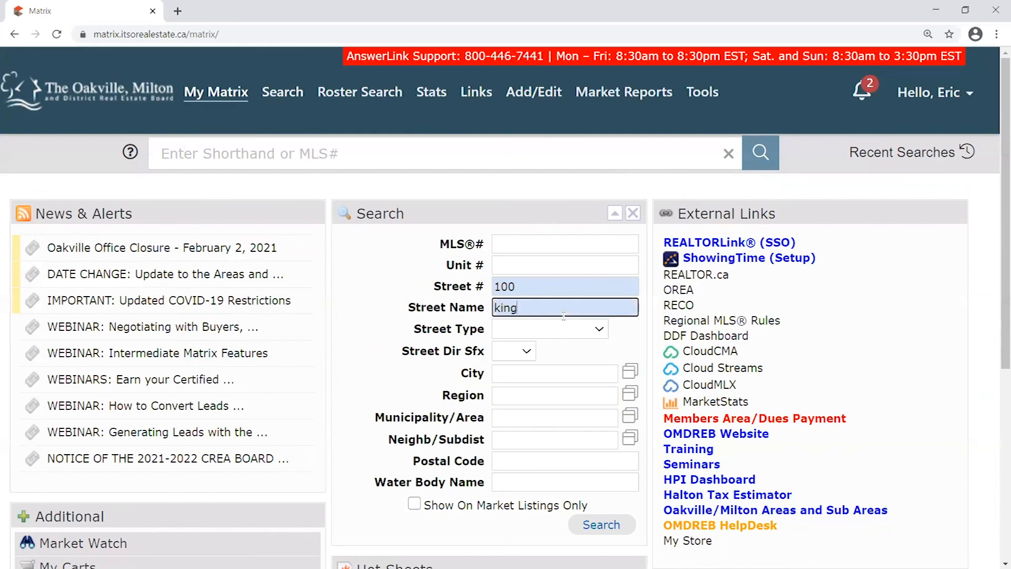
left_click(607, 526)
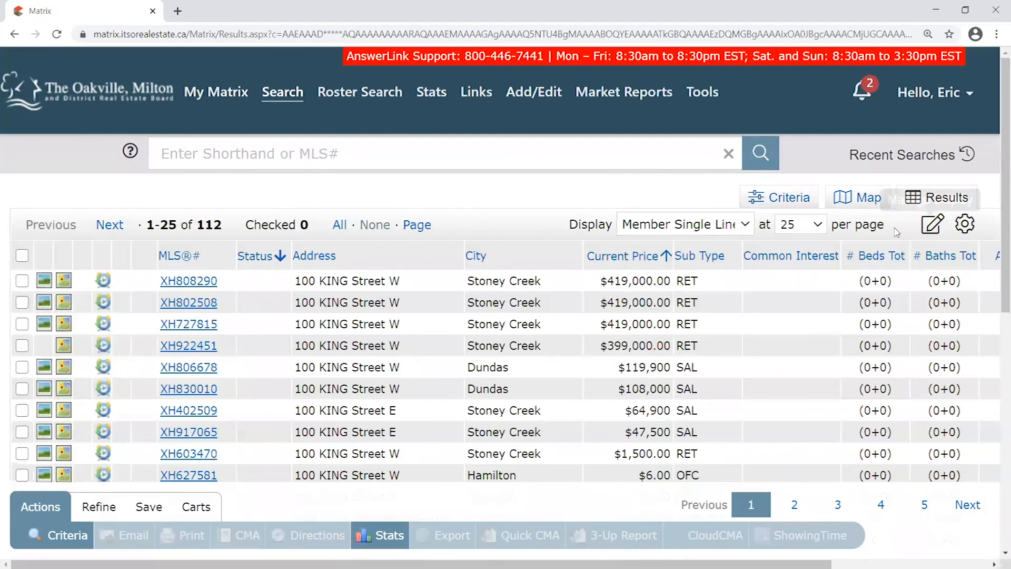
Show 100 results per page for the 112 matches
left_click_drag(196, 225, 230, 227)
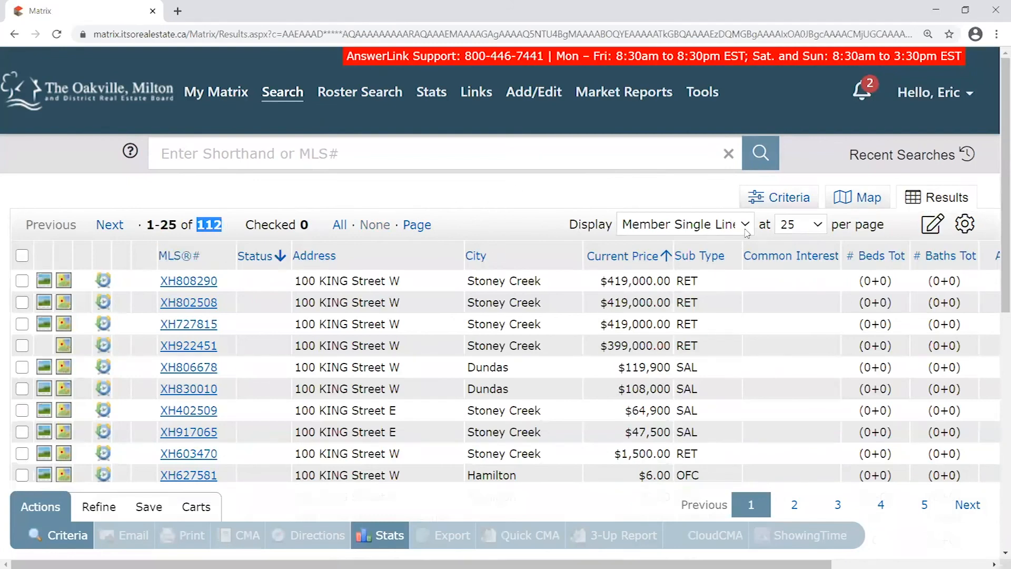
left_click(818, 225)
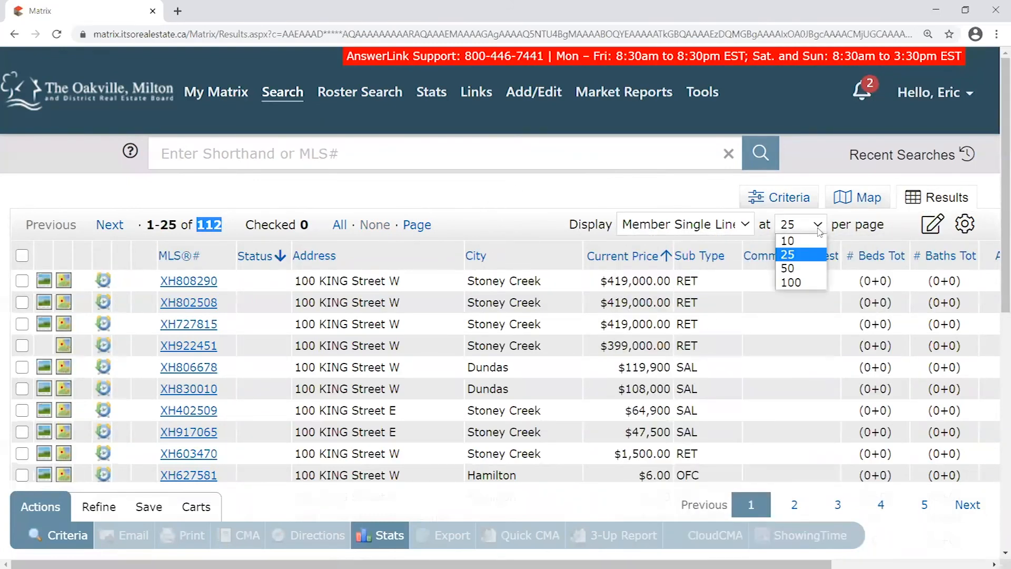
left_click(799, 283)
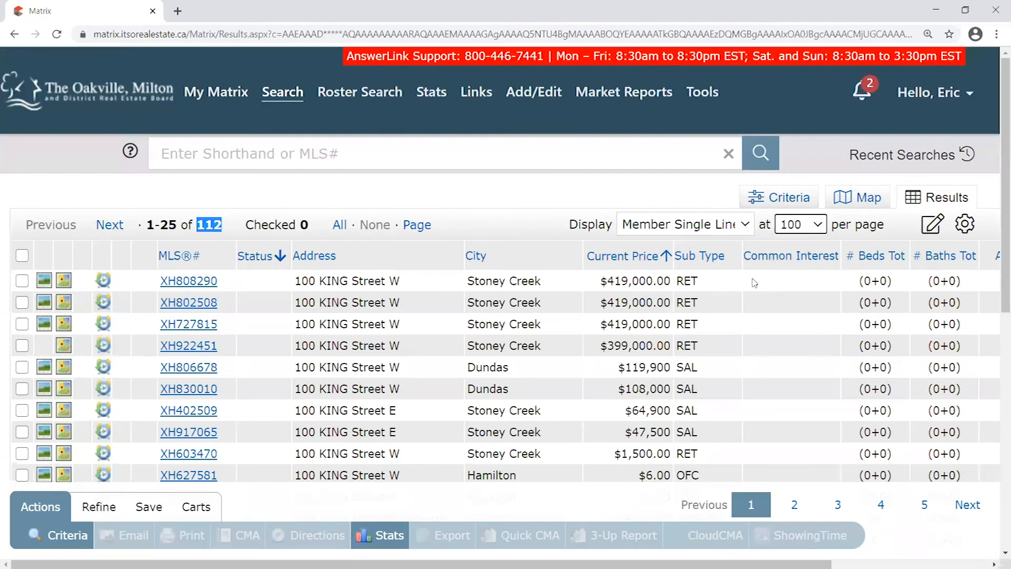
Scroll down through the 100 listed results and back up to the top
scroll(683, 223, "down", 3)
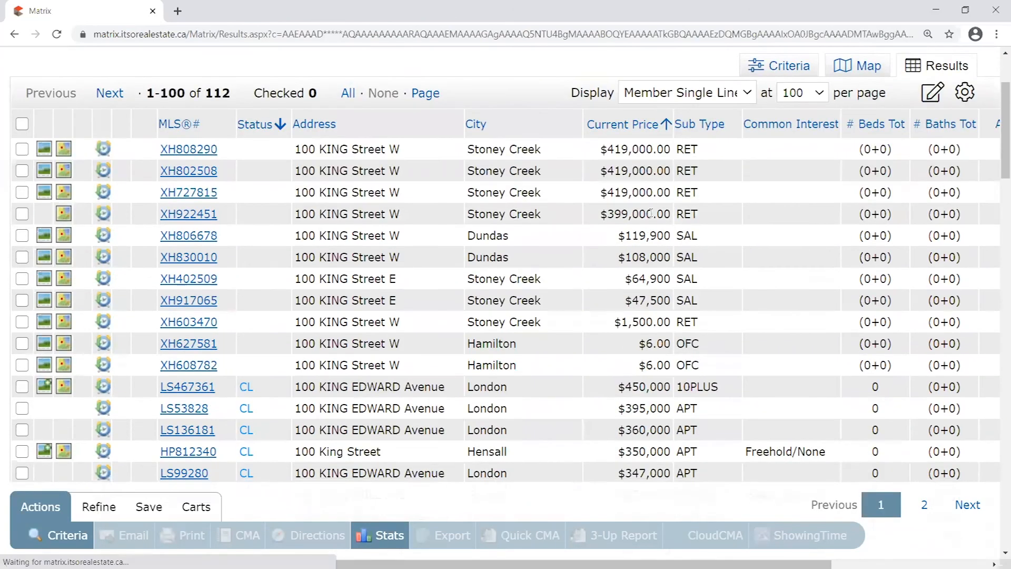
scroll(481, 103, "up", 1)
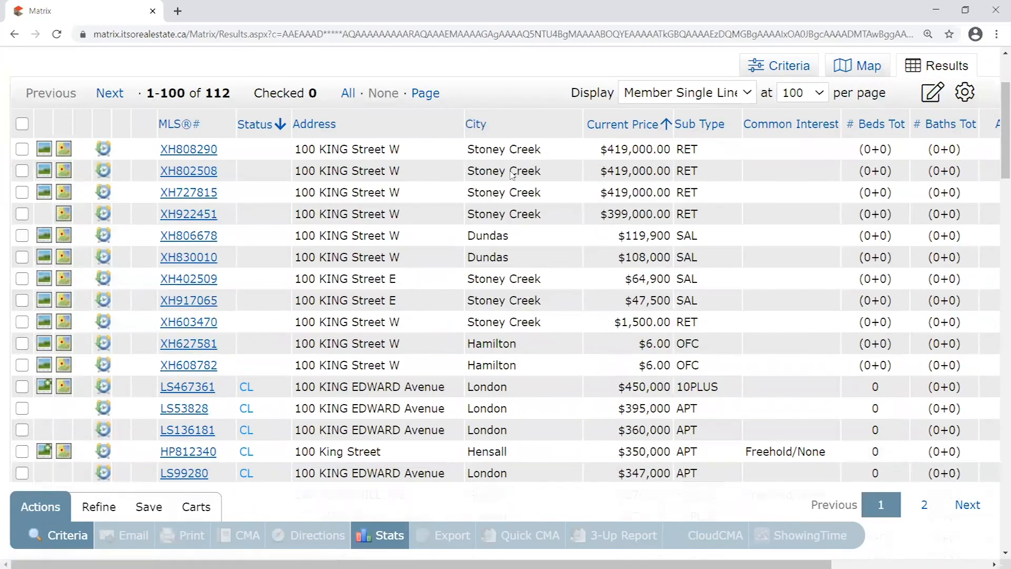
scroll(498, 137, "down", 6)
scroll(495, 143, "down", 1)
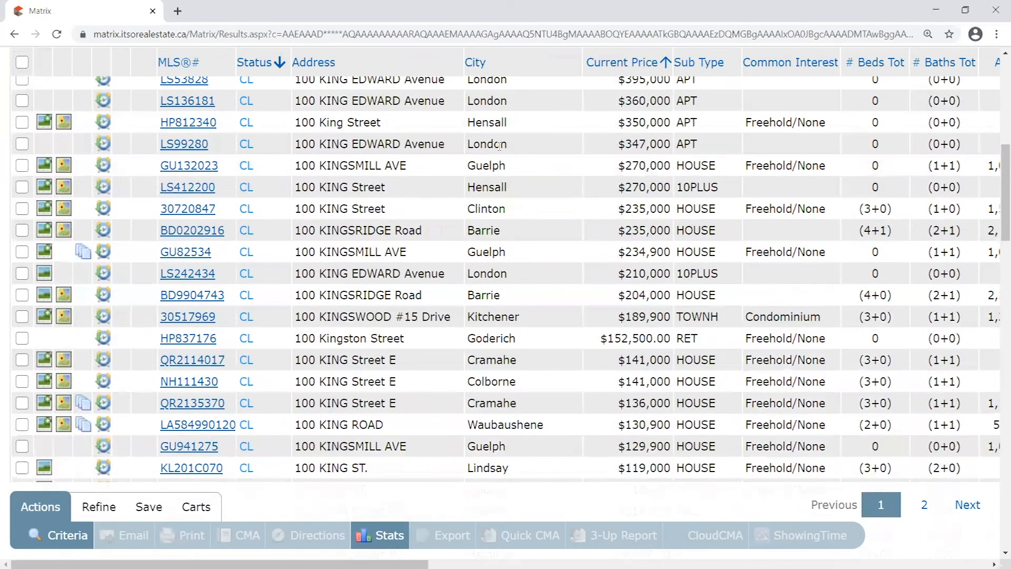
scroll(509, 227, "down", 8)
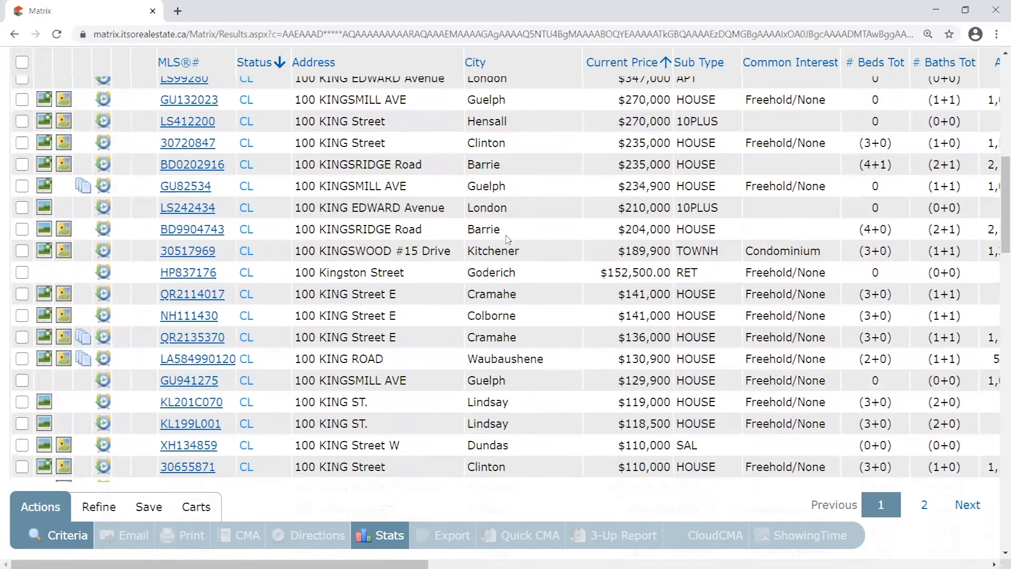
scroll(511, 323, "down", 6)
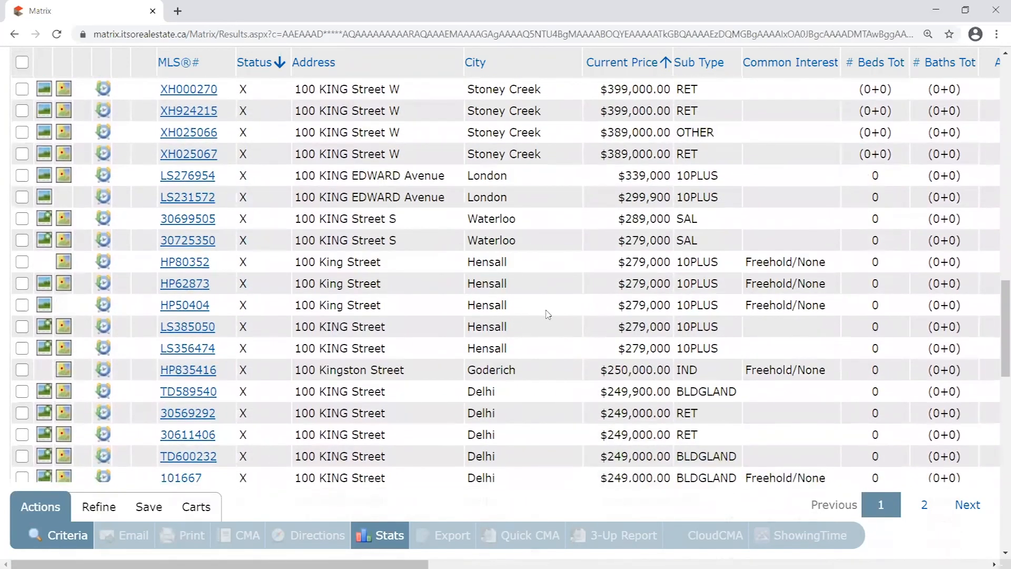
scroll(540, 309, "down", 3)
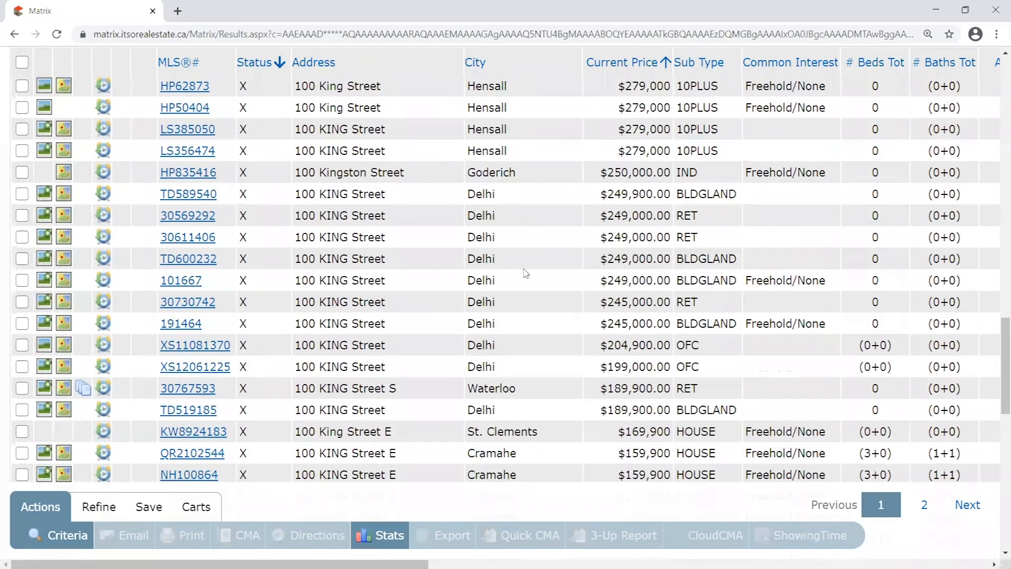
scroll(524, 289, "down", 4)
scroll(533, 314, "up", 2)
scroll(534, 315, "up", 18)
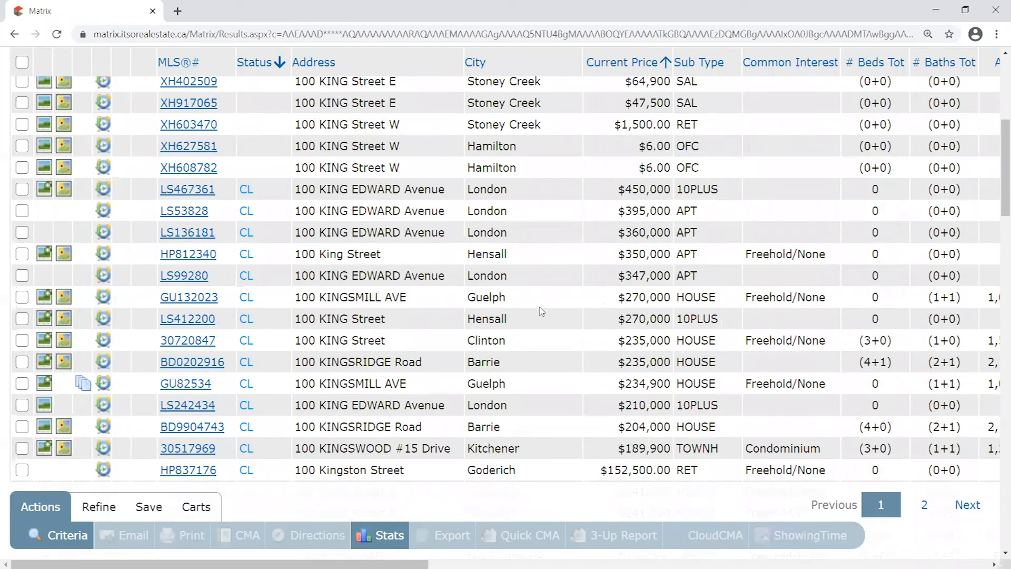
scroll(541, 311, "up", 8)
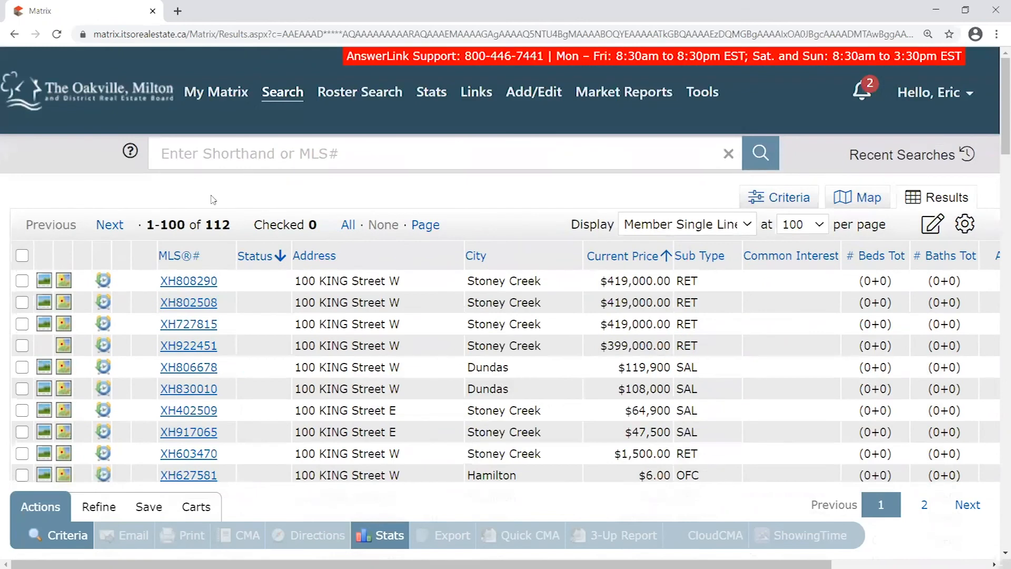
mouse_move(266, 97)
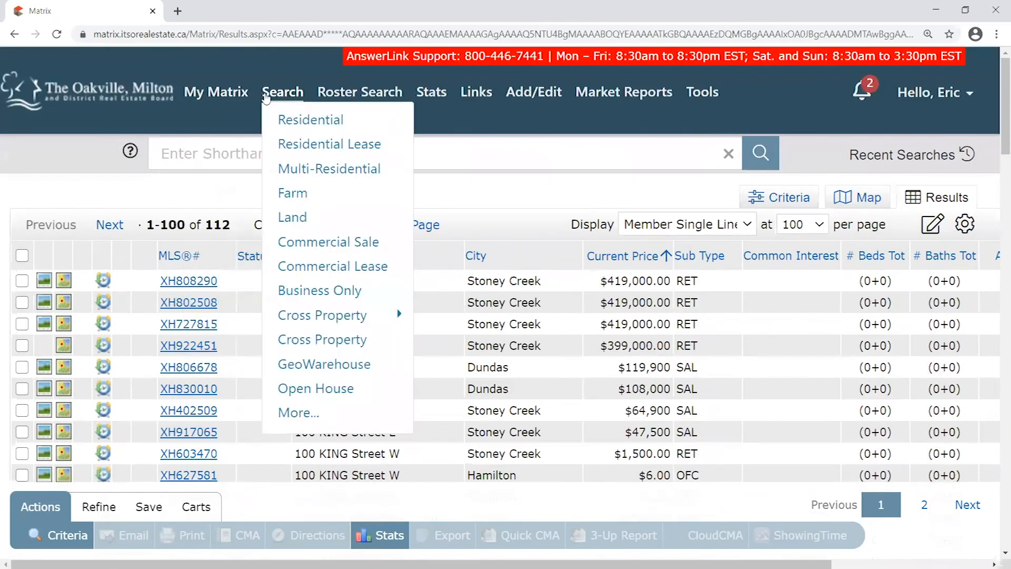
On the home page, enter Street # 100, Street Name 'king' and city Hamilton
left_click(136, 92)
left_click(535, 285)
type("100")
key("Tab")
type("king")
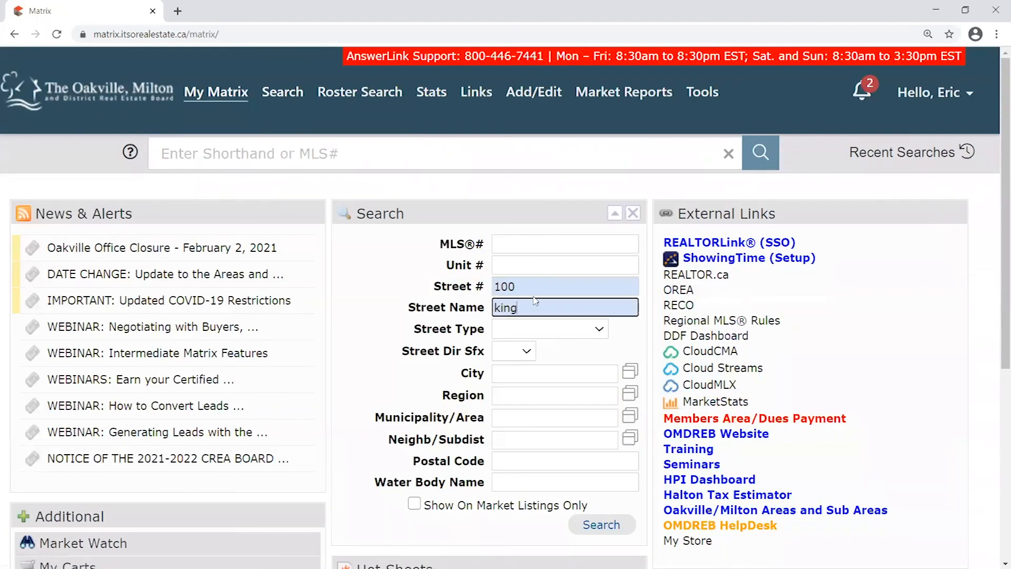
left_click(512, 372)
type("hamilton")
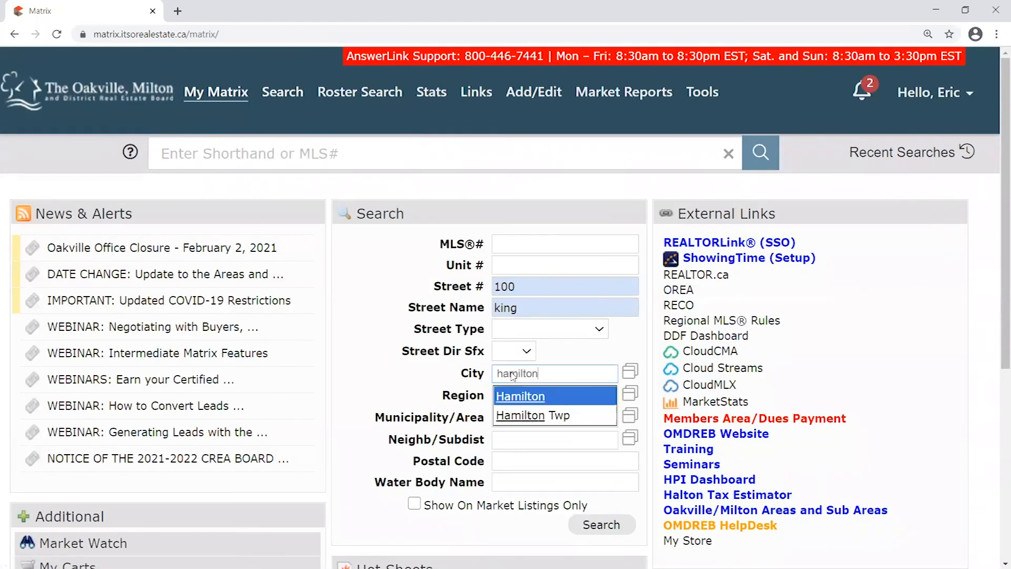
left_click(549, 397)
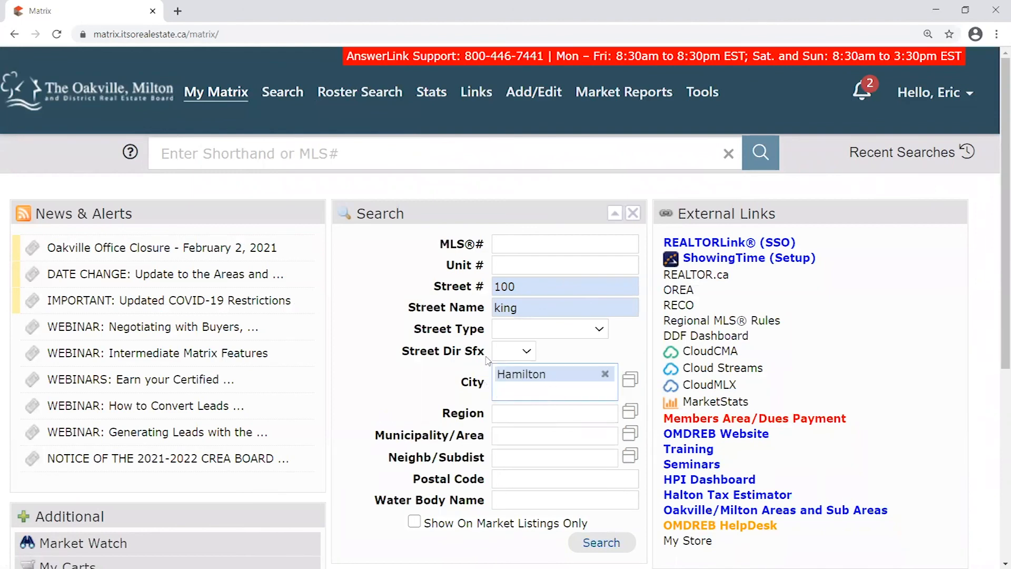
left_click(628, 327)
Remove Hamilton from the city and clear the street number and street name
left_click(513, 383)
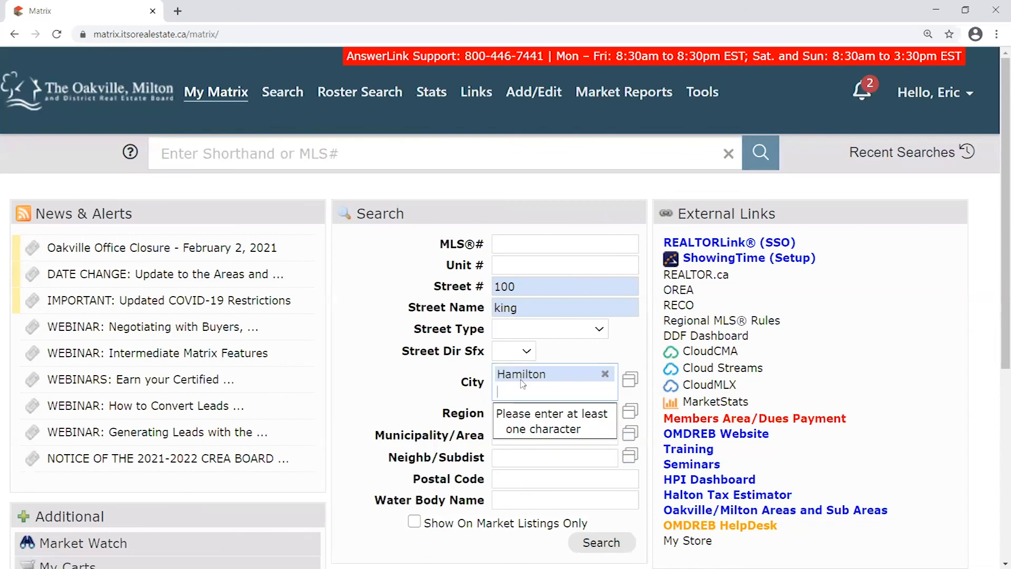
left_click_drag(514, 309, 480, 311)
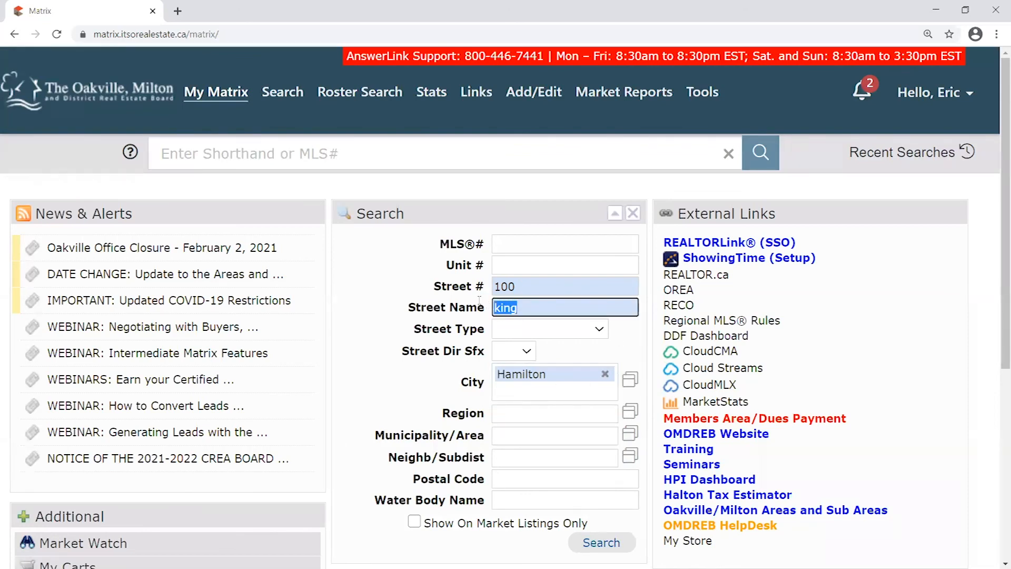
left_click(605, 374)
left_click_drag(547, 310, 481, 311)
key("BackSpace")
left_click(521, 287)
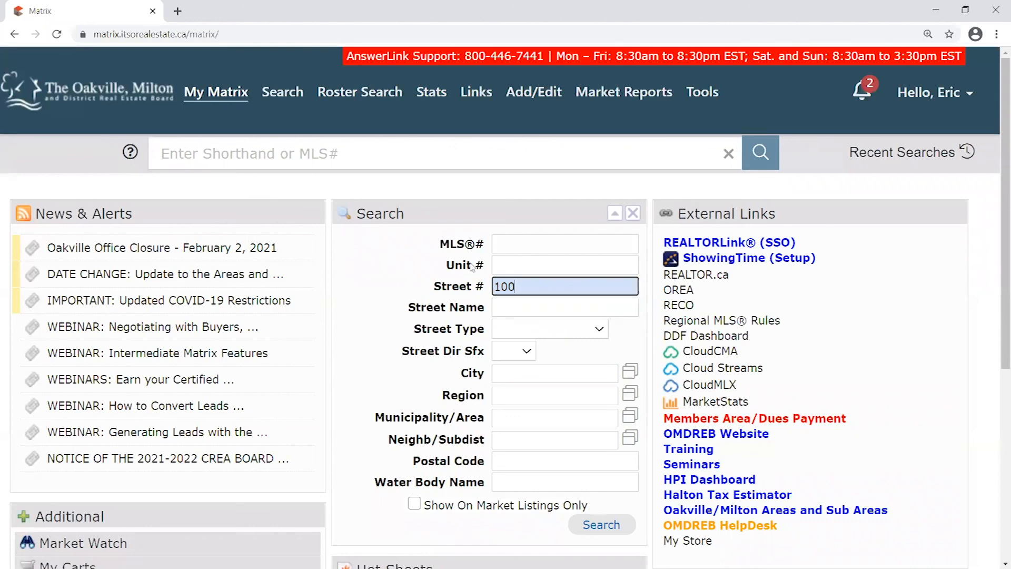
key("BackSpace")
key("BackSpace")
key("BackSpace")
left_click(541, 307)
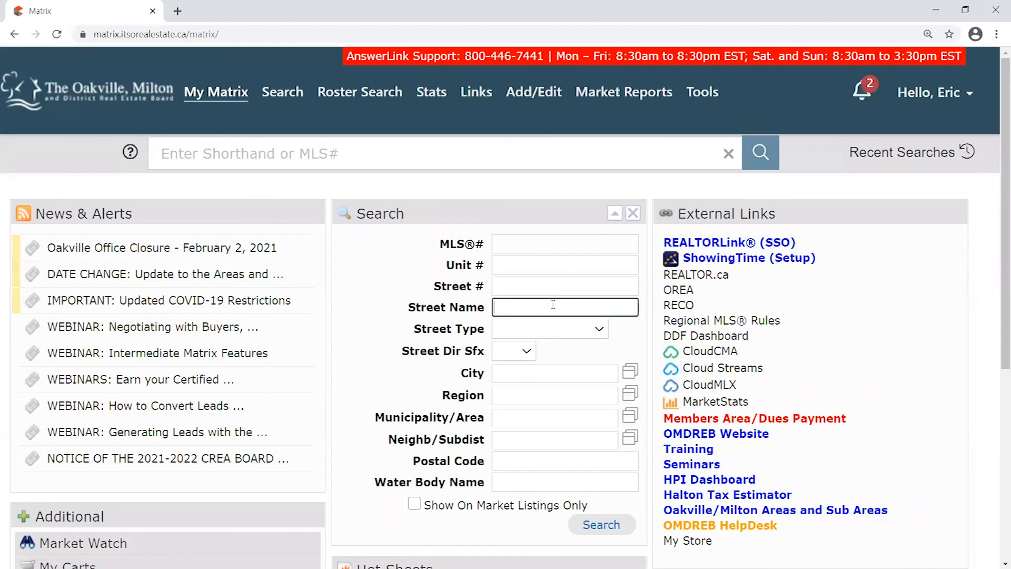
left_click(525, 290)
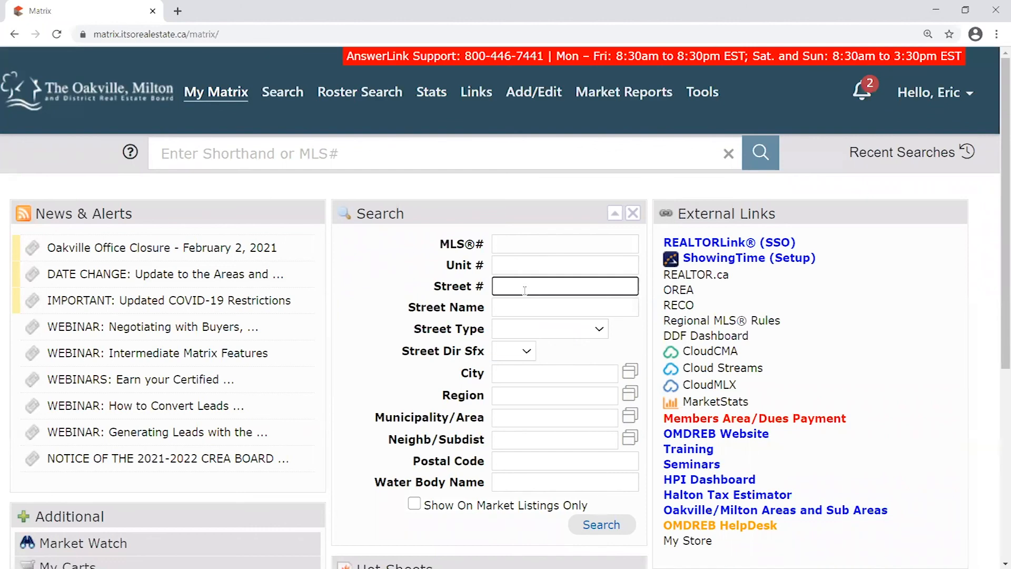
Enter 123 and 'king william drive', then delete 'drive' from the street name
type("123")
left_click(530, 309)
type("kin")
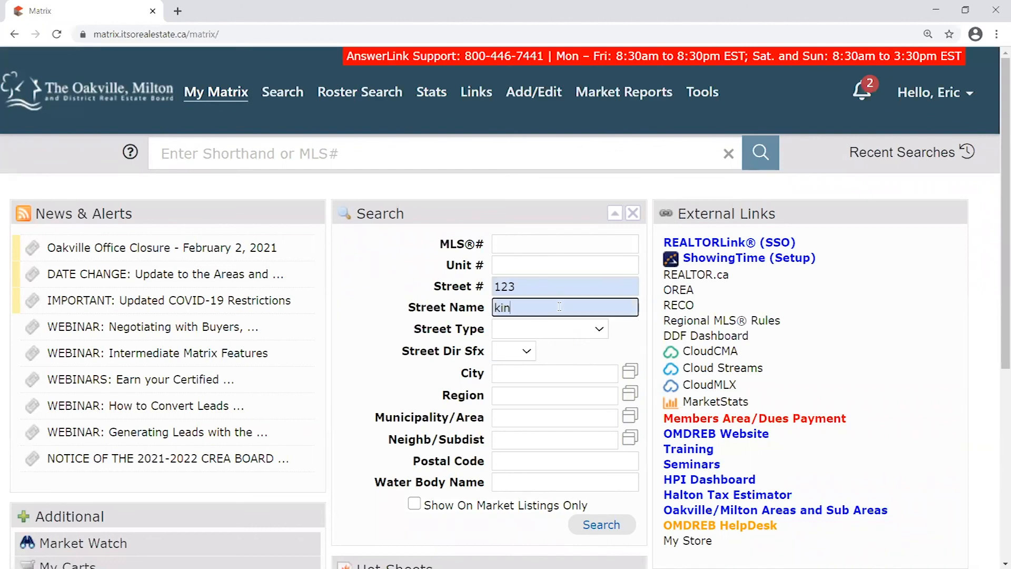
type("g william drive")
left_click_drag(517, 308, 496, 317)
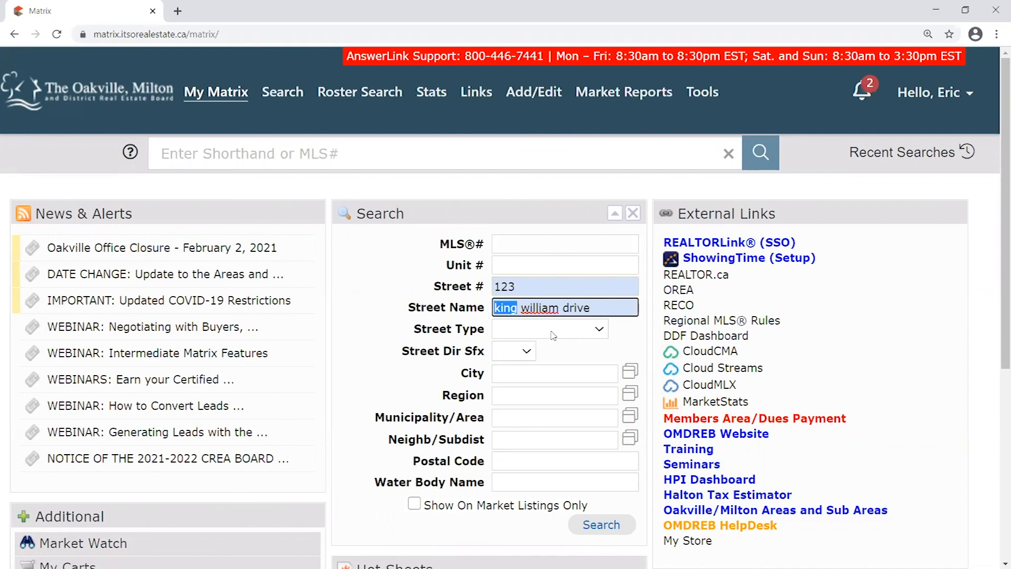
left_click_drag(591, 308, 403, 298)
key("BackSpace")
key("BackSpace")
left_click(542, 308)
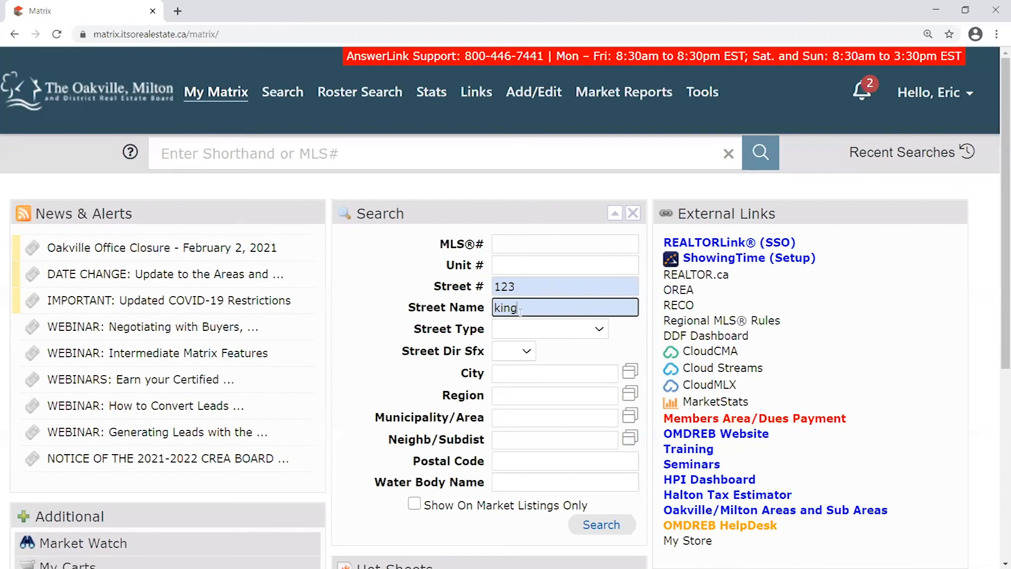
Delete the remaining street name and the 123 street number, leaving the form empty
left_click_drag(523, 308, 434, 302)
left_click(527, 308)
left_click_drag(526, 307, 471, 298)
key("BackSpace")
left_click_drag(536, 288, 495, 274)
key("BackSpace")
left_click(414, 284)
mouse_move(491, 218)
left_mouse_down()
mouse_move(495, 204)
mouse_move(496, 214)
left_mouse_up()
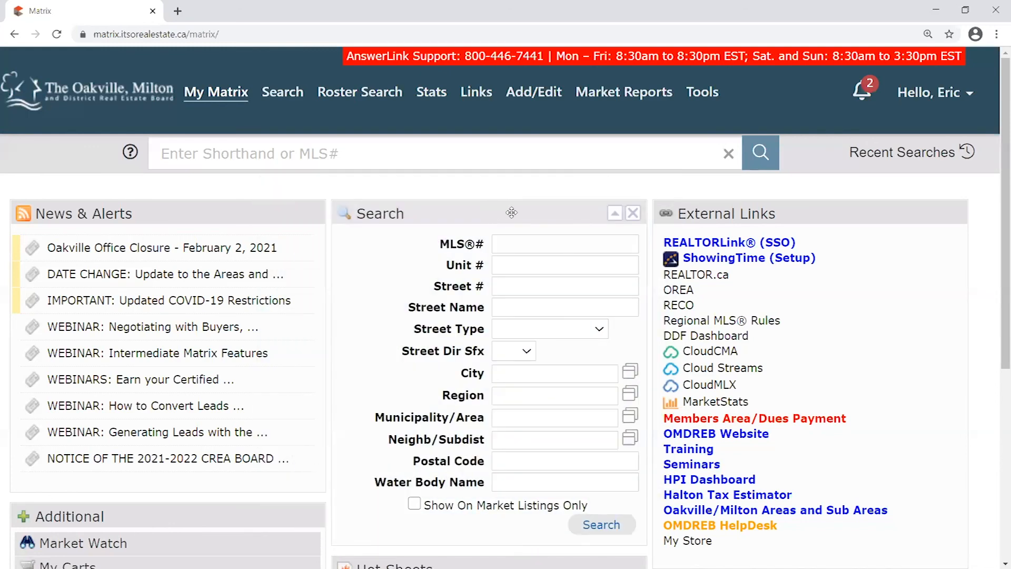
left_click_drag(511, 212, 503, 193)
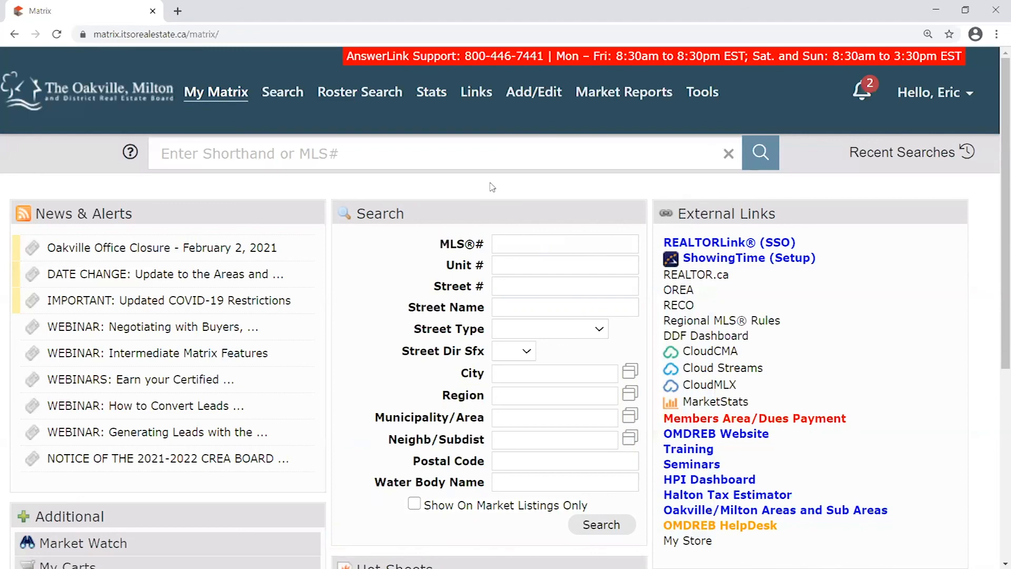
mouse_move(703, 94)
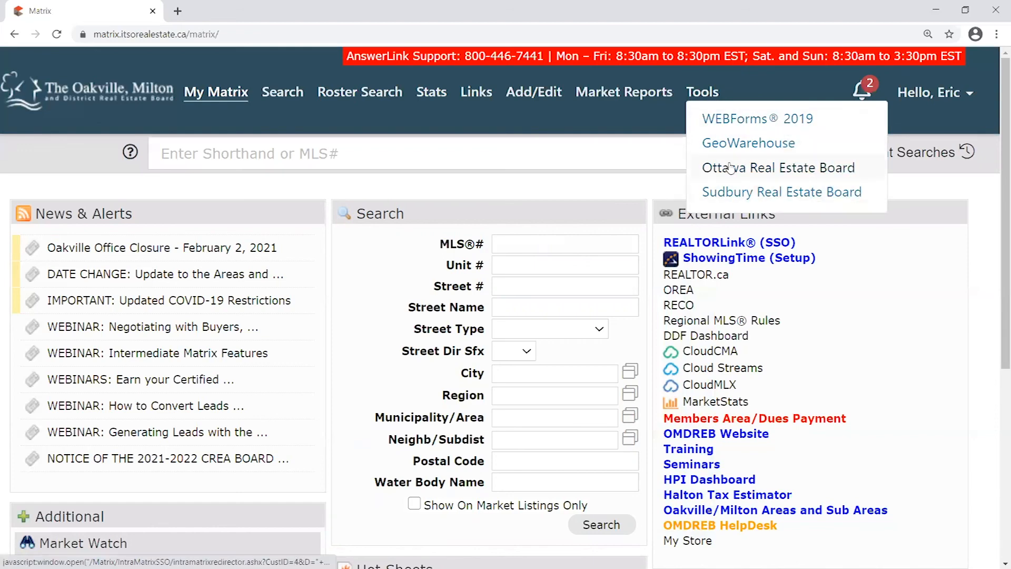
left_click(714, 170)
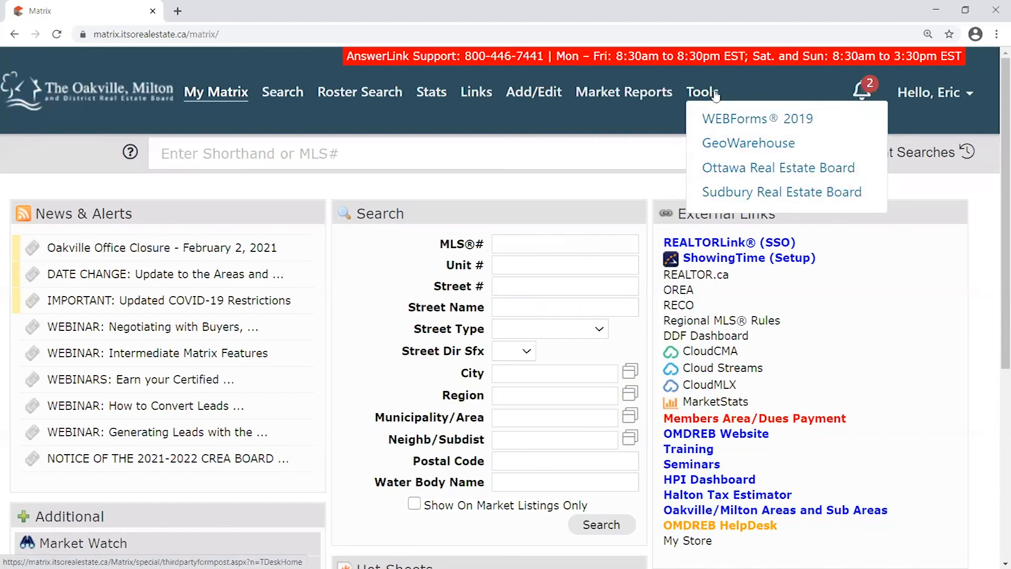
left_click(312, 12)
mouse_move(738, 84)
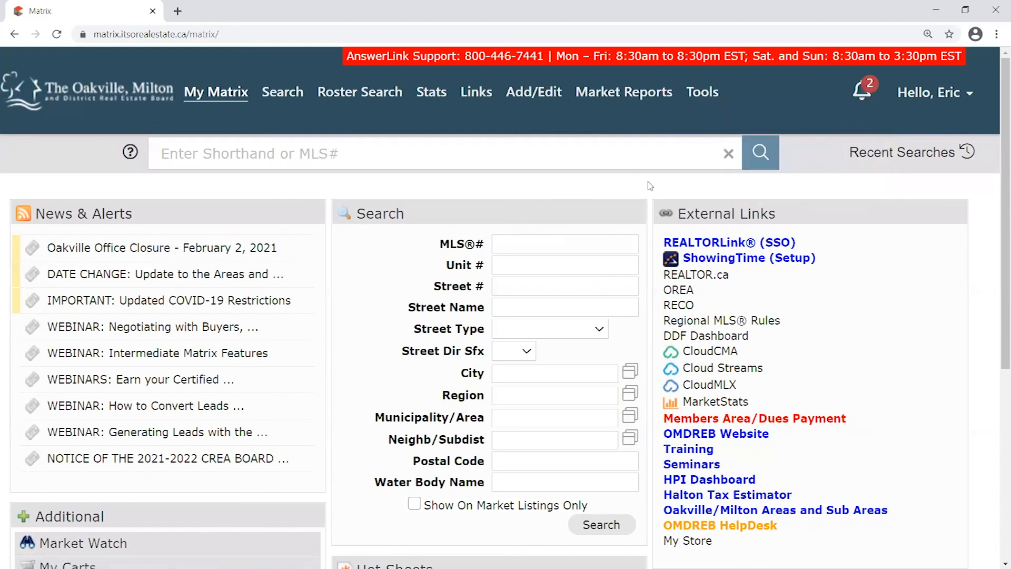
mouse_move(709, 105)
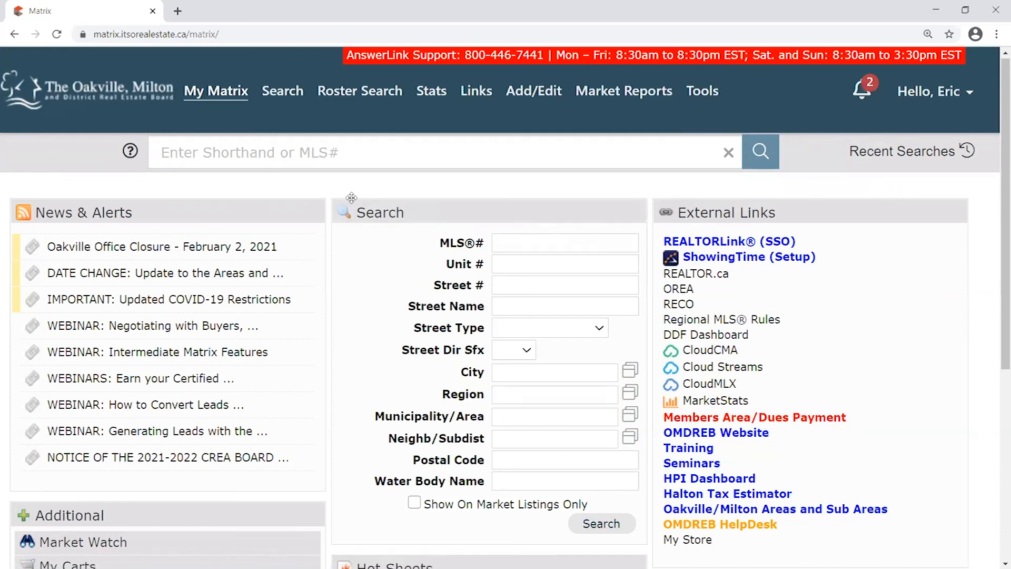
scroll(351, 198, "down", 3)
left_click_drag(188, 319, 141, 394)
scroll(228, 322, "down", 3)
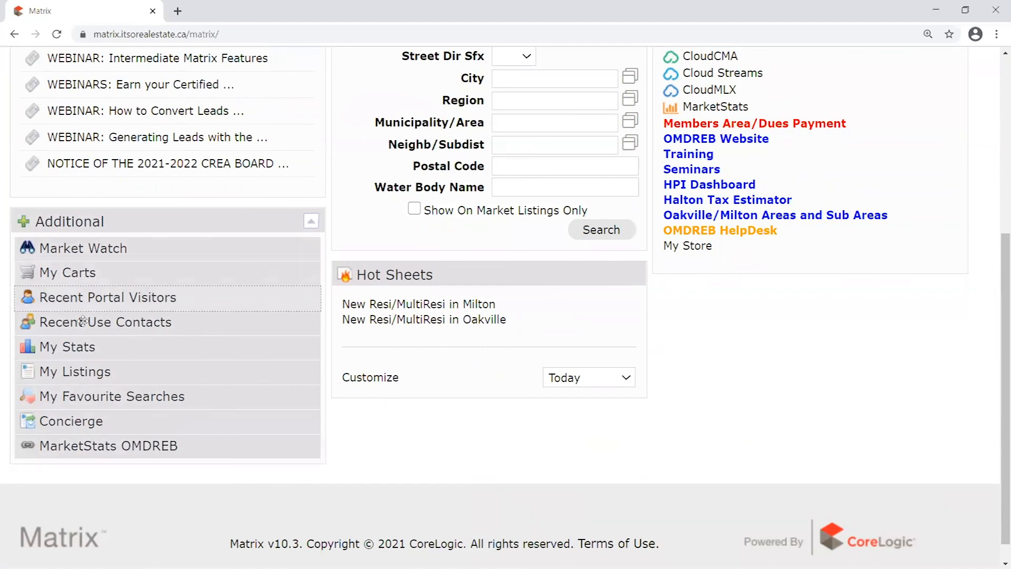
left_click_drag(95, 426, 756, 316)
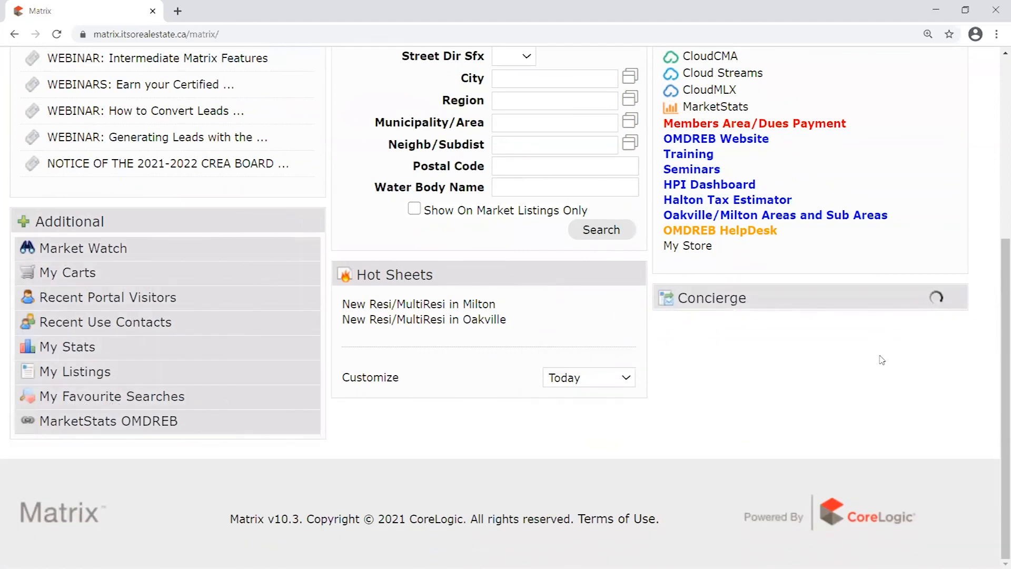
left_click(955, 295)
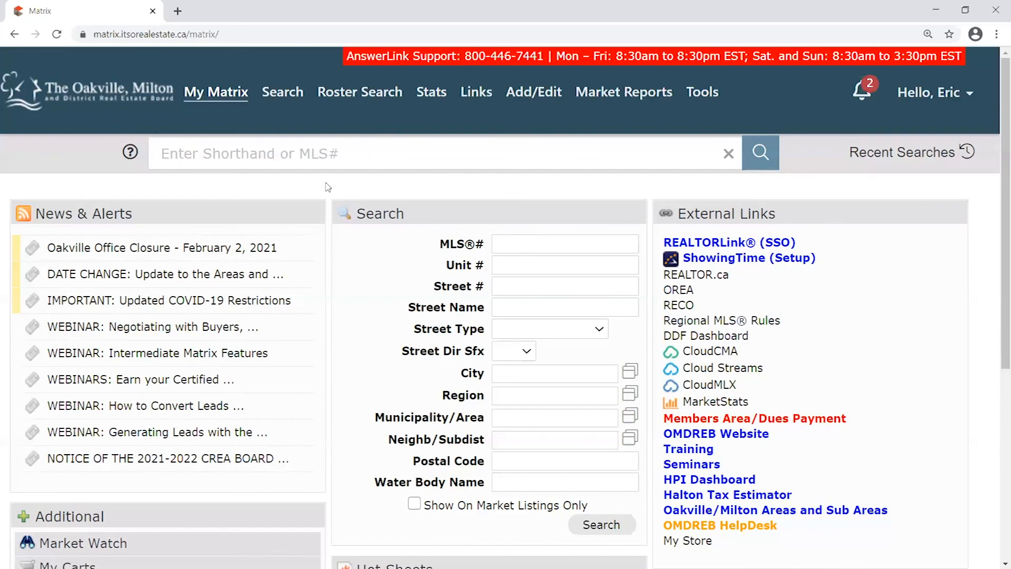
Briefly enter the Street Name field, then show the Roster Search > Member submenu
left_click(507, 307)
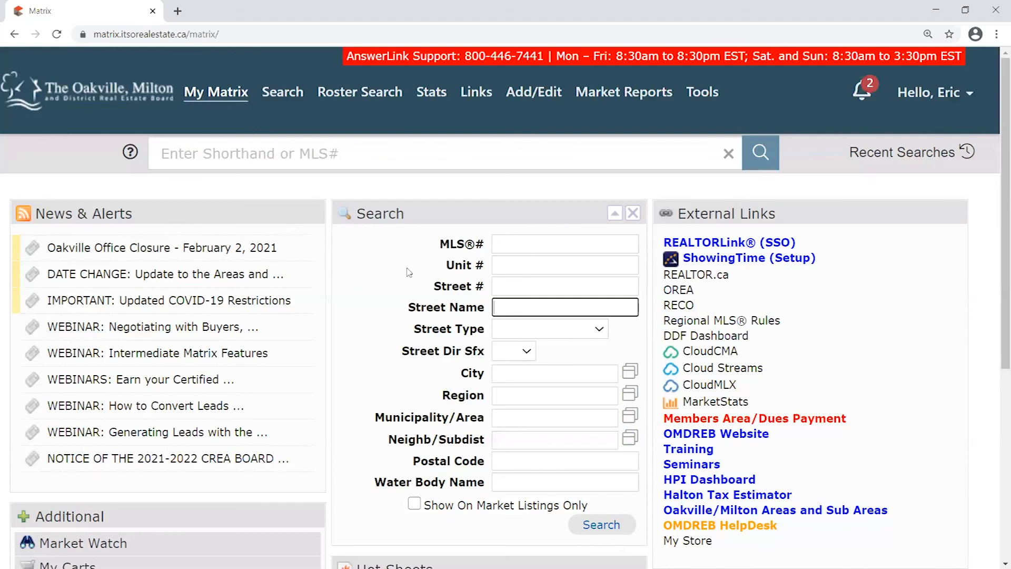
left_click(327, 186)
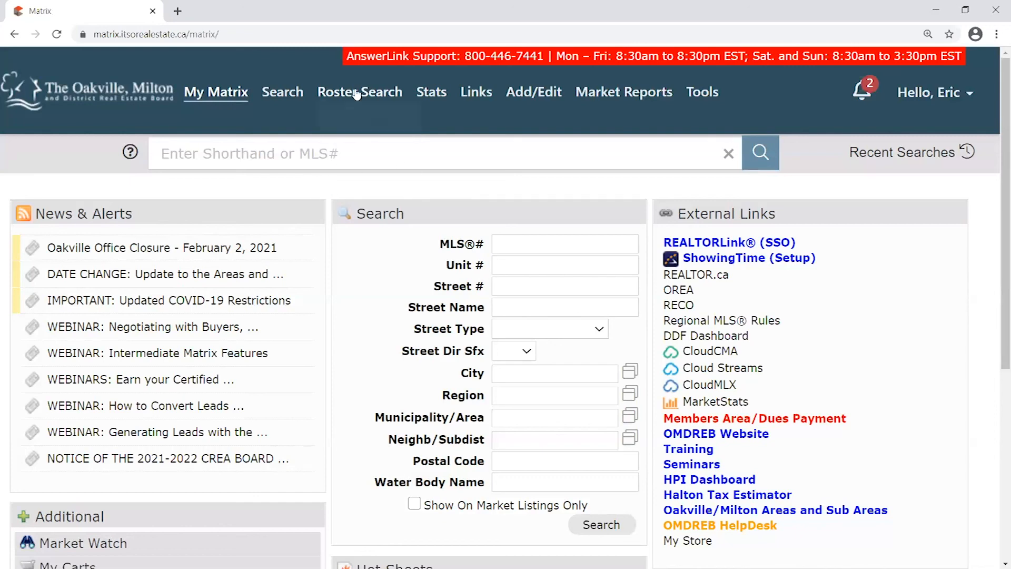
mouse_move(356, 94)
mouse_move(369, 118)
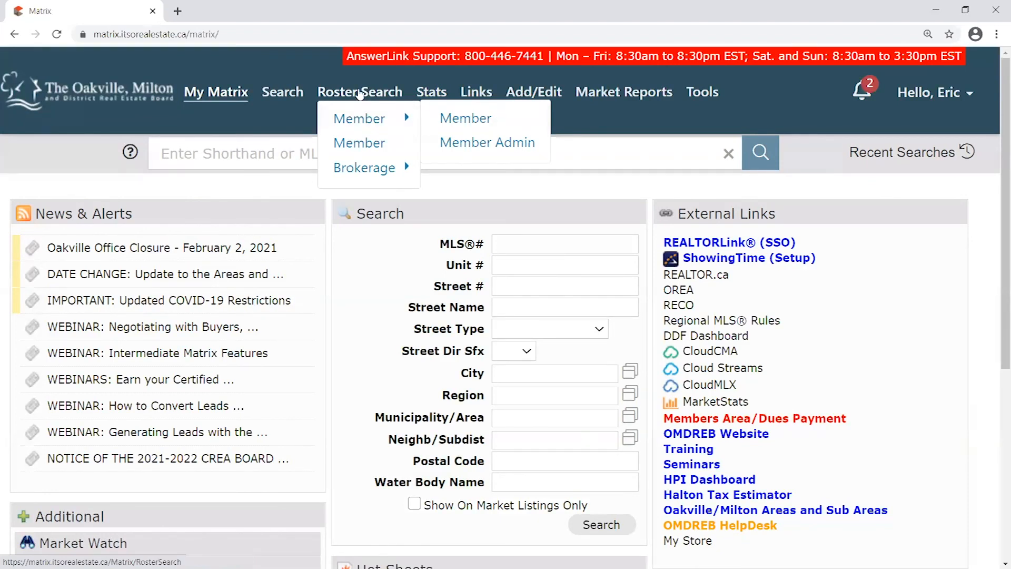
Open the Member roster search form and try, then remove, an asterisk in Last Name
left_click(452, 118)
scroll(261, 255, "down", 1)
right_click(245, 252)
left_click(190, 252)
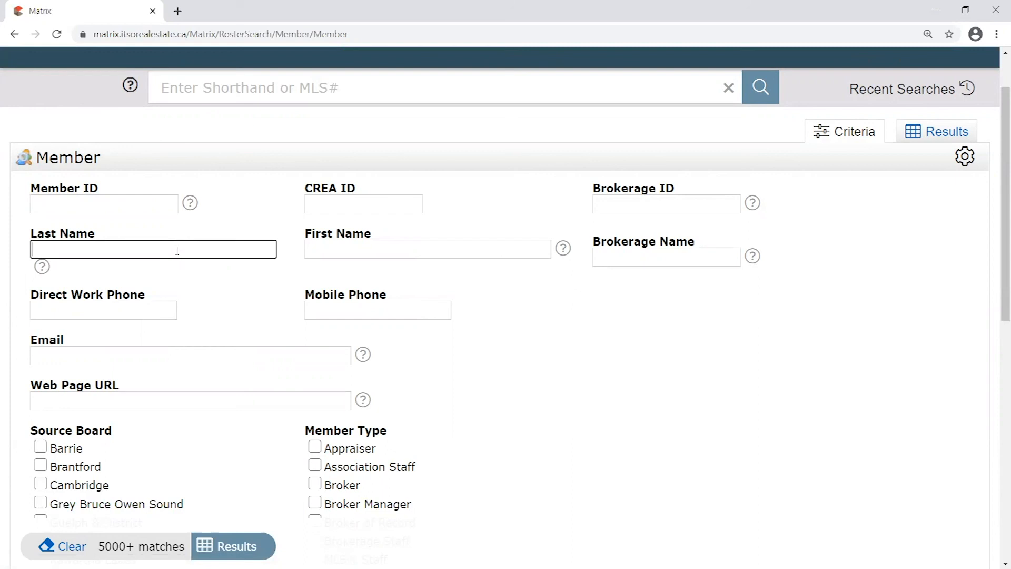
type("*")
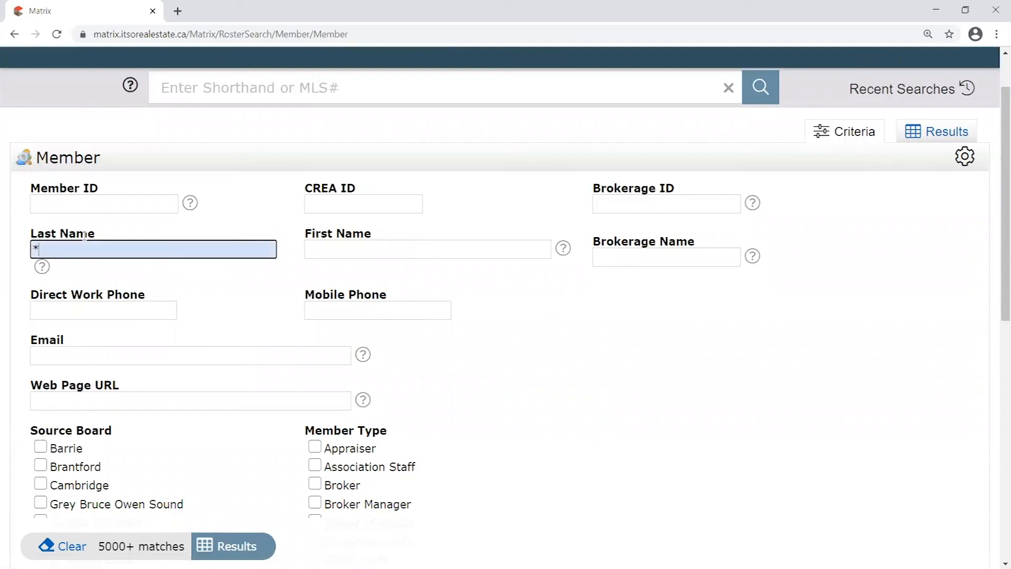
key("BackSpace")
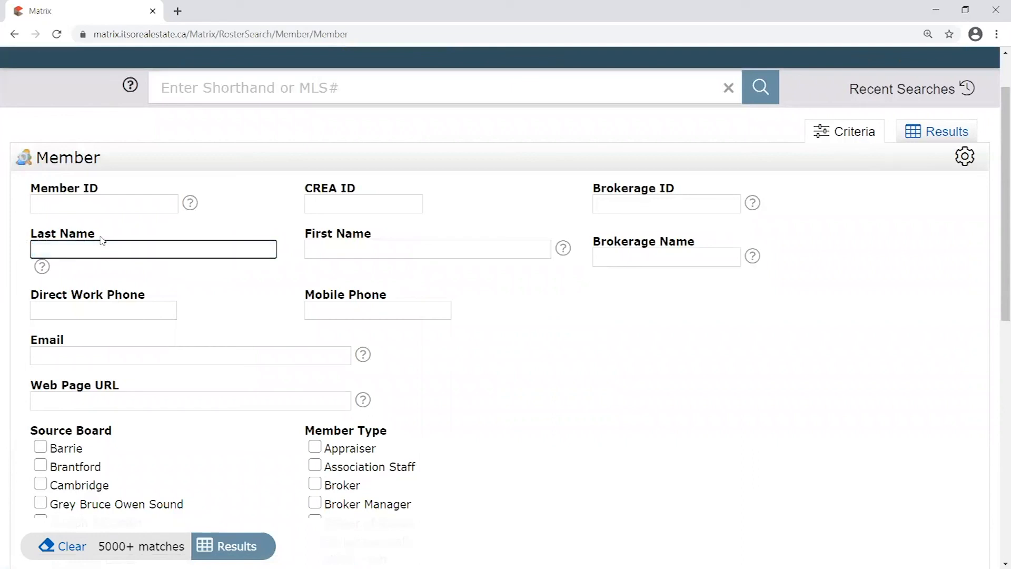
type("*")
double_click(34, 249)
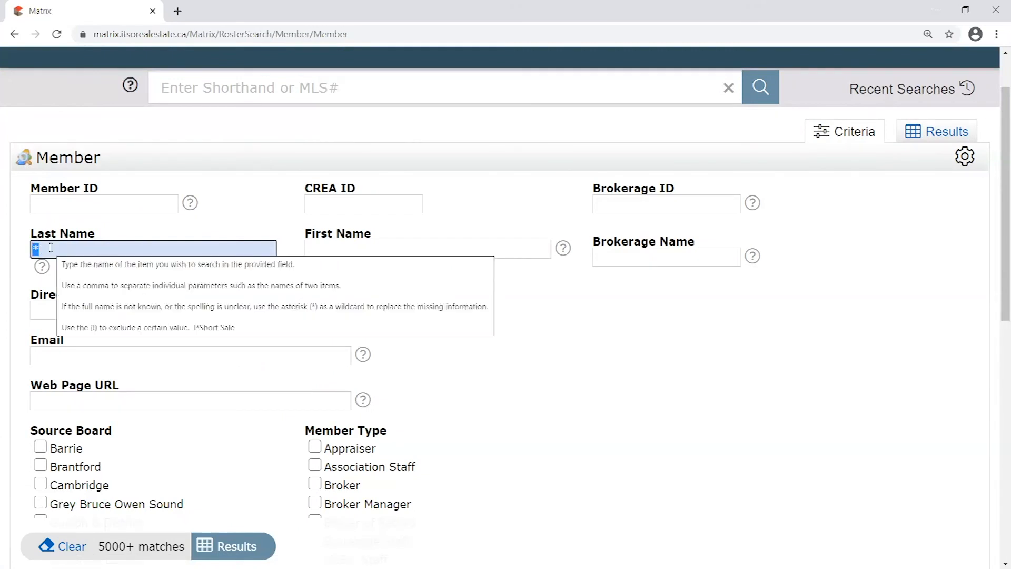
left_click_drag(50, 248, 32, 251)
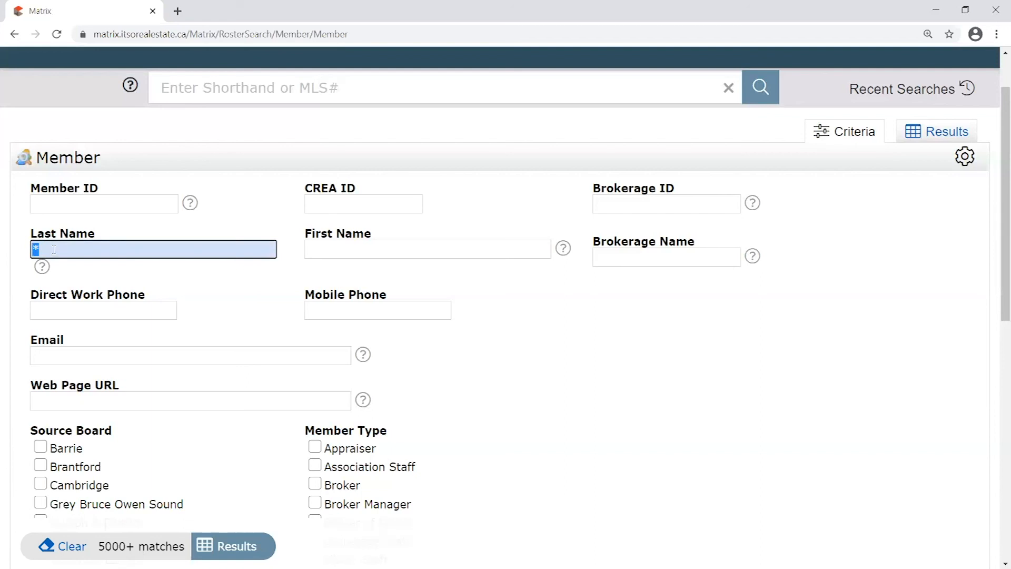
key("BackSpace")
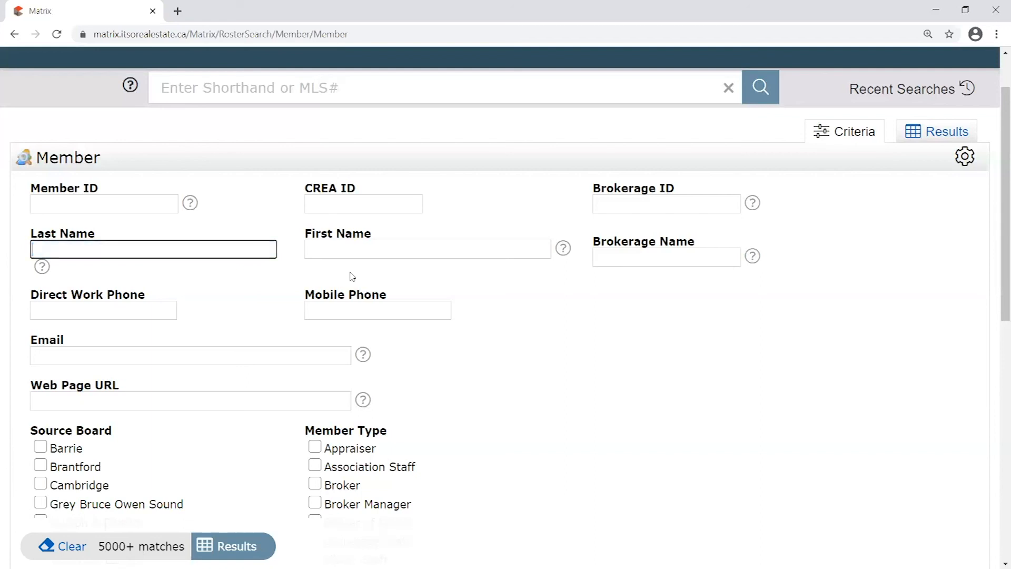
Enter 'gara*' as the Last Name and show the 5 matching members
type("gara")
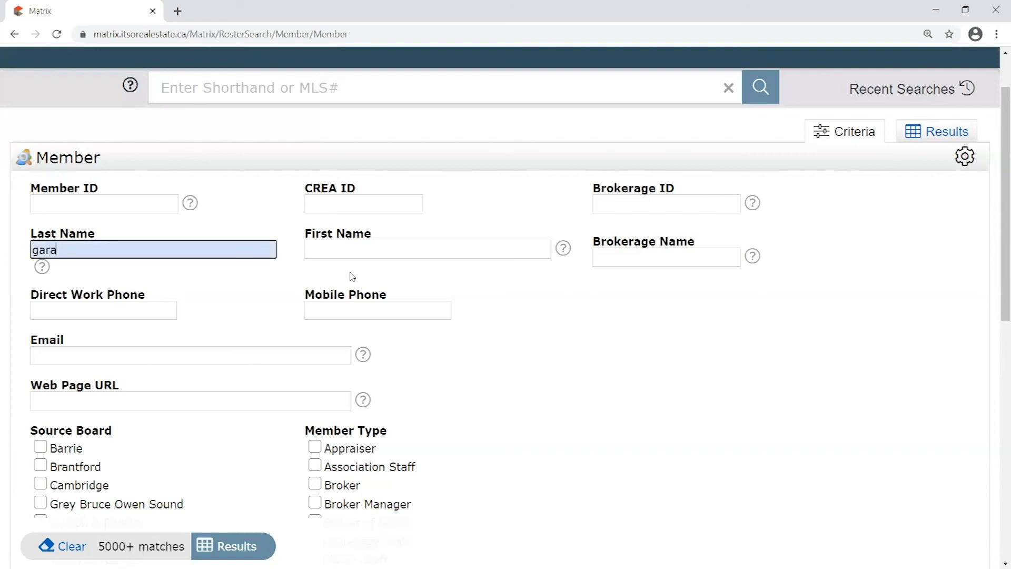
type("*")
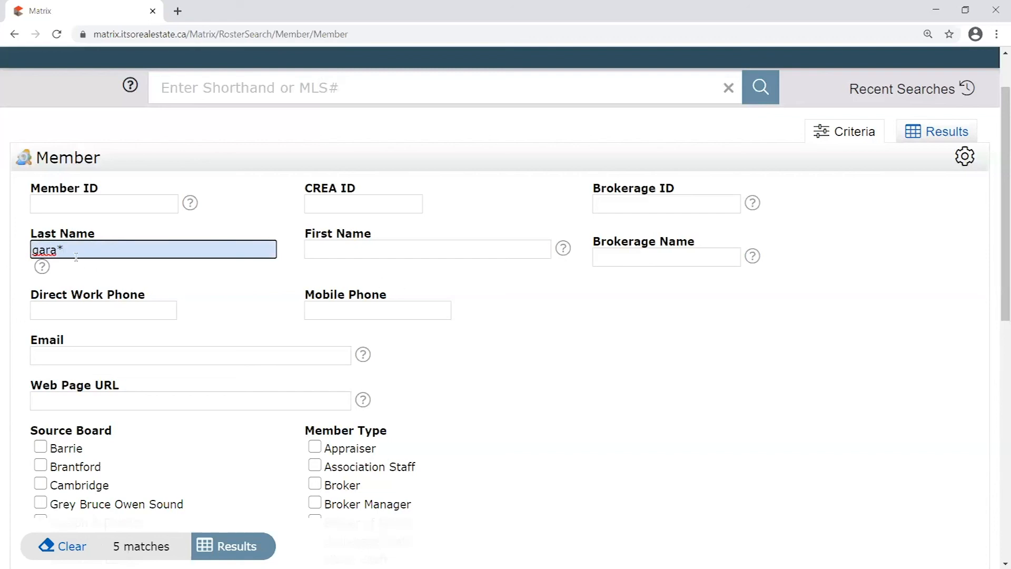
double_click(60, 250)
left_click_drag(32, 249, 64, 250)
left_click(64, 251)
left_click(71, 274)
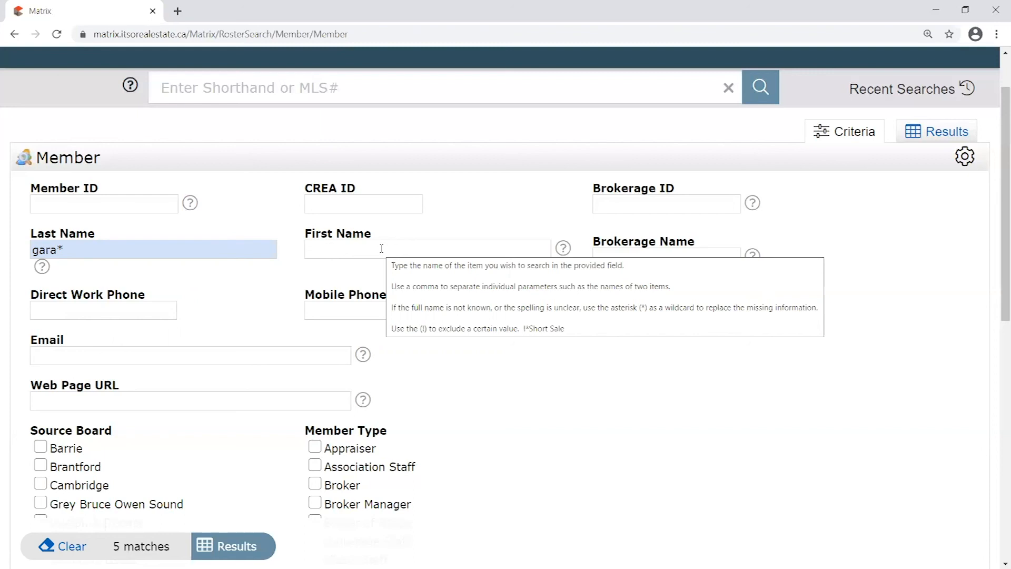
left_click_drag(56, 249, 64, 249)
left_click(103, 281)
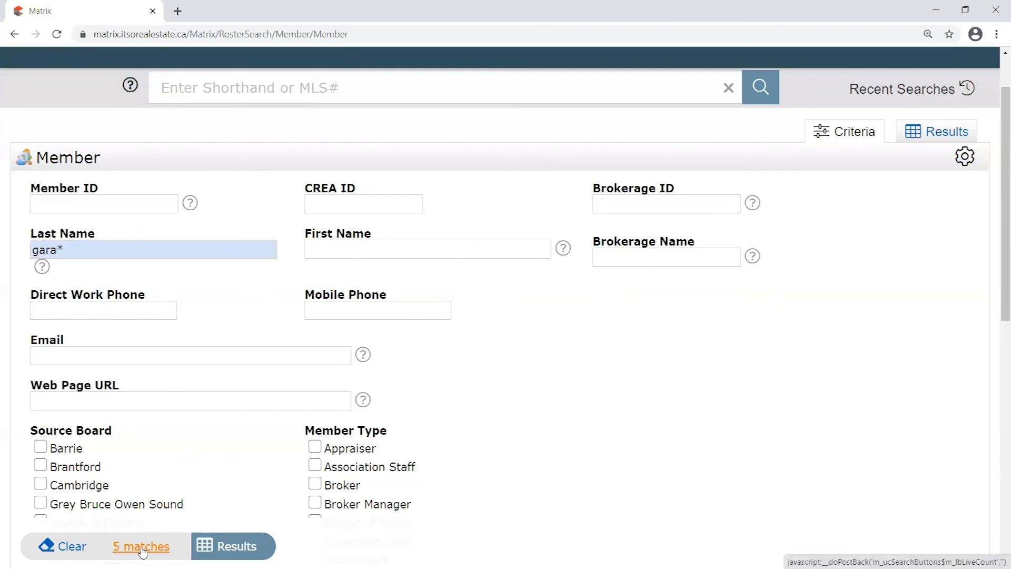
left_click(237, 547)
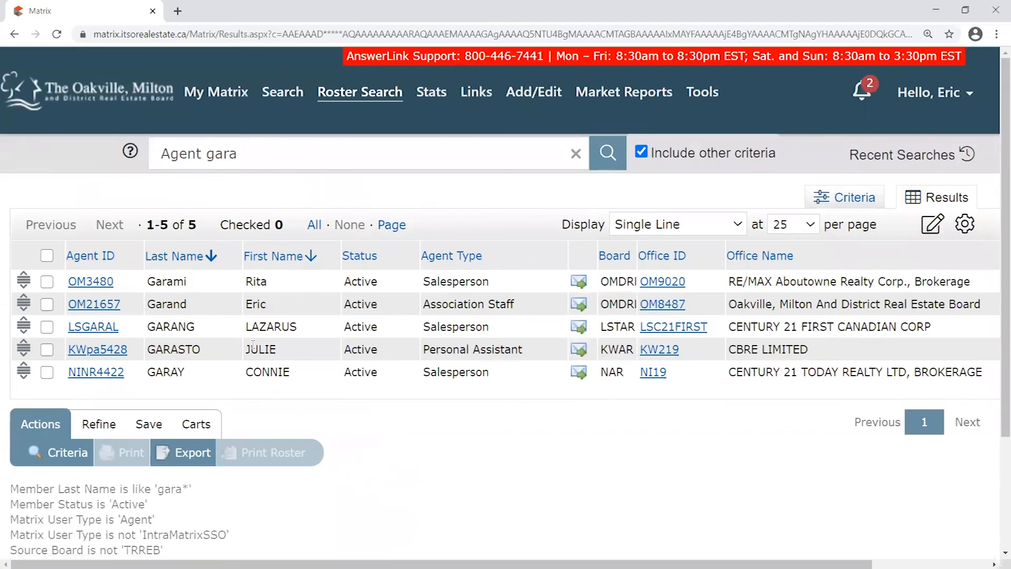
Highlight the last names of the first and second result rows
left_click_drag(173, 281, 142, 371)
left_click_drag(176, 282, 192, 286)
left_click(179, 275)
left_click_drag(174, 304, 188, 303)
left_click_drag(275, 304, 160, 303)
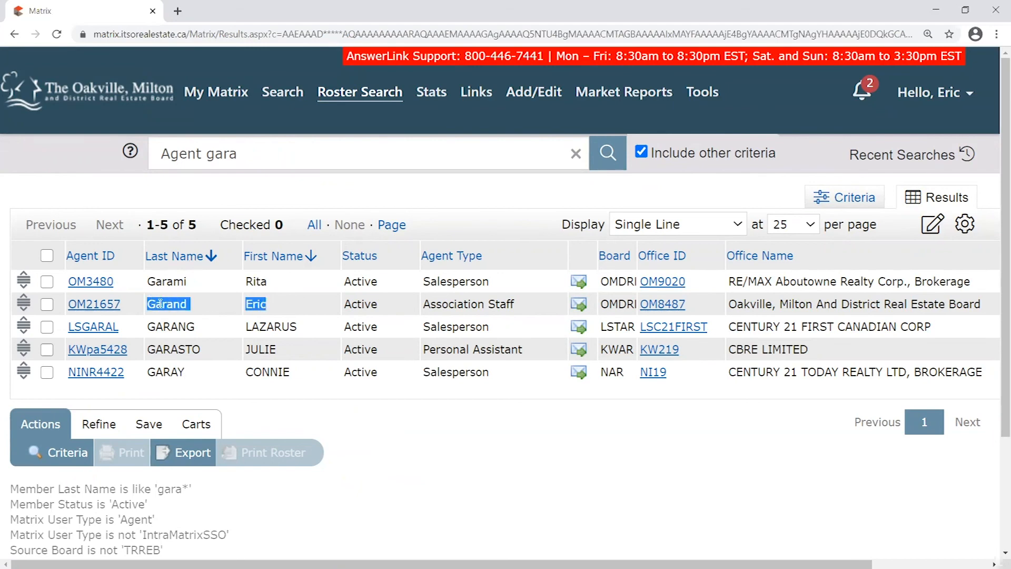
Open the second member's full detail record and highlight their email address
left_click(96, 305)
left_click_drag(257, 380, 371, 393)
left_click(371, 393)
left_click_drag(365, 388, 259, 382)
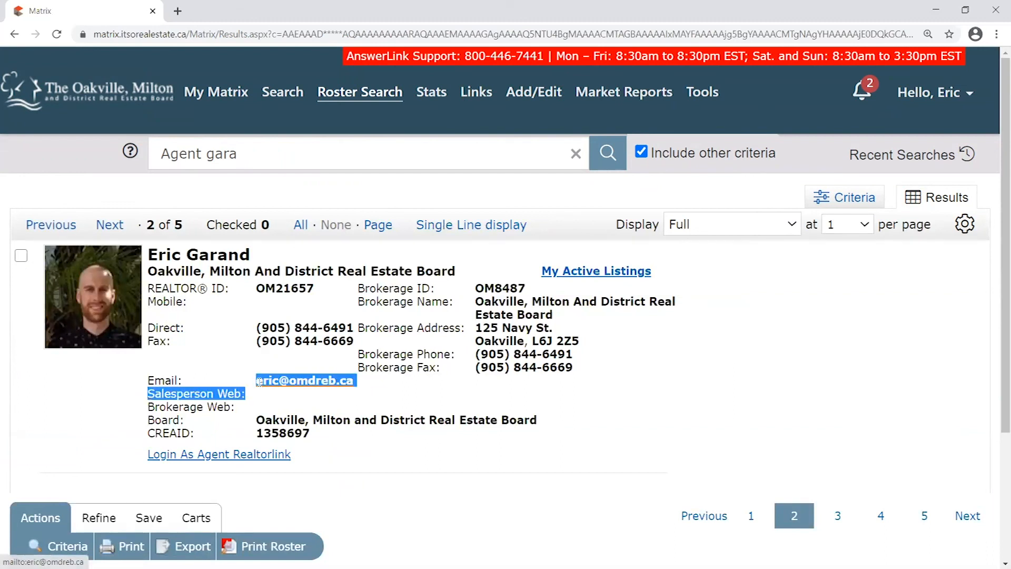
left_click(379, 400)
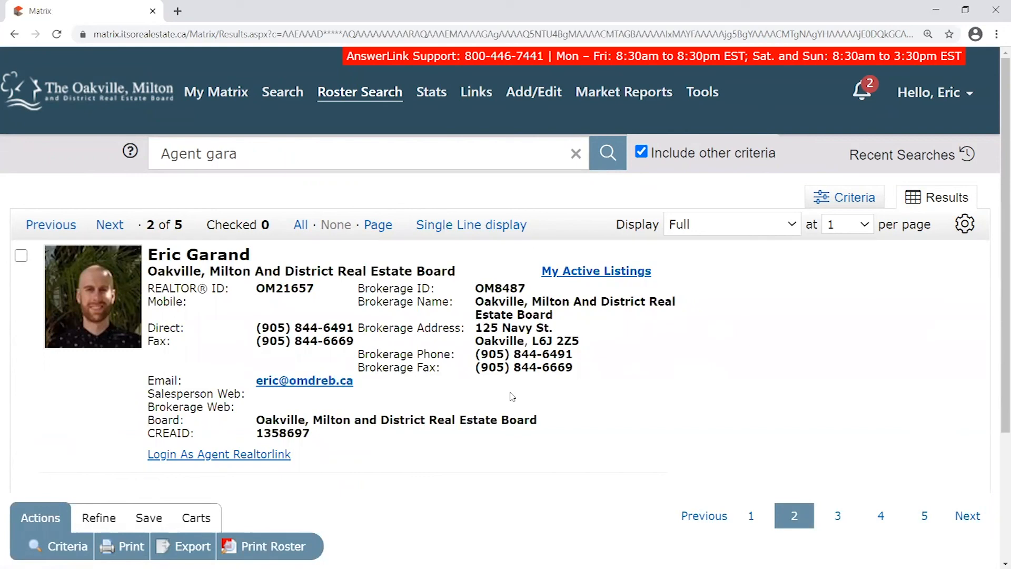
mouse_move(386, 106)
mouse_move(408, 120)
Reopen the Member roster search and enter 'r' as First Name and 's' as Last Name
mouse_move(356, 116)
left_click(463, 117)
left_click(398, 313)
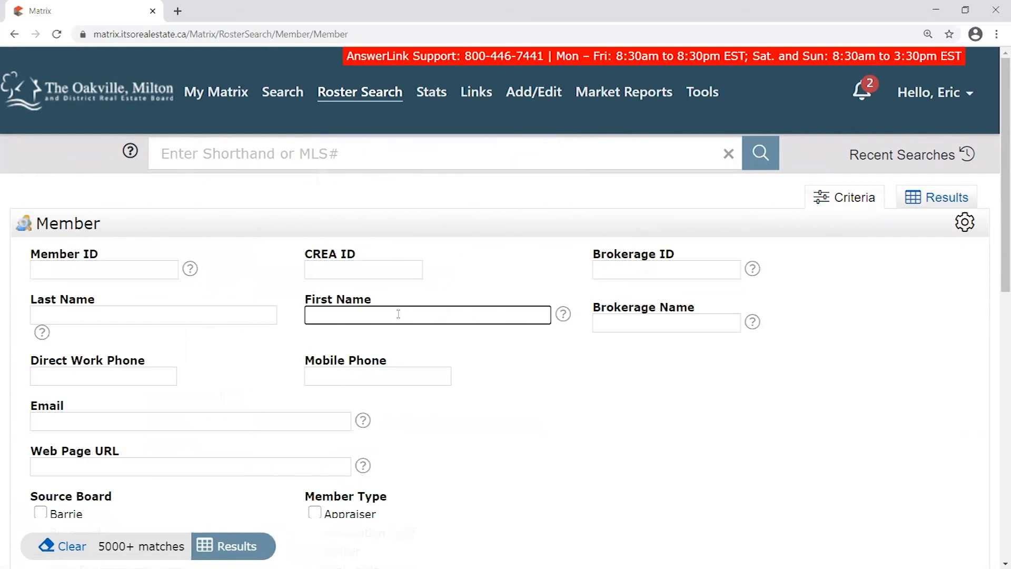
type("r*")
left_click(181, 313)
type("s*")
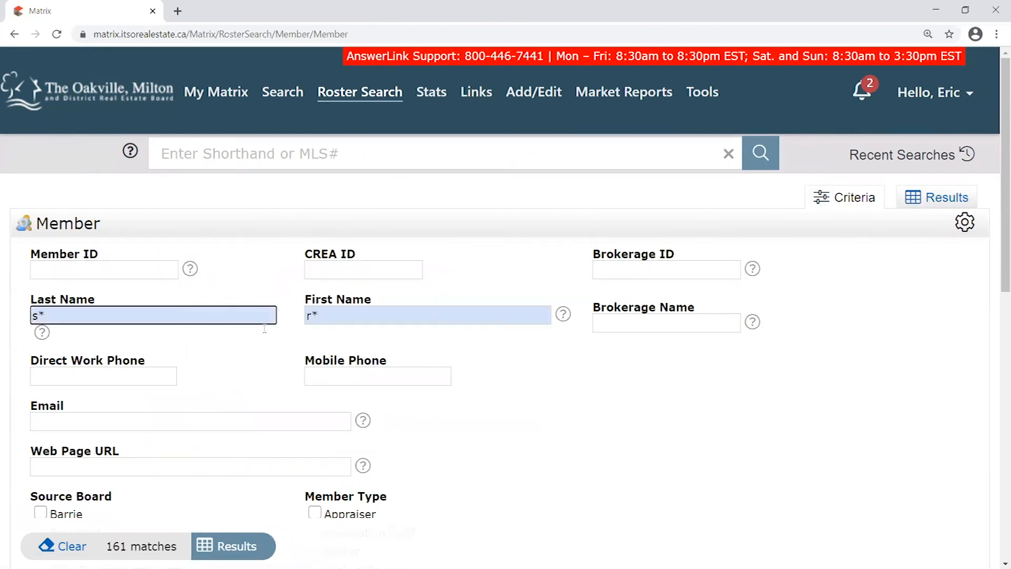
Delete the First Name and Last Name wildcard entries so both fields are empty
double_click(316, 317)
double_click(44, 315)
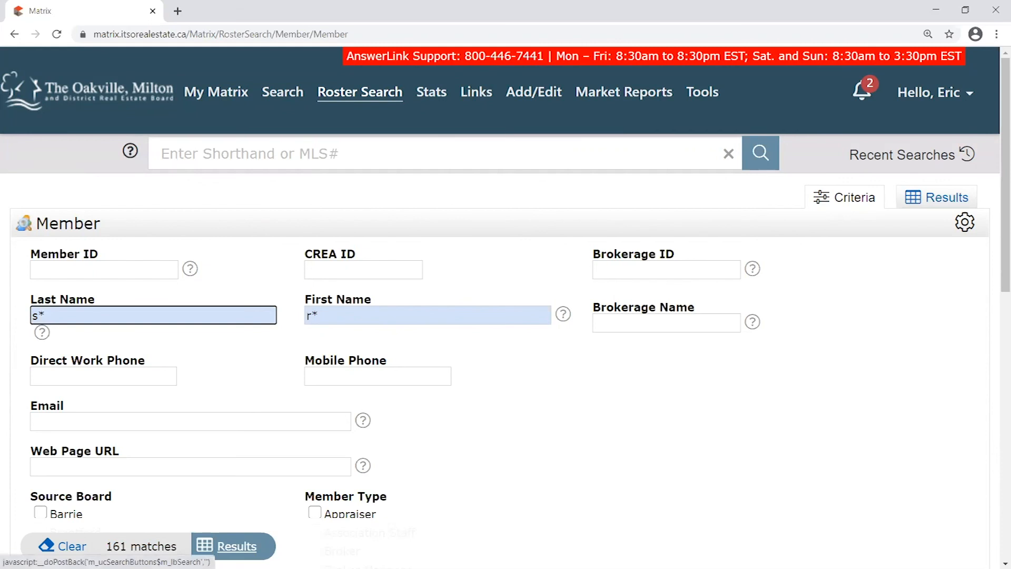
double_click(342, 315)
double_click(163, 313)
key("BackSpace")
key("Tab")
key("BackSpace")
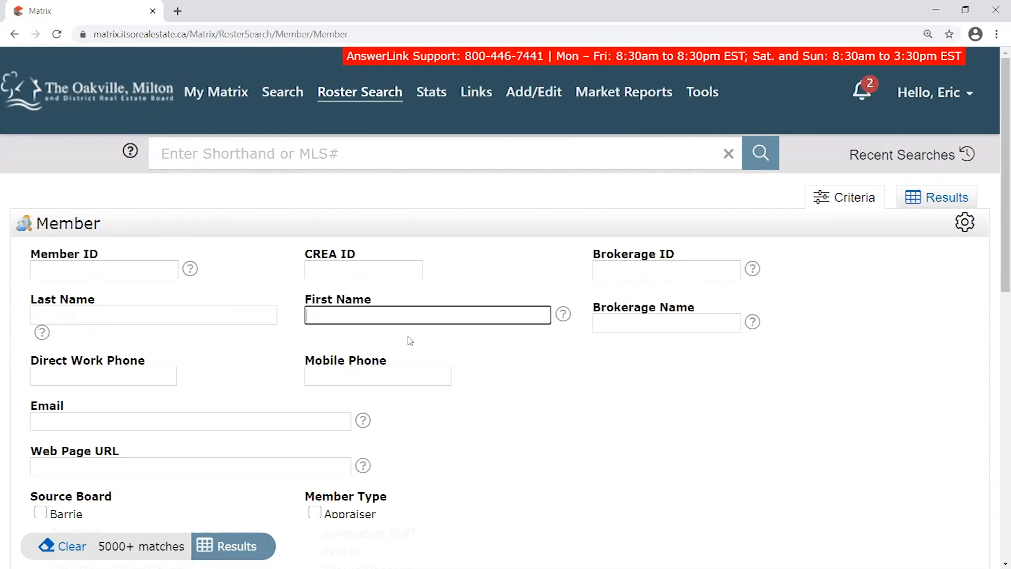
left_click(291, 314)
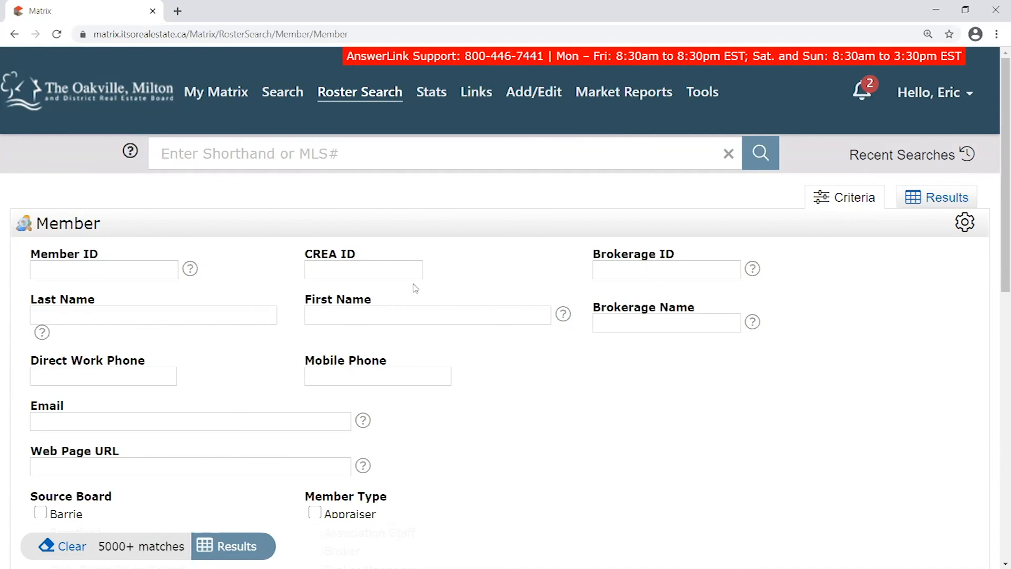
mouse_move(287, 100)
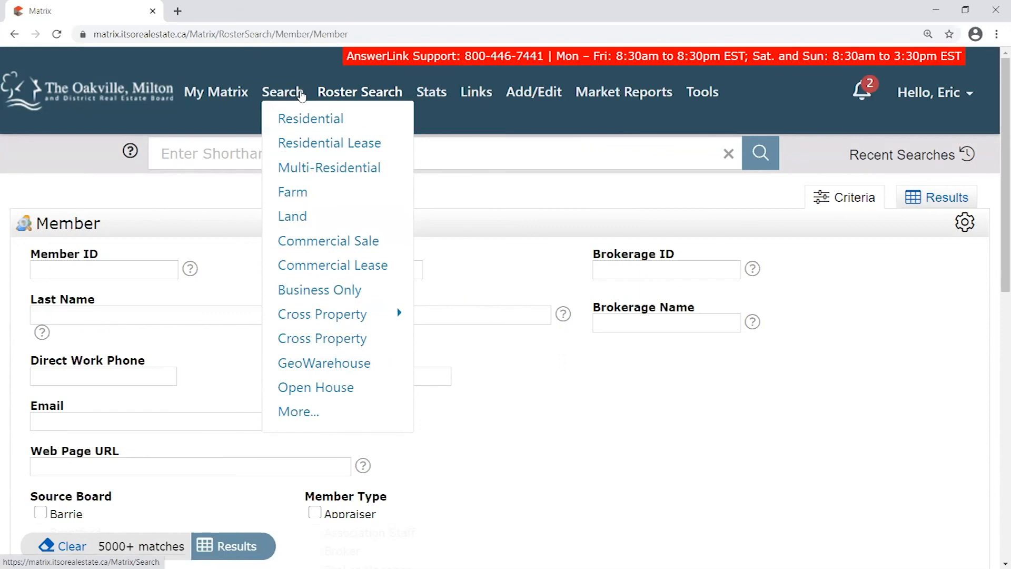
Go back to the Matrix home page, then open the Residential search form from the Search menu
left_click(290, 118)
left_click(208, 143)
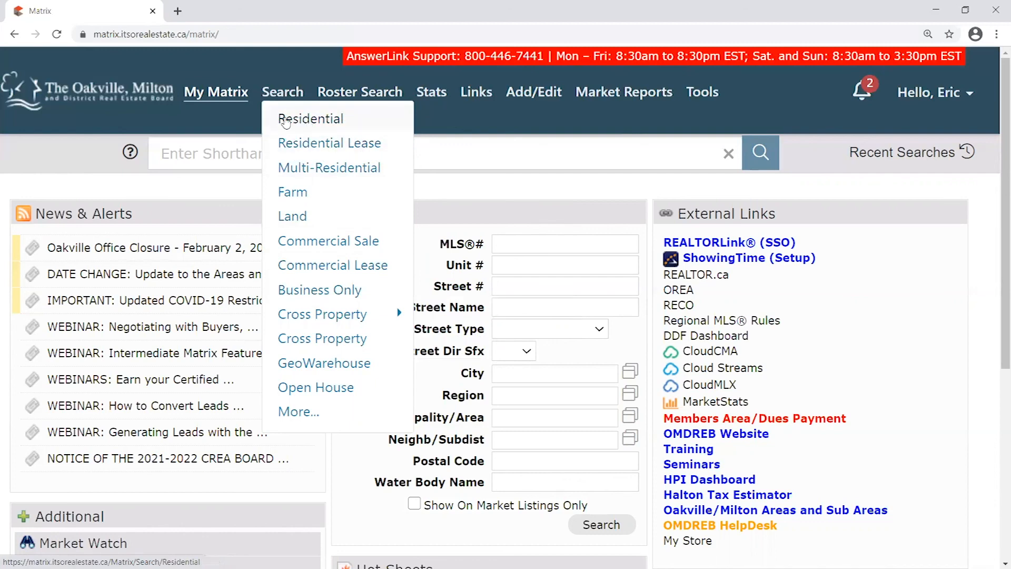
left_click(315, 123)
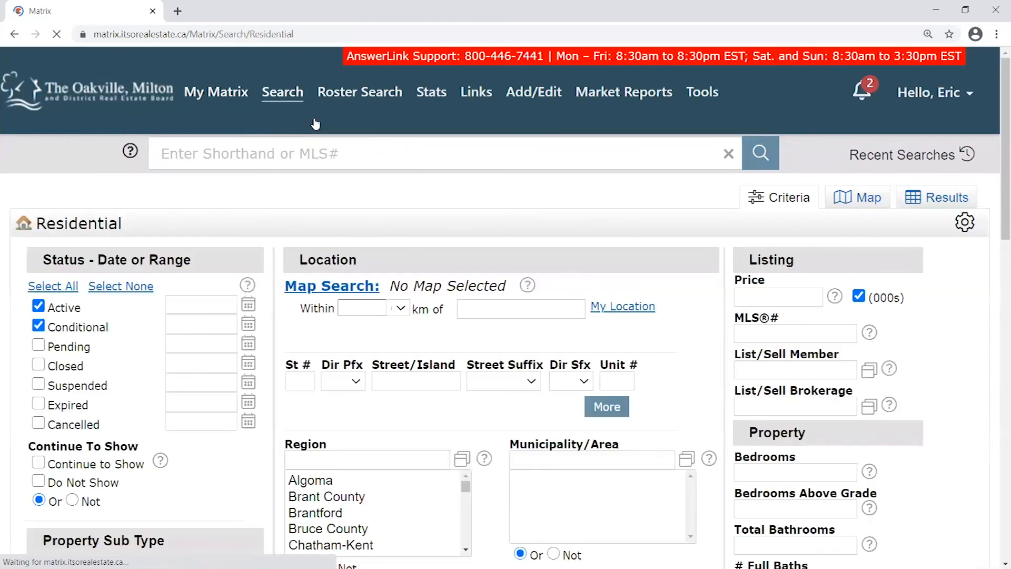
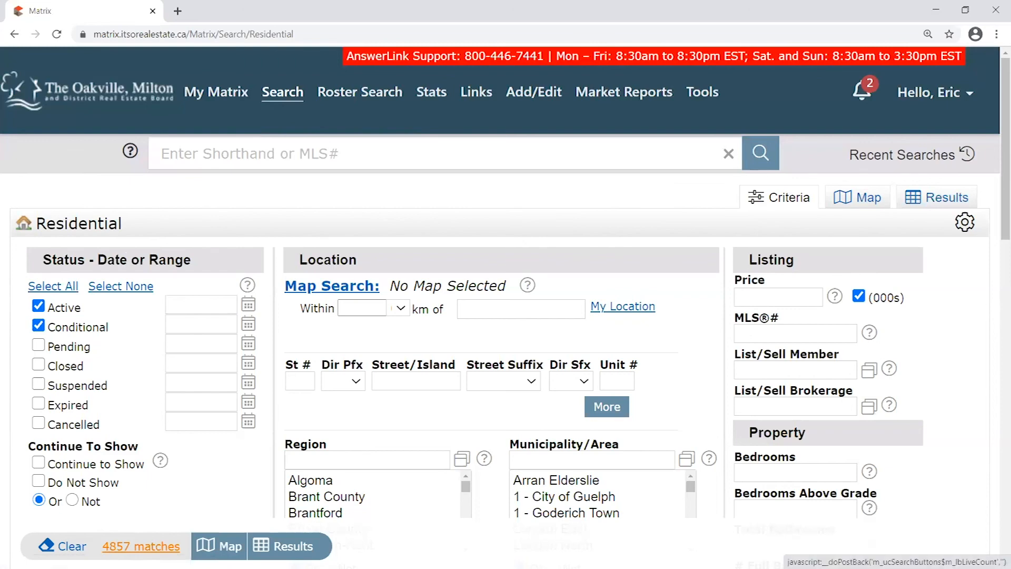
Refresh the live count to 4857 matches and scroll through the Residential criteria form
left_click(125, 548)
left_click_drag(33, 218, 151, 228)
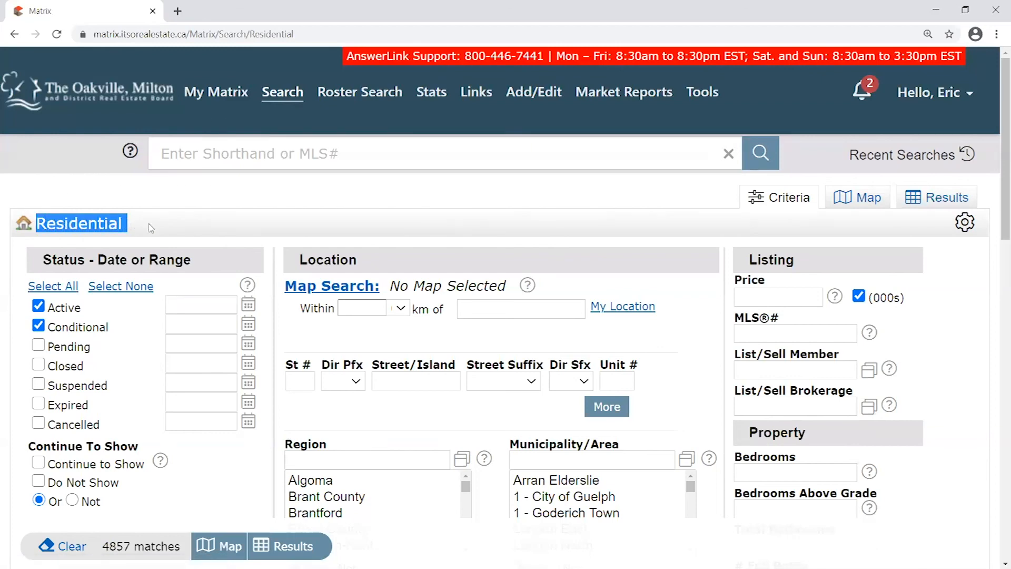
left_click(151, 228)
scroll(169, 214, "down", 1)
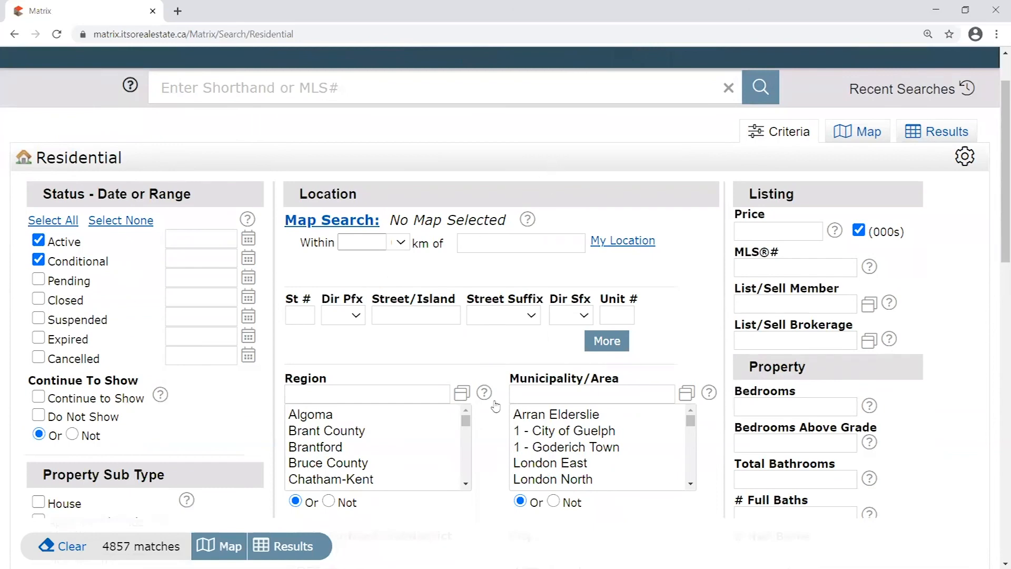
left_click_drag(995, 190, 991, 163)
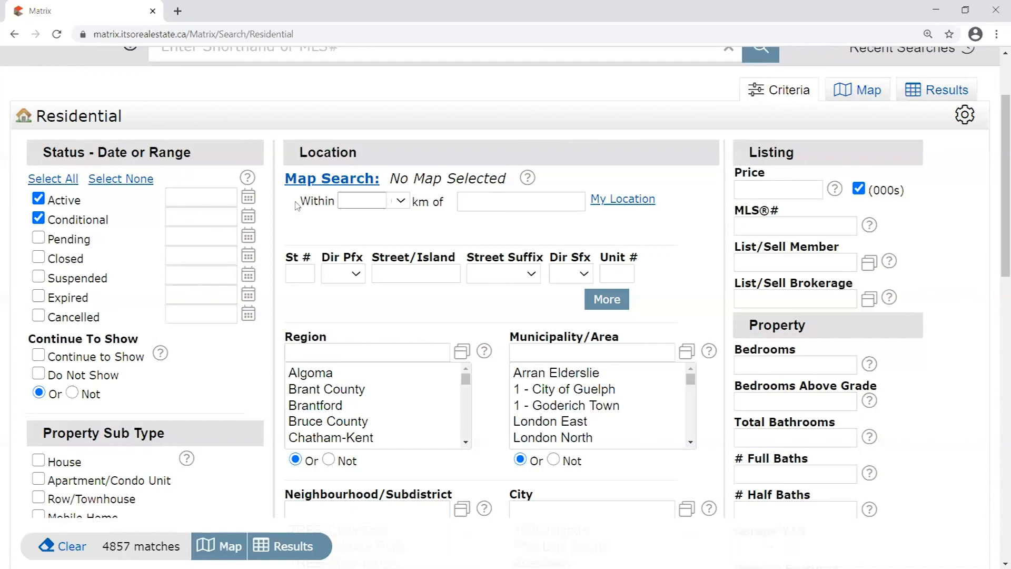
scroll(684, 158, "up", 1)
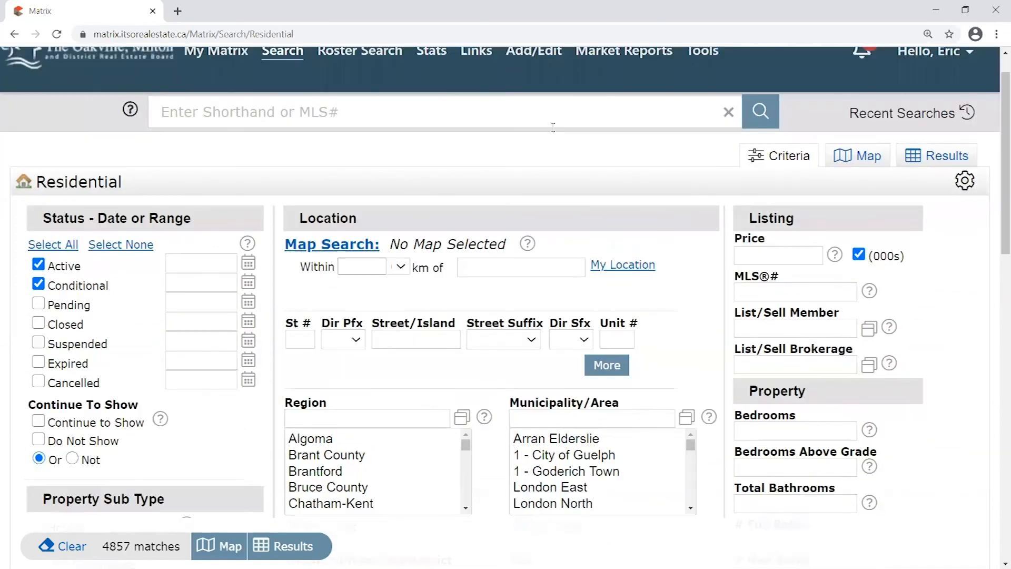
scroll(278, 159, "down", 1)
scroll(277, 159, "up", 1)
scroll(17, 221, "down", 1)
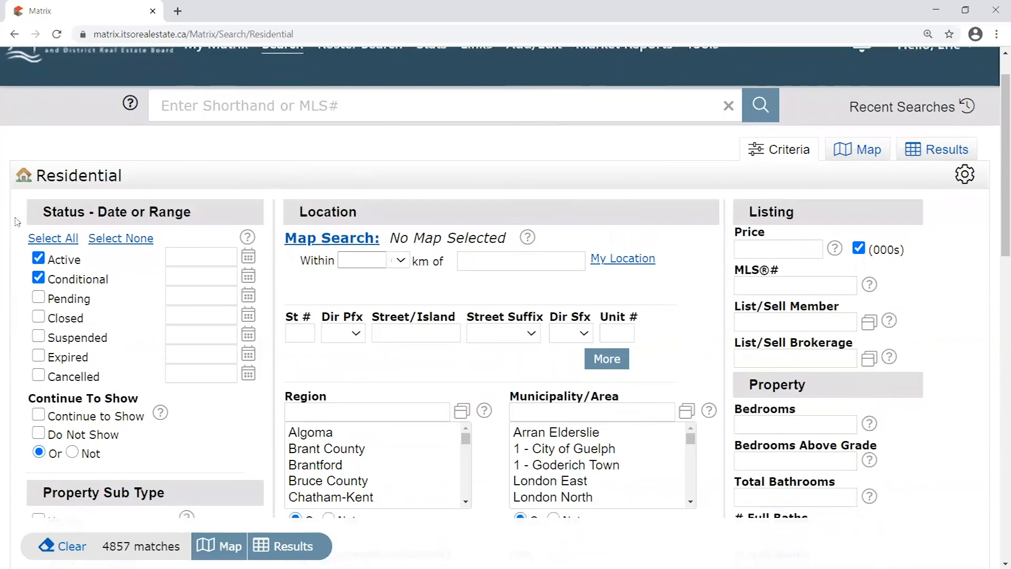
scroll(18, 222, "down", 1)
scroll(17, 222, "up", 2)
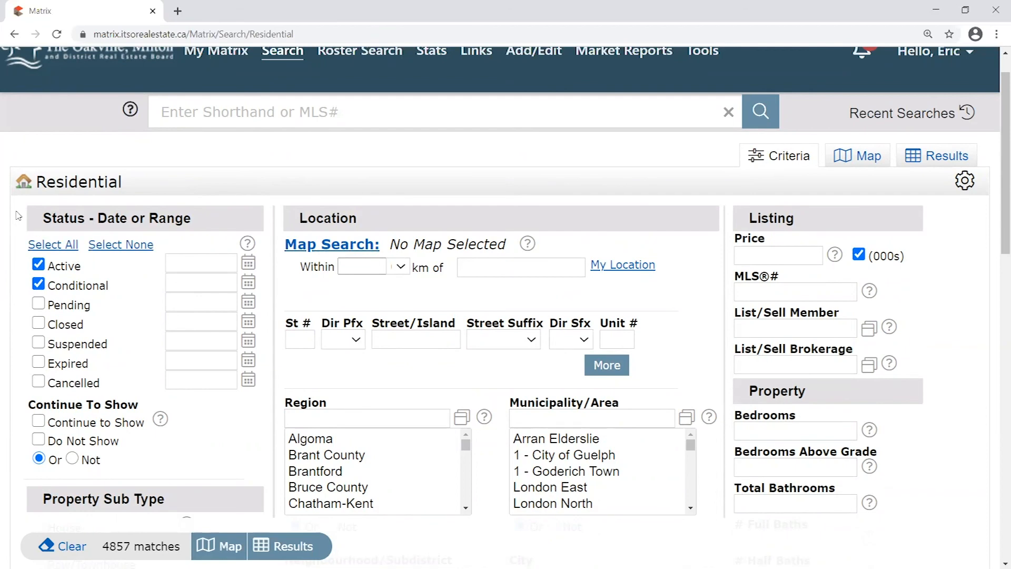
scroll(18, 216, "down", 4)
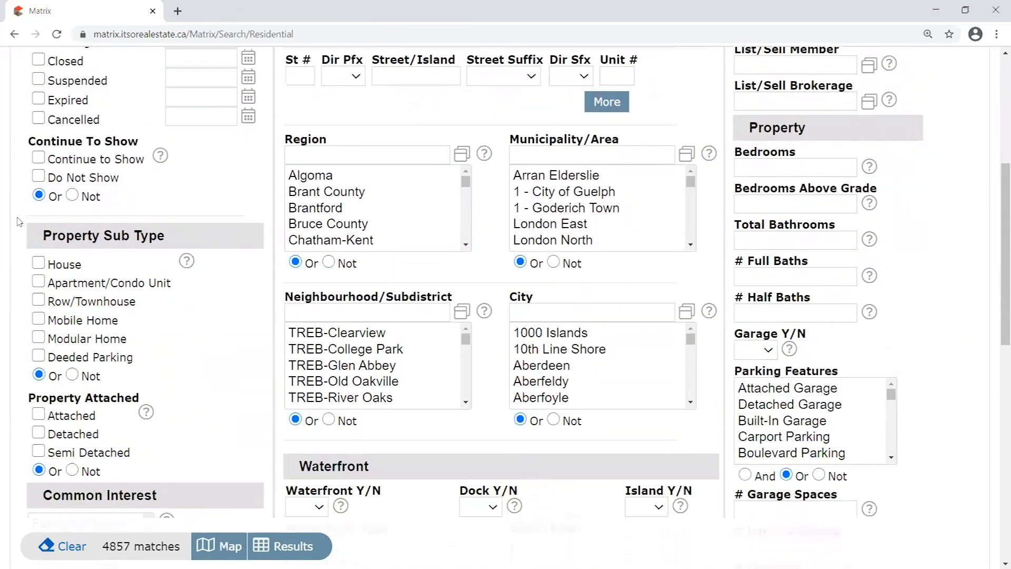
scroll(18, 236, "down", 5)
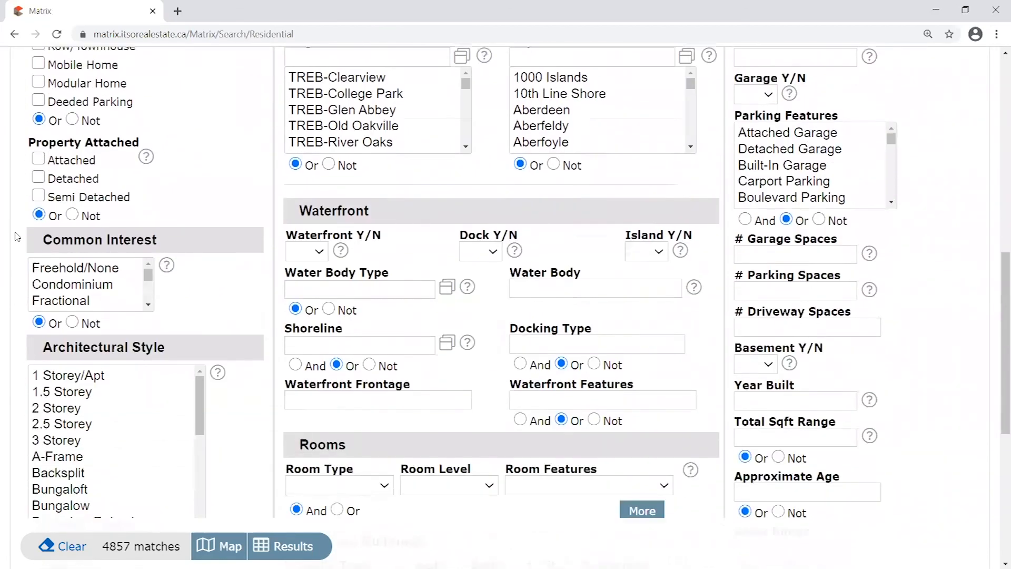
scroll(17, 235, "down", 1)
scroll(17, 235, "up", 5)
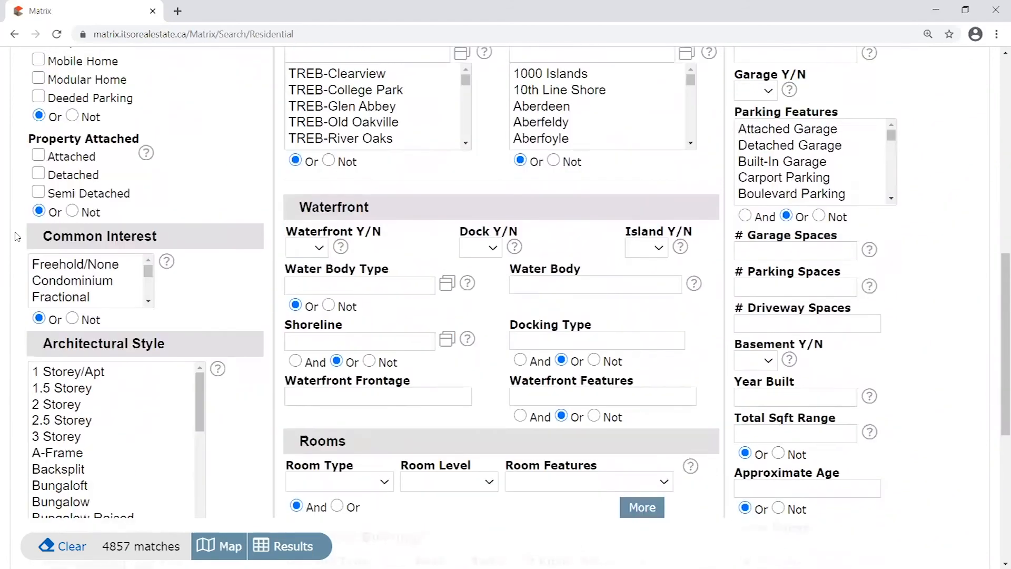
scroll(18, 235, "up", 4)
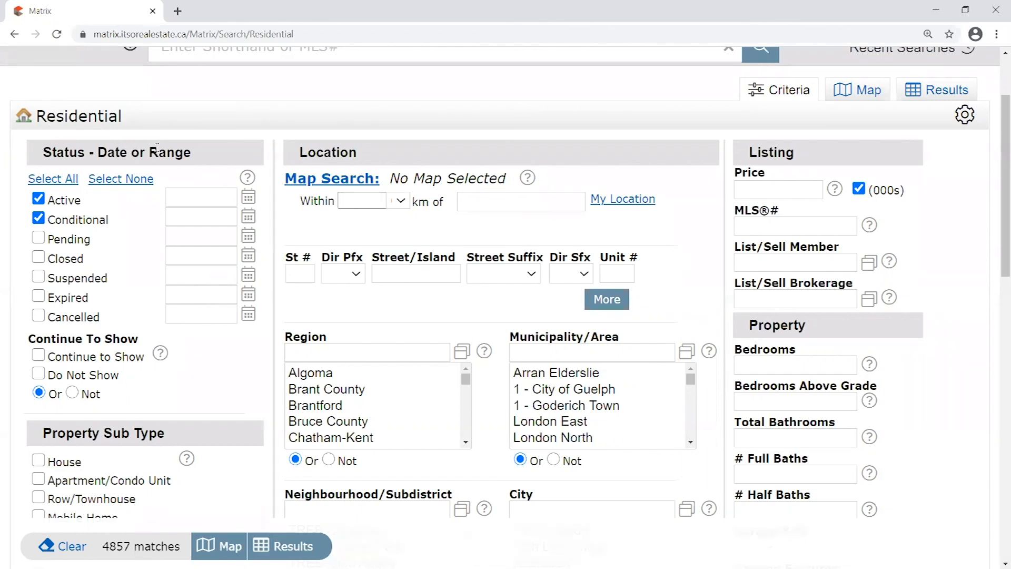
scroll(272, 167, "down", 5)
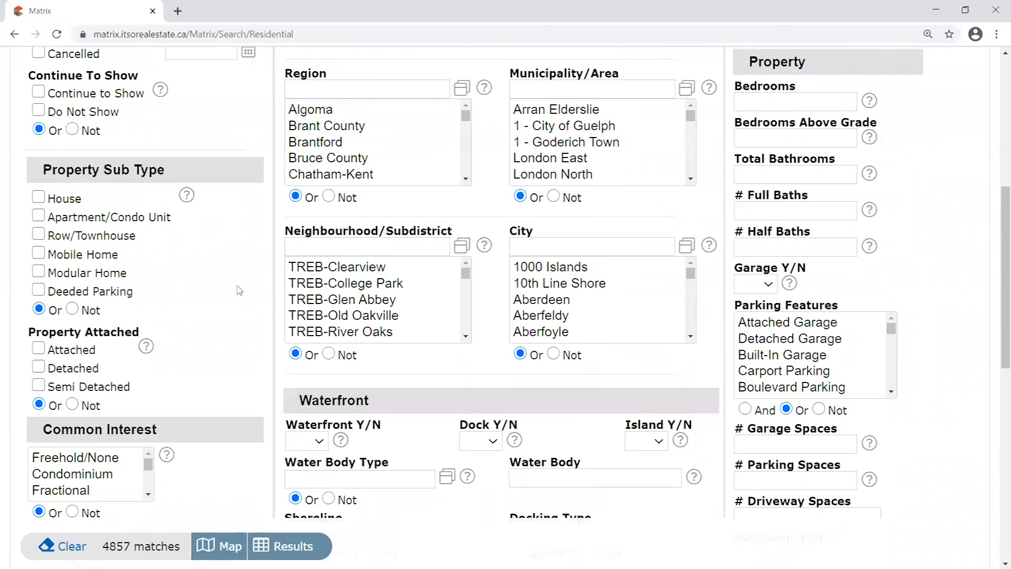
scroll(240, 290, "down", 8)
scroll(232, 201, "down", 3)
scroll(232, 201, "up", 3)
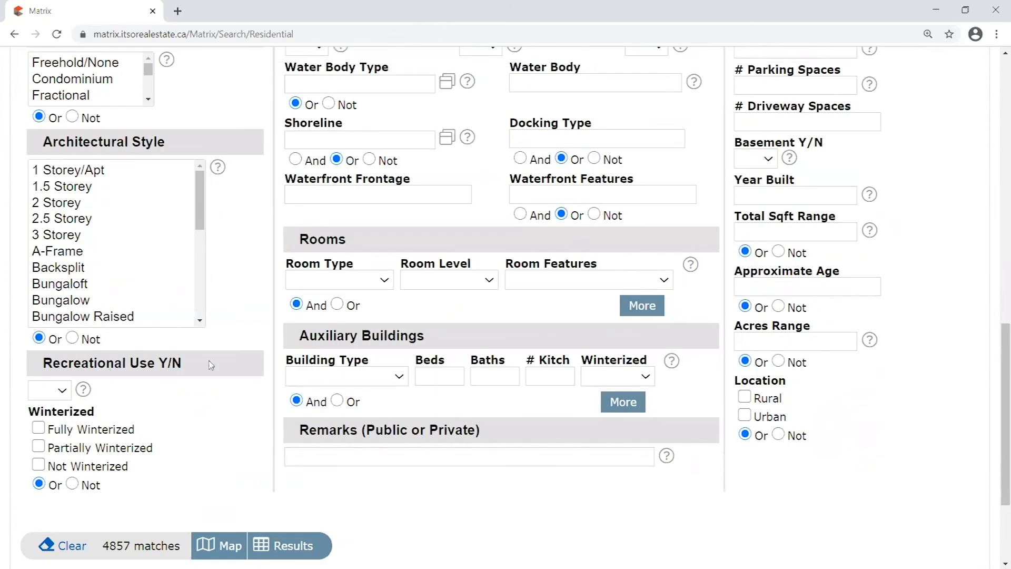
scroll(242, 282, "down", 3)
scroll(262, 280, "up", 3)
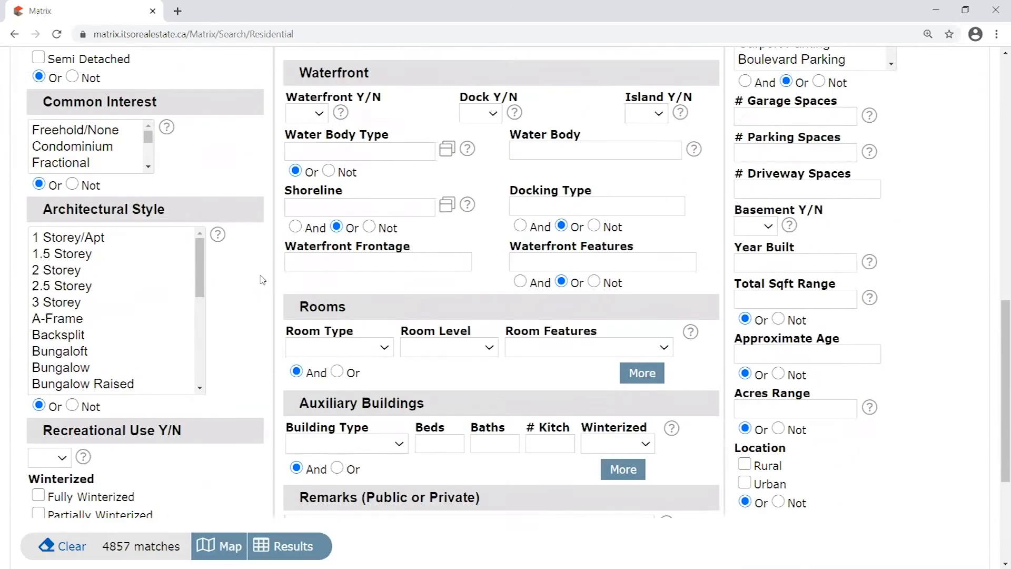
scroll(261, 280, "up", 10)
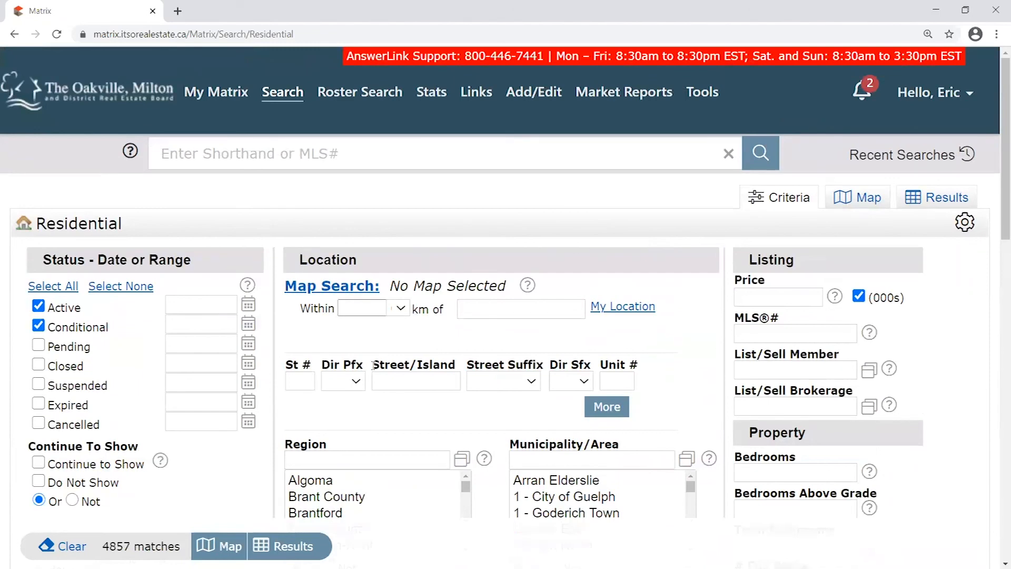
scroll(491, 253, "down", 2)
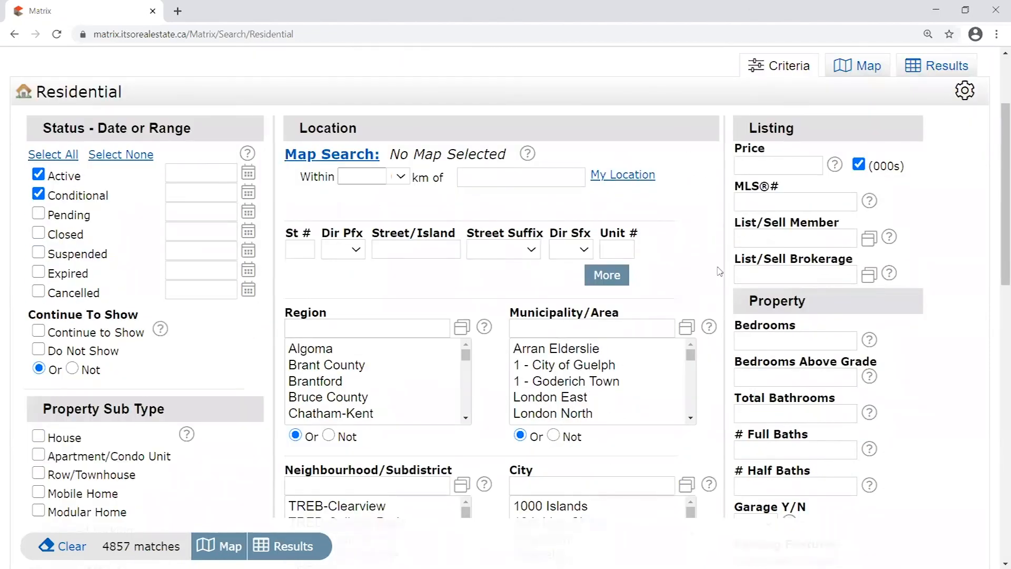
scroll(719, 273, "up", 1)
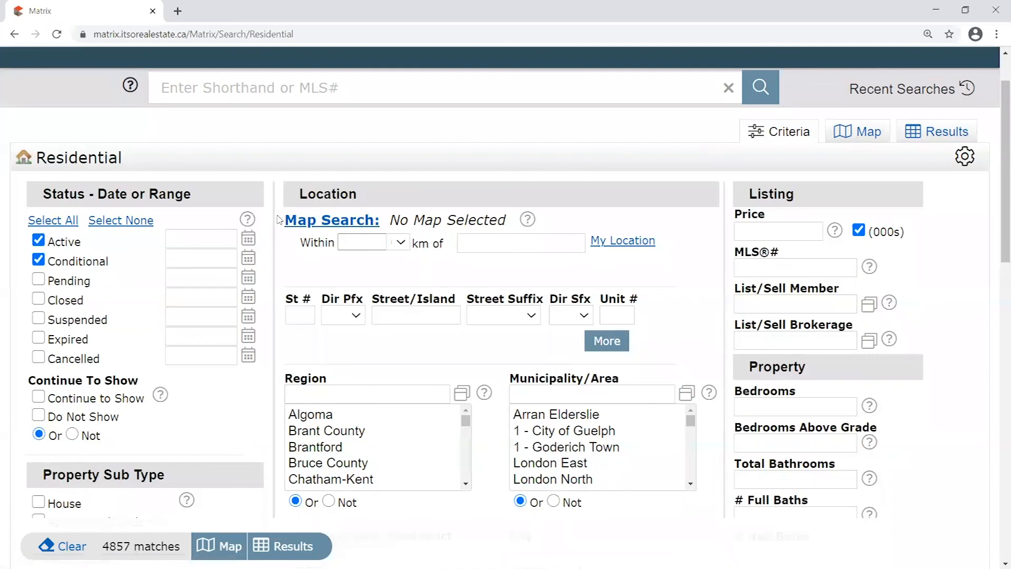
scroll(364, 311, "down", 2)
scroll(488, 281, "down", 1)
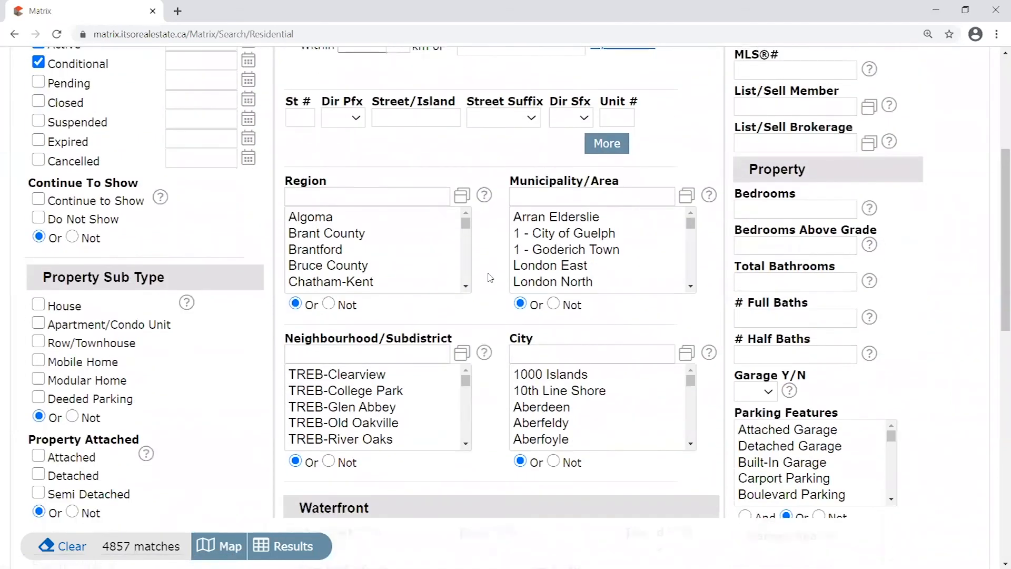
left_click(560, 353)
left_click(347, 194)
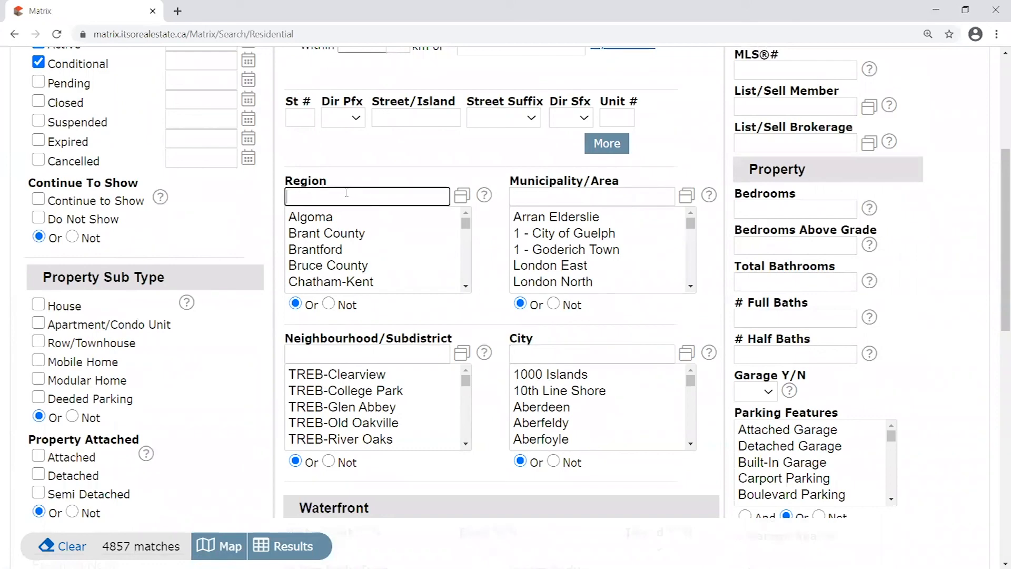
left_click(608, 197)
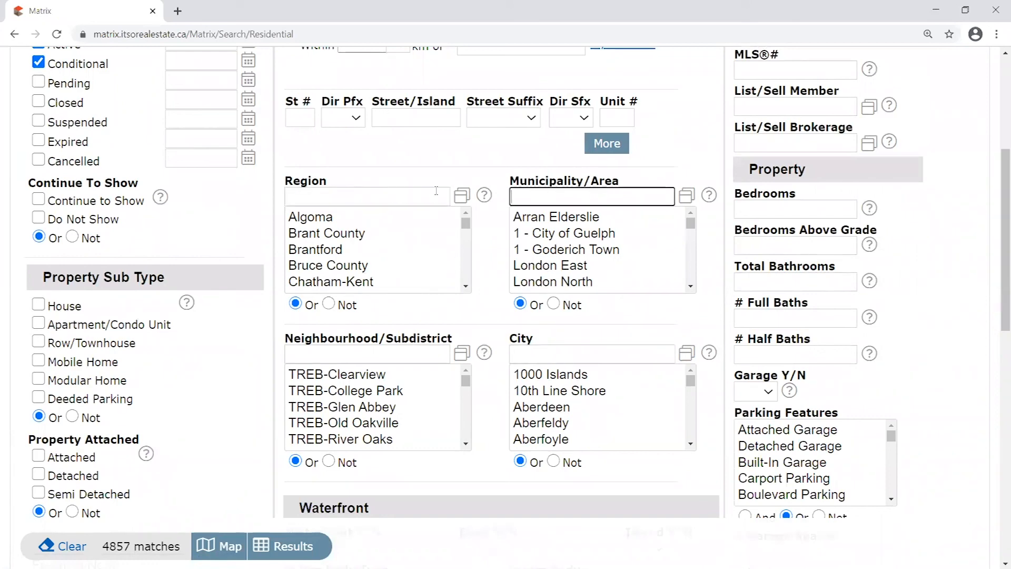
left_click(490, 382)
left_click(384, 354)
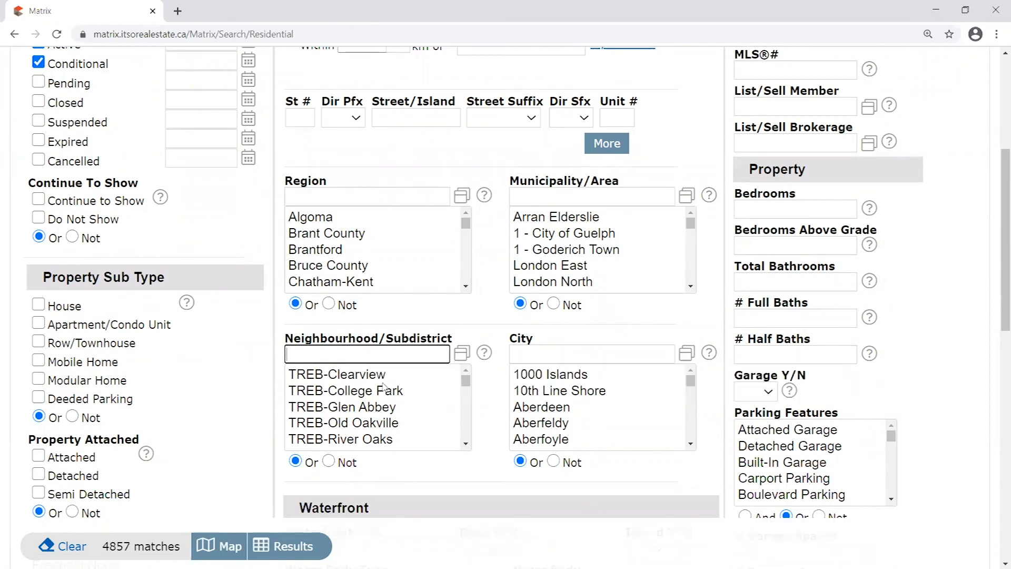
left_click(491, 396)
scroll(493, 288, "down", 2)
scroll(493, 288, "down", 4)
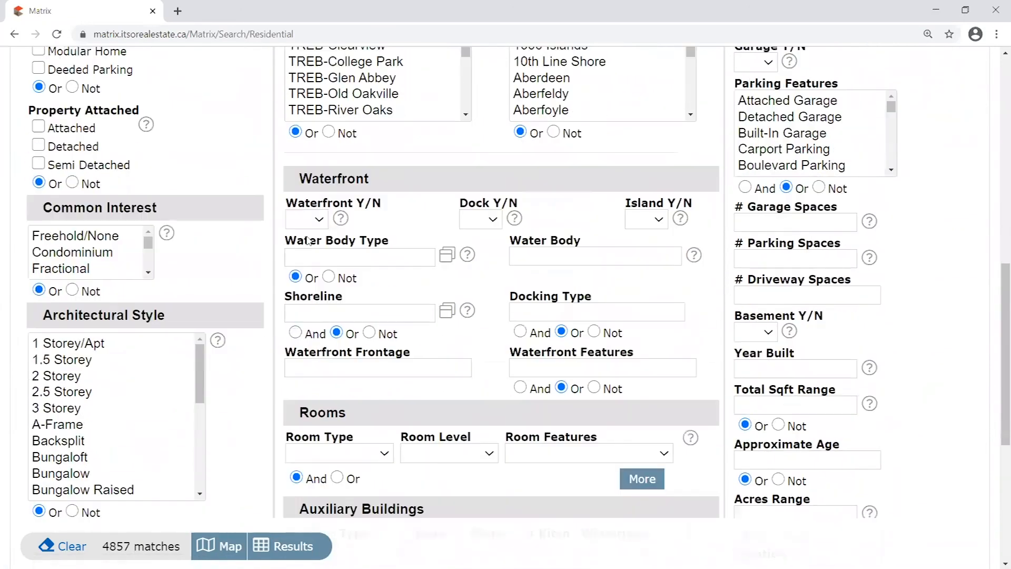
scroll(343, 230, "down", 4)
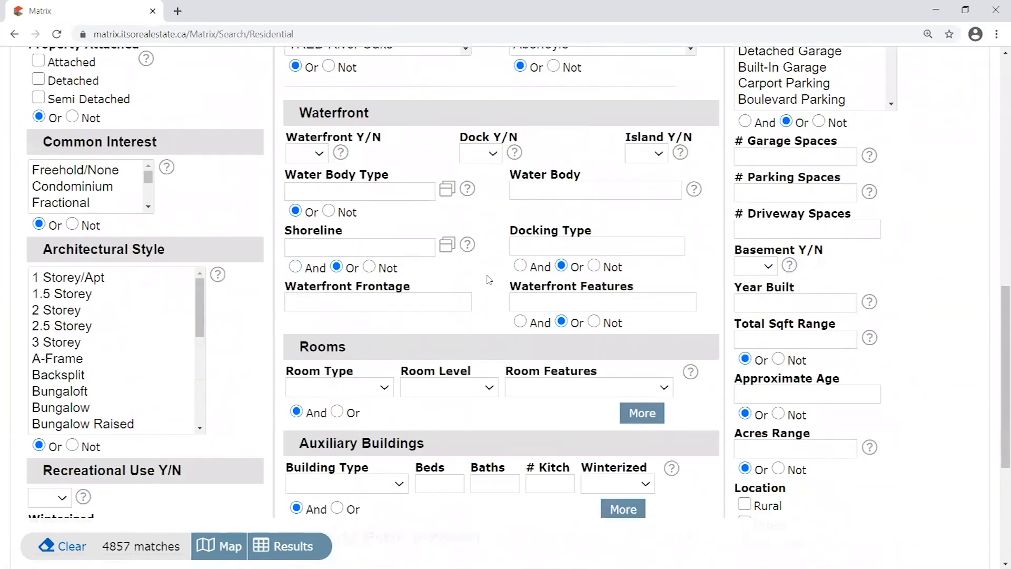
scroll(409, 258, "down", 3)
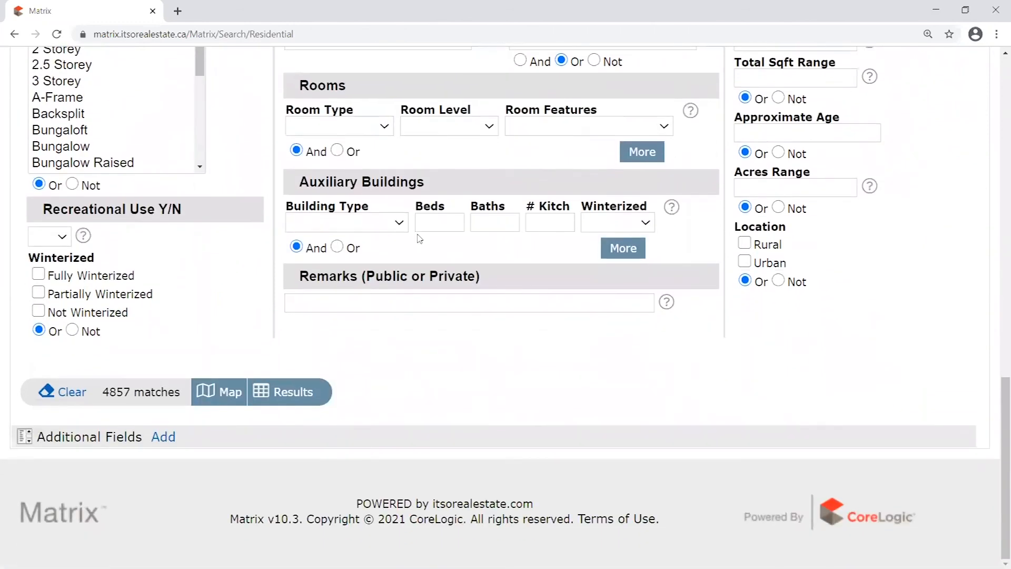
left_click_drag(293, 278, 527, 278)
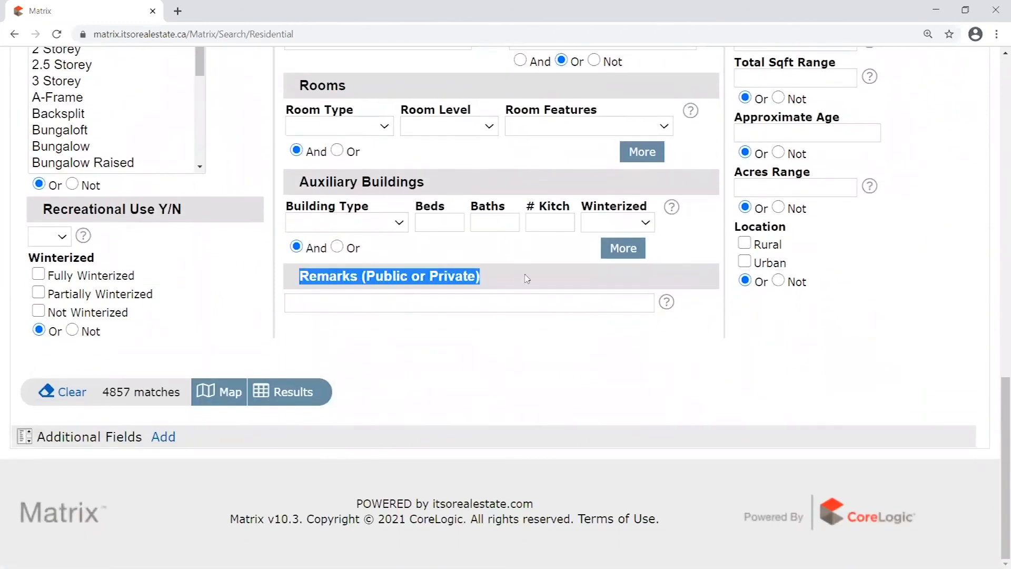
left_click(444, 303)
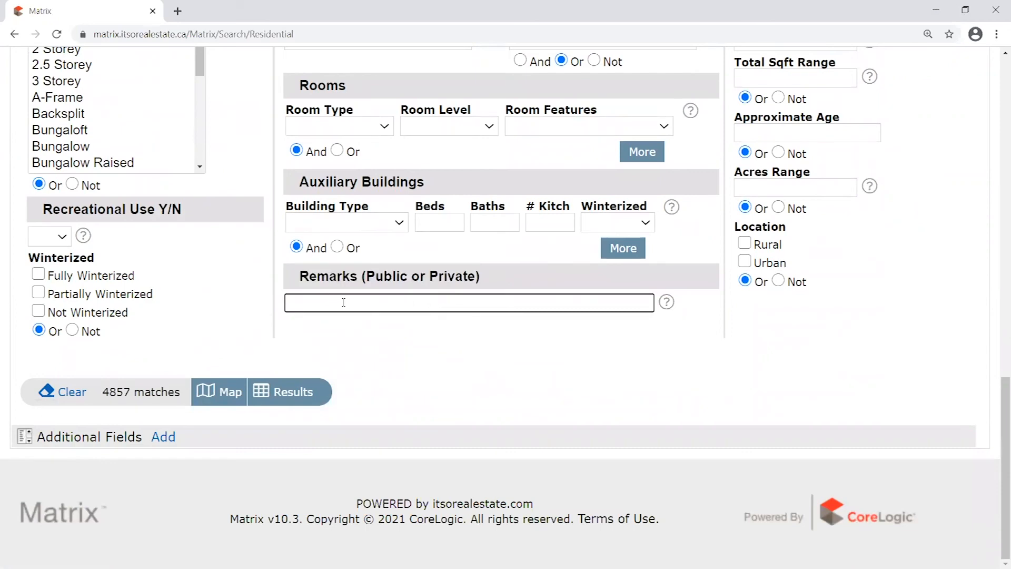
scroll(715, 353, "up", 20)
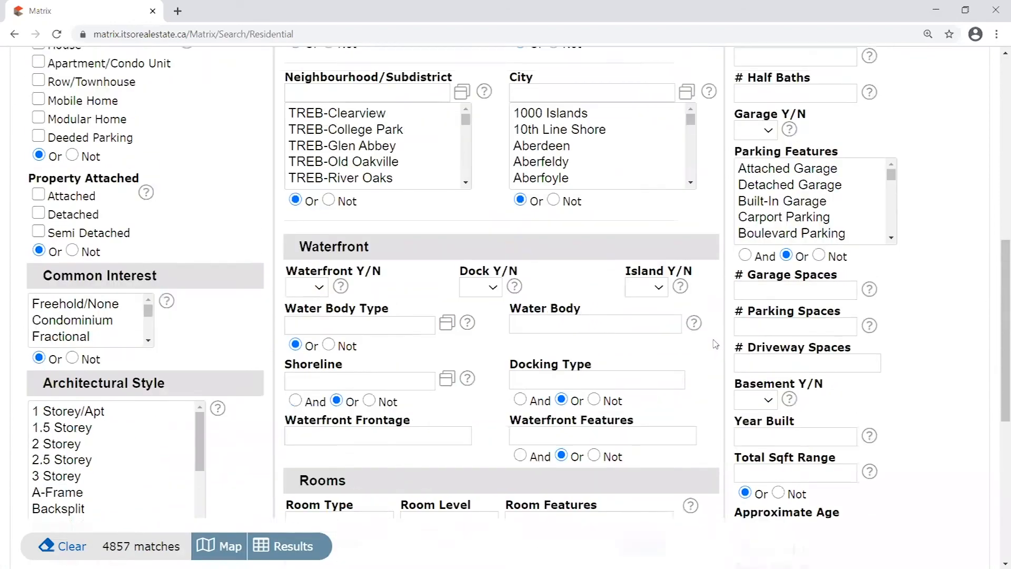
scroll(715, 343, "up", 2)
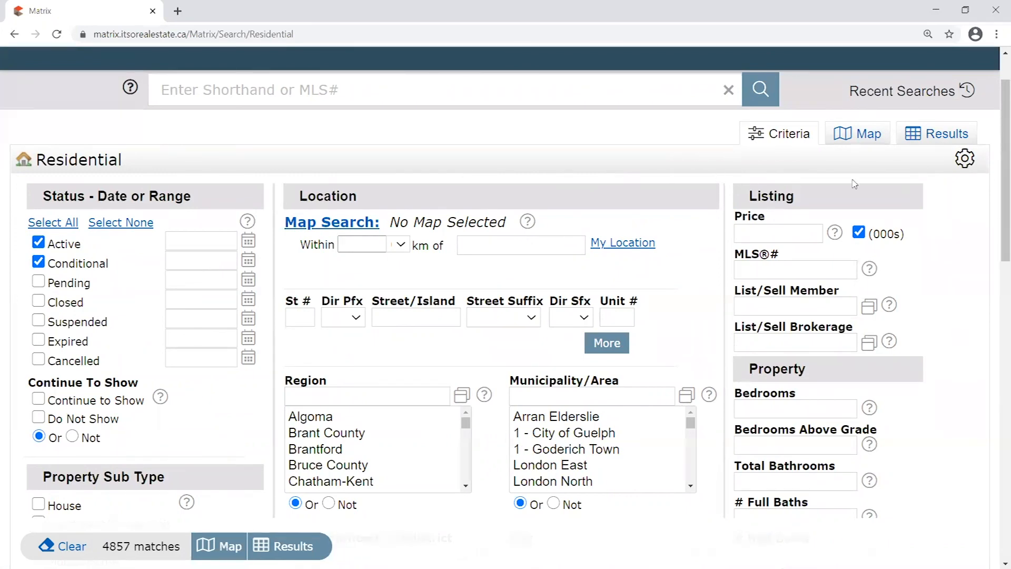
scroll(783, 187, "down", 1)
left_click(769, 169)
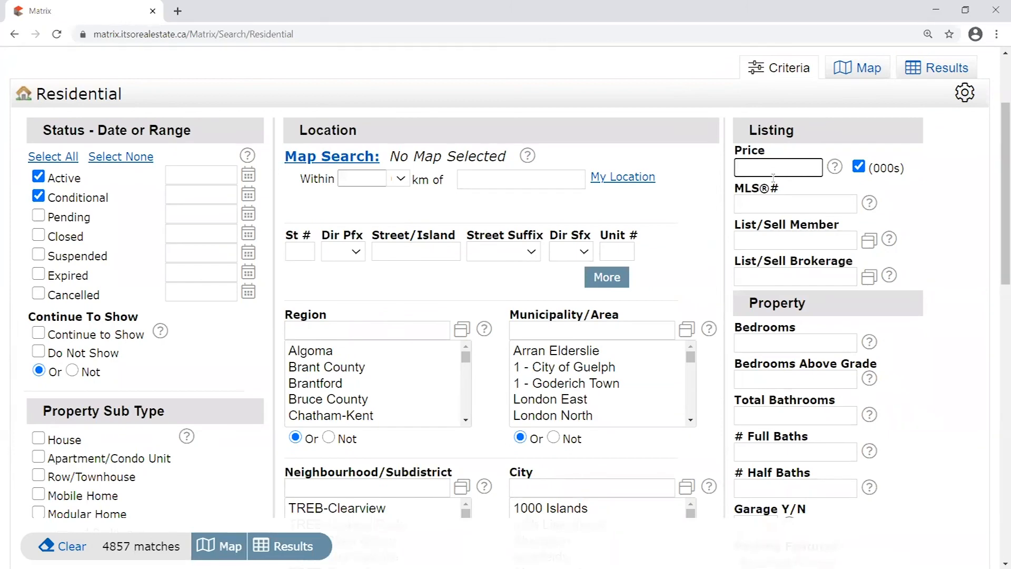
left_click(779, 205)
scroll(995, 216, "down", 3)
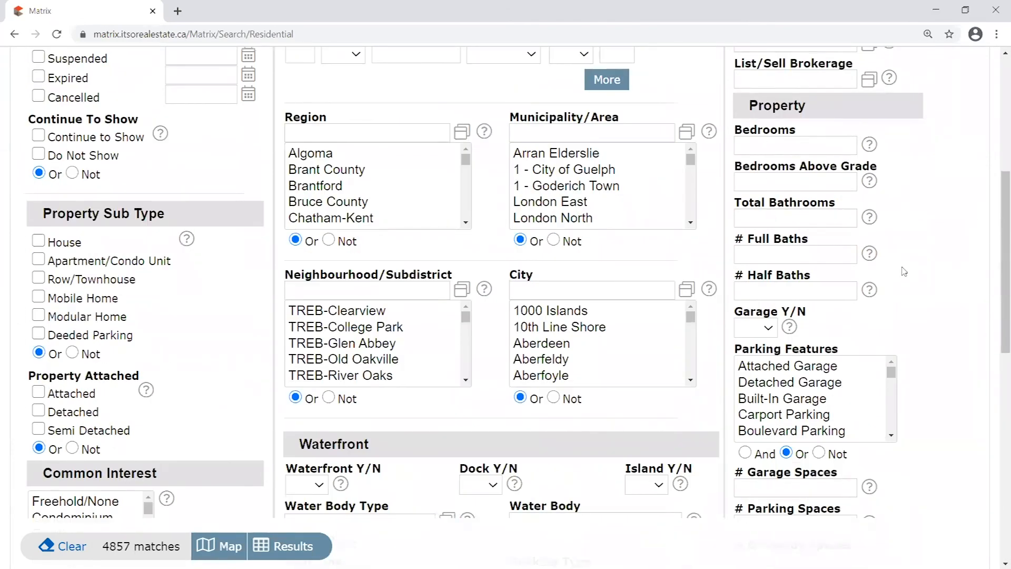
scroll(904, 271, "down", 8)
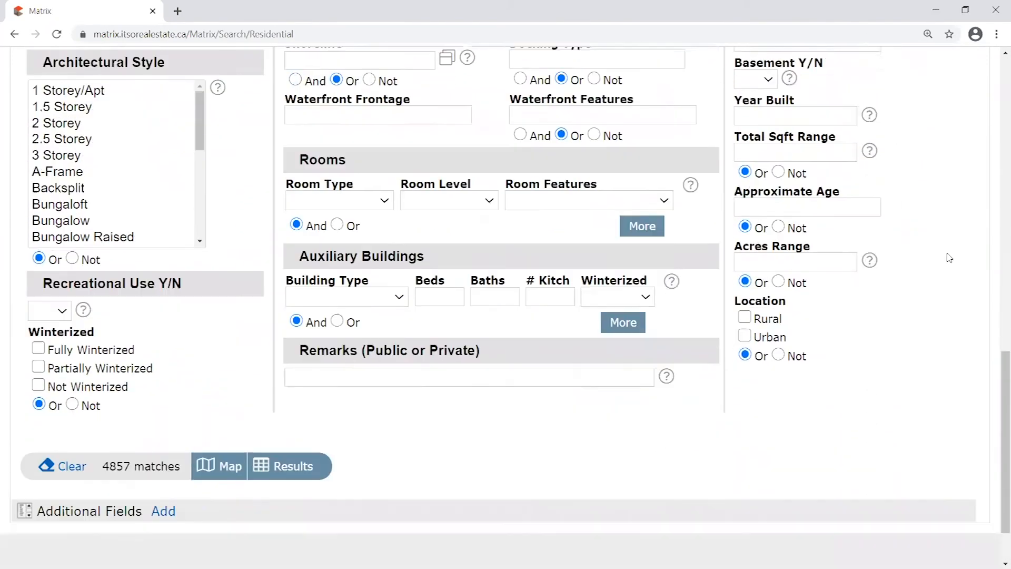
scroll(950, 258, "up", 12)
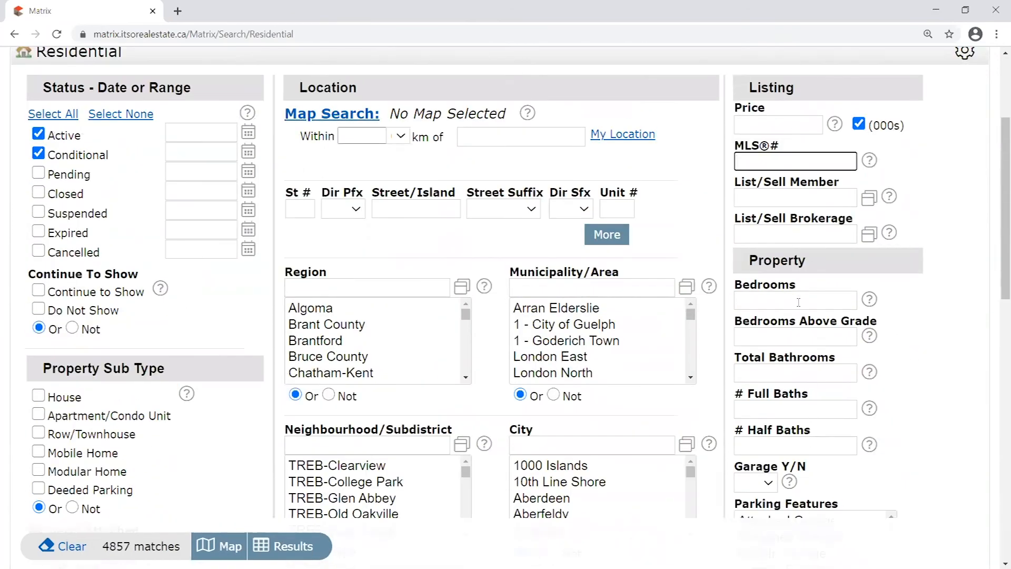
scroll(786, 146, "up", 3)
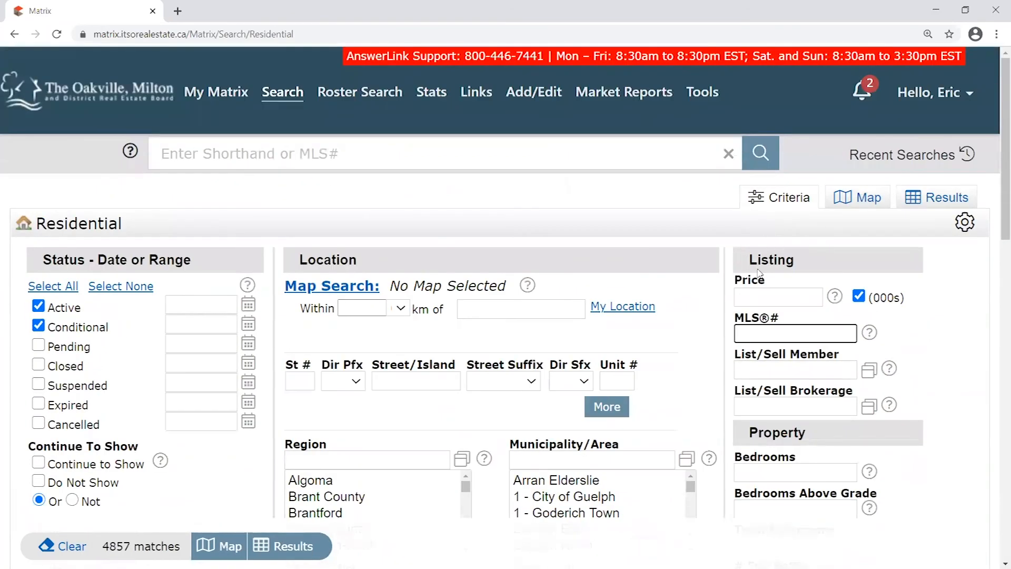
scroll(573, 181, "down", 1)
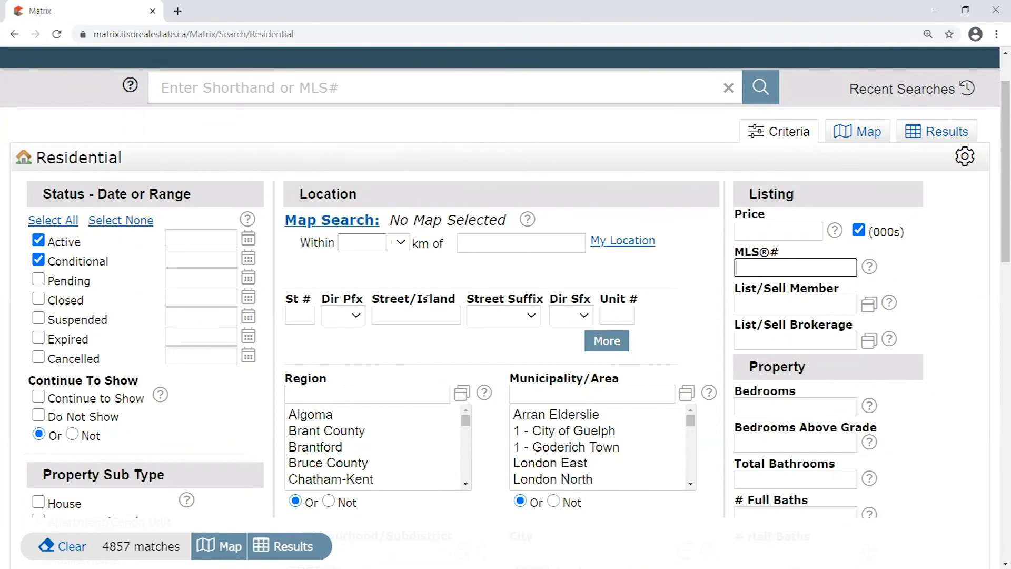
left_click(421, 265)
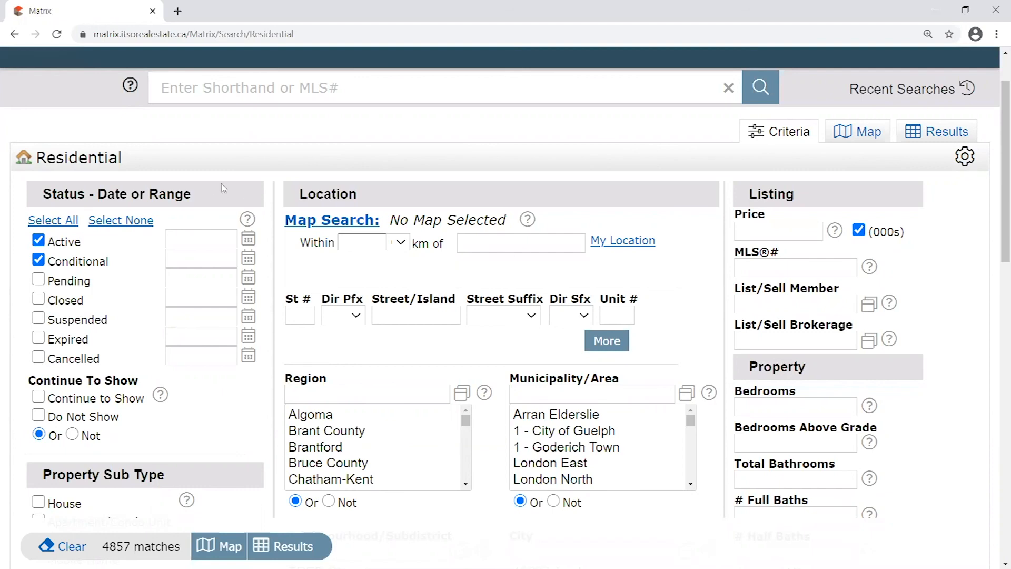
scroll(223, 188, "down", 2)
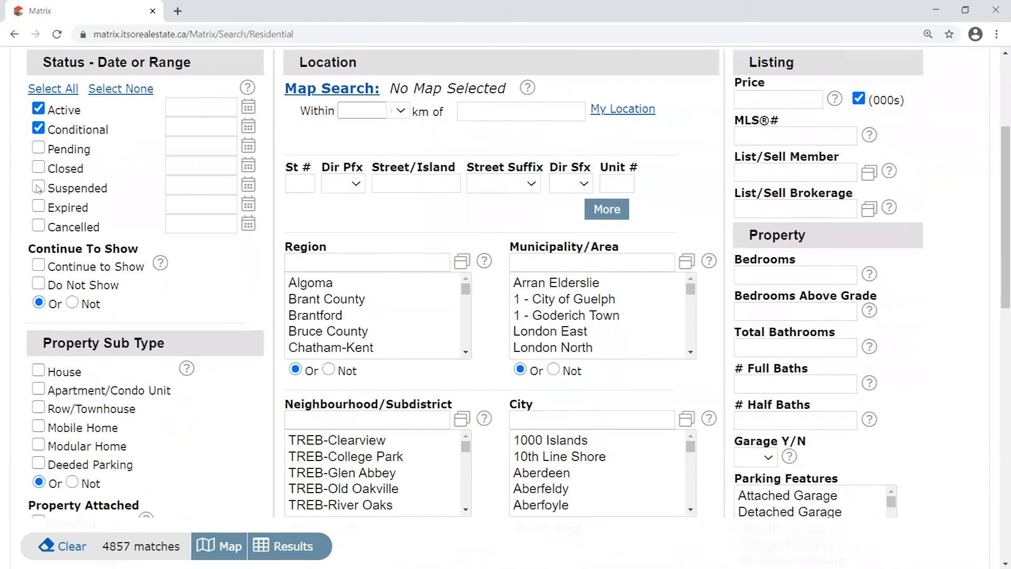
left_click(38, 149)
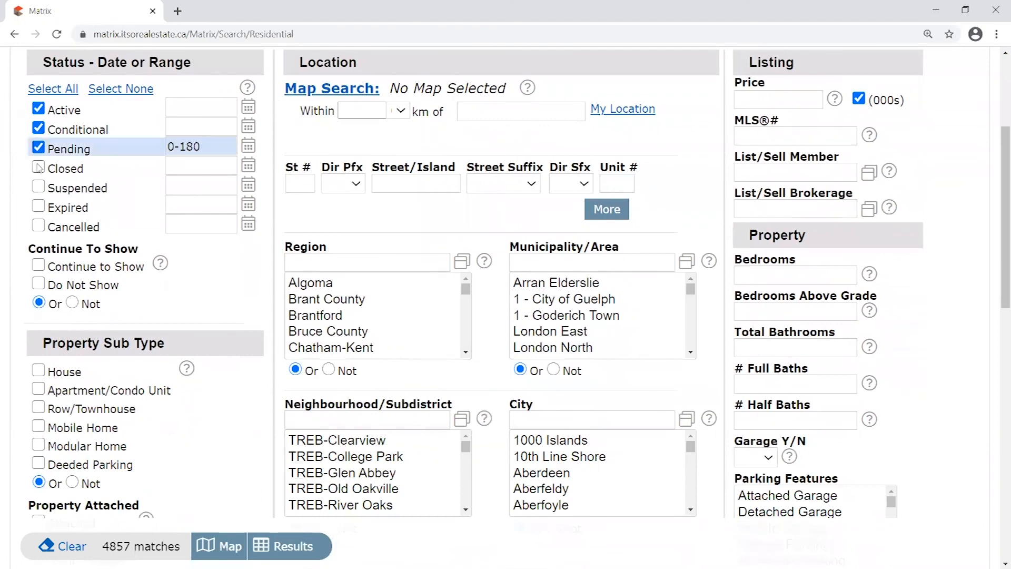
left_click(38, 167)
left_click(38, 370)
left_click(38, 407)
left_click(38, 446)
scroll(43, 448, "down", 3)
left_click(38, 325)
left_click(48, 437)
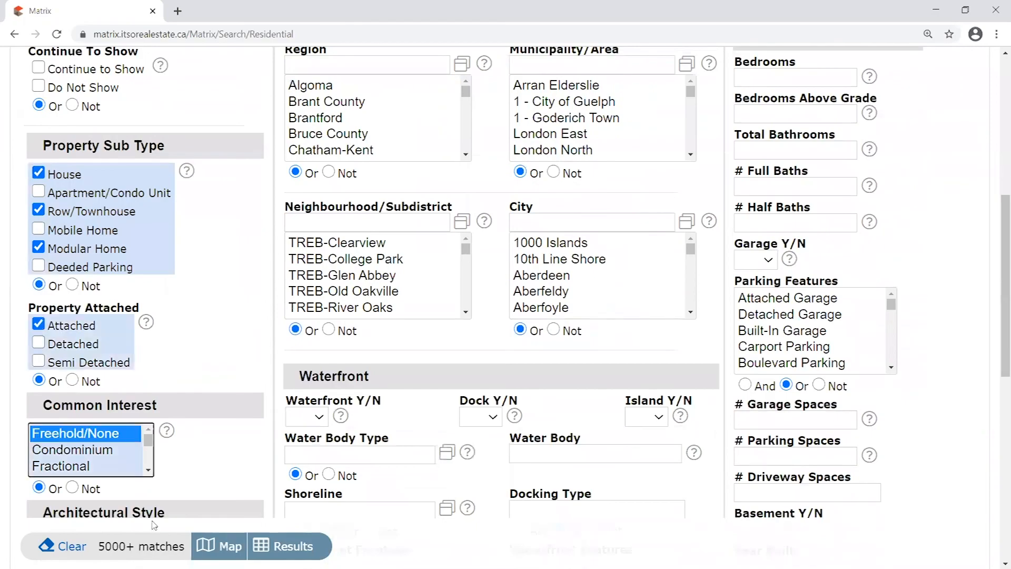
scroll(153, 525, "down", 3)
left_click(58, 359)
left_click(58, 457)
scroll(258, 450, "down", 4)
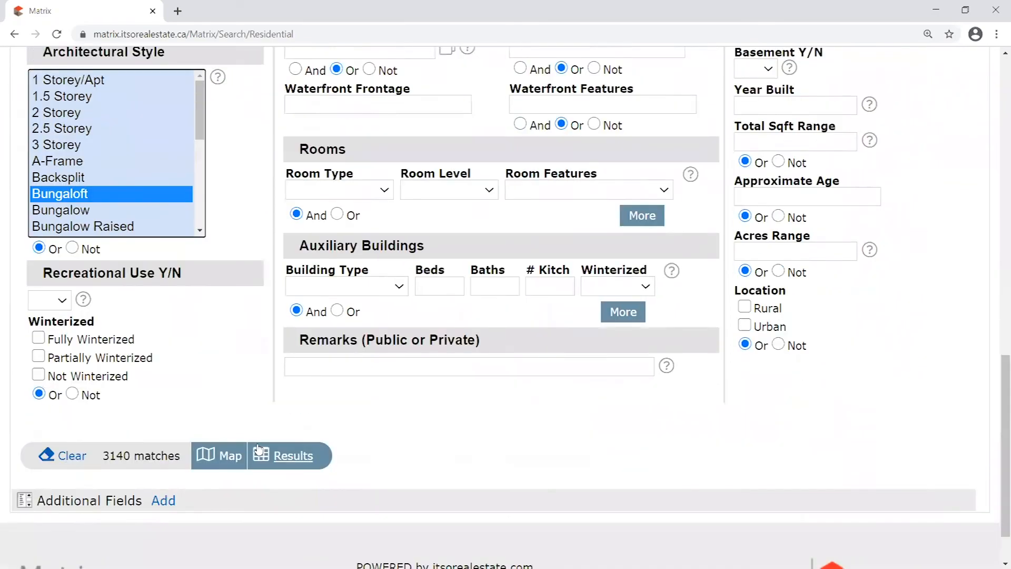
scroll(258, 450, "up", 15)
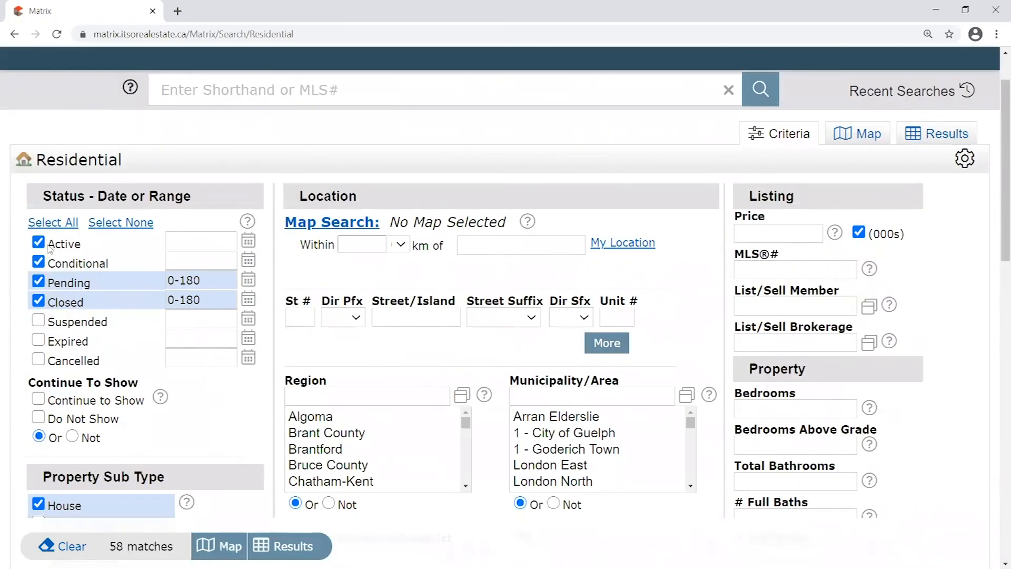
left_click(48, 246)
left_click(39, 262)
left_click(121, 222)
scroll(862, 234, "down", 2)
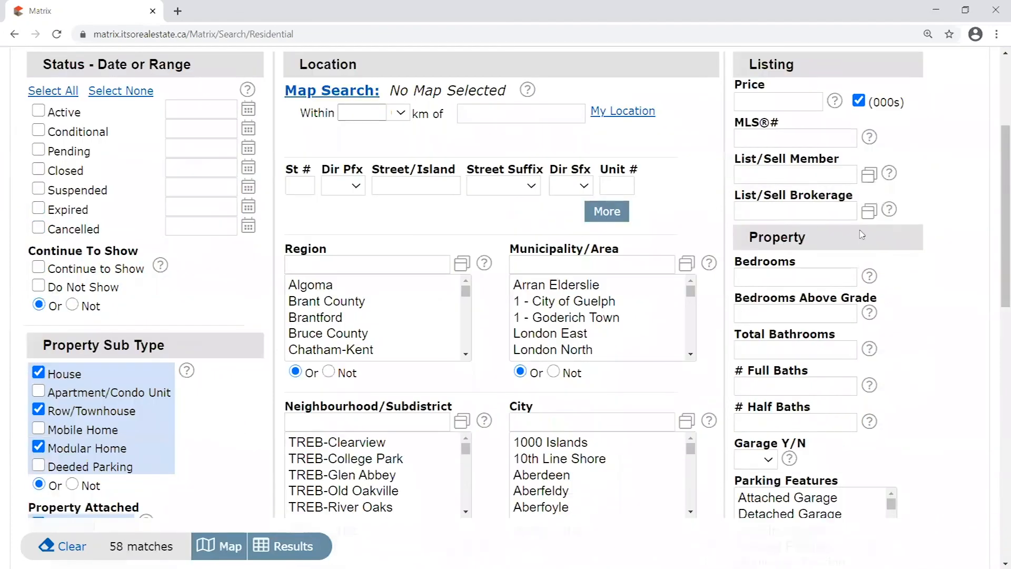
scroll(862, 234, "up", 1)
left_click(39, 178)
left_click(39, 197)
scroll(213, 380, "up", 2)
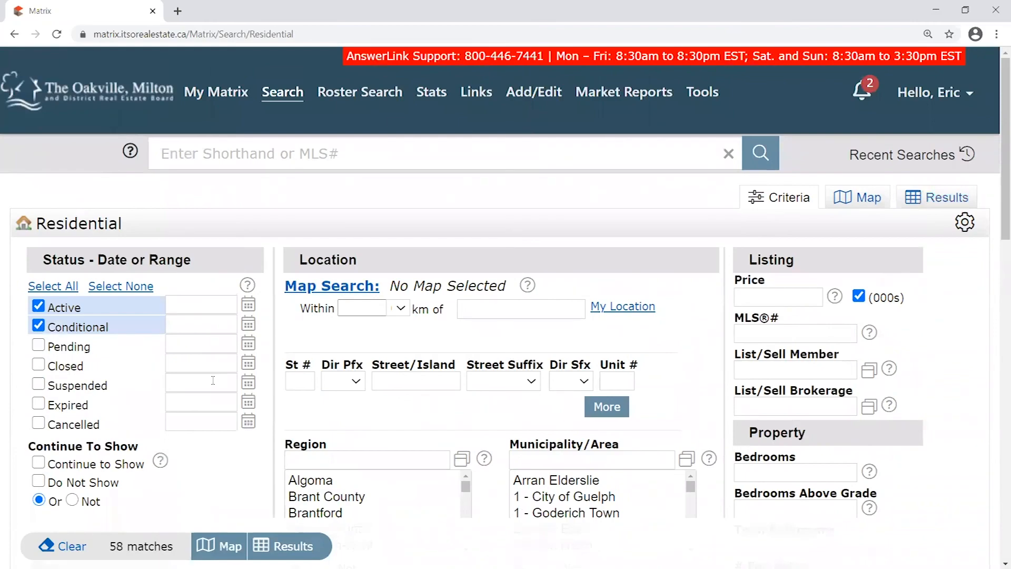
scroll(213, 381, "down", 4)
left_click(39, 306)
left_click(38, 342)
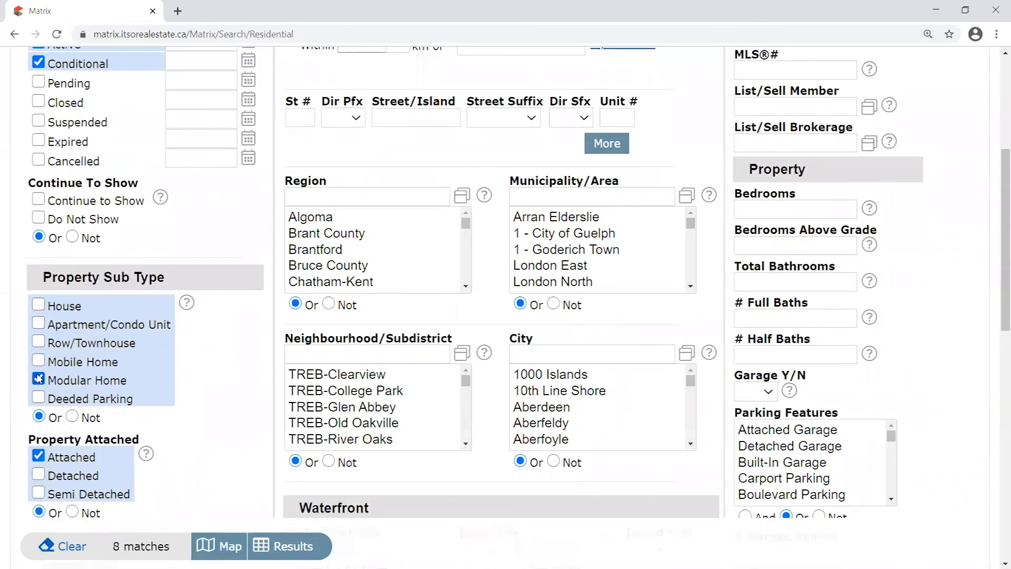
left_click(39, 377)
scroll(196, 361, "down", 3)
left_click(38, 258)
scroll(136, 315, "down", 1)
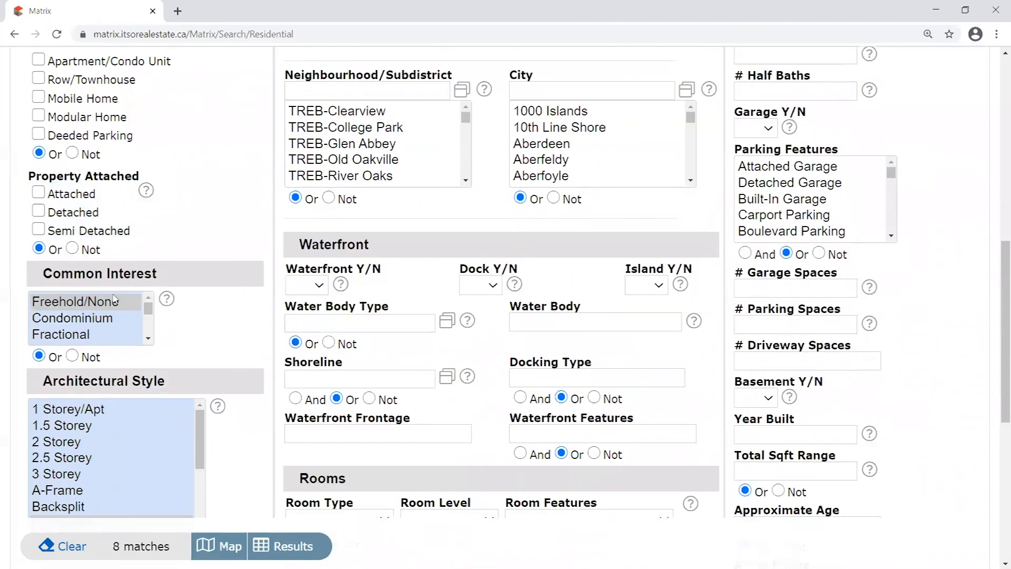
left_click(87, 302, "ctrl")
scroll(181, 354, "down", 2)
left_click(104, 391, "ctrl")
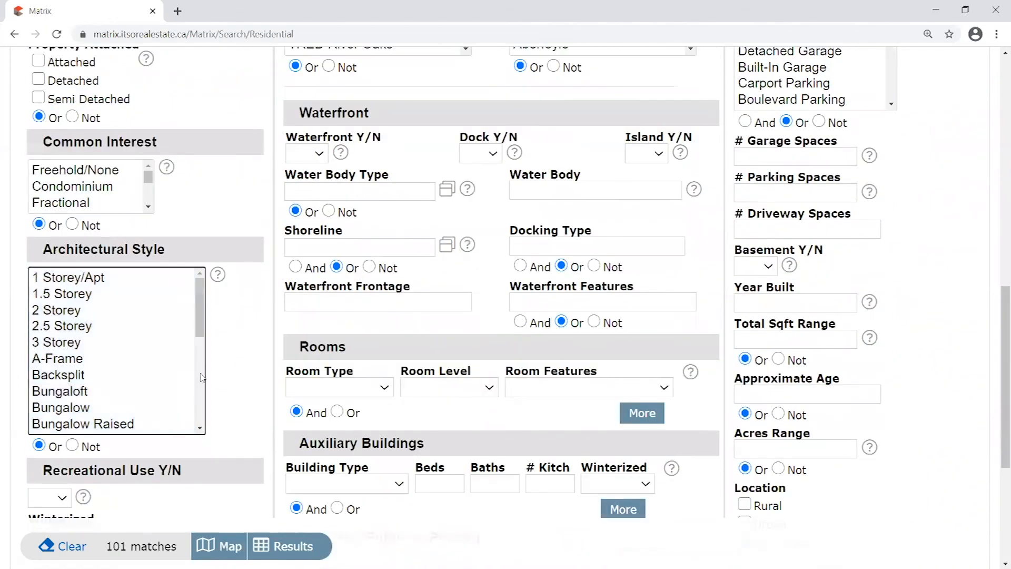
scroll(268, 369, "down", 1)
scroll(263, 363, "up", 10)
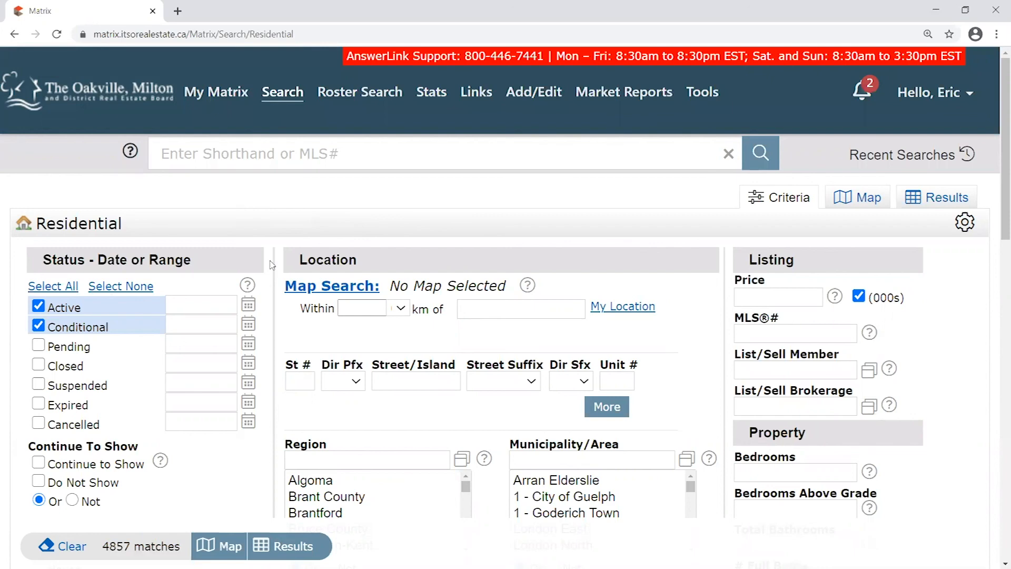
scroll(272, 265, "down", 3)
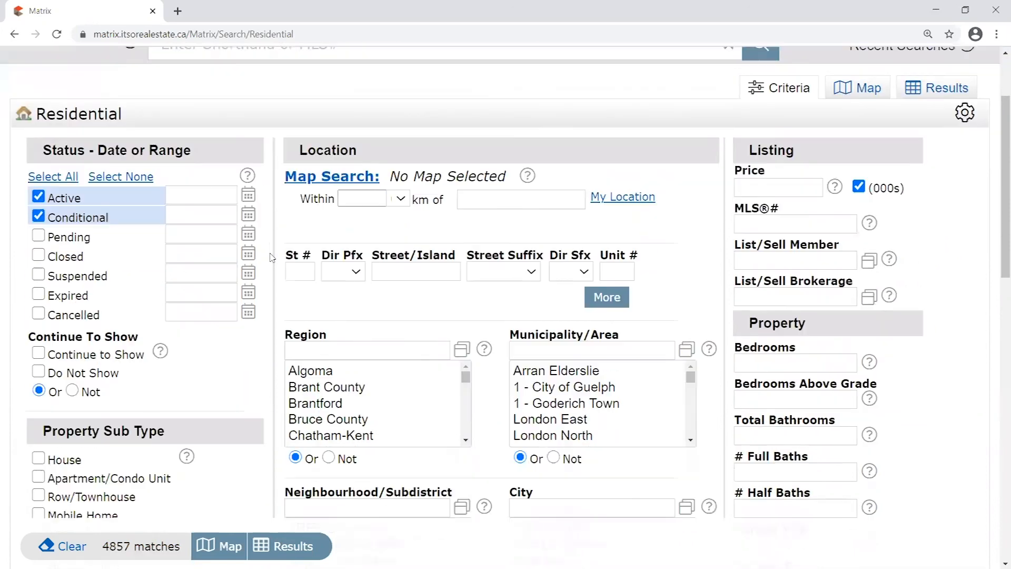
scroll(287, 192, "up", 2)
scroll(713, 207, "up", 2)
scroll(728, 193, "down", 3)
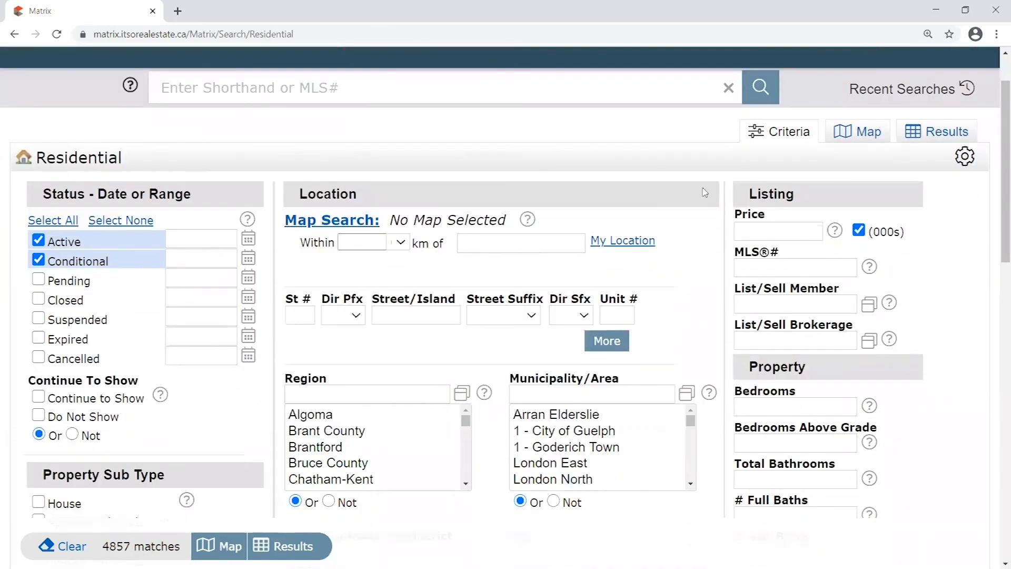
scroll(728, 192, "down", 12)
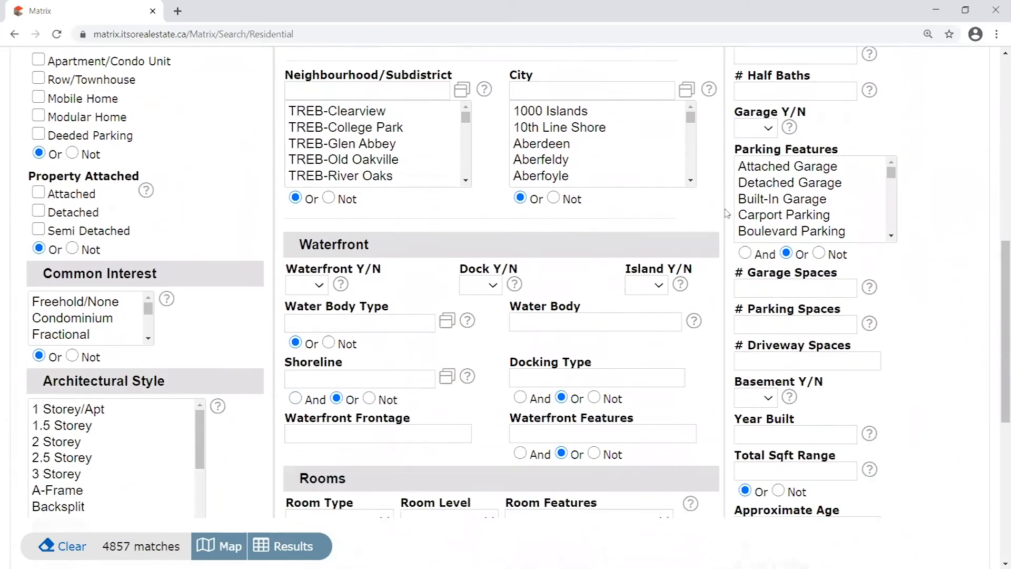
Scroll to the form's end and place the cursor in the empty Remarks (Public or Private) box
scroll(727, 213, "down", 5)
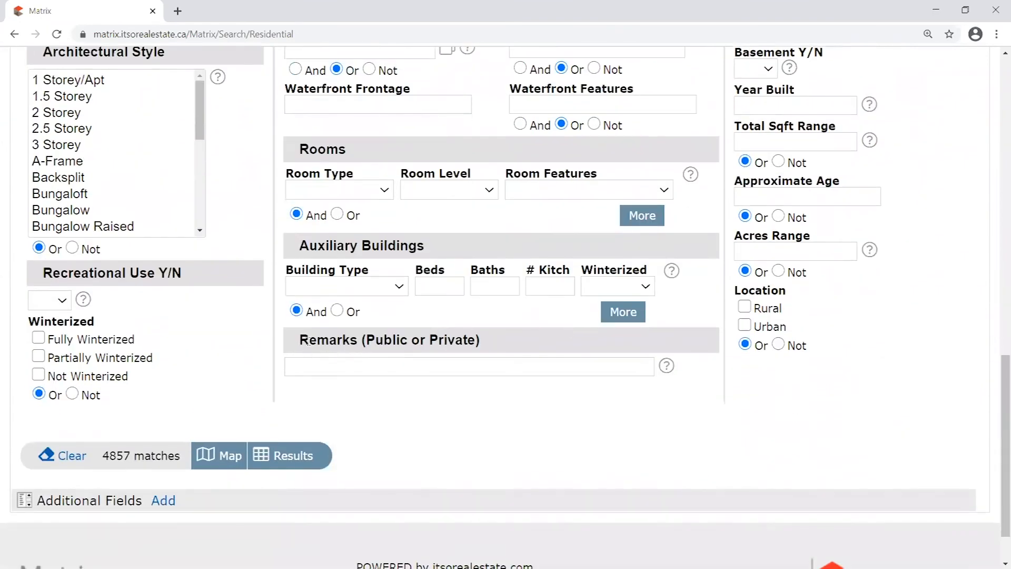
left_click_drag(298, 342, 545, 343)
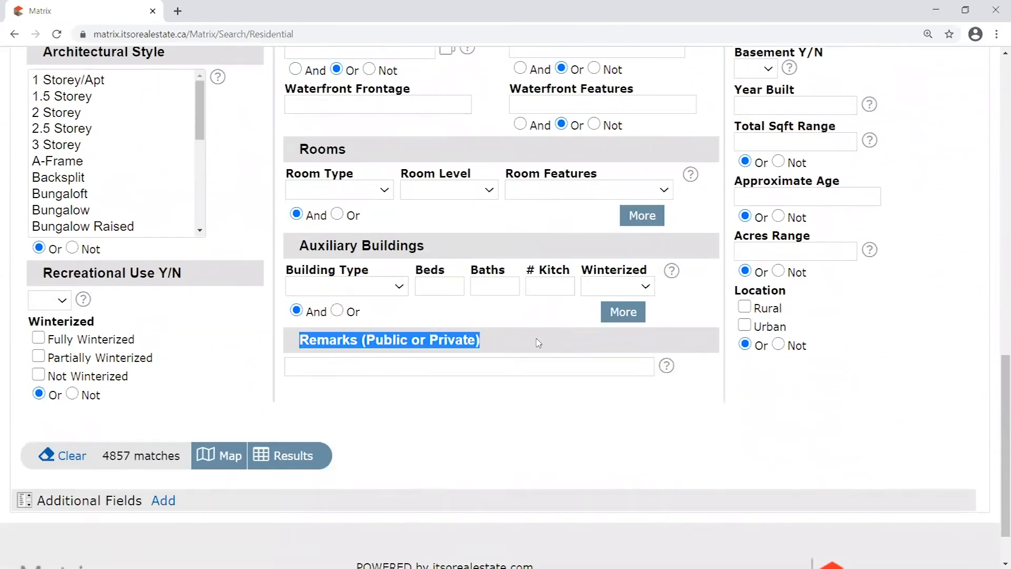
left_click(419, 361)
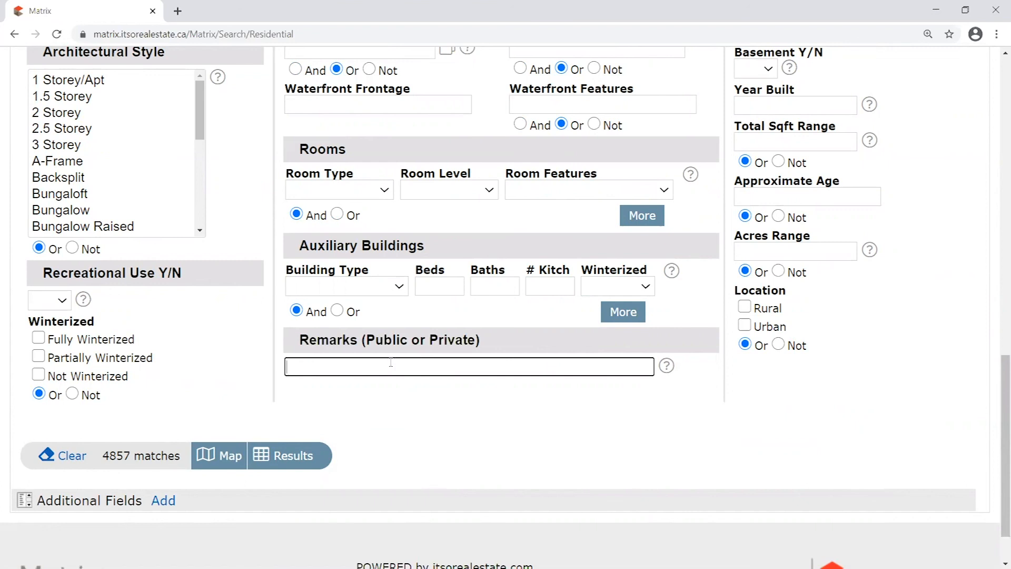
left_click_drag(299, 346, 532, 334)
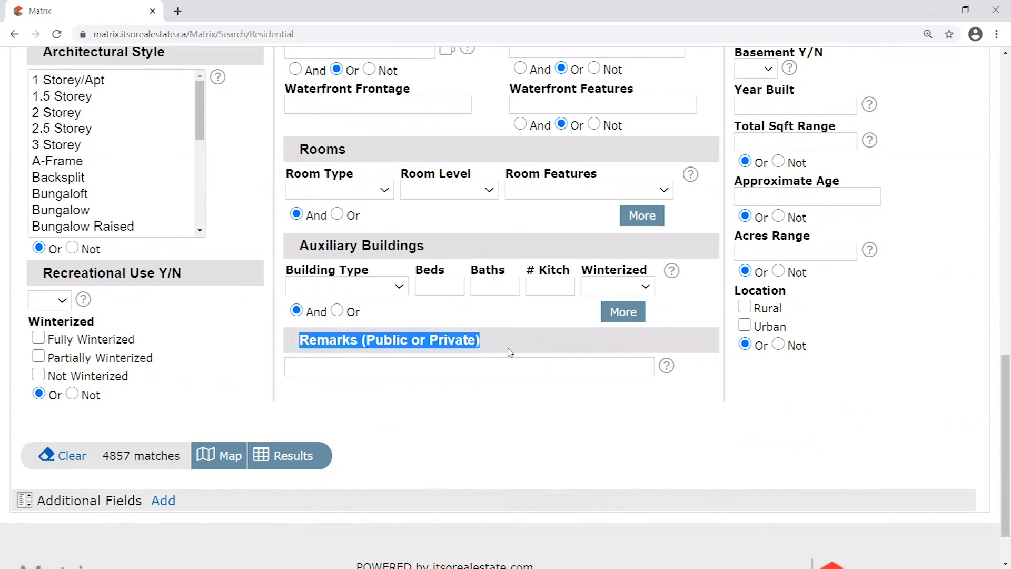
left_click(445, 367)
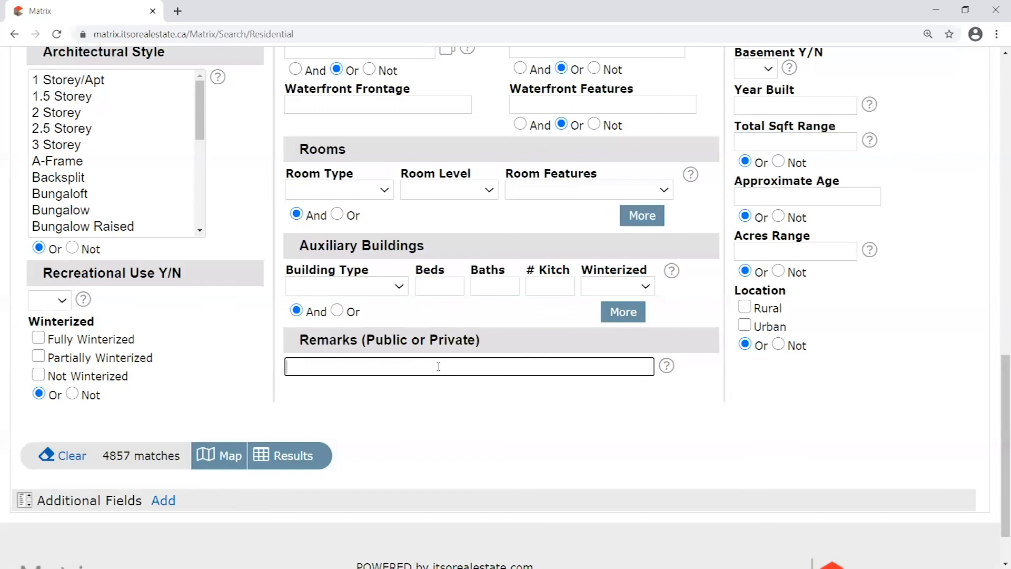
Enter 'Large in-law suite attached.' in the Remarks field, correcting the typo
type("L")
key("BackSpace")
type("L")
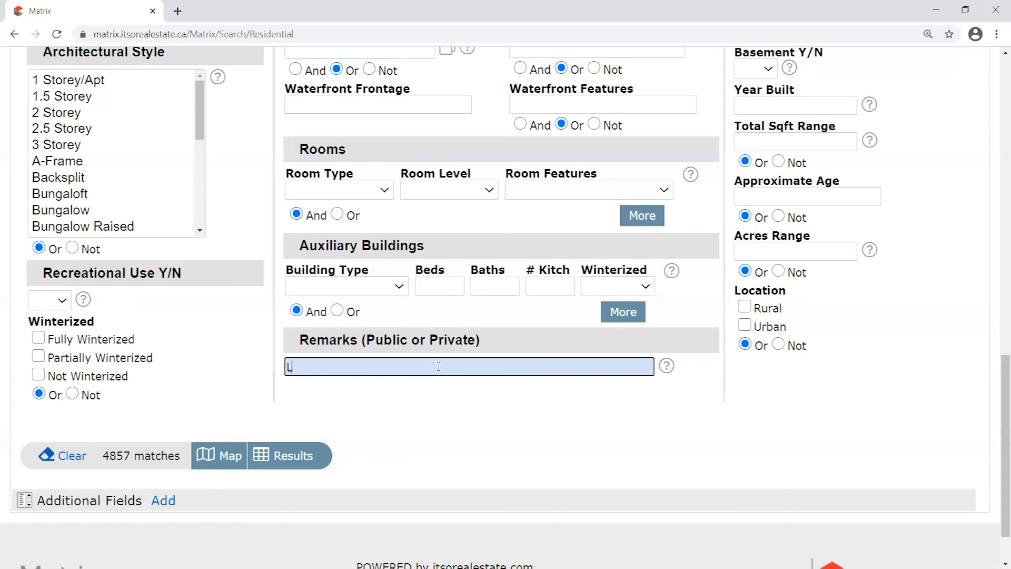
type("arge in-law suite attachef")
key("BackSpace")
type("d")
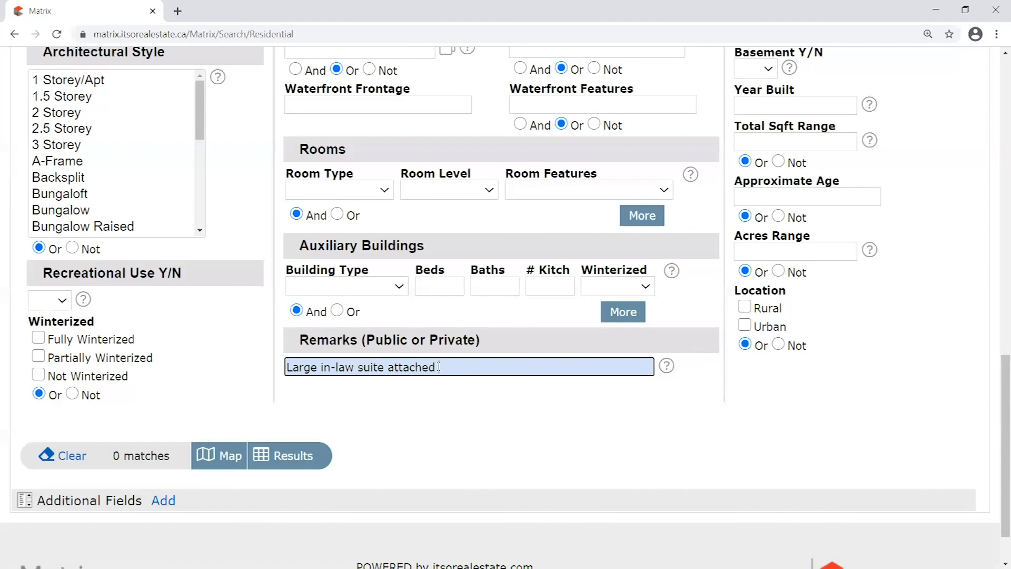
type(".")
Highlight parts of the remark, then put the caret just before 'in-law'
left_click_drag(441, 368, 226, 354)
left_click(467, 366)
left_click_drag(287, 367, 495, 363)
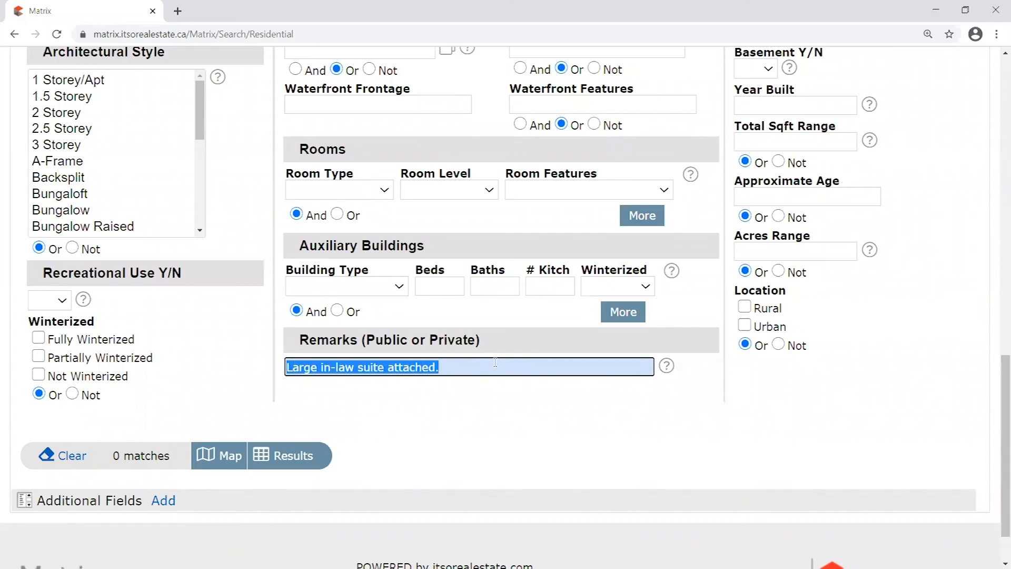
left_click(325, 367)
left_click_drag(318, 367, 271, 367)
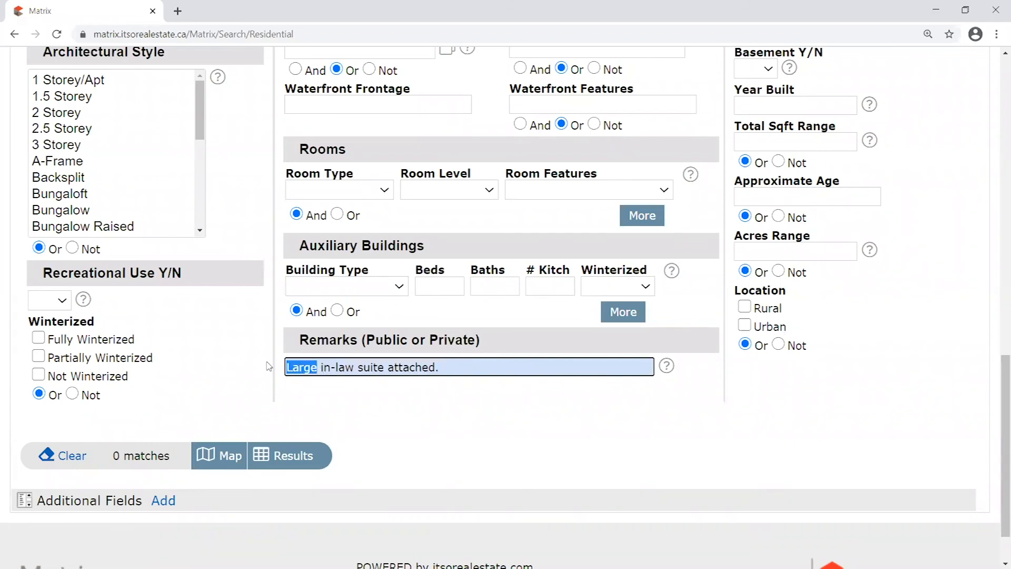
left_click_drag(466, 368, 203, 374)
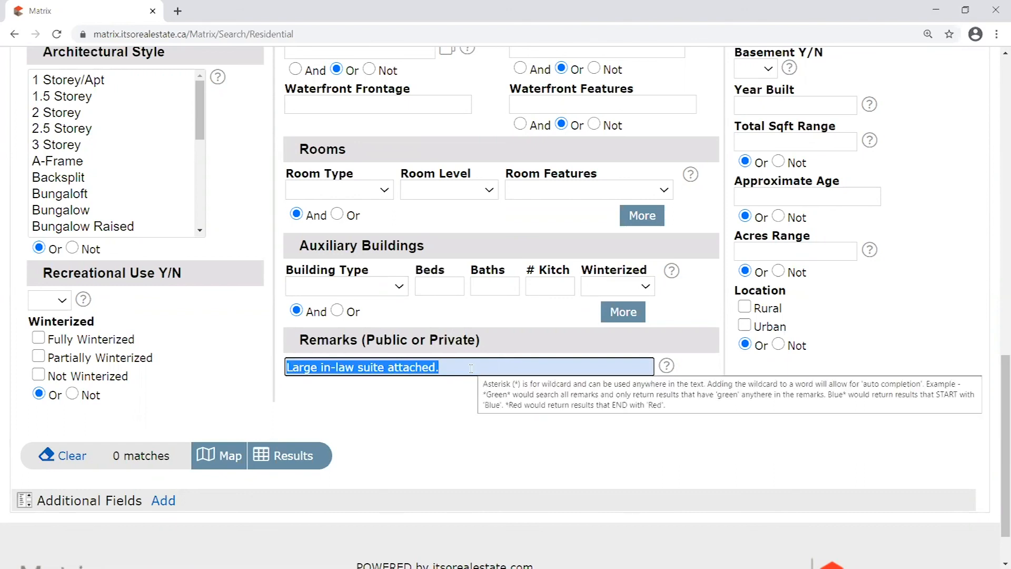
left_click(317, 368)
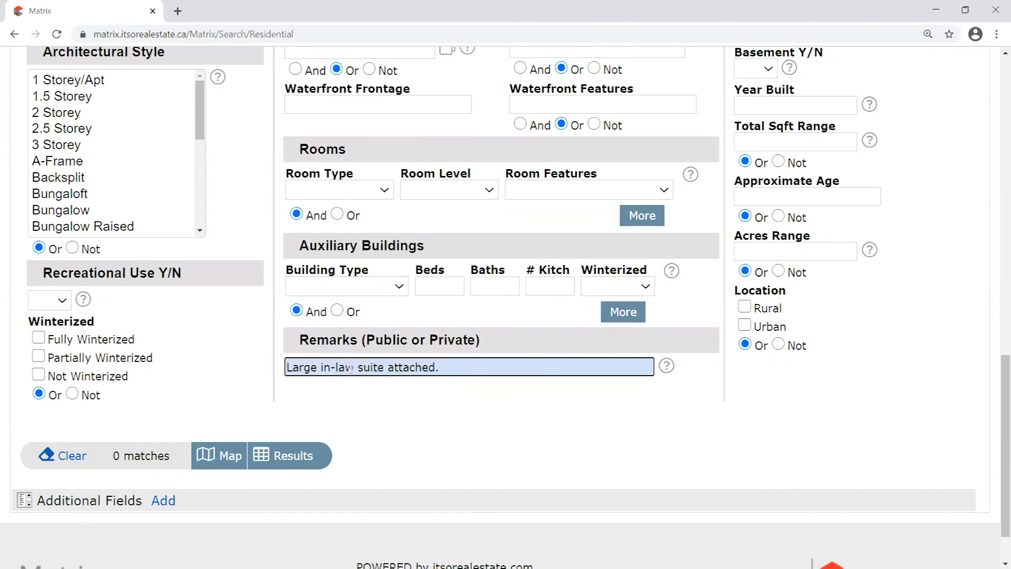
left_click_drag(299, 341, 358, 342)
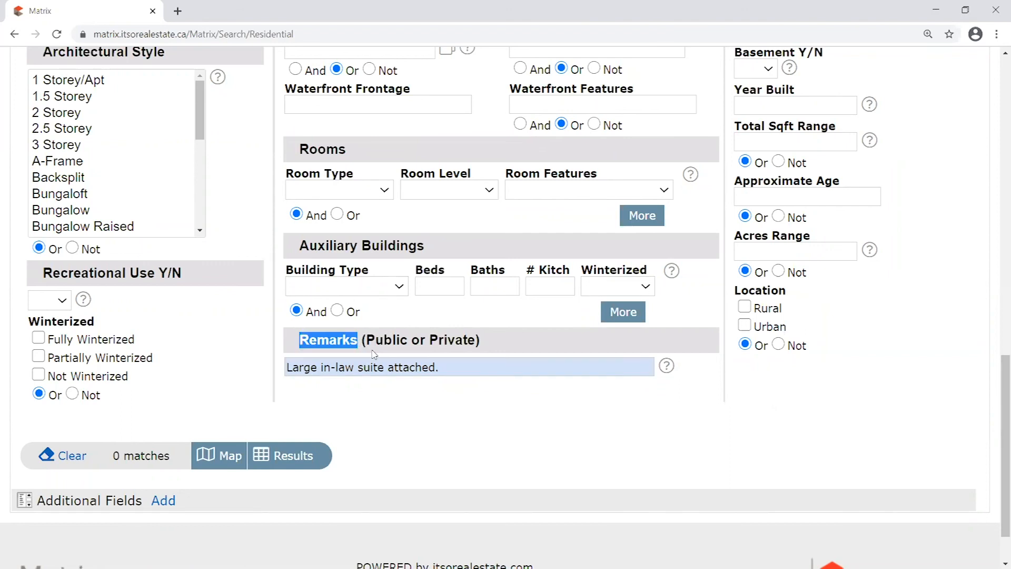
left_click(322, 368)
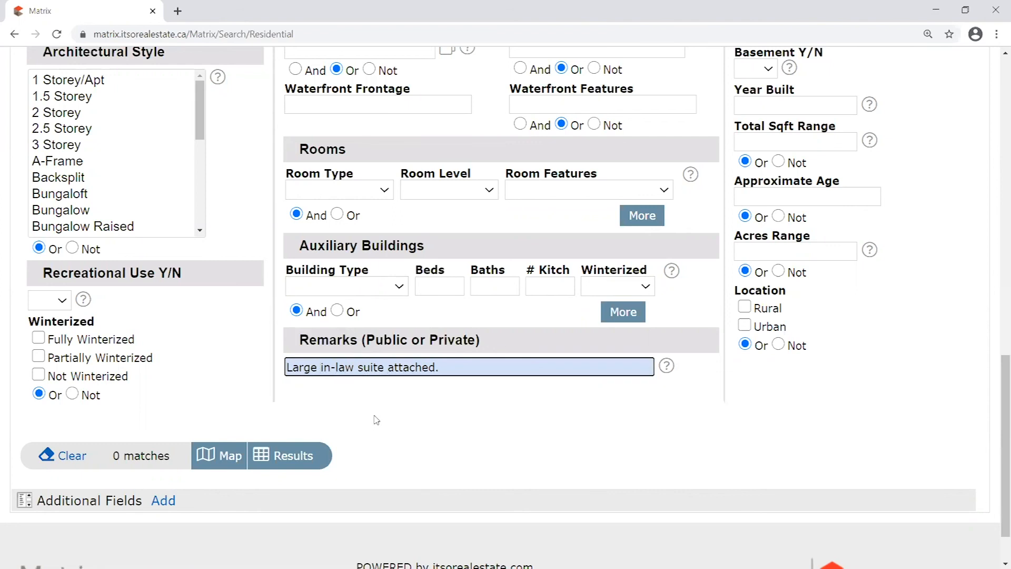
Wrap in-law in asterisks and delete 'Large' and the trailing words, leaving *in-law*
type("*")
key("Right")
key("Right")
key("Right")
key("Right")
key("Right")
key("Right")
type("*")
left_click_drag(328, 367, 269, 368)
left_click(337, 367)
key("Delete")
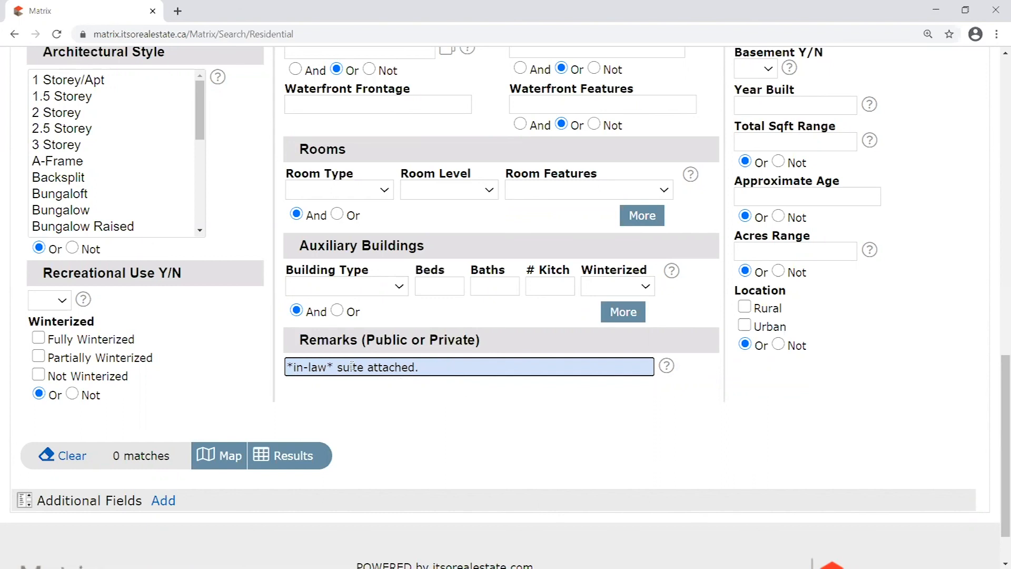
left_click_drag(334, 367, 513, 368)
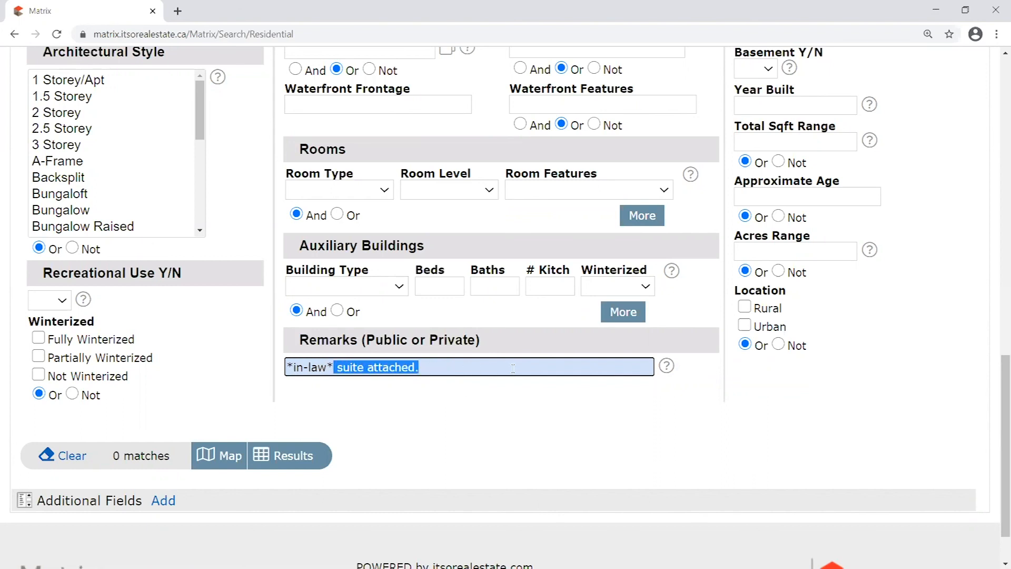
key("Delete")
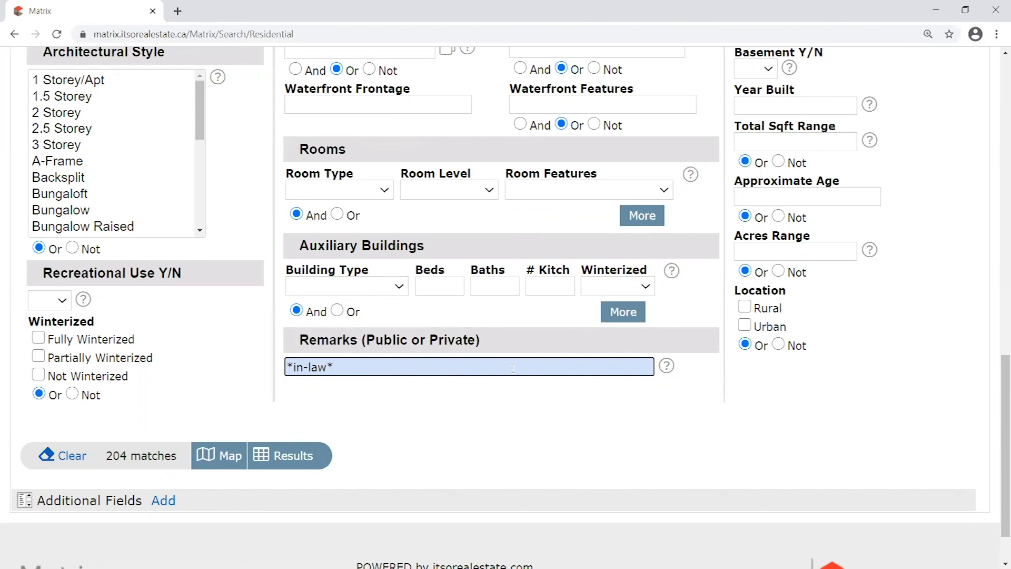
left_click(311, 395)
Replace the Remarks term with plain 'in-law' and refresh the match count
left_click_drag(293, 367, 318, 367)
left_click(361, 391)
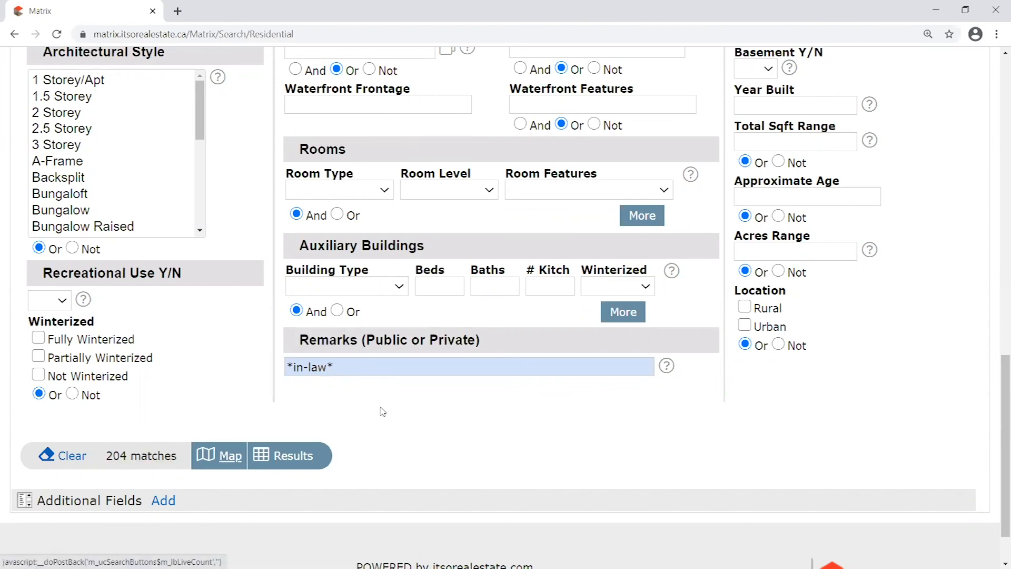
left_click_drag(327, 367, 295, 367)
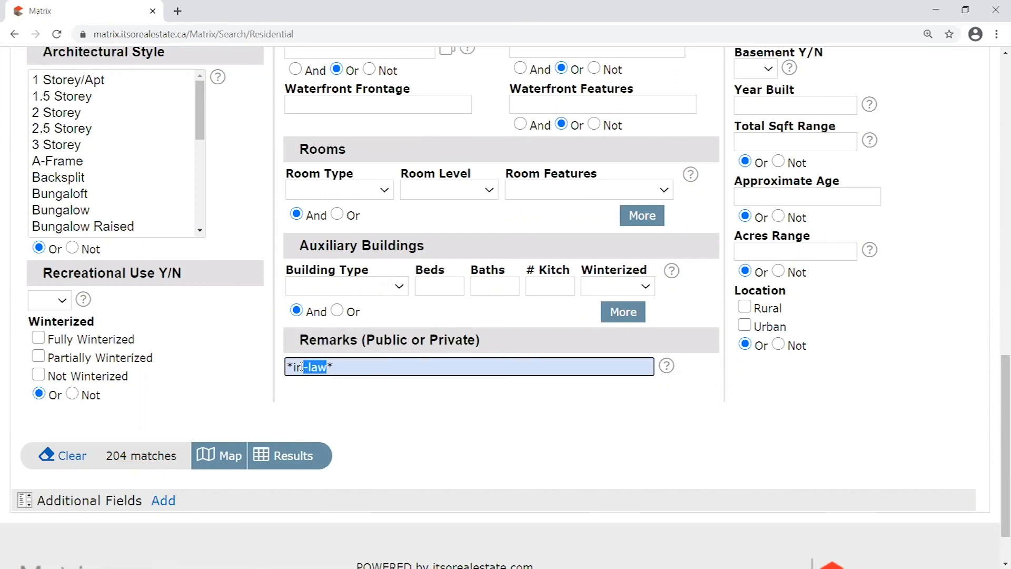
left_click(340, 384)
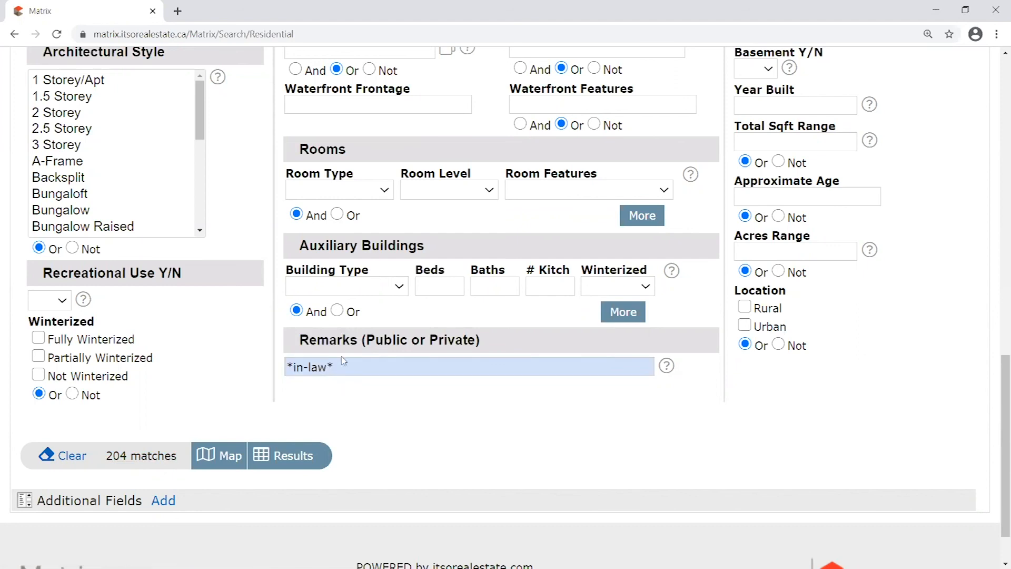
left_click_drag(287, 367, 565, 388)
key("BackSpace")
type("in-law")
left_click(578, 399)
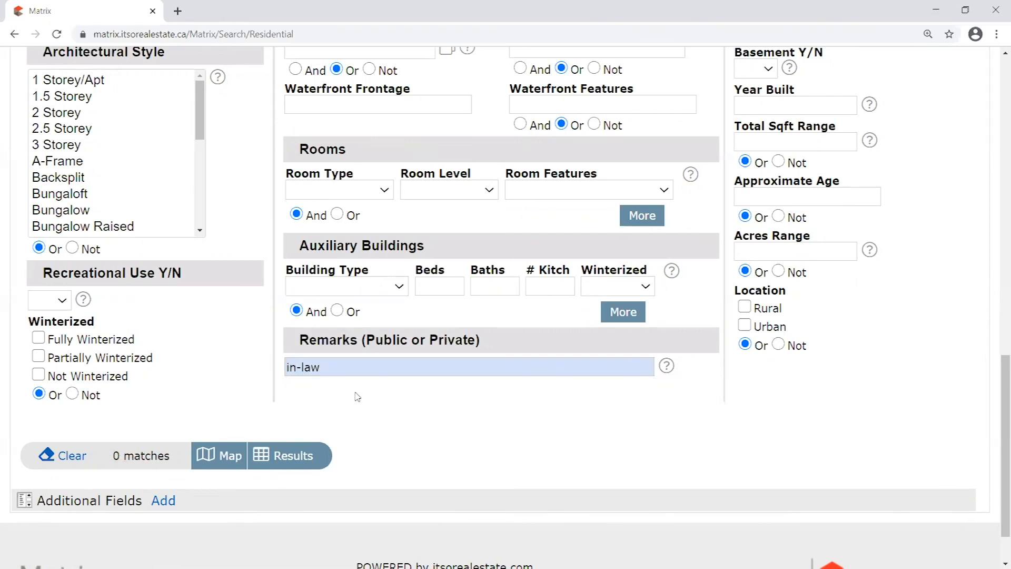
Select and review the 'in-law' term, then dismiss the wildcard help tip
left_click(320, 367)
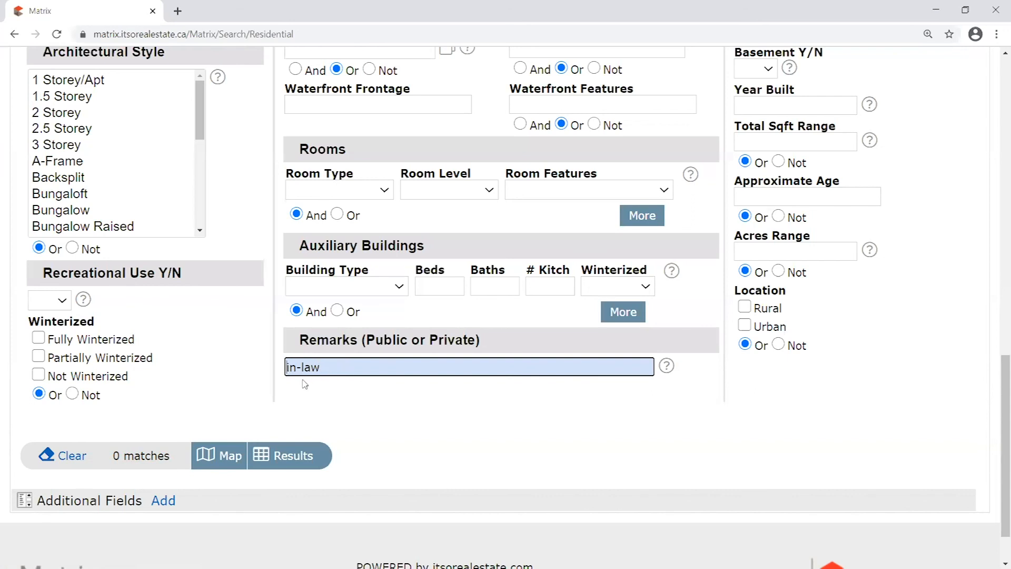
key("shift+Left")
key("shift+Home")
key("End")
key("shift+Home")
left_click(311, 369)
left_click(284, 367)
left_click_drag(286, 367, 394, 371)
left_click(337, 370)
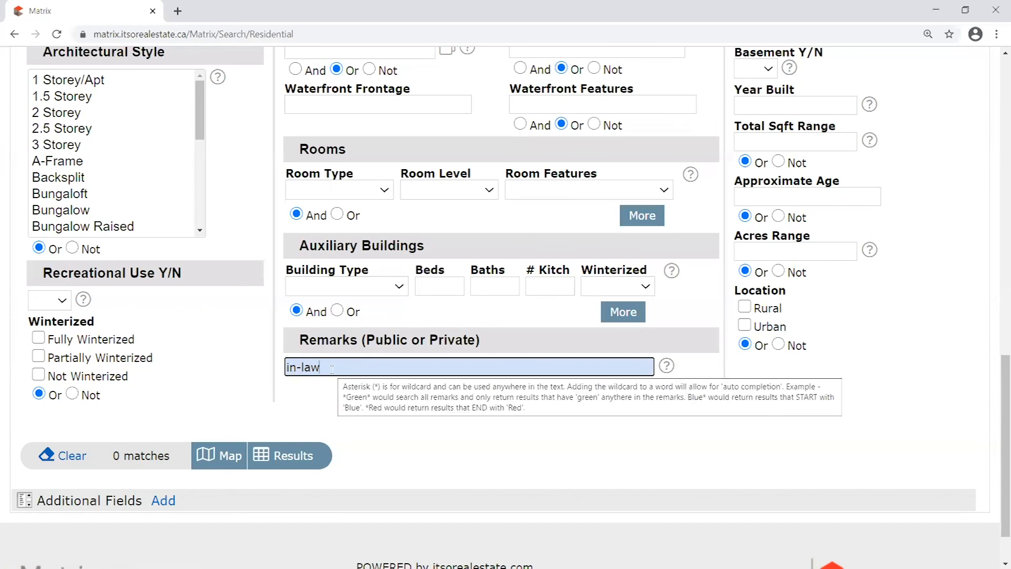
left_click(333, 345)
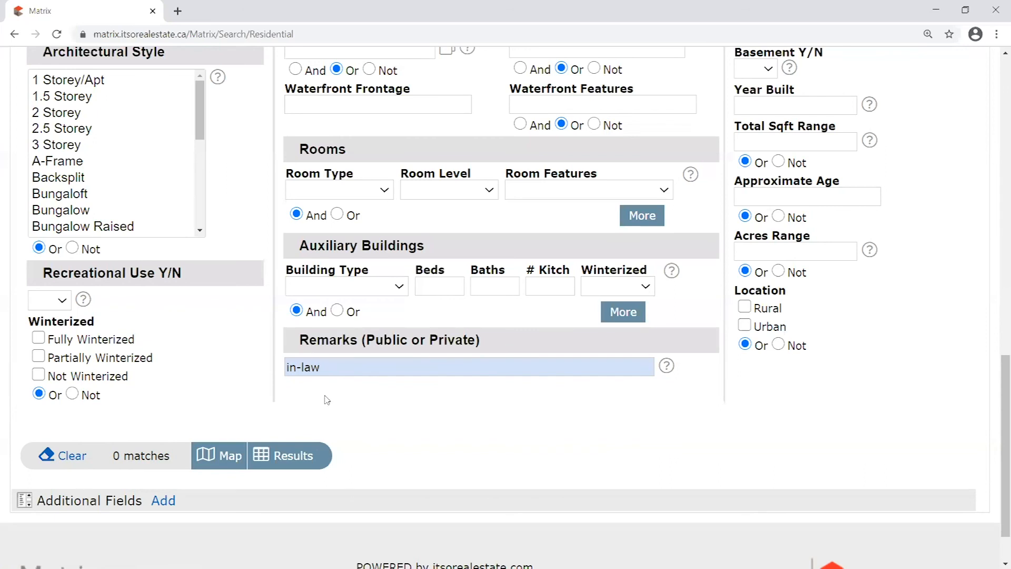
Try *in-law* as the Remarks term, check the count, then clear it
left_click(340, 366)
type("*")
key("Home")
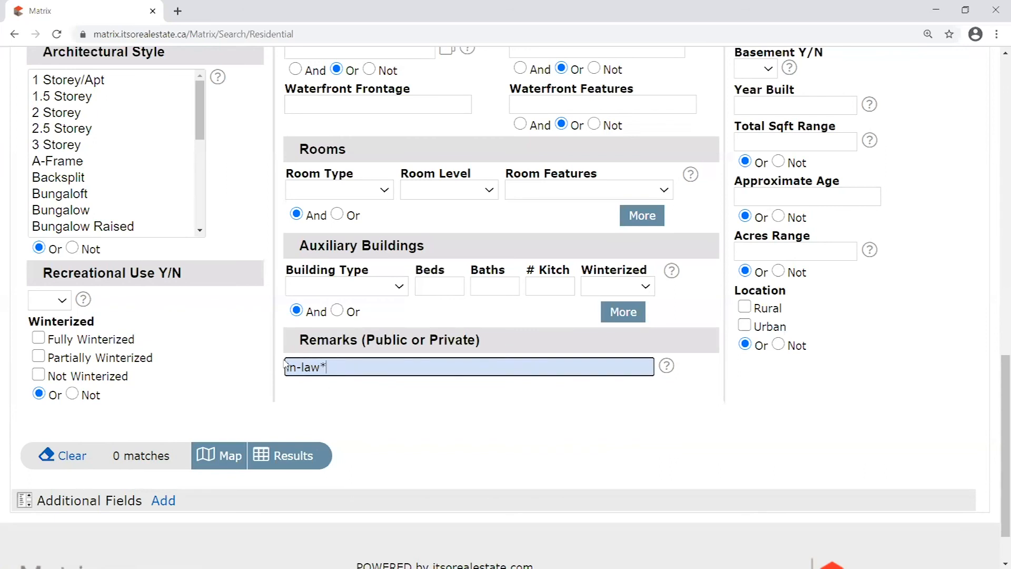
type("*")
left_click(351, 394)
left_click_drag(343, 367, 150, 361)
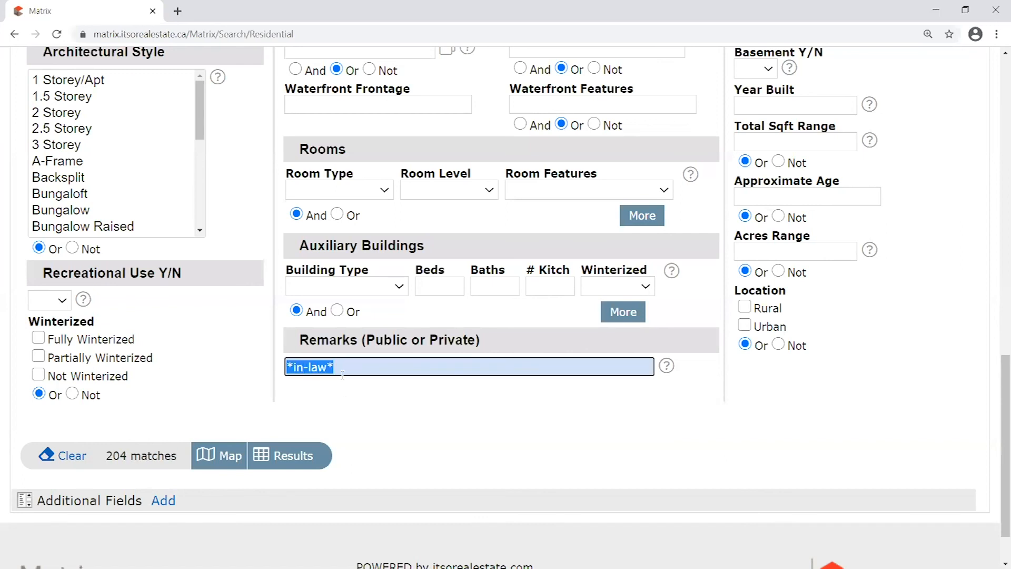
left_click(347, 370)
left_click_drag(328, 368, 214, 372)
key("BackSpace")
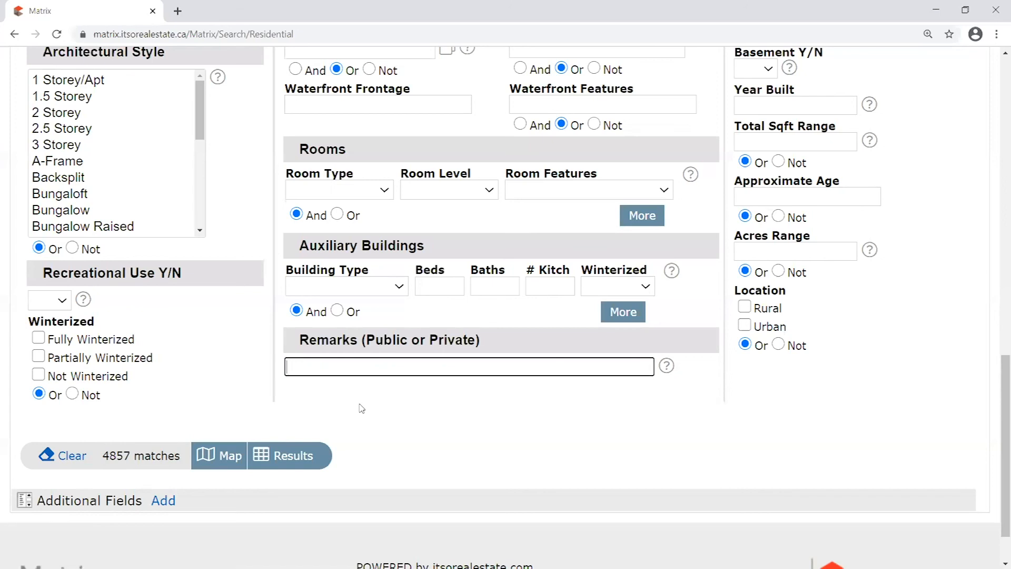
Try the *inlaw* and *in law* variants, then empty the Remarks field
type("*inlaw*")
left_click(352, 409)
left_click_drag(347, 366, 261, 370)
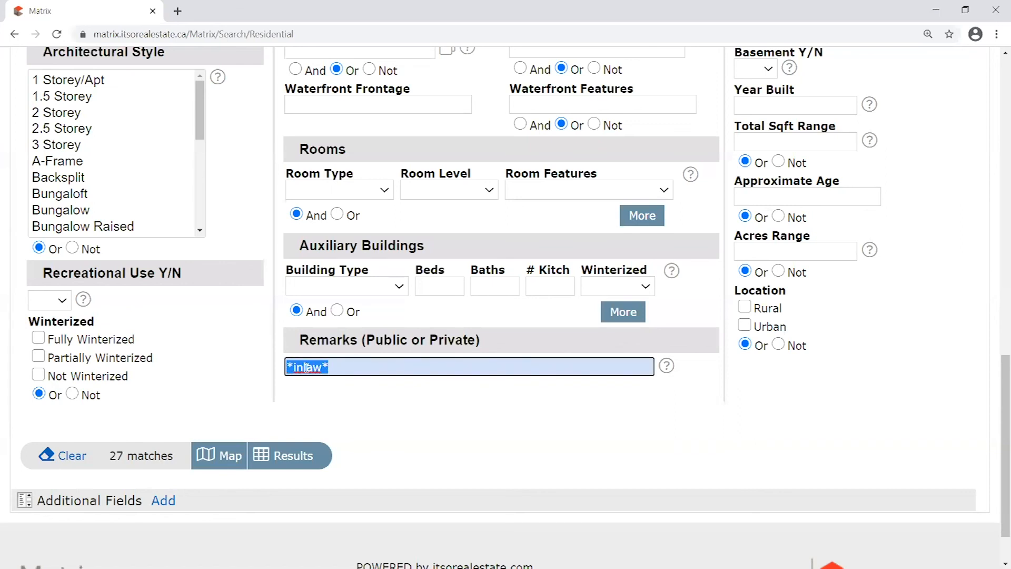
left_click(307, 367)
left_click(403, 442)
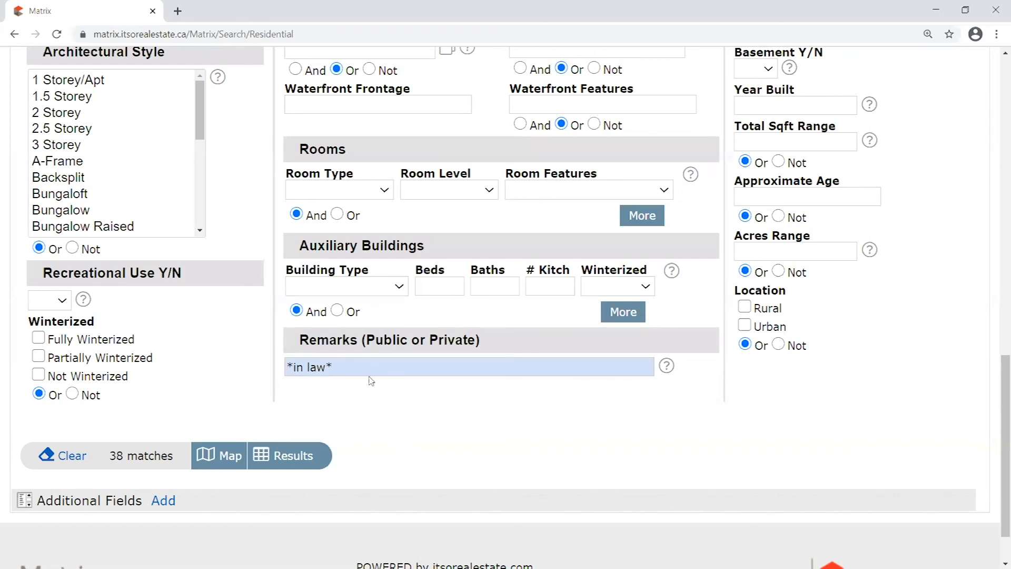
triple_click(558, 375)
key("BackSpace")
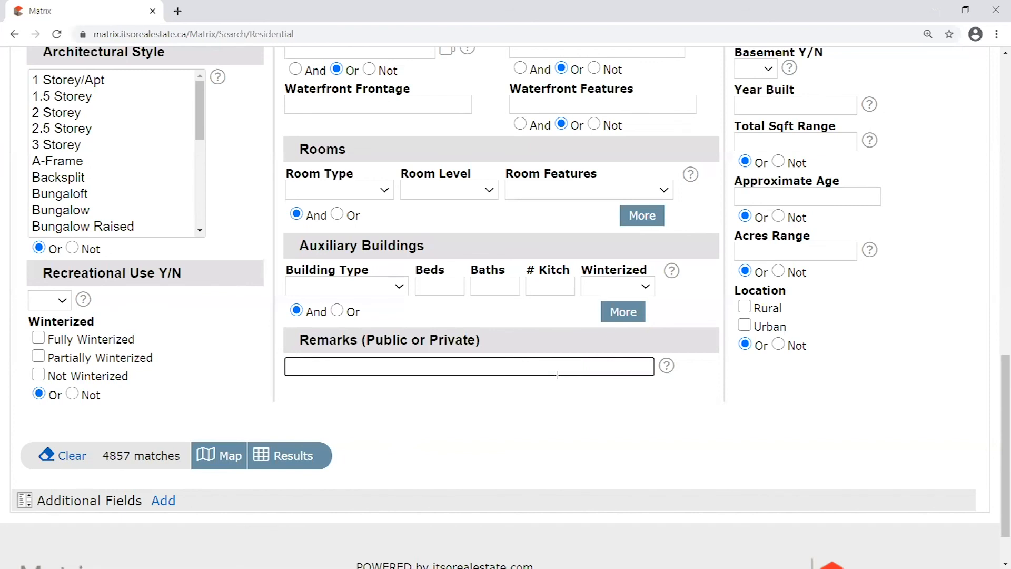
Enter '*in-law*, *inlaw*, *in law*,' in Remarks to get 263 matches
type(",")
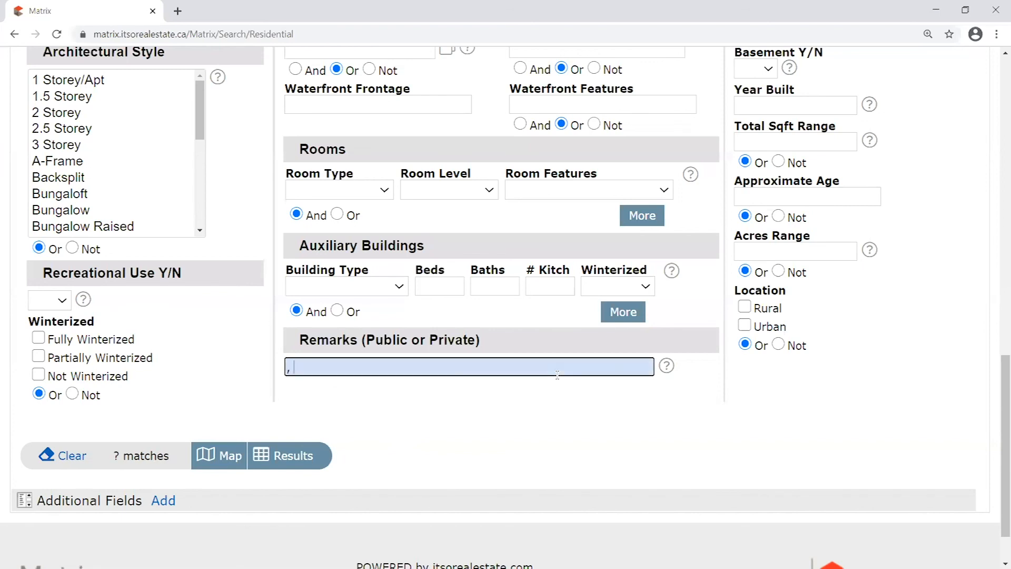
key("BackSpace")
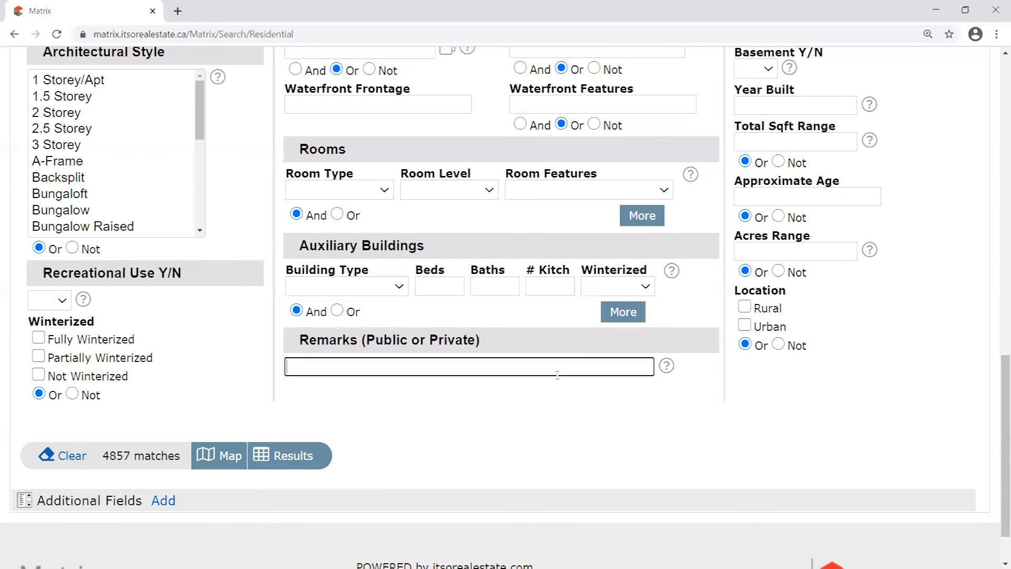
type("*in-law*")
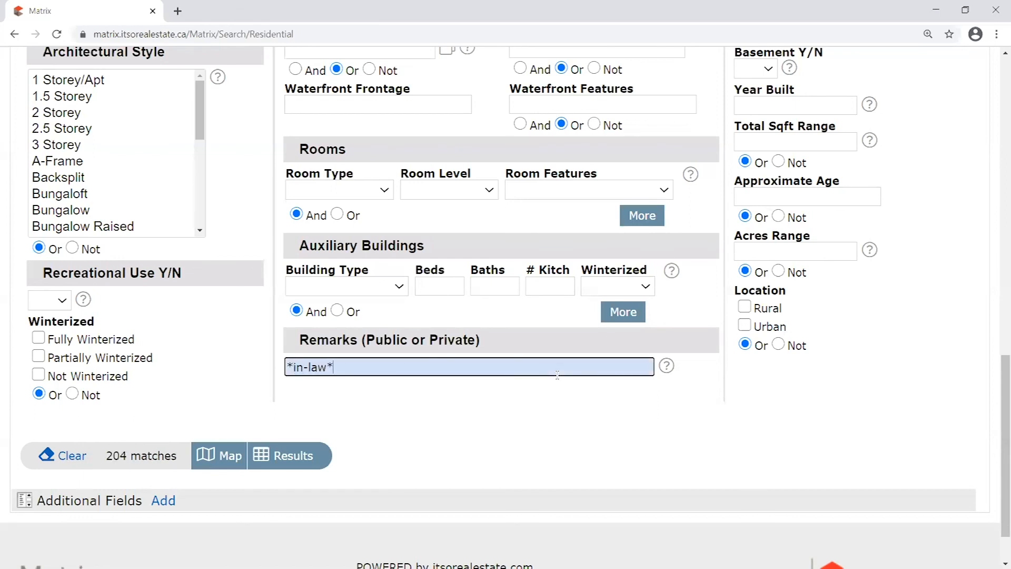
type(", *inlaw")
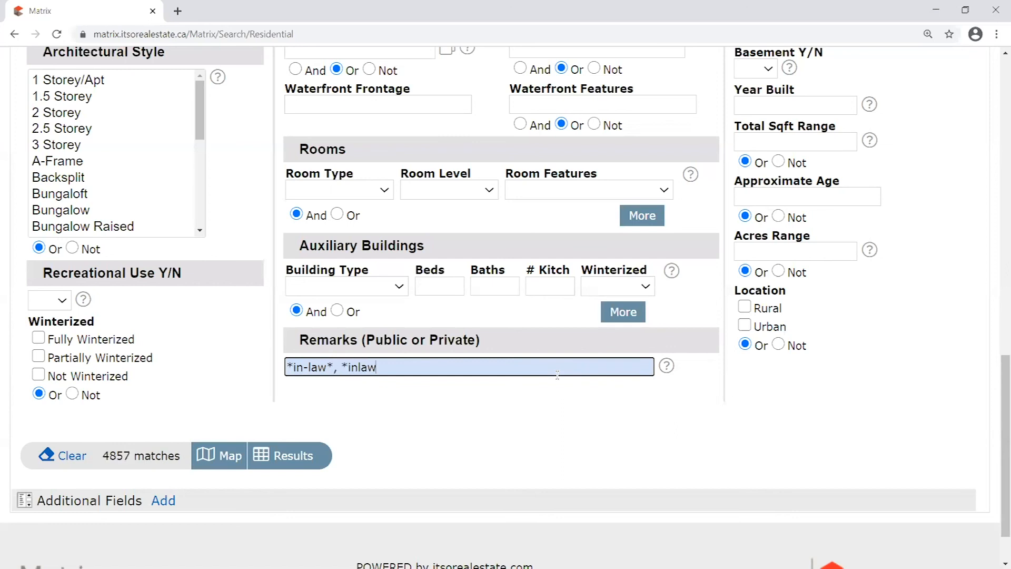
type("*, *")
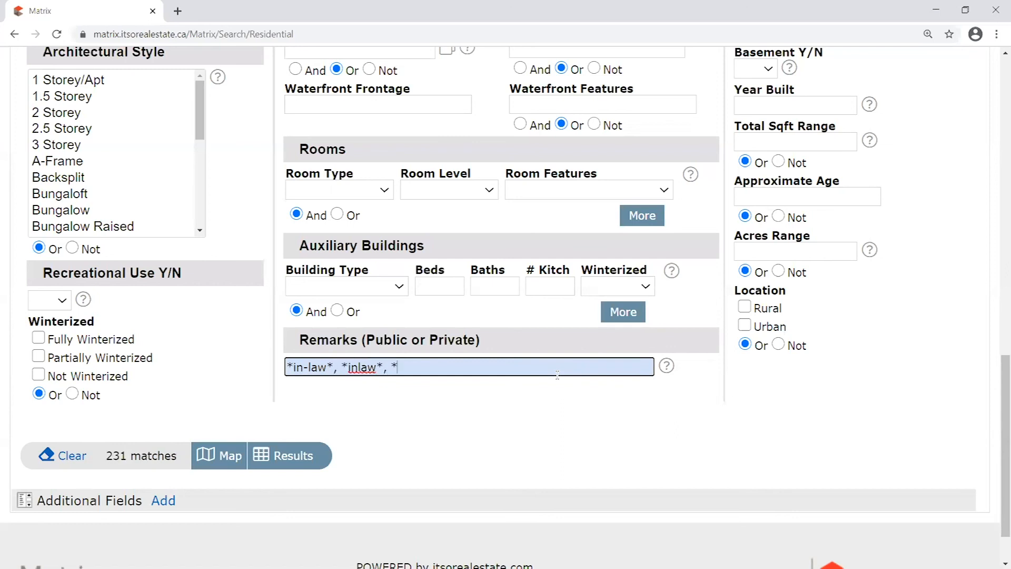
type("in law*,")
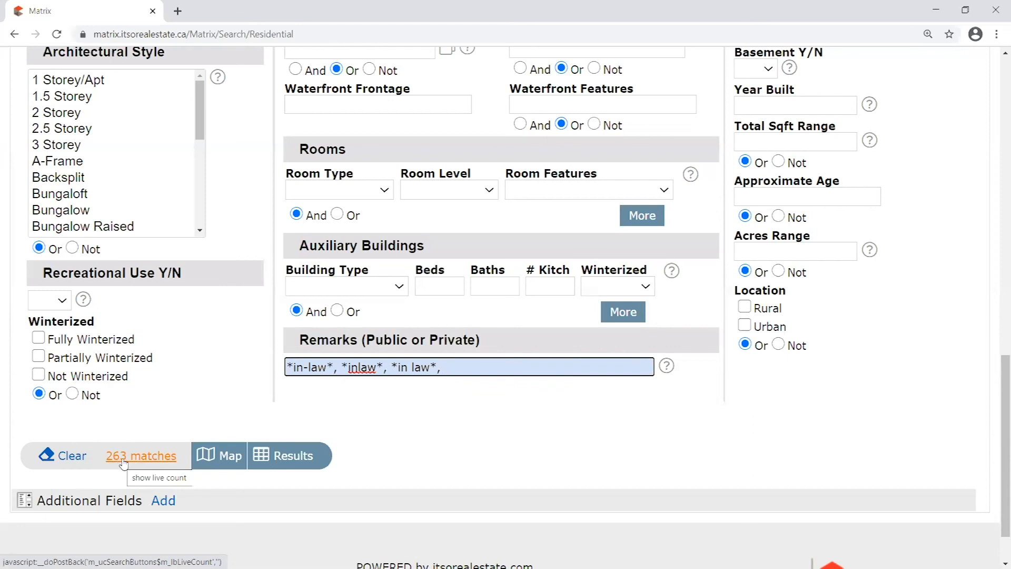
left_click_drag(376, 367, 345, 378)
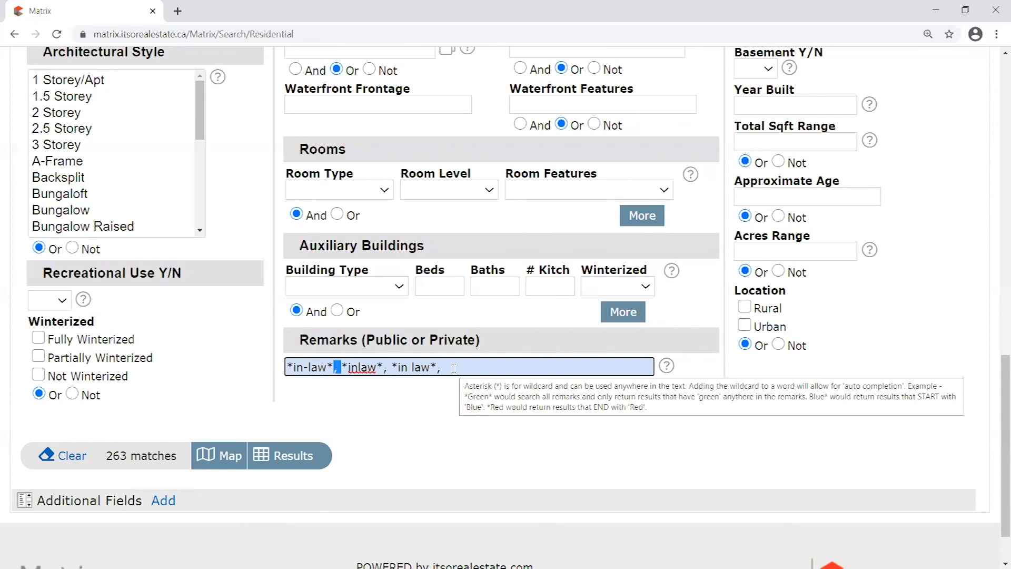
left_click(666, 365)
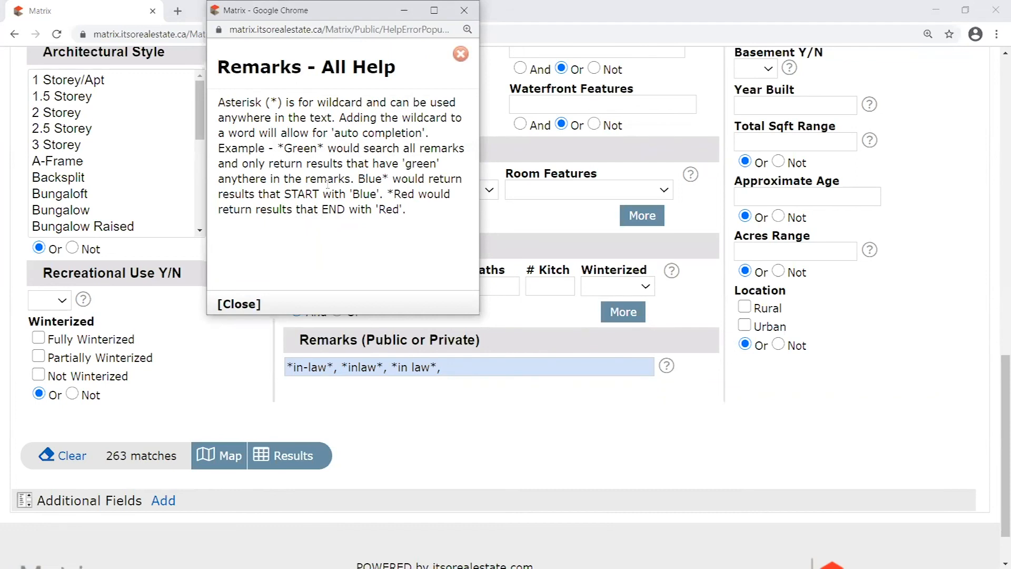
left_click(464, 10)
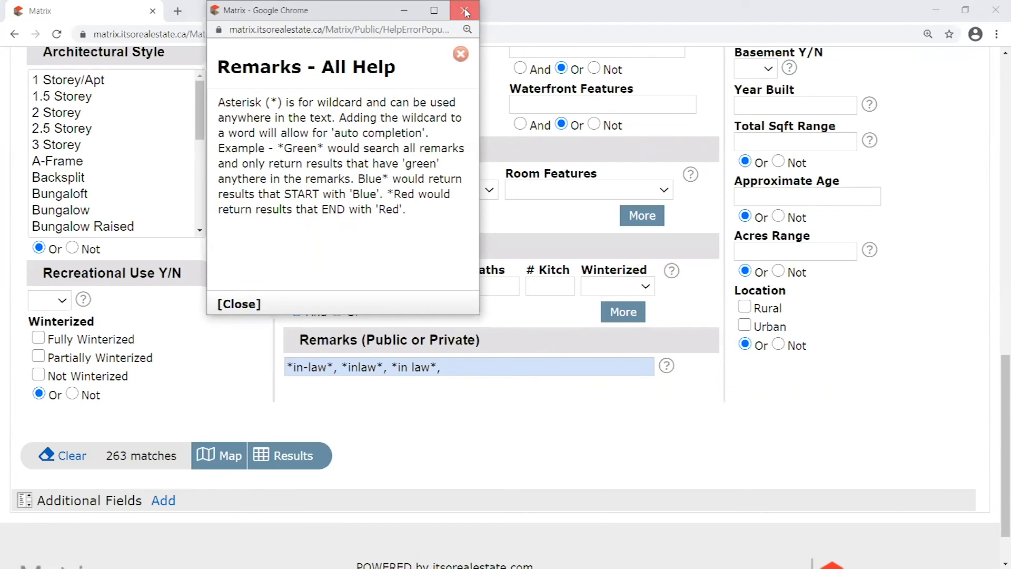
double_click(387, 367)
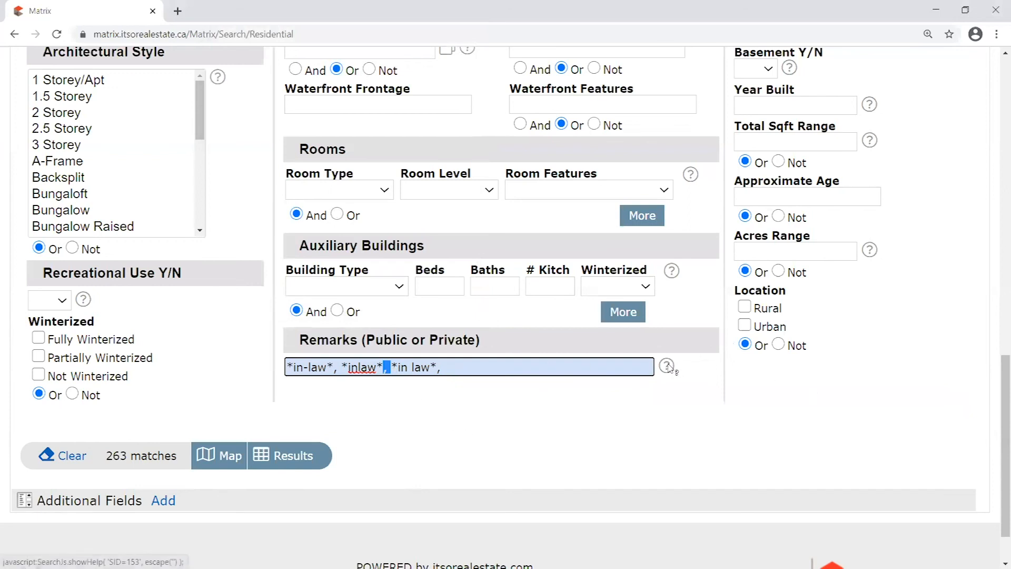
left_click(398, 382)
double_click(388, 367)
double_click(393, 366)
double_click(388, 366)
left_click(458, 368)
type("*nanny(")
key("BackSpace")
type("*")
left_click(478, 397)
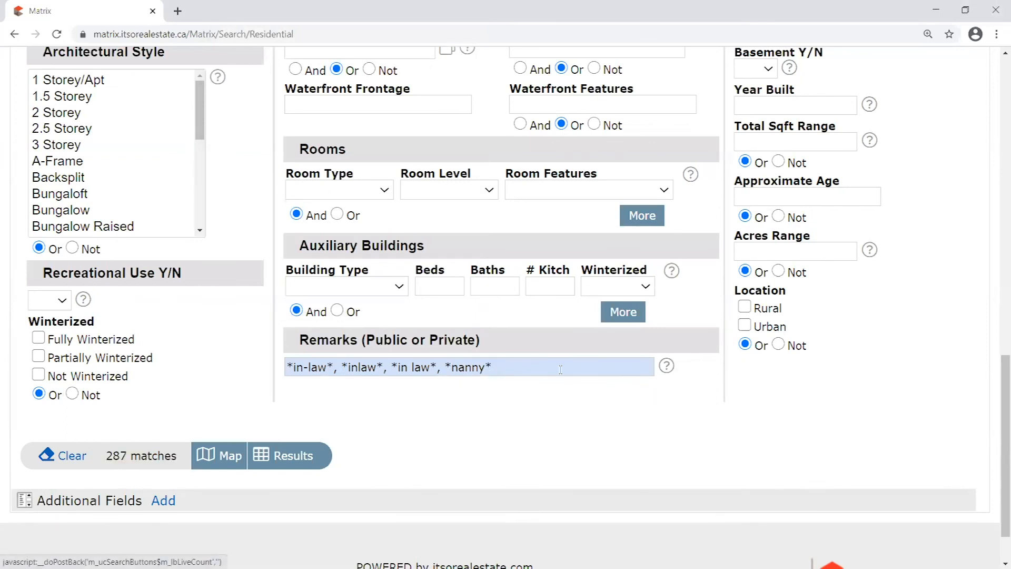
left_click_drag(495, 369, 335, 369)
right_click(337, 369)
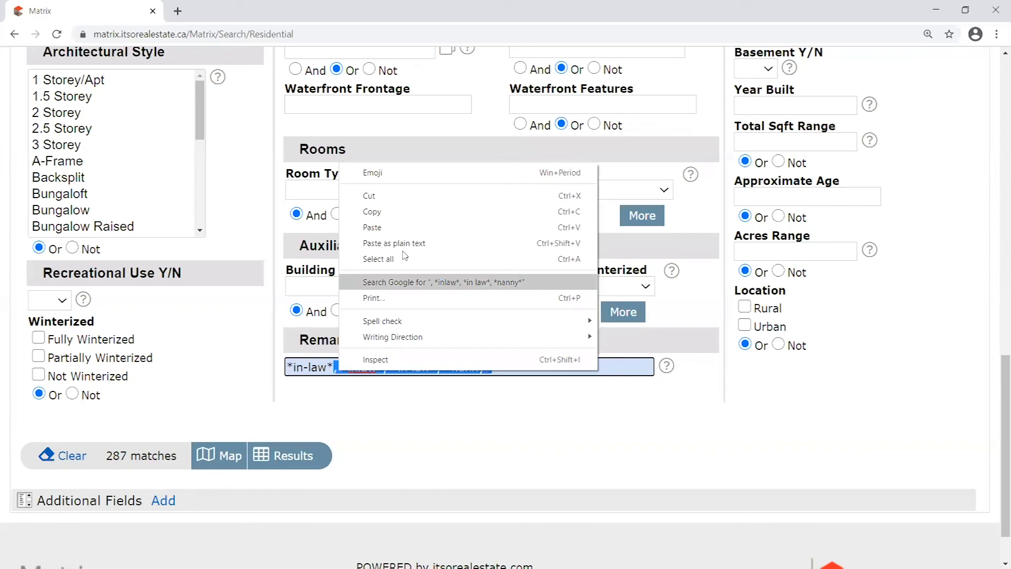
left_click(368, 194)
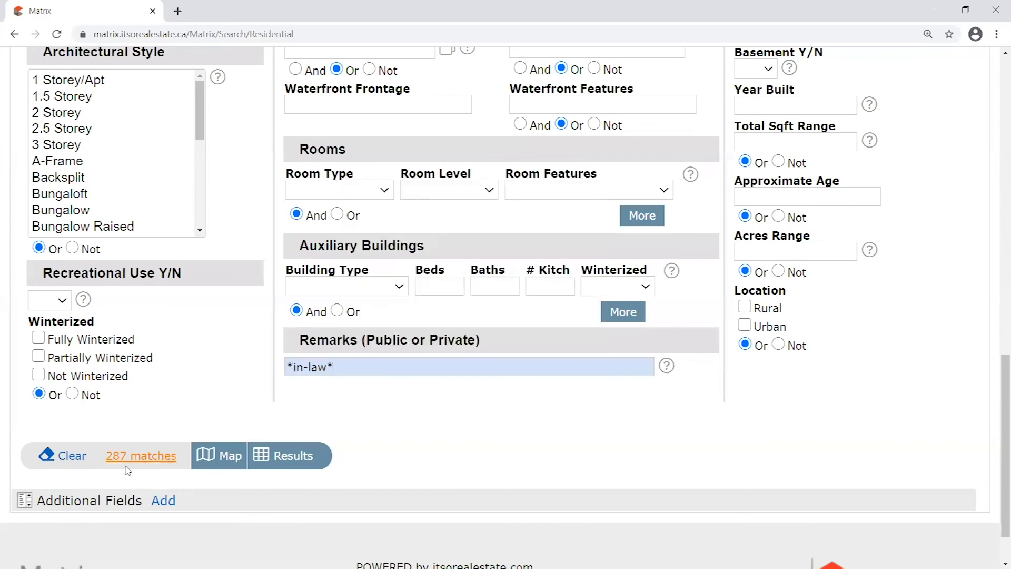
left_click(365, 367)
key("ctrl+v")
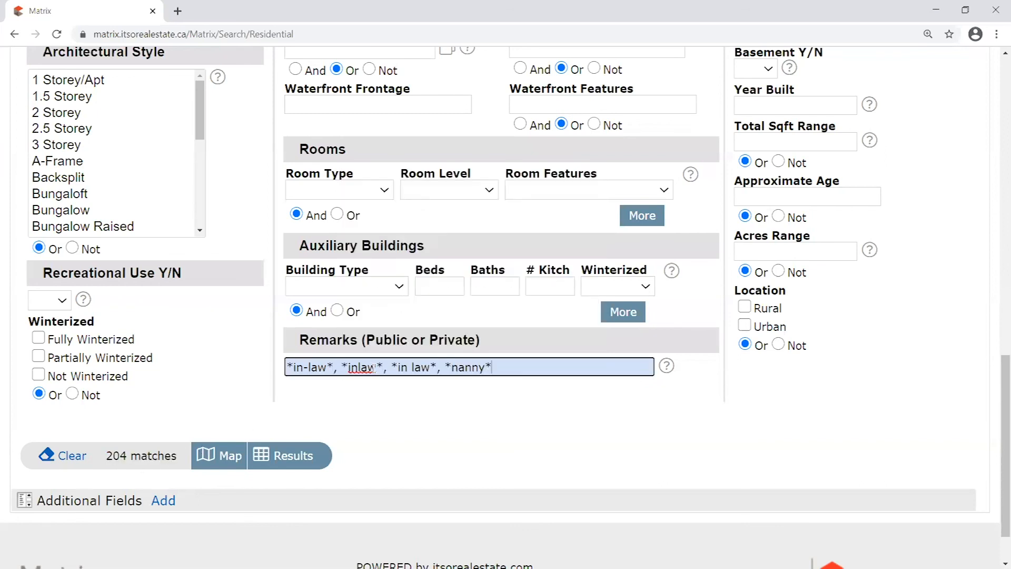
left_click(508, 407)
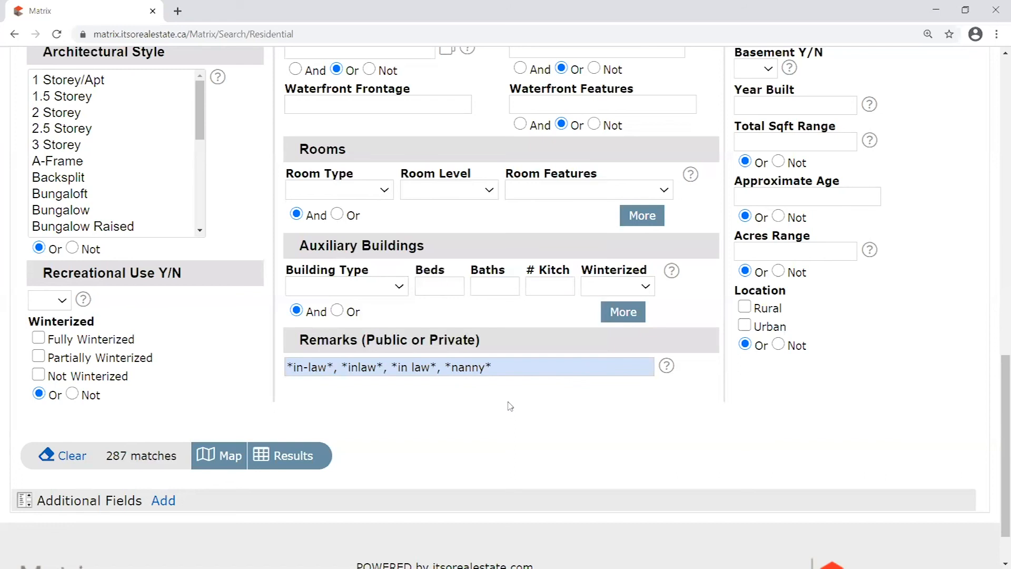
left_click_drag(507, 368, 240, 346)
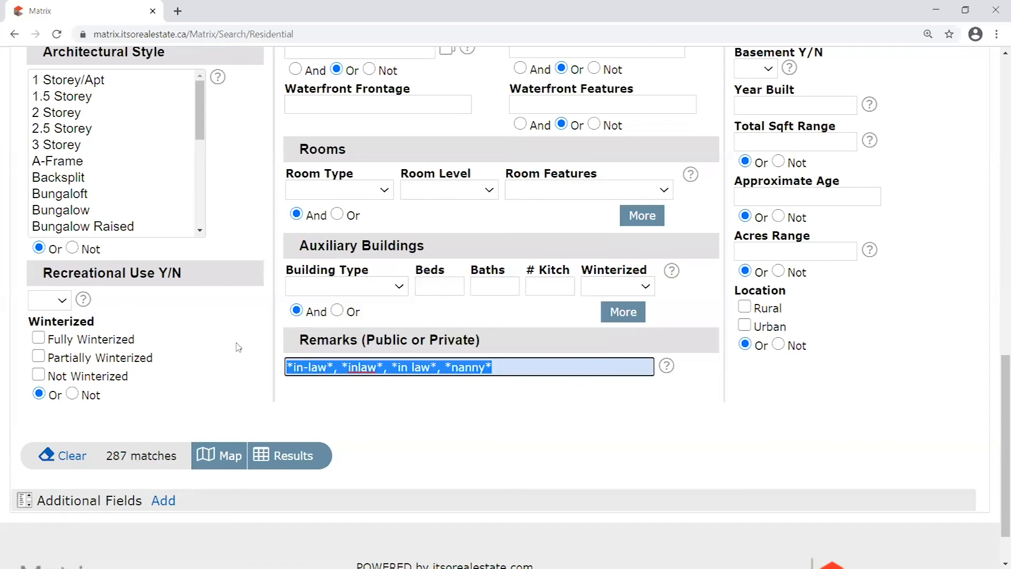
left_click(406, 399)
left_click_drag(493, 367, 335, 369)
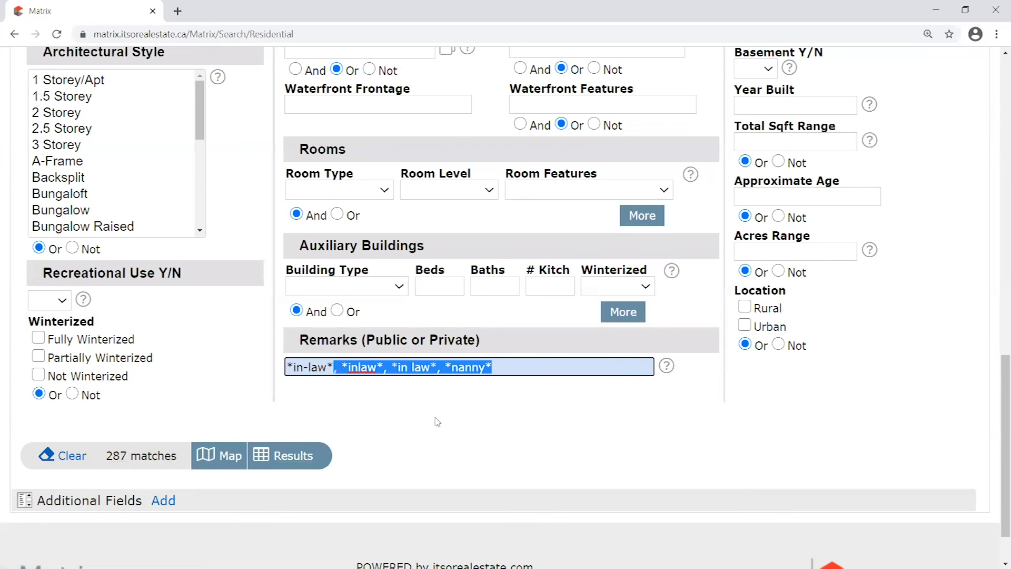
key("BackSpace")
key("BackSpace")
key("BackSpace")
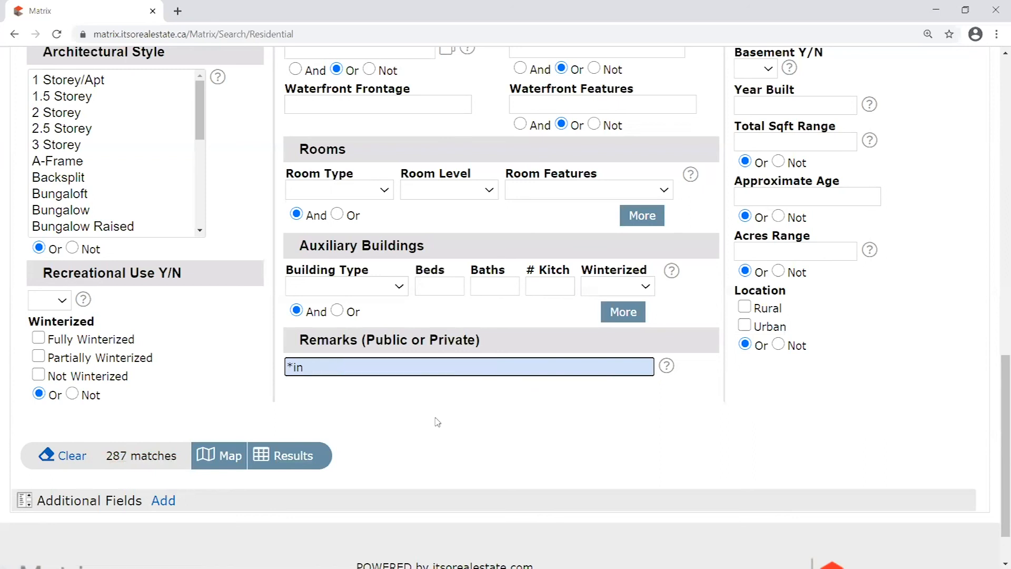
key("BackSpace")
key("BackSpace")
key("BackSpace")
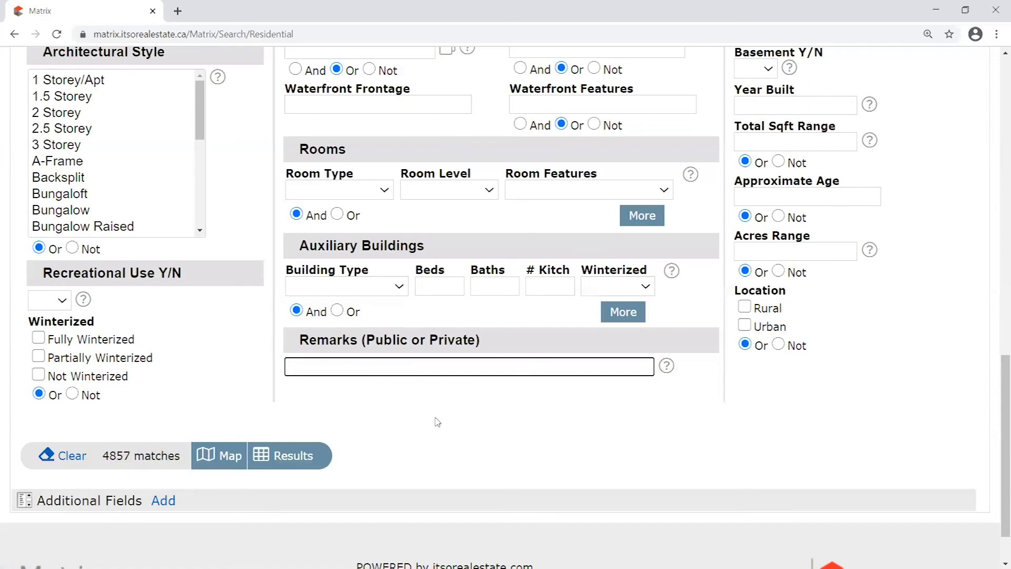
scroll(437, 421, "up", 9)
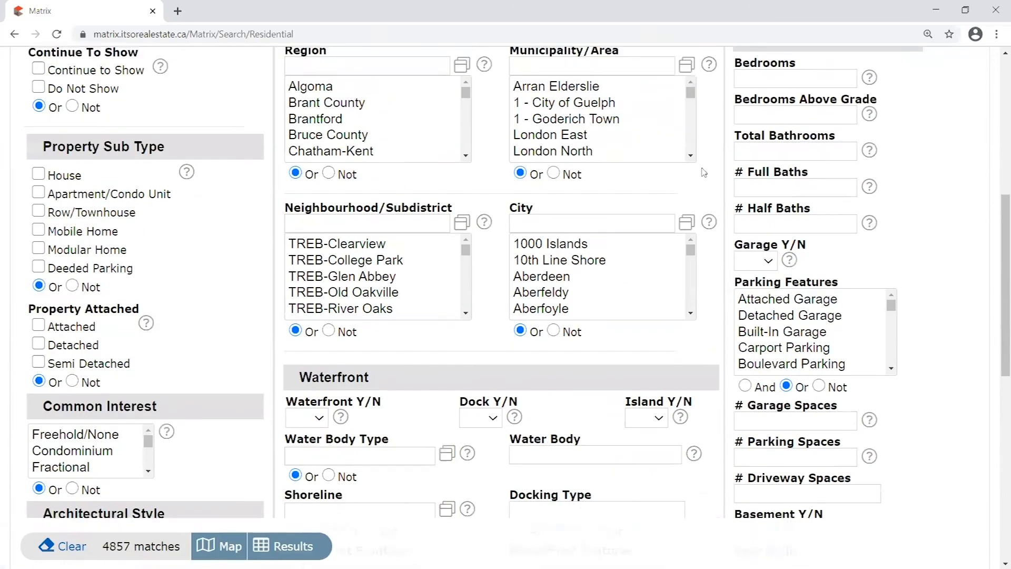
scroll(704, 173, "up", 3)
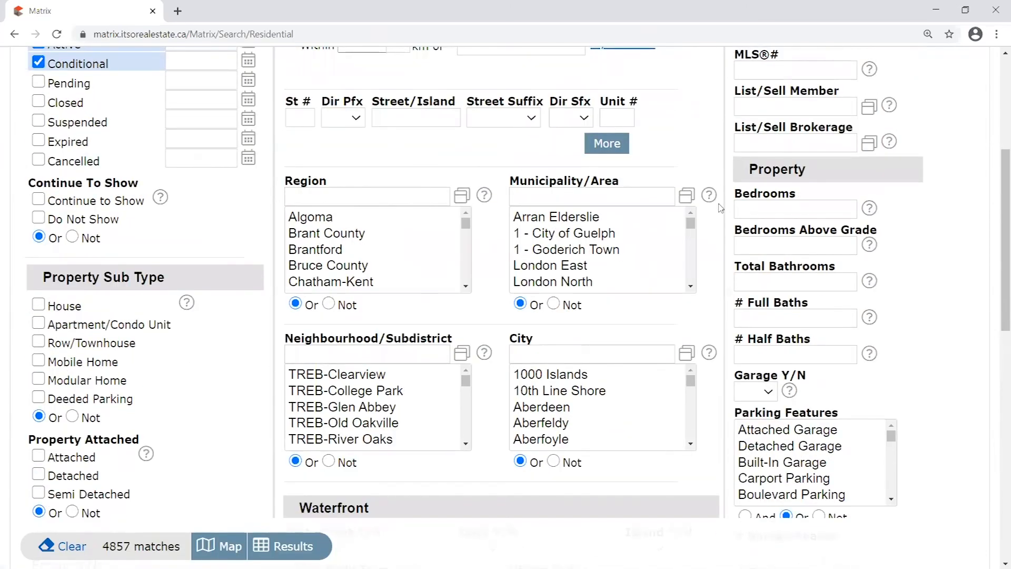
scroll(720, 207, "up", 4)
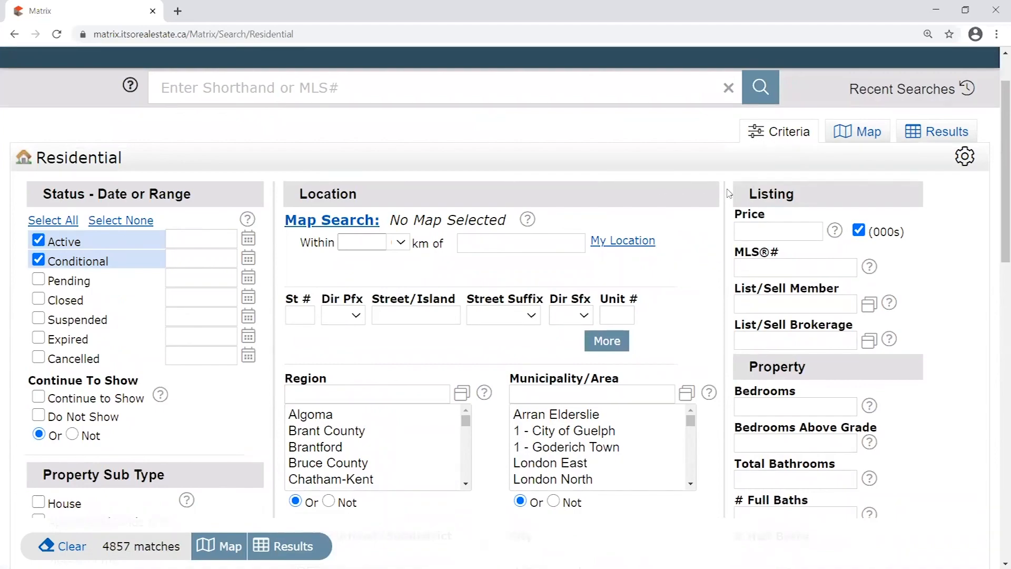
scroll(501, 318, "down", 13)
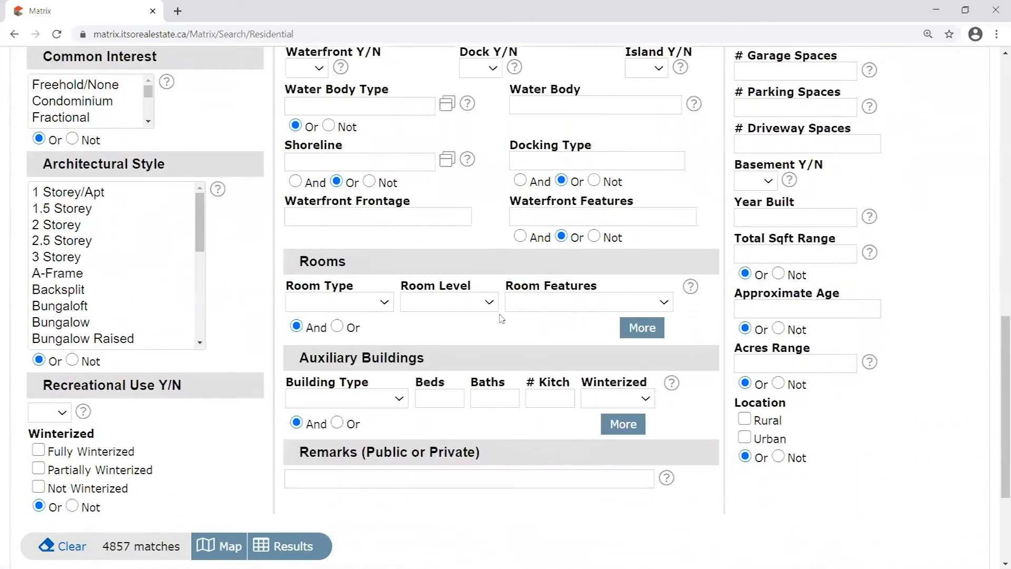
scroll(501, 318, "down", 3)
left_click(300, 303)
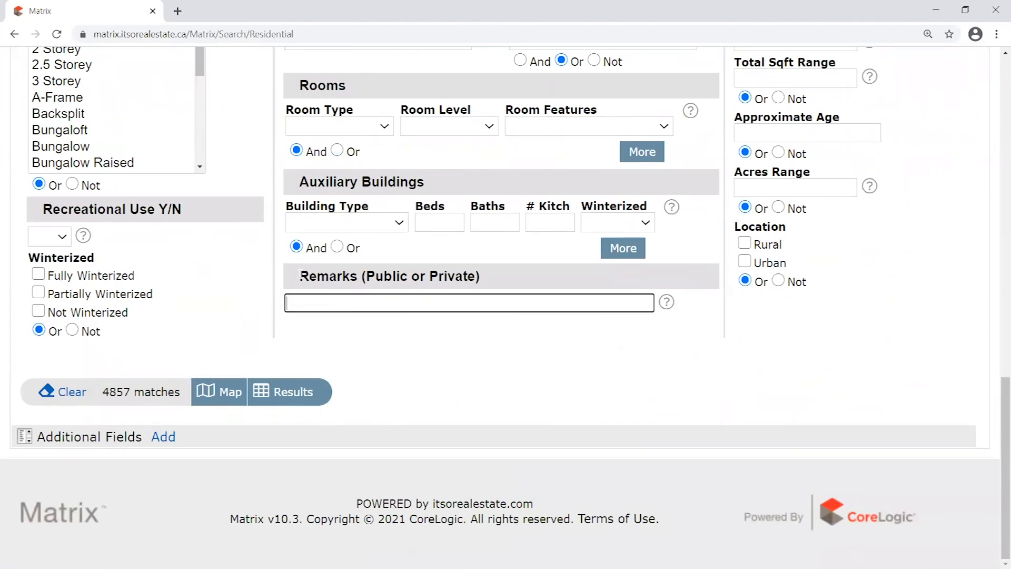
left_click_drag(298, 276, 502, 273)
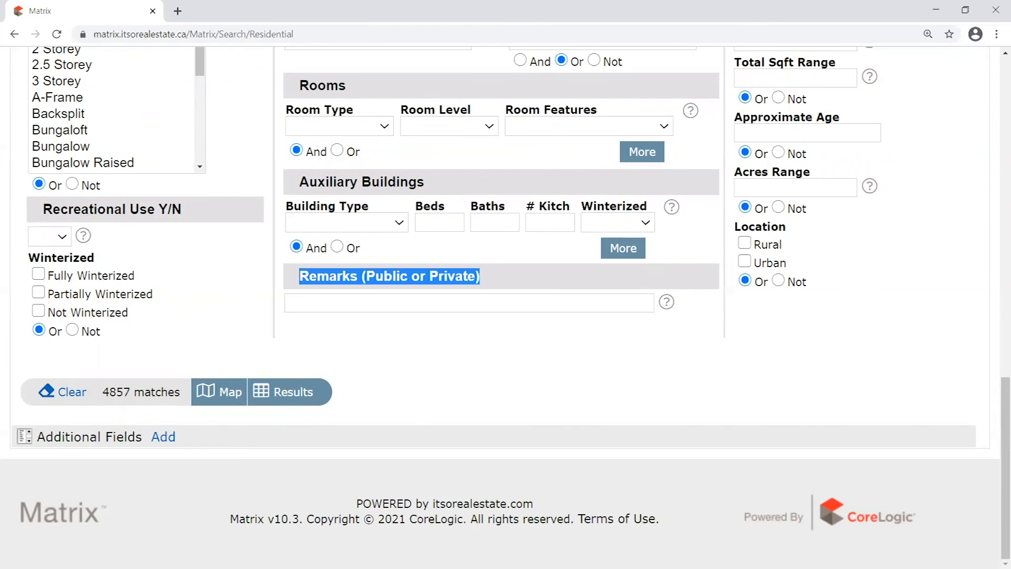
scroll(578, 403, "up", 20)
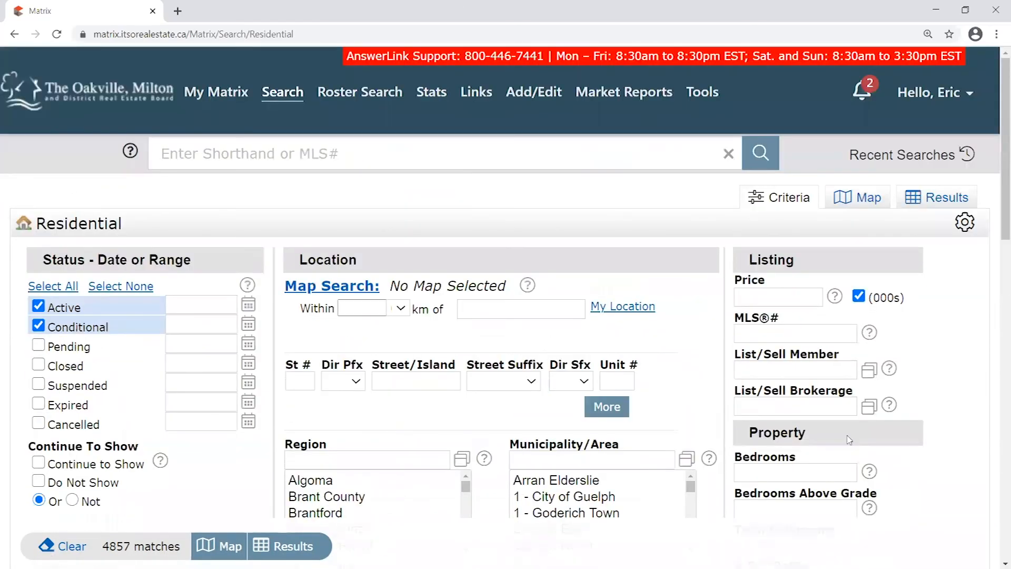
scroll(579, 404, "down", 20)
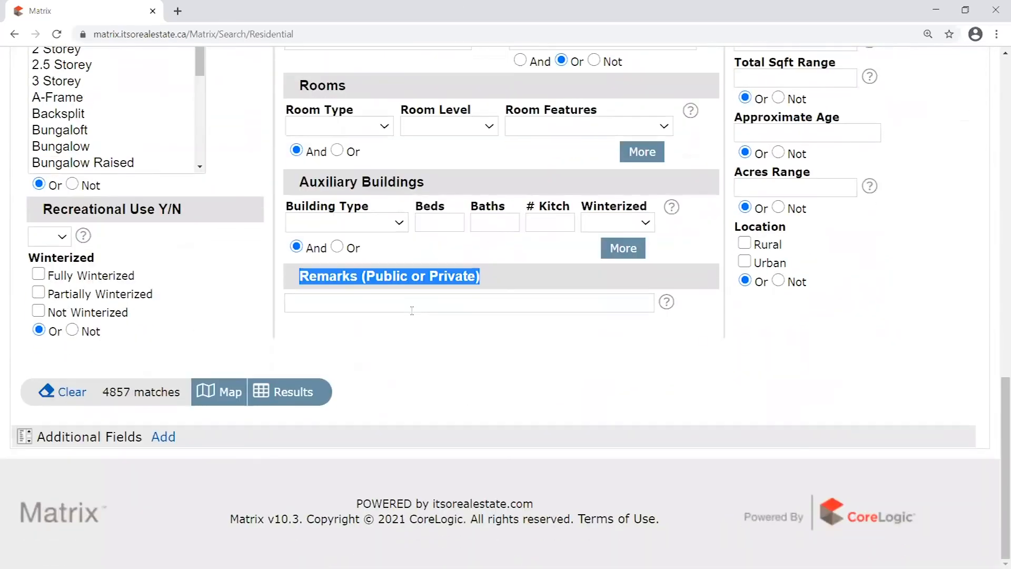
left_click(318, 278)
left_click_drag(318, 278, 514, 276)
left_click(501, 301)
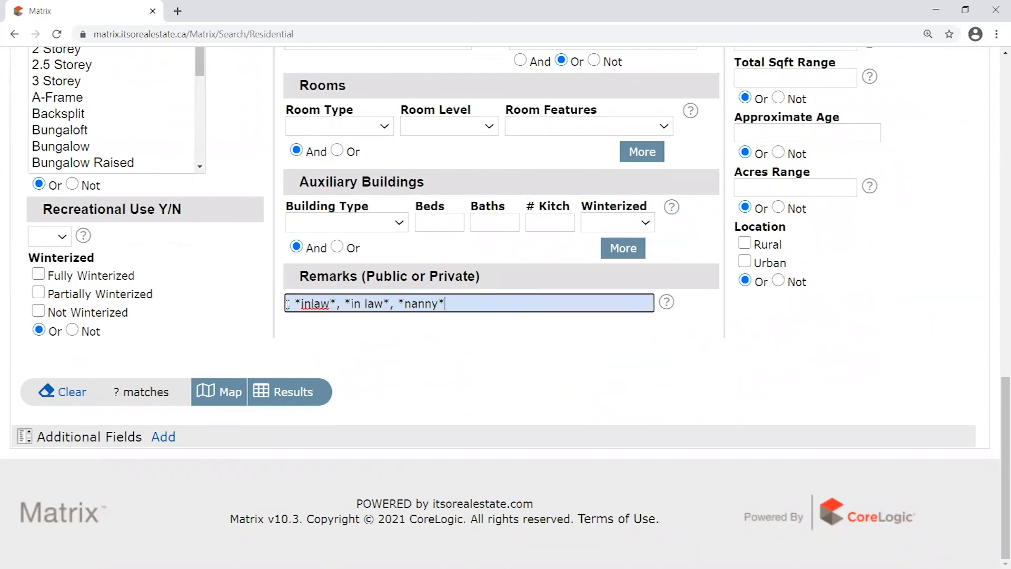
type("*")
type("in-law*")
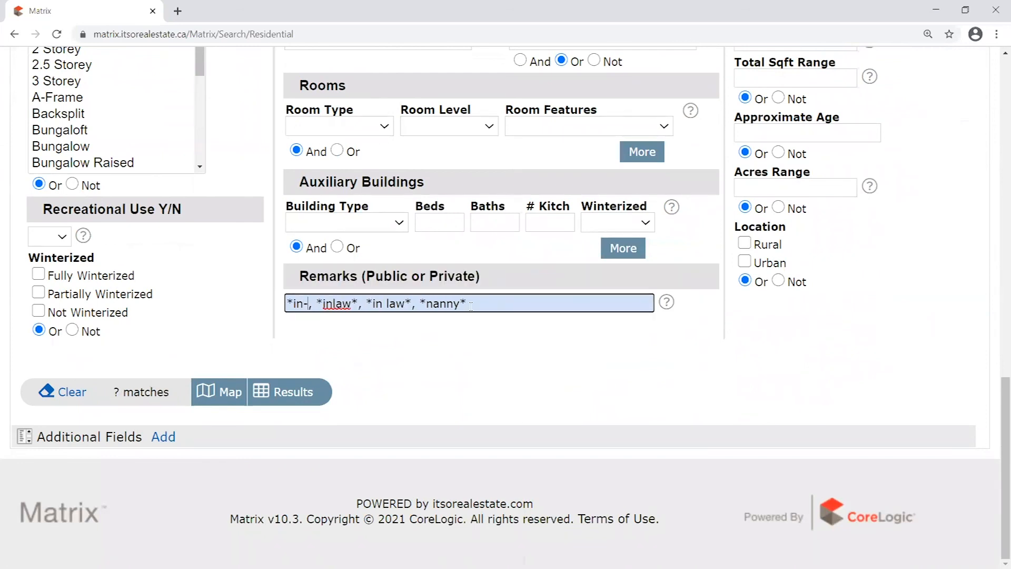
left_click_drag(522, 298, 132, 276)
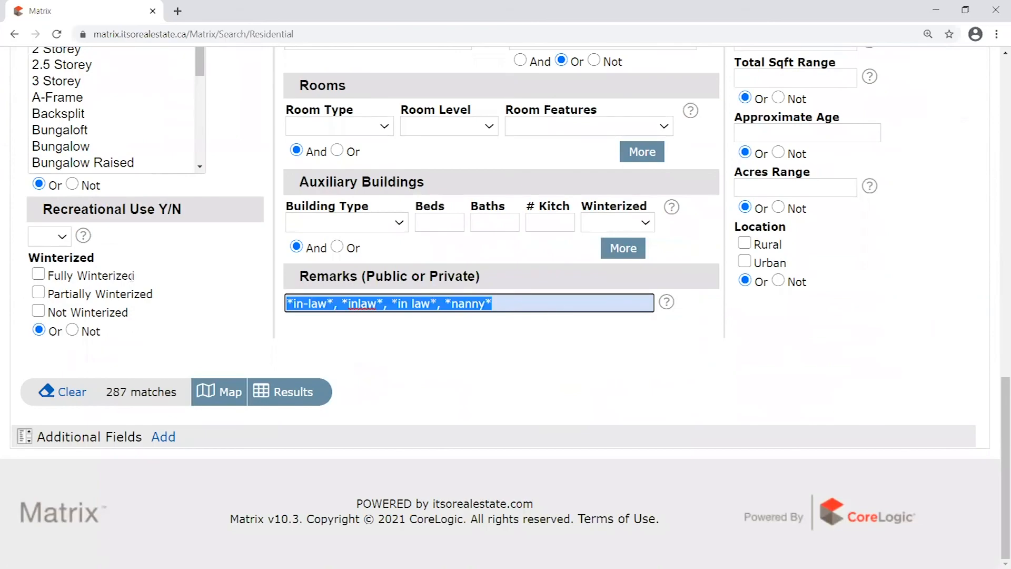
left_click(394, 348)
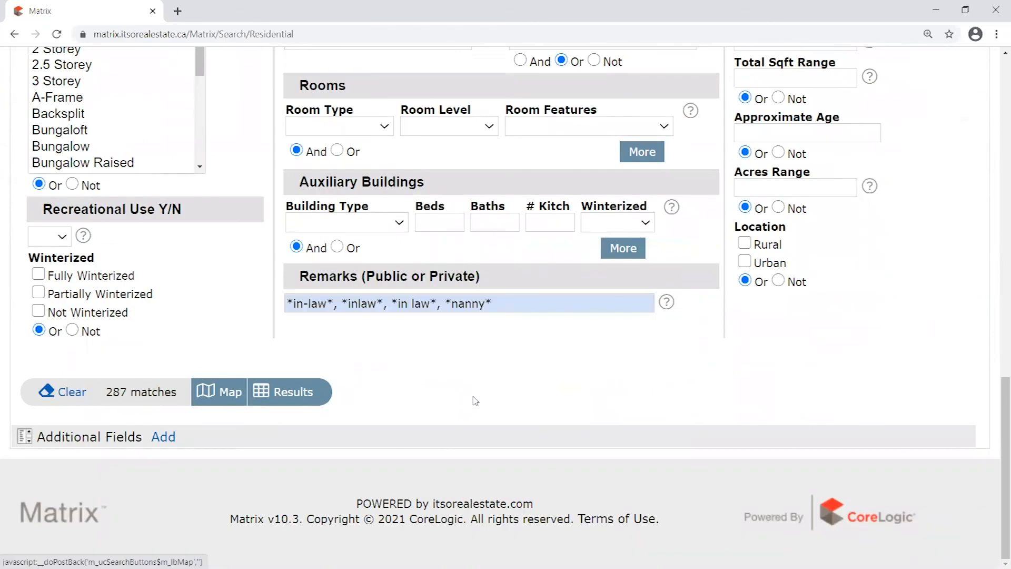
scroll(906, 258, "up", 15)
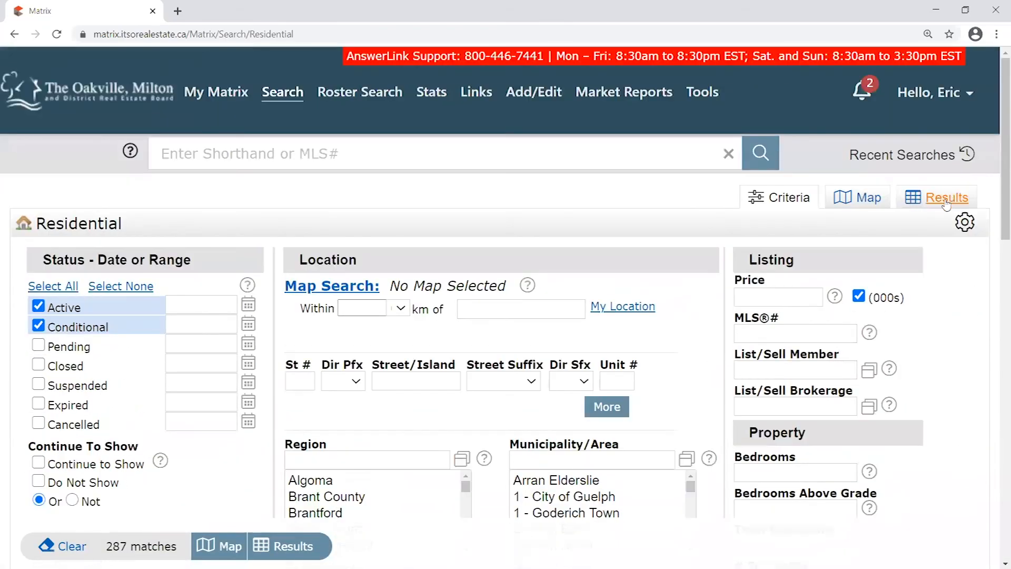
scroll(959, 317, "down", 10)
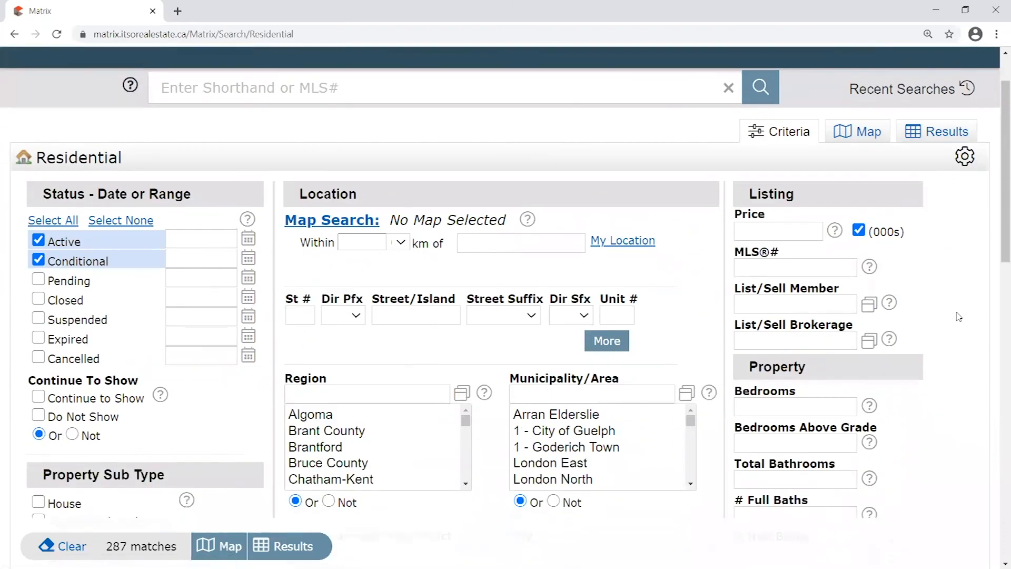
scroll(965, 321, "down", 2)
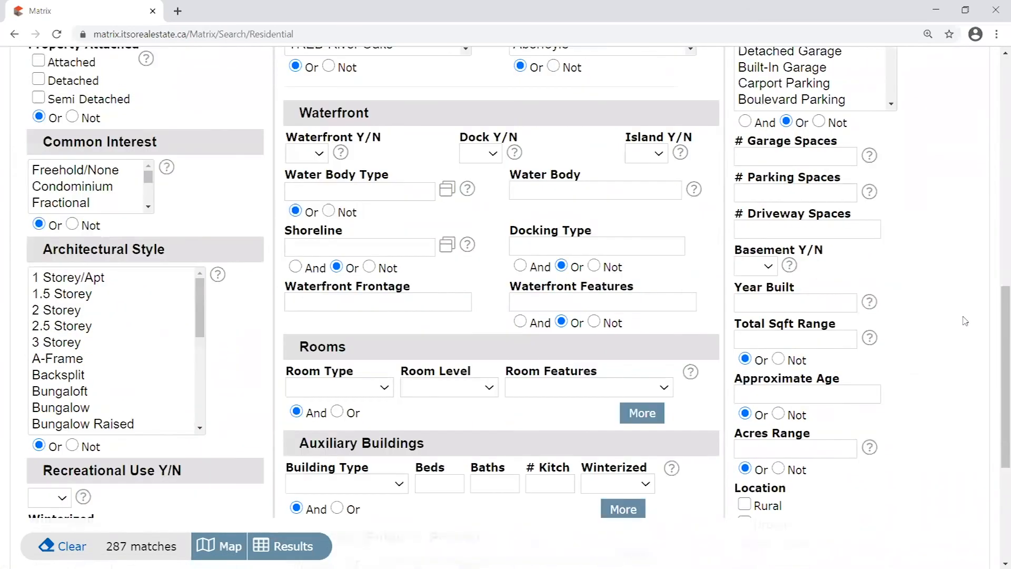
scroll(965, 321, "up", 7)
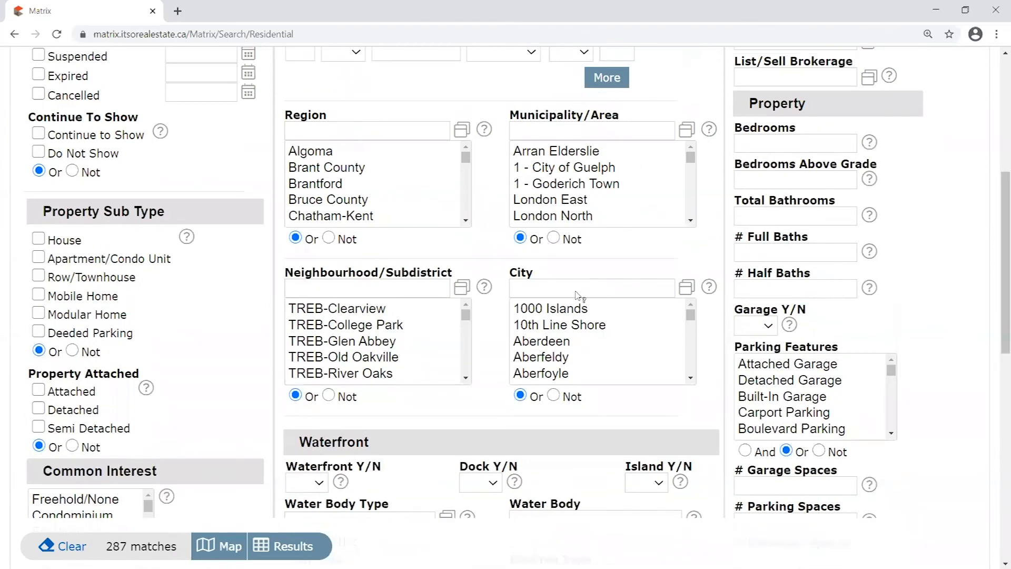
scroll(940, 271, "down", 1)
scroll(940, 271, "down", 10)
left_click_drag(496, 304, 279, 293)
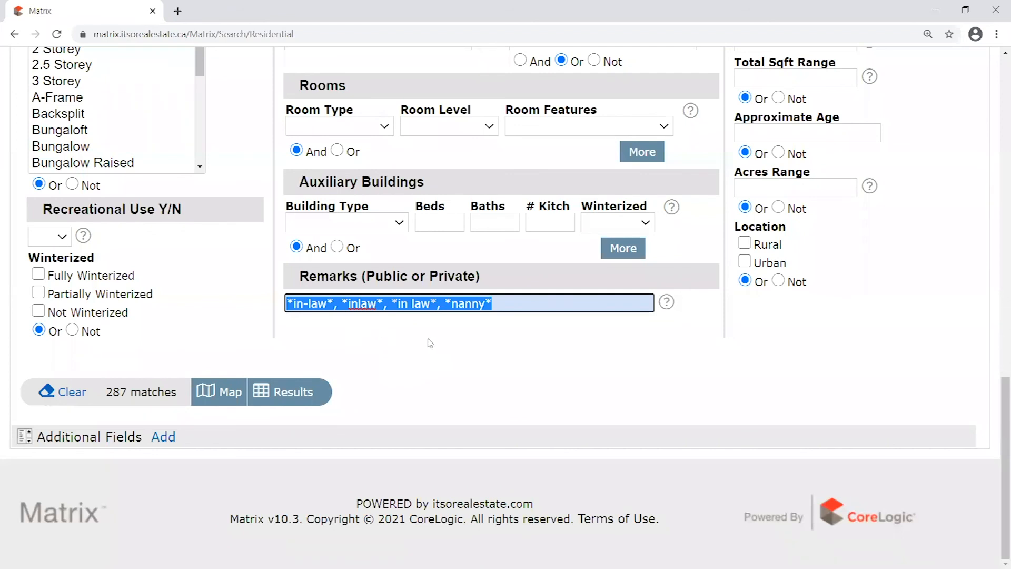
key("BackSpace")
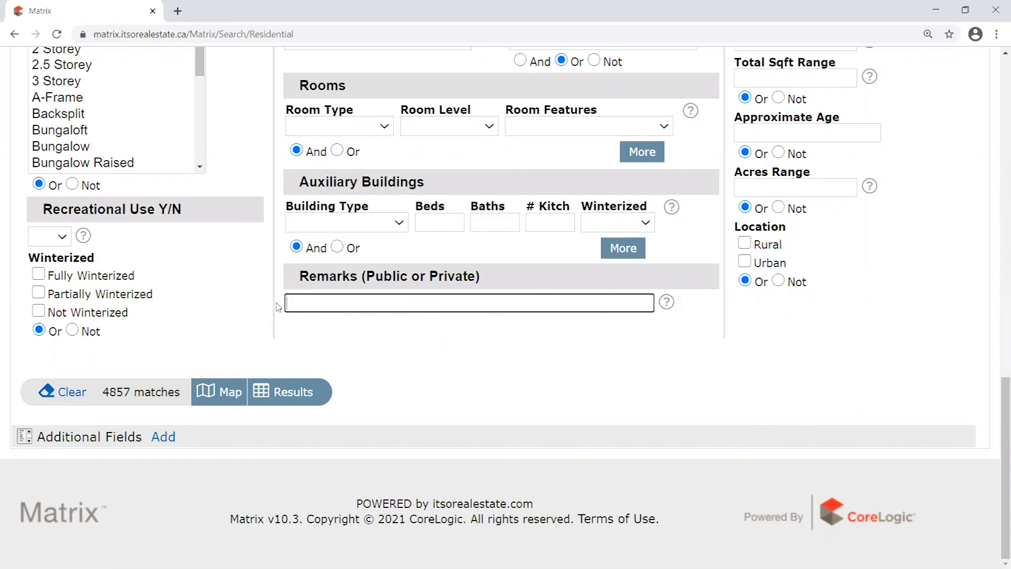
scroll(258, 306, "up", 1)
left_click_drag(297, 341, 514, 343)
left_click(416, 399)
scroll(272, 236, "up", 15)
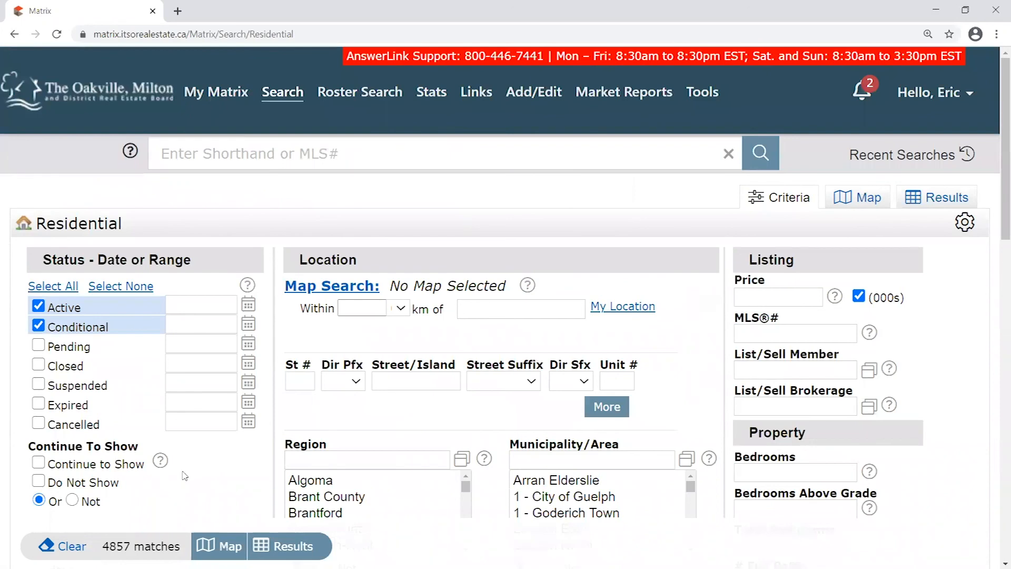
scroll(184, 476, "down", 1)
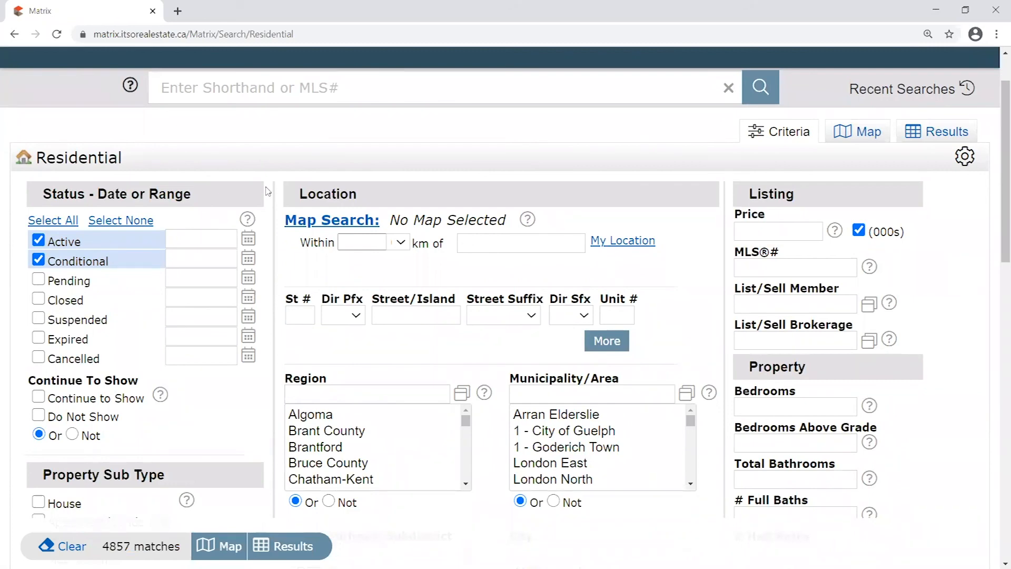
scroll(267, 190, "up", 1)
scroll(267, 191, "down", 2)
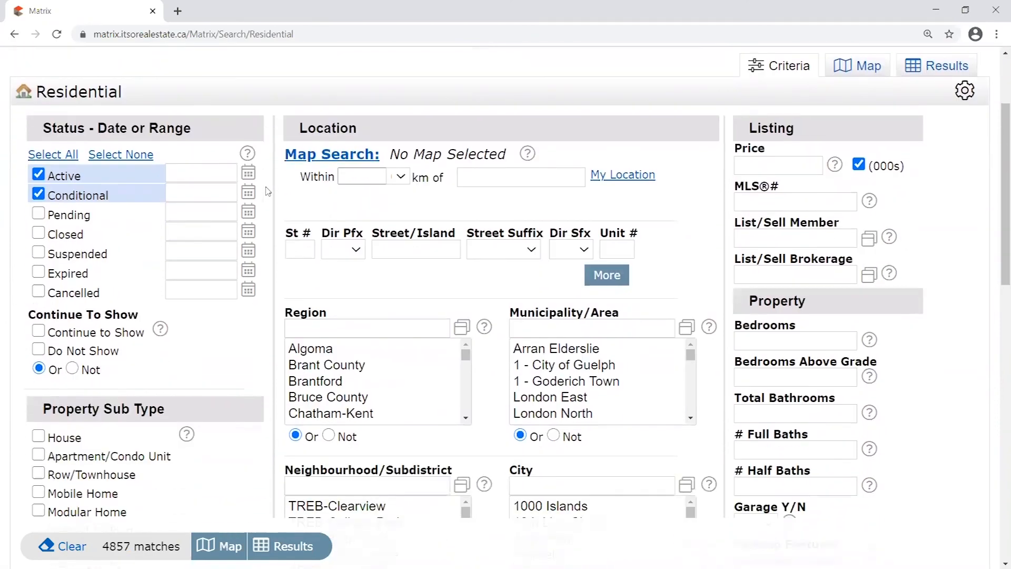
scroll(267, 191, "down", 10)
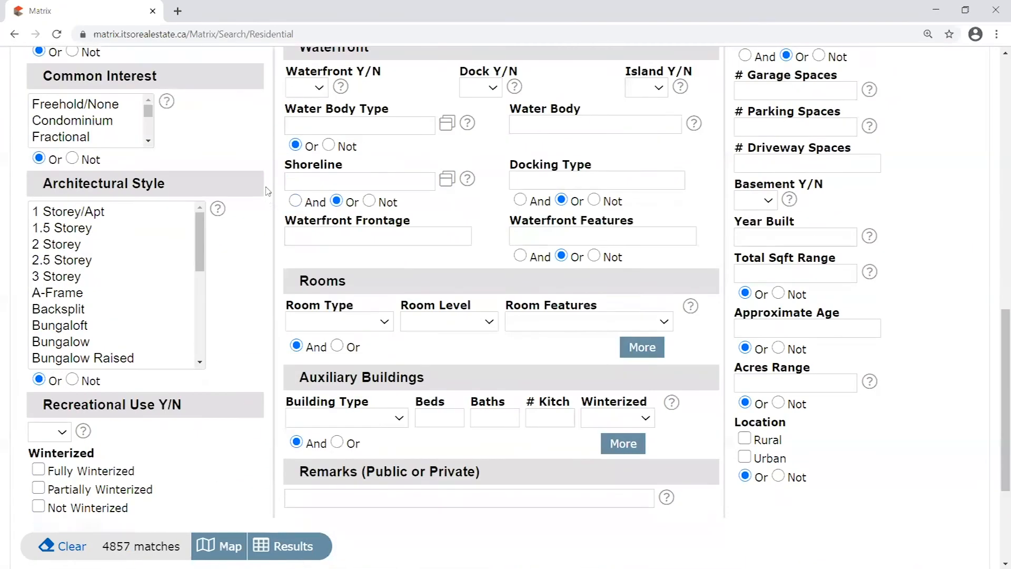
scroll(267, 191, "down", 4)
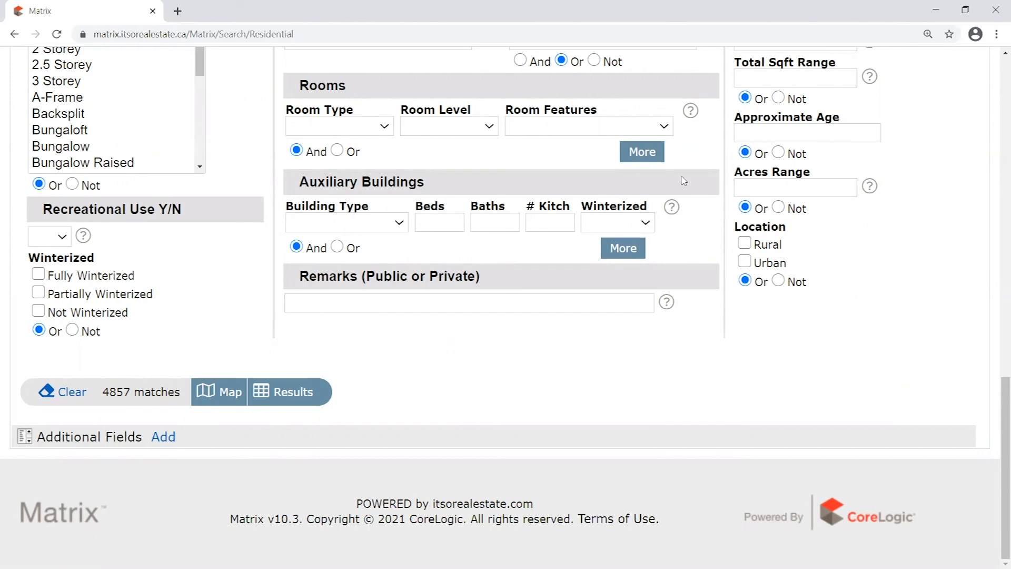
scroll(822, 411, "up", 3)
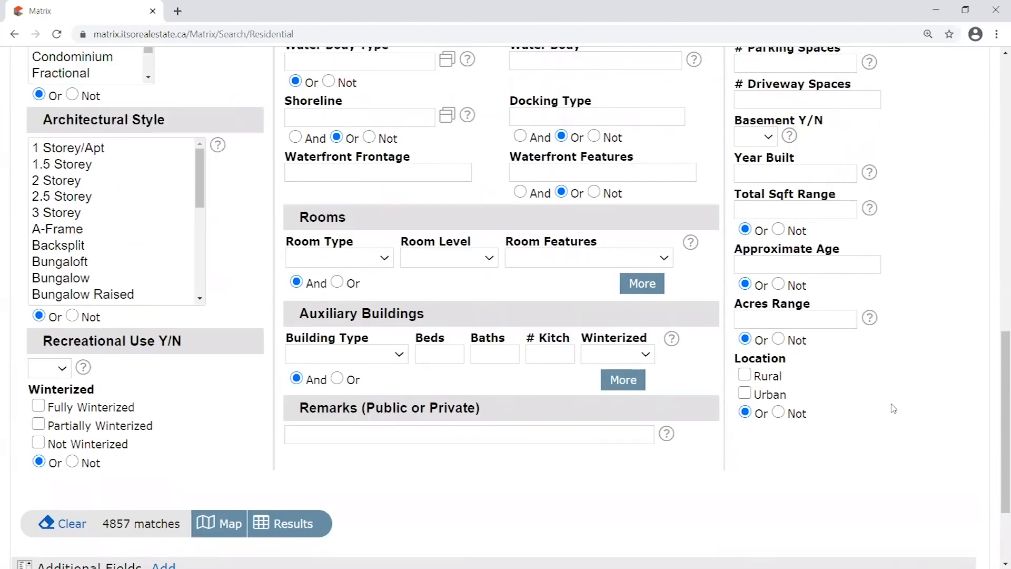
scroll(894, 408, "down", 3)
left_click_drag(38, 435, 144, 441)
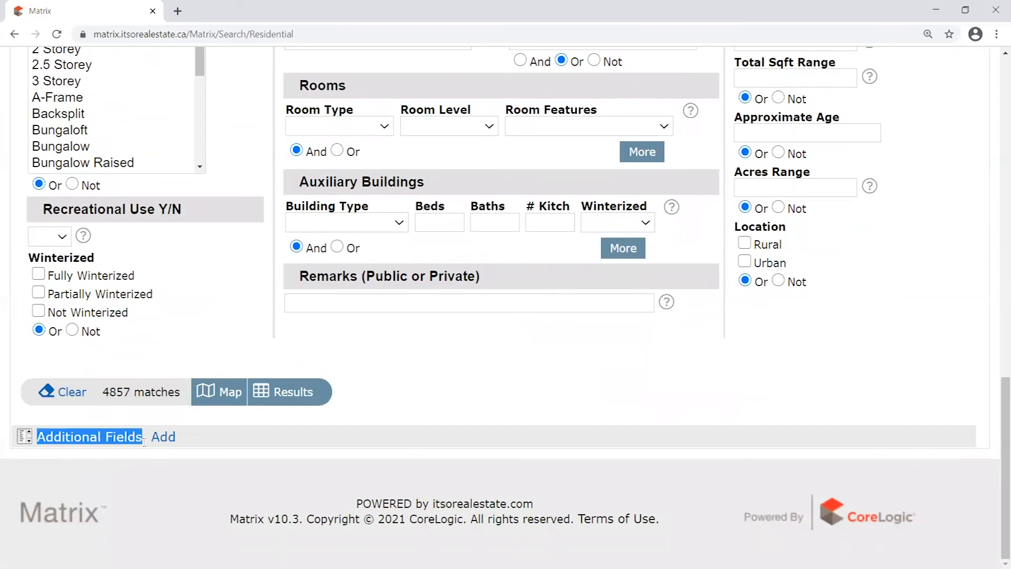
left_click(189, 438)
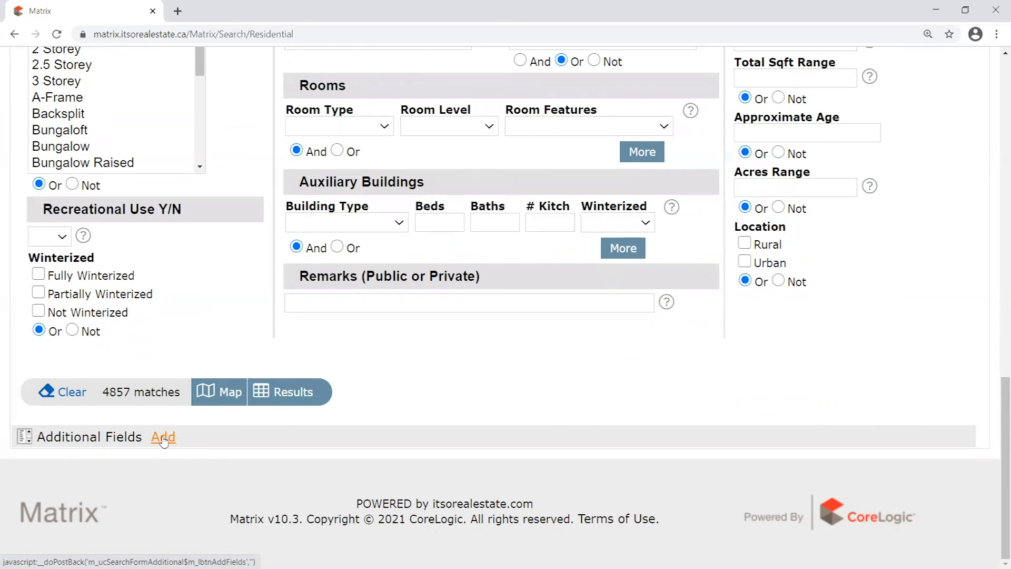
Filter extra fields by 'poo', add Pool Features, and return to the Residential form
left_click(163, 439)
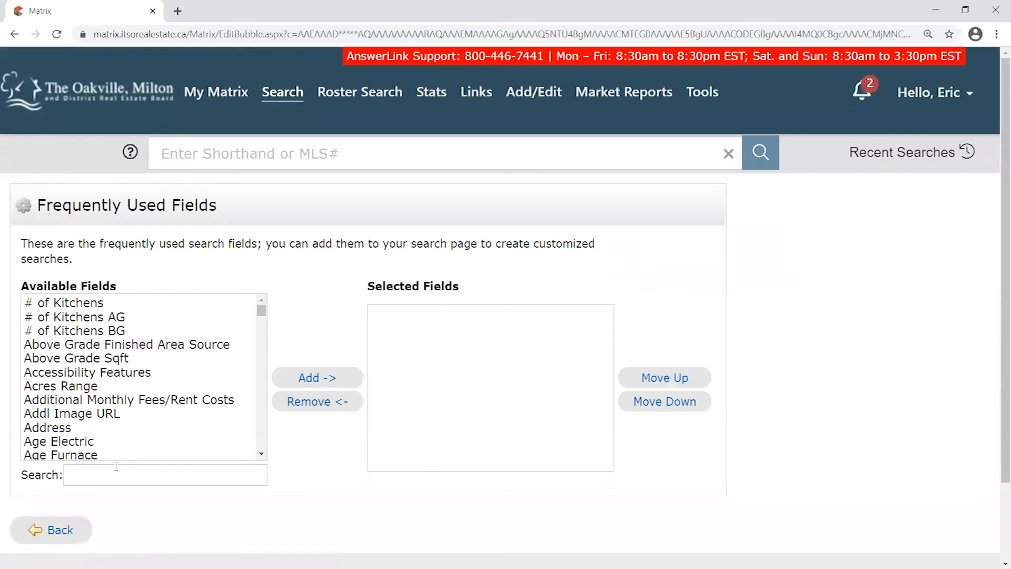
left_click(118, 475)
left_click_drag(44, 205, 269, 211)
left_click(211, 258)
left_click(138, 473)
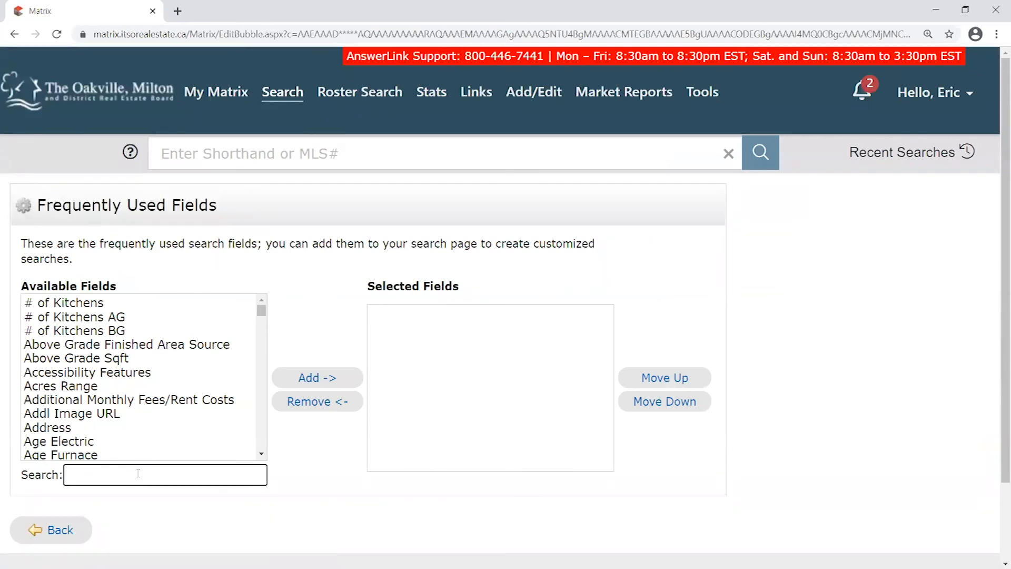
type("pool")
left_click(119, 306)
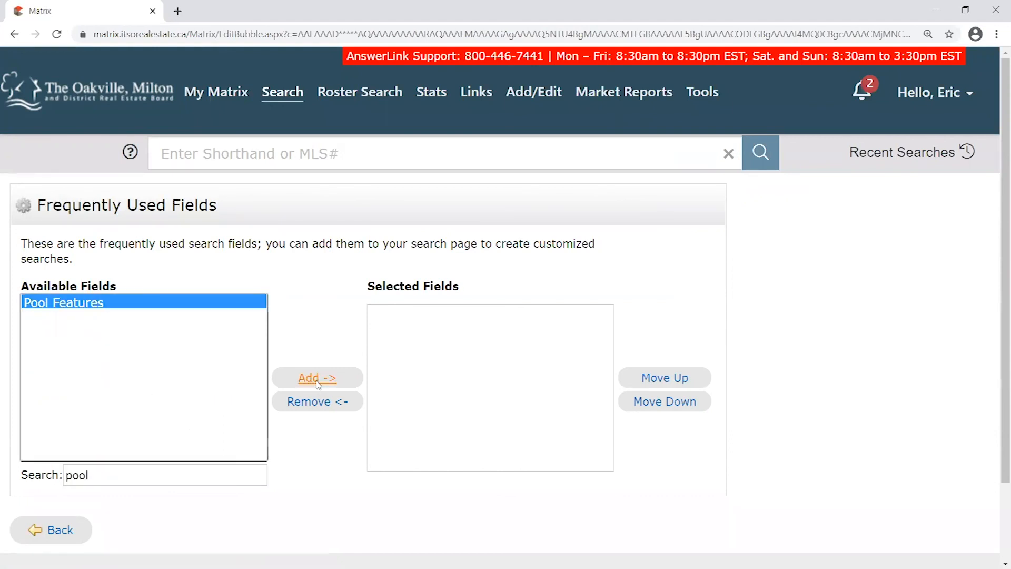
left_click(342, 378)
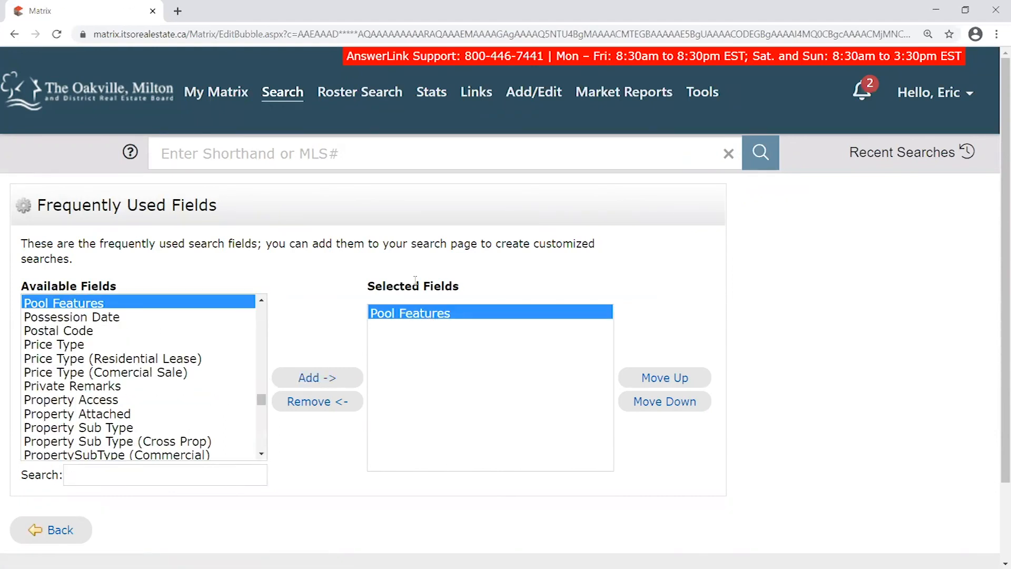
left_click(58, 532)
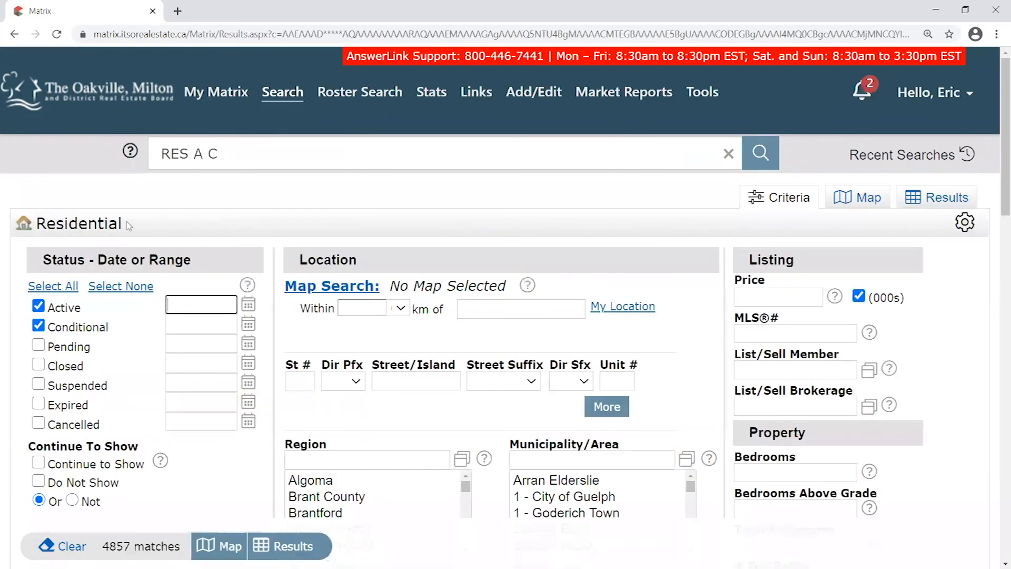
left_click_drag(46, 223, 140, 228)
left_click(309, 233)
scroll(309, 232, "down", 10)
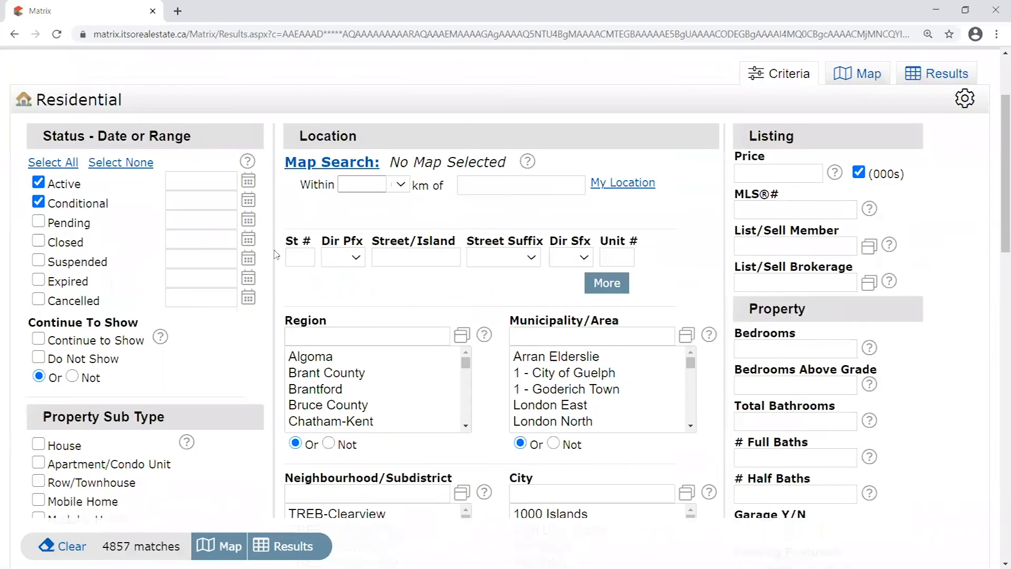
scroll(273, 266, "down", 8)
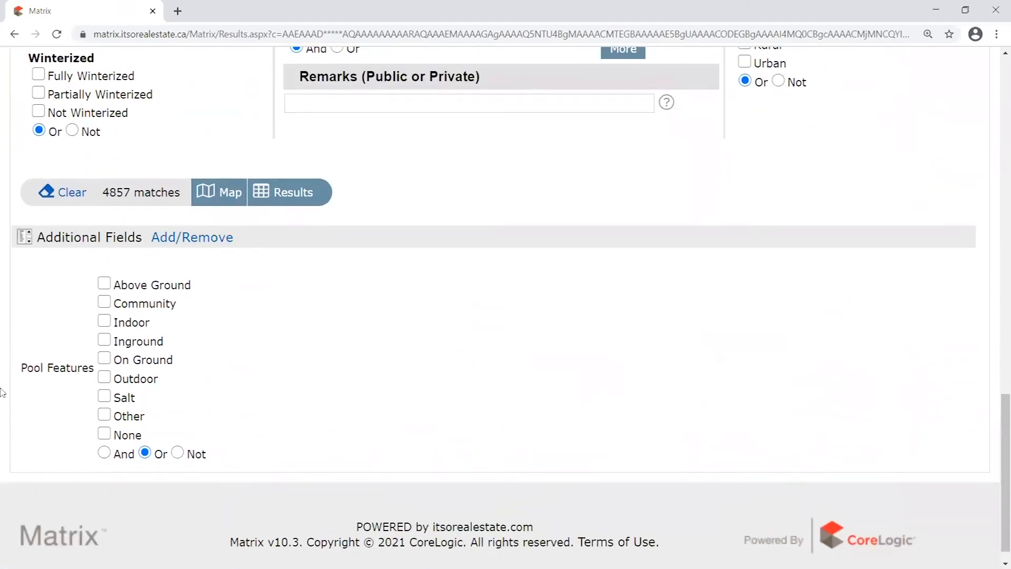
scroll(243, 372, "down", 1)
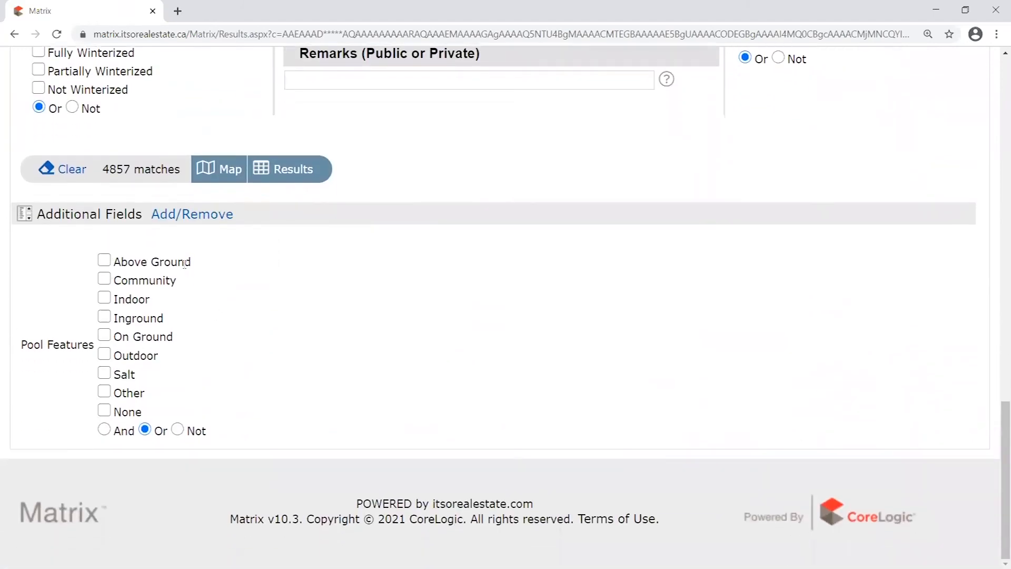
left_click(106, 318)
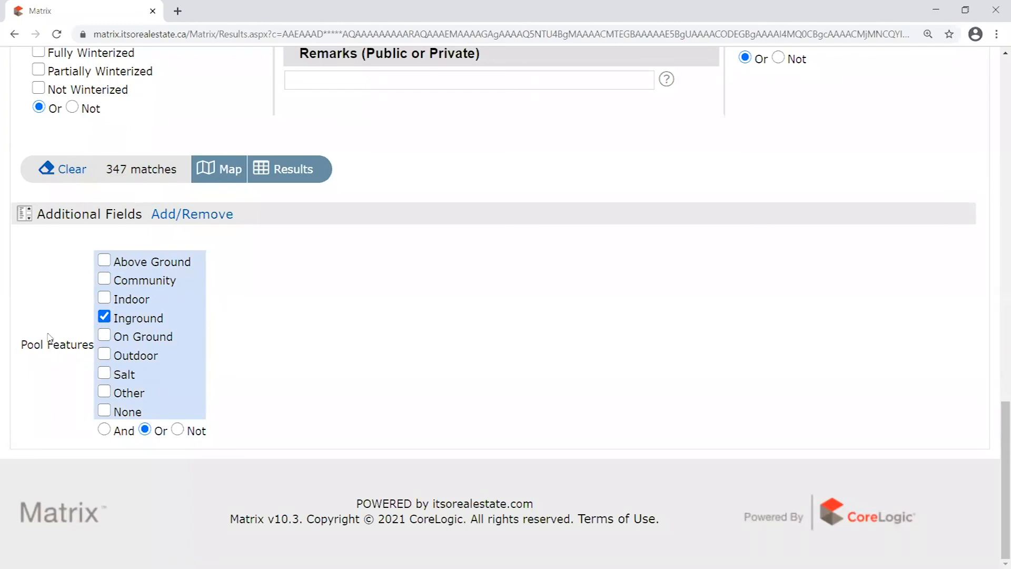
left_click_drag(21, 342, 98, 342)
left_click(237, 320)
left_click(104, 318)
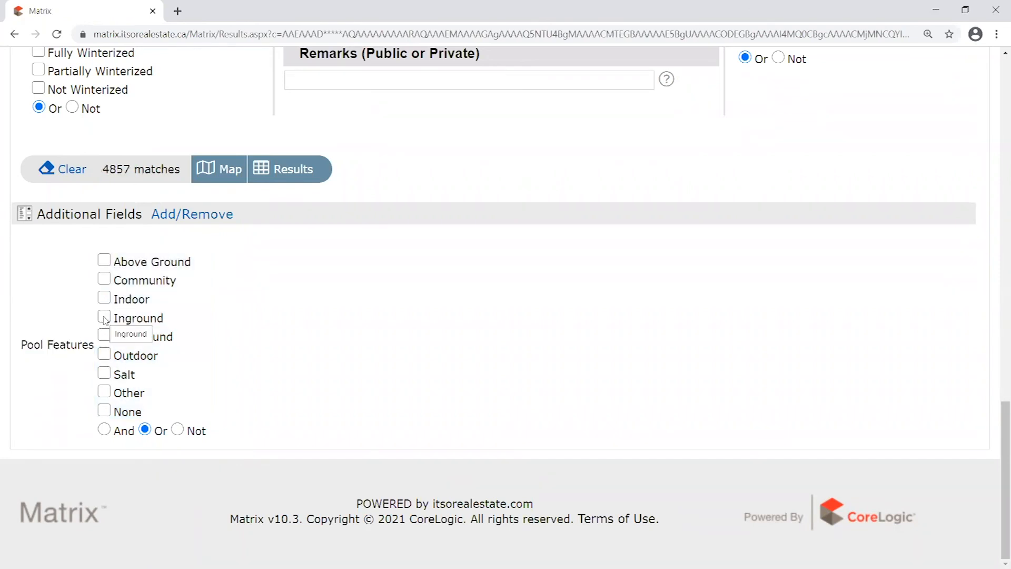
Remove Pool Features from the selected fields and go back to the Residential form
left_click(208, 214)
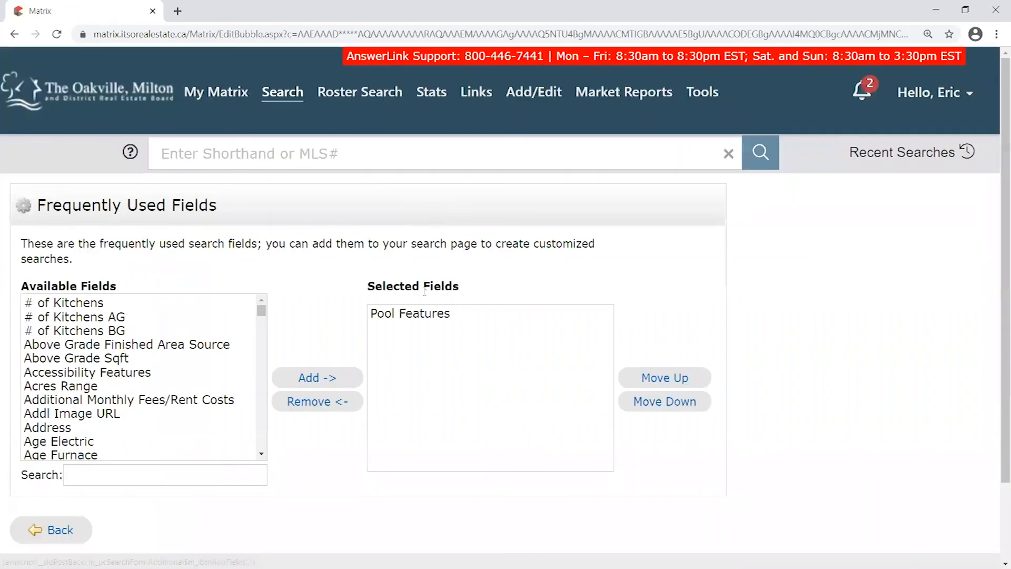
left_click(404, 313)
left_click(321, 403)
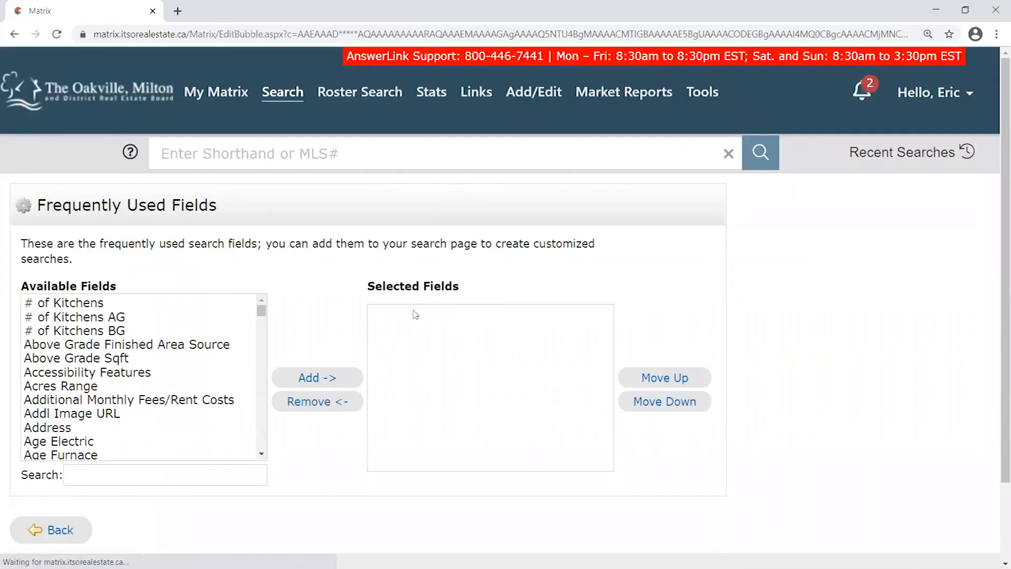
left_click(52, 530)
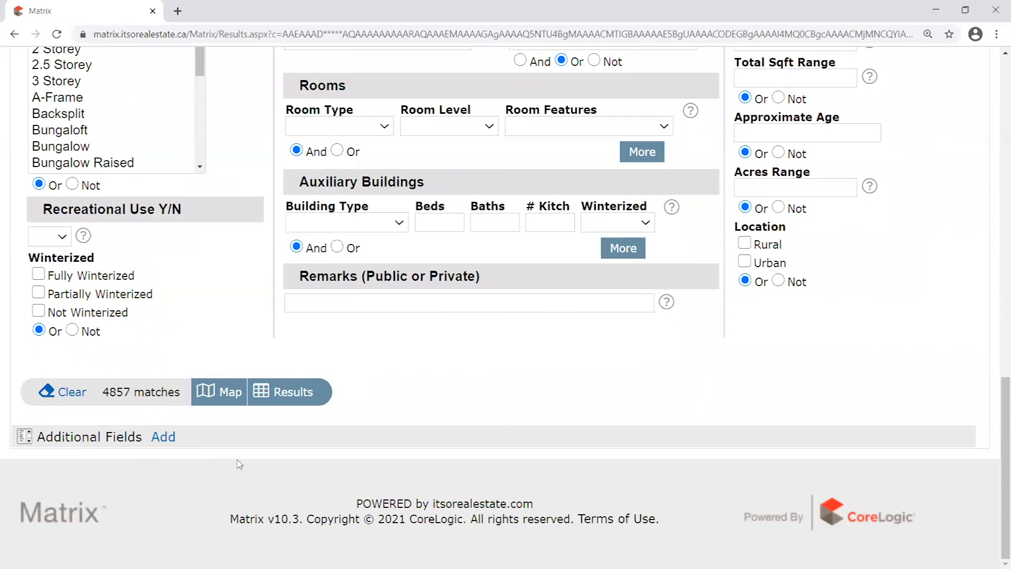
scroll(258, 477, "up", 5)
scroll(498, 468, "up", 8)
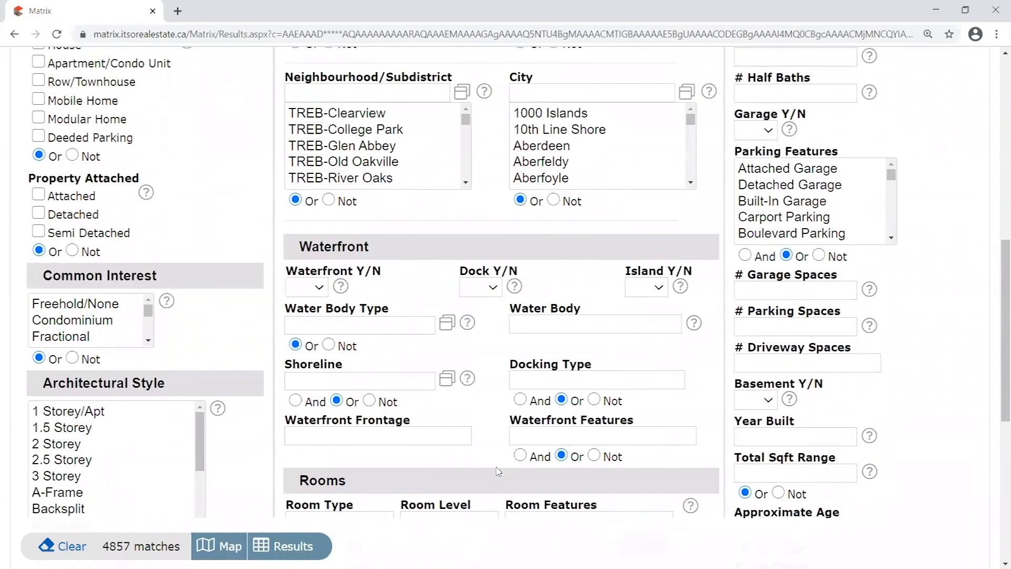
scroll(498, 471, "up", 5)
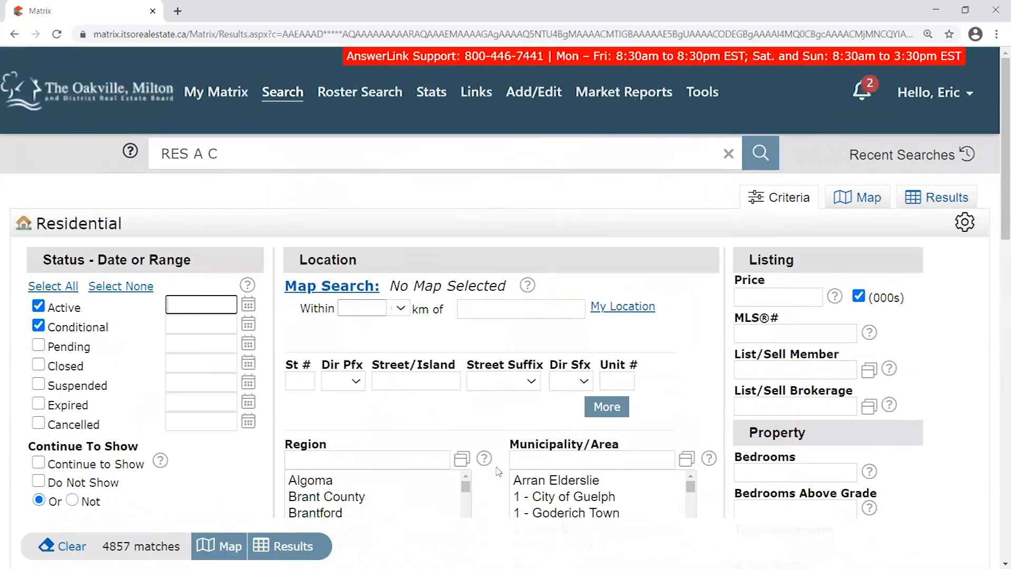
mouse_move(475, 464)
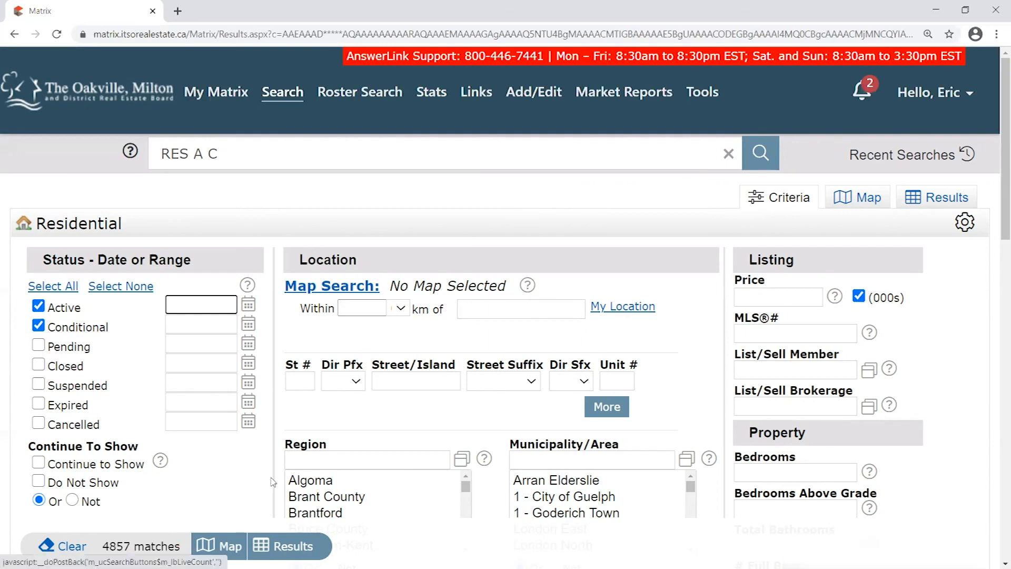
left_click(268, 257)
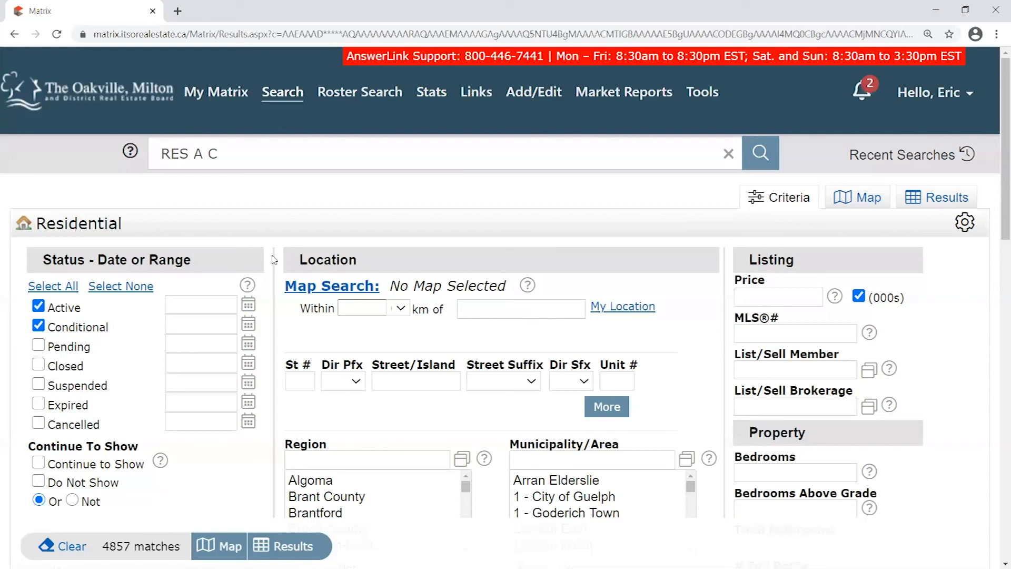
scroll(727, 292, "down", 4)
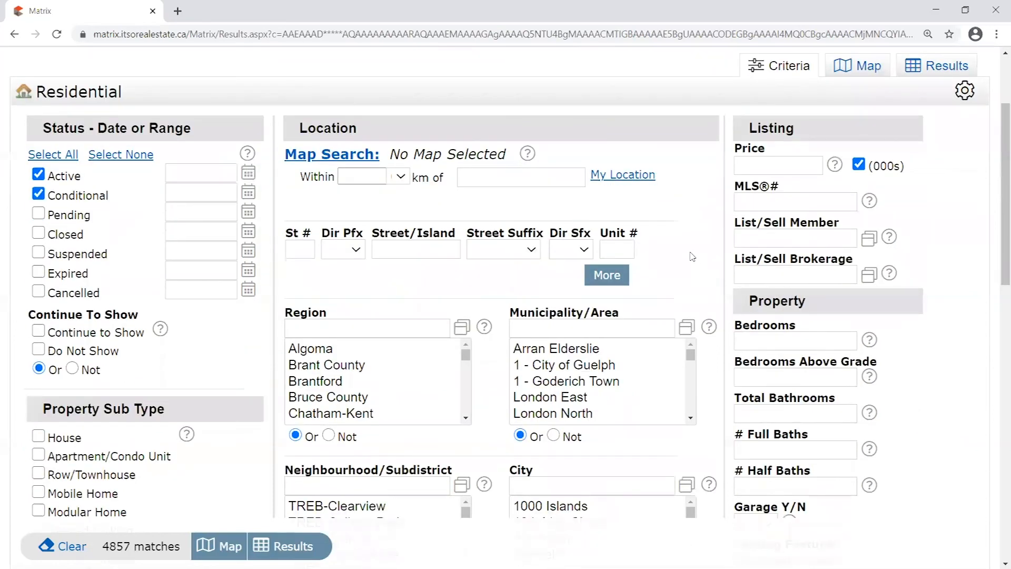
scroll(718, 315, "up", 4)
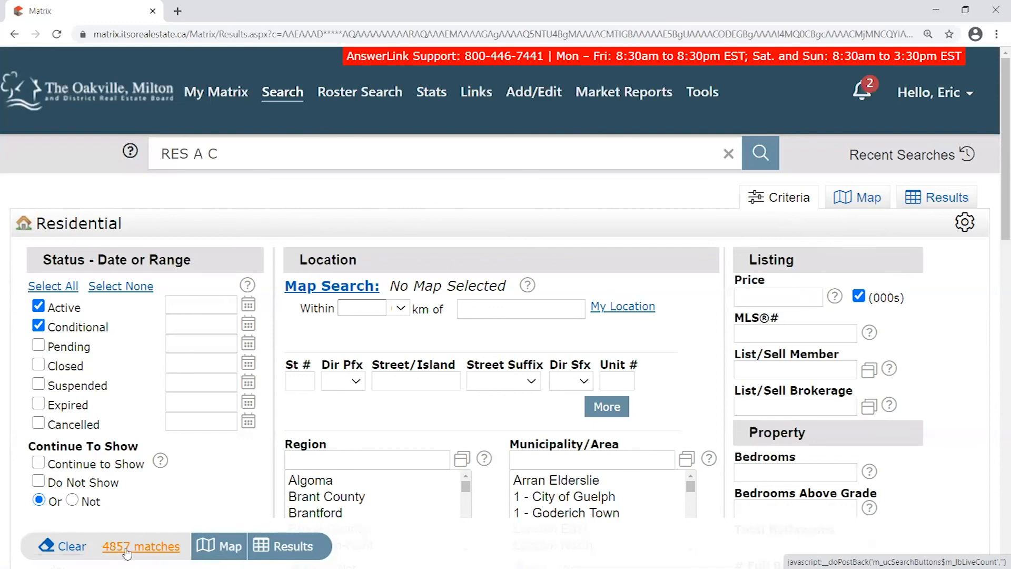
Map the results, zoom in on Oakville, and point out the 341 of 4855 count
left_click(868, 200)
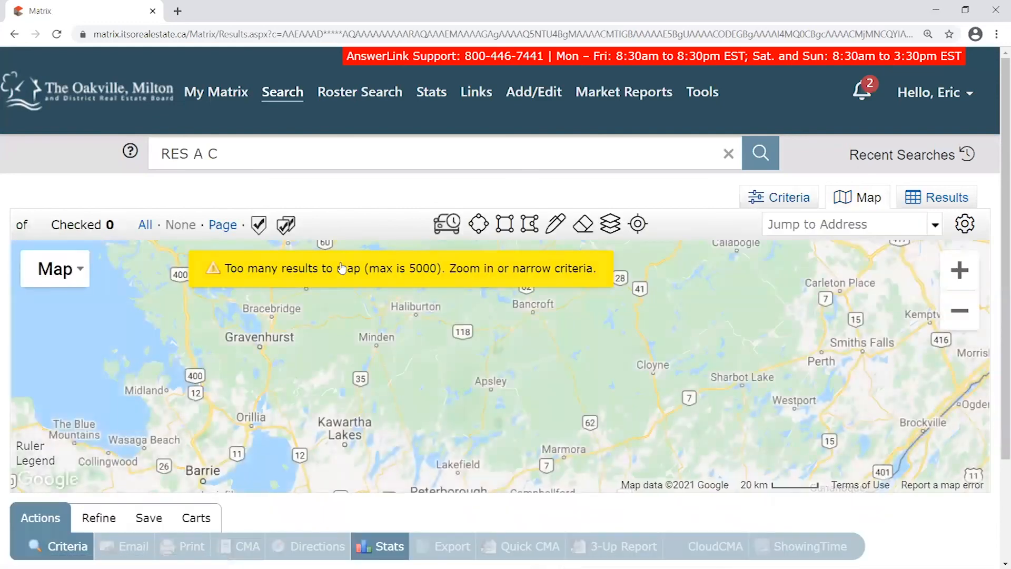
left_click_drag(447, 360, 663, 268)
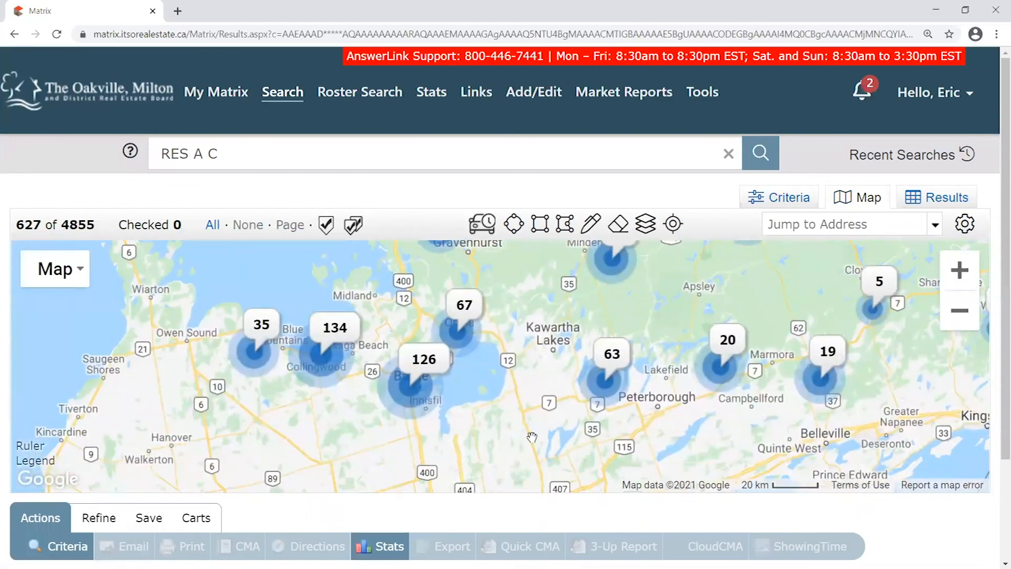
scroll(592, 368, "up", 1)
left_click_drag(529, 457, 592, 236)
left_click_drag(445, 441, 555, 290)
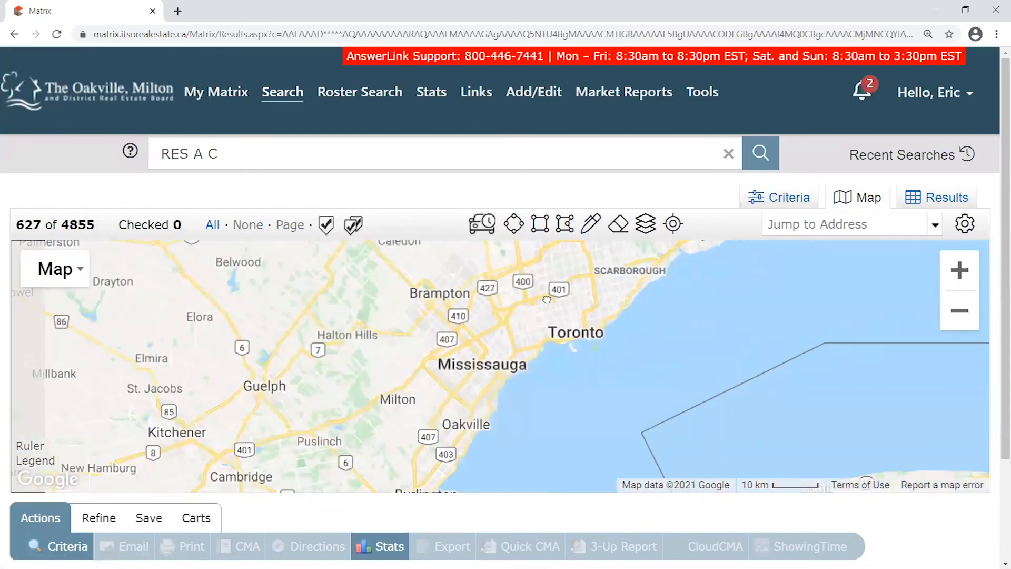
scroll(467, 407, "up", 1)
left_click_drag(519, 424, 606, 282)
scroll(521, 359, "up", 1)
scroll(586, 344, "up", 1)
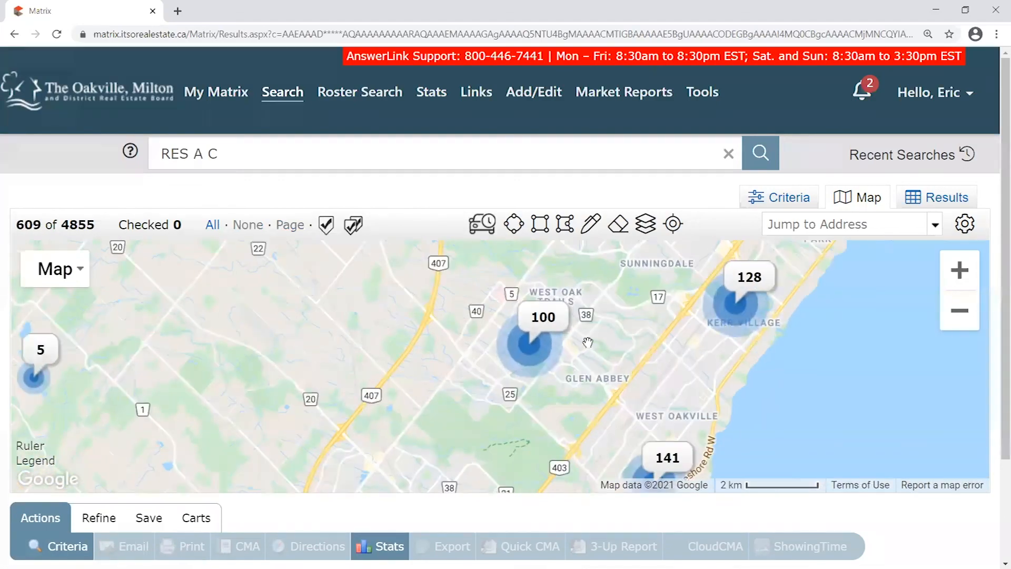
scroll(602, 367, "up", 1)
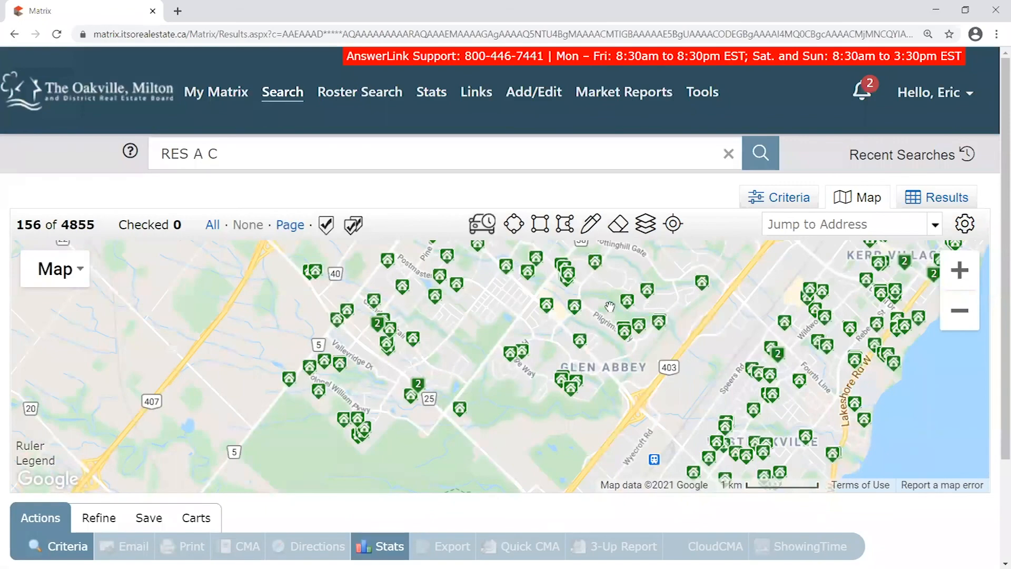
scroll(556, 313, "down", 1)
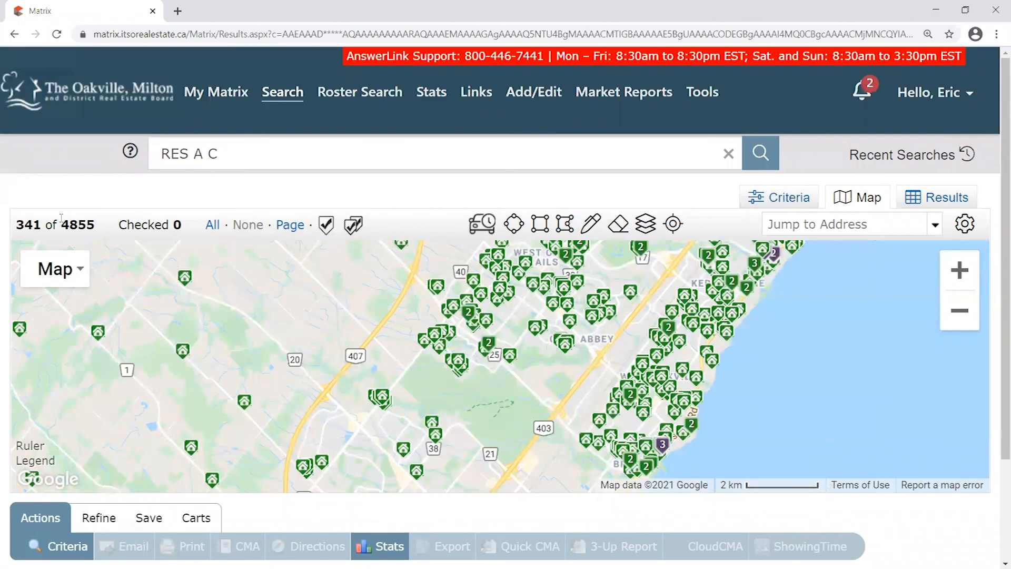
left_click_drag(106, 225, 24, 219)
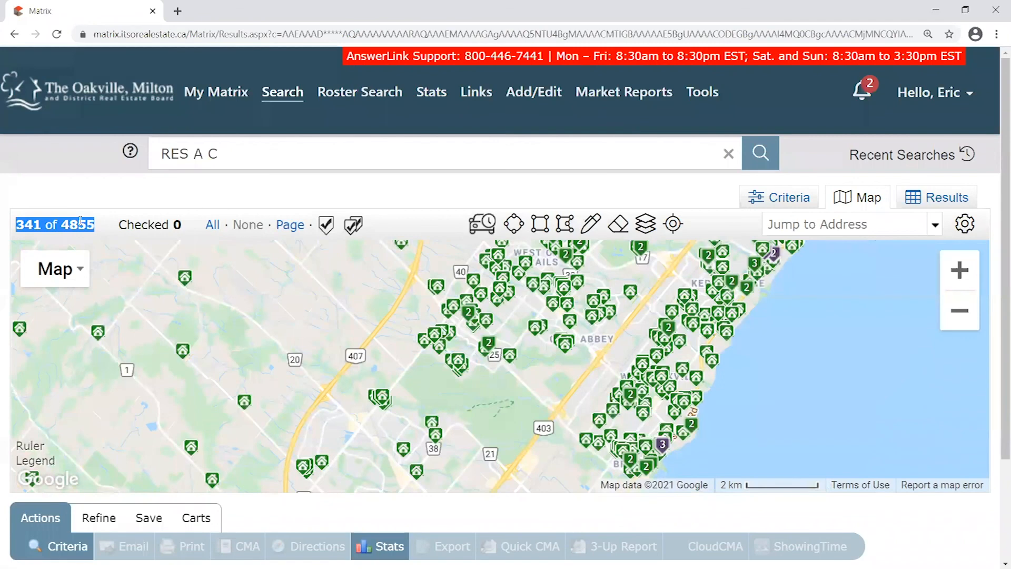
left_click(787, 204)
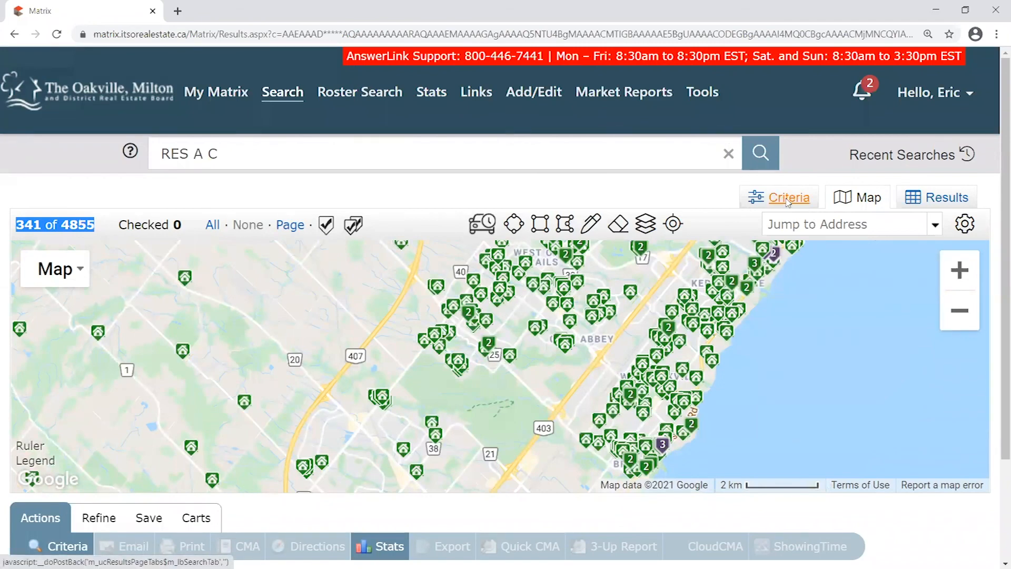
Enter 0 as the Listing Price, confirm 0 matches, and view the empty map
left_click(729, 262)
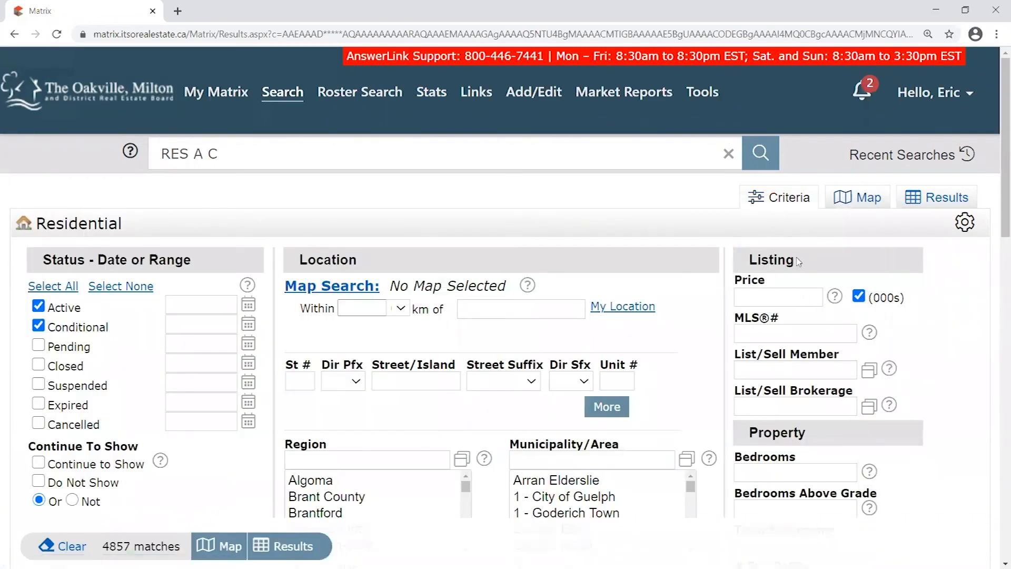
left_click(774, 296)
type("0")
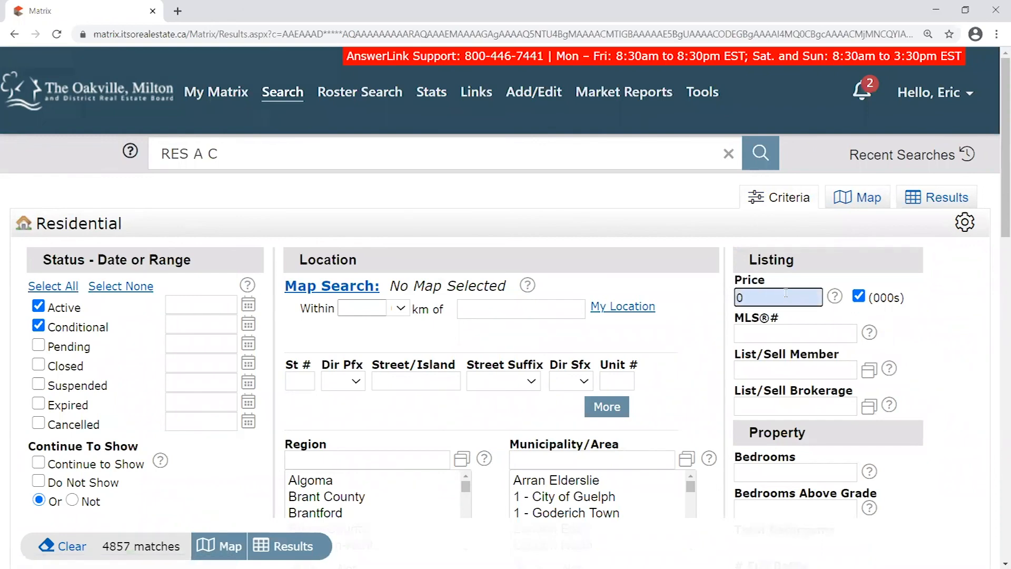
left_click_drag(743, 298, 706, 287)
left_click(114, 548)
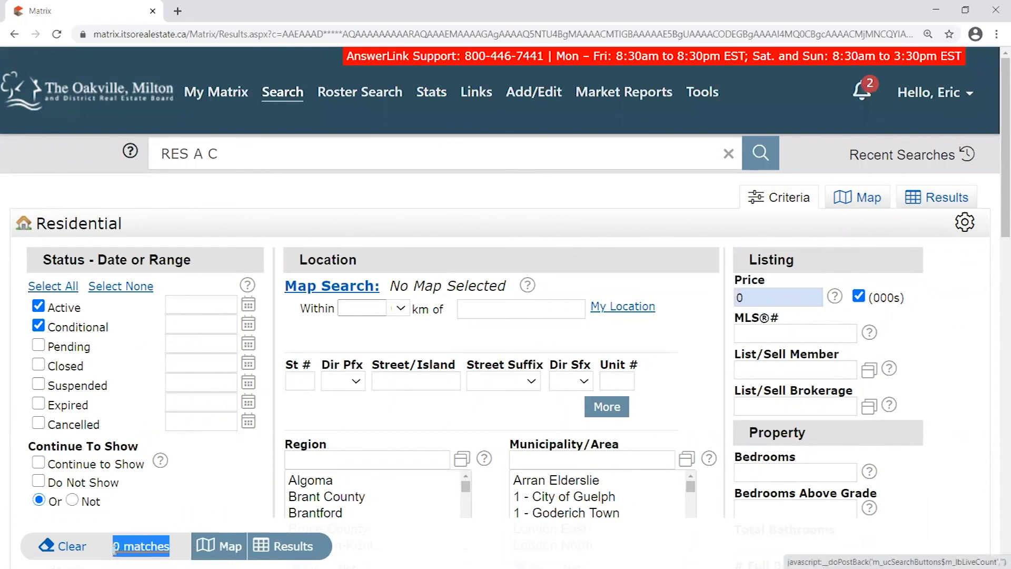
left_click_drag(115, 549, 175, 549)
left_click(177, 549)
left_click_drag(742, 298, 728, 307)
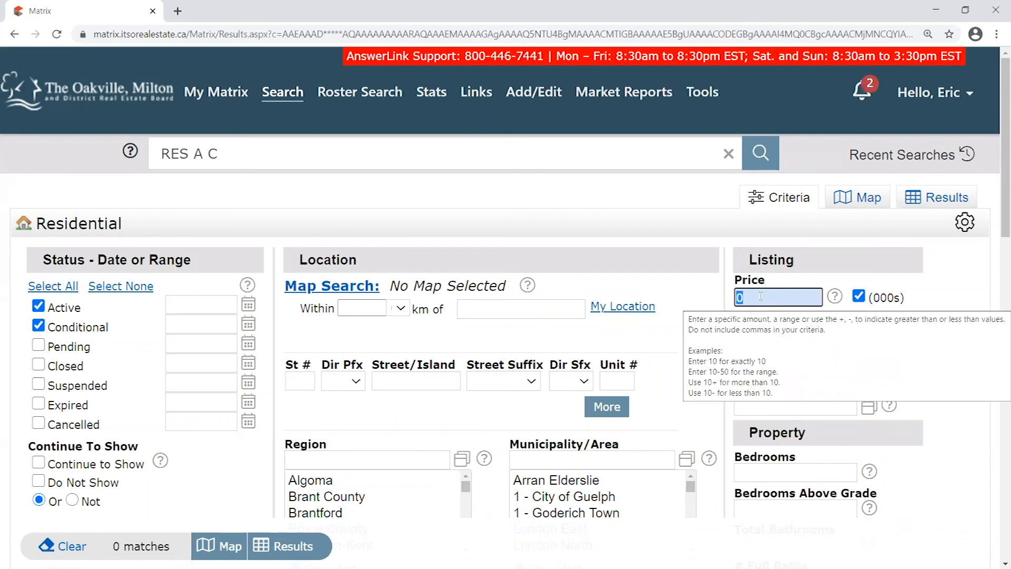
left_click(868, 201)
Pan and zoom the empty results map onto Oakville, with Glen Abbey and Kerr Village in view
scroll(604, 422, "down", 1)
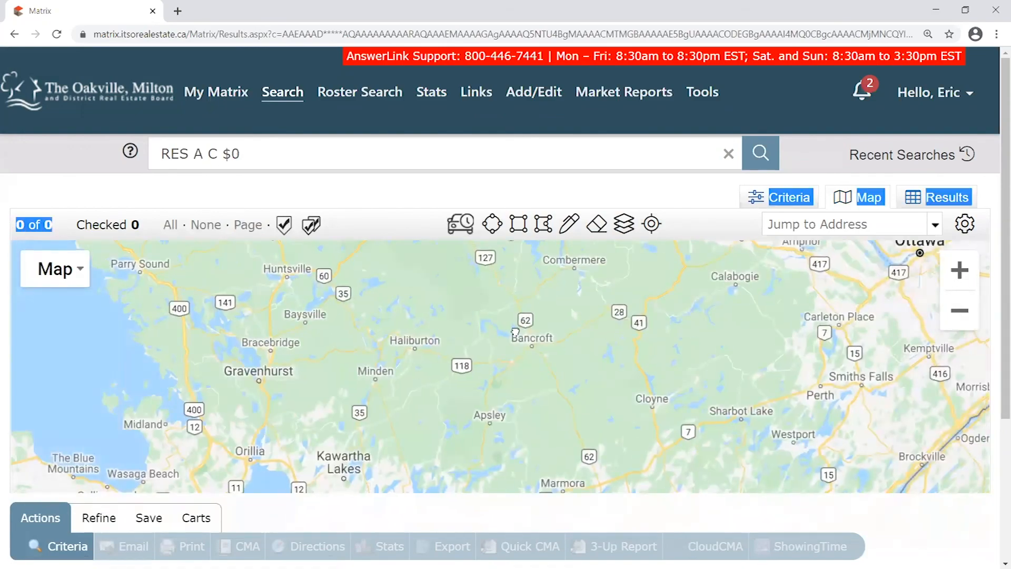
left_click_drag(515, 332, 598, 224)
left_click_drag(464, 368, 570, 227)
scroll(478, 391, "up", 2)
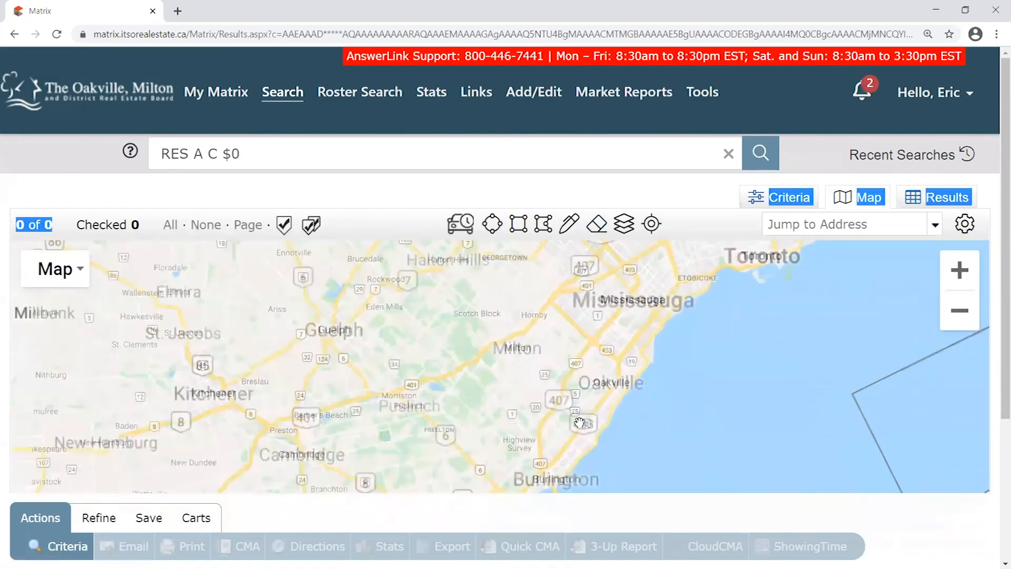
scroll(581, 415, "up", 1)
left_click_drag(606, 429, 472, 421)
scroll(591, 363, "down", 2)
scroll(591, 365, "up", 3)
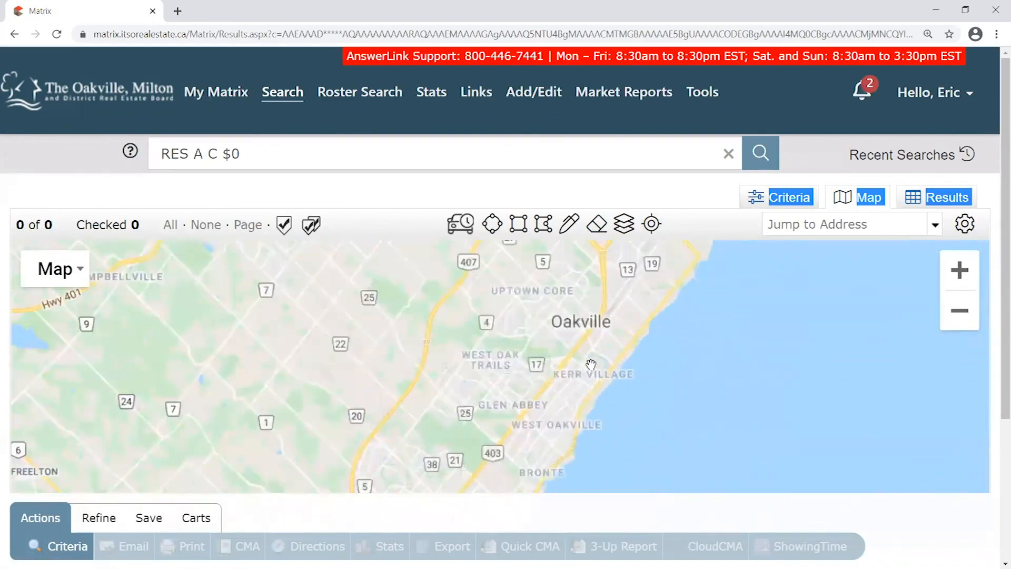
scroll(591, 363, "up", 1)
scroll(613, 375, "down", 1)
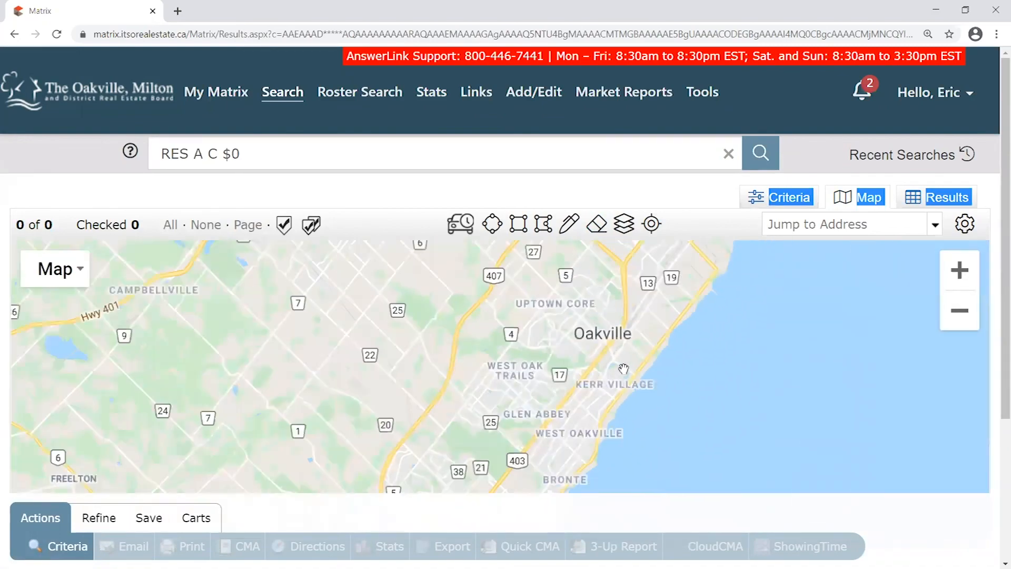
Clear the stray text selection, visit the search Criteria, and return to the Map view
left_click(729, 195)
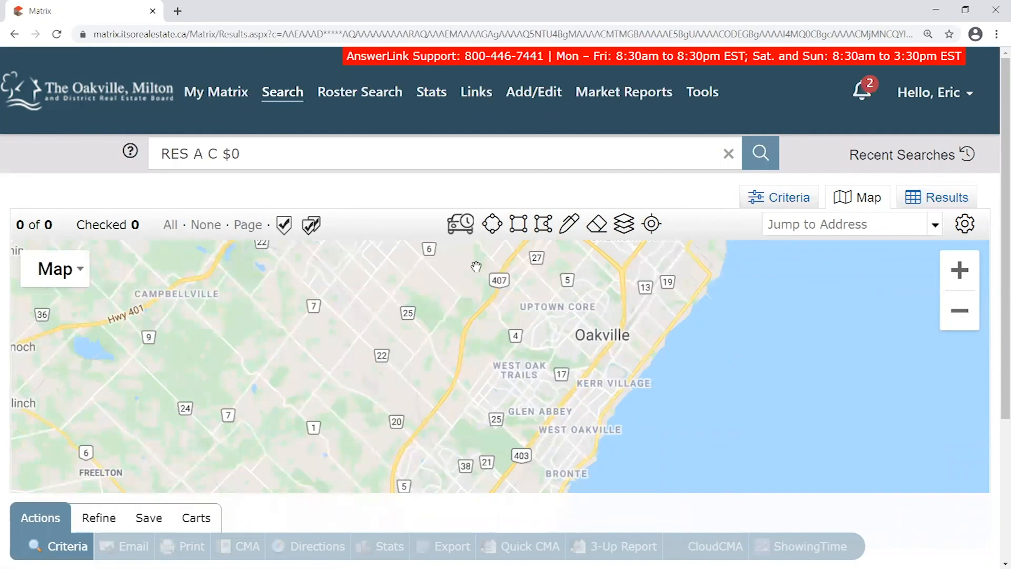
left_click(783, 200)
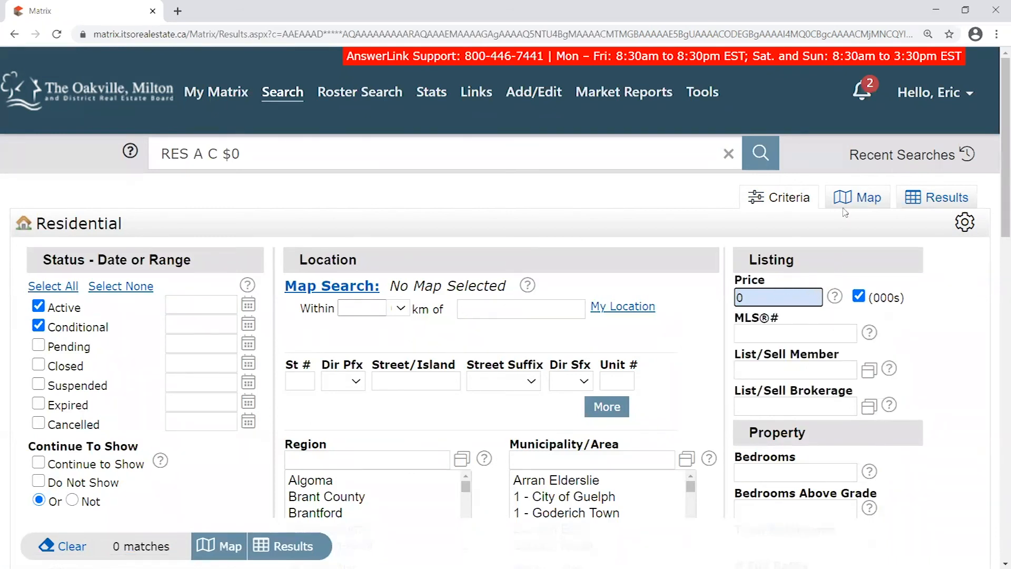
left_click(869, 202)
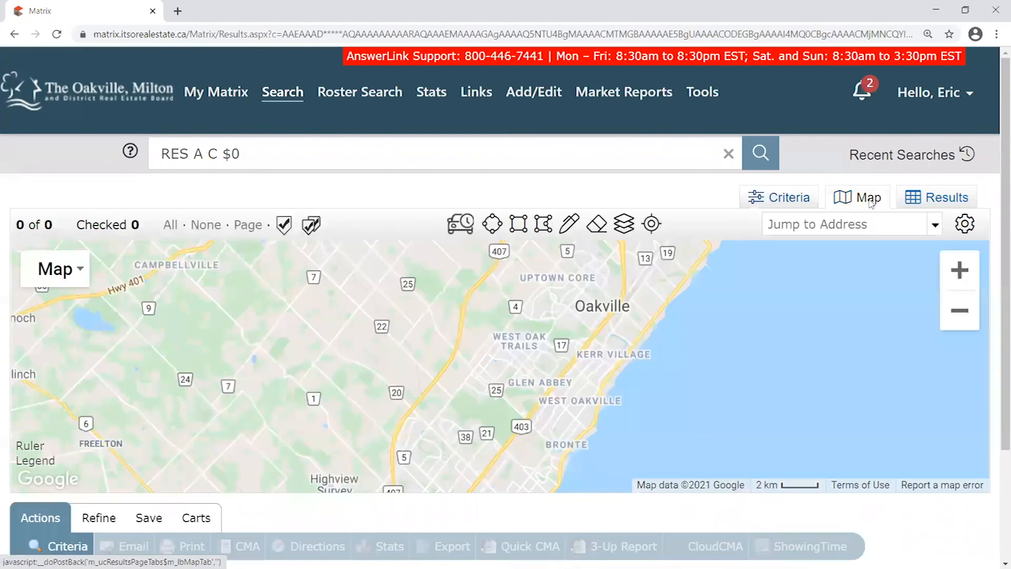
left_click_drag(72, 230, 16, 223)
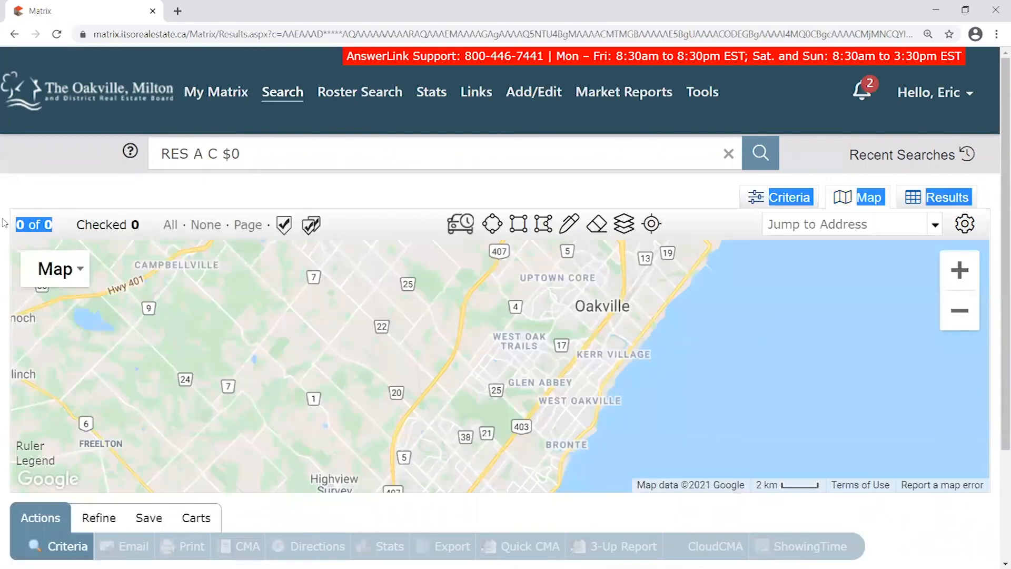
left_click_drag(626, 342, 643, 323)
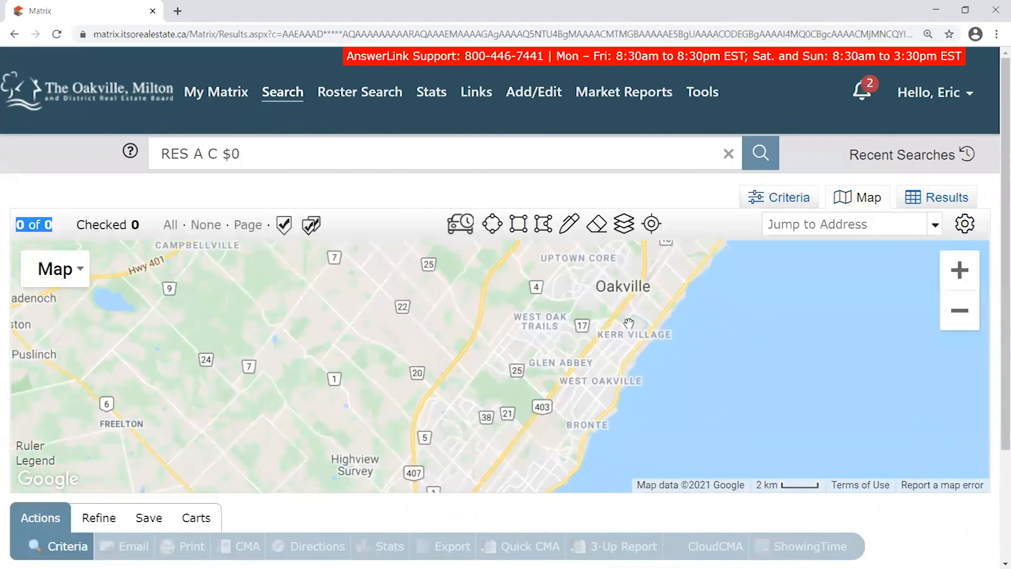
scroll(537, 358, "up", 1)
scroll(550, 376, "down", 1)
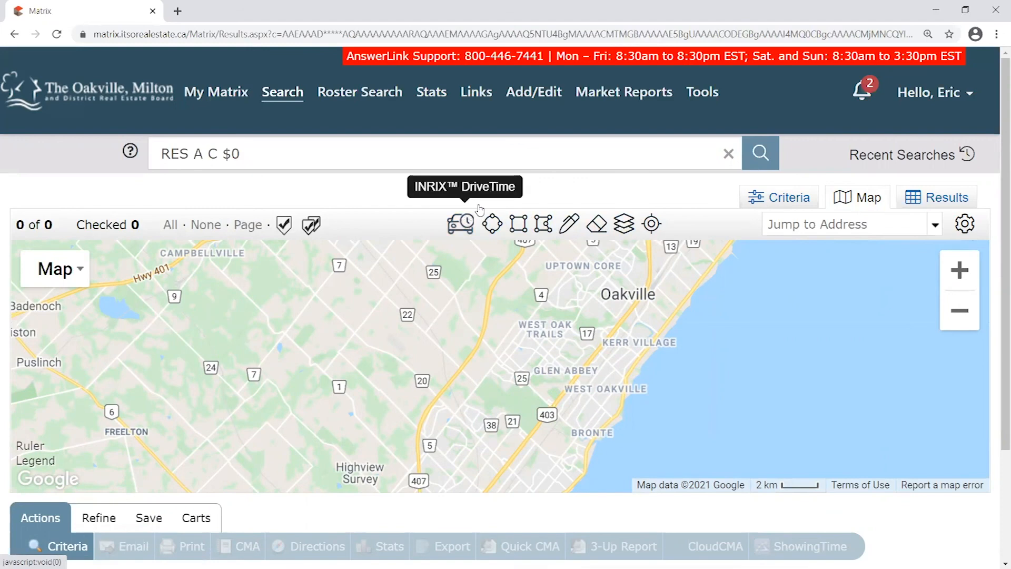
left_click_drag(860, 344, 824, 371)
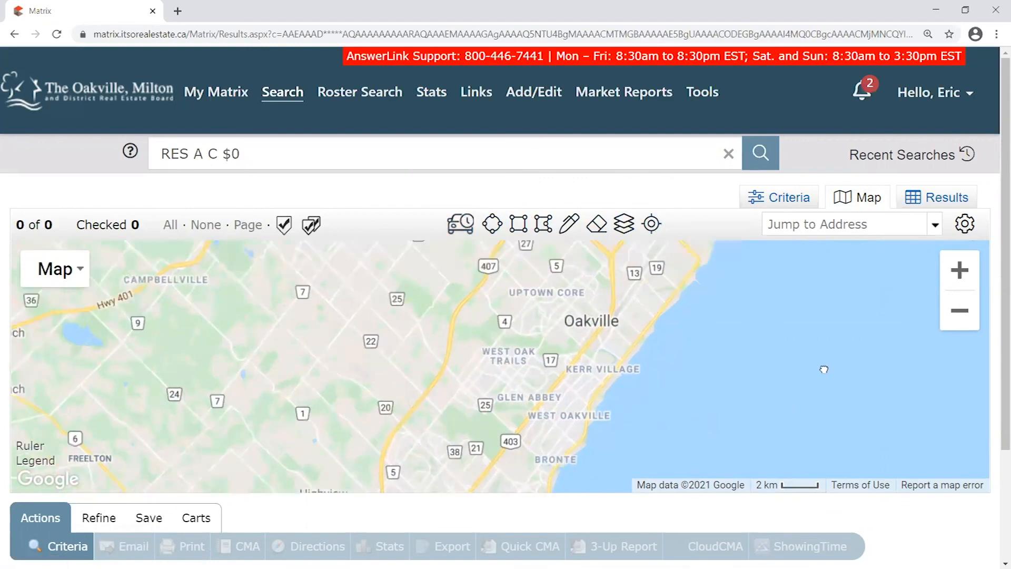
left_click_drag(727, 427, 758, 355)
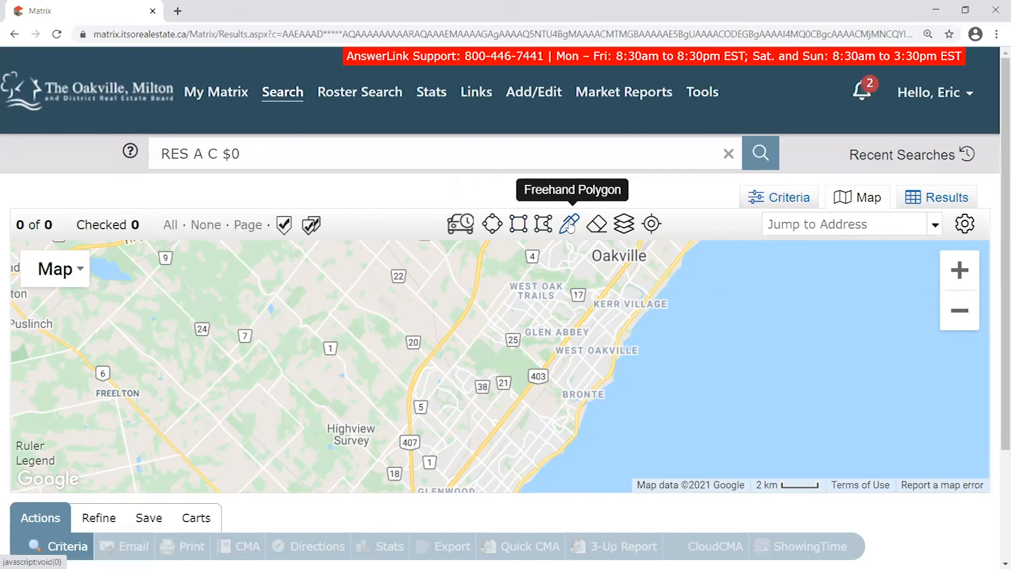
left_click(651, 223)
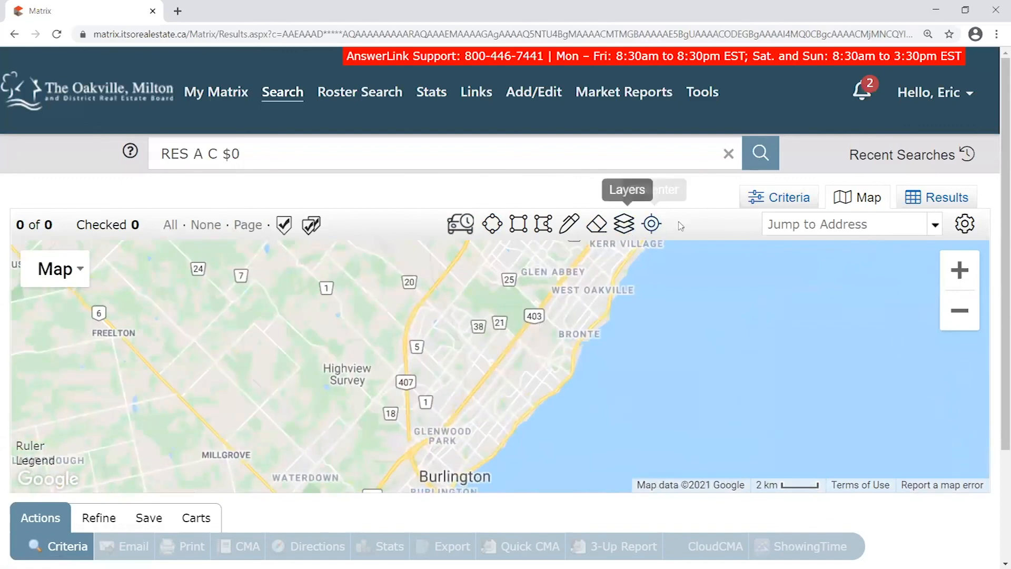
left_click_drag(646, 297, 622, 330)
scroll(623, 332, "down", 1)
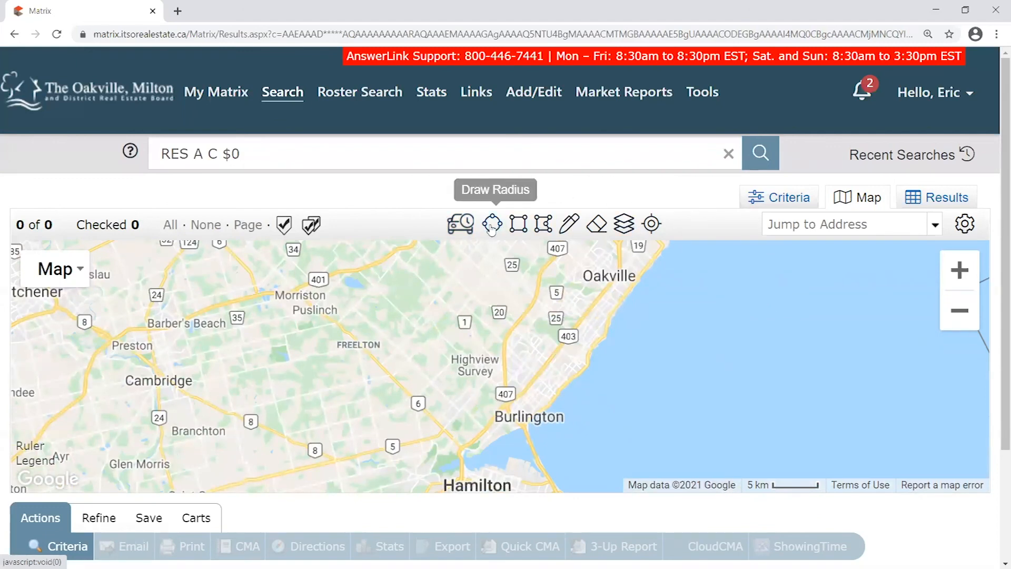
left_click_drag(596, 281, 564, 312)
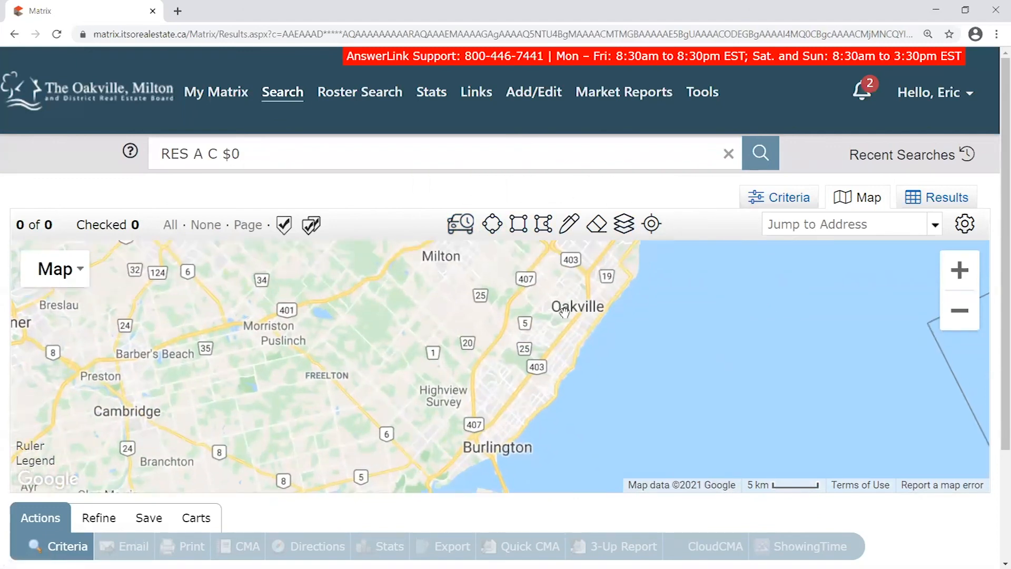
scroll(565, 362, "up", 1)
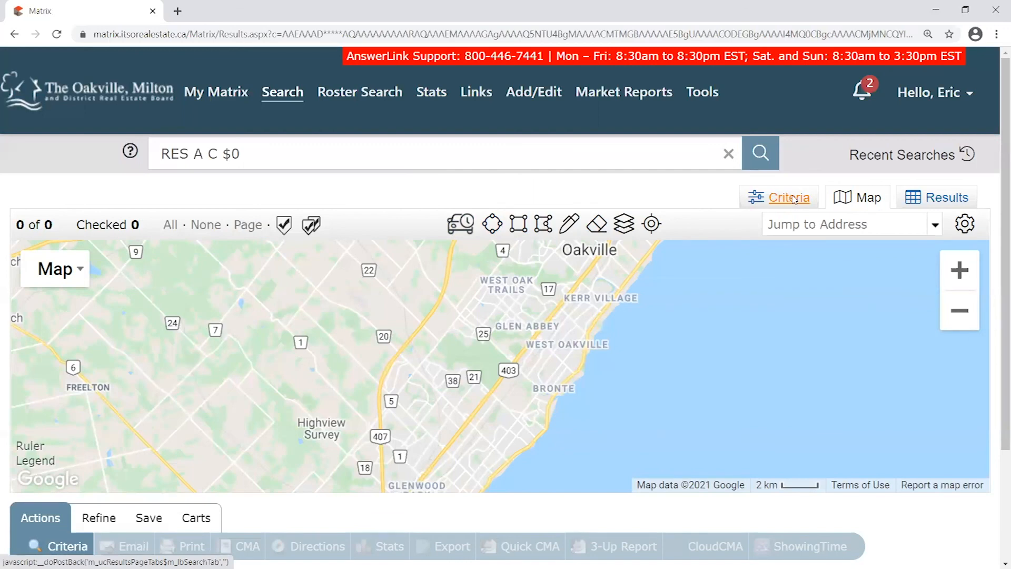
Draw a 4.52 km radius circle west of Oakville and re-centre it on the map
left_click(492, 224)
left_click_drag(262, 333, 343, 323)
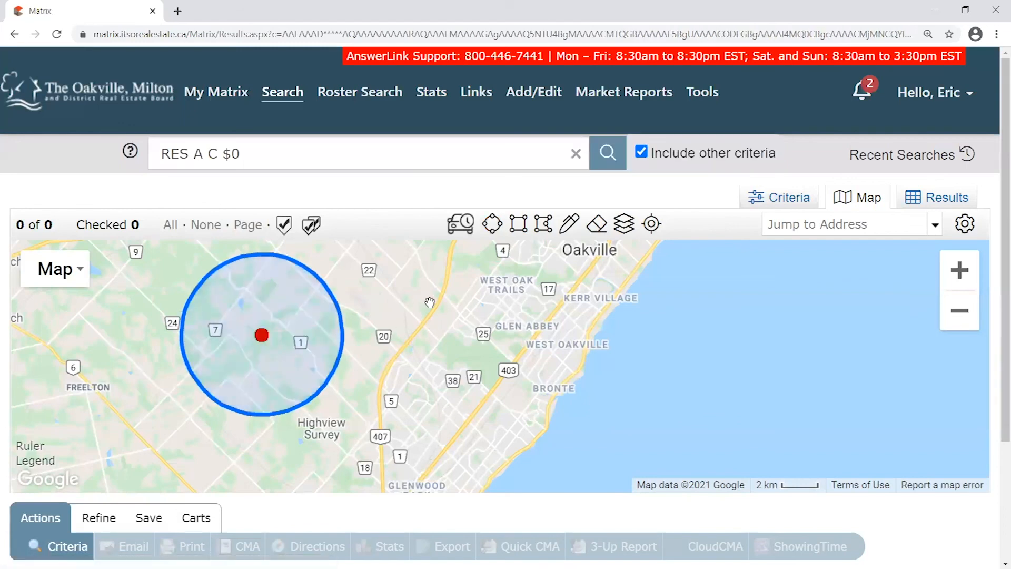
left_click(260, 340)
left_click(367, 307)
left_click_drag(393, 411, 407, 363)
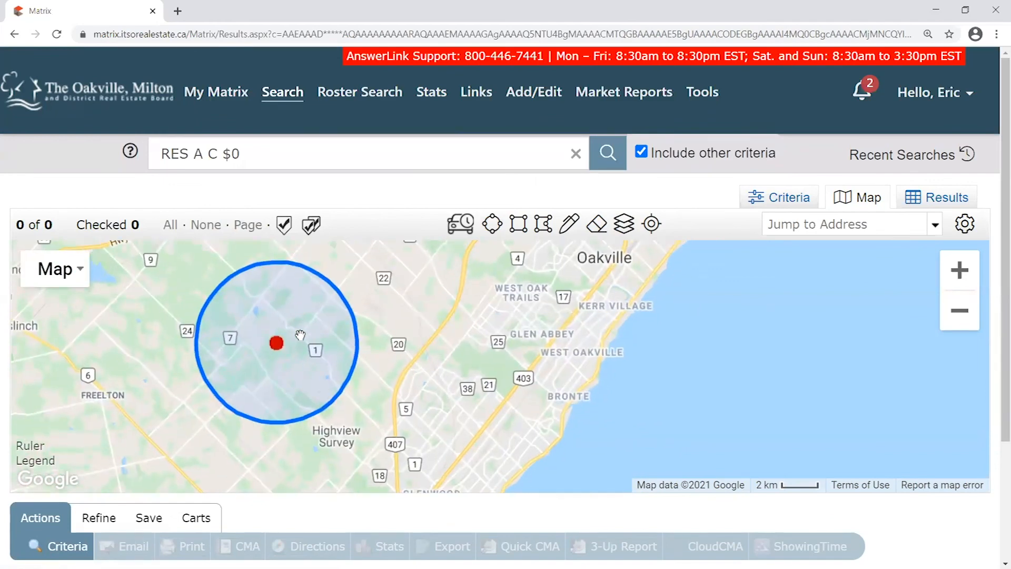
left_click(277, 345)
left_click(382, 309)
left_click_drag(396, 386, 406, 346)
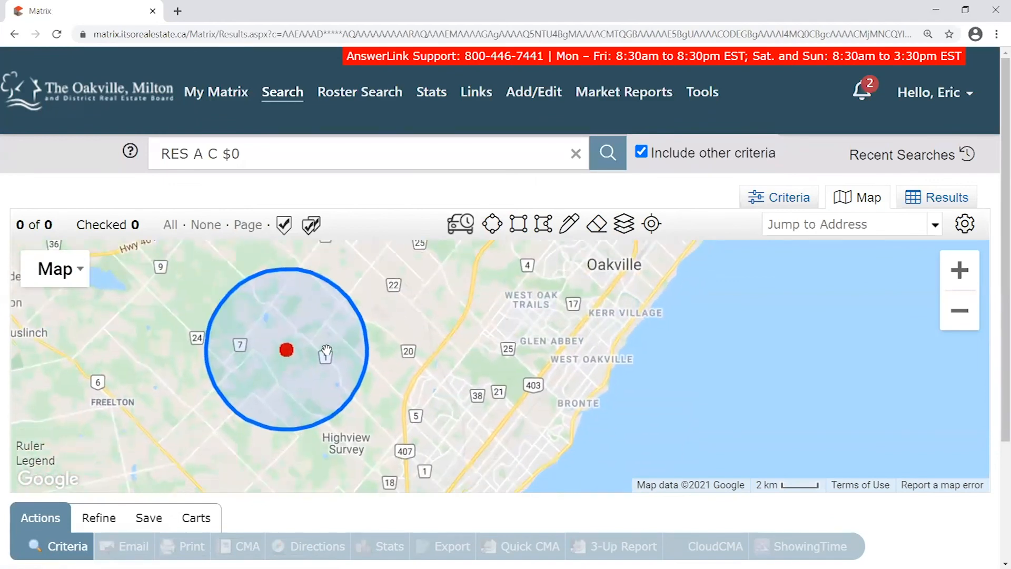
Set the circle to exclude its area from the search, then switch it back to include
left_click(289, 350)
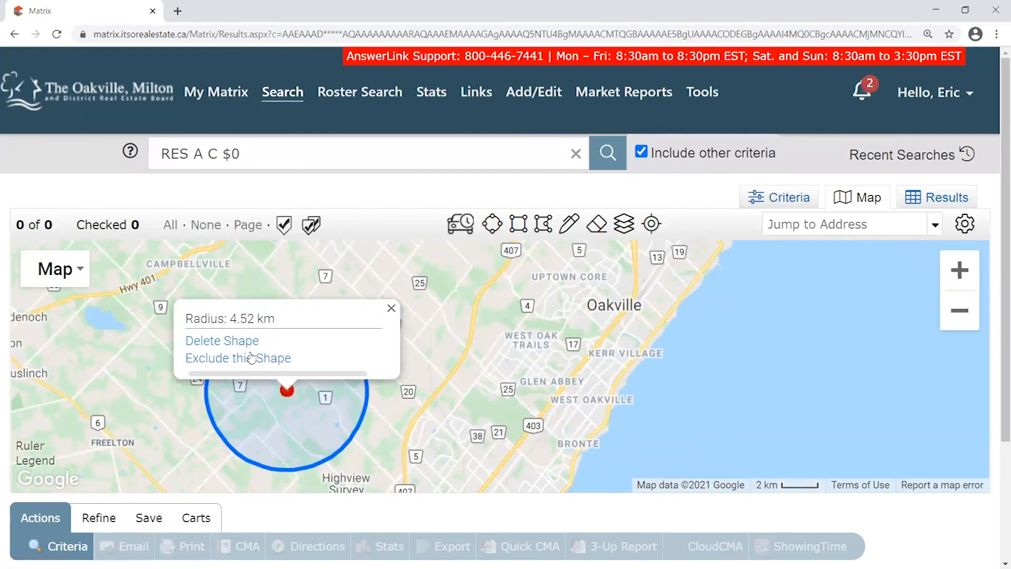
left_click(243, 358)
left_click(392, 308)
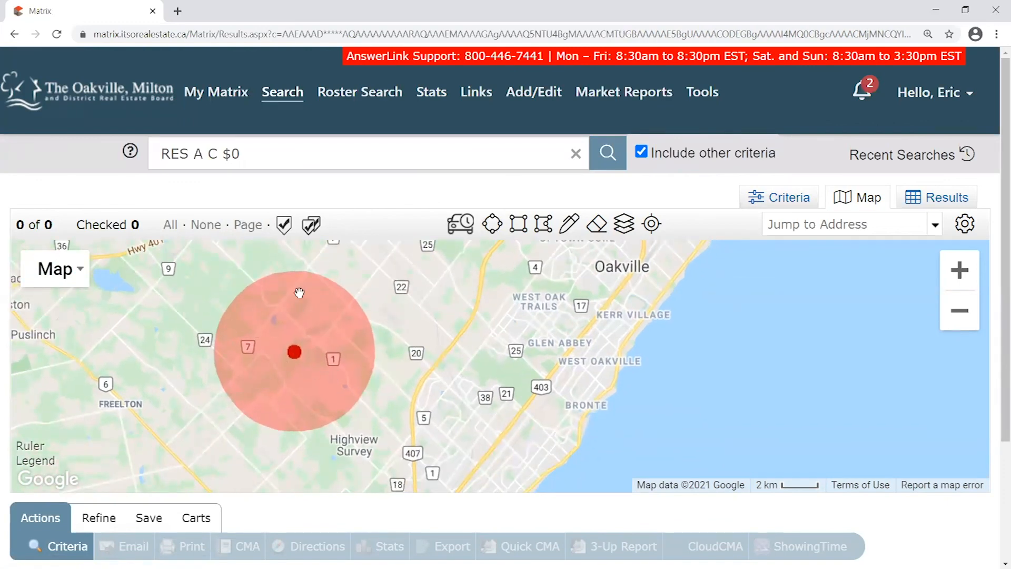
left_click(299, 293)
left_click(244, 357)
left_click(401, 305)
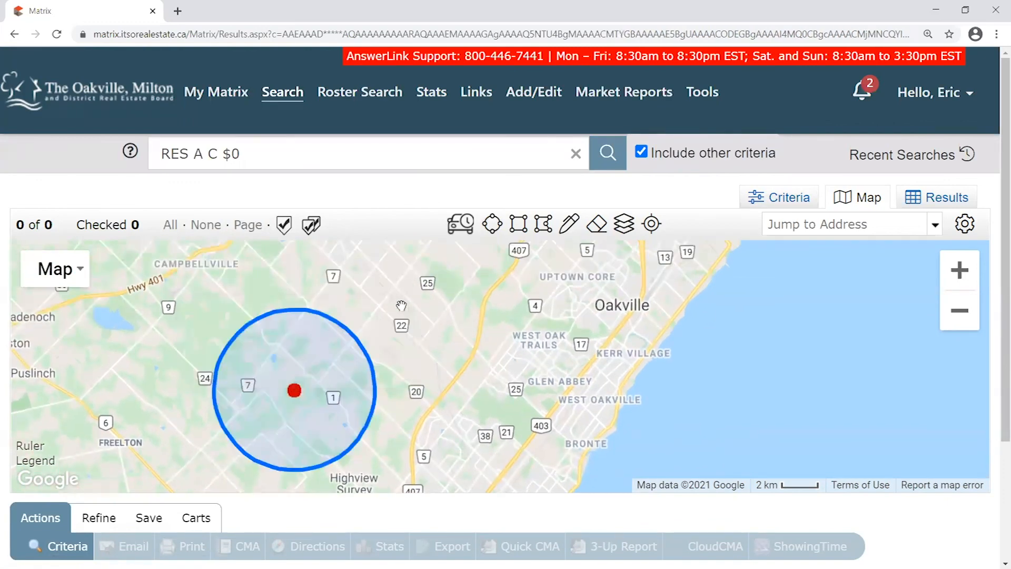
left_click(309, 324)
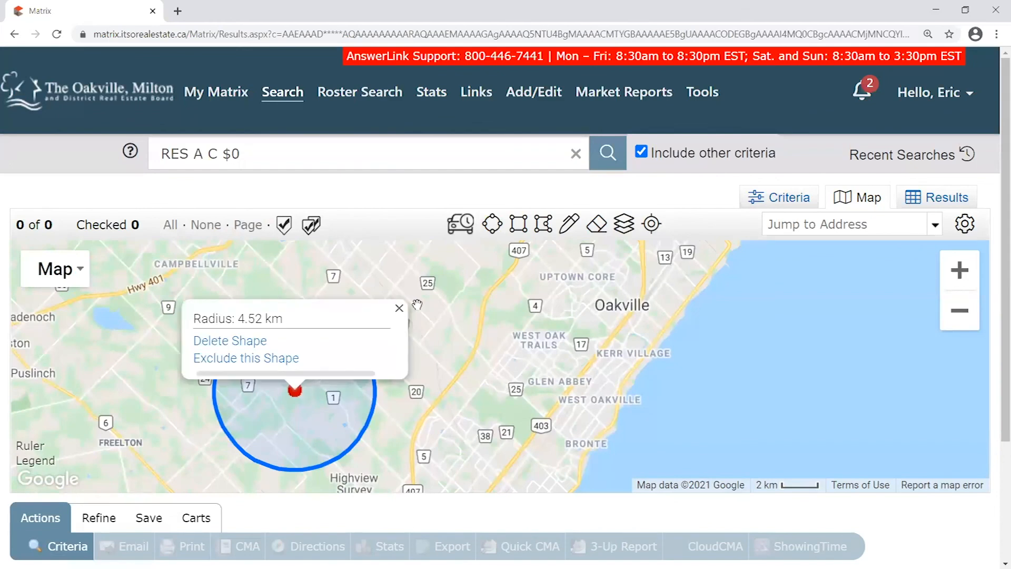
left_click(399, 308)
Draw a rectangle search area covering Oakville and its lakeshore
left_click_drag(54, 224, 18, 217)
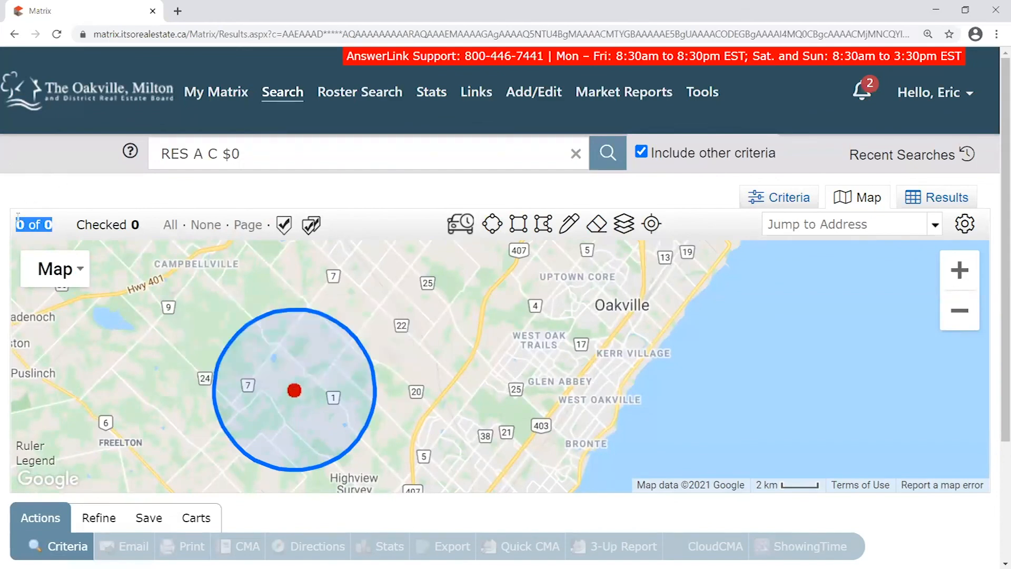
left_click(295, 318)
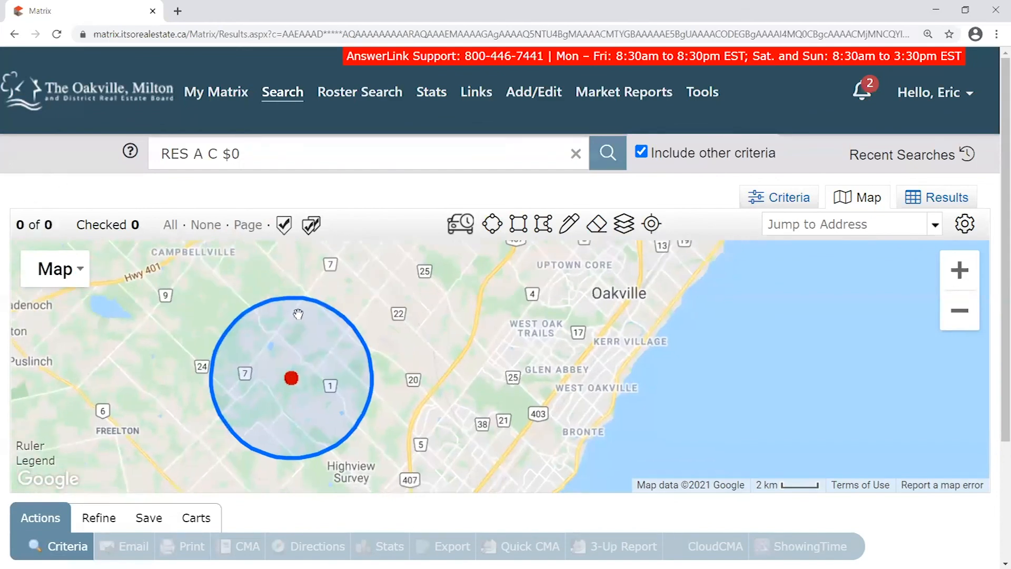
left_click(389, 308)
left_click_drag(390, 311, 343, 285)
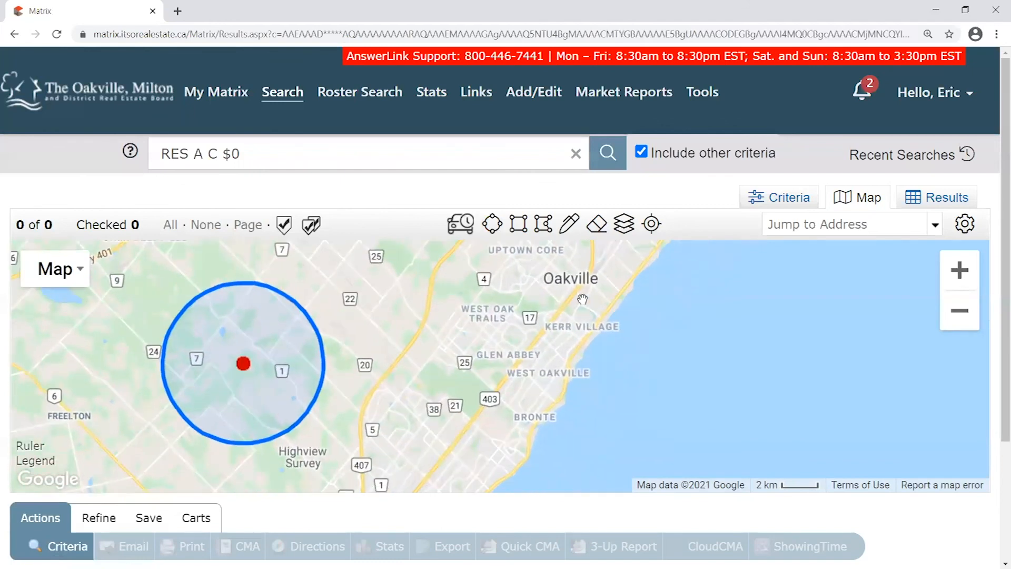
left_click(519, 224)
left_click_drag(468, 274, 702, 451)
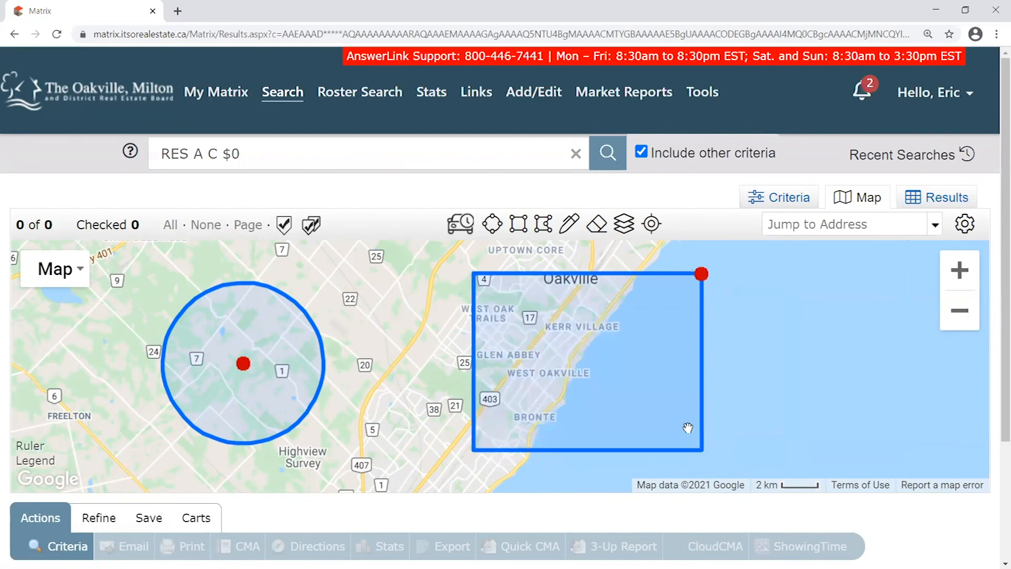
Draw a five-corner polygon search area between the circle and the rectangle
mouse_move(778, 337)
left_mouse_down()
mouse_move(757, 347)
mouse_move(784, 321)
left_mouse_up()
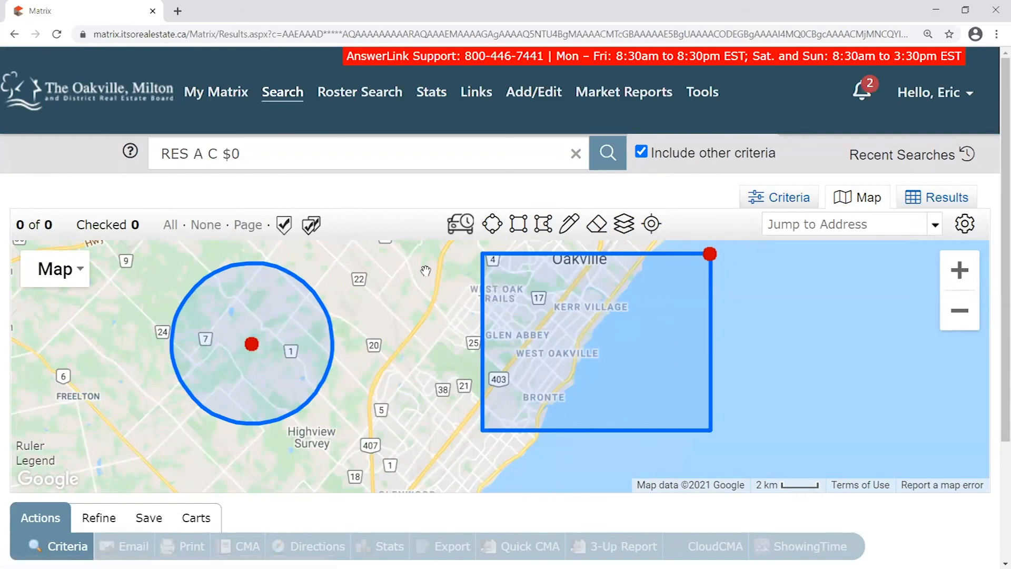
left_click(543, 234)
left_click(406, 258)
left_click(376, 296)
left_click(430, 350)
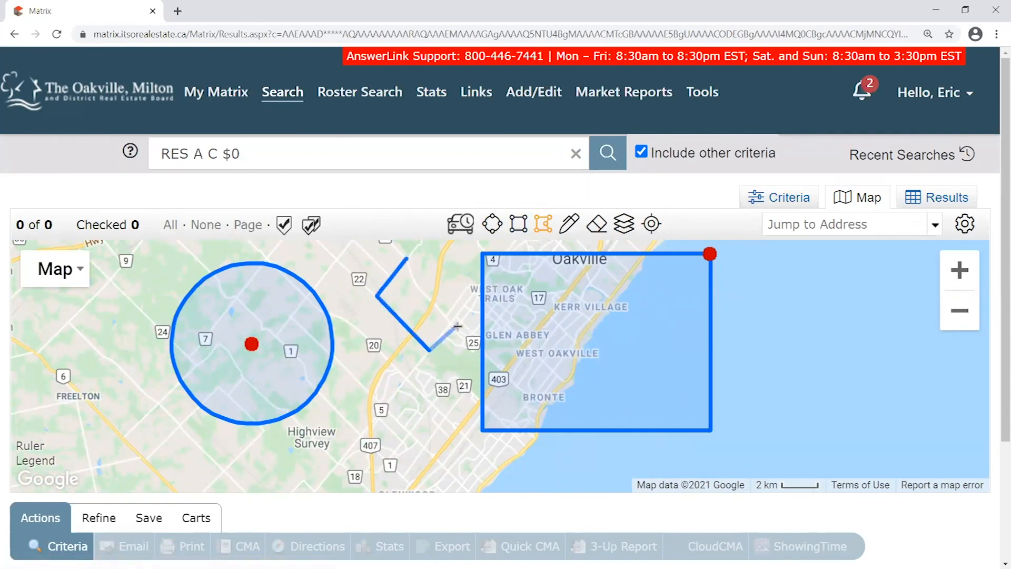
left_click(452, 319)
left_click(415, 288)
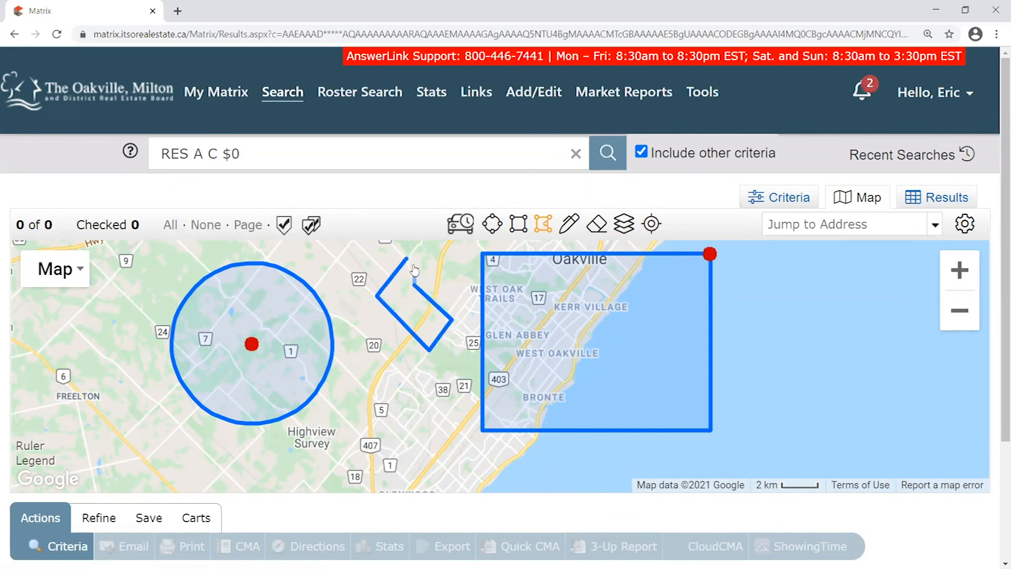
left_click(407, 259)
Pan and zoom the map in on Milton's streets
left_click_drag(442, 409, 451, 339)
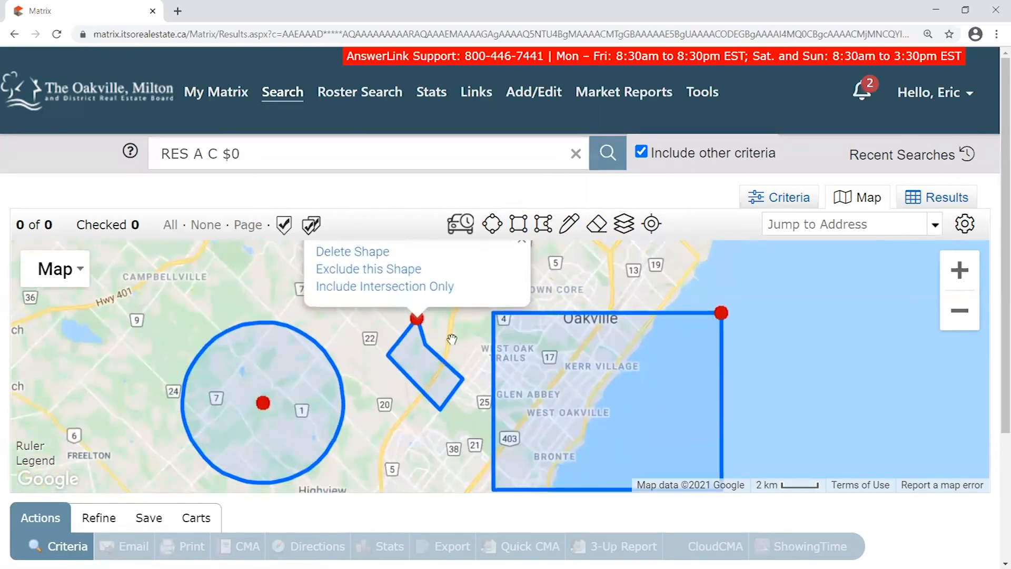
mouse_move(416, 320)
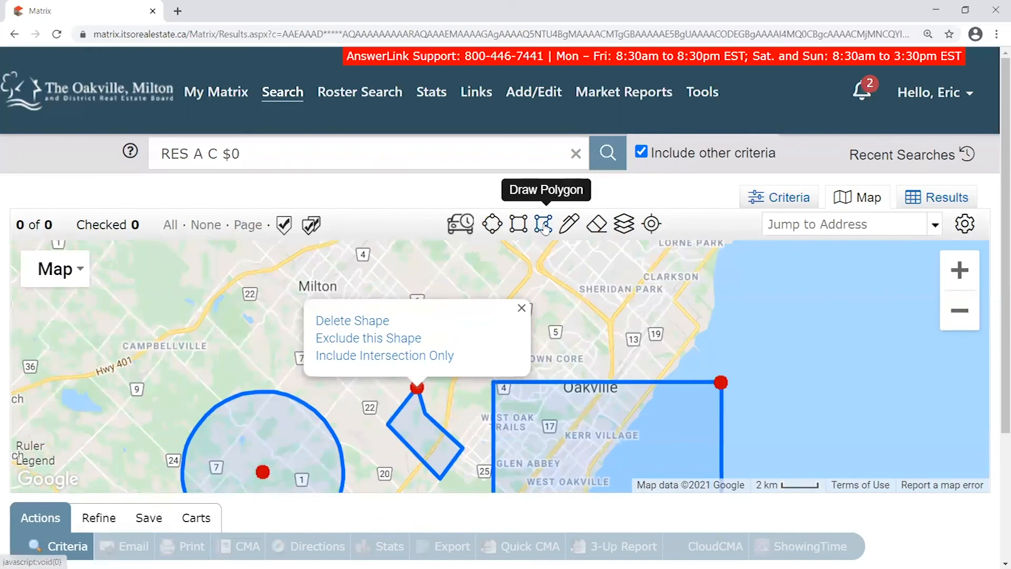
left_click_drag(411, 333, 460, 335)
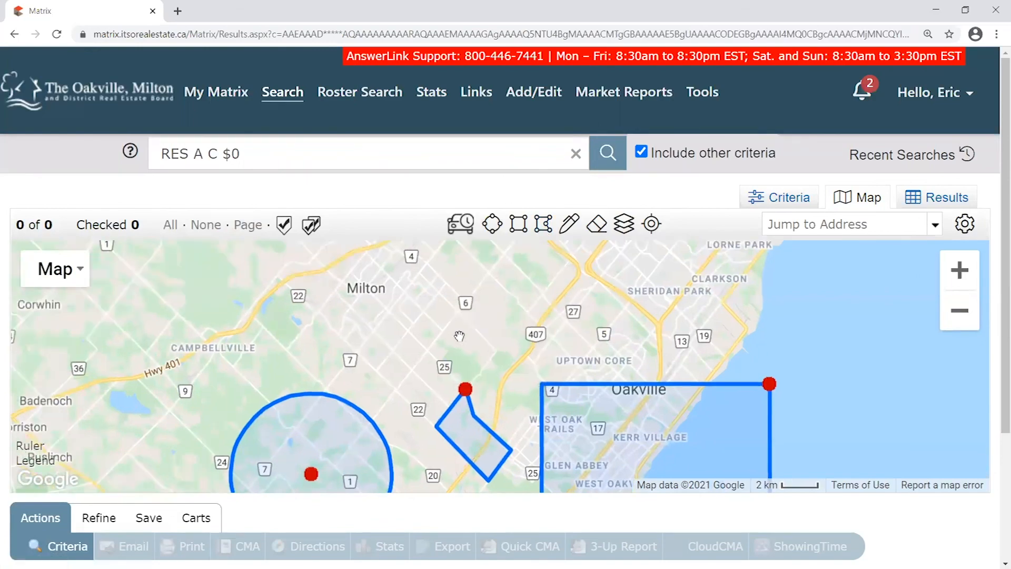
scroll(390, 268, "up", 1)
left_click_drag(435, 297, 460, 298)
scroll(428, 318, "up", 1)
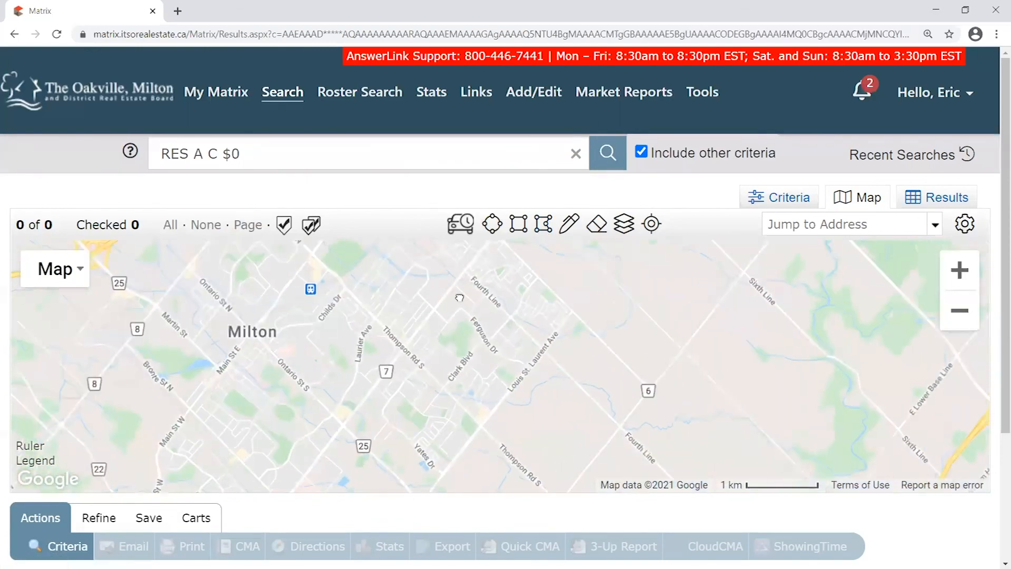
Trace a small freehand search area around a Milton neighbourhood near Thompson Rd S
left_click(571, 226)
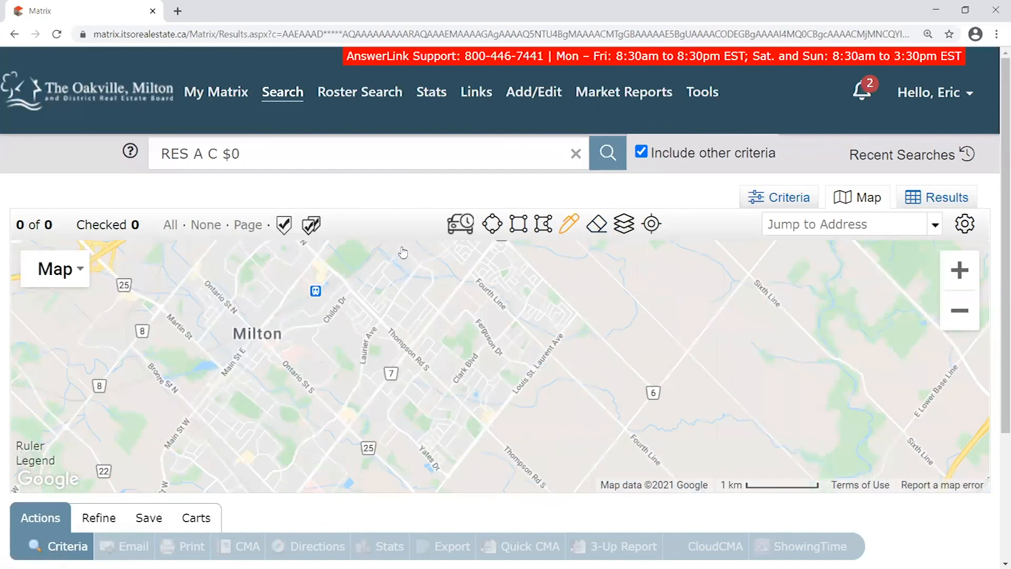
mouse_move(397, 263)
left_mouse_down()
mouse_move(358, 296)
mouse_move(393, 341)
mouse_move(419, 315)
mouse_move(416, 269)
mouse_move(401, 248)
left_mouse_up()
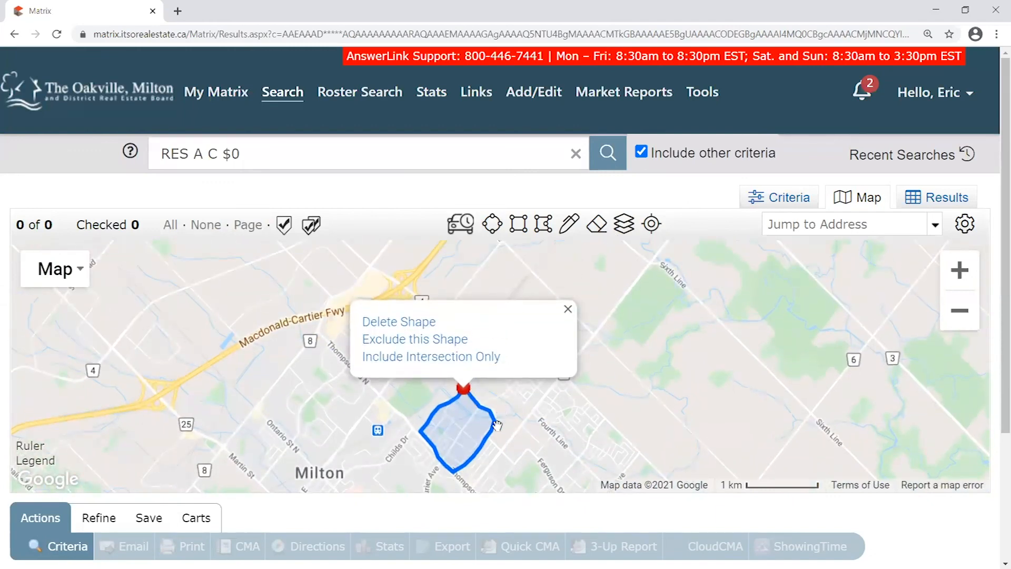
Delete the small freehand shape over Milton
left_click_drag(529, 350, 536, 295)
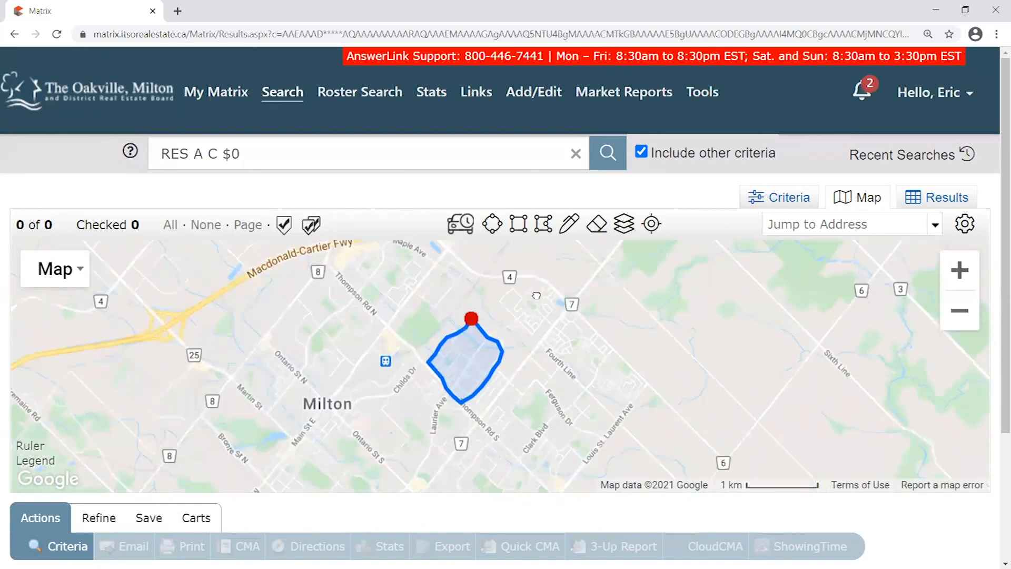
scroll(594, 376, "down", 1)
scroll(593, 376, "down", 1)
left_click_drag(593, 376, 524, 332)
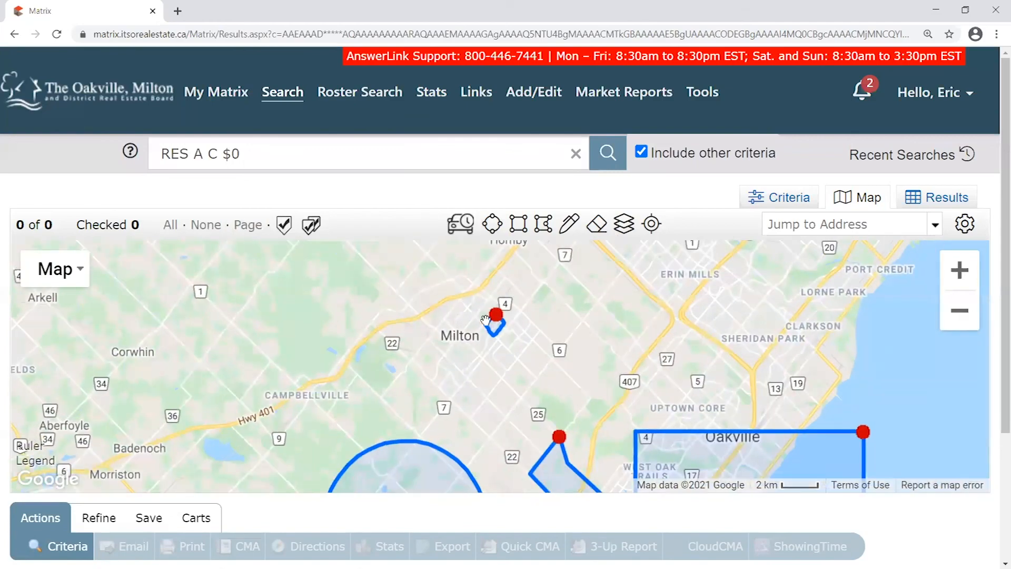
left_click(495, 315)
left_click(462, 321)
Delete the Oakville rectangle and the hand-drawn polygon
left_click_drag(617, 481, 615, 381)
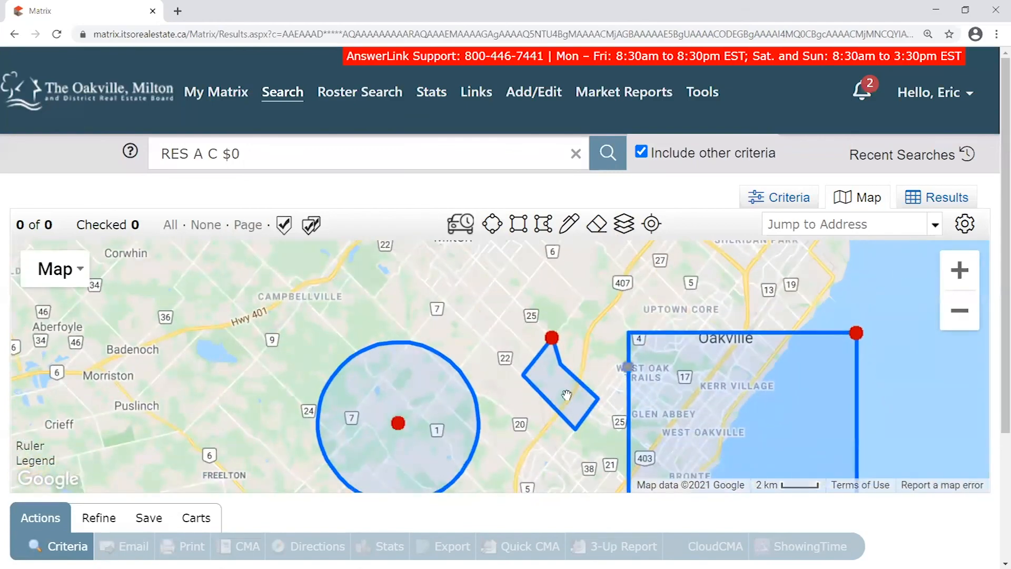
left_click_drag(597, 457, 512, 424)
left_click(761, 295)
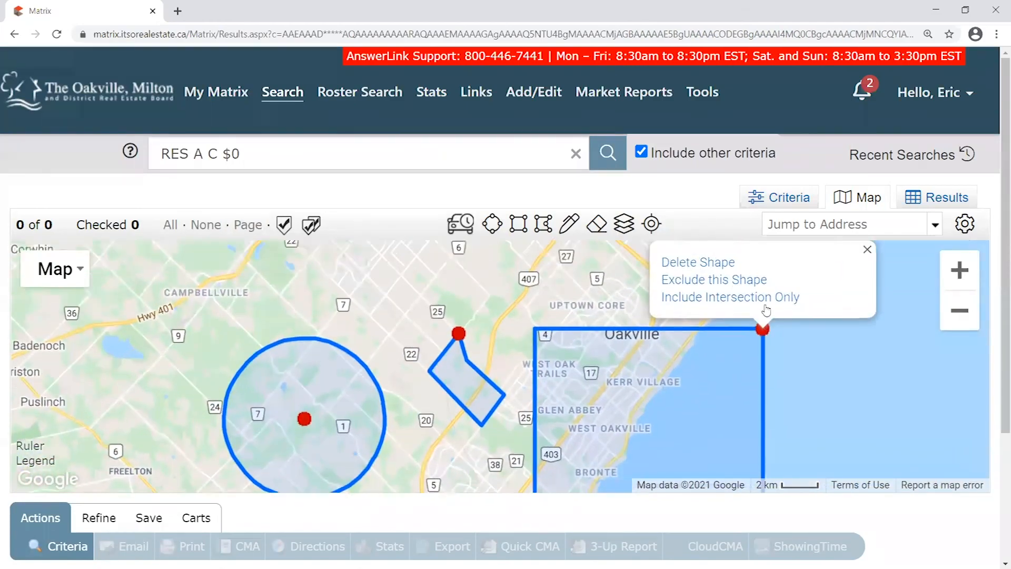
left_click(680, 318)
left_click(458, 393)
left_click(395, 323)
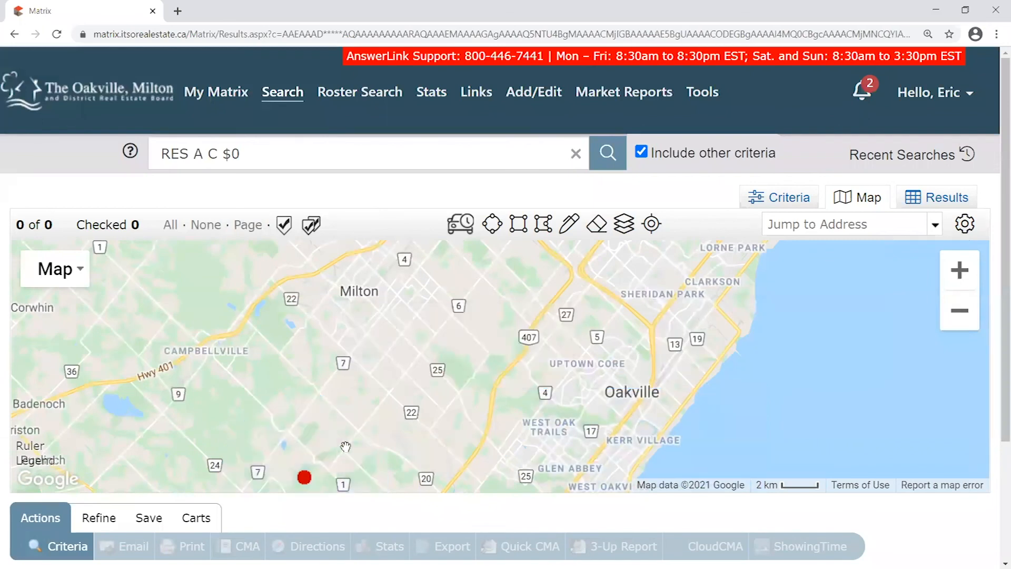
Clear all remaining shapes, including the circle, and re-centre the map on Oakville
left_click(305, 476)
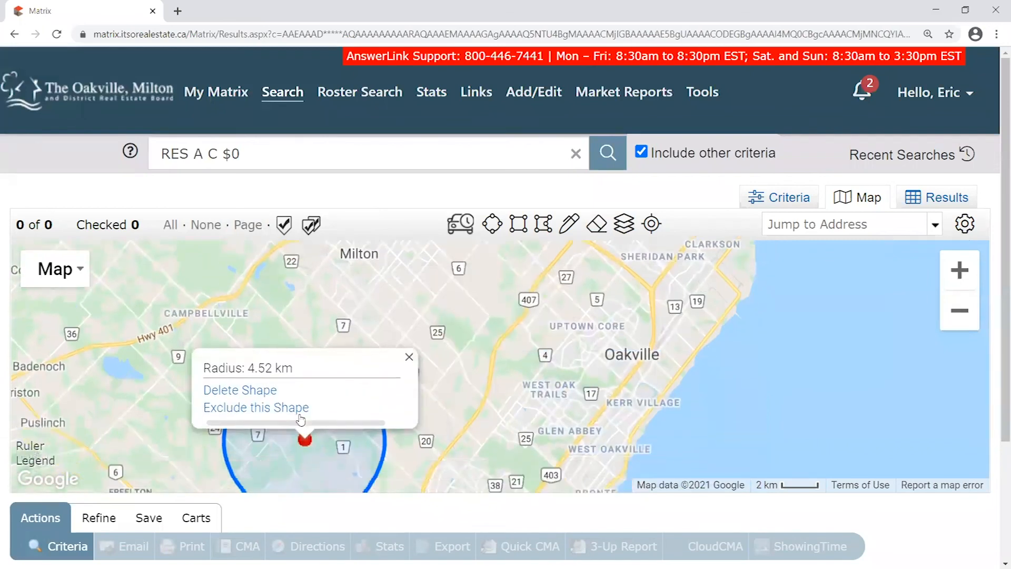
left_click(601, 225)
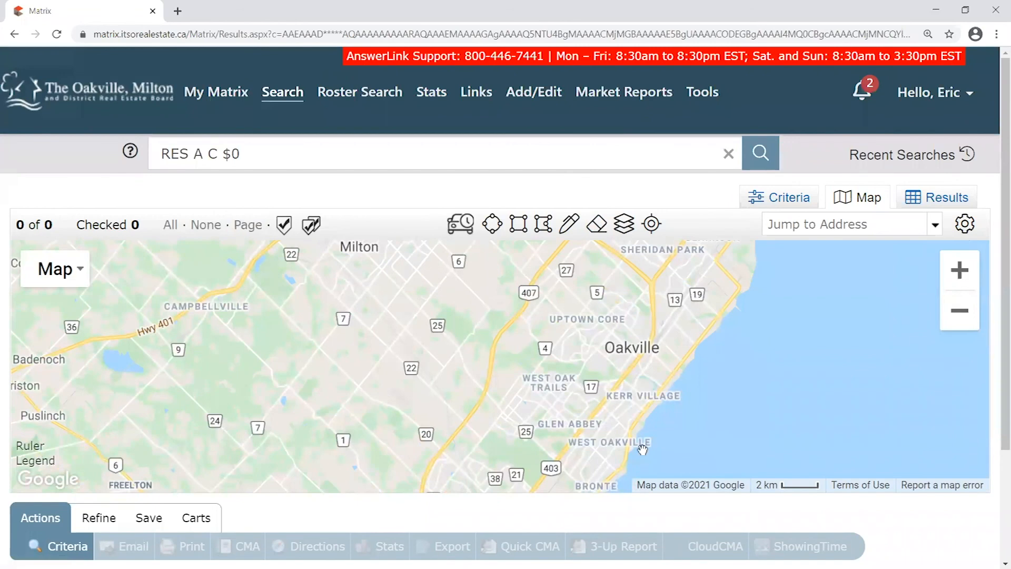
left_click_drag(630, 431, 610, 420)
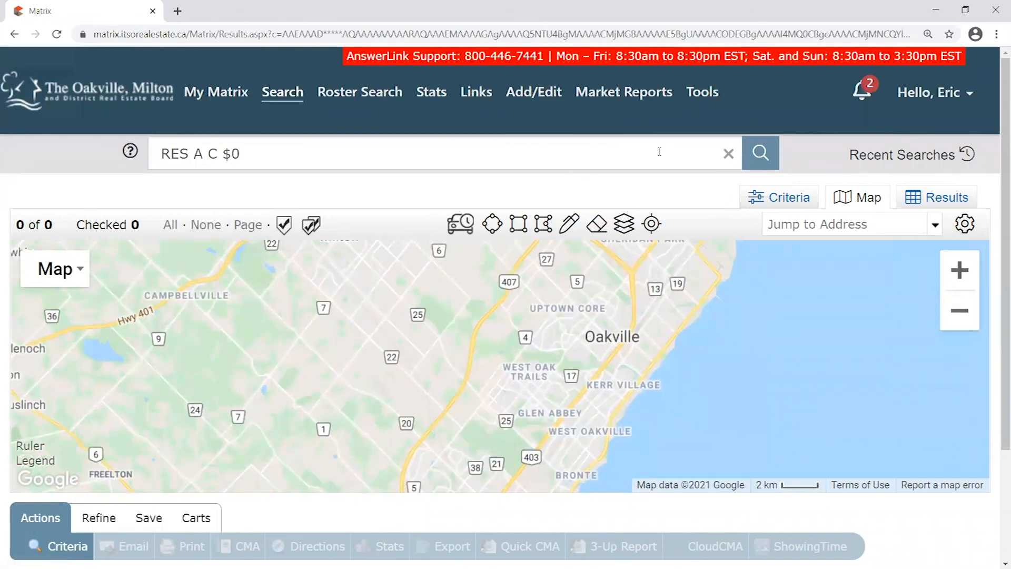
Turn on the Neighborhood boundary layer so purple boundary lines show on the map
left_click(630, 230)
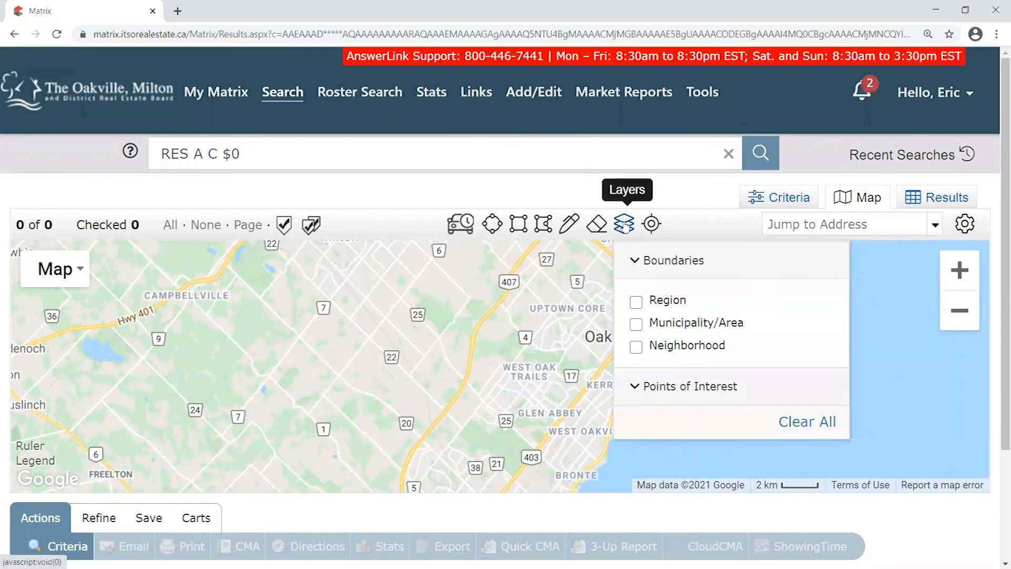
left_click(626, 225)
left_click(625, 225)
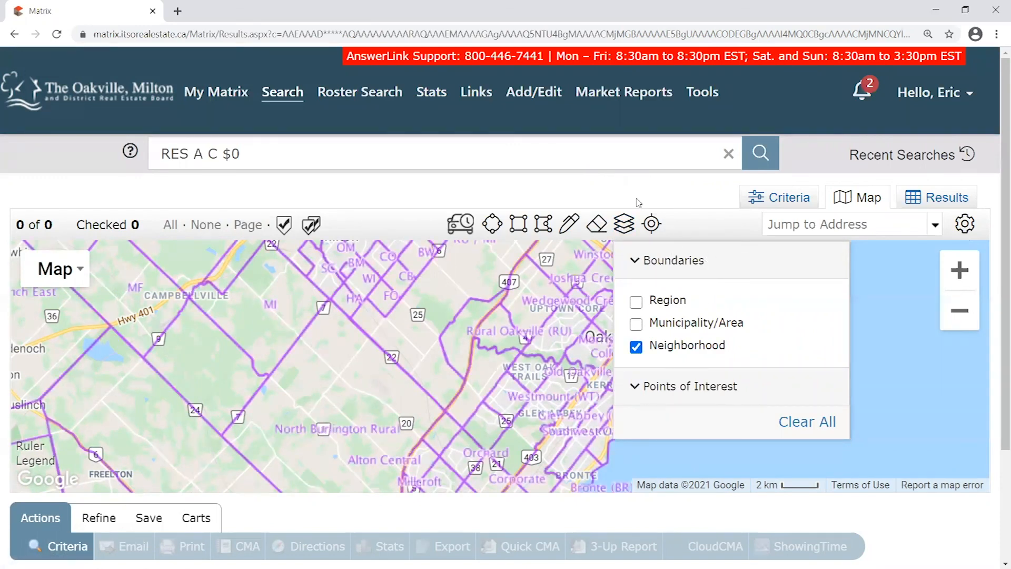
left_click(624, 223)
Pan and zoom around Oakville through Glen Abbey, Bronte Creek and West Oak Trails
left_click_drag(736, 399, 799, 374)
scroll(791, 389, "up", 1)
scroll(620, 375, "up", 1)
left_click_drag(620, 375, 580, 431)
left_click_drag(659, 275, 607, 365)
left_click_drag(548, 398, 661, 254)
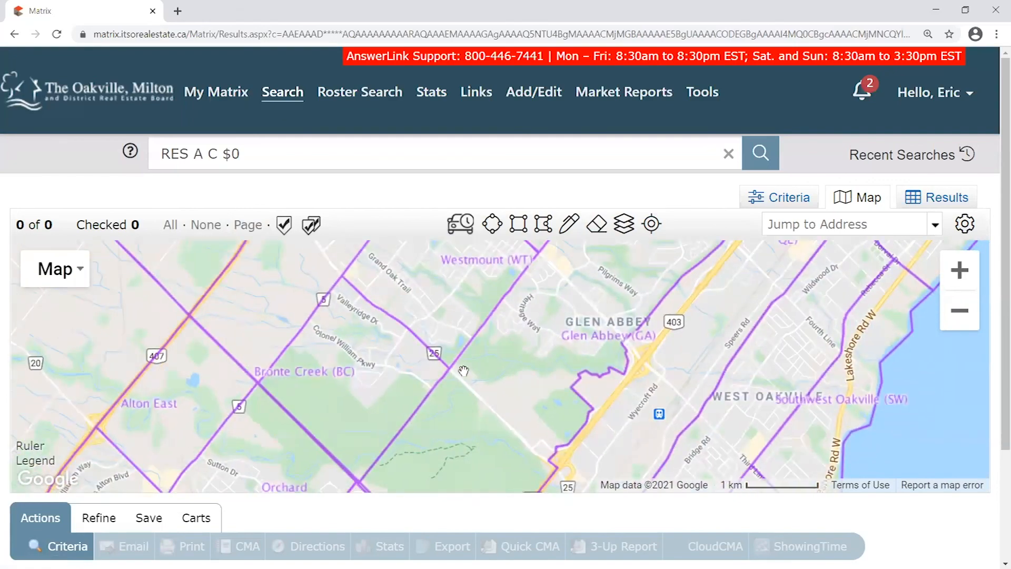
left_click_drag(463, 370, 494, 299)
left_click_drag(711, 296, 587, 454)
left_click_drag(647, 293, 666, 370)
Settle the view on Kerr Village and Old Oakville along the lakeshore
left_click_drag(403, 433, 402, 379)
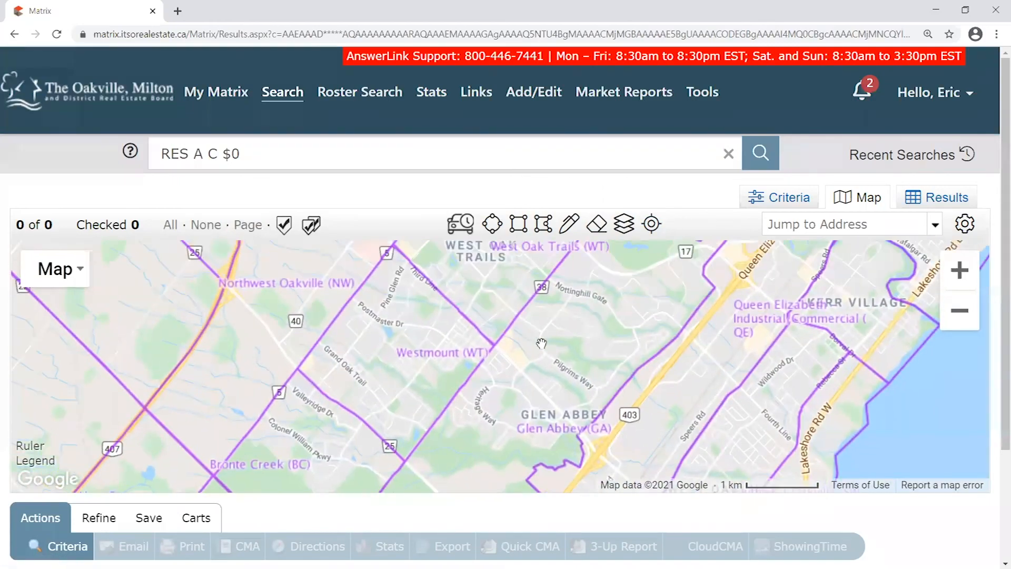
scroll(541, 344, "down", 1)
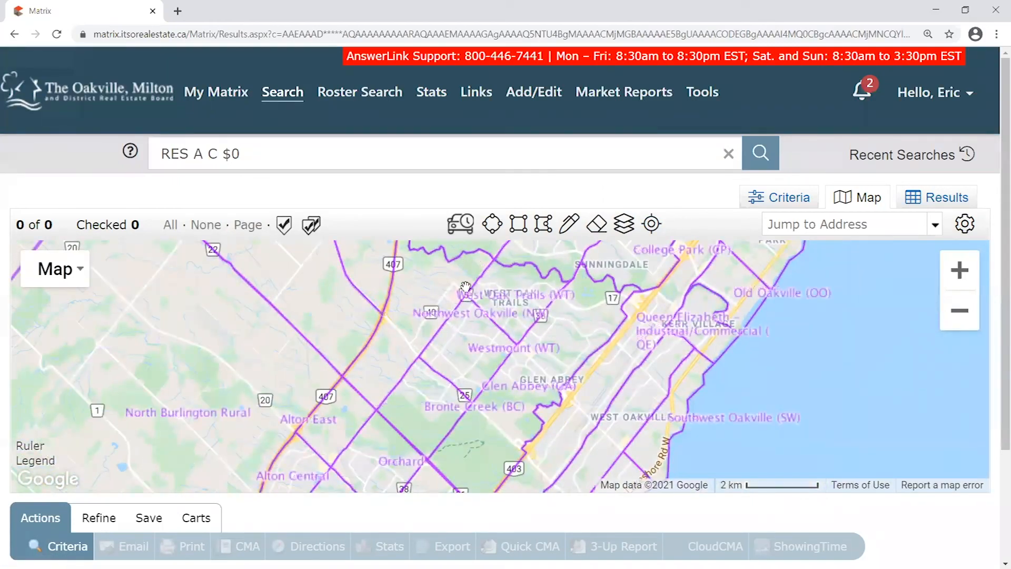
scroll(627, 446, "up", 1)
left_click_drag(838, 360, 660, 484)
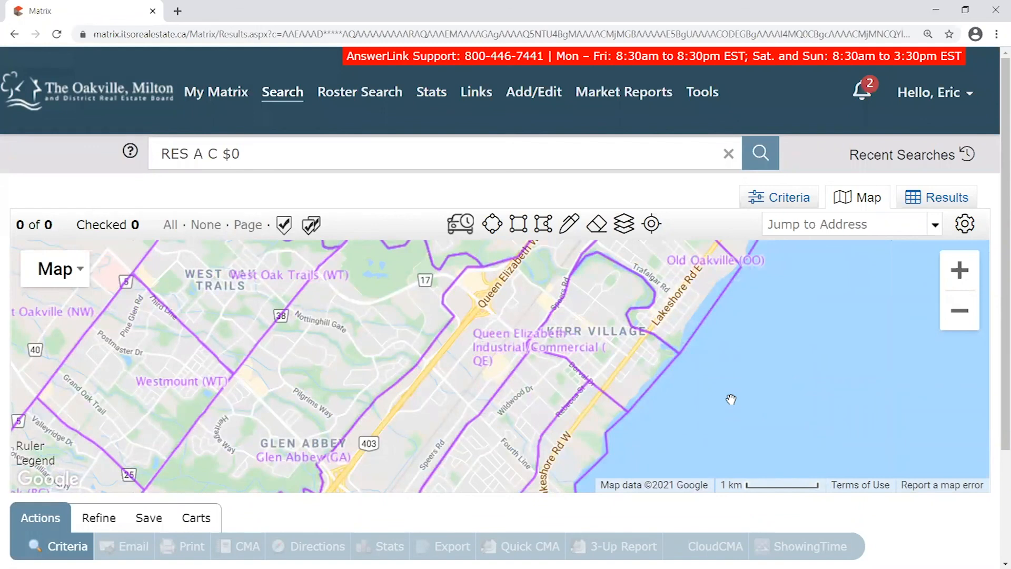
scroll(669, 397, "up", 1)
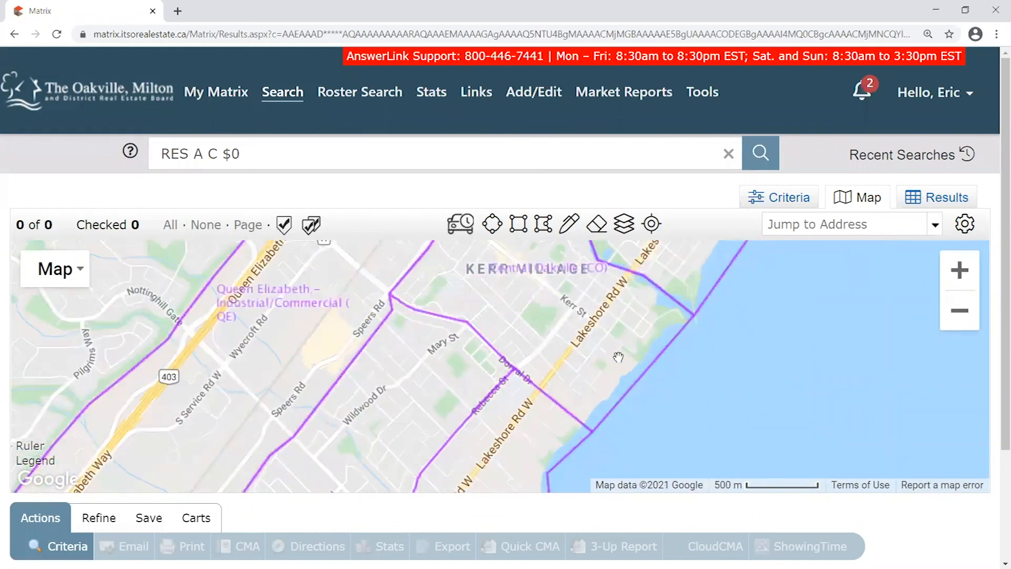
left_click_drag(556, 301, 568, 399)
scroll(609, 399, "up", 1)
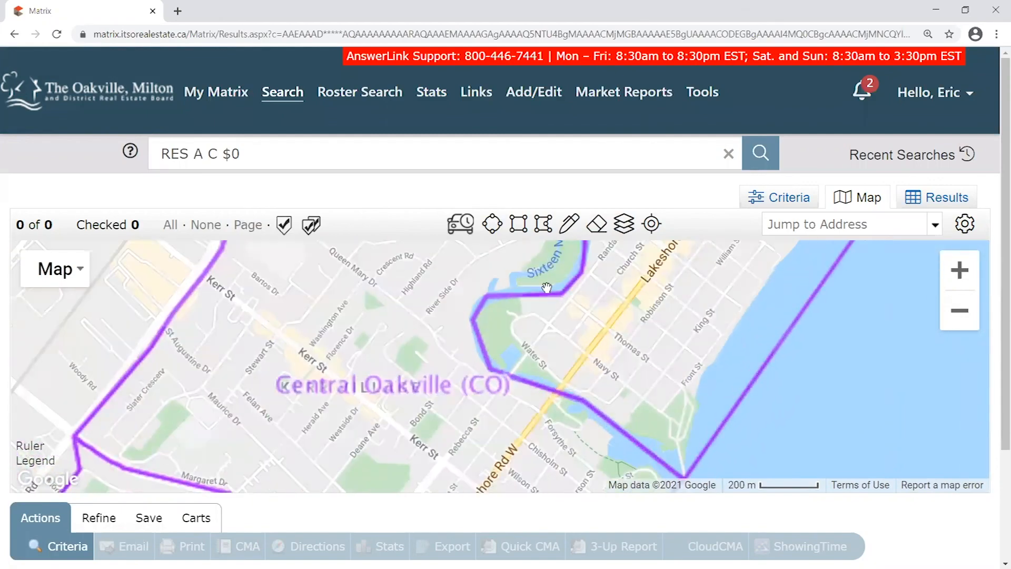
scroll(615, 320, "up", 1)
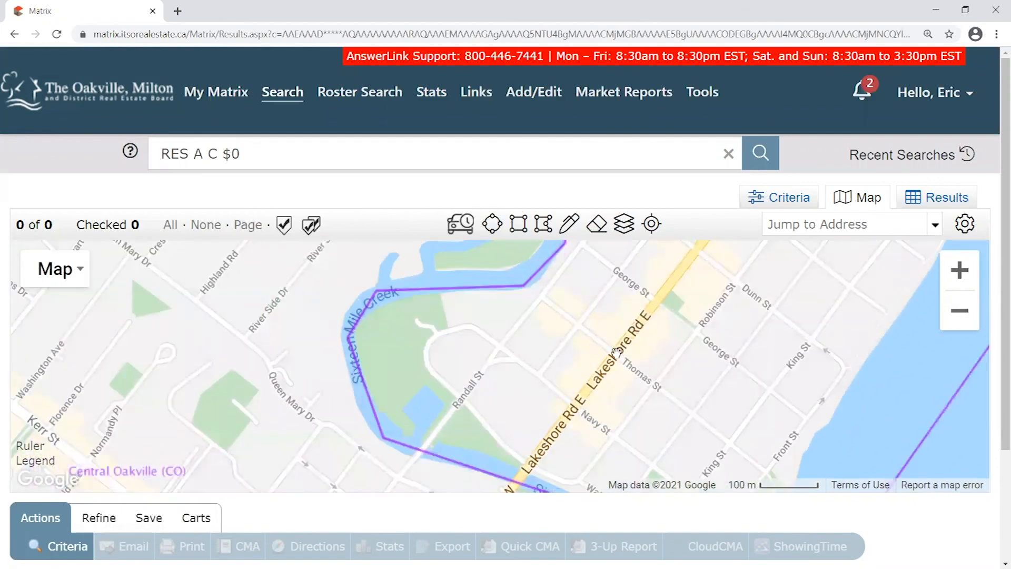
scroll(611, 341, "up", 1)
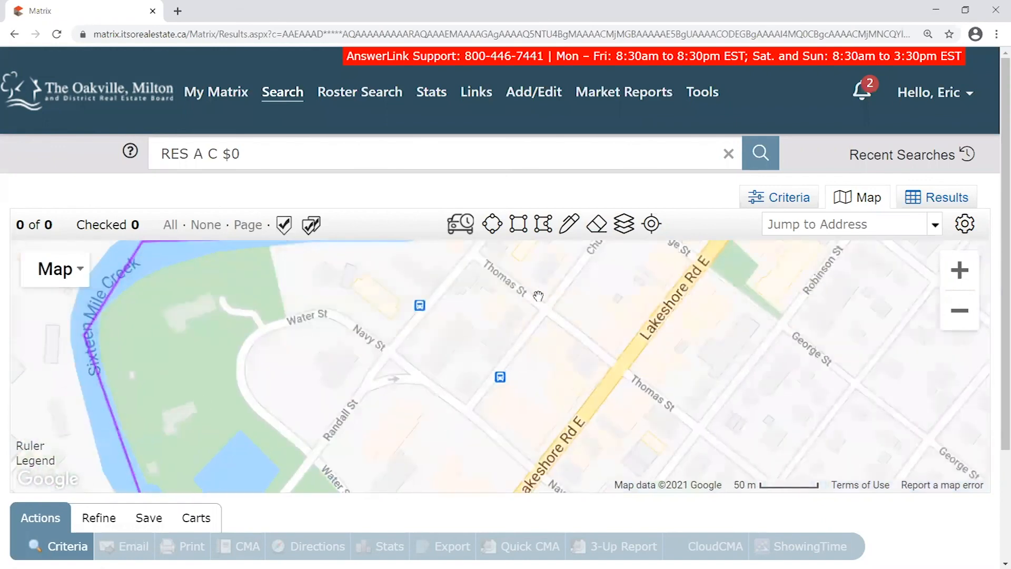
left_click_drag(608, 338, 619, 281)
left_click_drag(587, 384, 663, 305)
scroll(526, 325, "up", 1)
left_click_drag(609, 327, 679, 430)
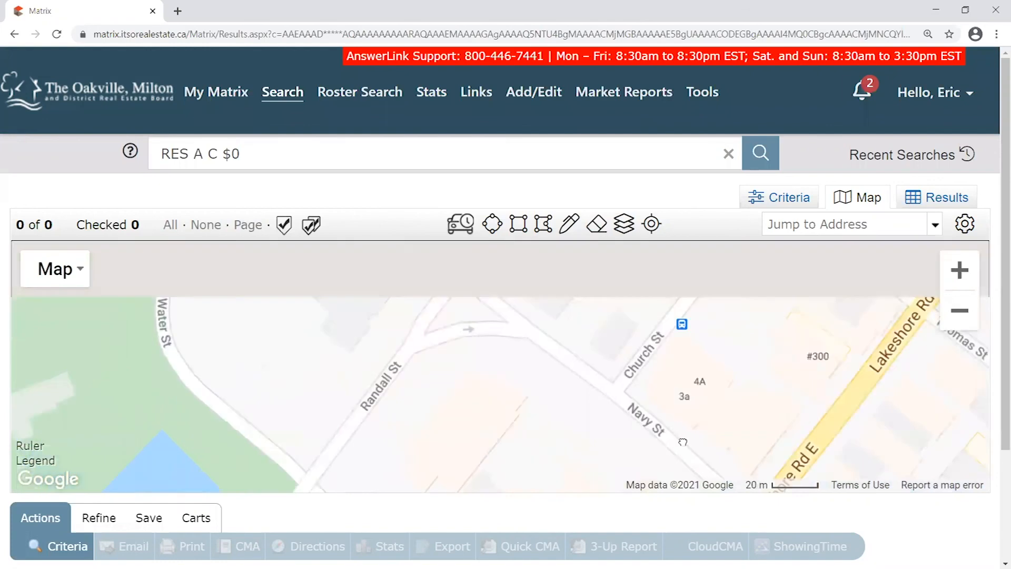
mouse_move(821, 464)
left_mouse_down()
mouse_move(848, 367)
mouse_move(801, 462)
left_mouse_up()
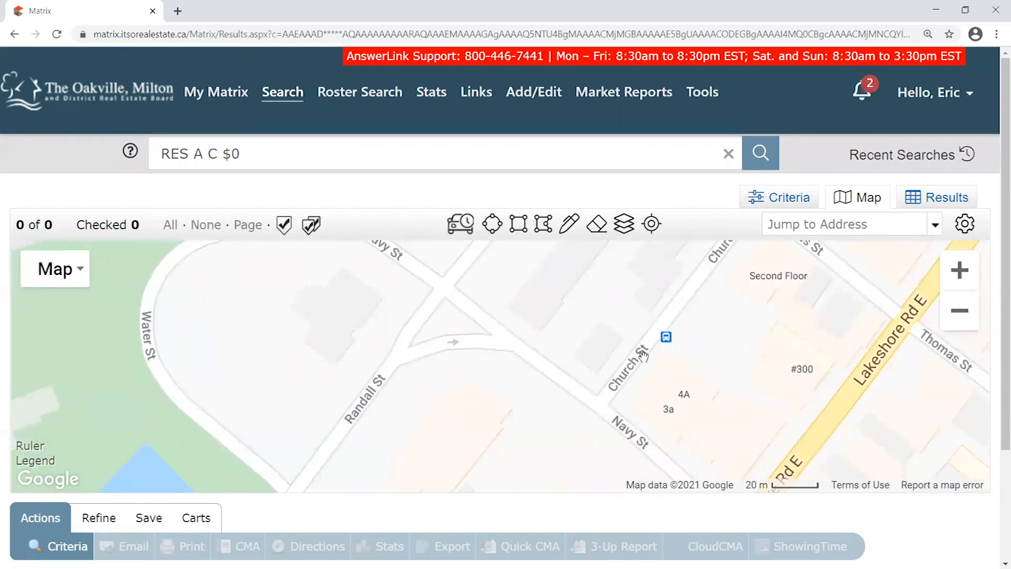
scroll(641, 331, "down", 1)
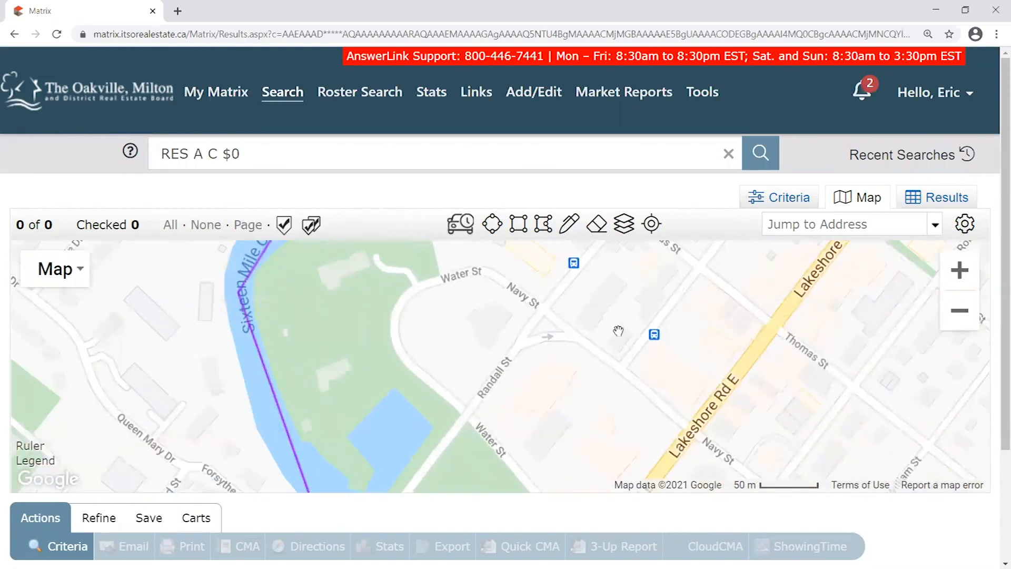
scroll(618, 331, "down", 1)
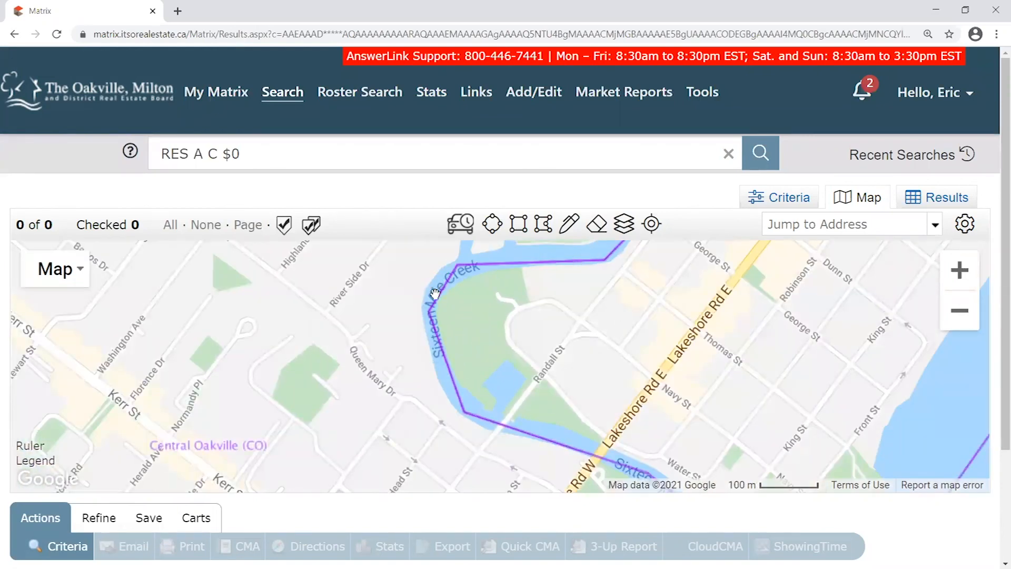
scroll(435, 294, "down", 1)
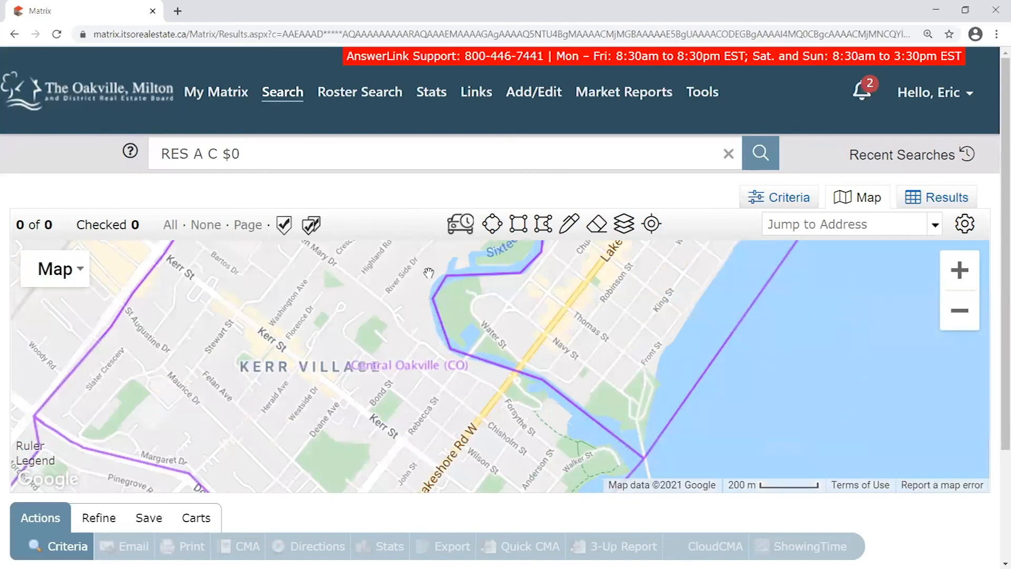
left_click_drag(590, 273, 421, 438)
scroll(422, 437, "down", 1)
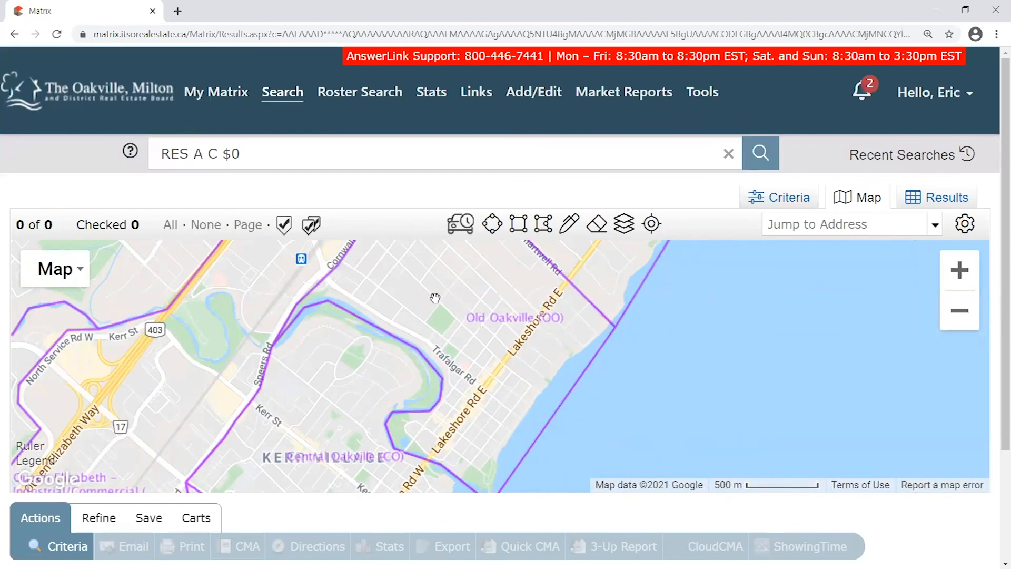
left_click_drag(616, 404, 634, 395)
scroll(634, 395, "down", 1)
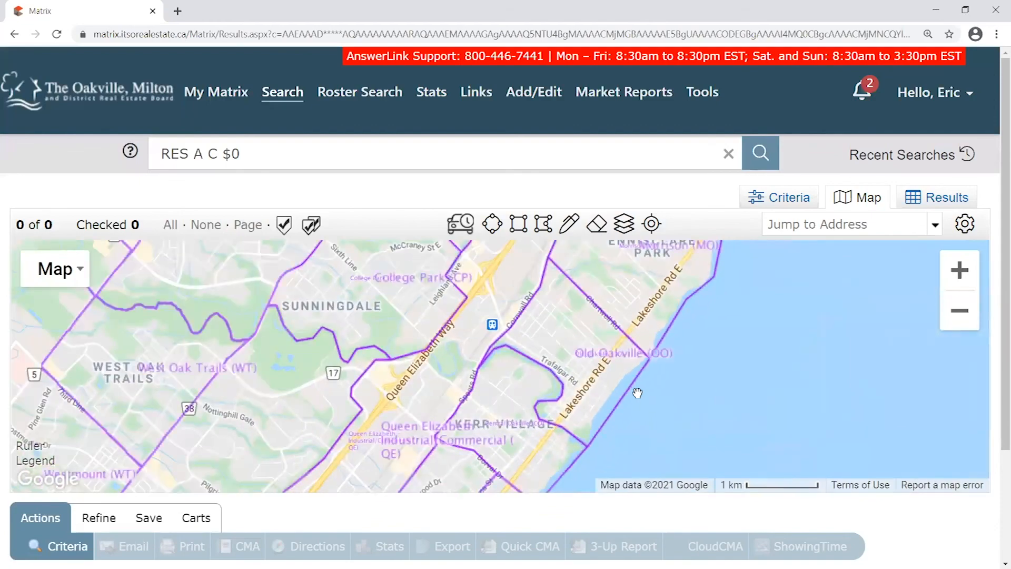
scroll(614, 300, "up", 2)
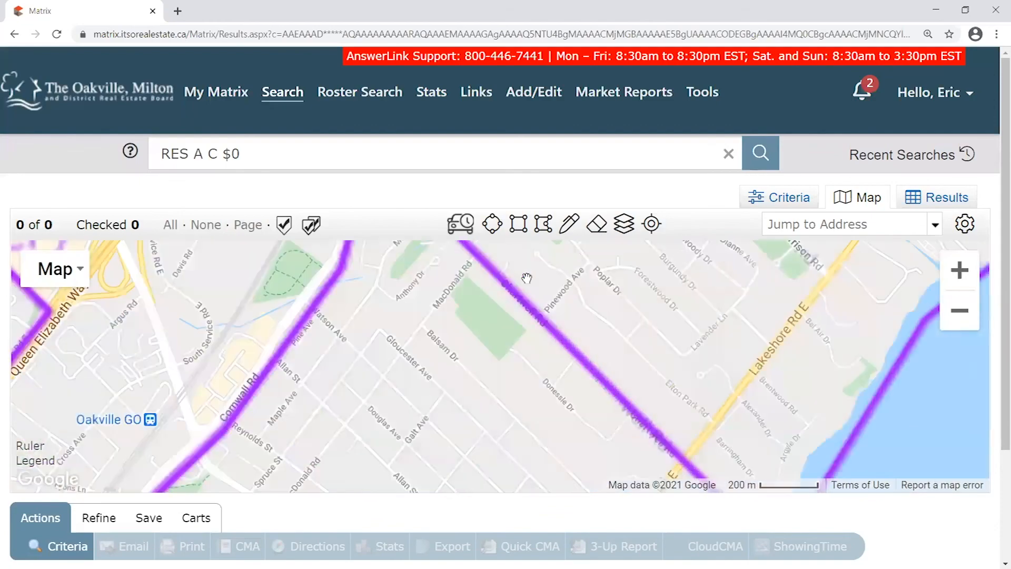
scroll(621, 409, "down", 2)
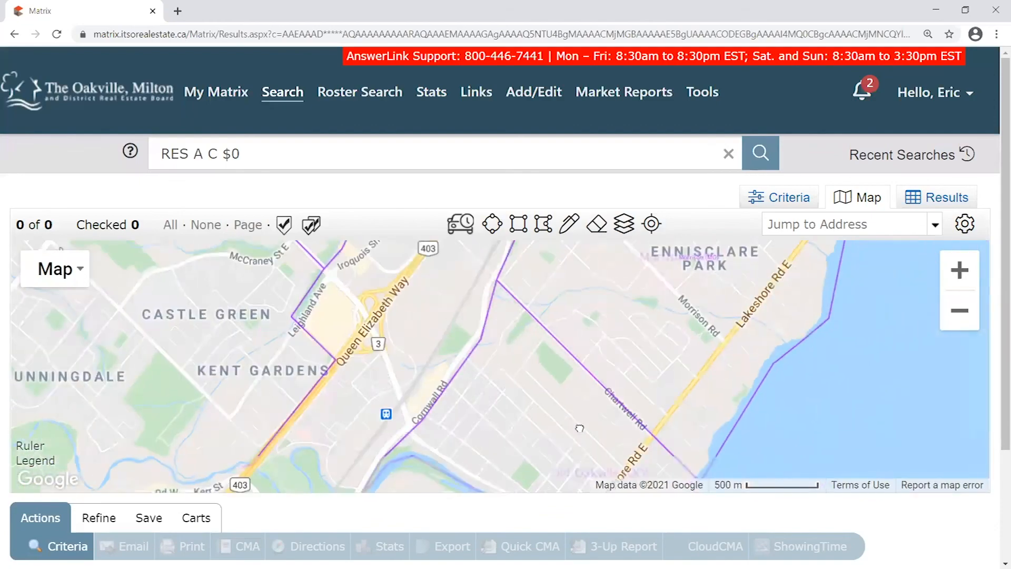
left_click_drag(548, 340, 569, 326)
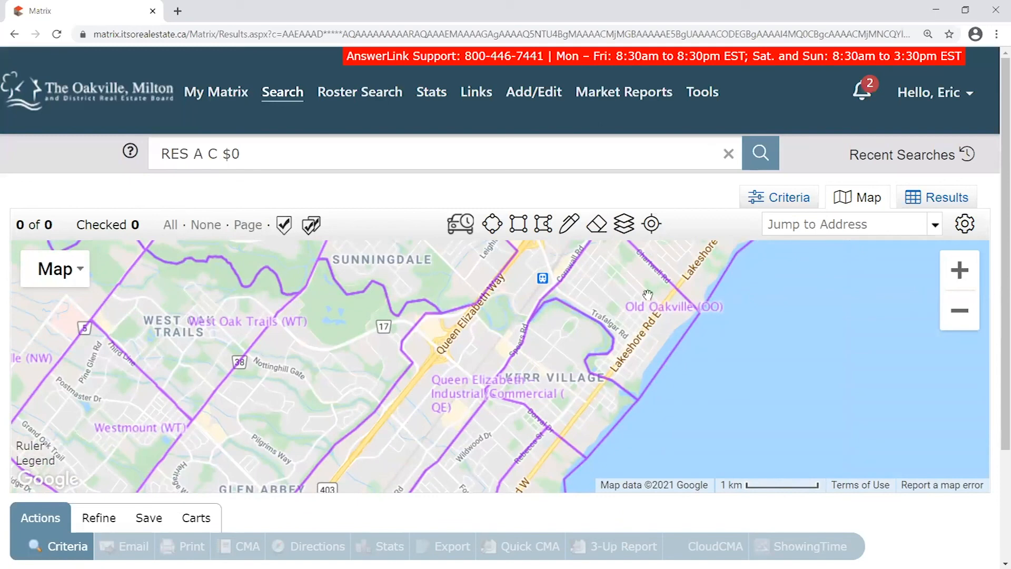
left_click_drag(570, 341, 627, 332)
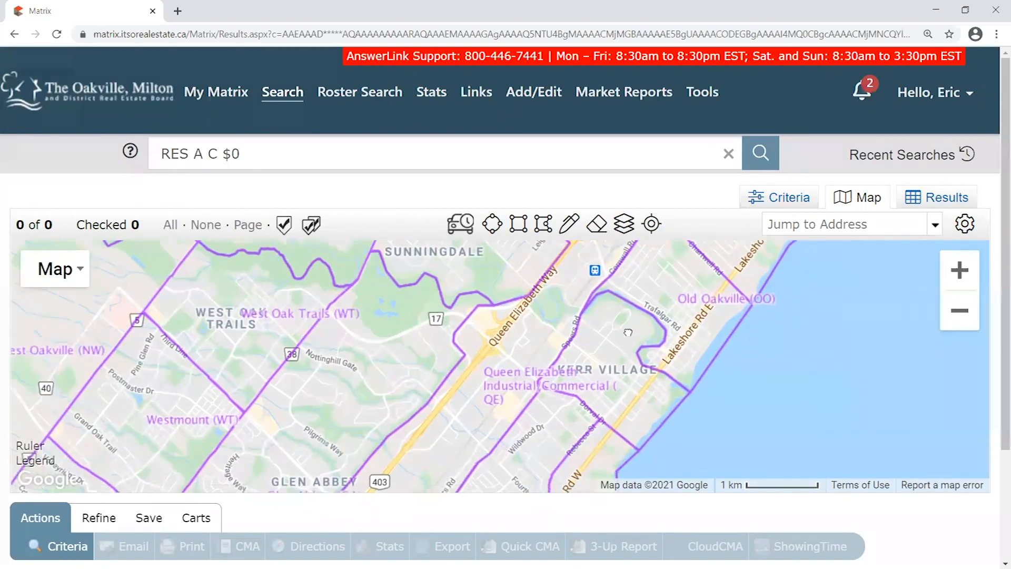
Try the region and municipality boundary layers, then overlay Neighborhood boundaries on the map
left_click(626, 225)
left_click(636, 347)
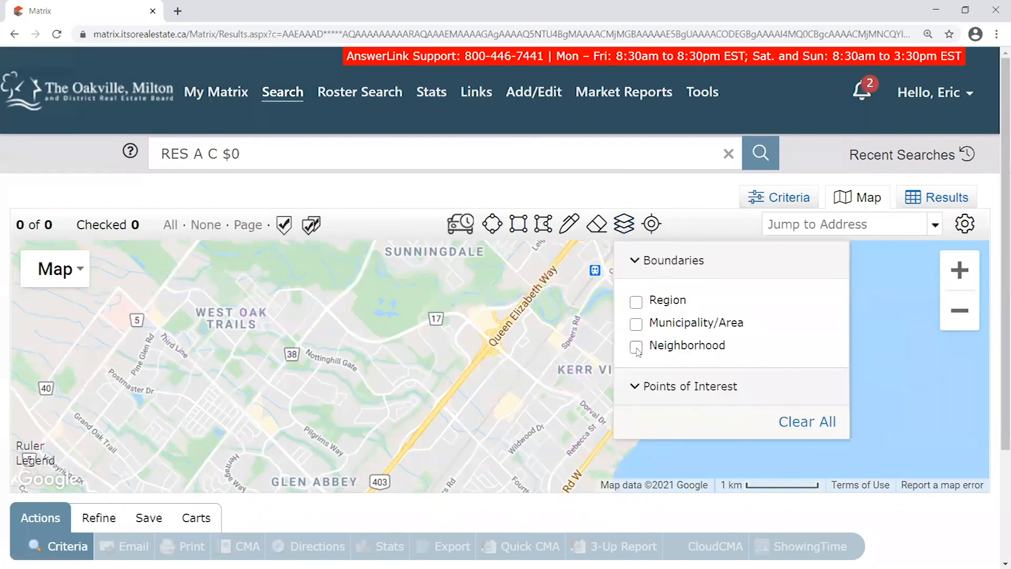
left_click(637, 303)
left_click(637, 303)
scroll(568, 337, "down", 3)
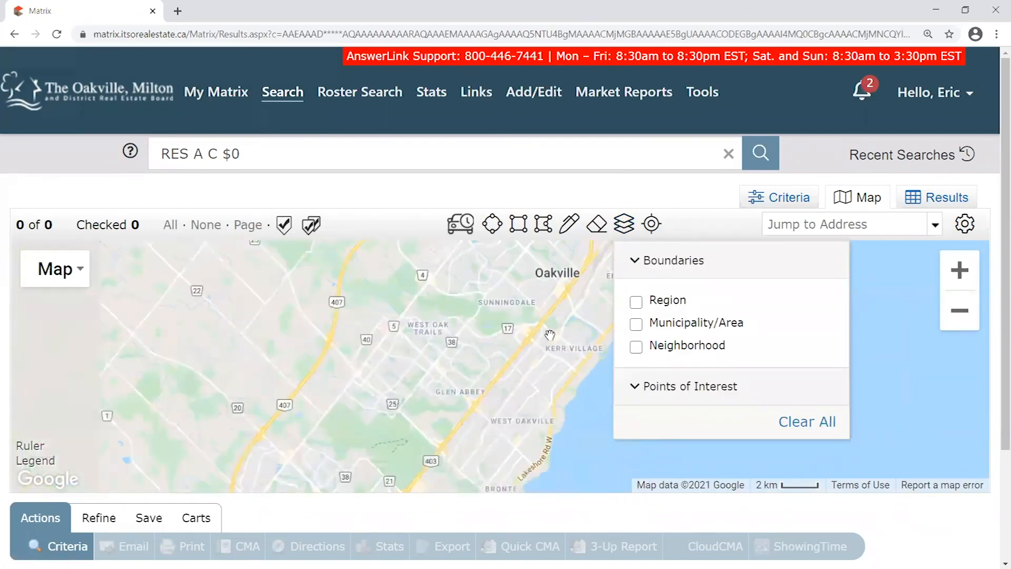
left_click(636, 303)
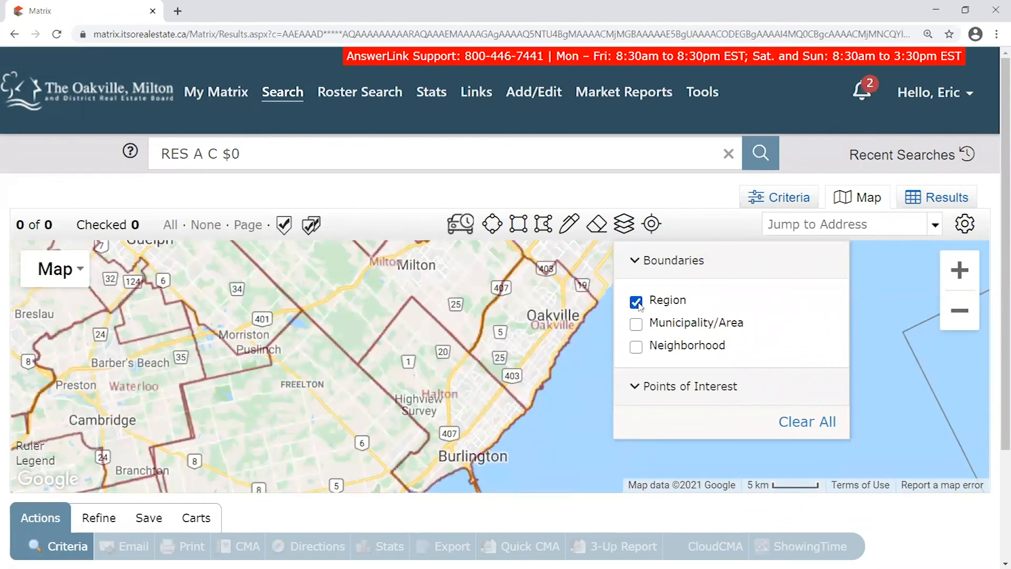
left_click(637, 303)
left_click(636, 325)
left_click(636, 325)
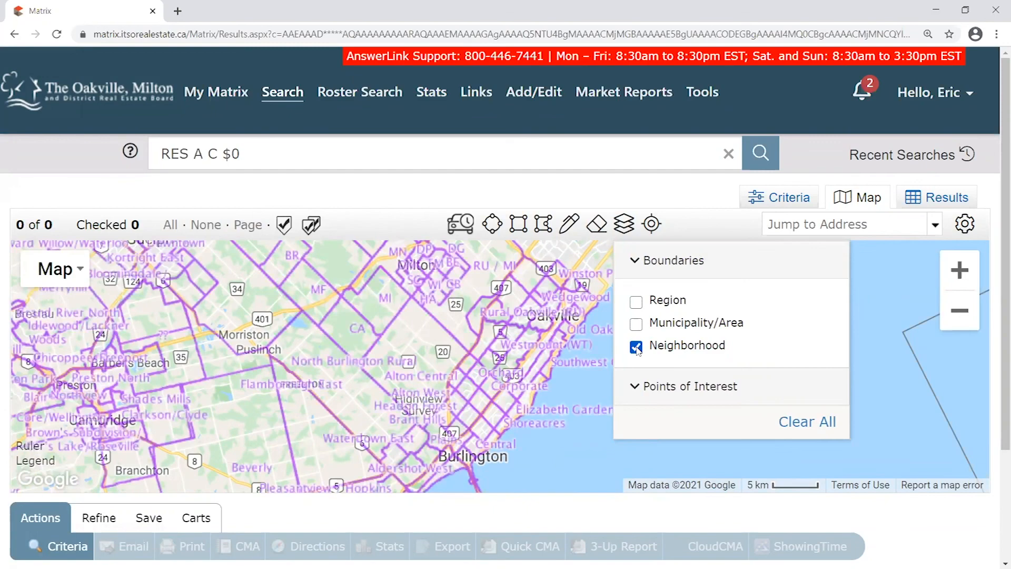
left_click(636, 348)
scroll(546, 375, "up", 1)
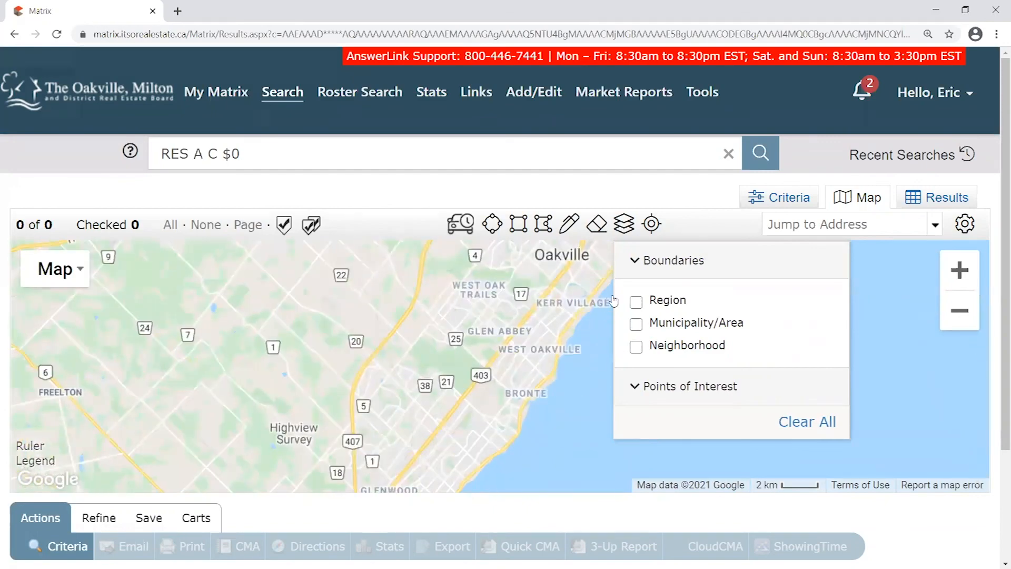
left_click(625, 224)
scroll(477, 406, "down", 1)
scroll(470, 380, "down", 1)
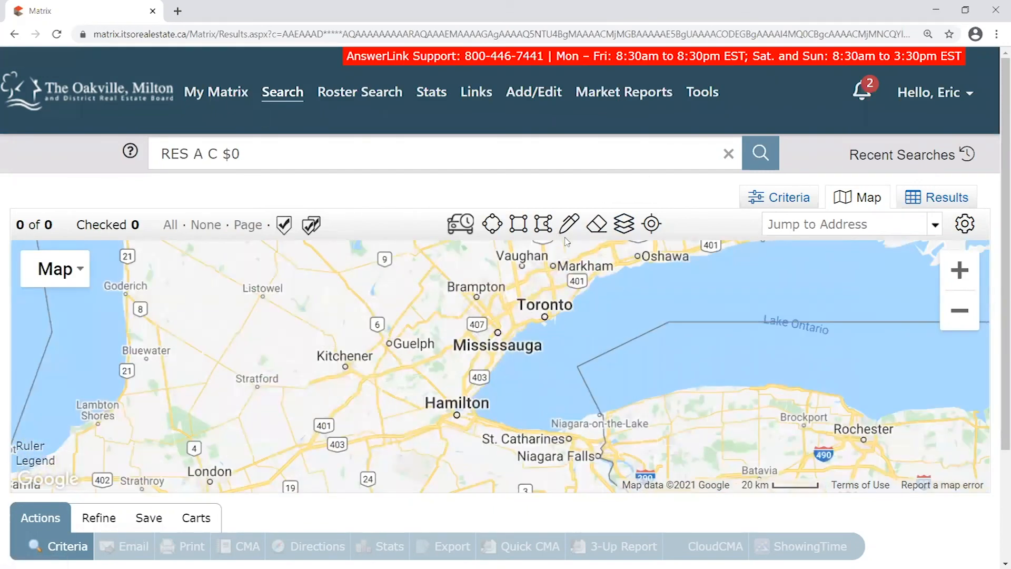
left_click(624, 224)
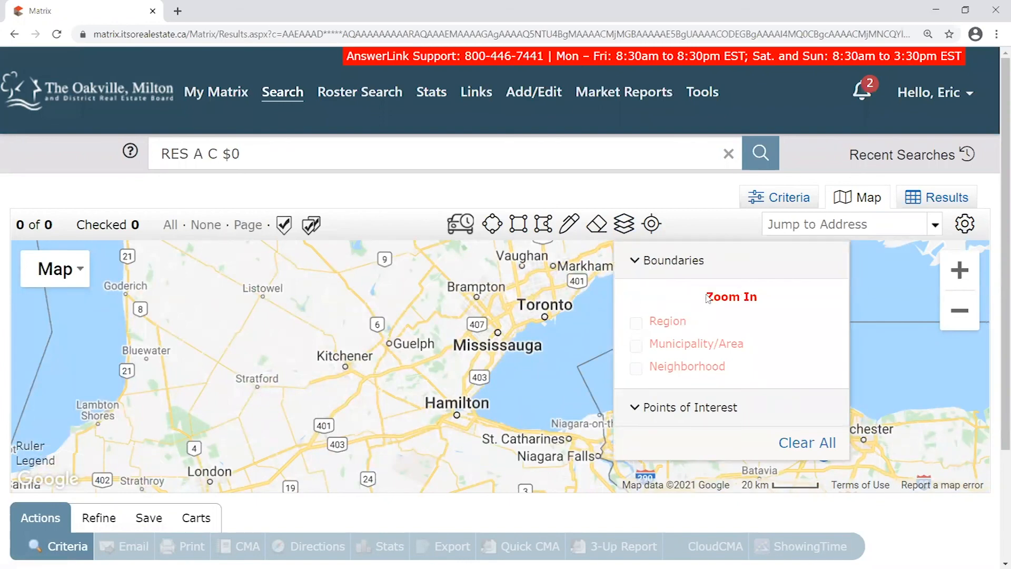
left_click_drag(709, 298, 793, 298)
scroll(377, 355, "up", 1)
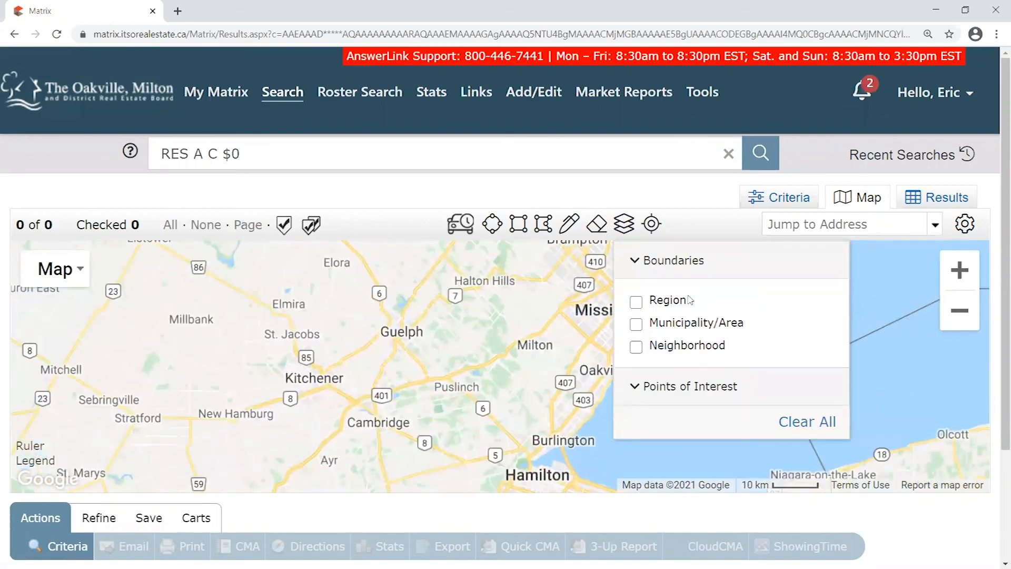
left_click(635, 346)
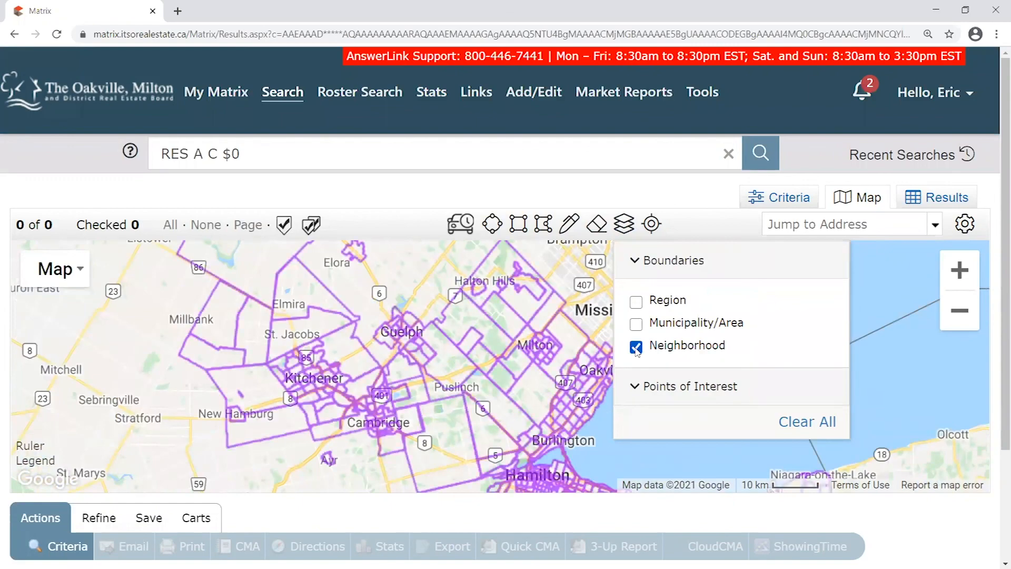
Pan across the region from Newmarket to Niagara Falls, Brantford and Kitchener
left_click_drag(523, 290, 441, 475)
left_click_drag(481, 332, 421, 462)
scroll(354, 416, "down", 1)
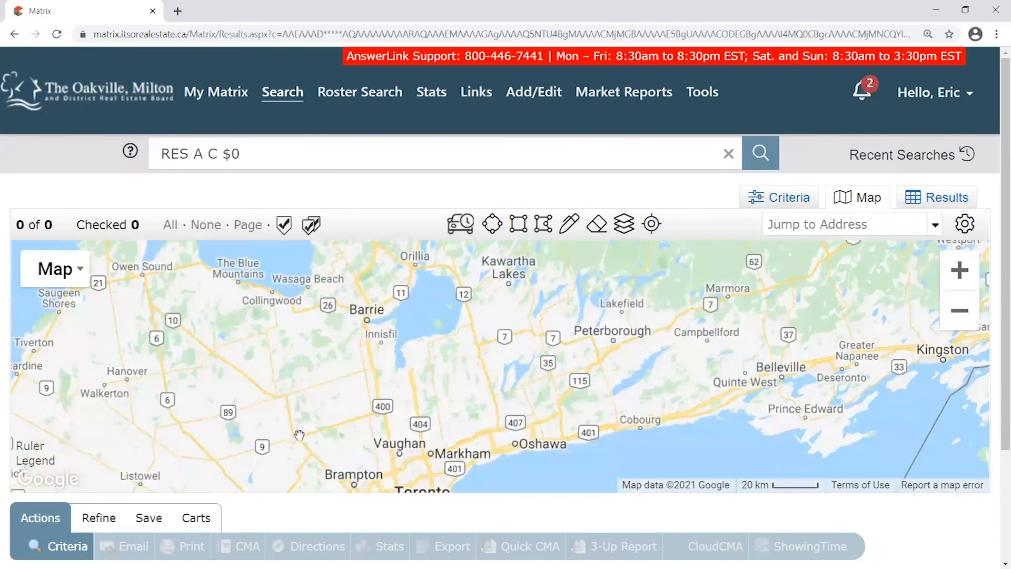
left_click_drag(295, 438, 537, 299)
scroll(569, 436, "up", 2)
left_click_drag(724, 429, 467, 307)
left_click_drag(846, 361, 568, 234)
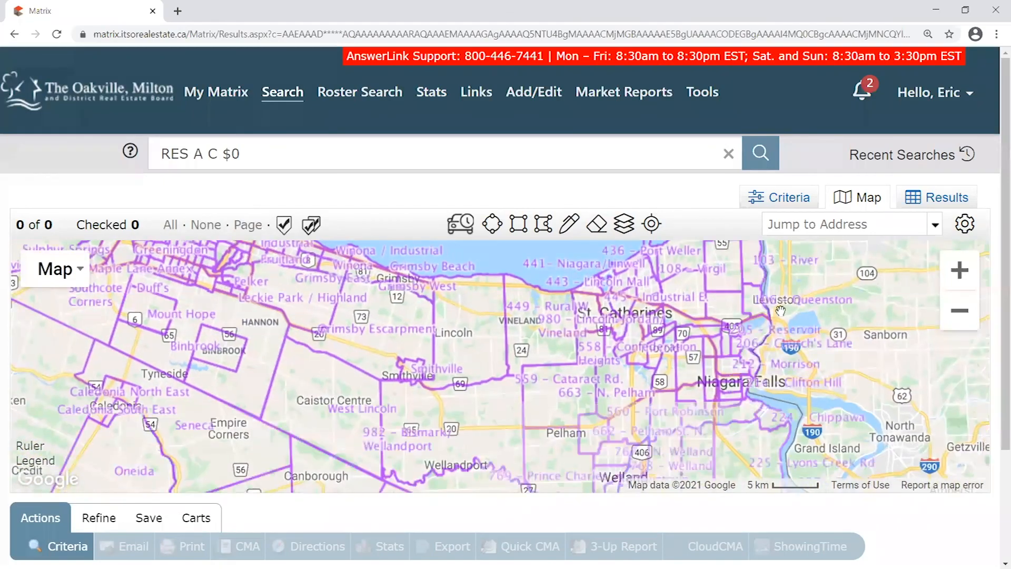
left_click_drag(849, 303, 808, 334)
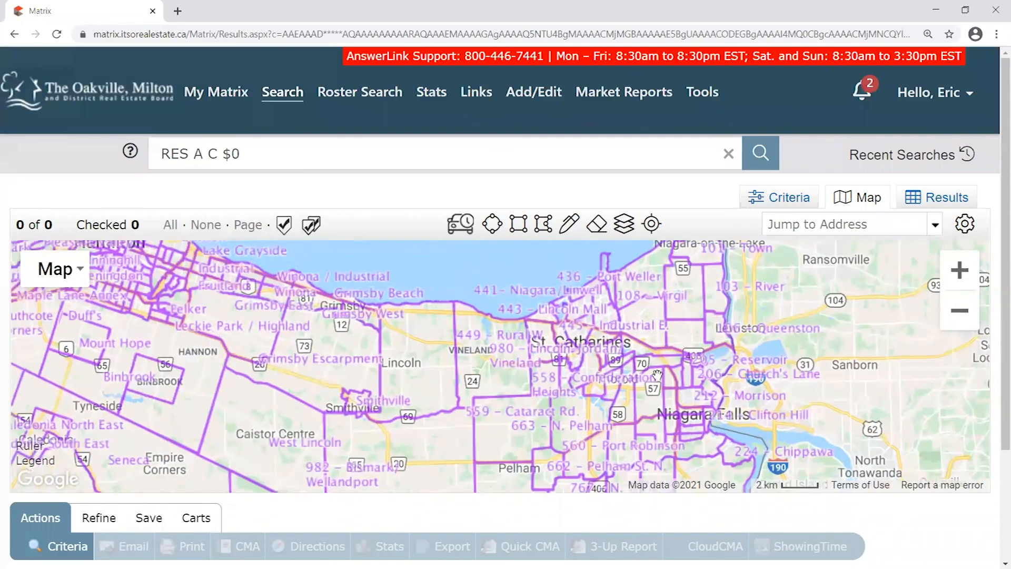
scroll(656, 375, "up", 1)
scroll(664, 390, "down", 1)
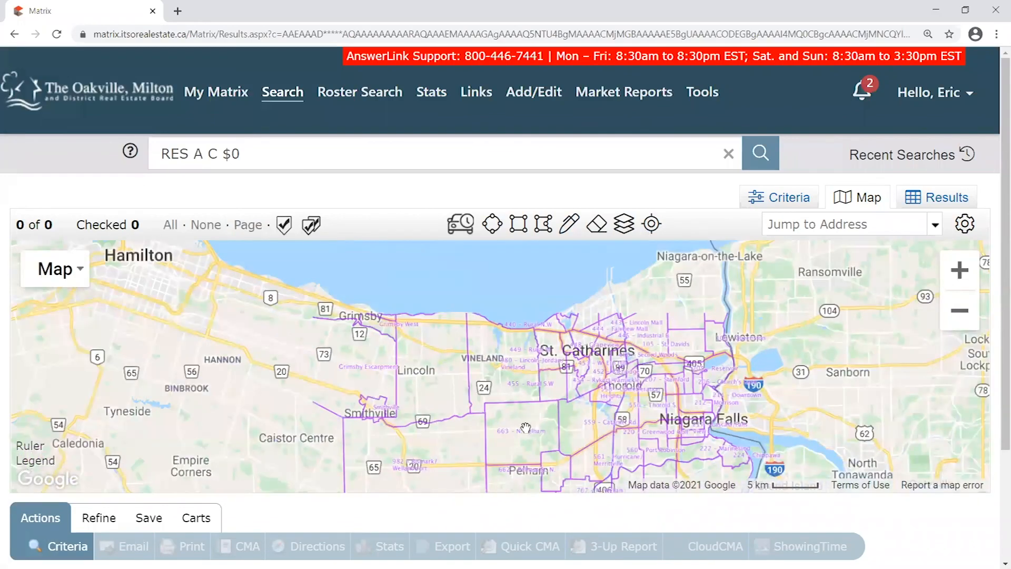
left_click_drag(526, 429, 565, 254)
left_click_drag(285, 311, 634, 442)
left_click_drag(543, 253, 443, 398)
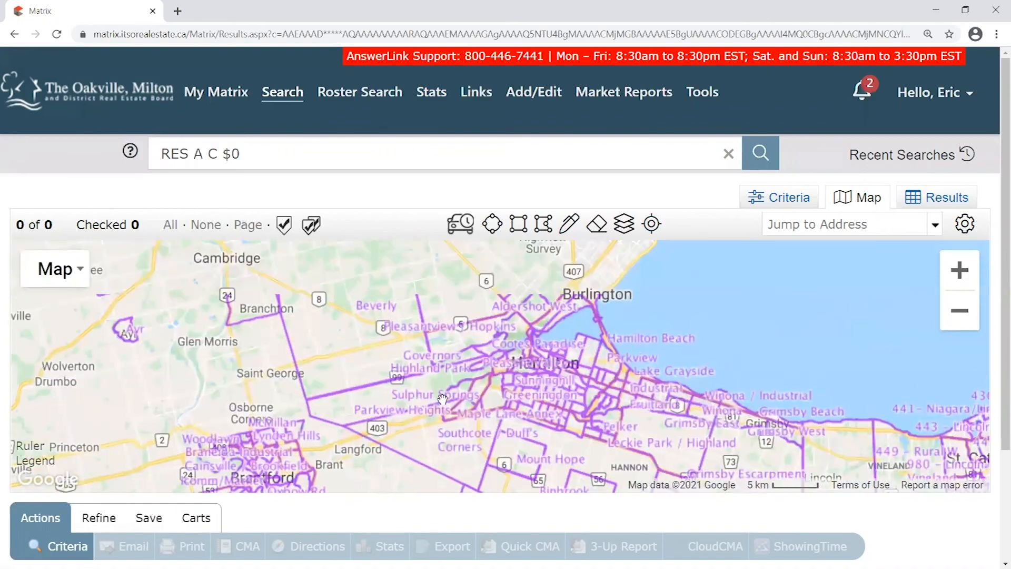
left_click_drag(447, 332, 635, 249)
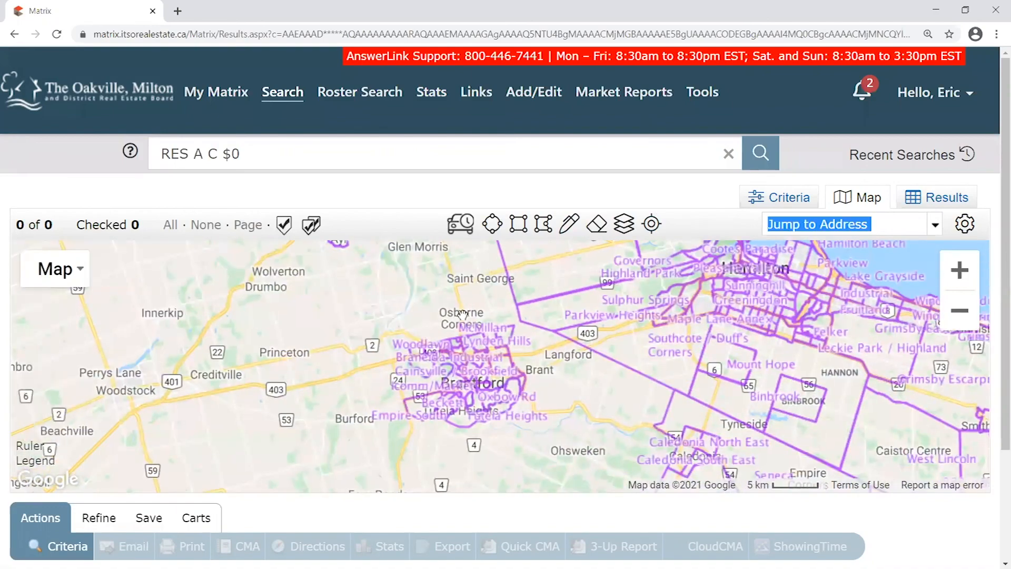
left_click_drag(467, 280, 501, 397)
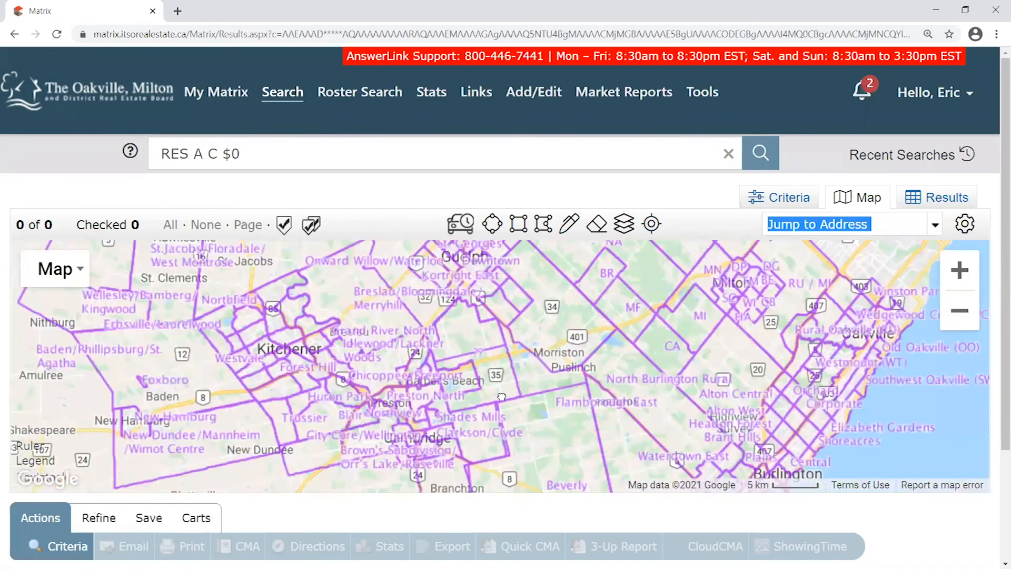
scroll(466, 255, "up", 2)
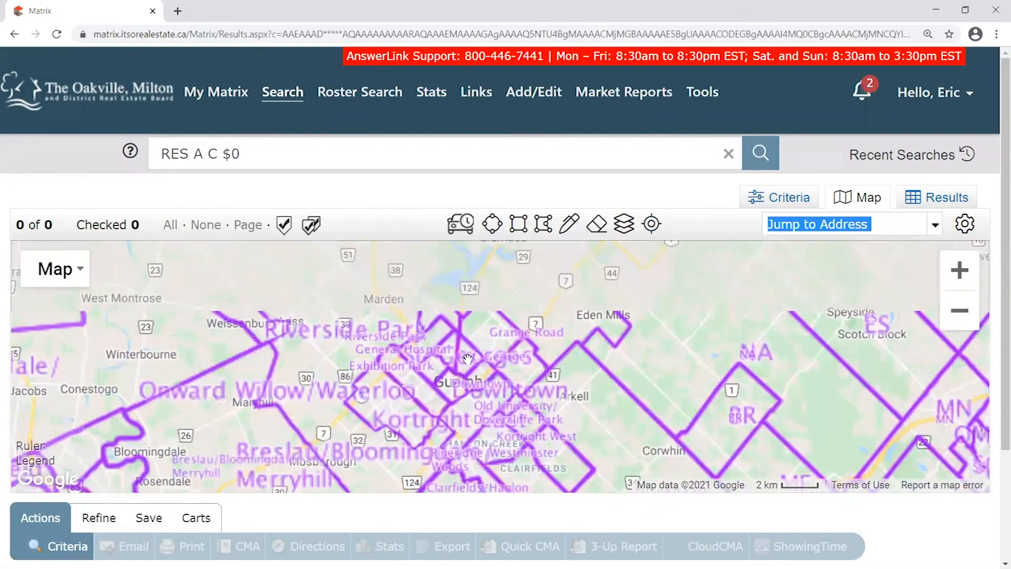
scroll(512, 309, "down", 2)
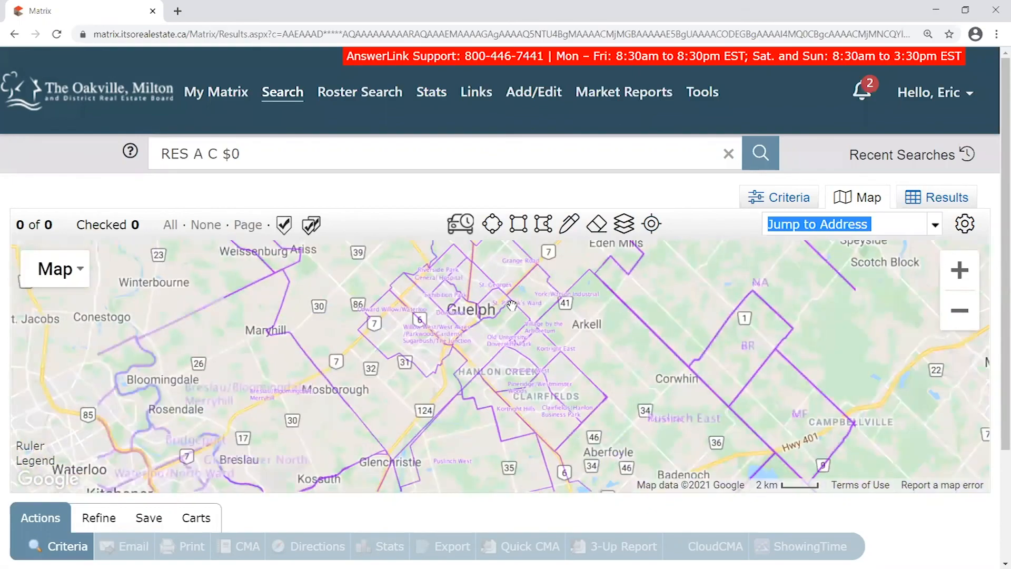
scroll(601, 325, "down", 1)
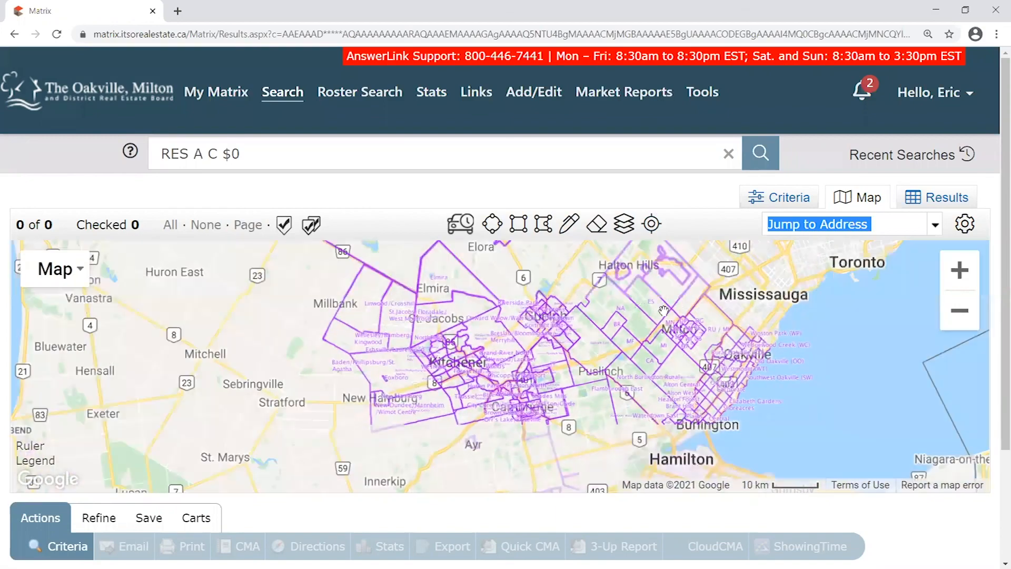
Recentre the map on the Burlington–Oakville shoreline
left_click_drag(751, 417, 734, 366)
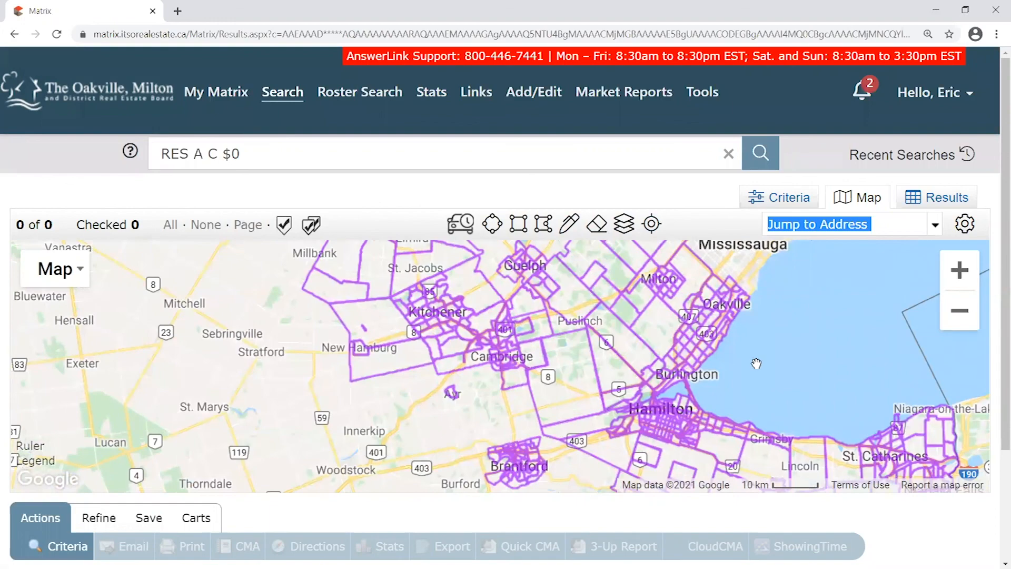
left_click_drag(753, 339, 606, 327)
scroll(567, 304, "up", 1)
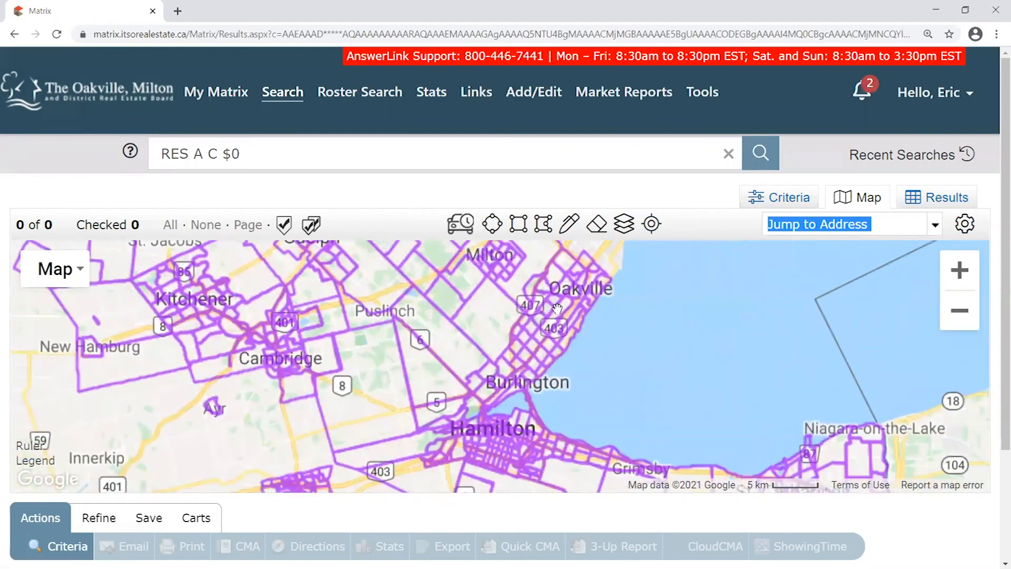
scroll(566, 304, "up", 1)
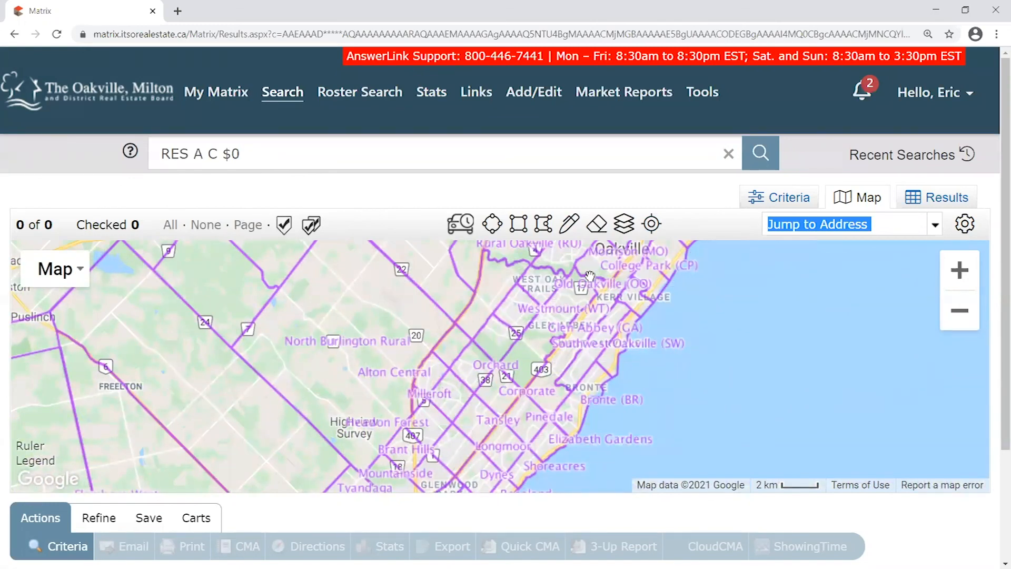
scroll(604, 291, "down", 1)
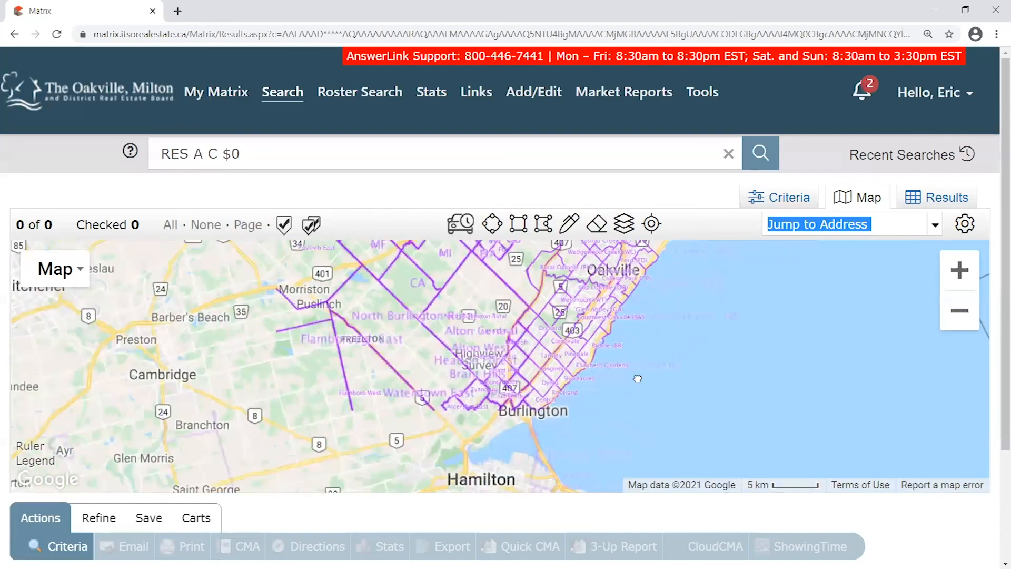
left_click_drag(504, 457, 526, 335)
left_click_drag(500, 419, 546, 328)
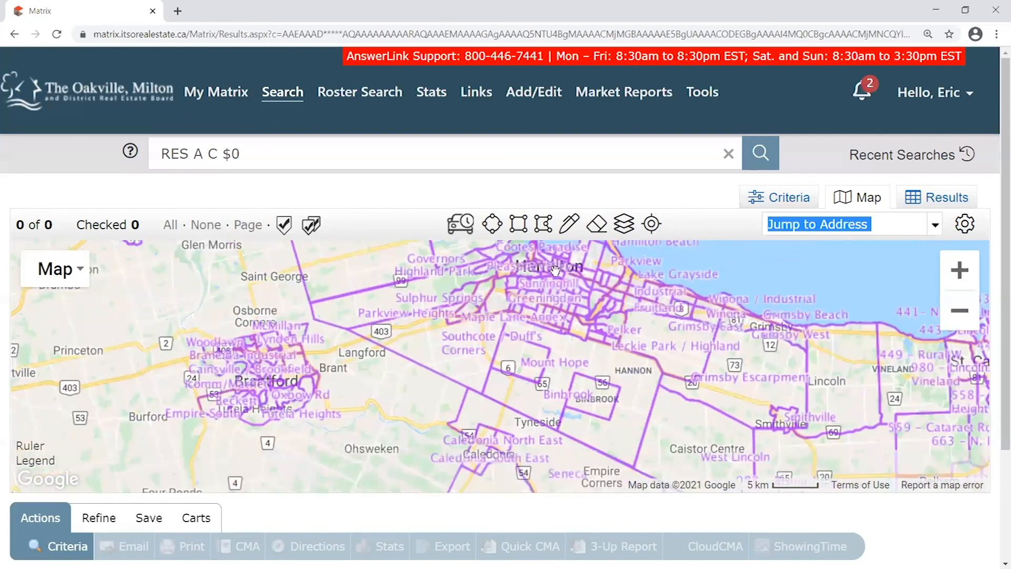
left_click_drag(319, 424, 333, 485)
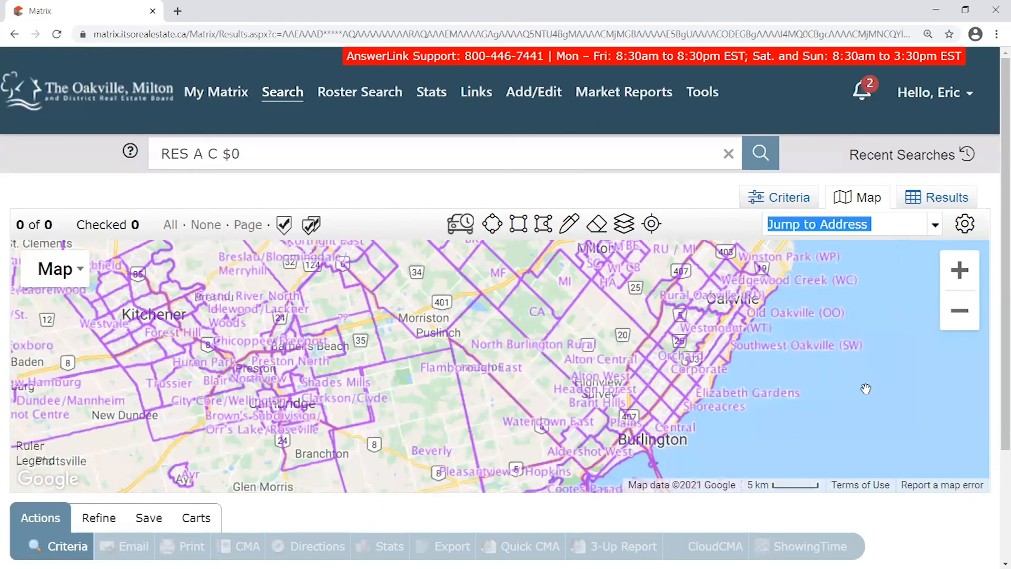
left_click_drag(735, 296, 598, 337)
scroll(590, 352, "up", 2)
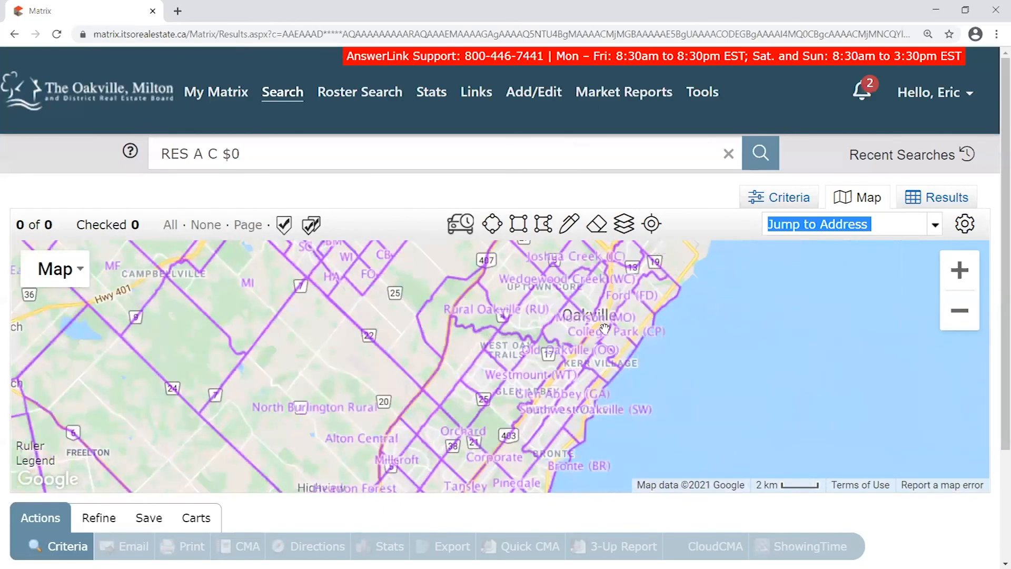
Zoom into the West Oakville and Bronte lakeshore with neighbourhood boundaries visible
left_click_drag(408, 459, 487, 378)
scroll(503, 331, "up", 1)
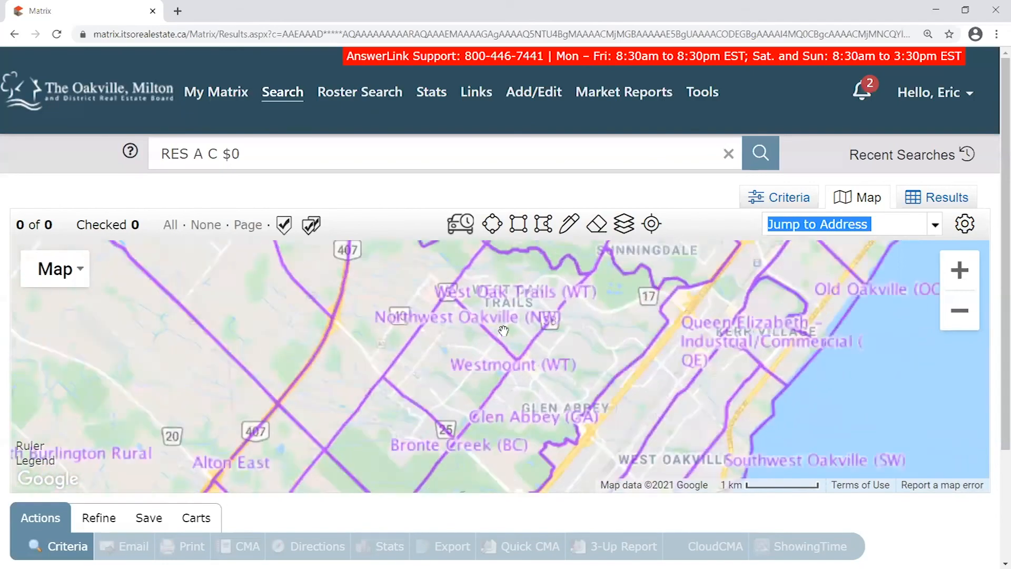
left_click_drag(685, 469, 416, 306)
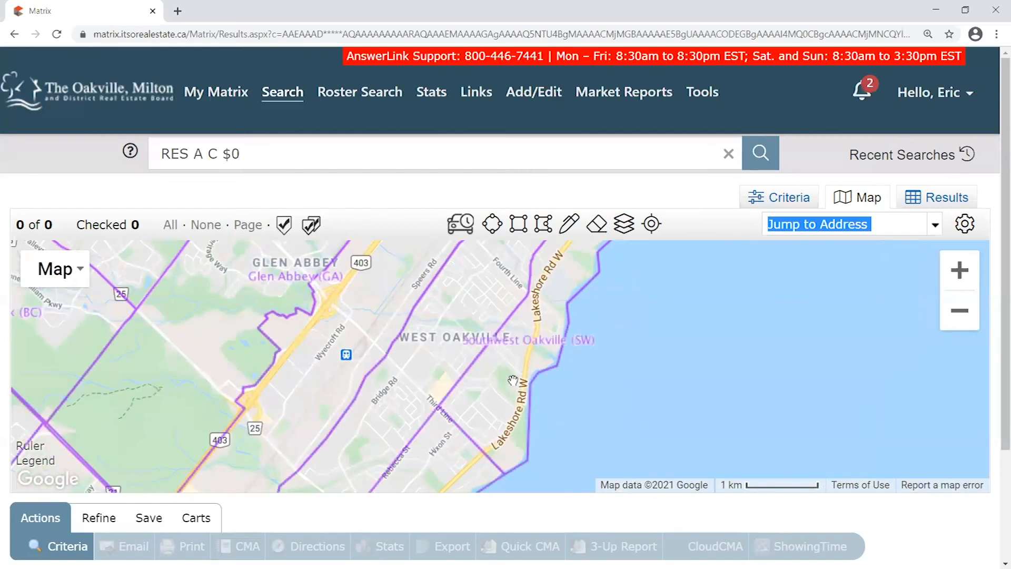
left_click_drag(513, 380, 485, 339)
left_click_drag(453, 381, 425, 354)
scroll(425, 350, "down", 1)
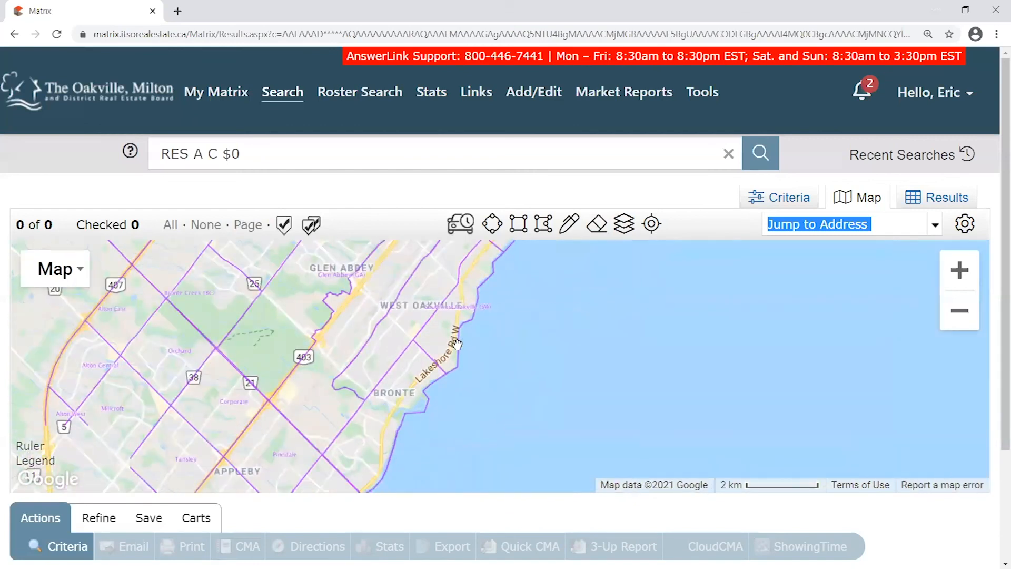
scroll(394, 313, "up", 1)
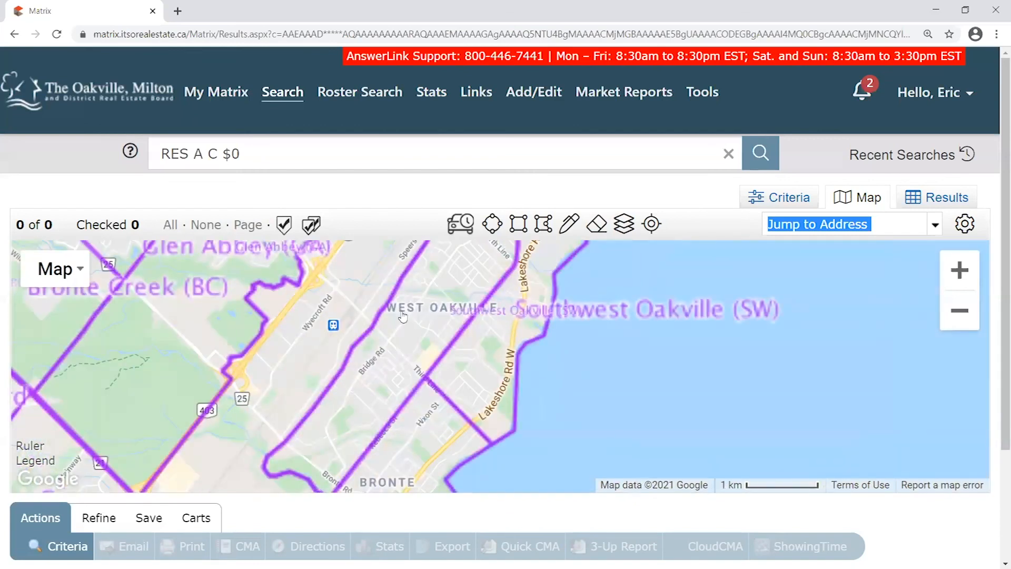
left_click_drag(473, 339, 459, 358)
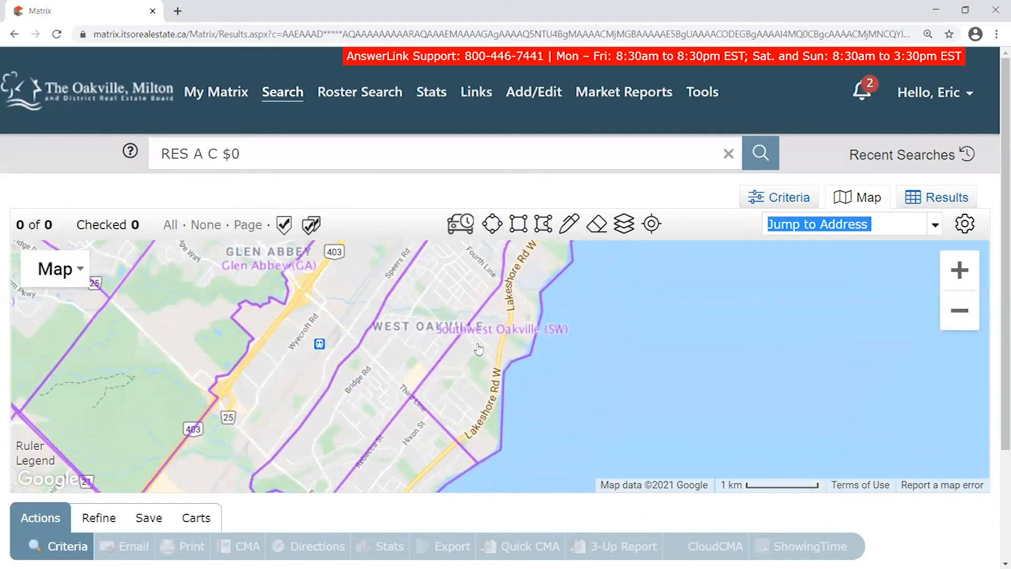
scroll(478, 349, "down", 1)
left_click_drag(513, 369, 490, 377)
Draw a six-corner polygon from Queen Elizabeth, out into the lake off Bronte, and back, closing it
left_click(543, 224)
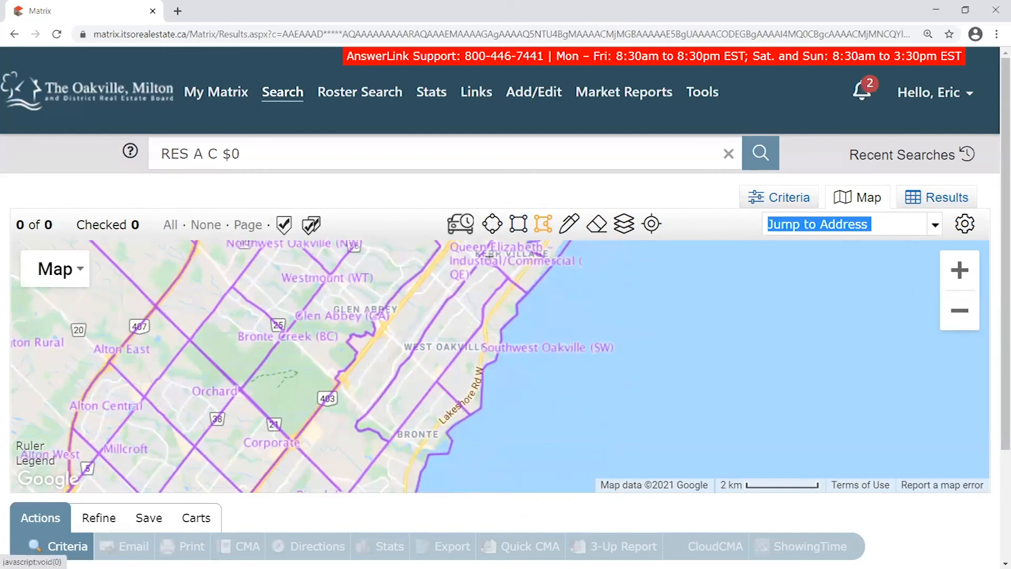
left_click(480, 255)
left_click(565, 318)
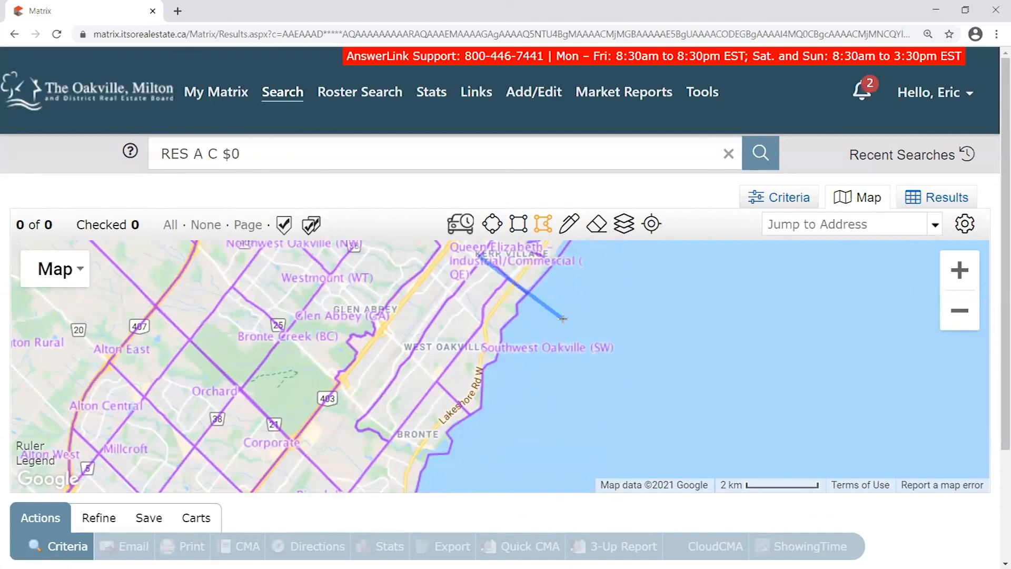
left_click(477, 474)
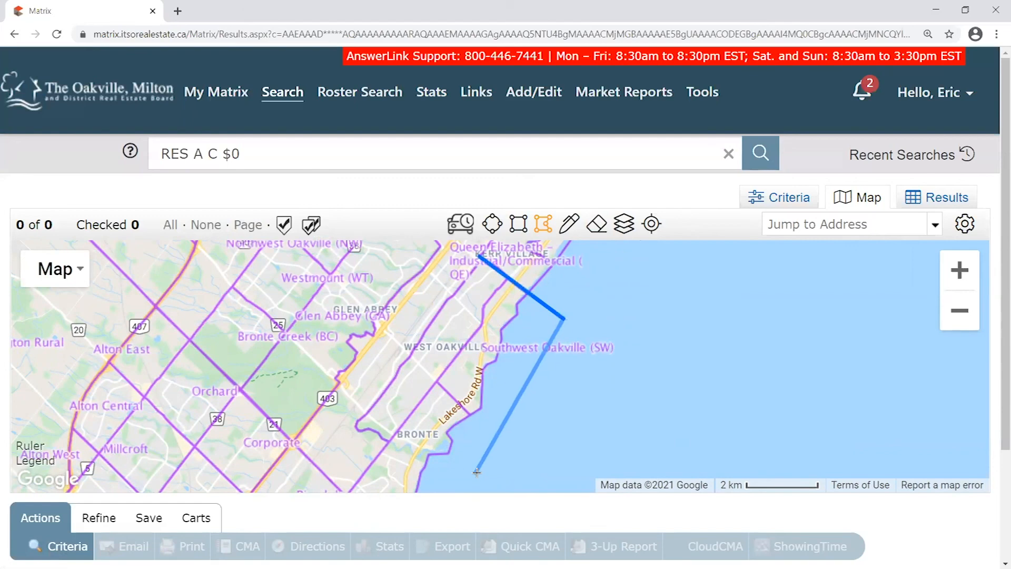
left_click(386, 440)
left_click(356, 424)
left_click(389, 390)
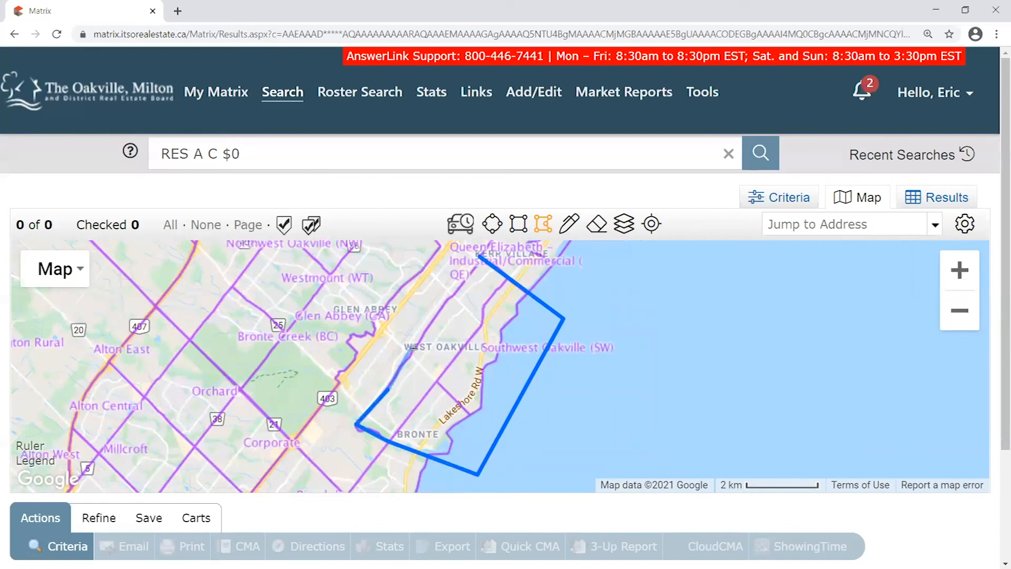
left_click(479, 257)
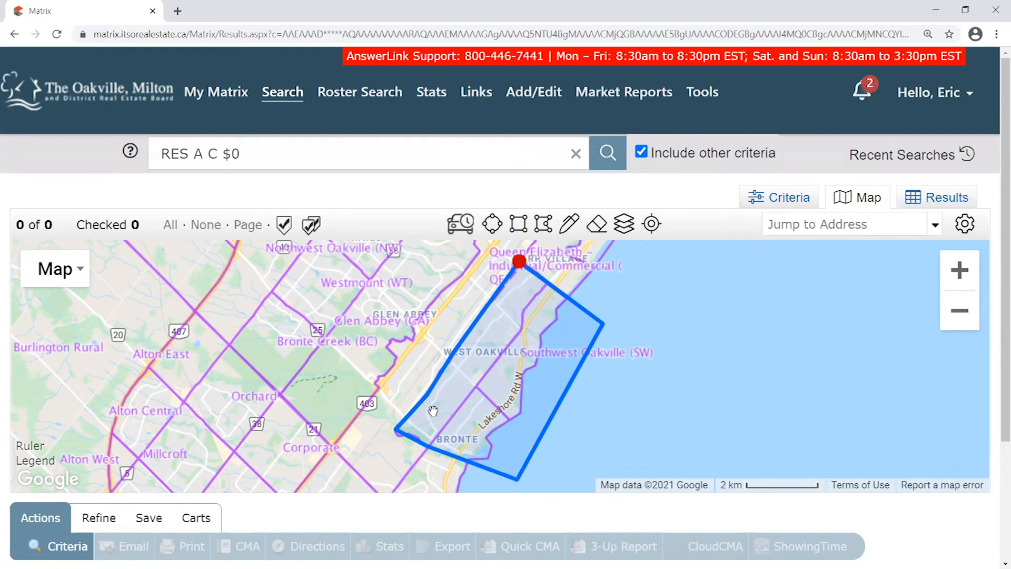
left_click(625, 224)
left_click(637, 347)
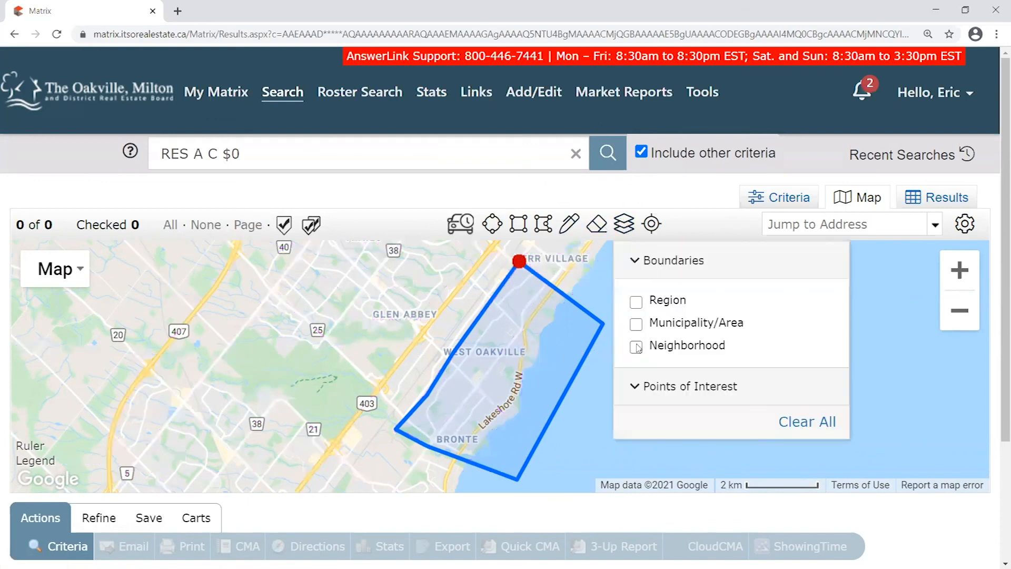
left_click(626, 226)
mouse_move(687, 355)
left_mouse_down()
mouse_move(662, 438)
mouse_move(799, 329)
mouse_move(711, 298)
mouse_move(587, 354)
mouse_move(537, 421)
mouse_move(639, 316)
mouse_move(670, 351)
mouse_move(691, 412)
left_mouse_up()
left_click(510, 315)
left_click(460, 320)
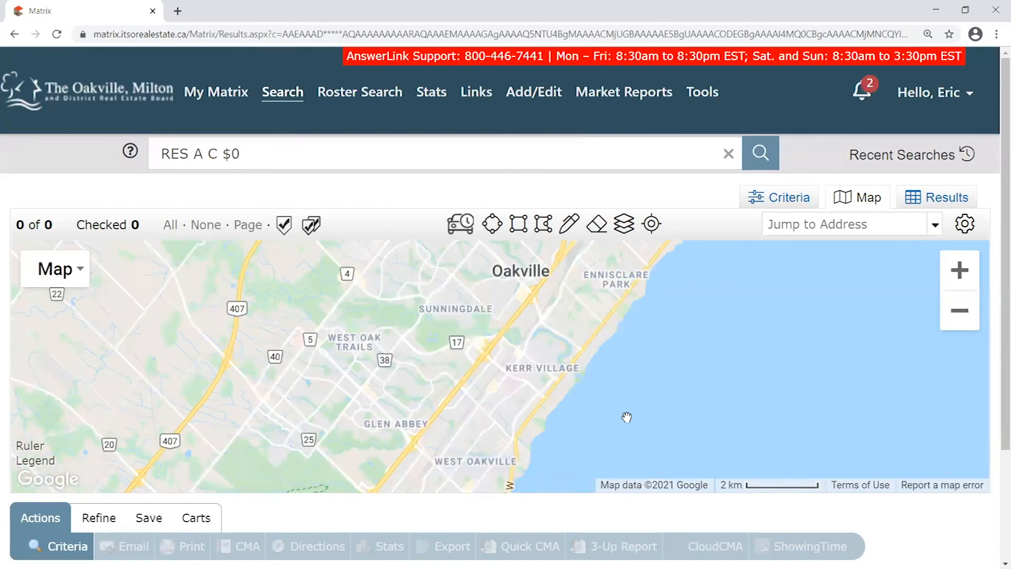
left_click_drag(657, 360, 796, 348)
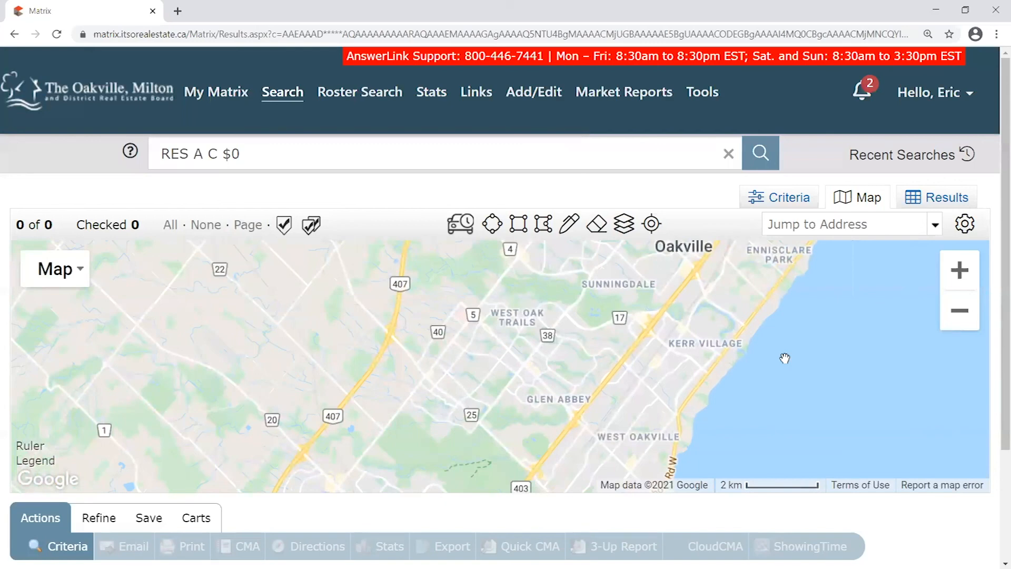
scroll(785, 358, "down", 1)
left_click_drag(820, 351, 730, 338)
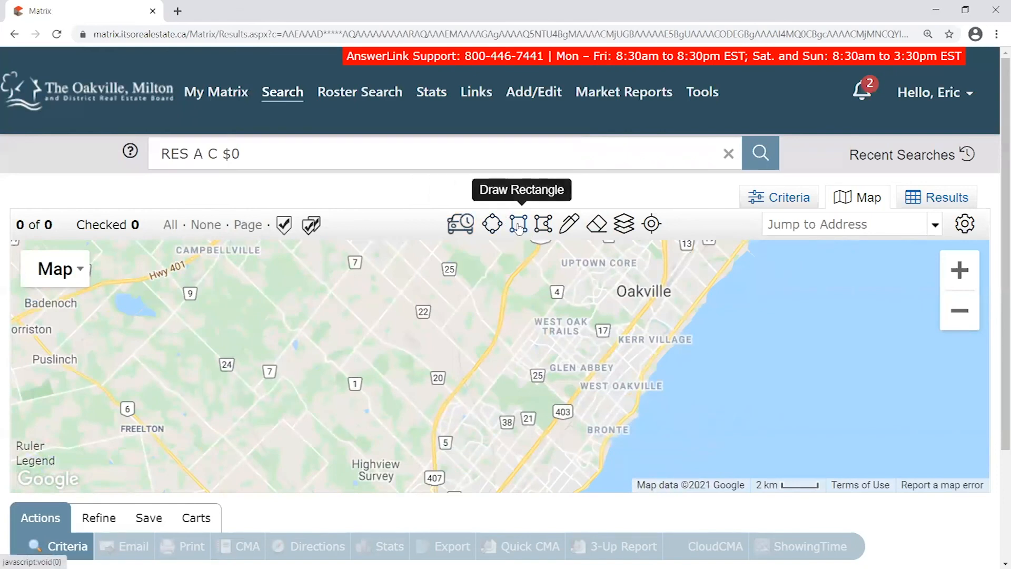
left_click(543, 224)
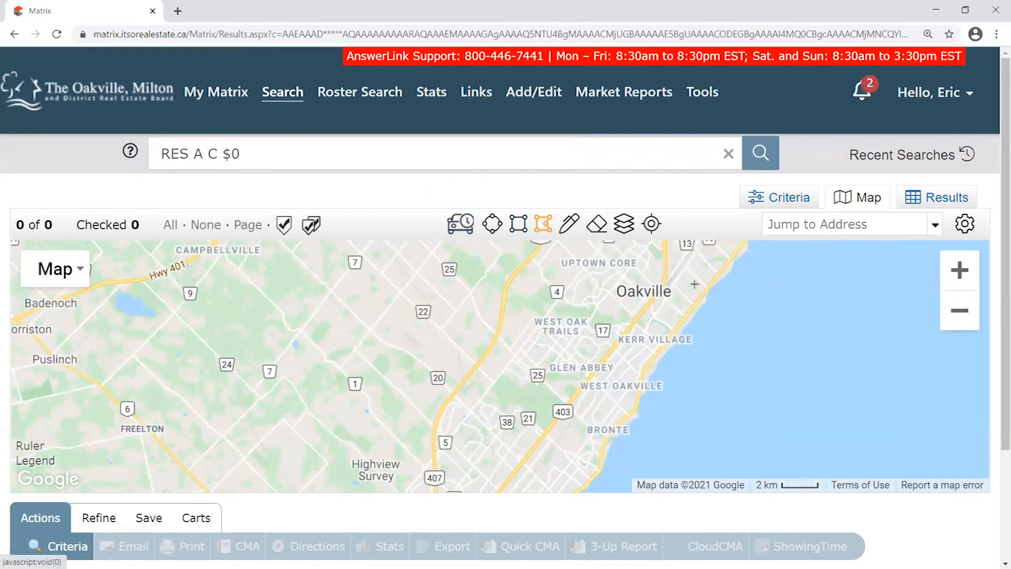
left_click(693, 283)
left_click(611, 340)
left_click(603, 445)
left_click(688, 429)
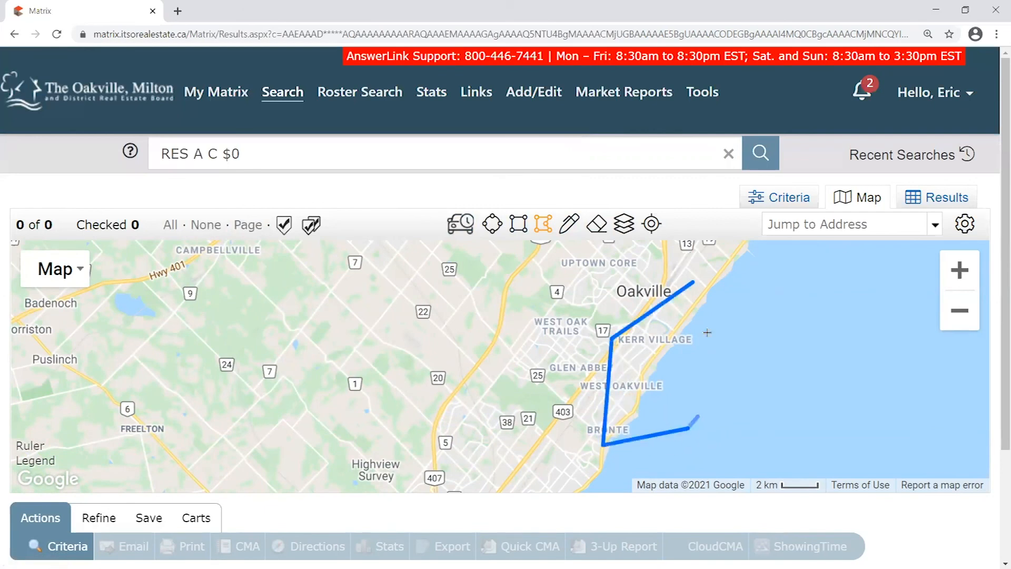
left_click(693, 283)
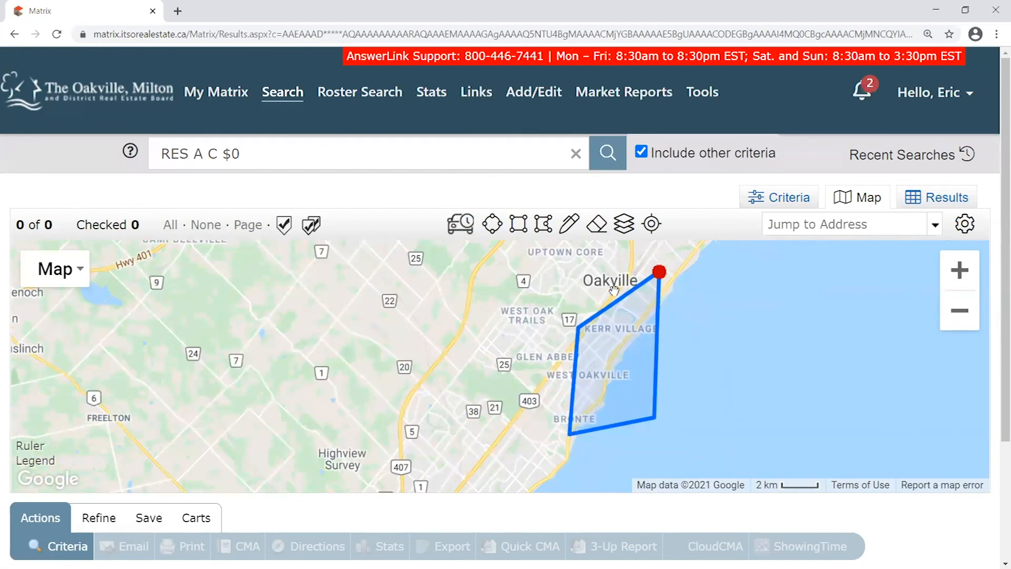
left_click_drag(719, 325, 672, 420)
mouse_move(609, 369)
left_click(560, 322)
mouse_move(682, 366)
left_mouse_down()
mouse_move(725, 317)
mouse_move(721, 296)
left_mouse_up()
left_click_drag(677, 392, 677, 369)
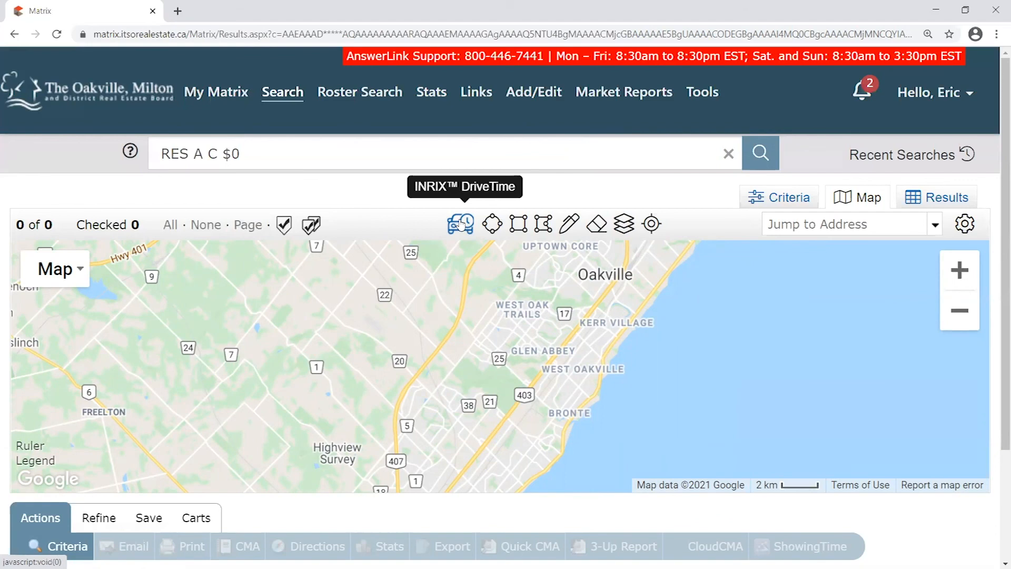
Enter the Oakville destination street address for the drive time and pick the suggested full address
left_click(464, 225)
left_click(413, 171)
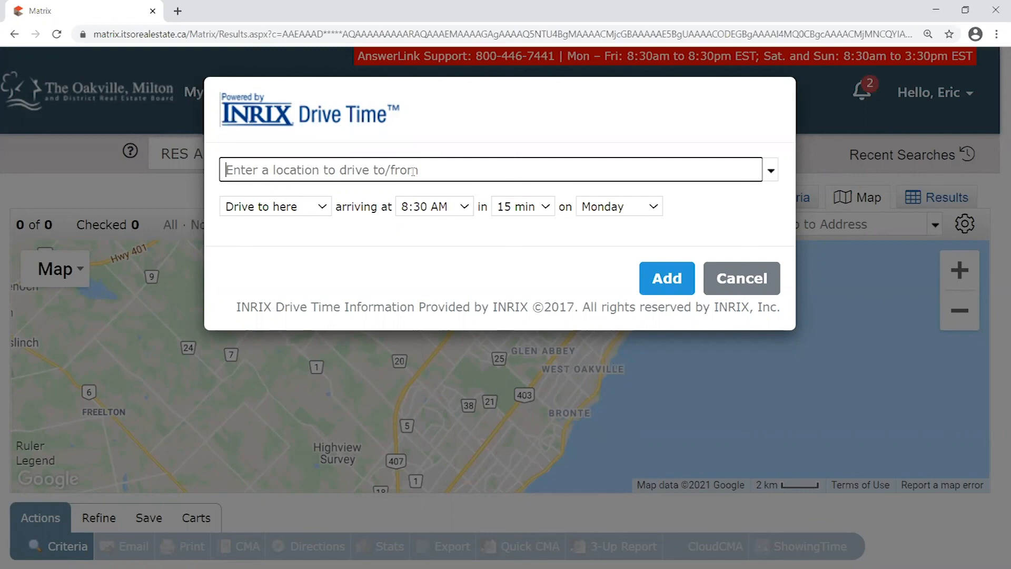
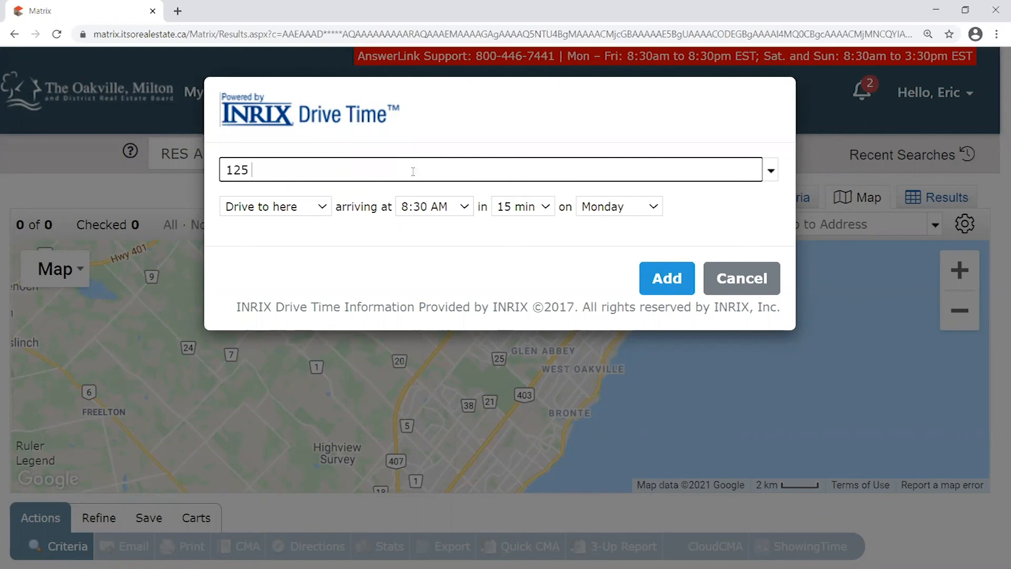
key("Tab")
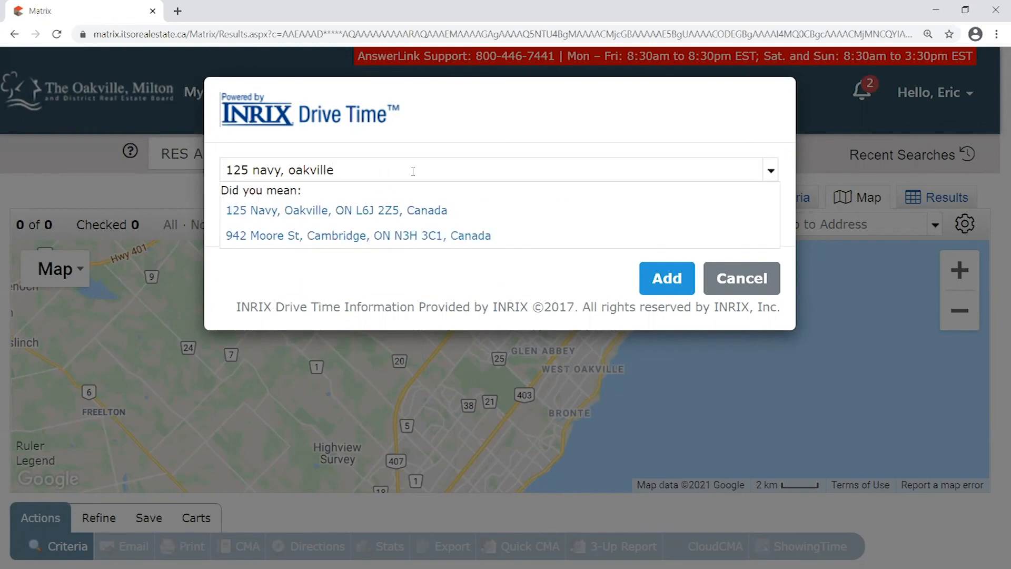
left_click(330, 211)
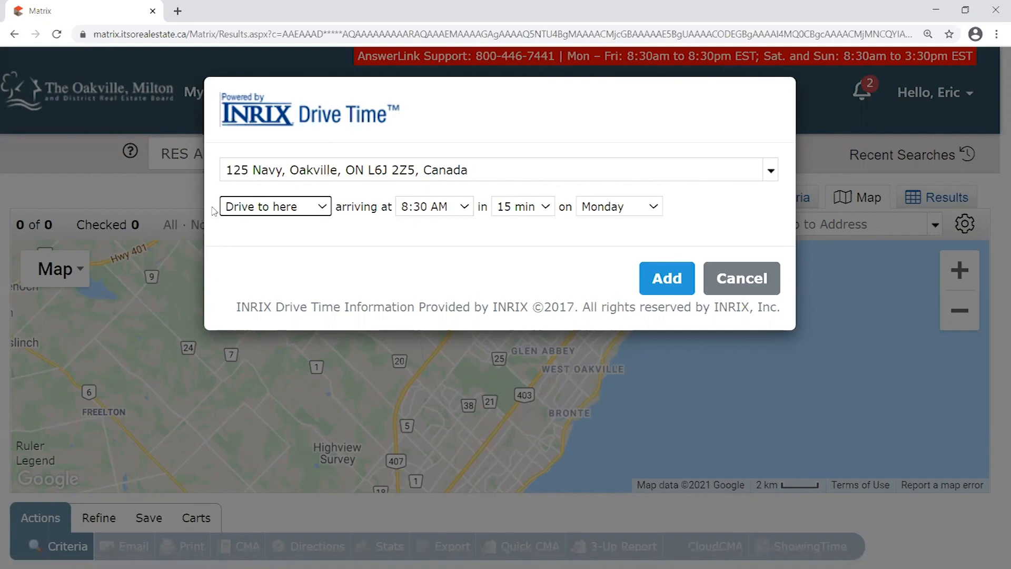
Drive to the location arriving 8:15 AM within 20 min on Monday, and add the shape
left_click(323, 209)
left_click(292, 227)
left_click(425, 210)
left_click(425, 472)
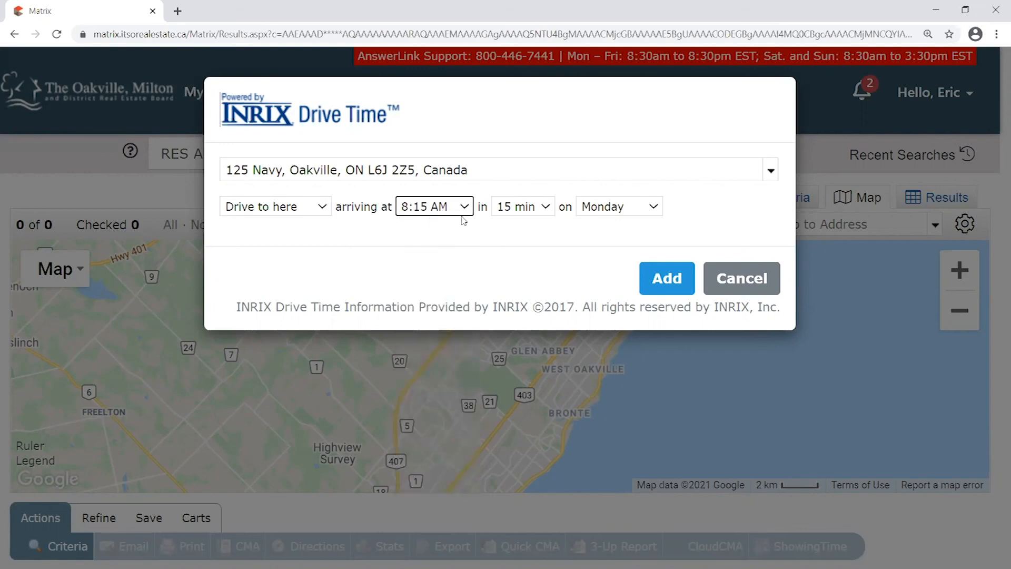
left_click(546, 208)
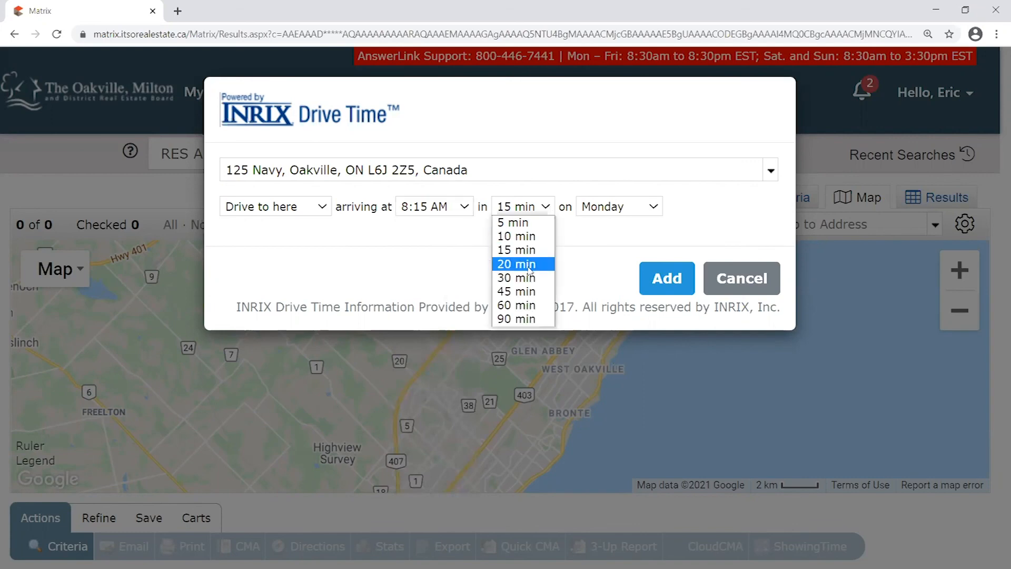
left_click(508, 266)
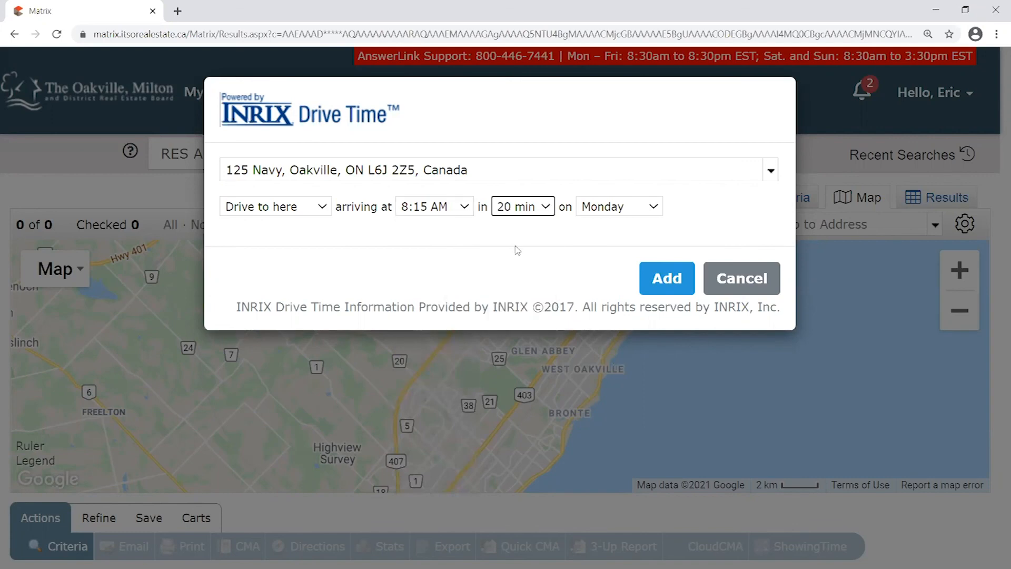
left_click(660, 207)
left_click(677, 206)
left_click(670, 280)
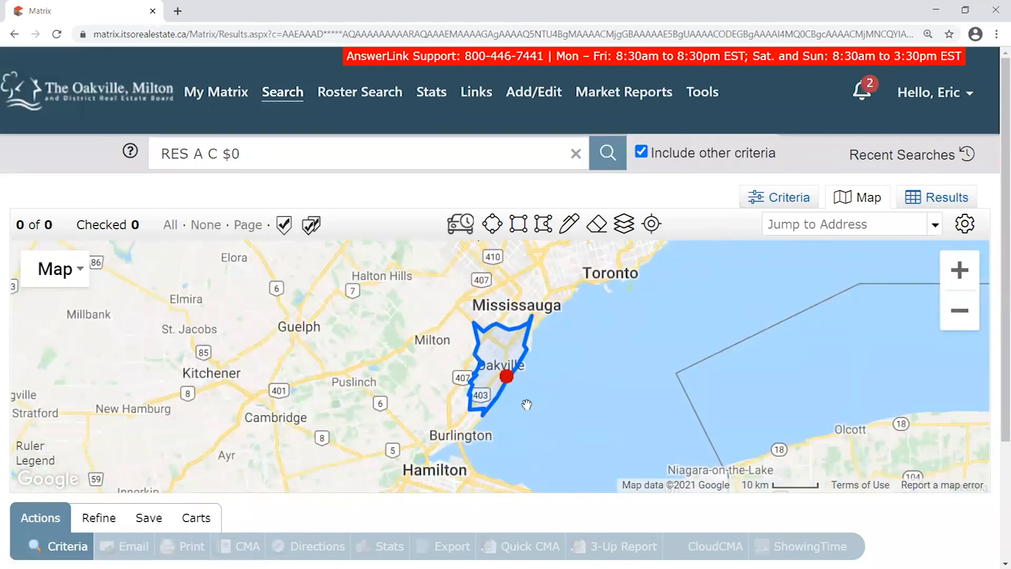
Zoom in and pan to centre the drive-time shape, checking its address details
scroll(525, 404, "up", 1)
left_click_drag(532, 366, 582, 383)
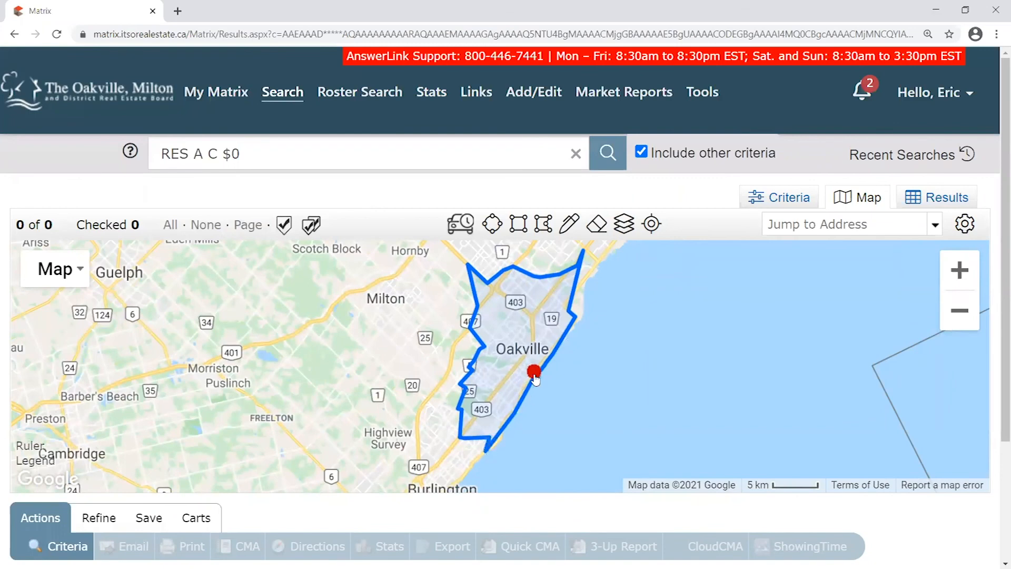
scroll(594, 419, "up", 1)
left_click_drag(580, 372, 620, 455)
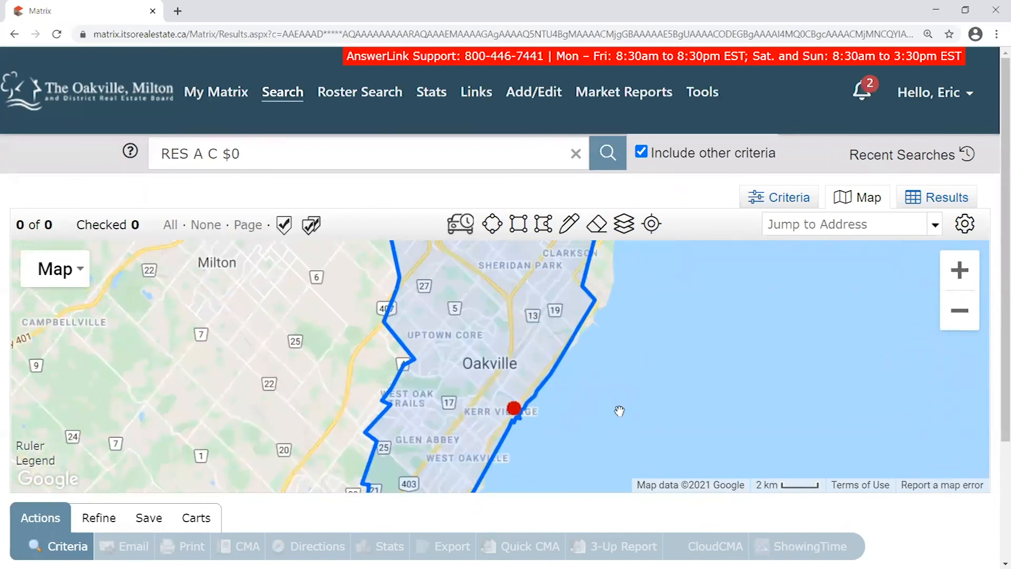
left_click_drag(650, 286, 686, 323)
left_click_drag(657, 412, 688, 310)
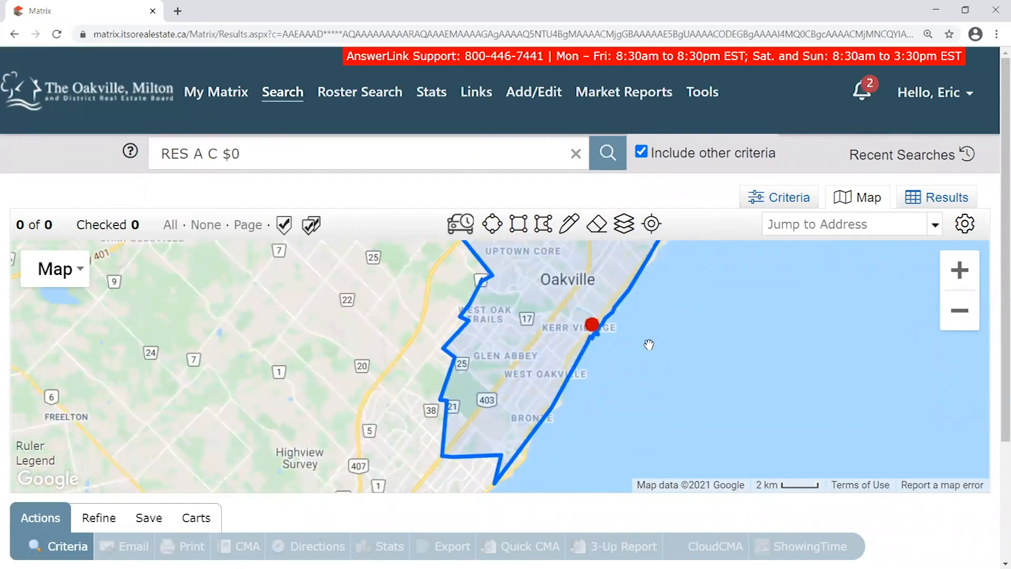
left_click(592, 325)
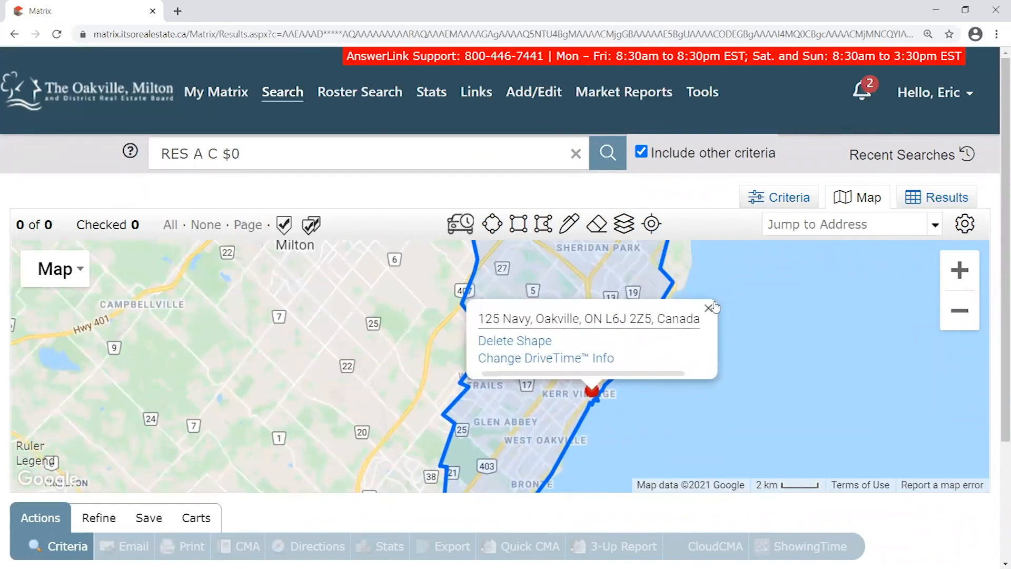
left_click(709, 307)
left_click_drag(711, 304, 593, 351)
scroll(679, 400, "down", 2)
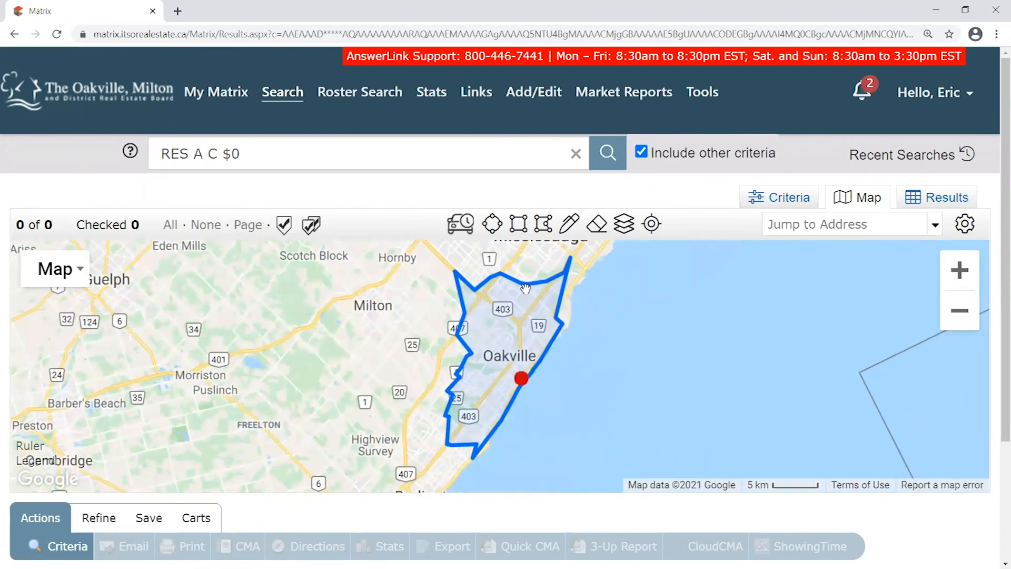
Reframe the map so the whole 20-minute zone around Oakville is centred, rechecking its details
left_click(533, 375)
left_click(638, 310)
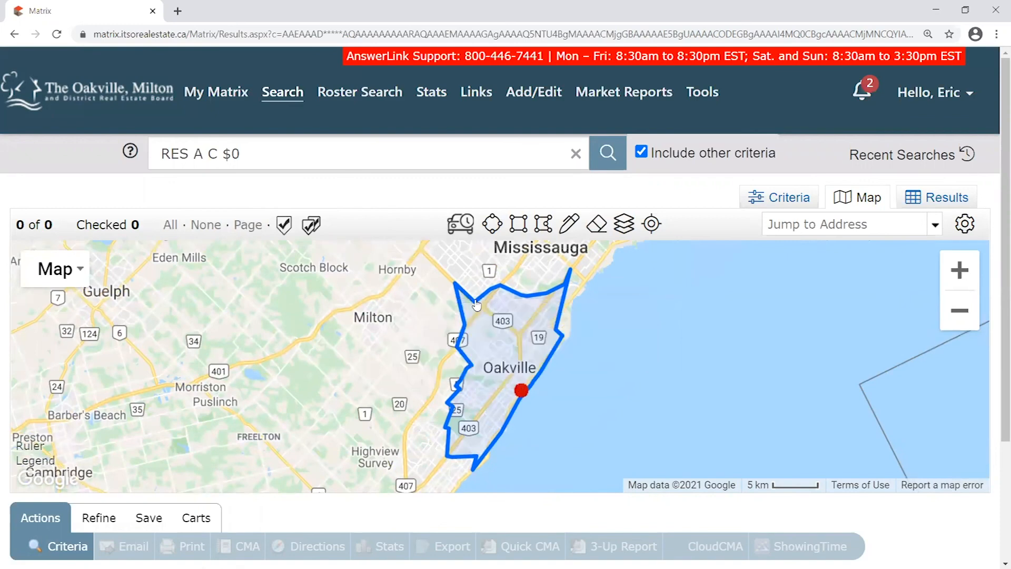
mouse_move(519, 389)
left_click_drag(576, 374, 634, 333)
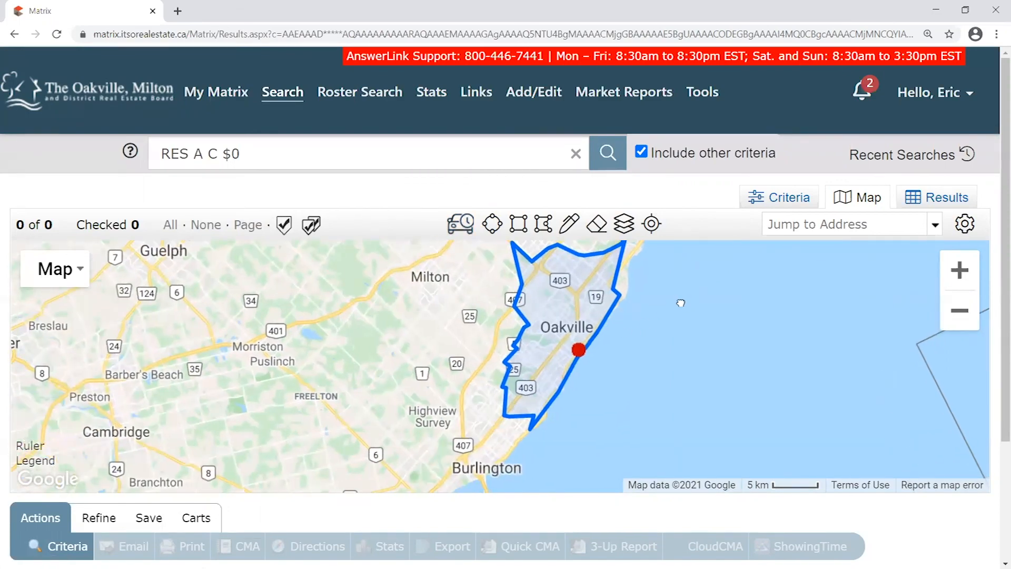
left_click_drag(680, 304, 662, 323)
scroll(649, 327, "up", 1)
left_click_drag(592, 312, 666, 417)
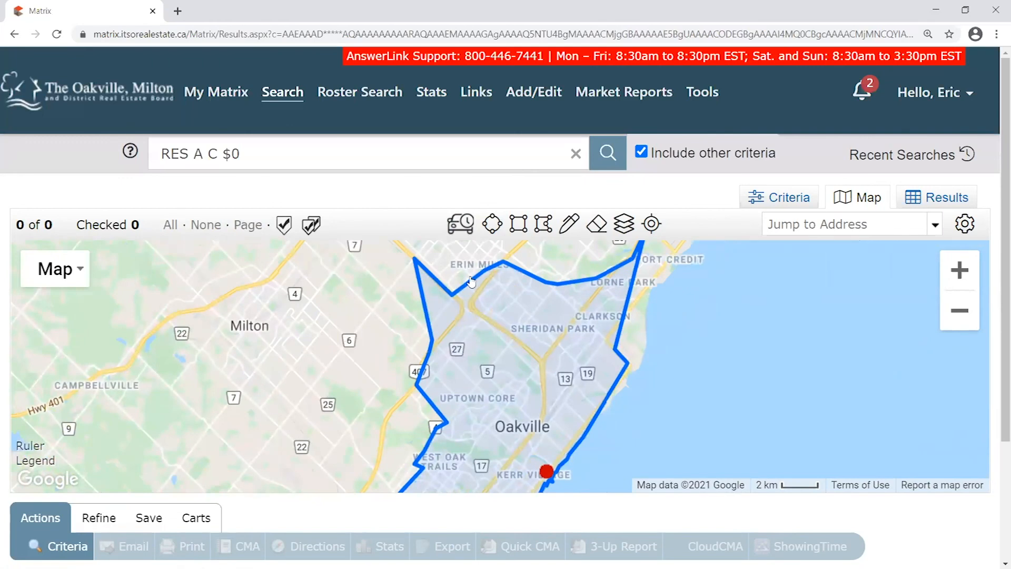
left_click_drag(763, 462, 745, 392)
scroll(745, 391, "down", 1)
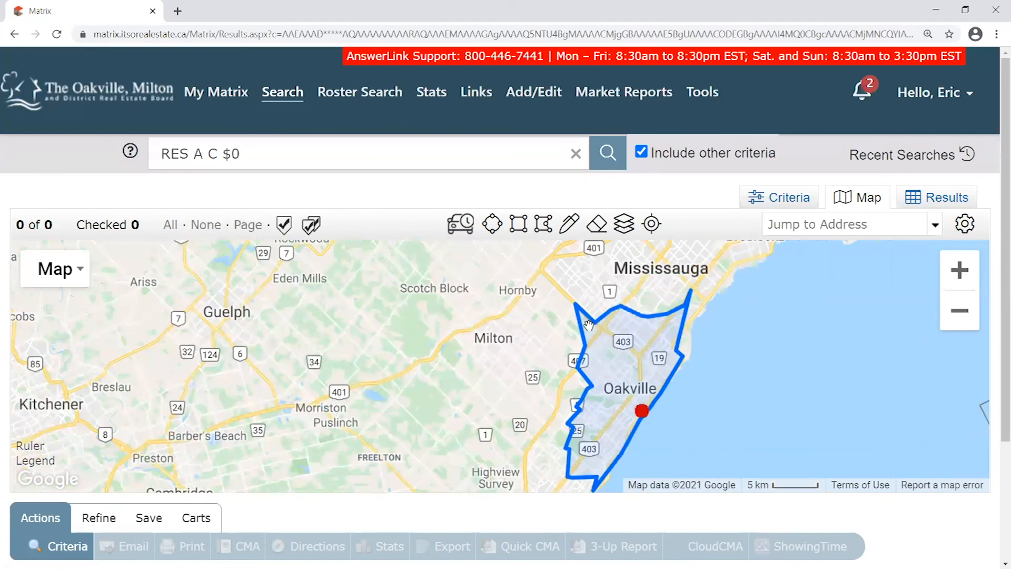
left_click_drag(779, 400, 707, 392)
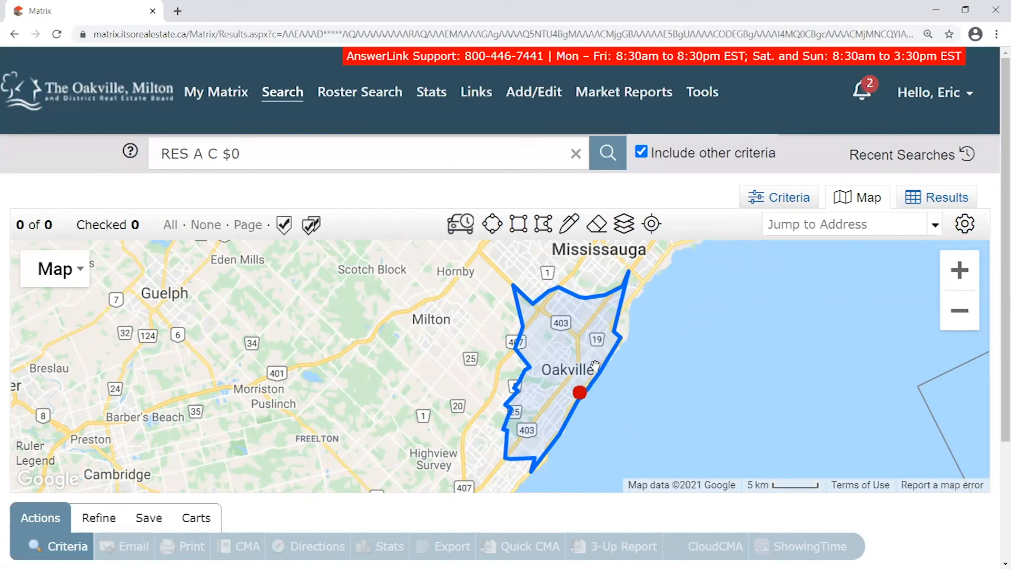
left_click(573, 377)
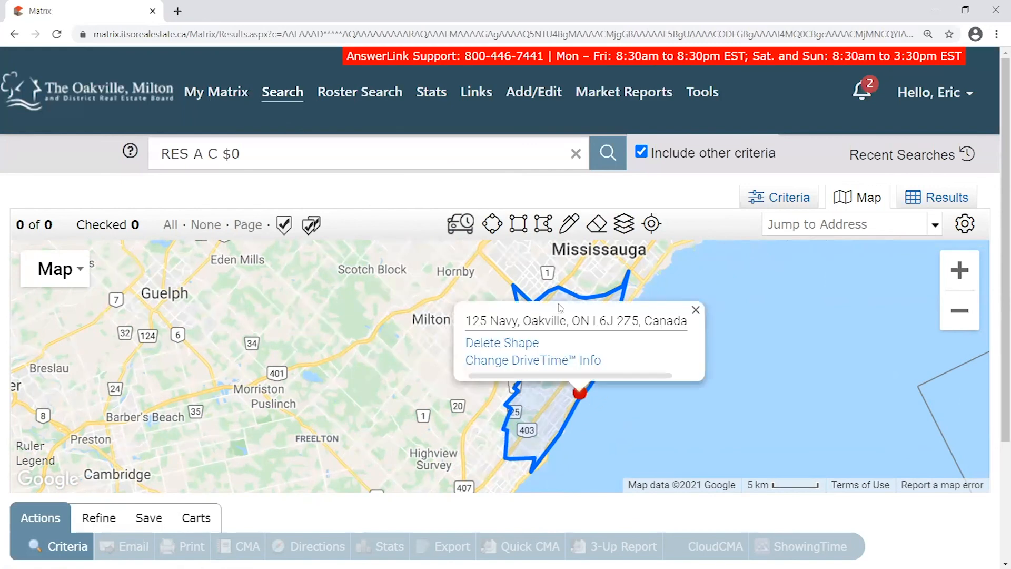
left_click(695, 310)
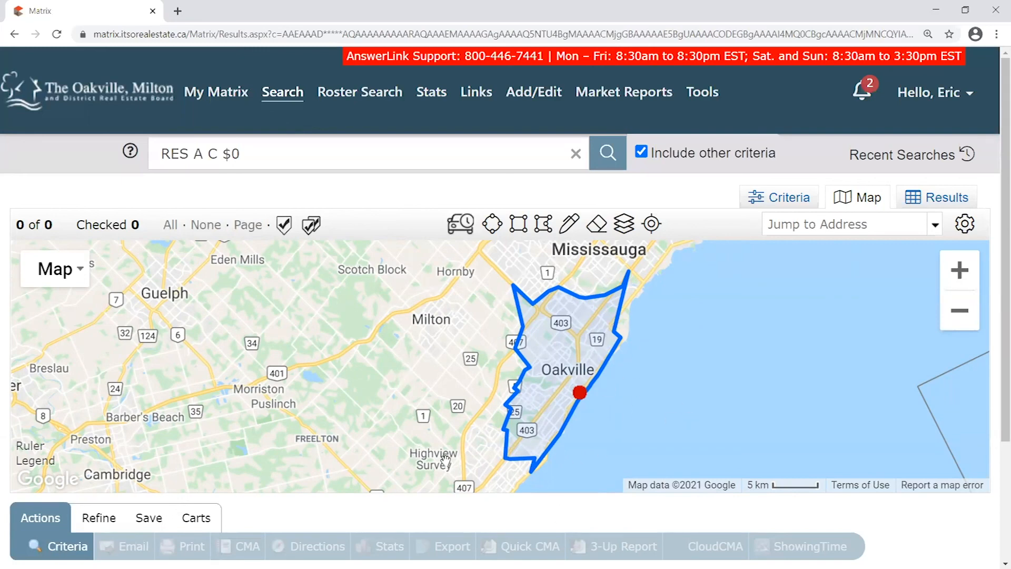
Reframe the map around Oakville and open the red drive-time marker's info popup
left_click(697, 307)
scroll(661, 380, "up", 2)
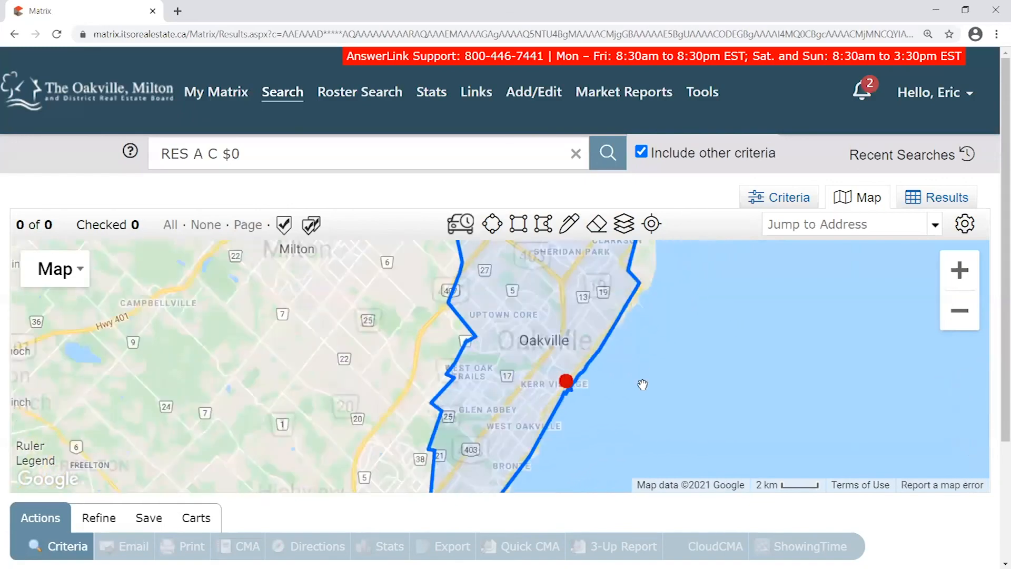
left_click_drag(637, 385, 658, 372)
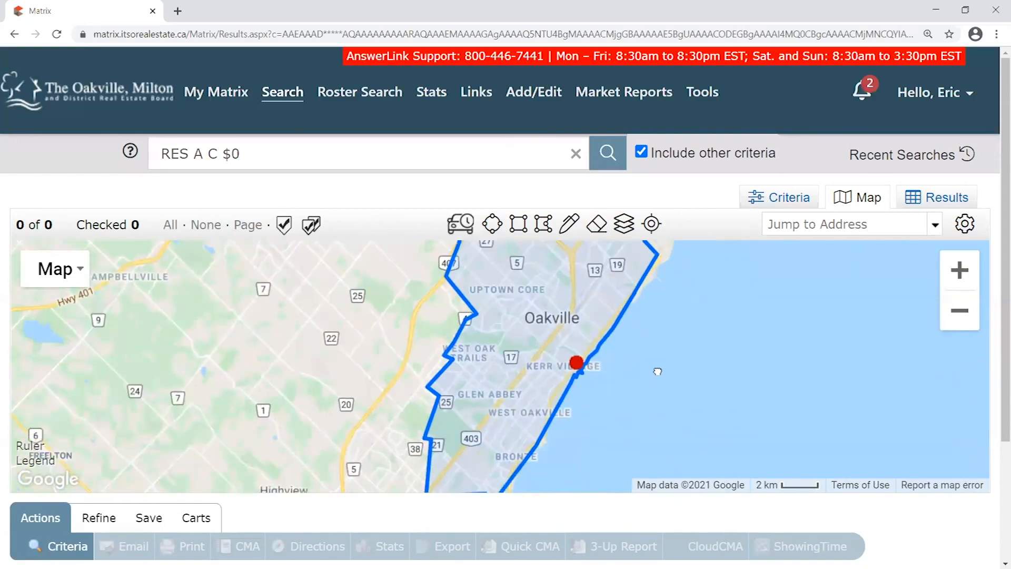
left_click(575, 370)
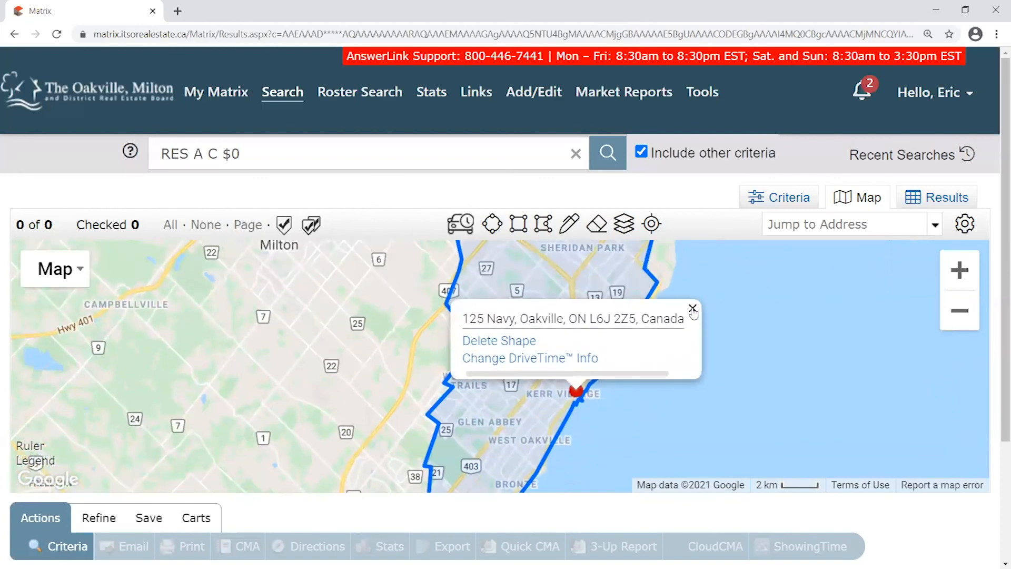
left_click(693, 310)
mouse_move(646, 406)
left_mouse_down()
mouse_move(668, 282)
mouse_move(596, 390)
mouse_move(639, 346)
mouse_move(560, 378)
left_mouse_up()
scroll(640, 346, "down", 1)
left_click(513, 373)
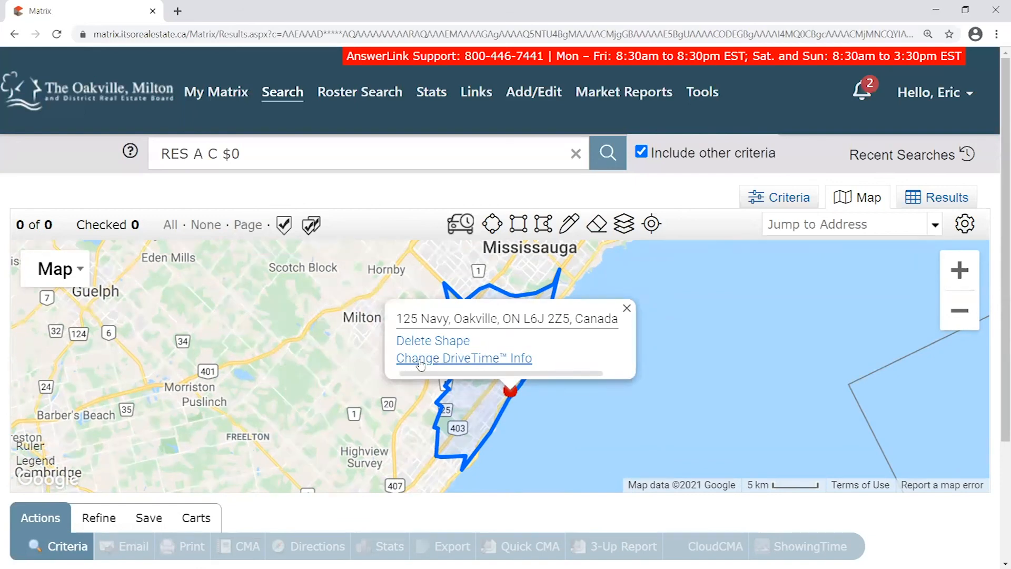
Change the drive-time arrival from 8:15 AM to 3:00 AM in the DriveTime settings
left_click(489, 363)
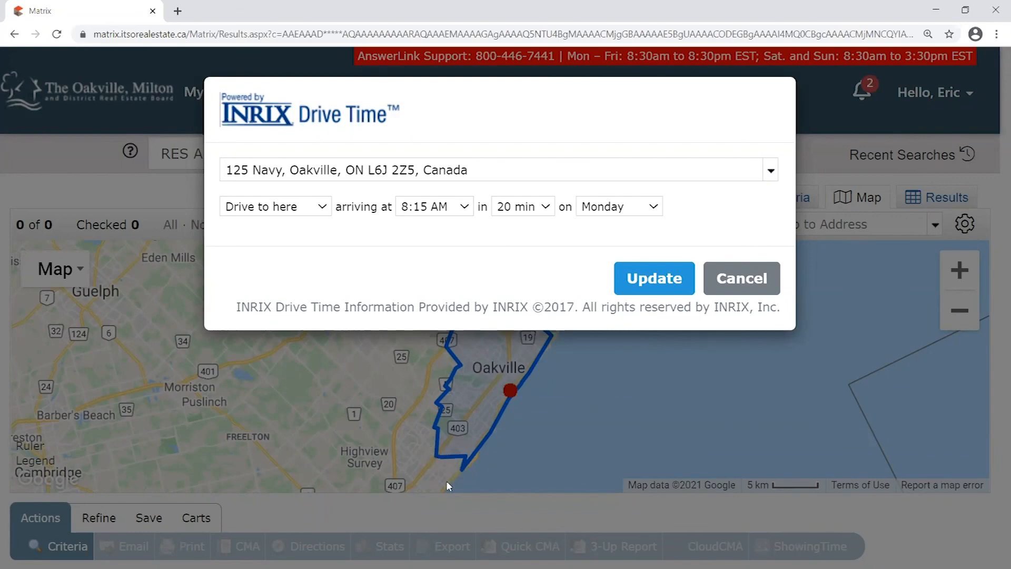
left_click(429, 215)
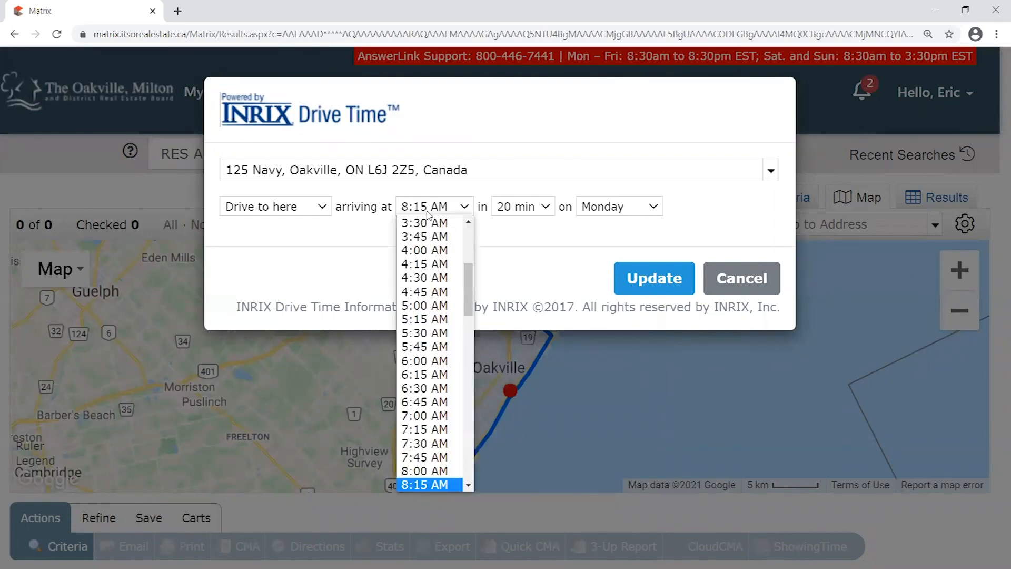
left_click(476, 275)
left_click(469, 207)
scroll(440, 247, "up", 1)
left_click(417, 248)
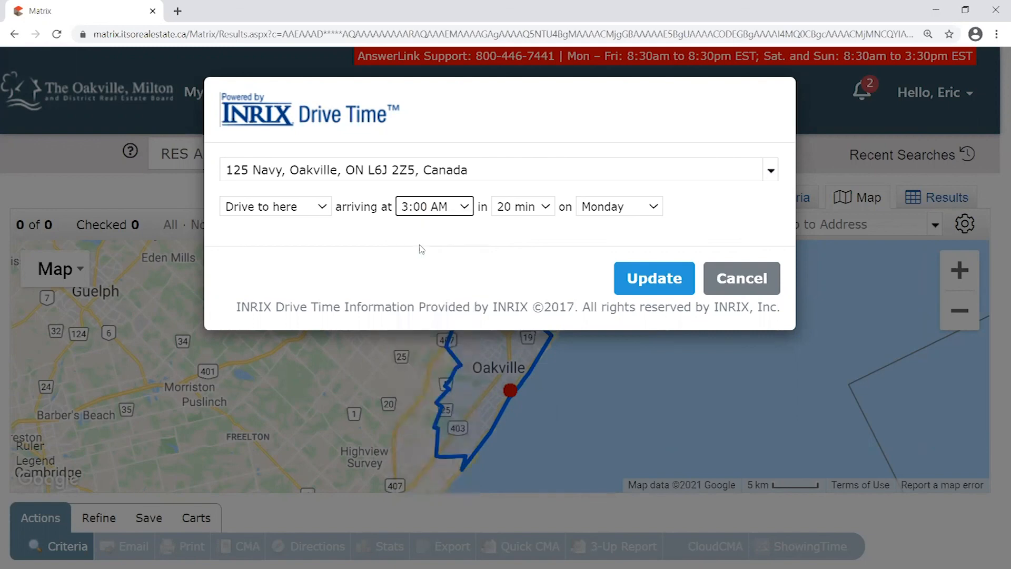
left_click(521, 229)
Apply the 3:00 AM drive-time update and check the enlarged shape's info
left_click(660, 285)
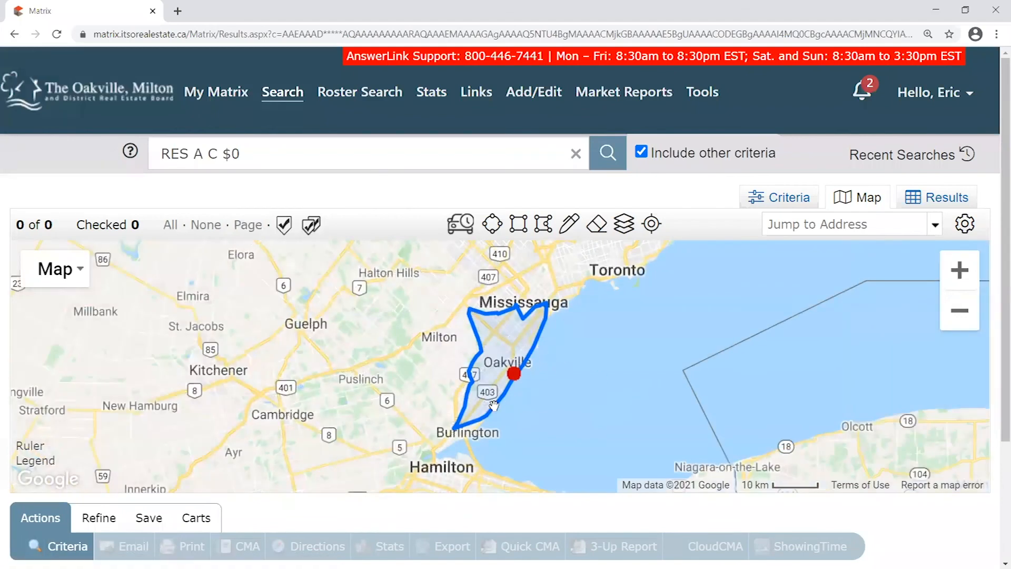
scroll(492, 414, "up", 1)
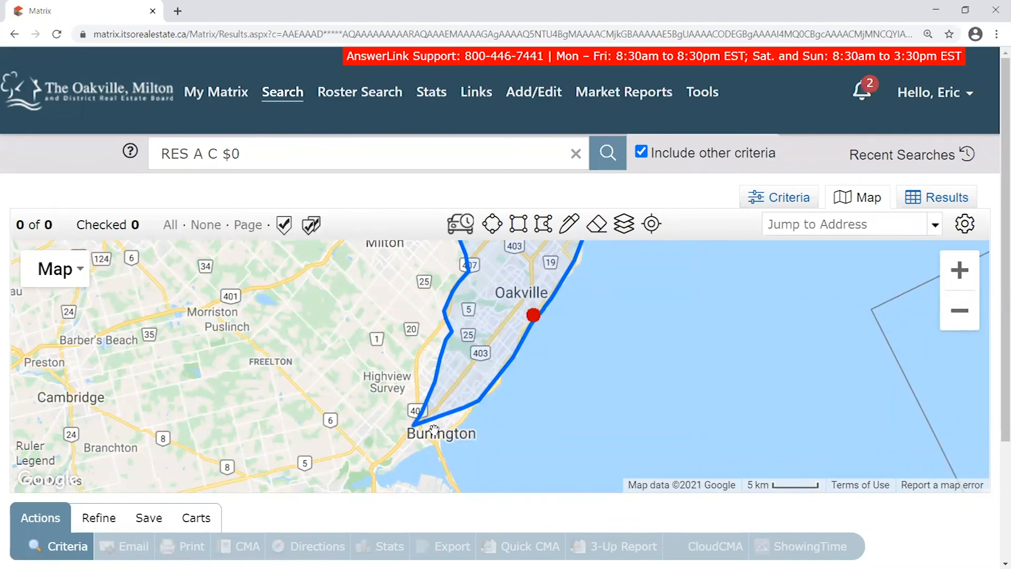
left_click(533, 315)
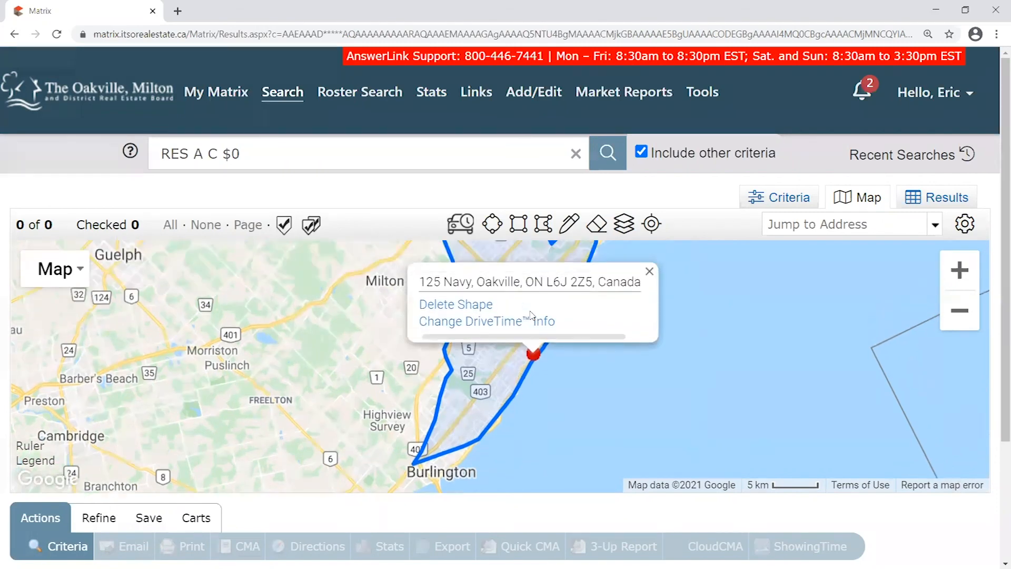
left_click(649, 309)
left_click_drag(637, 352, 594, 385)
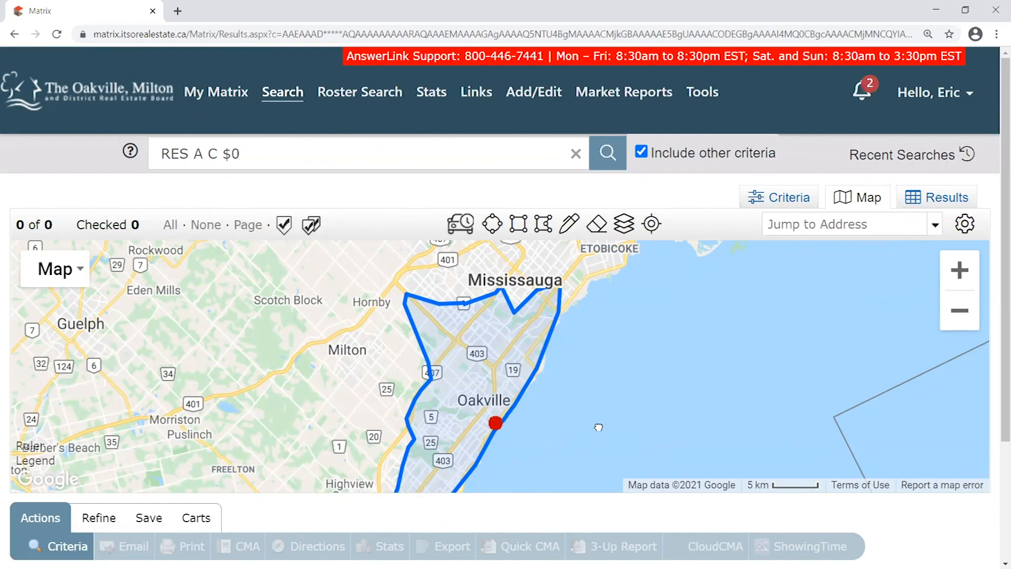
left_click_drag(599, 427, 587, 388)
scroll(585, 388, "down", 1)
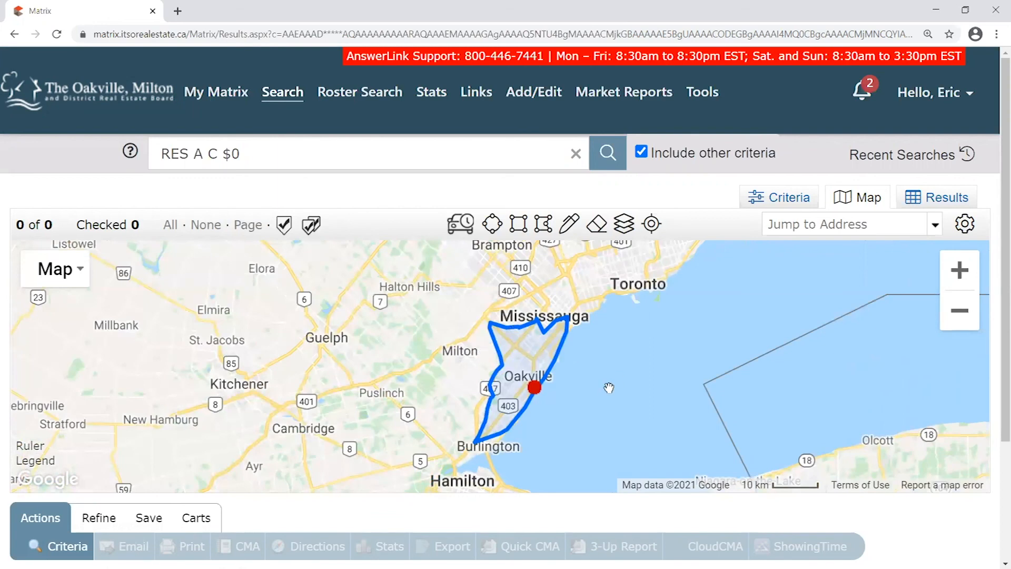
Pan and zoom to frame the enlarged zone from Mississauga to Burlington, rechecking its details
scroll(577, 412, "up", 1)
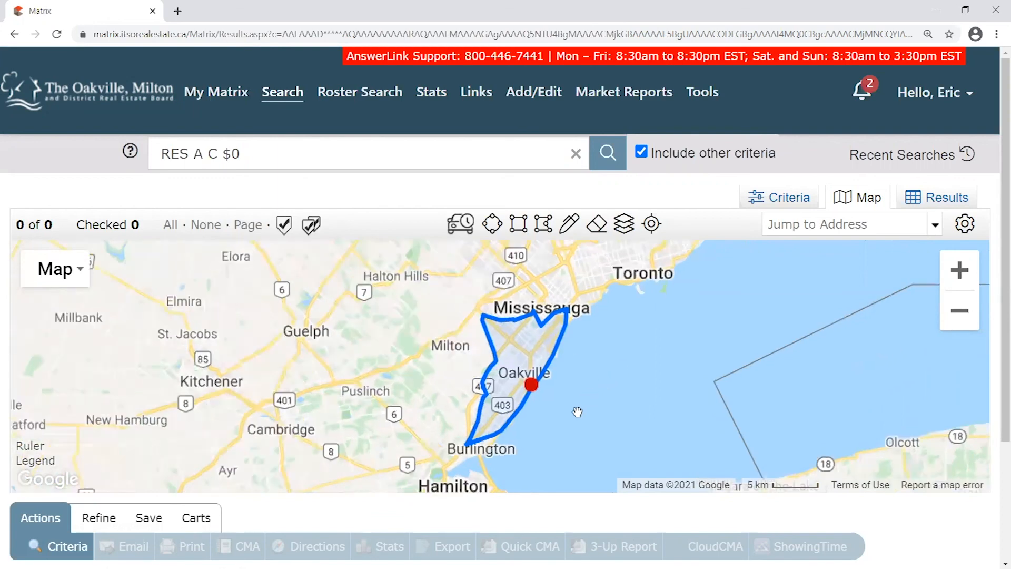
left_click_drag(573, 409, 640, 403)
left_click(511, 342)
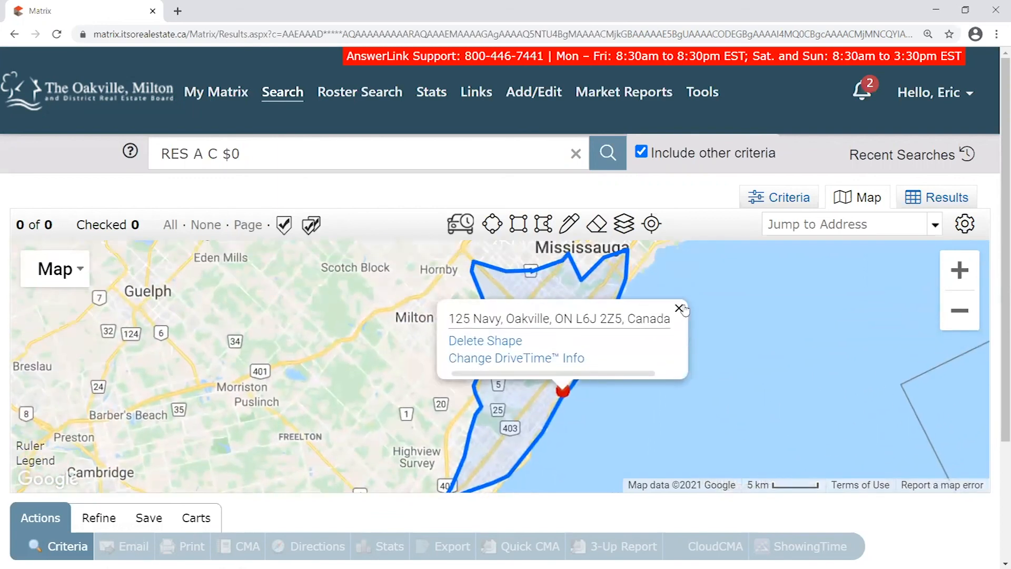
left_click(679, 308)
left_click_drag(674, 347, 676, 355)
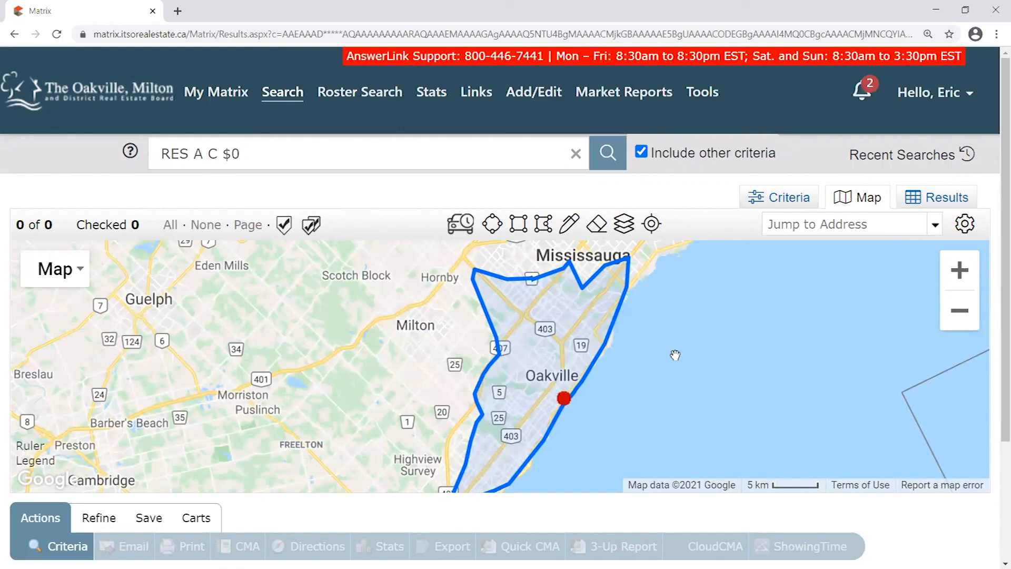
scroll(637, 384, "up", 1)
left_click_drag(612, 391, 727, 384)
scroll(727, 384, "down", 1)
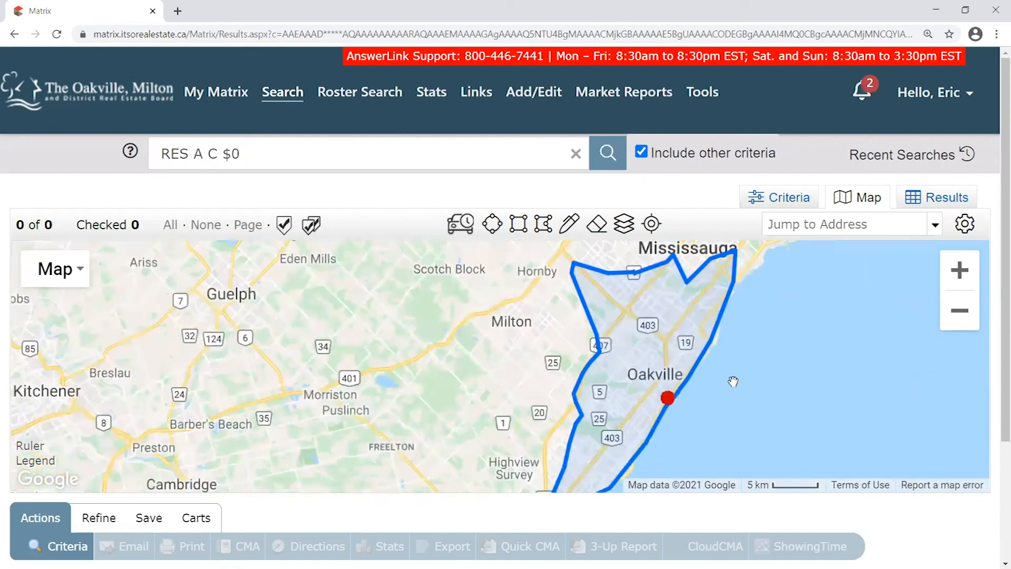
Draw a five-corner polygon west of Oakville, from south of Hornby past the 403, overlapping the drive-time area
left_click(543, 224)
left_click(586, 296)
left_click(525, 387)
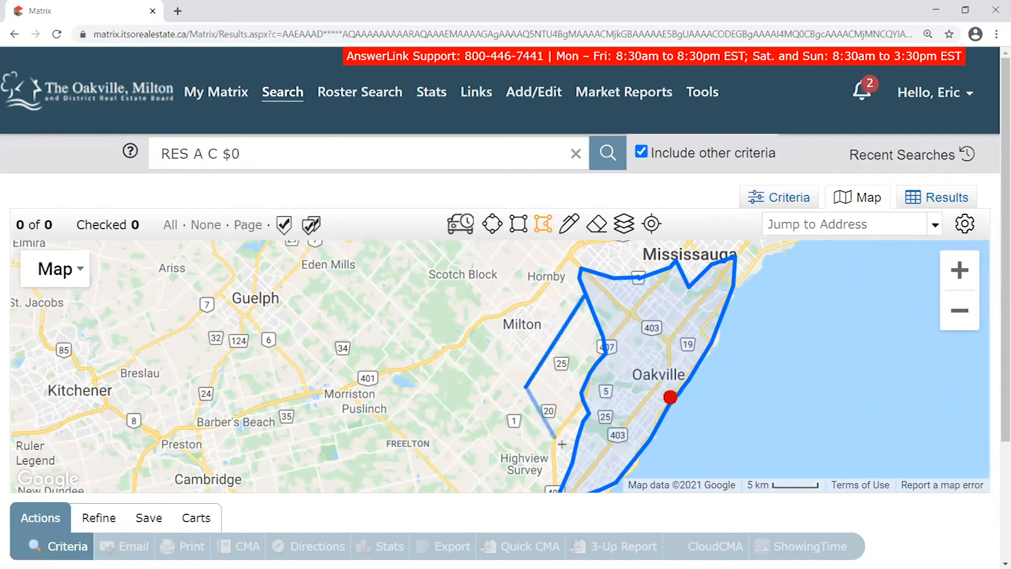
left_click(578, 450)
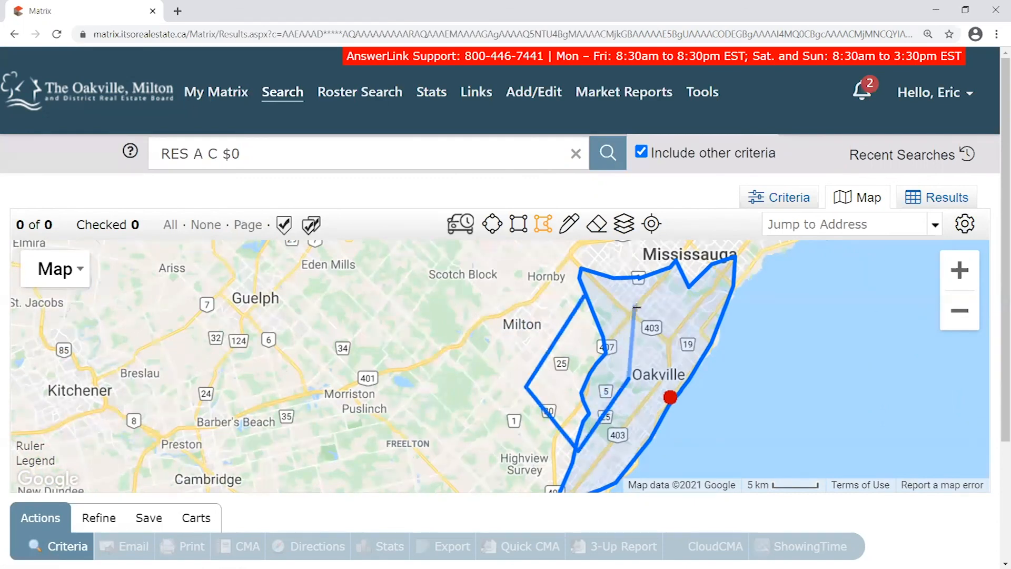
left_click(653, 327)
left_click(625, 289)
left_click(584, 295)
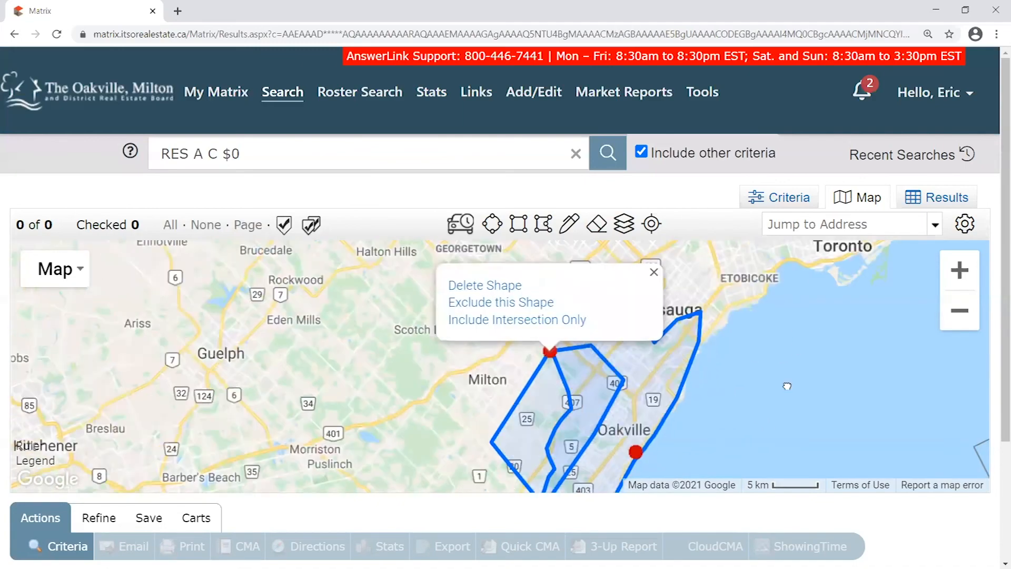
left_click(653, 270)
Pan toward Erin Mills and Hornby, checking the drive-time shape's and new polygon's popups
left_click_drag(738, 402, 729, 318)
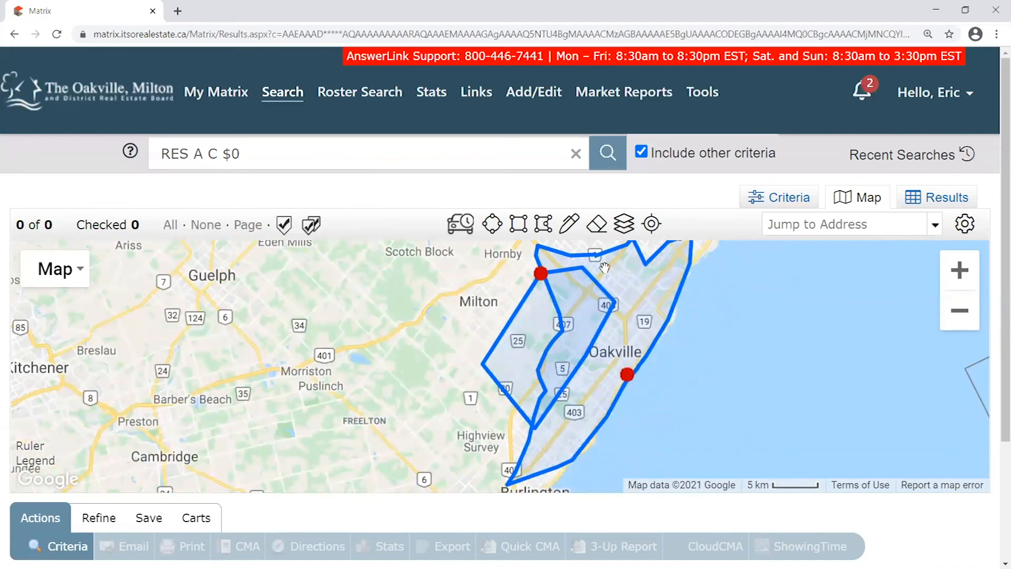
left_click(628, 373)
left_click(744, 309)
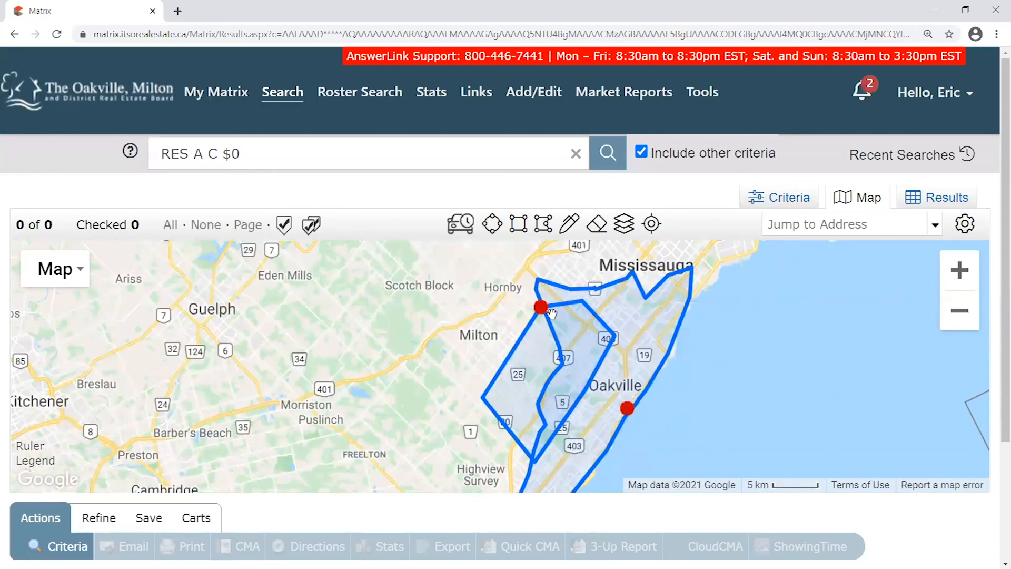
left_click(548, 316)
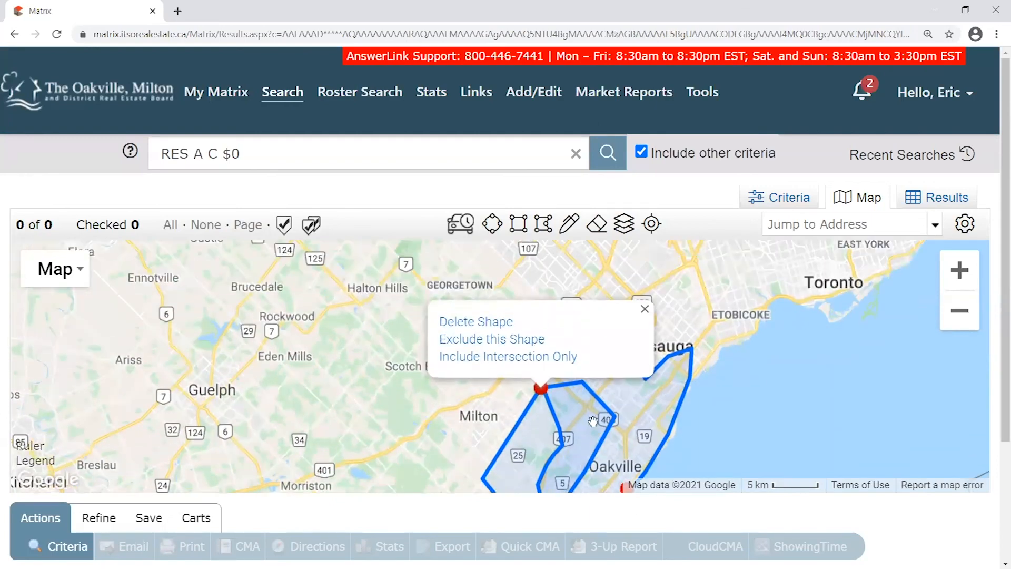
left_click(646, 309)
left_click_drag(641, 406, 619, 301)
scroll(588, 326, "up", 1)
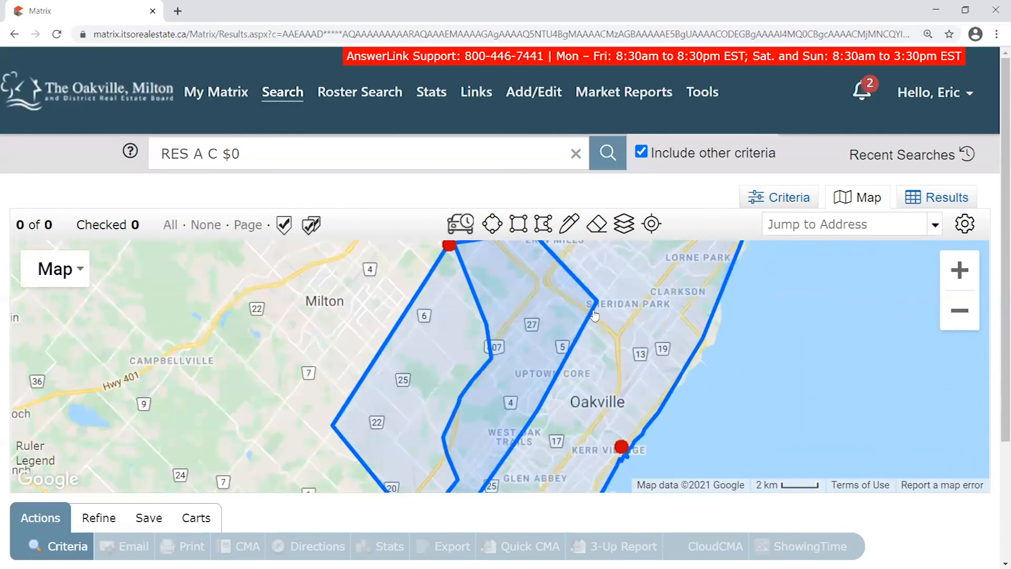
left_click_drag(609, 376, 575, 422)
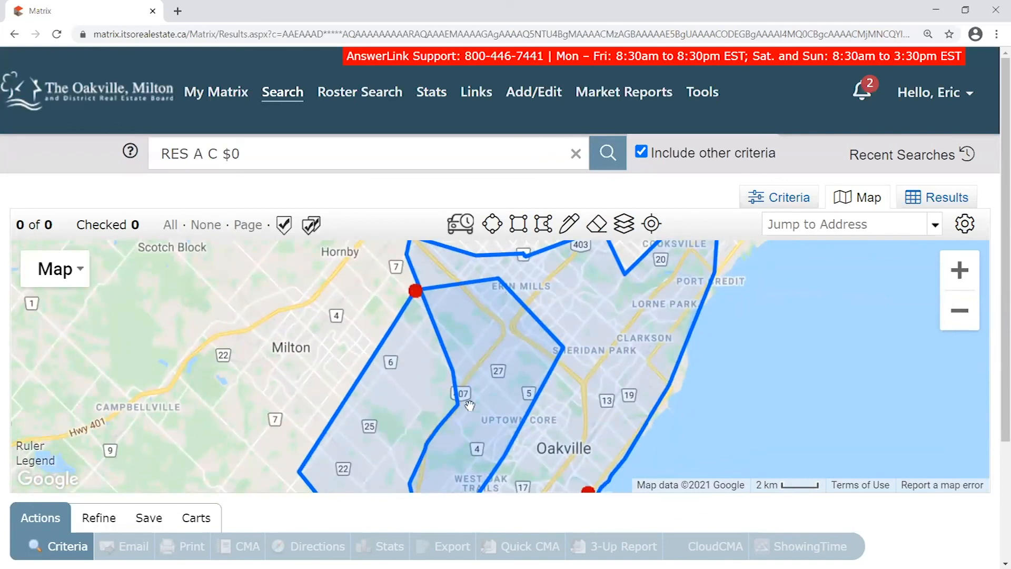
Pan toward Kerr Village and recheck the polygon's and drive-time shape's popups
left_click(416, 290)
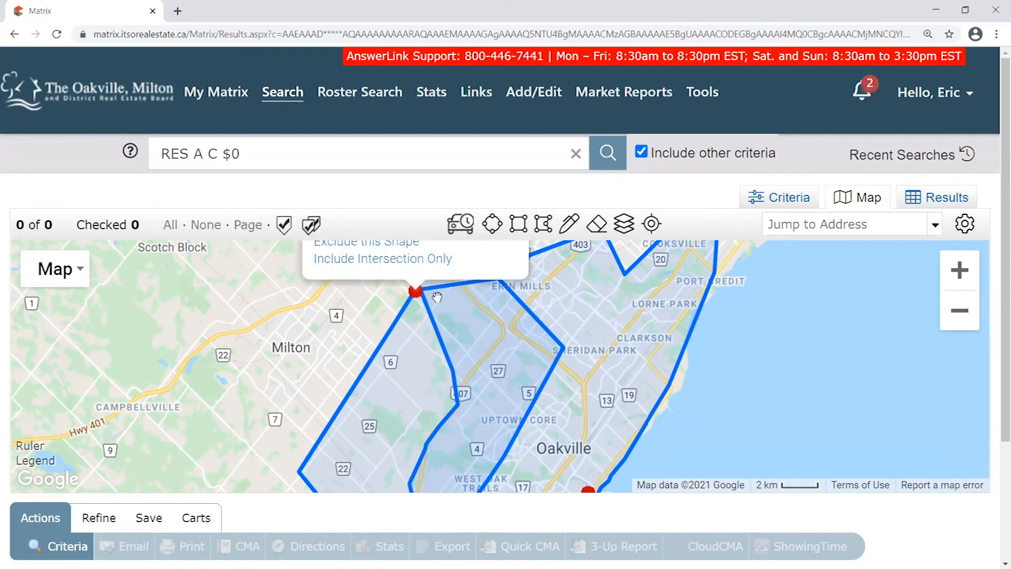
left_click_drag(554, 409, 534, 276)
left_click_drag(460, 472, 450, 382)
left_click_drag(488, 297, 473, 344)
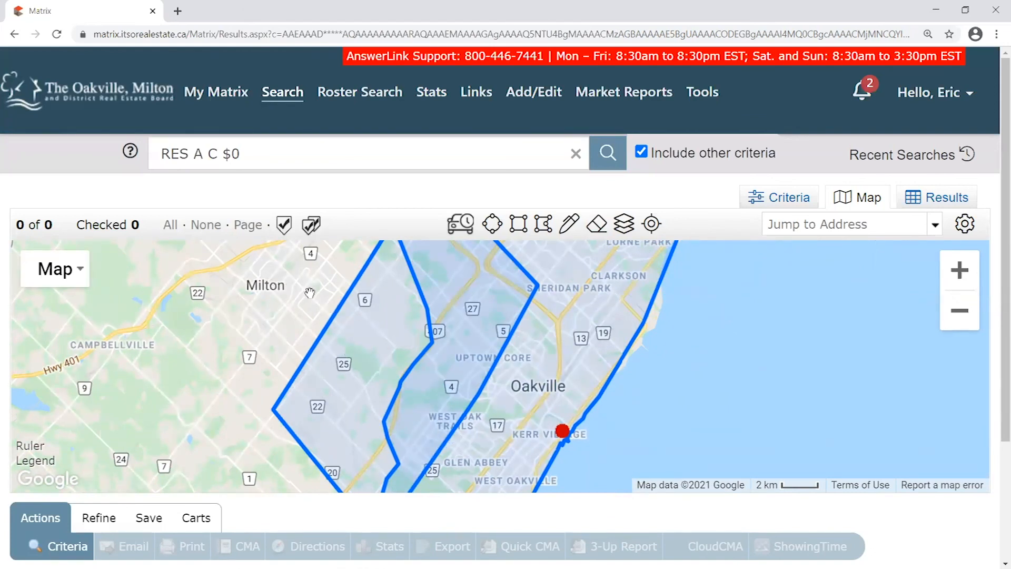
left_click(572, 437)
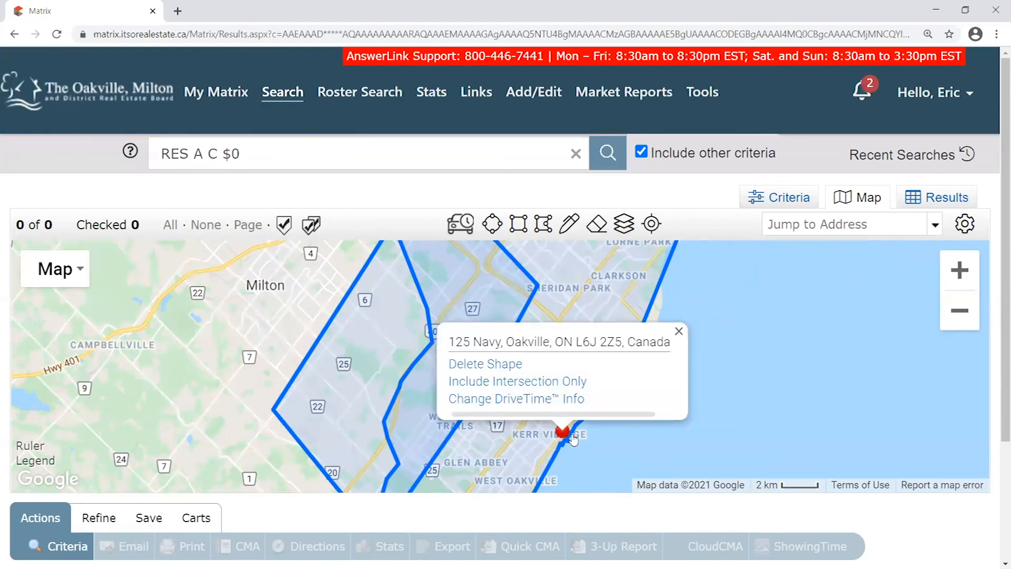
left_click(679, 330)
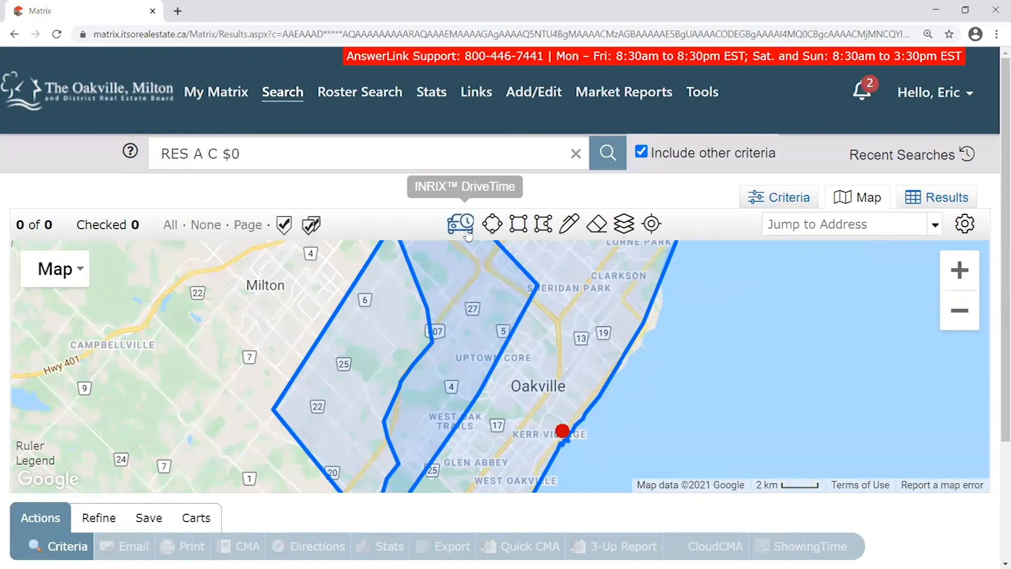
Delete the drive-time shape and the drawn Oakville polygon, then recentre and zoom on Oakville
left_click_drag(609, 355, 644, 409)
scroll(638, 401, "down", 1)
left_click(532, 340)
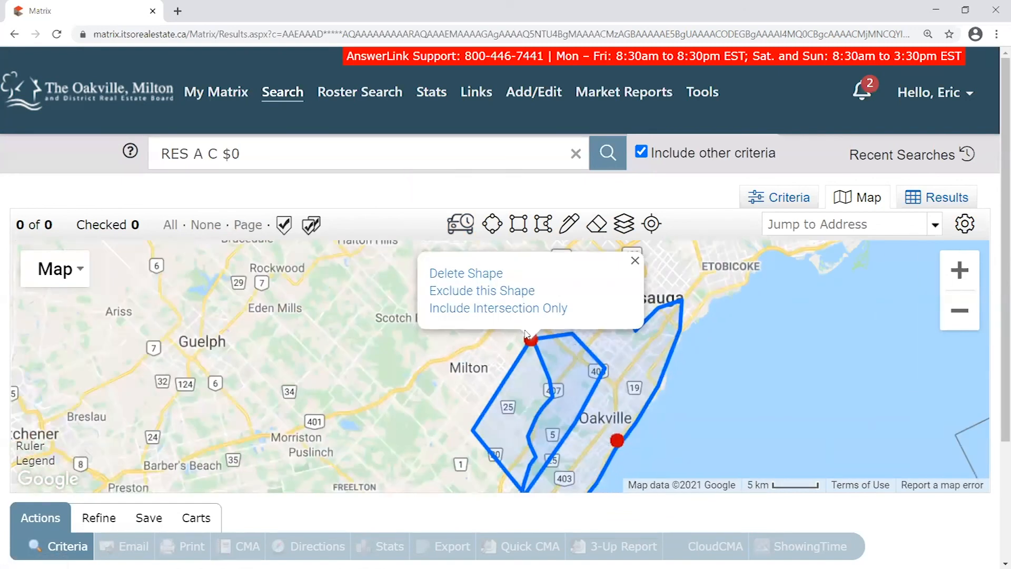
left_click(480, 330)
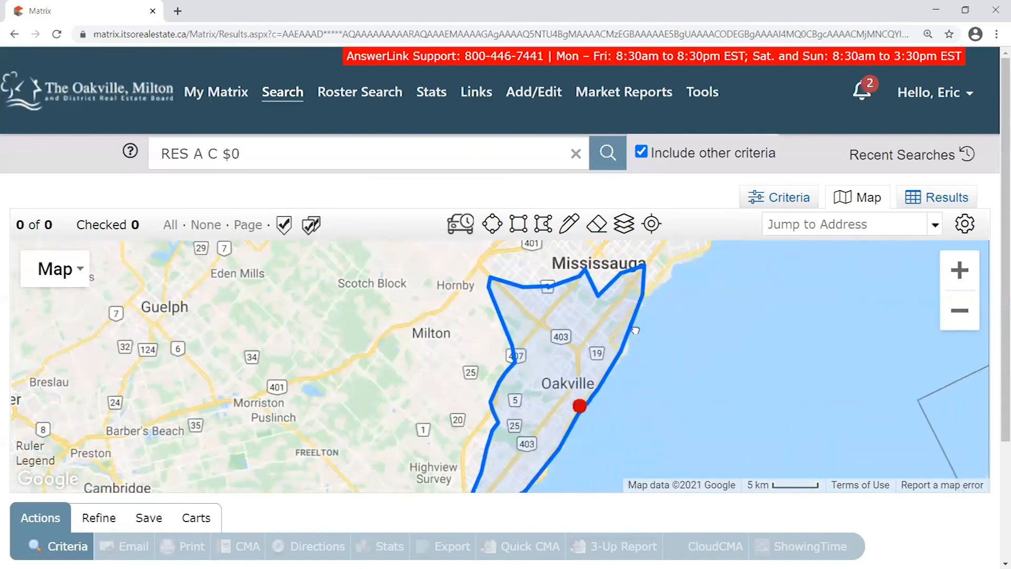
left_click(553, 384)
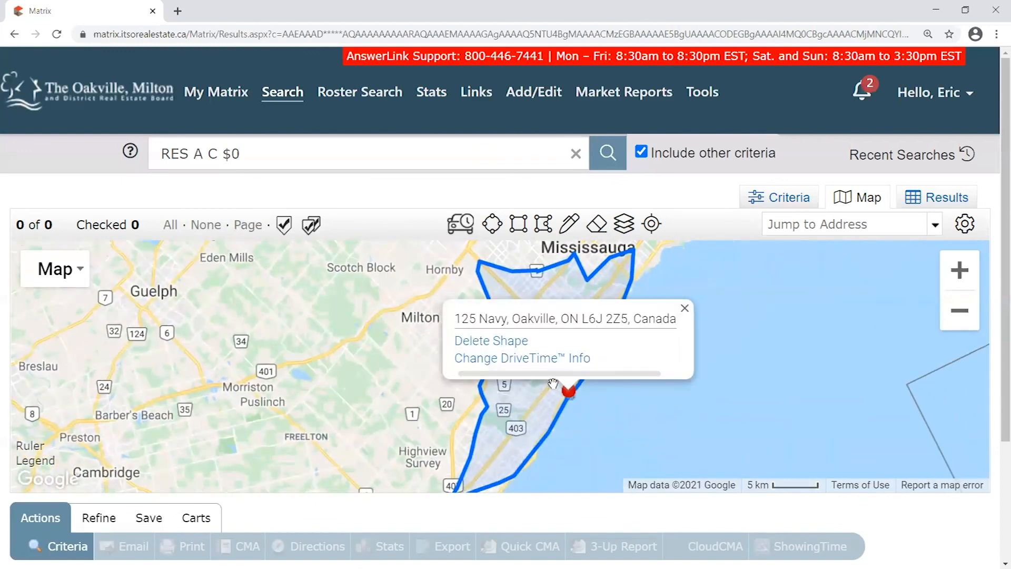
left_click(518, 343)
left_click_drag(655, 373, 602, 364)
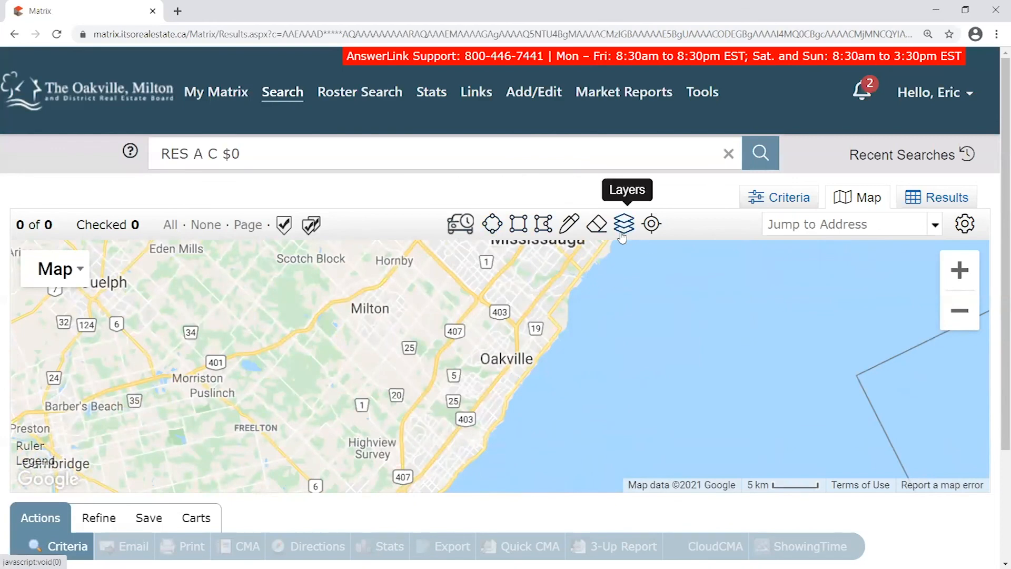
left_click_drag(627, 318, 672, 311)
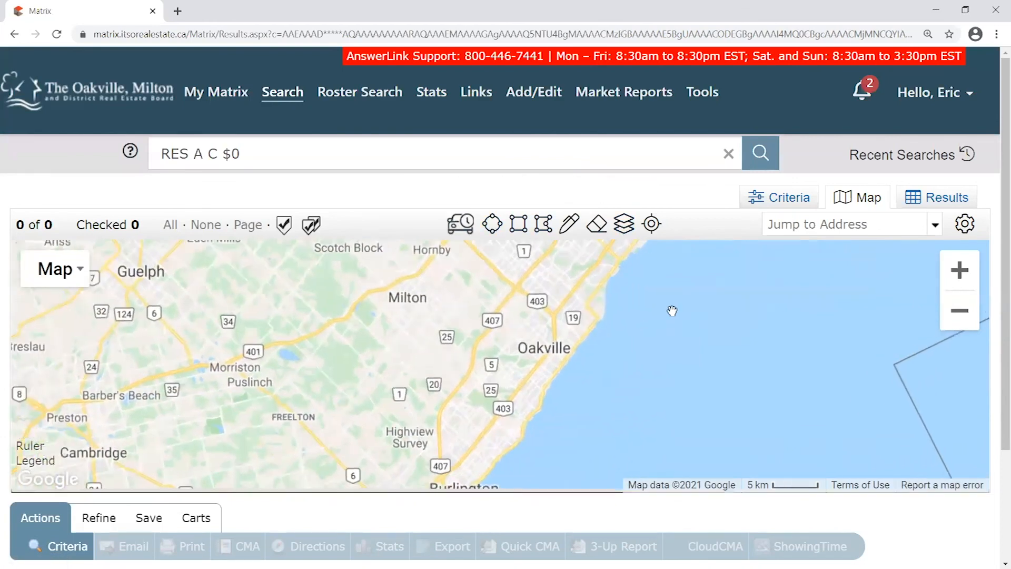
scroll(608, 313, "up", 1)
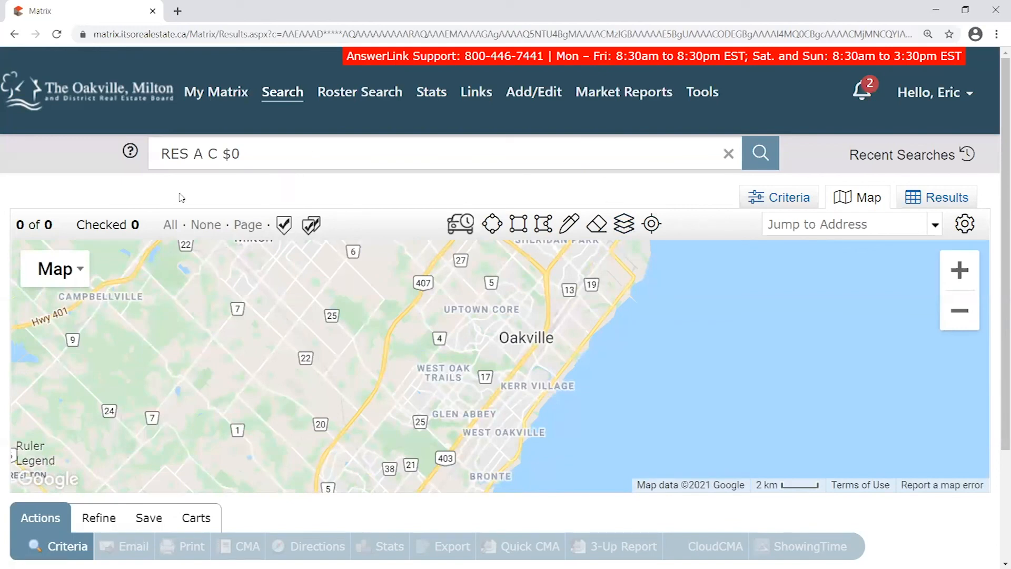
Return to the My Matrix home page and bring up the Search menu
left_click(87, 95)
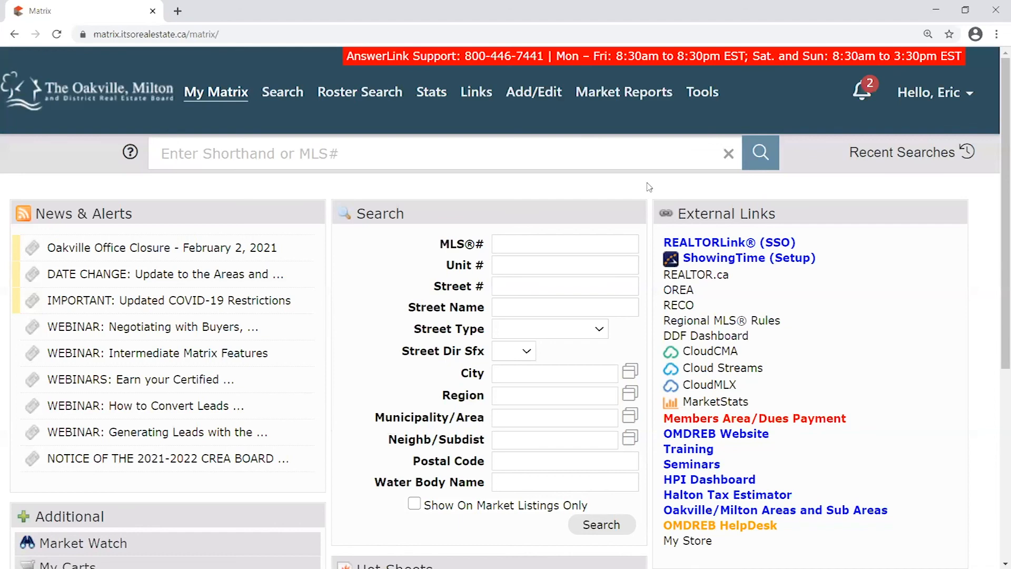
mouse_move(282, 101)
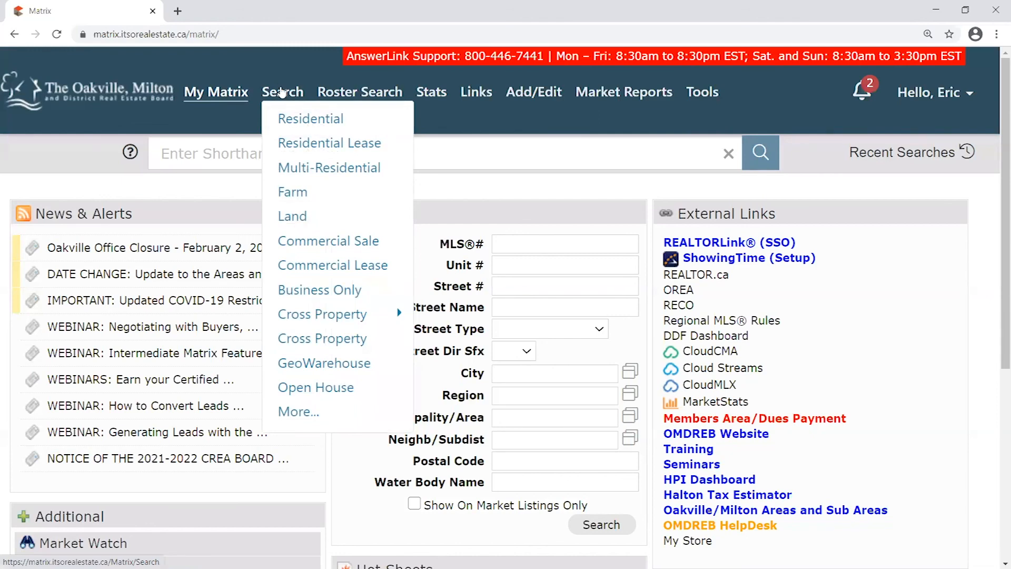
Start a new Residential search with 0 in Price and switch to the Map view
left_click(315, 122)
left_click(783, 299)
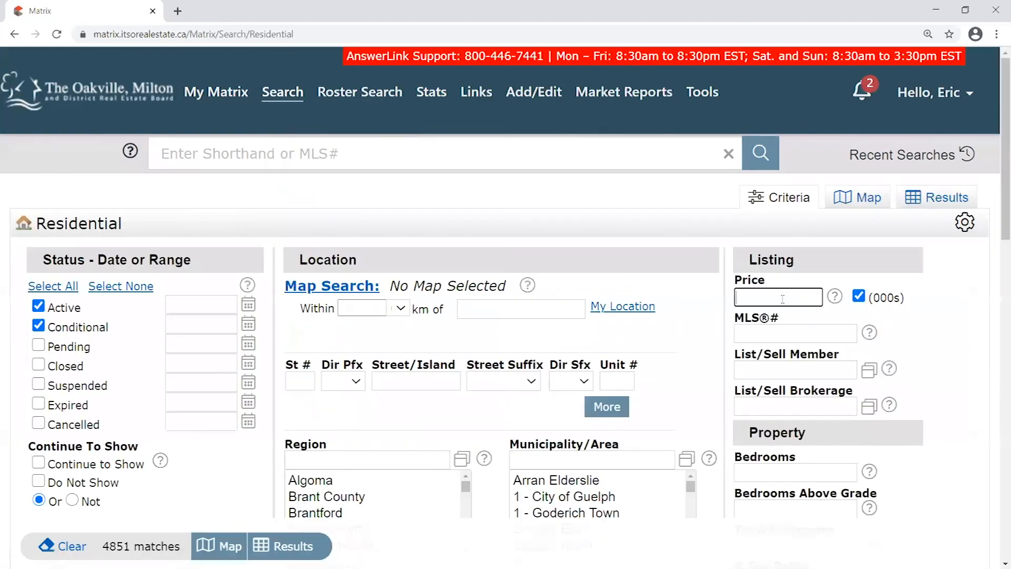
type("0")
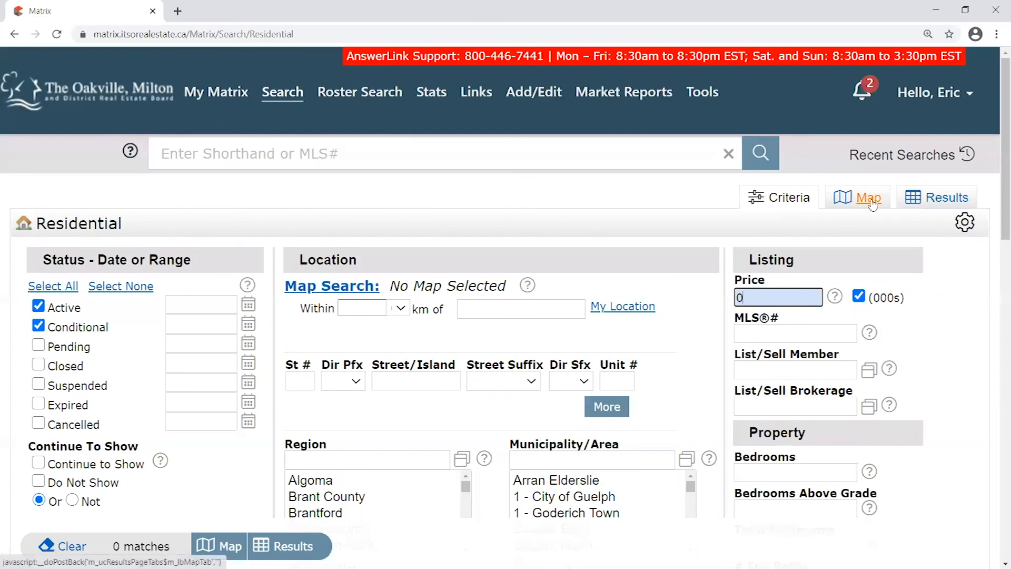
left_click(869, 198)
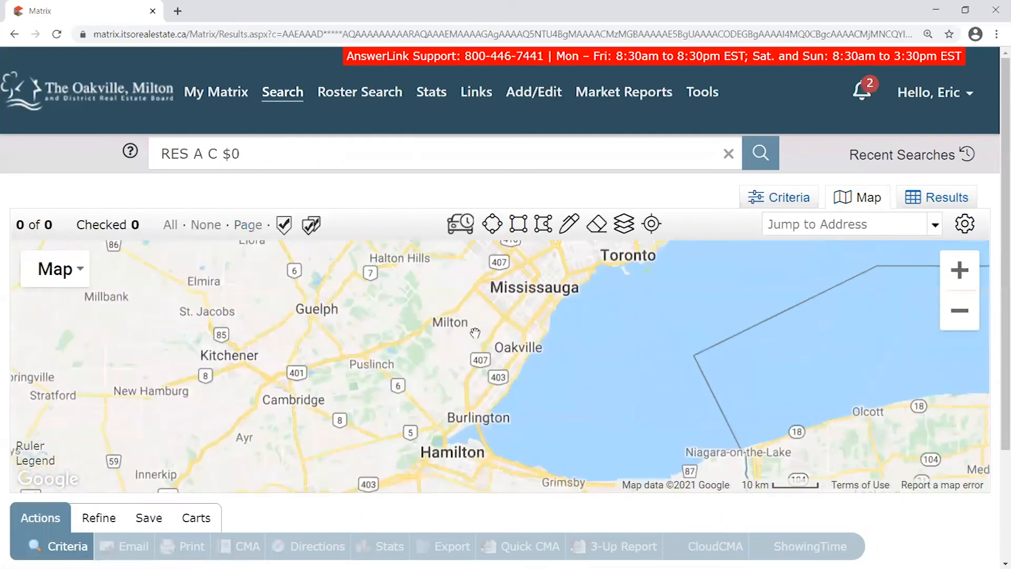
Zoom to Oakville and the lakeshore and turn on the Neighborhood boundary layer
scroll(548, 422, "up", 1)
scroll(559, 442, "up", 1)
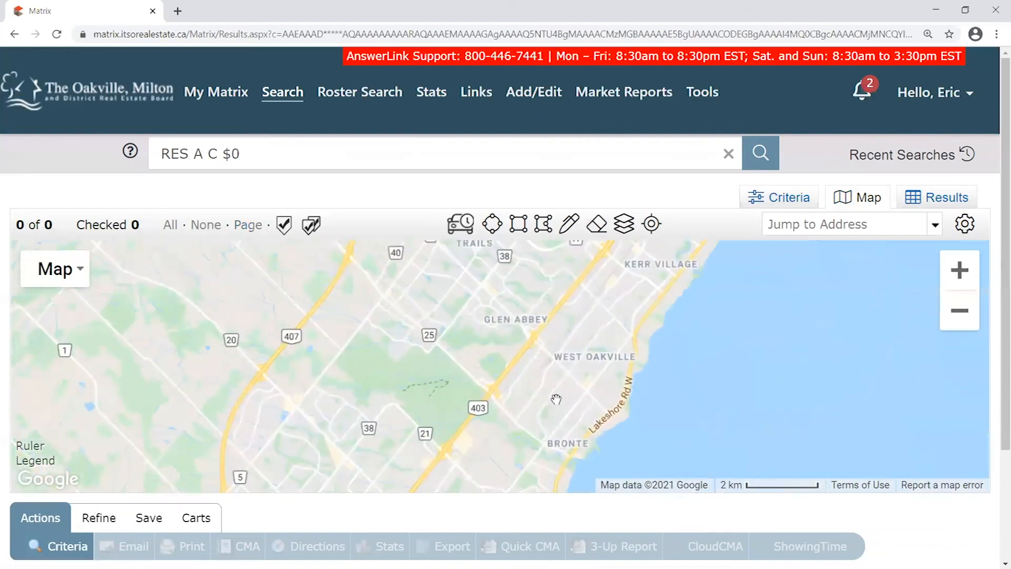
left_click_drag(517, 307, 501, 351)
scroll(463, 289, "up", 1)
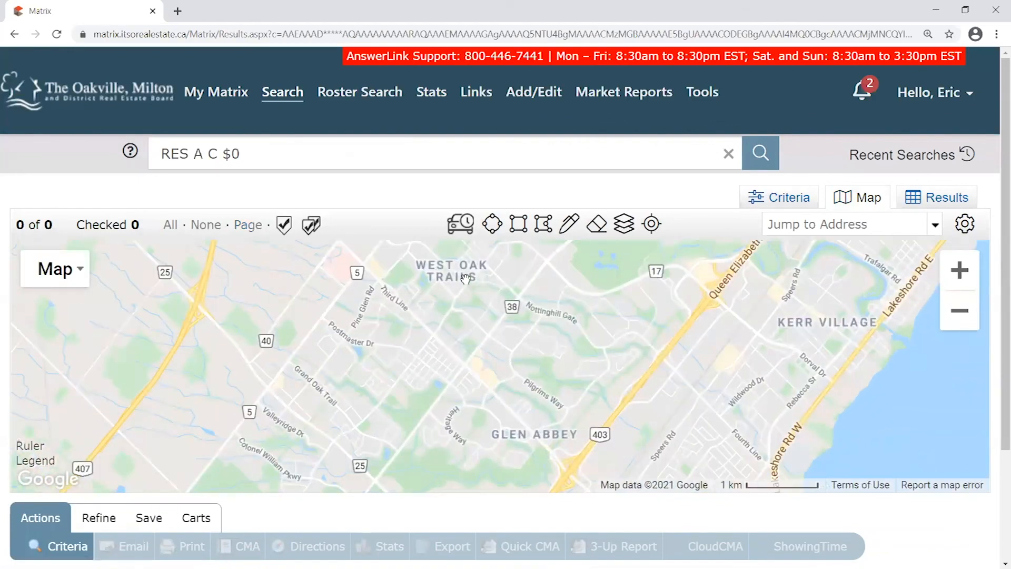
scroll(618, 353, "down", 1)
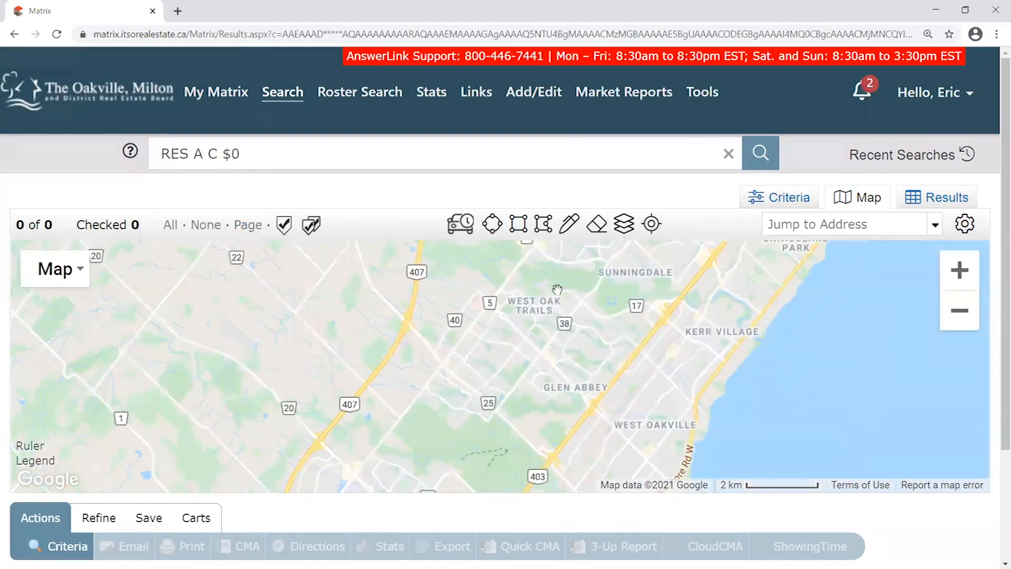
left_click_drag(647, 310, 593, 326)
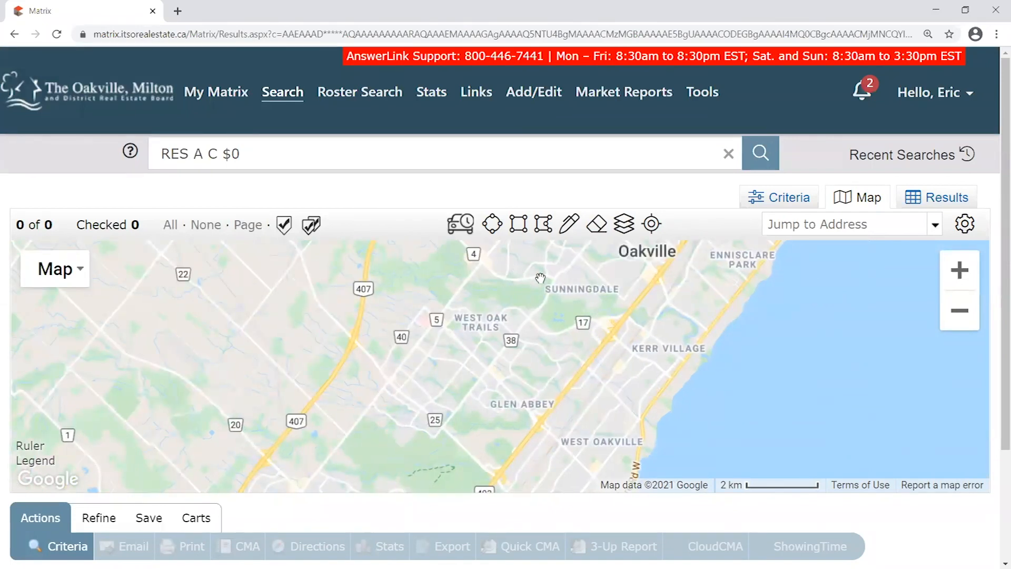
left_click(624, 223)
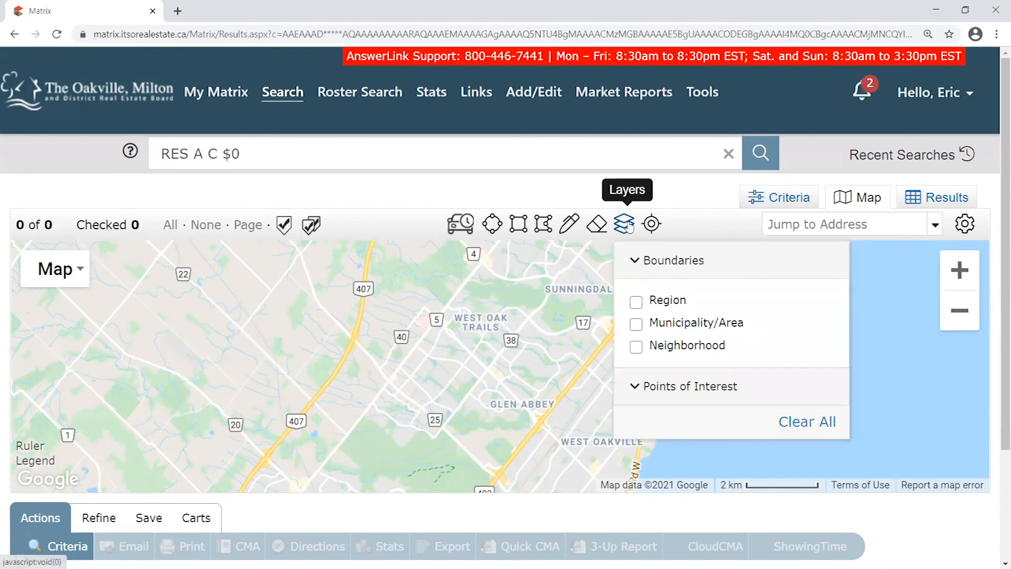
left_click(637, 349)
left_click(624, 223)
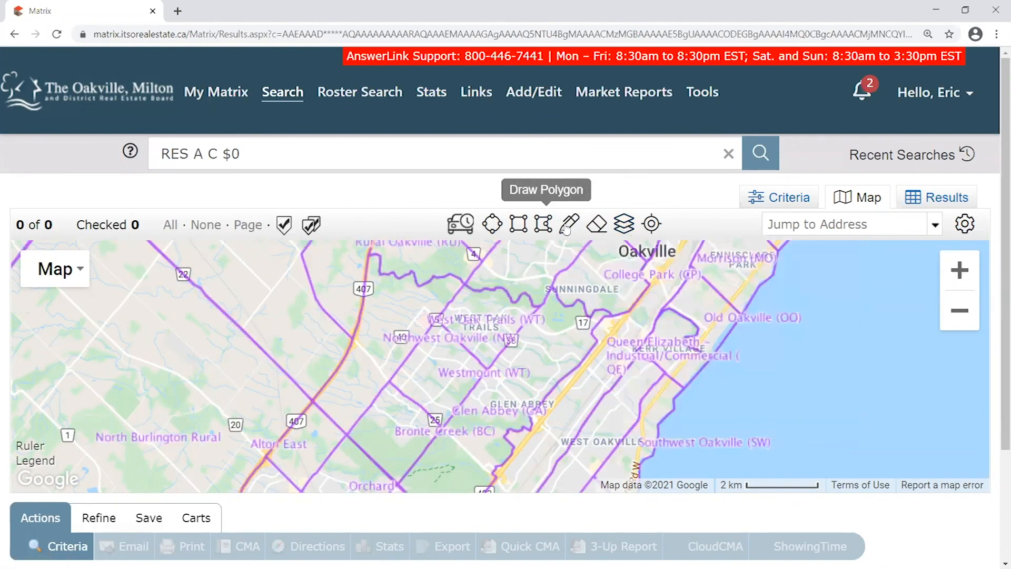
Zoom in and pan across Bronte, Glen Abbey and Kerr Village to West Oak Trails
left_click(961, 270)
left_click_drag(674, 335, 637, 349)
mouse_move(566, 328)
left_mouse_down()
mouse_move(556, 373)
mouse_move(557, 344)
mouse_move(580, 351)
mouse_move(580, 361)
mouse_move(576, 342)
left_mouse_up()
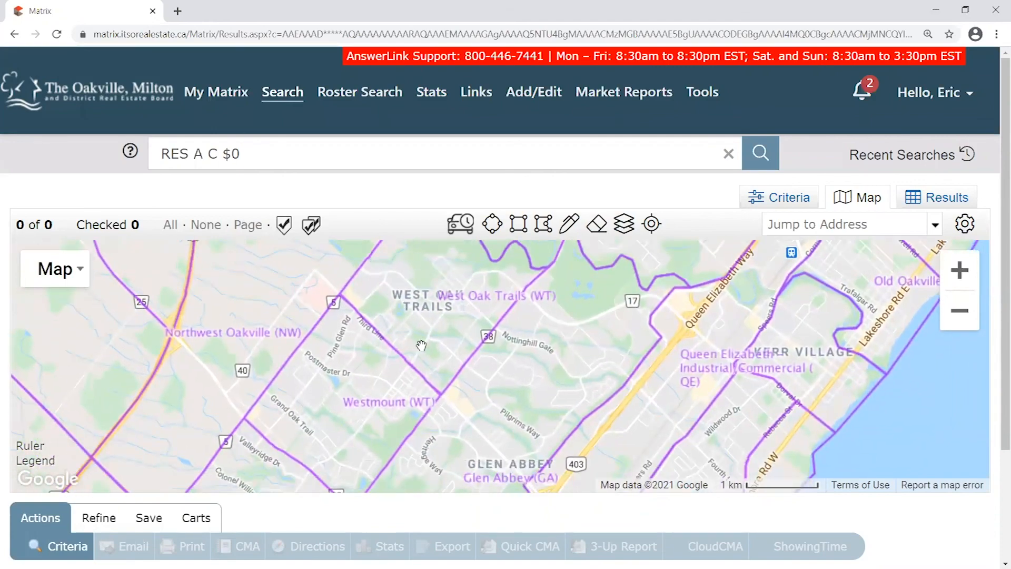
left_click_drag(563, 481, 605, 233)
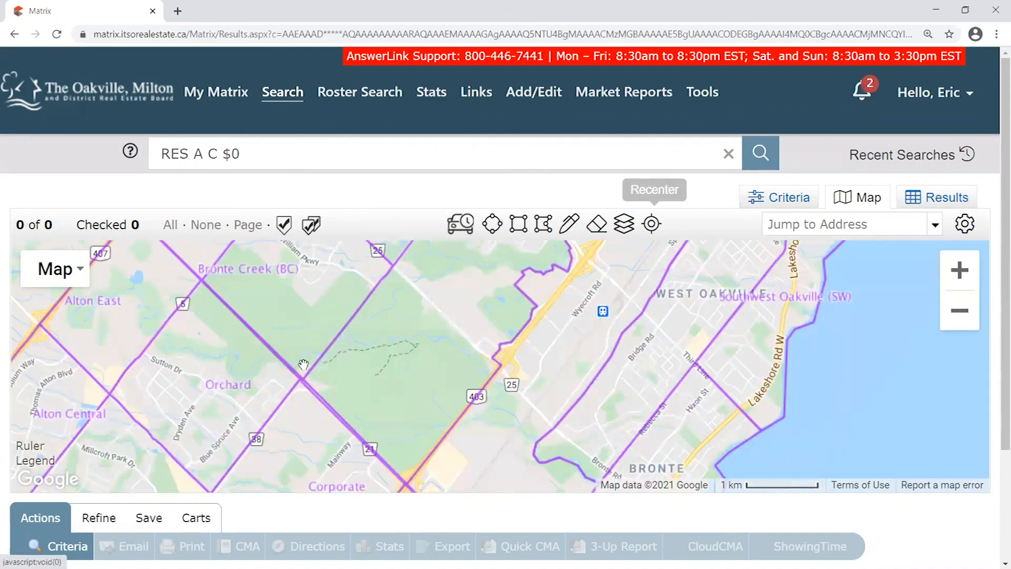
left_click_drag(506, 306, 310, 533)
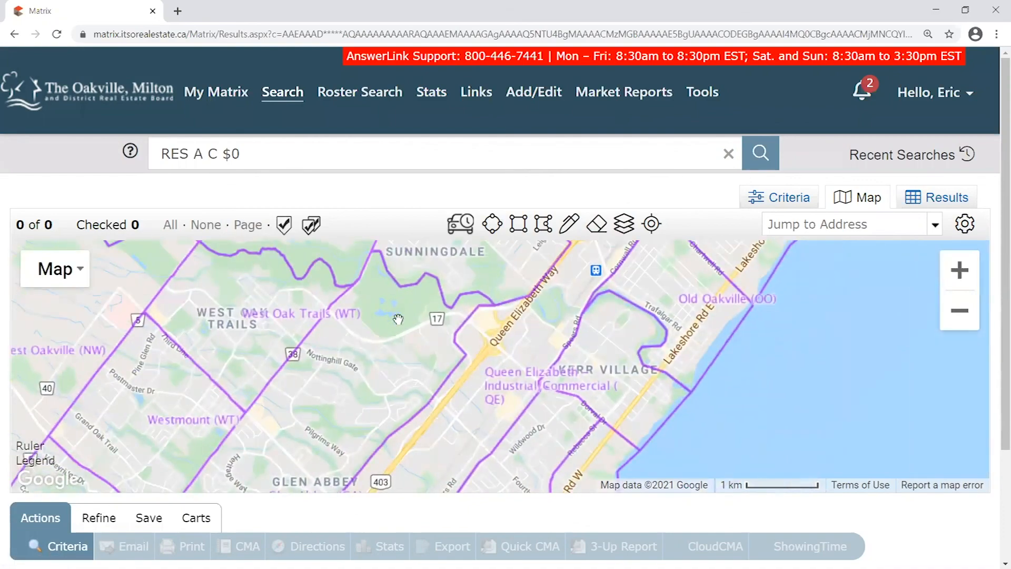
left_click_drag(390, 349, 553, 290)
left_click_drag(543, 331, 495, 391)
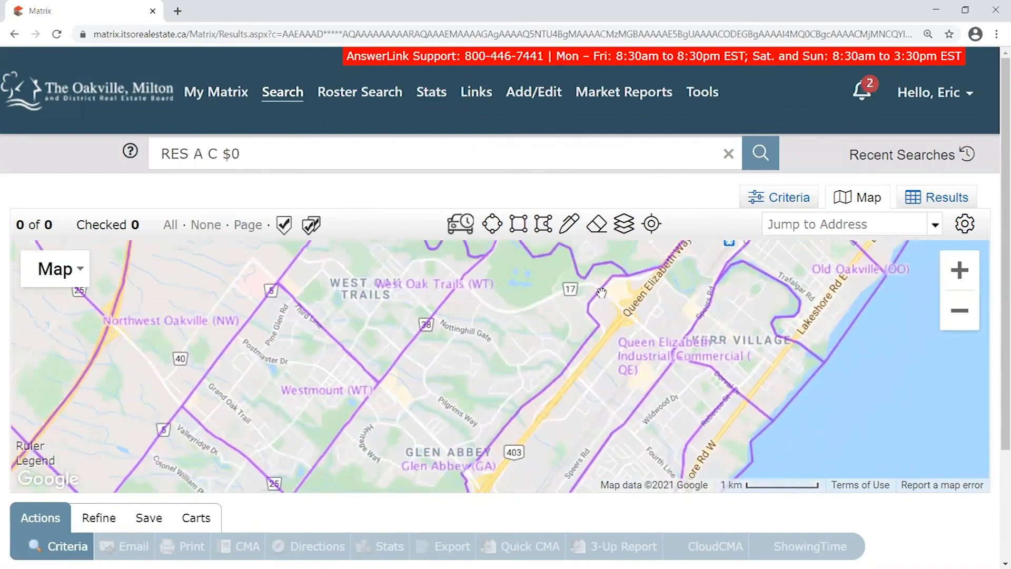
Start a polygon near the Queen Elizabeth Way and trace corners down past Glen Abbey
left_click(543, 226)
left_click(610, 276)
left_click(587, 304)
left_click(600, 325)
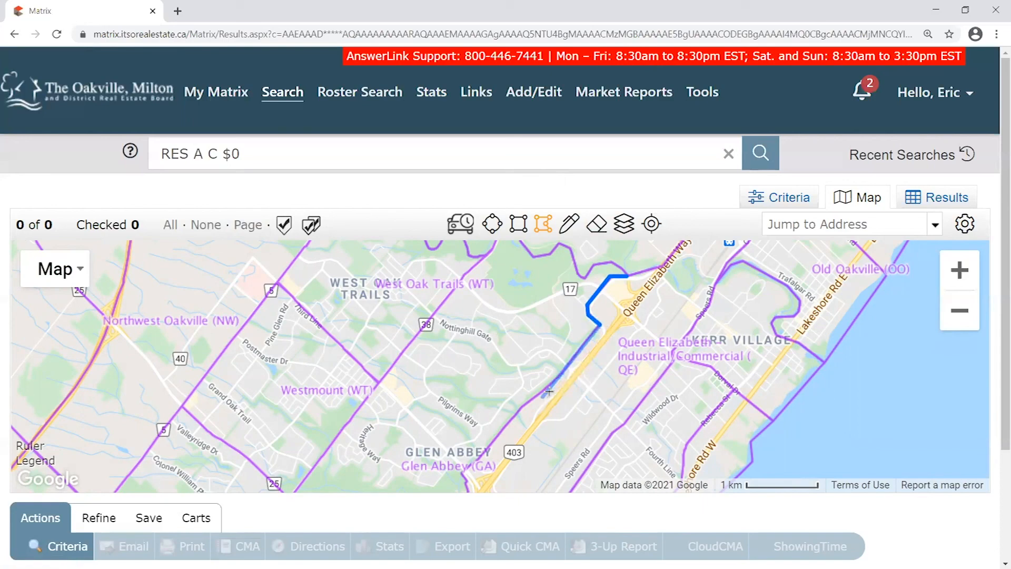
left_click(558, 376)
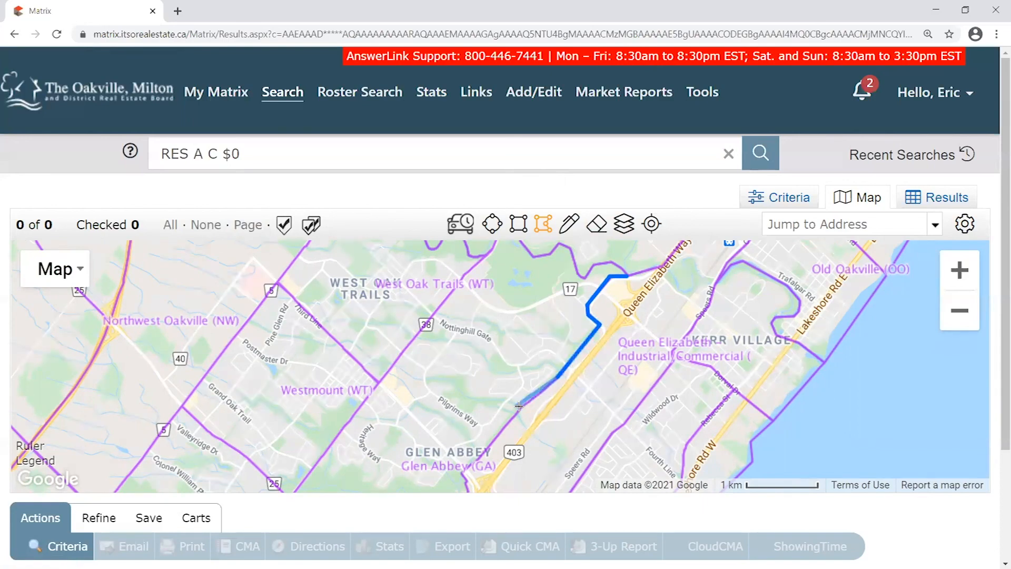
left_click(522, 406)
left_click_drag(449, 456, 498, 321)
left_click(511, 337)
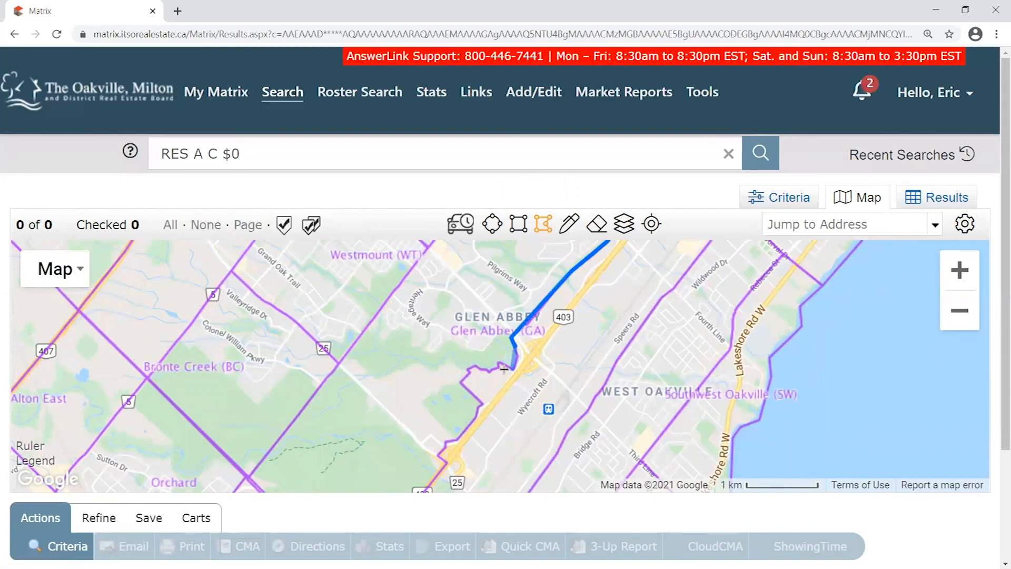
left_click(469, 367)
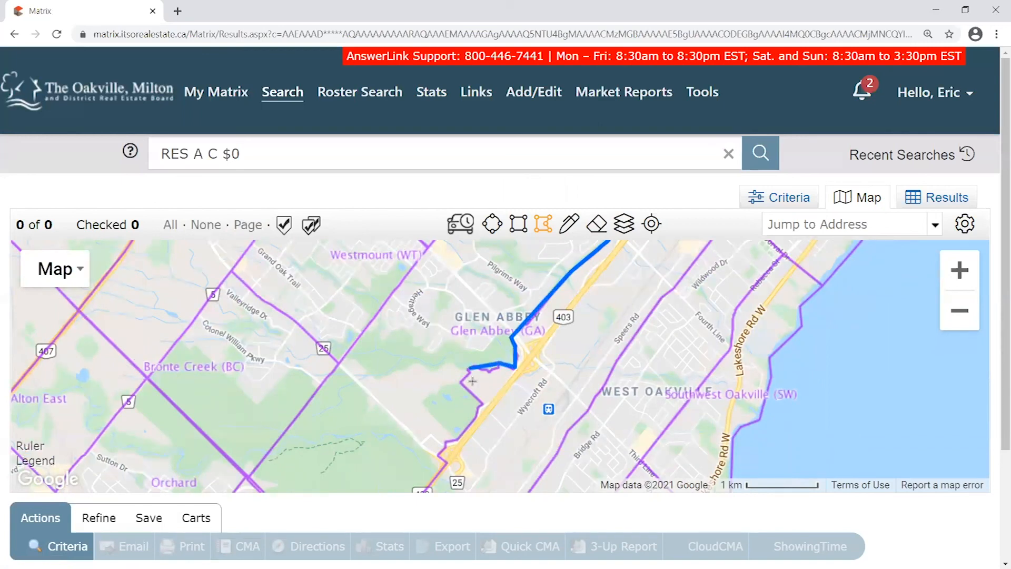
left_click(416, 437)
Continue the outline via Bronte Creek, Grand Oak Trail and Sunningdale, closing it at the start
left_click(335, 363)
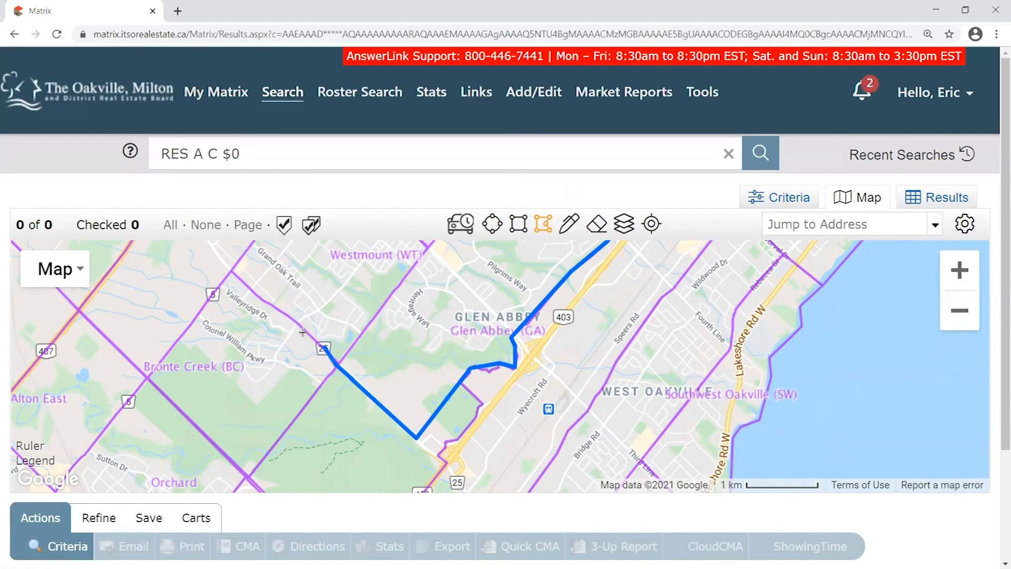
left_click(278, 307)
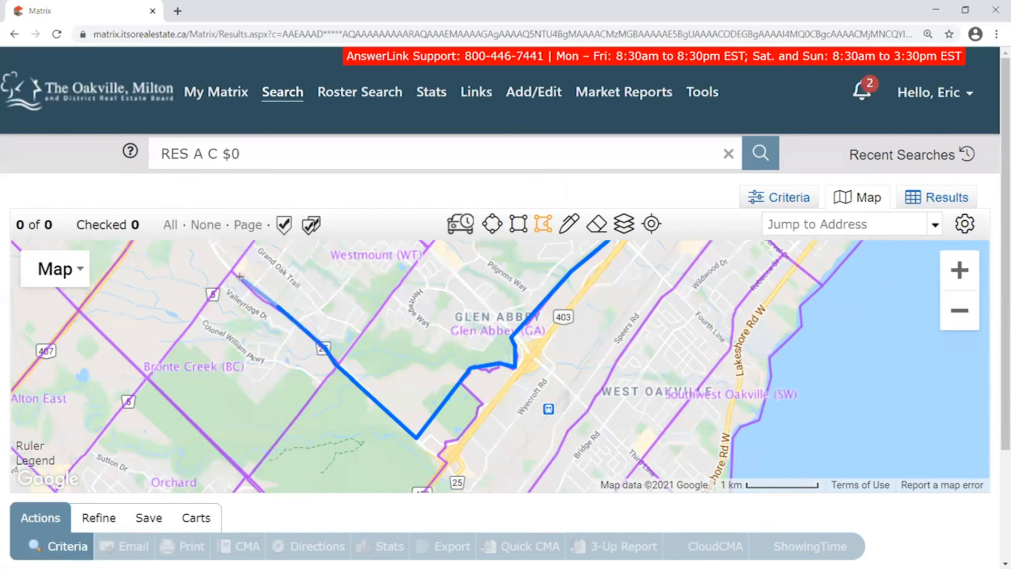
left_click(262, 301)
left_click(232, 272)
left_click_drag(309, 252, 252, 478)
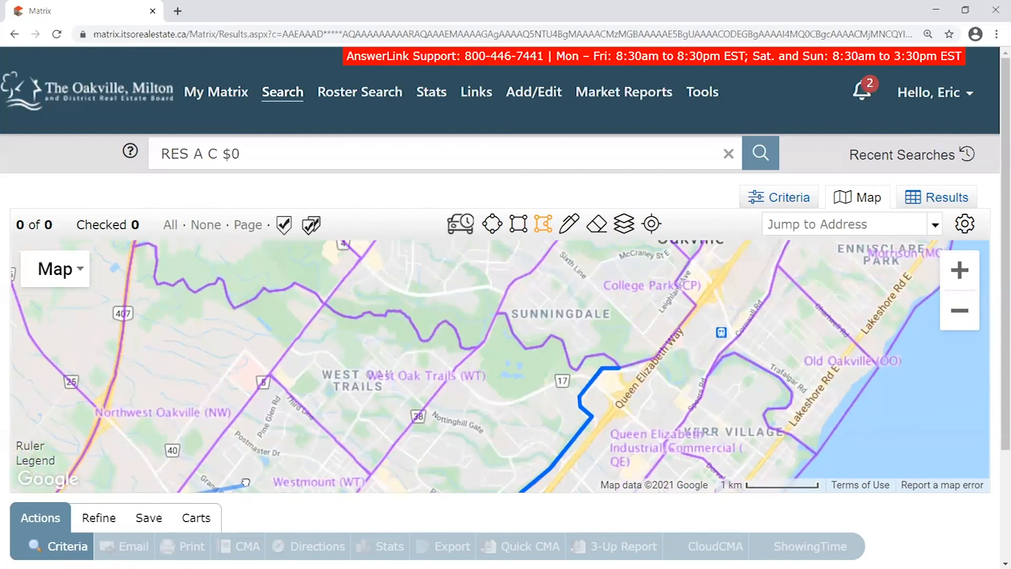
left_click(298, 337)
left_click(325, 304)
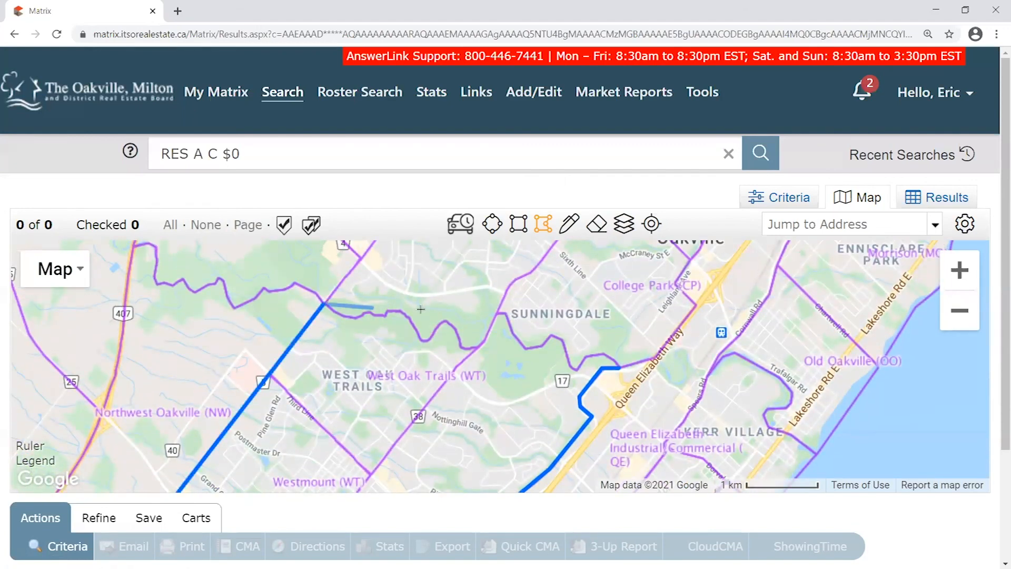
left_click(498, 314)
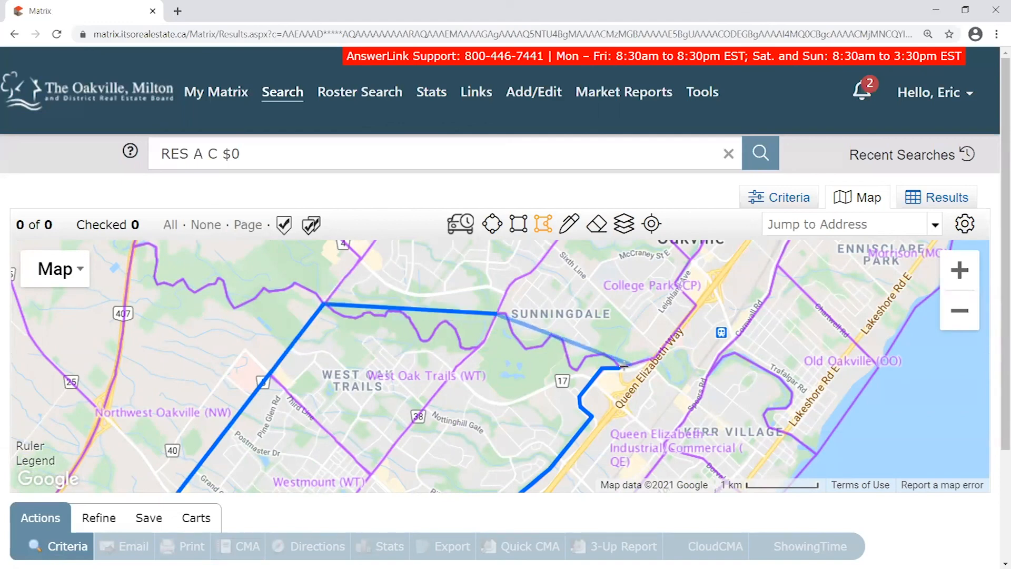
left_click(507, 314)
left_click(527, 348)
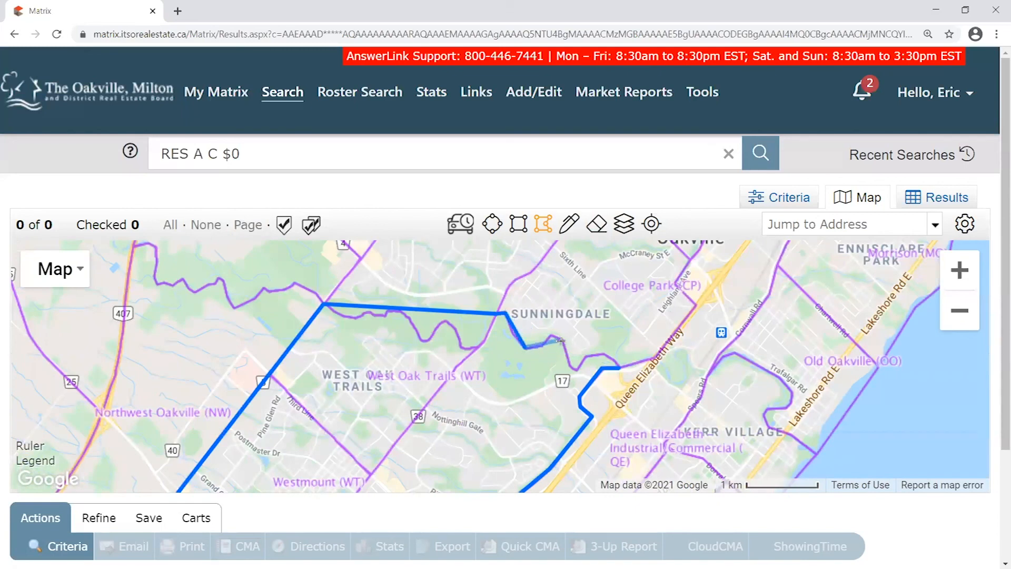
left_click(619, 367)
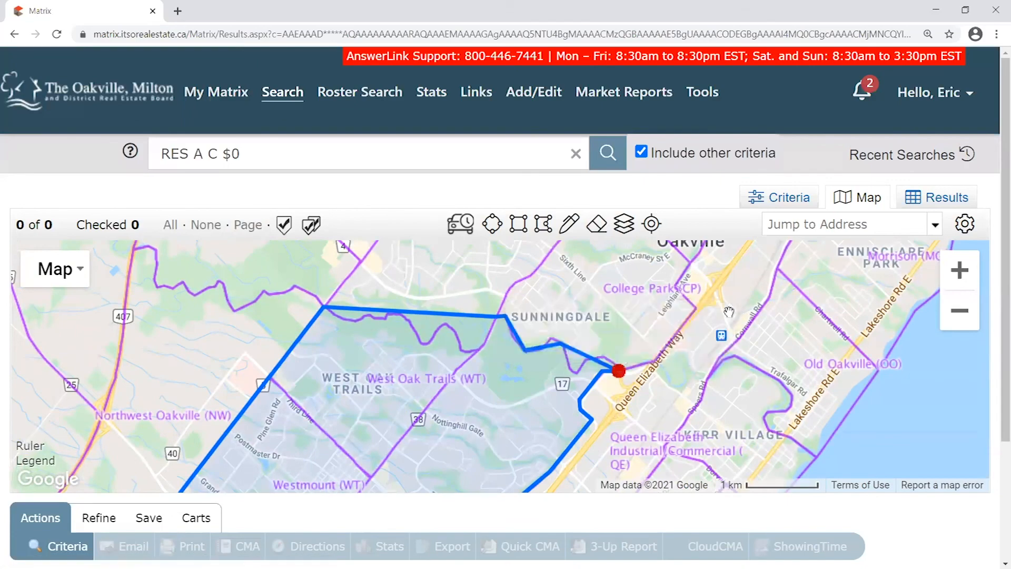
Hide the Neighborhood layer, frame the whole polygon, and go back to the Criteria form
scroll(753, 295, "down", 1)
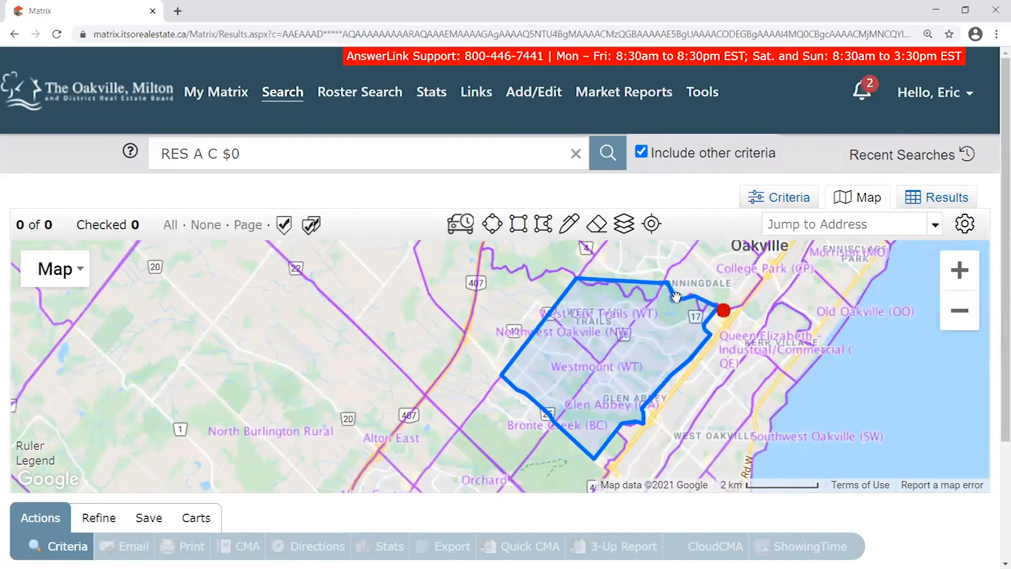
left_click(559, 341)
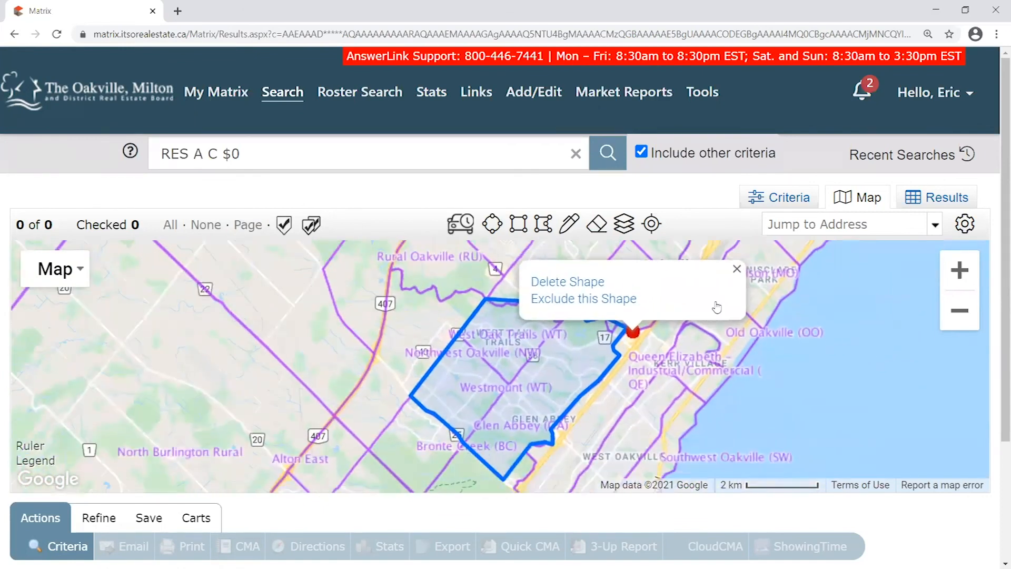
left_click(627, 230)
left_click(653, 351)
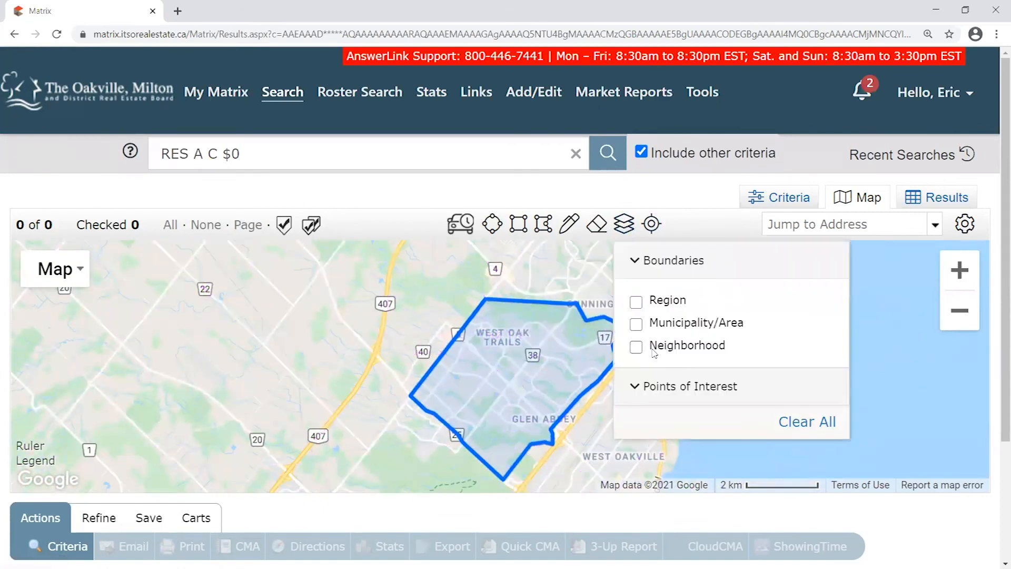
left_click(624, 224)
mouse_move(729, 342)
left_mouse_down()
mouse_move(732, 312)
mouse_move(769, 339)
mouse_move(726, 337)
left_mouse_up()
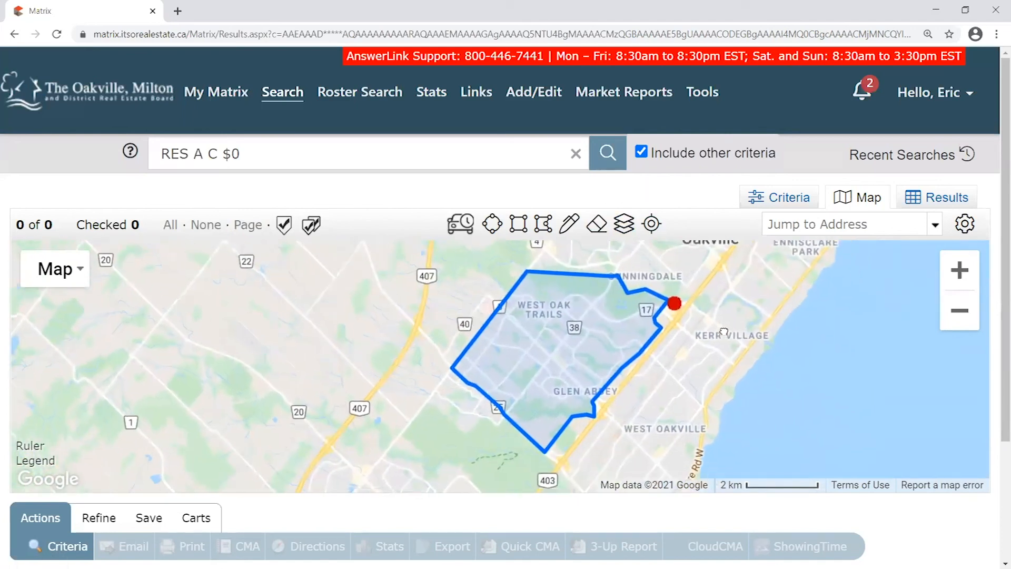
left_click(673, 303)
left_click_drag(812, 359, 815, 298)
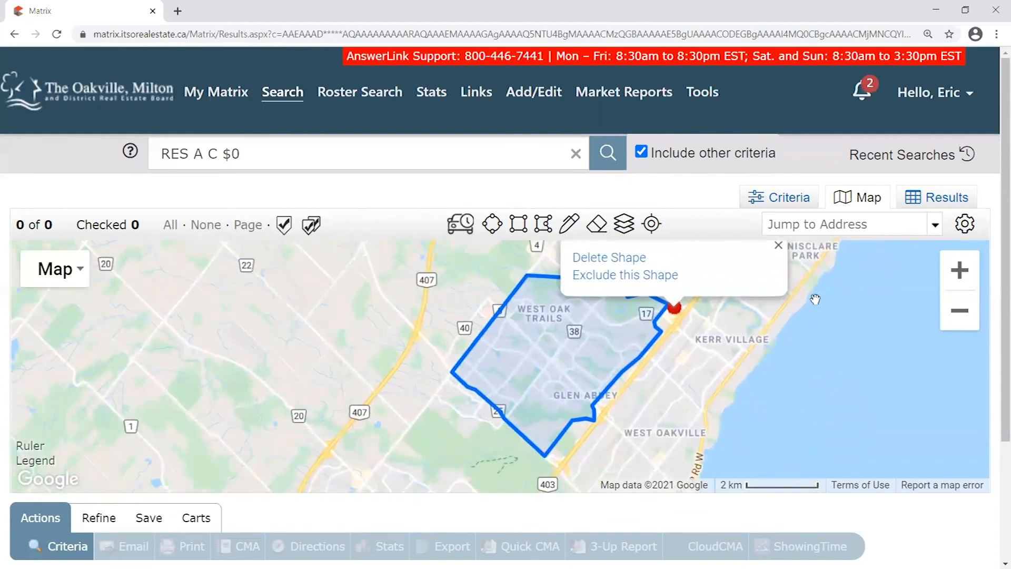
left_click(779, 246)
left_click(793, 198)
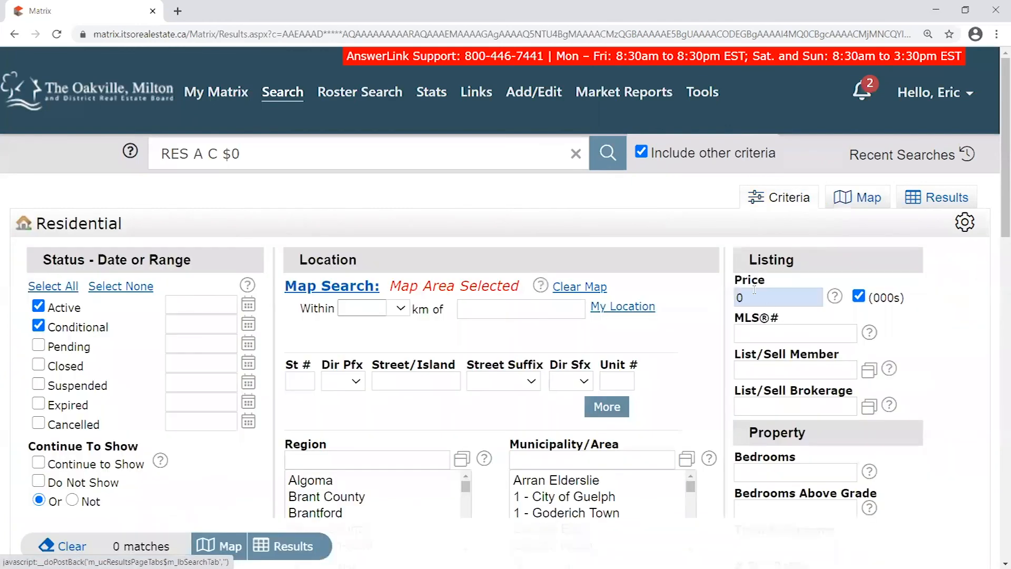
Clear the 0 from Price and view the 78 matching listings on the map
key("BackSpace")
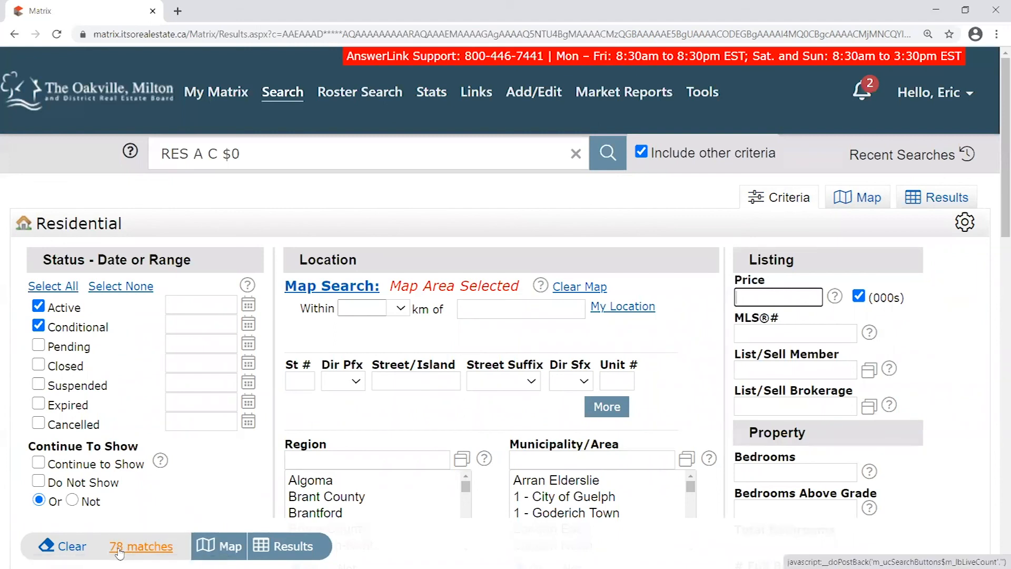
left_click(868, 198)
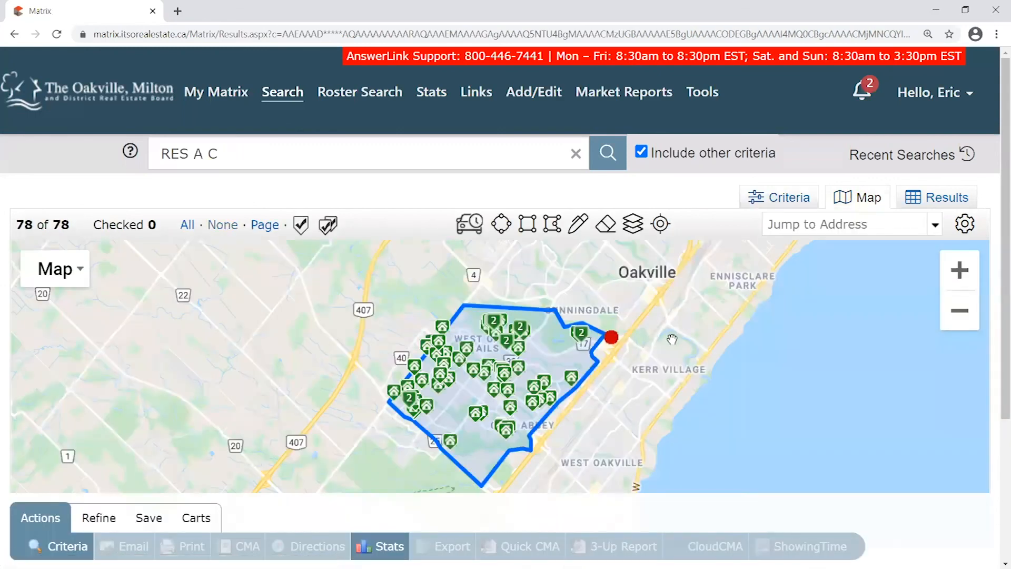
Pan and zoom the results map across the search area towards Oakville, Brantford and Hamilton
scroll(671, 340, "down", 2)
left_click(661, 342)
left_click_drag(492, 300, 58, 488)
left_click_drag(162, 479, 245, 298)
left_click_drag(247, 378, 395, 348)
scroll(460, 366, "up", 3)
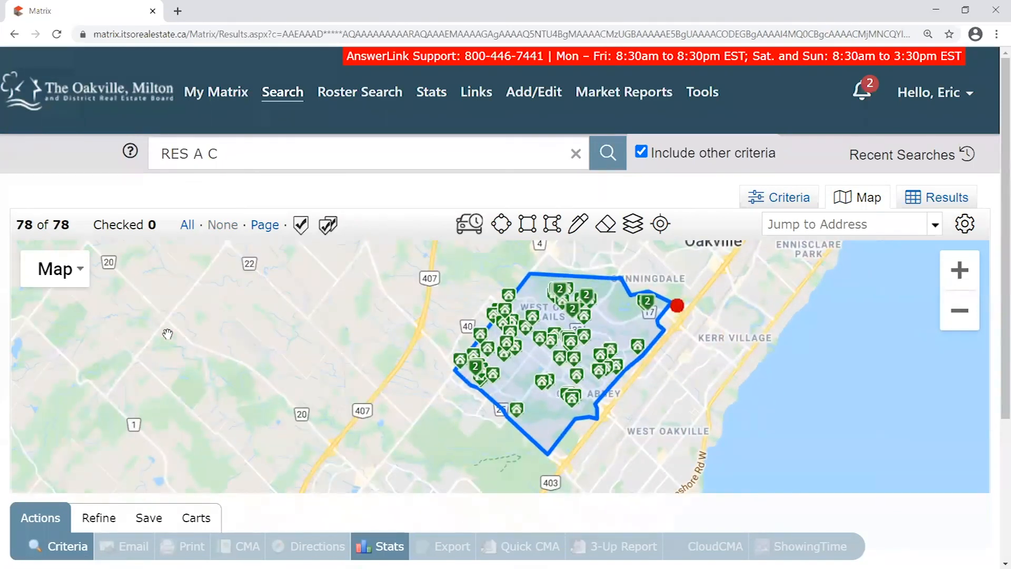
left_click_drag(289, 337, 221, 327)
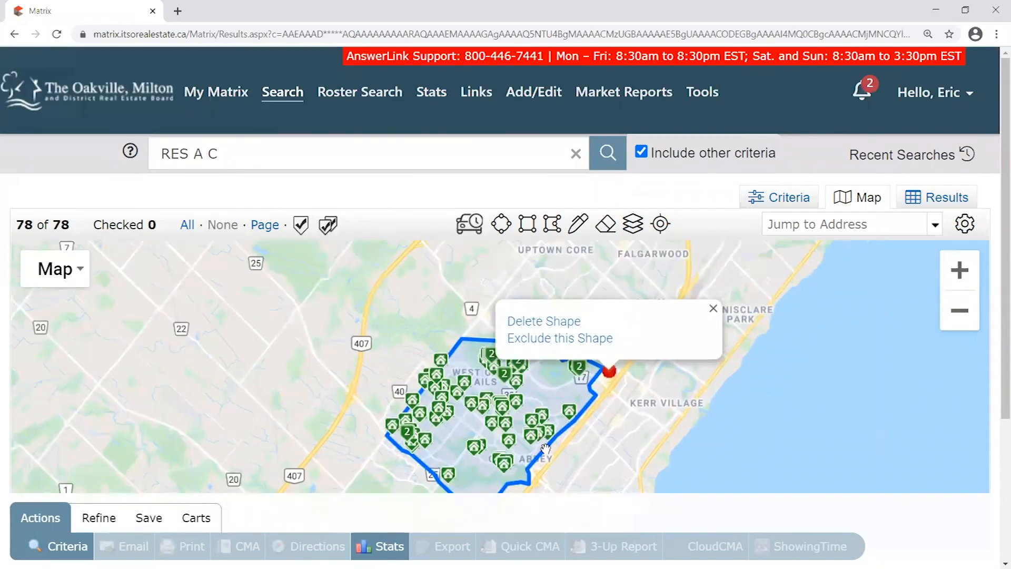
Inspect the listings in the polygon's north and south, then return to the Criteria form
scroll(542, 453, "up", 1)
left_click_drag(366, 434, 391, 393)
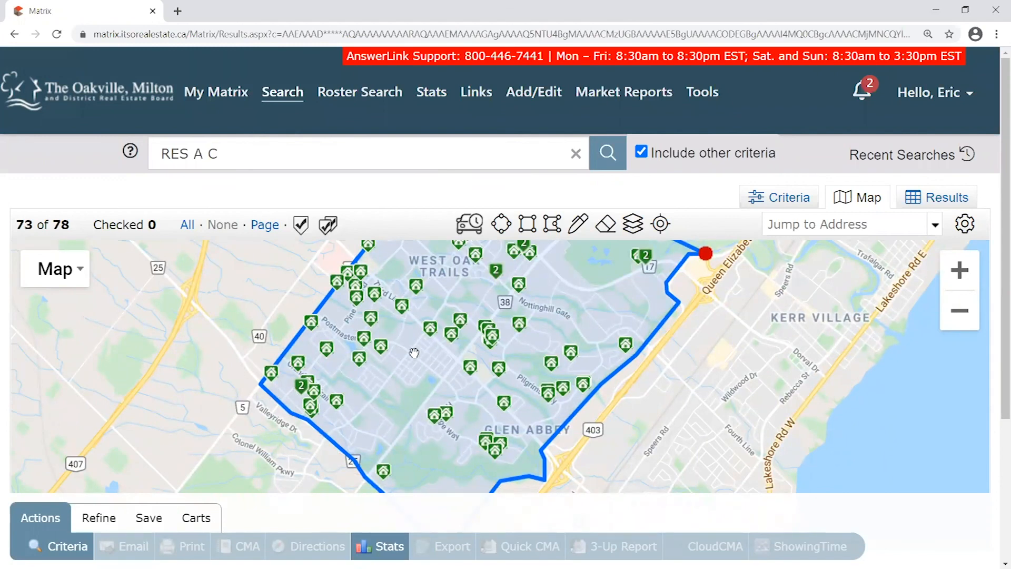
left_click_drag(405, 407, 463, 336)
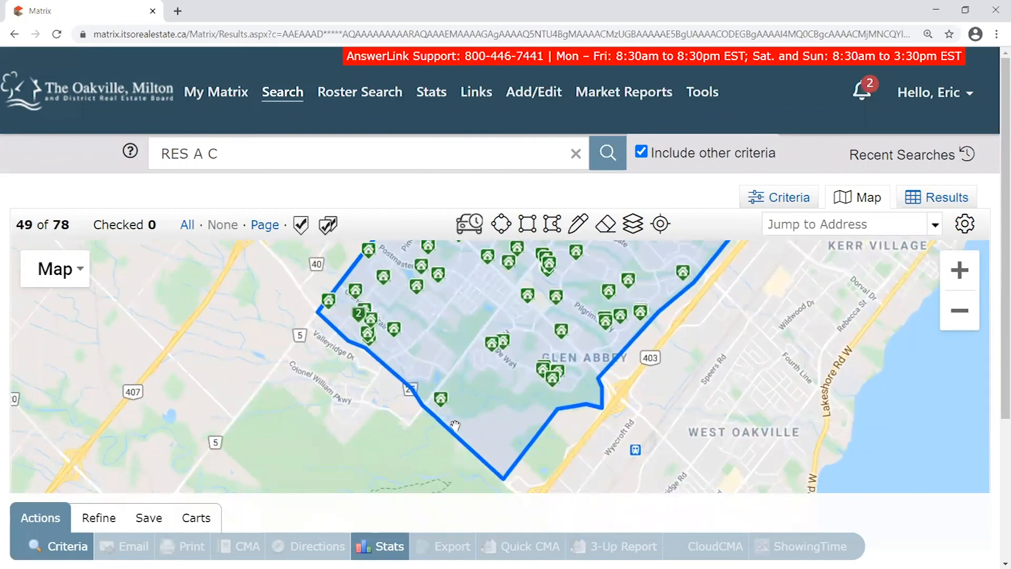
left_click_drag(544, 253, 483, 368)
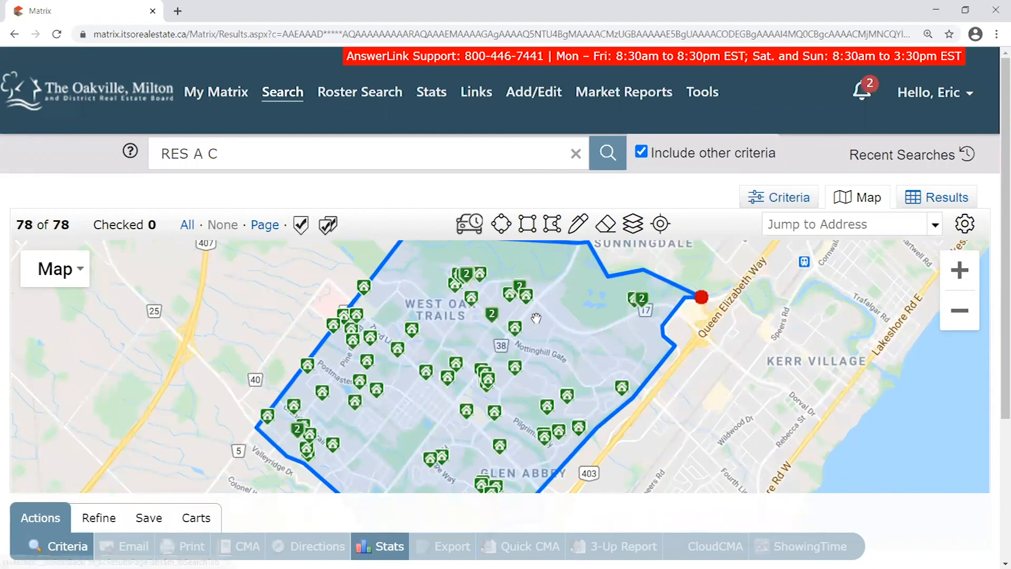
left_click_drag(528, 342, 559, 338)
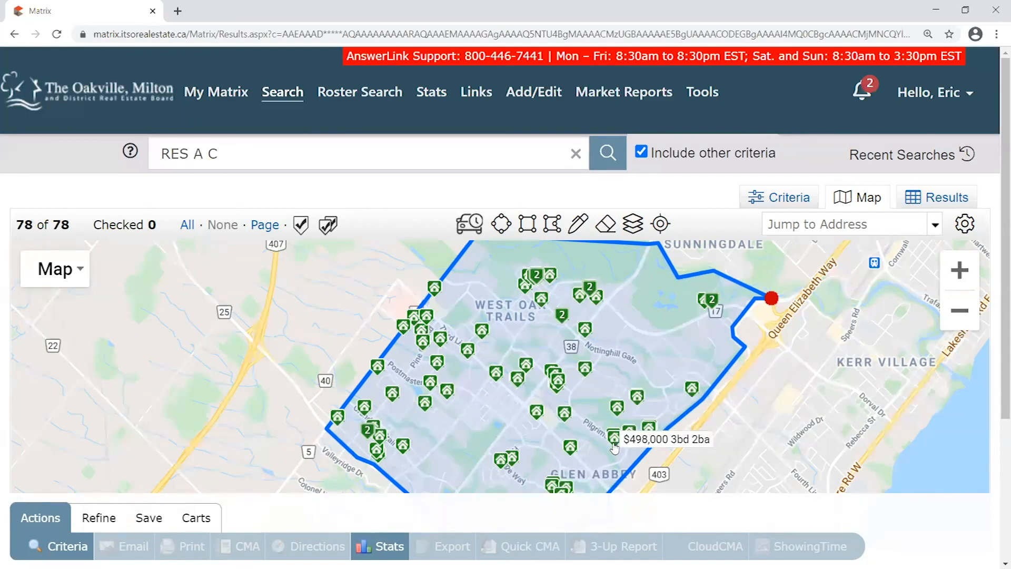
left_click_drag(459, 427, 474, 378)
left_click_drag(655, 303, 627, 364)
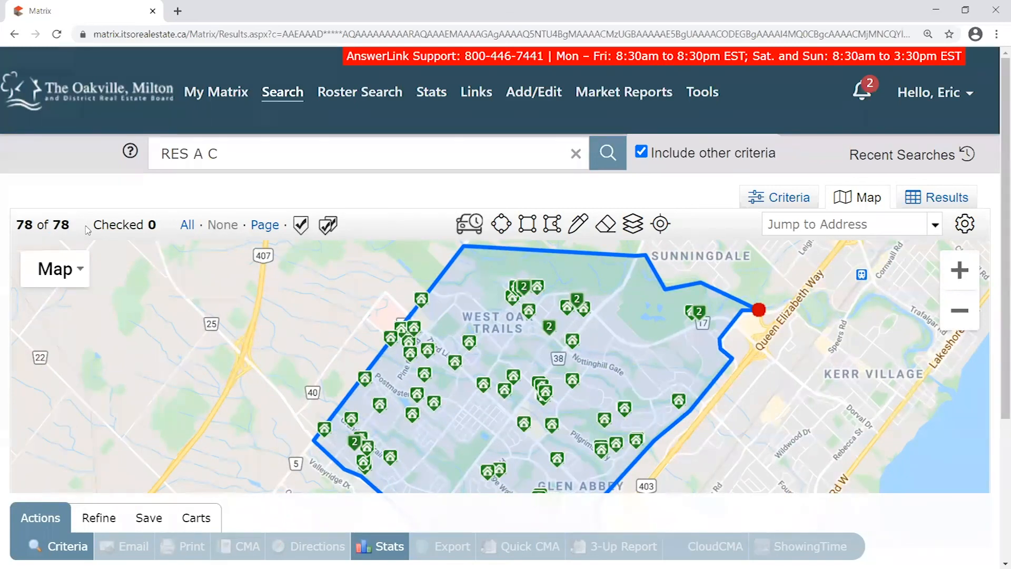
left_click(795, 204)
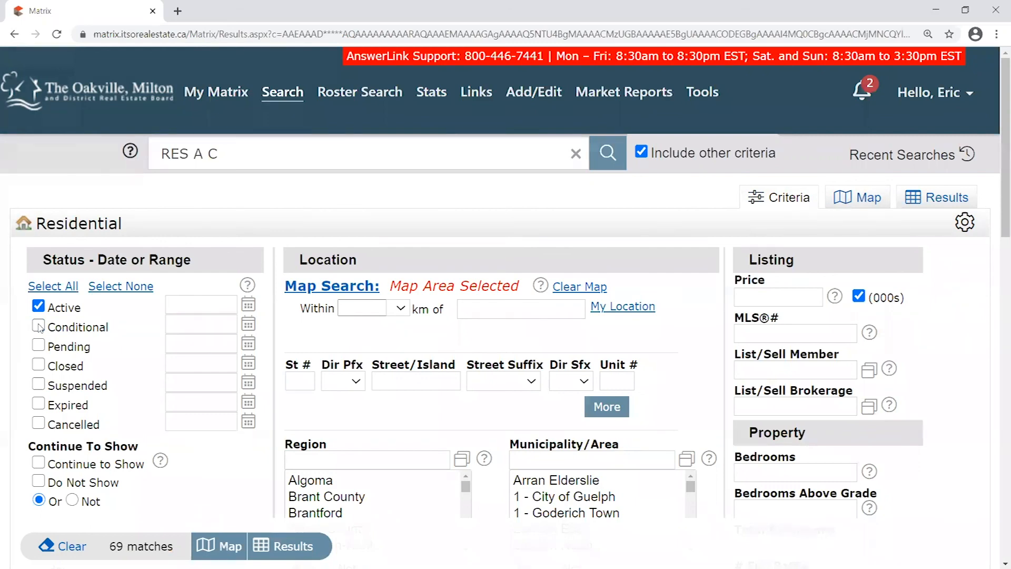
Uncheck Conditional so only Active listings are searched, leaving 69 matches
left_click_drag(119, 338, 161, 311)
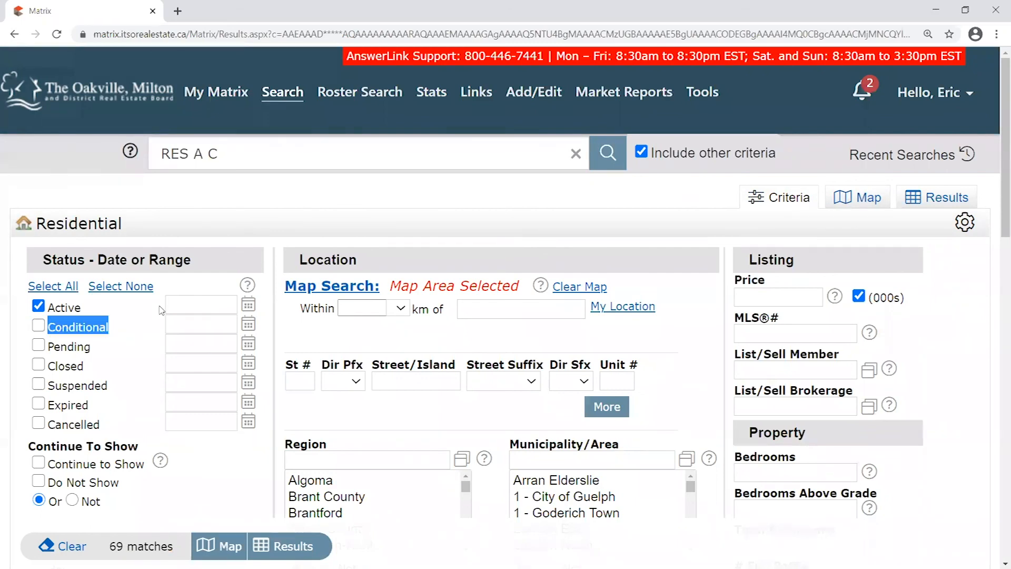
left_click(104, 336)
scroll(272, 325, "down", 3)
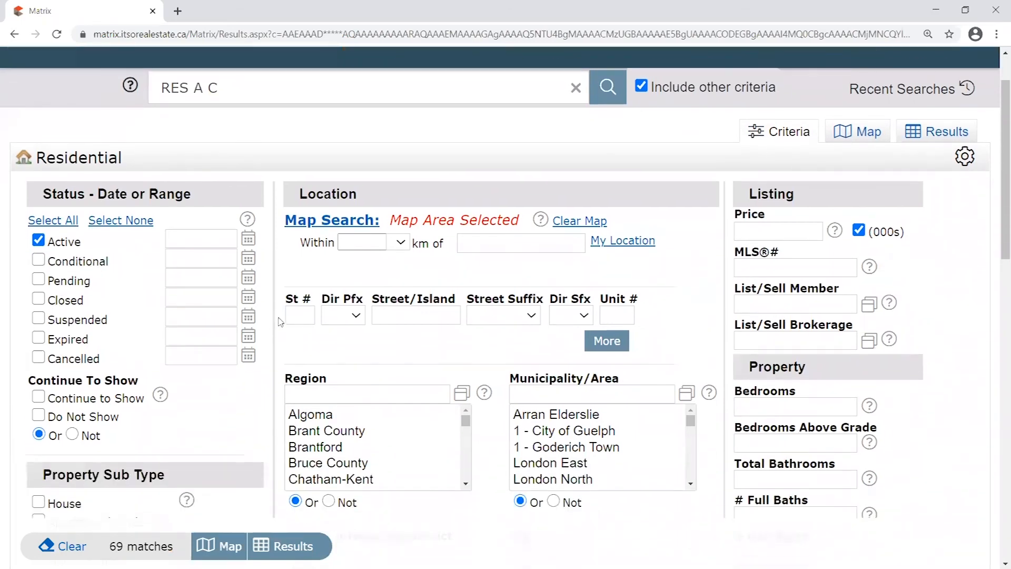
scroll(283, 320, "down", 1)
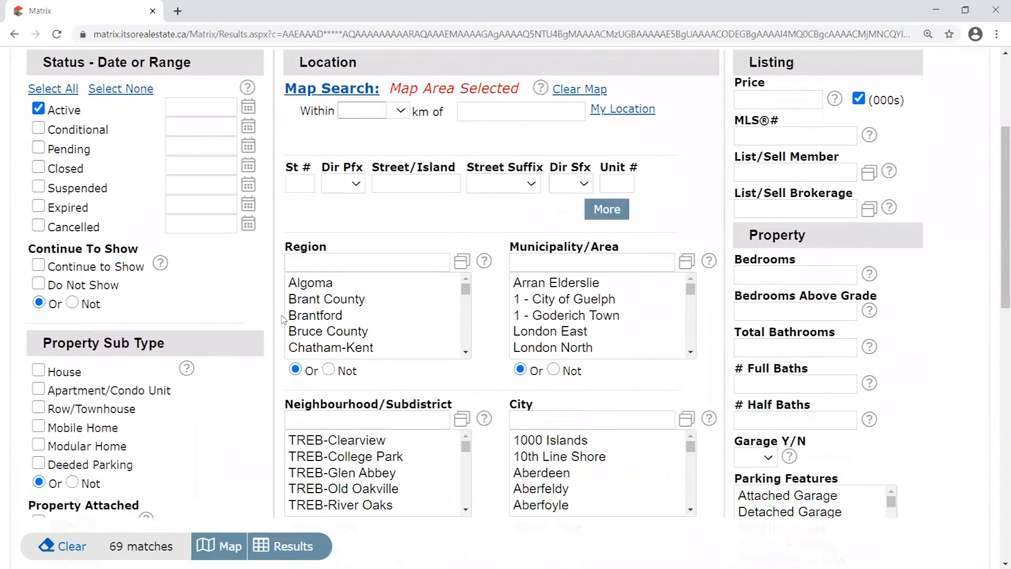
Tick House under Property Sub Type, cutting the matches to 38
left_click(39, 372)
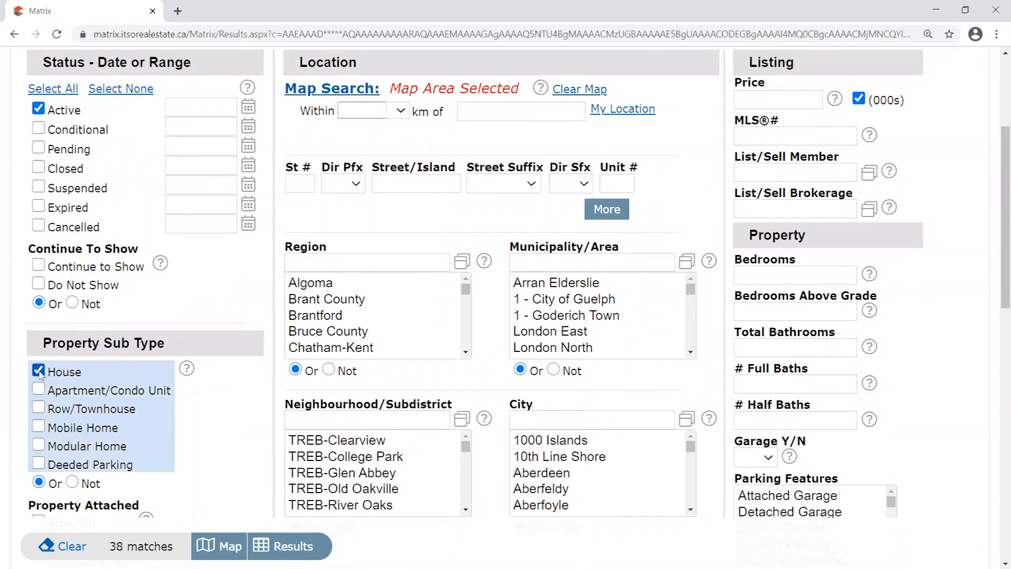
double_click(64, 371)
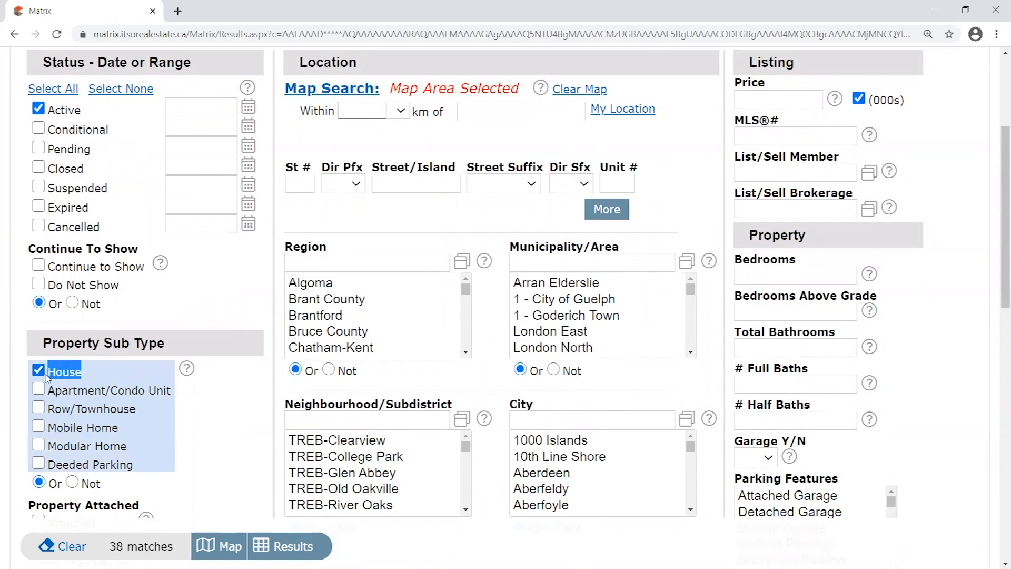
left_click(267, 343)
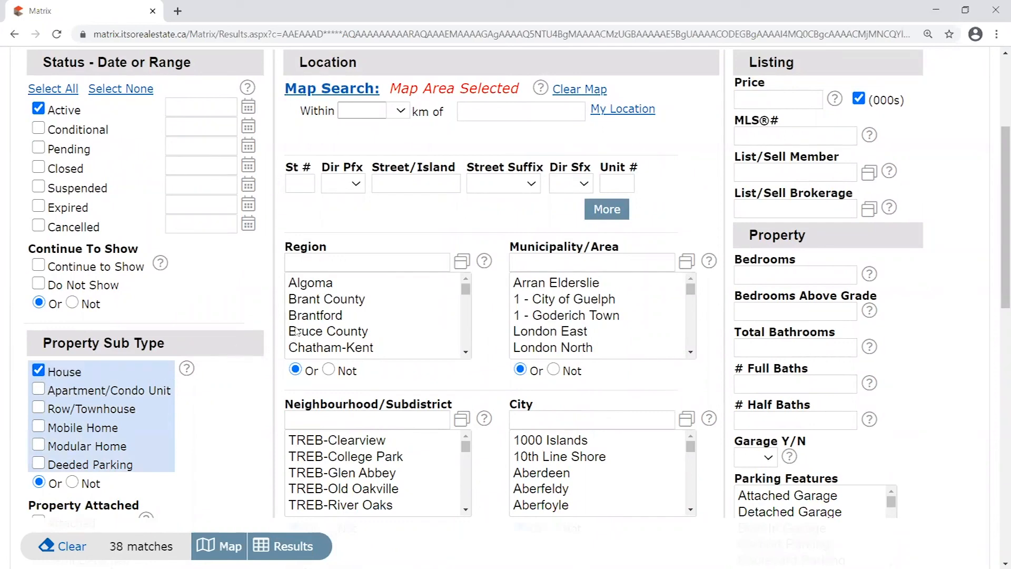
scroll(281, 337, "up", 2)
left_click(789, 229)
Enter a Price range of 800-1200 in thousands, narrowing the search to 13 active houses
type("800")
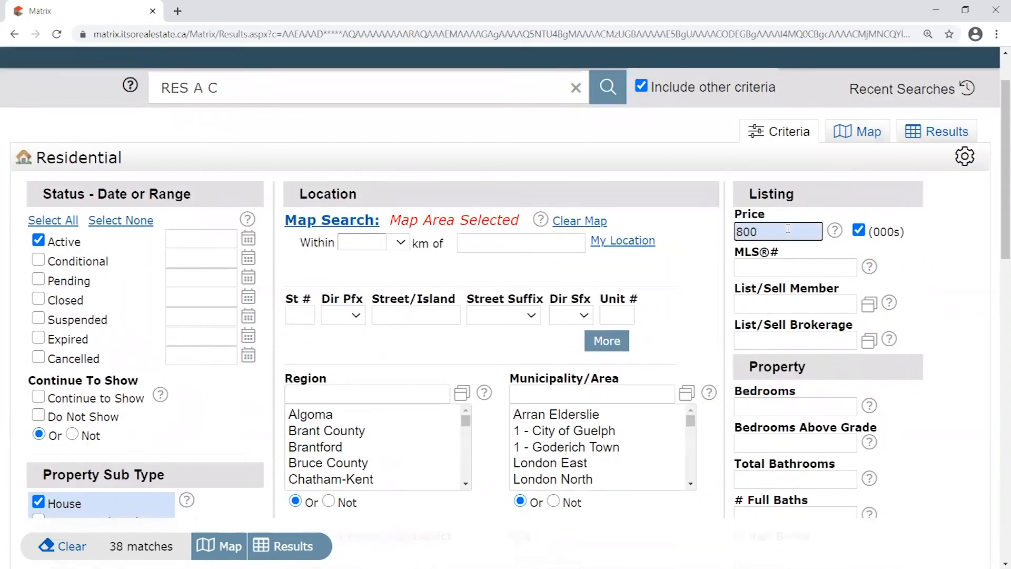
type("-1200")
left_click_drag(740, 232, 736, 233)
left_click(918, 228)
left_click_drag(182, 551, 109, 548)
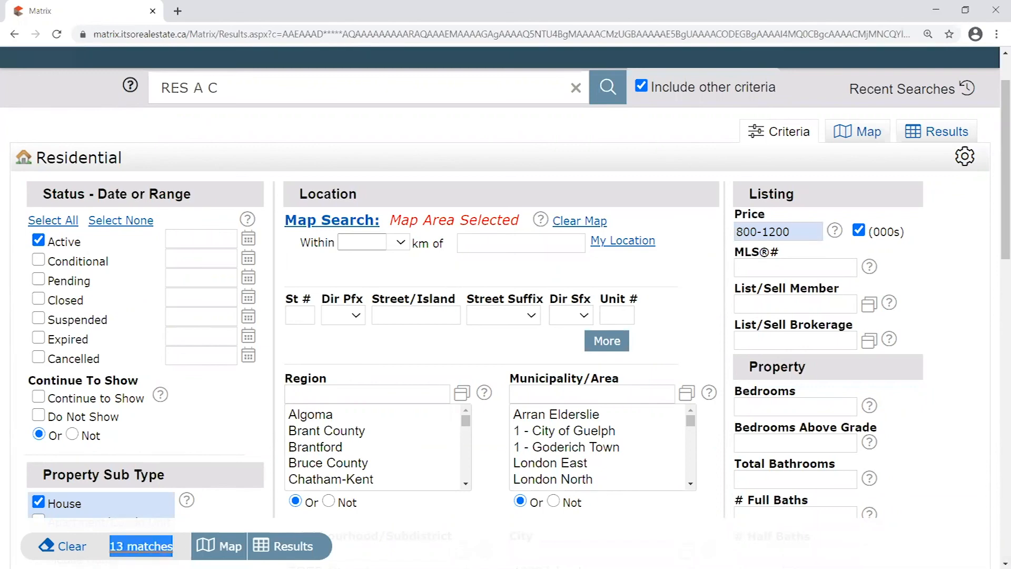
left_click(953, 224)
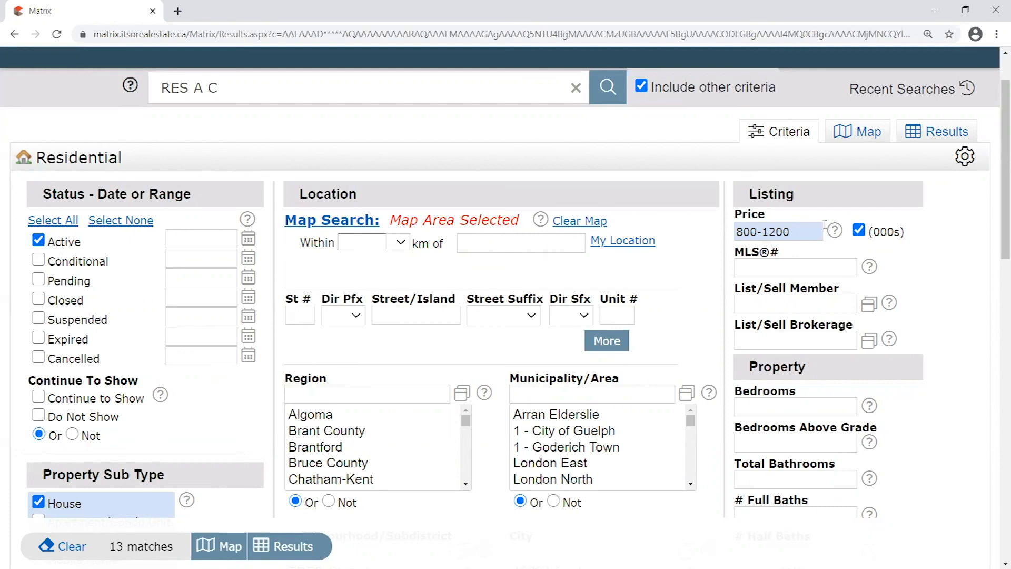
mouse_move(804, 230)
scroll(900, 316, "down", 5)
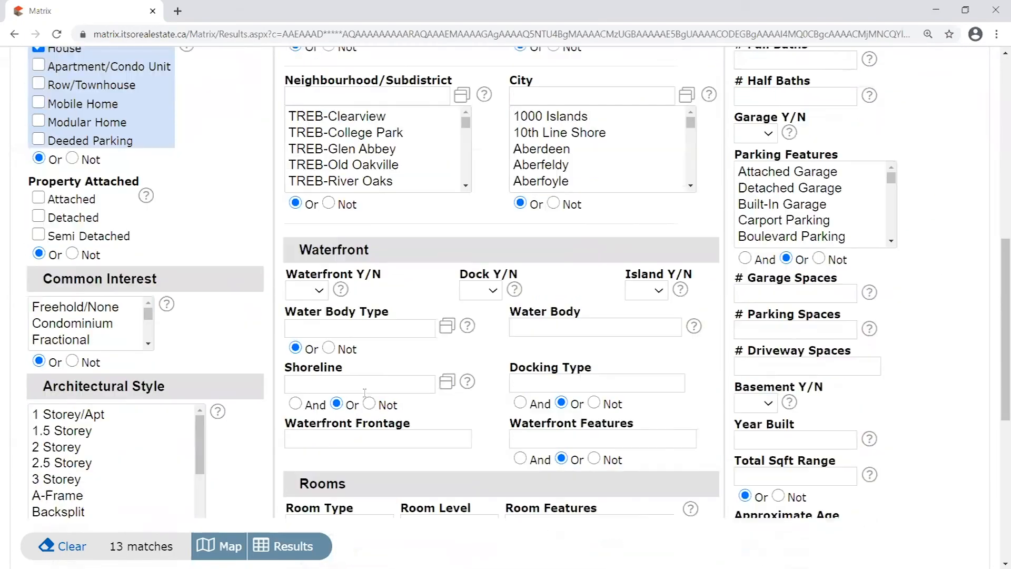
scroll(894, 360, "up", 4)
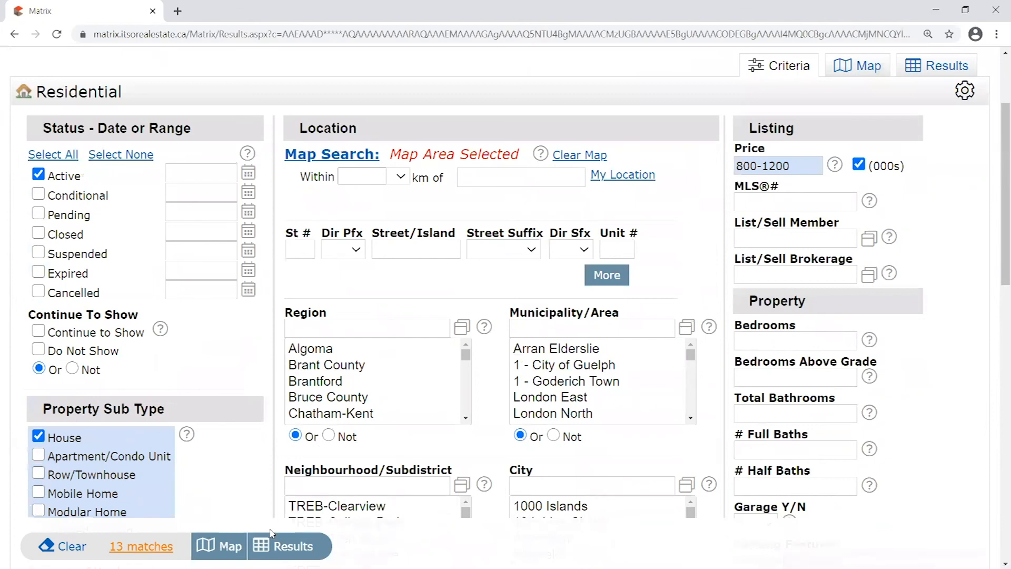
scroll(997, 226, "up", 3)
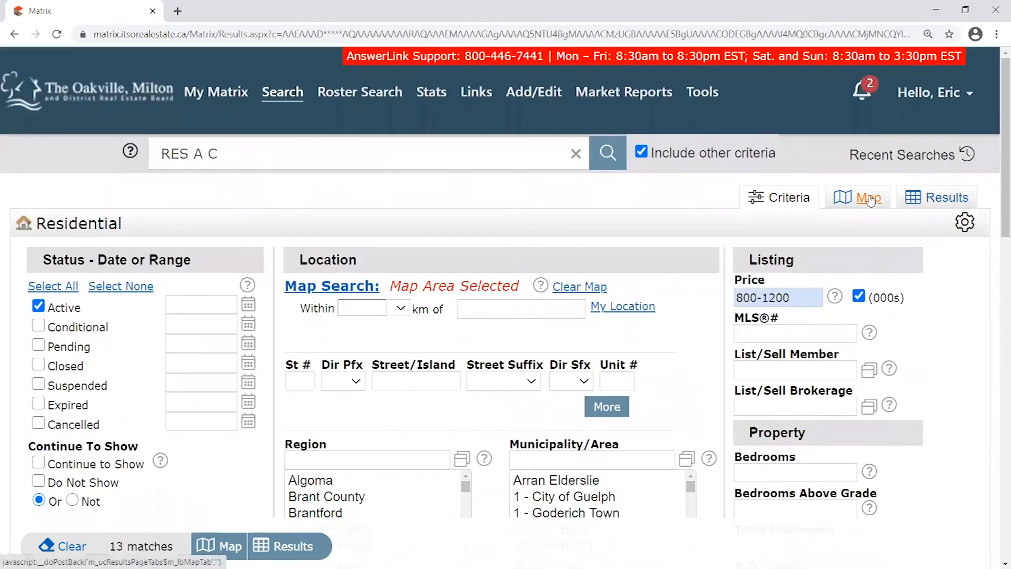
left_click(870, 200)
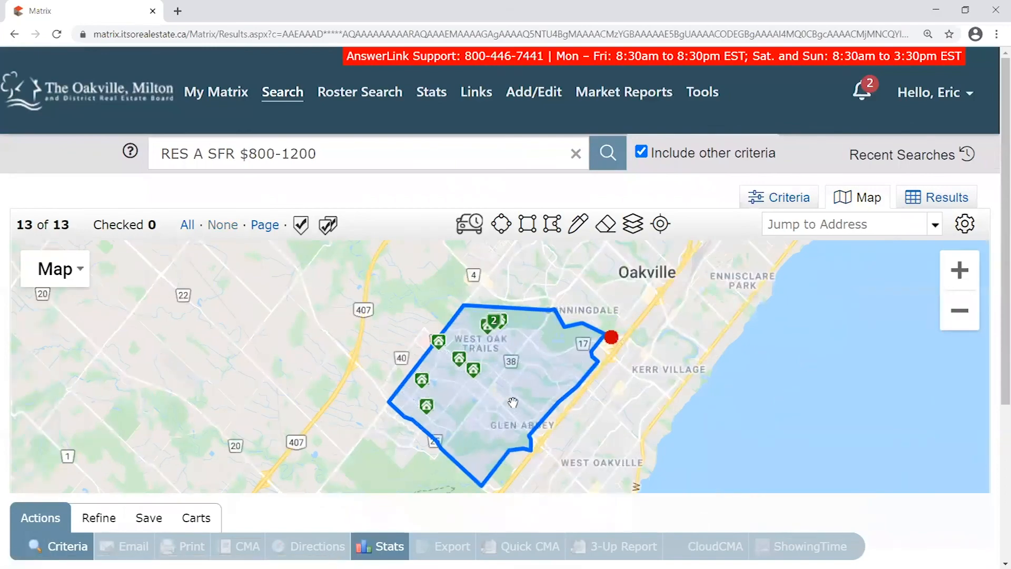
scroll(511, 401, "up", 1)
scroll(546, 393, "down", 1)
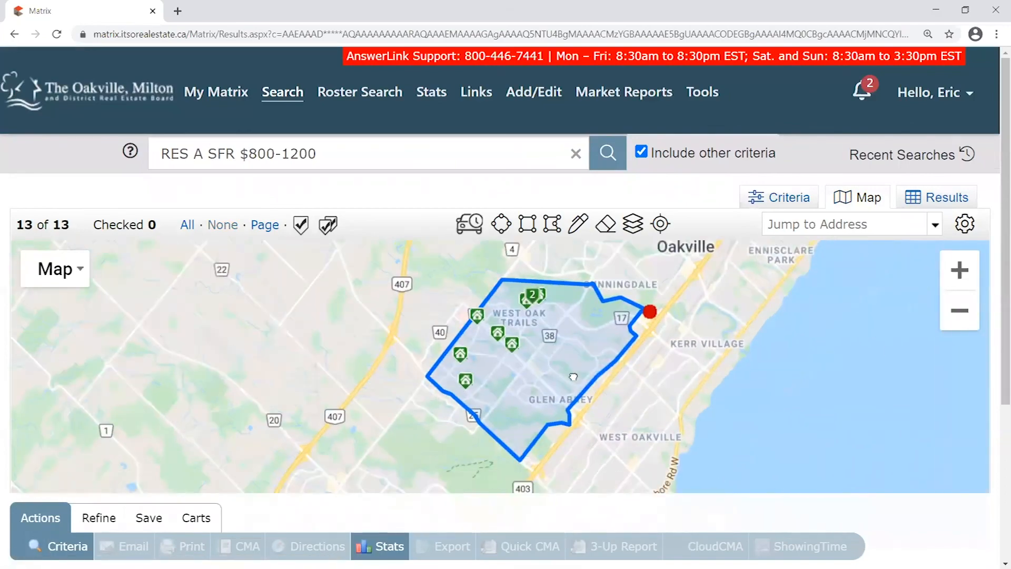
scroll(501, 390, "up", 1)
left_click_drag(688, 303, 627, 362)
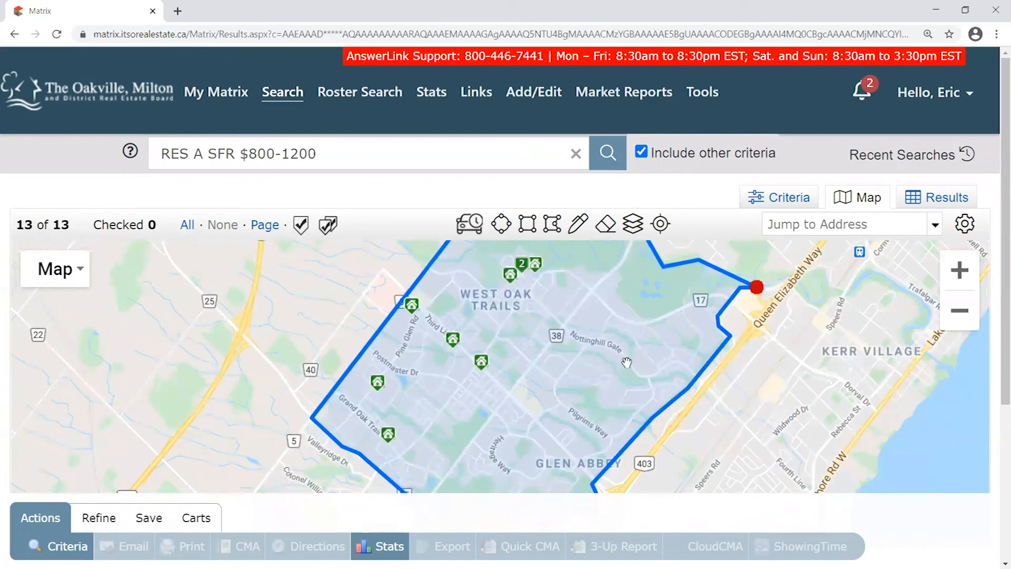
left_click_drag(614, 372, 773, 364)
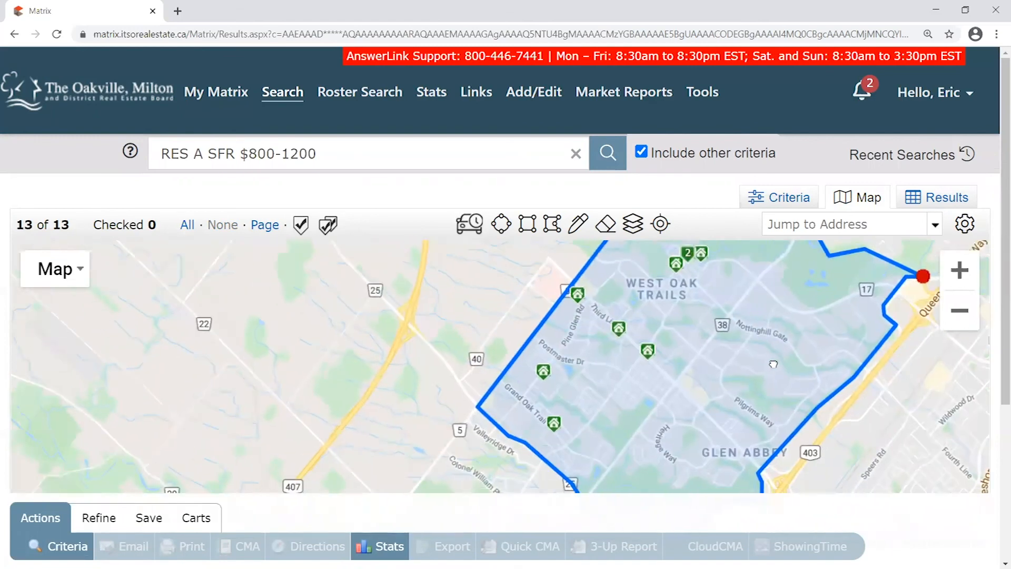
left_click_drag(711, 356, 713, 387)
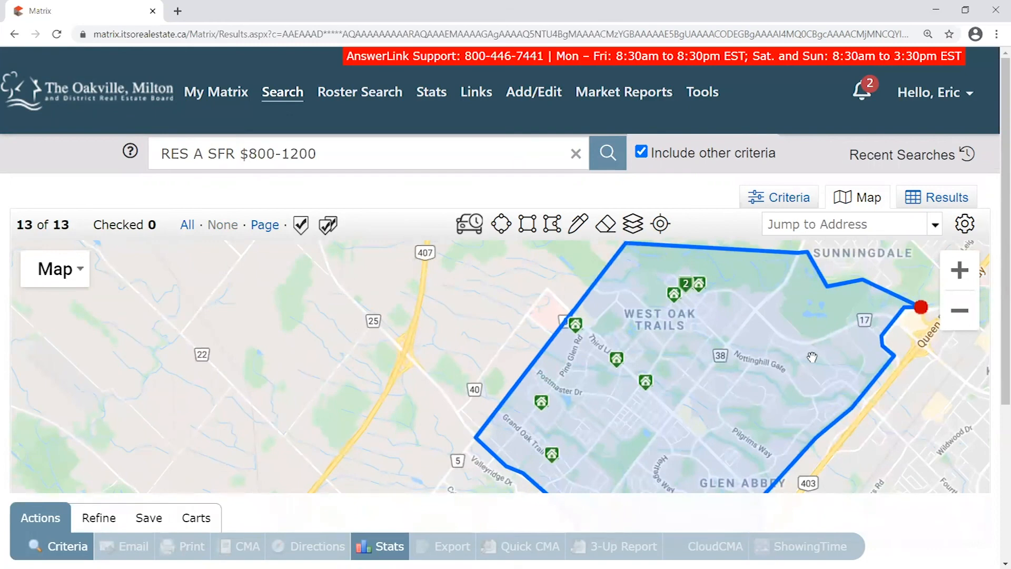
left_click_drag(731, 416, 685, 364)
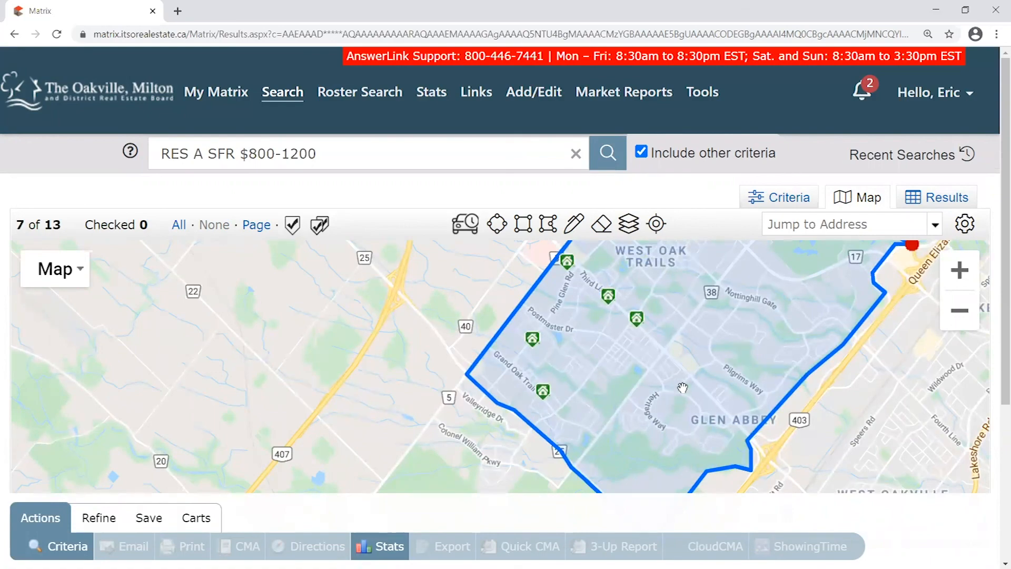
left_click_drag(533, 340, 487, 423)
left_click_drag(597, 356, 609, 293)
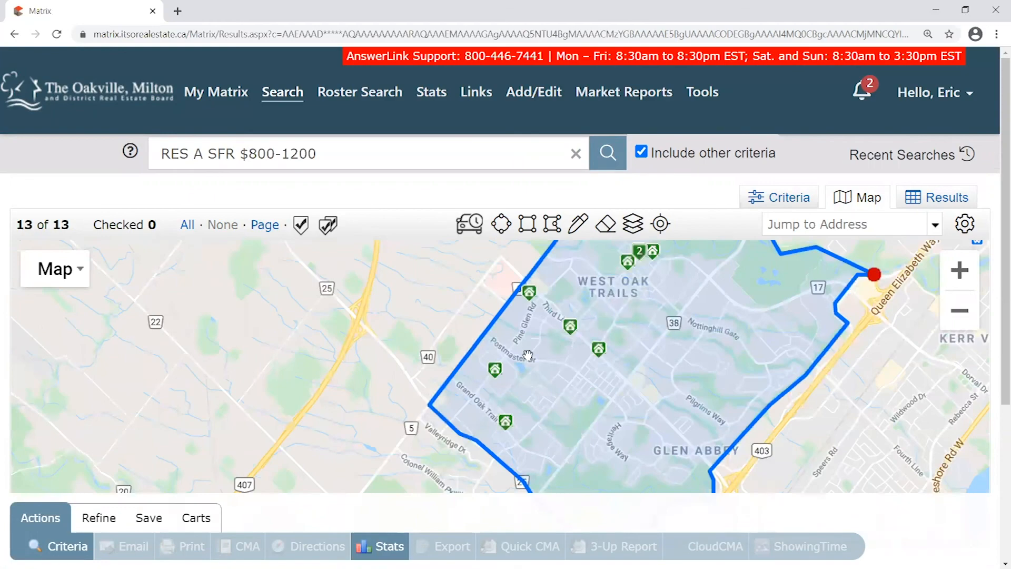
left_click_drag(582, 370, 572, 370)
scroll(572, 370, "up", 1)
left_click_drag(608, 316, 493, 487)
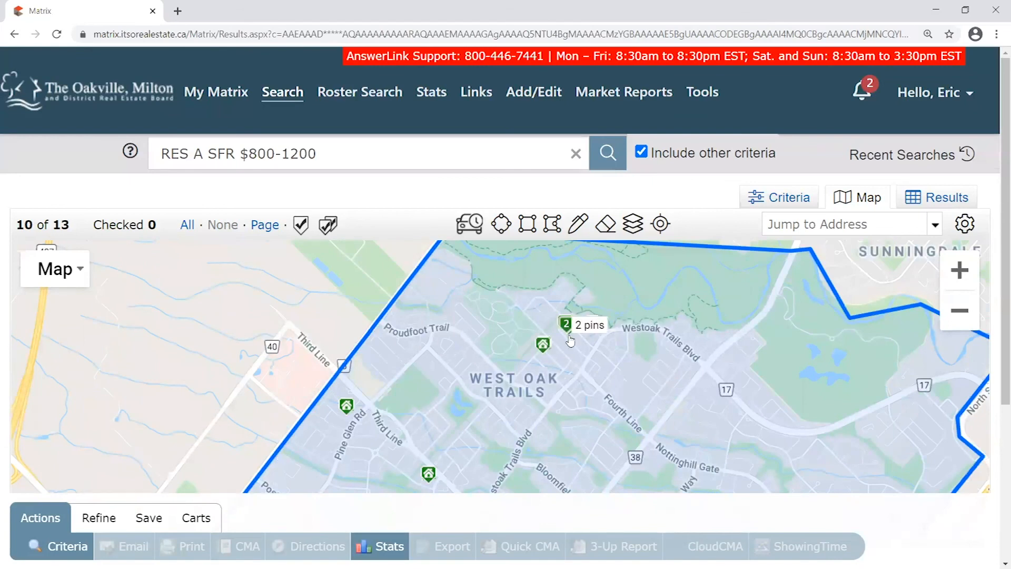
left_click_drag(486, 404, 662, 297)
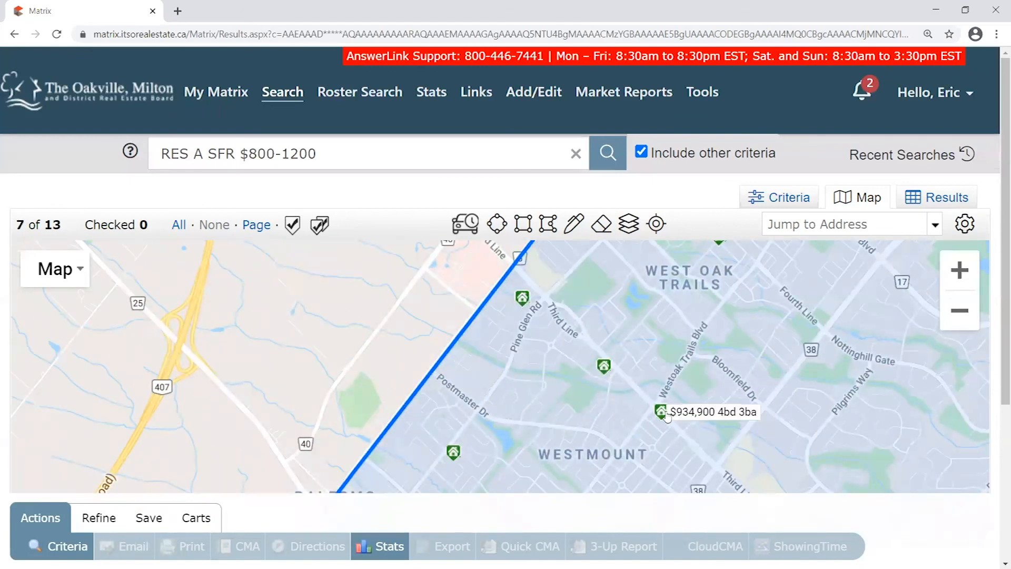
left_click_drag(547, 426, 563, 293)
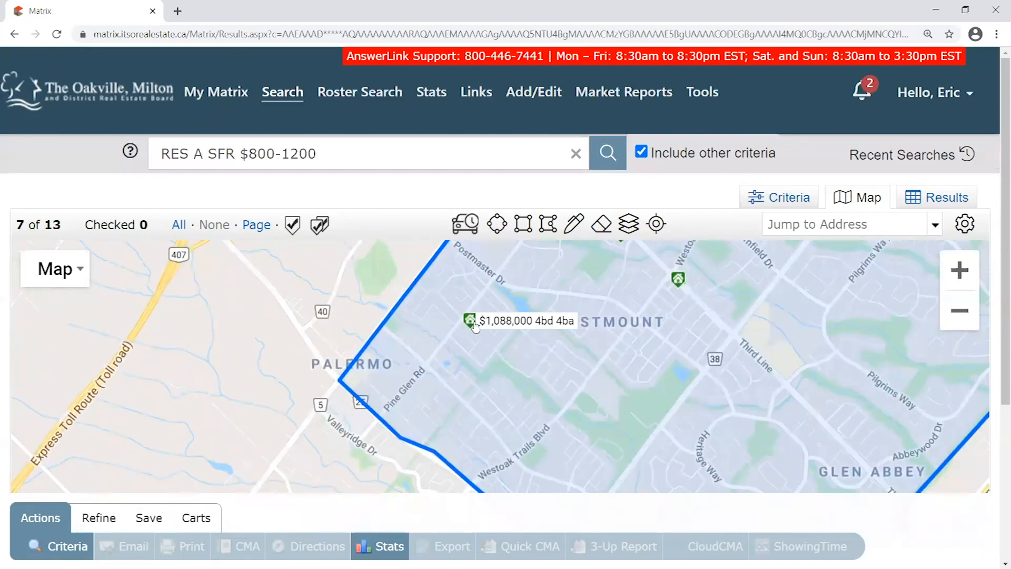
left_click_drag(550, 409, 461, 321)
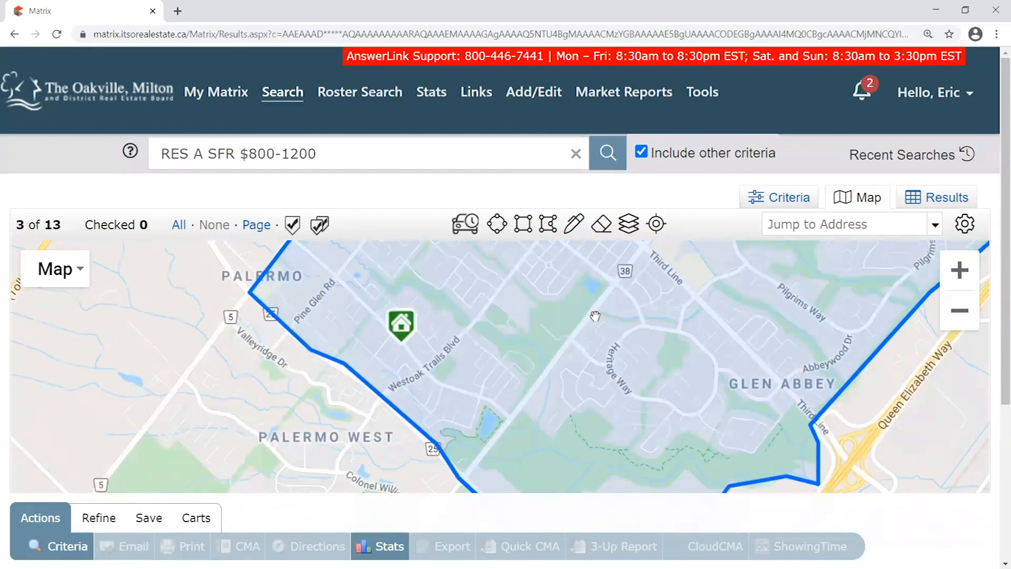
left_click_drag(697, 292, 603, 393)
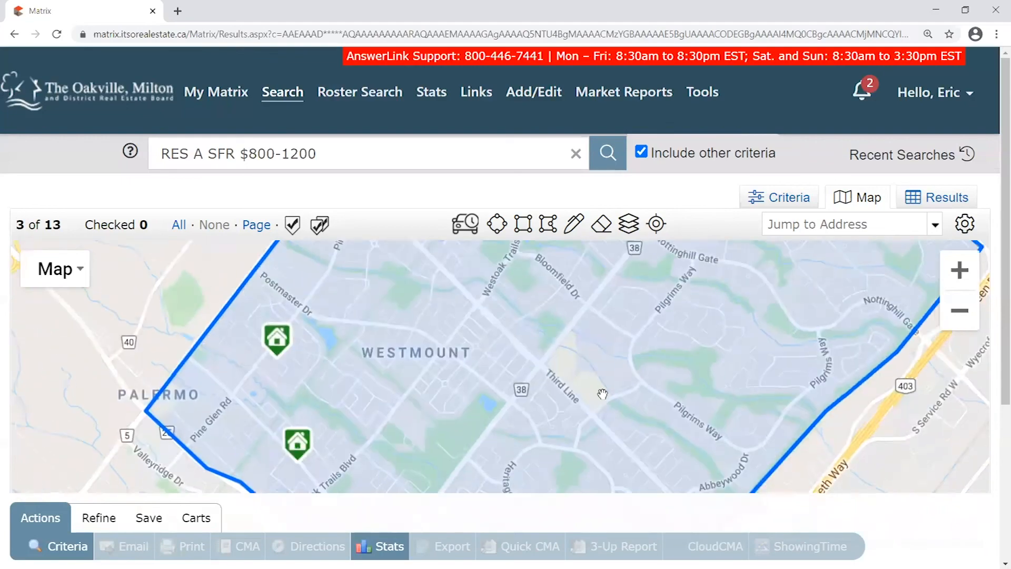
scroll(603, 379, "down", 1)
double_click(63, 223)
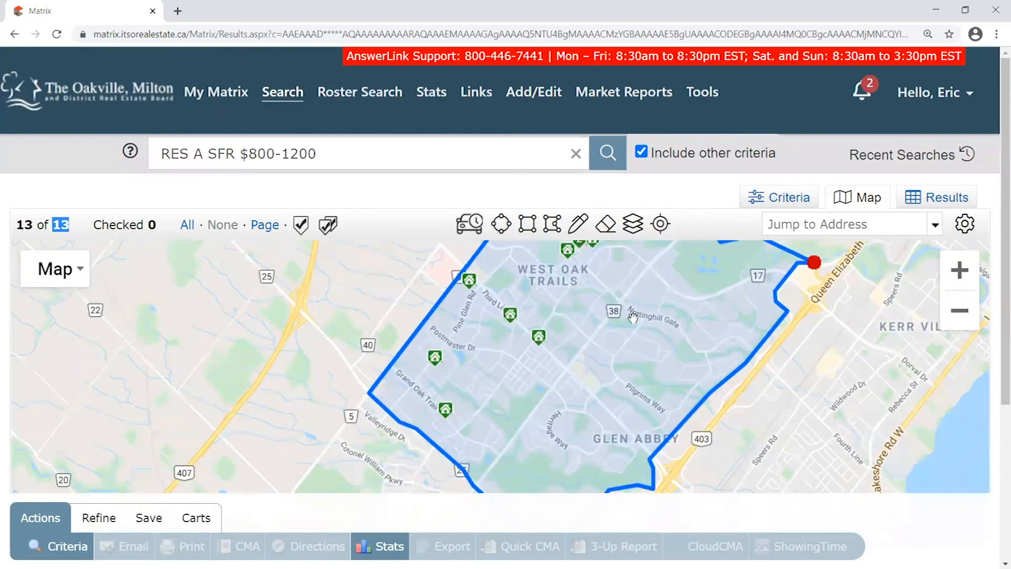
left_click(111, 215)
Show the 13 houses as a results table and review the duplicate Dale Ridge Drive listings
left_click(950, 202)
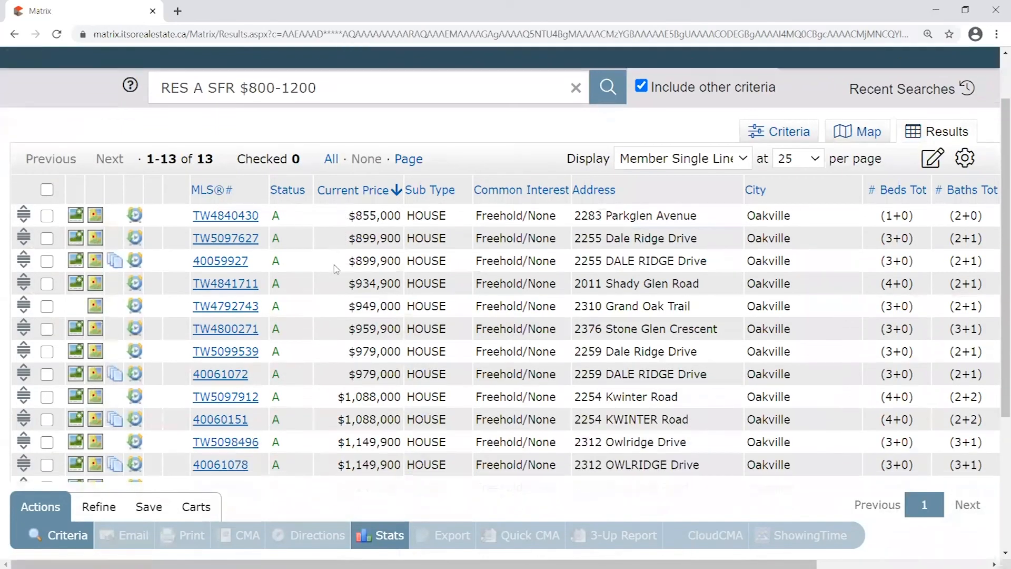
scroll(258, 213, "down", 2)
scroll(256, 211, "down", 2)
scroll(239, 228, "up", 3)
left_click_drag(707, 261, 574, 238)
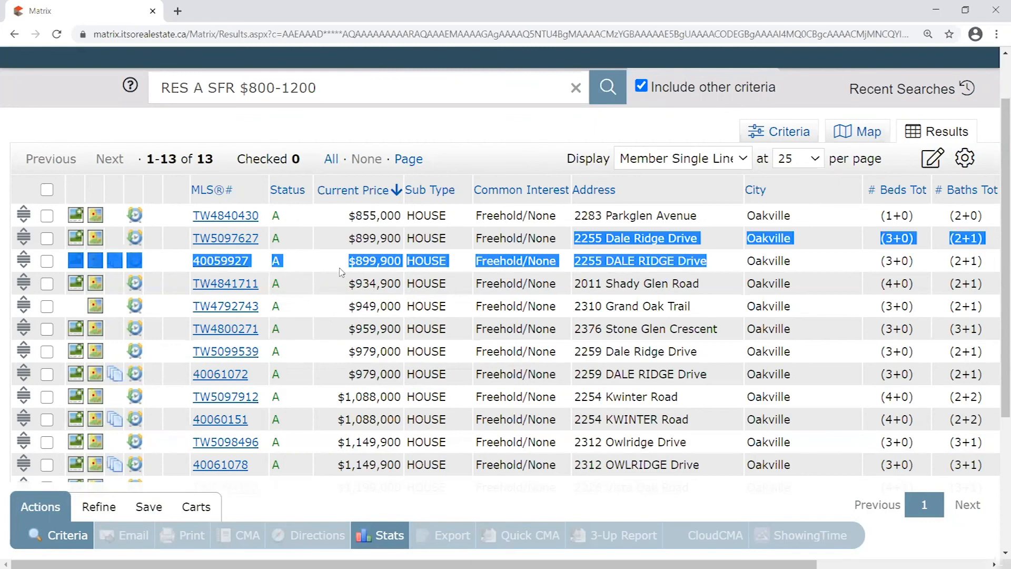
left_click(153, 244)
Check listings TW5097627 (Dale Ridge), TW5097912 (Kwinter Road) and TW5098496 (Owlridge Drive)
left_click(47, 238)
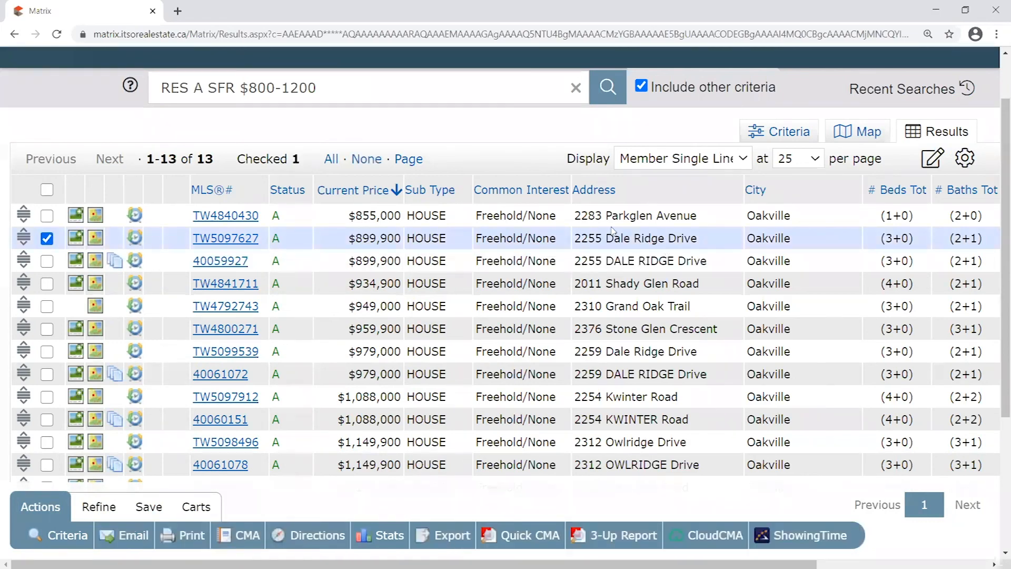
scroll(625, 232, "down", 1)
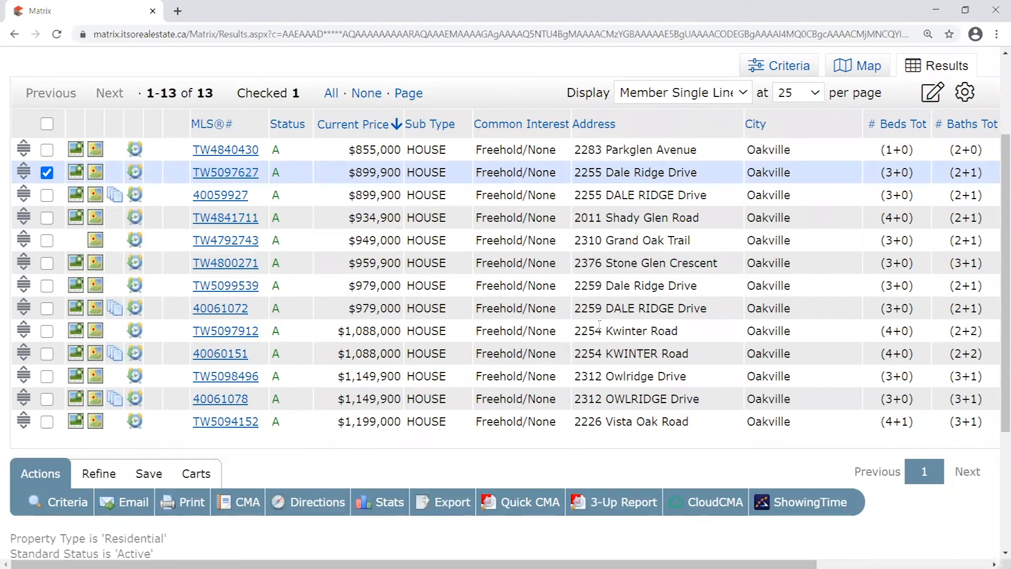
left_click(47, 331)
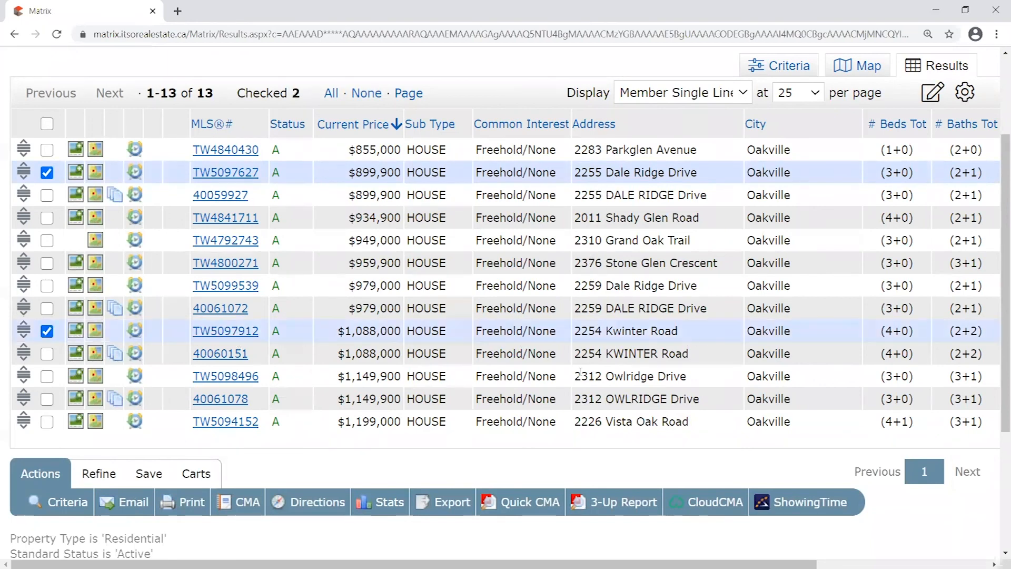
left_click(47, 376)
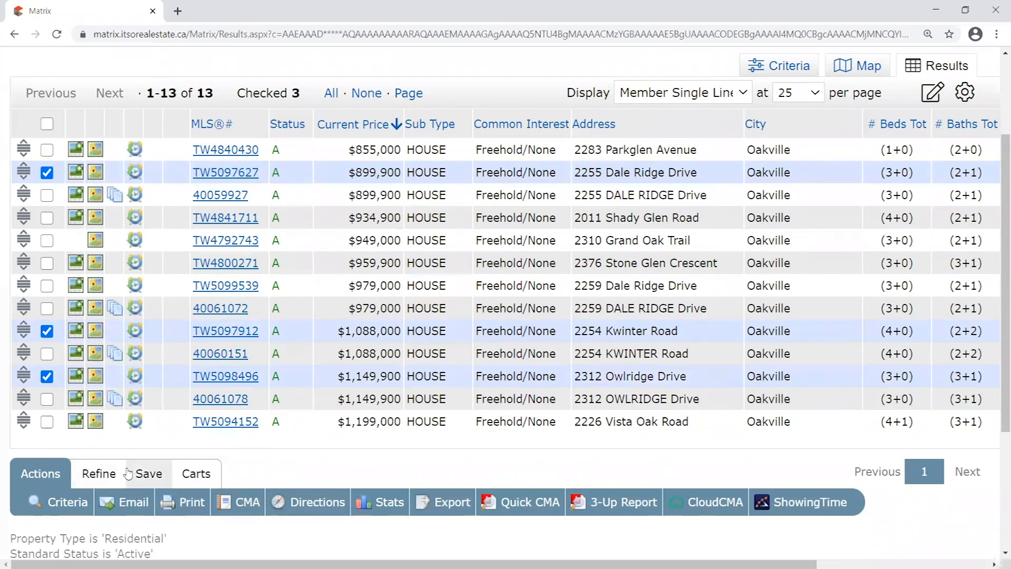
left_click(100, 475)
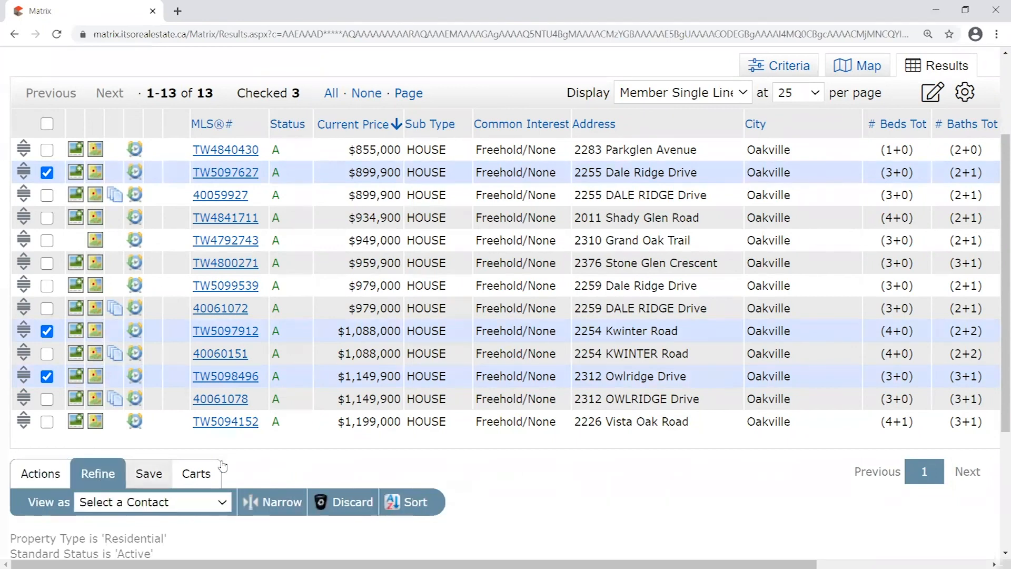
left_click(353, 503)
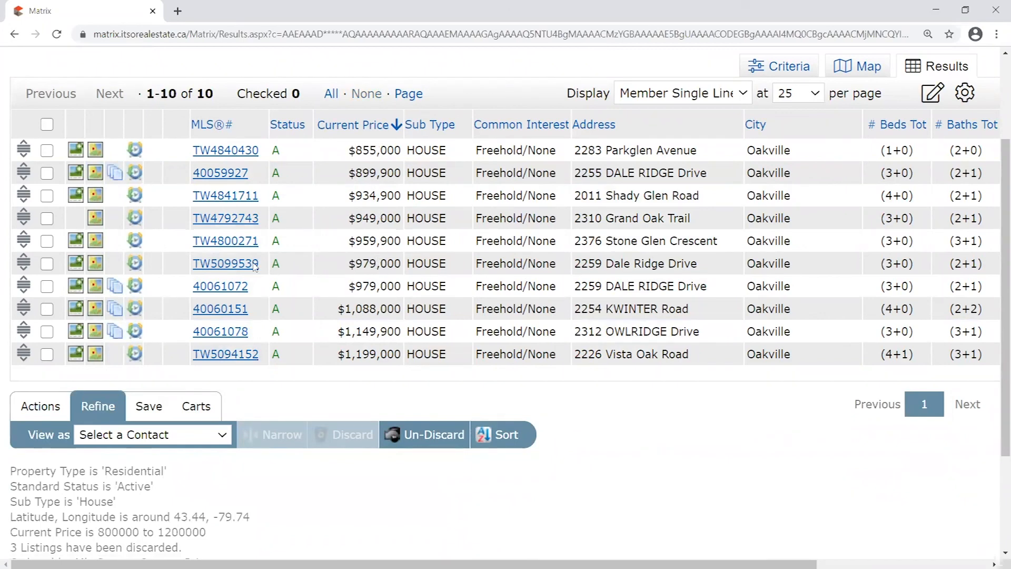
left_click(47, 263)
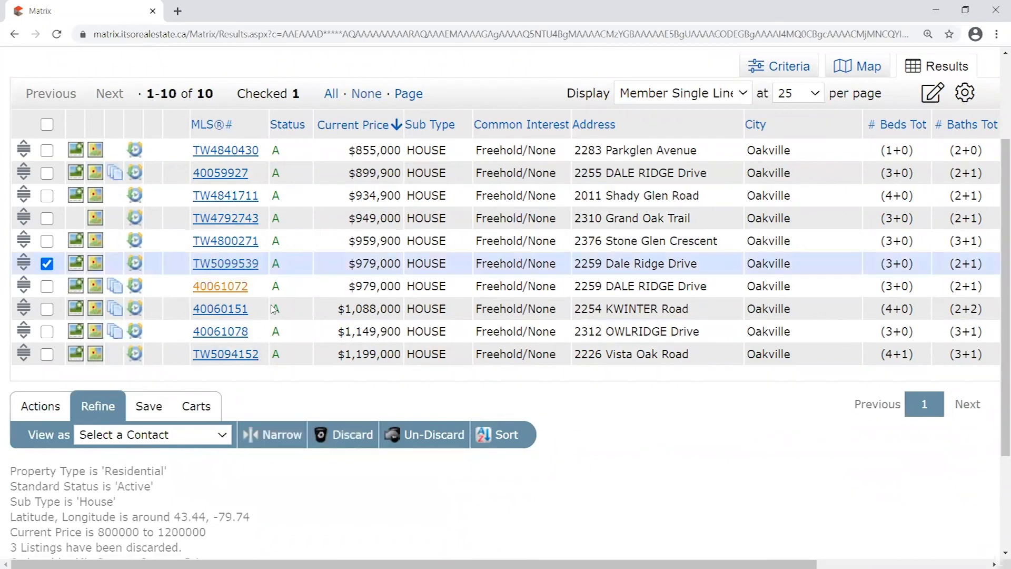
left_click(350, 435)
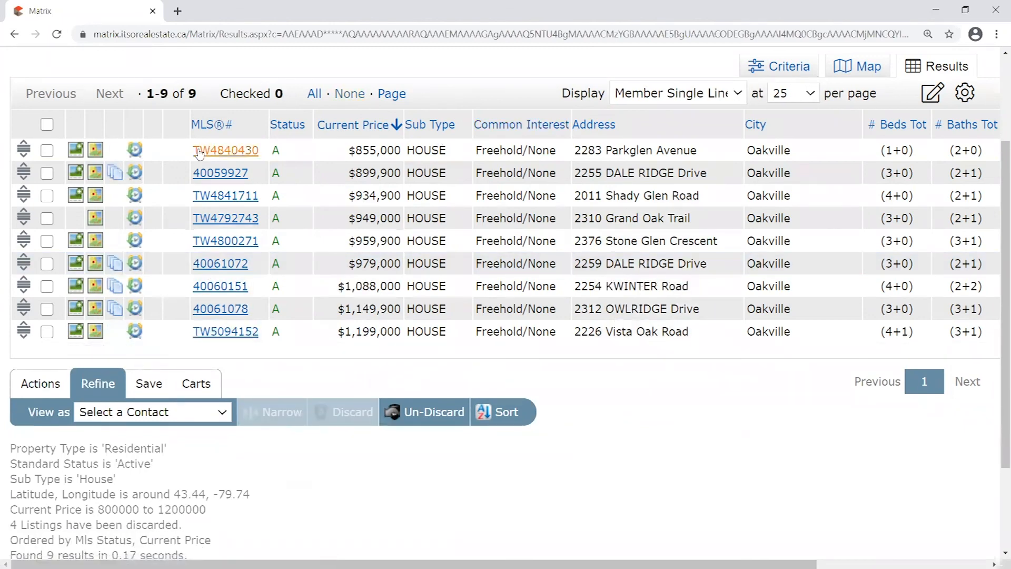
Confirm the new results total of 9 houses and scroll back to the top
double_click(193, 87)
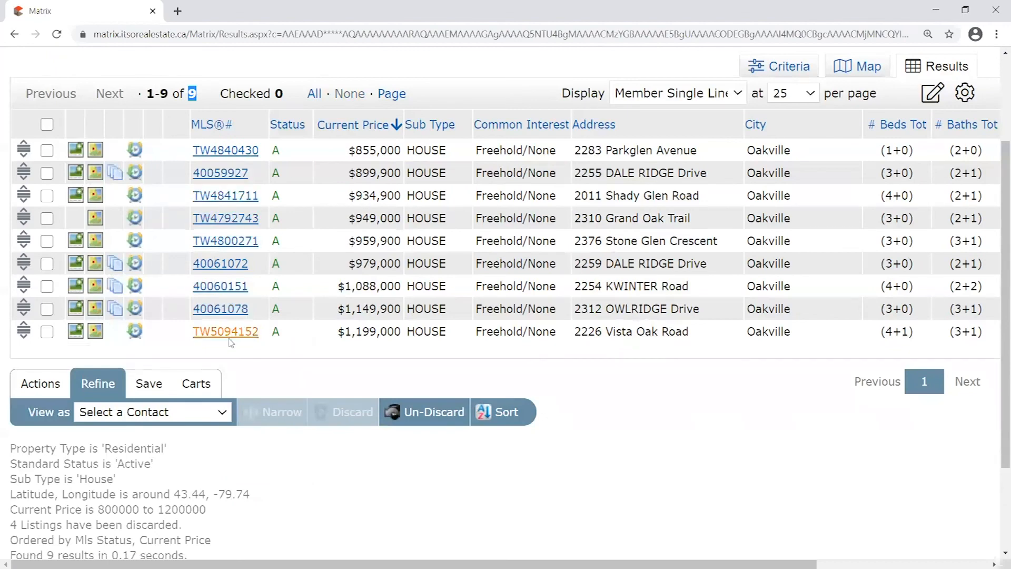
scroll(337, 356, "up", 2)
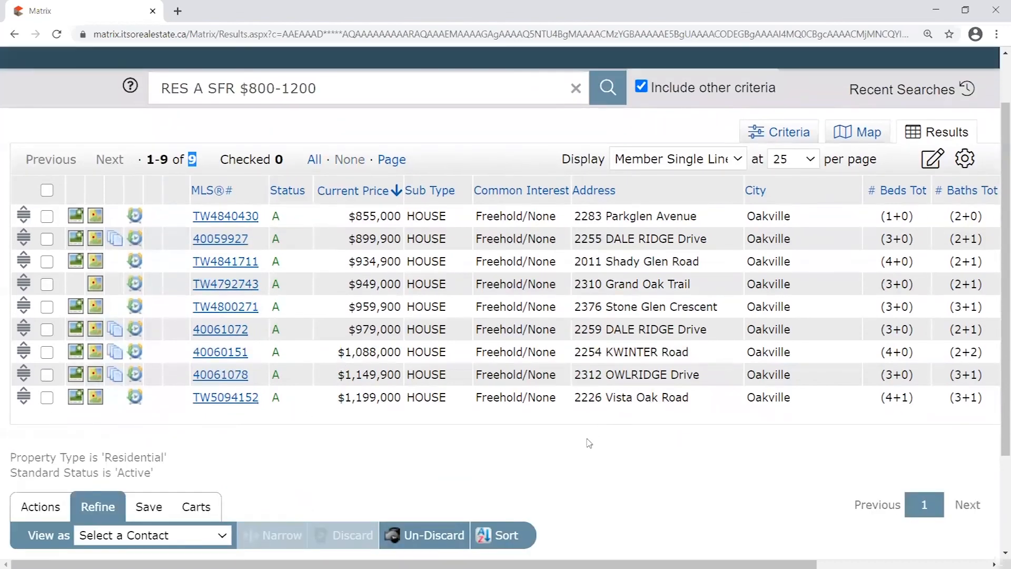
scroll(588, 440, "up", 2)
left_click(378, 190)
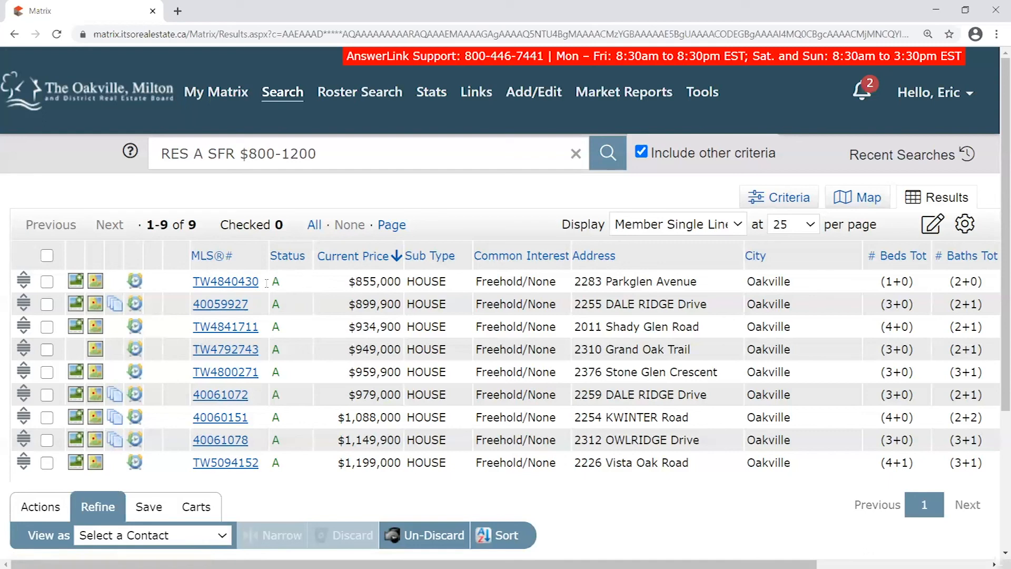
scroll(202, 291, "down", 1)
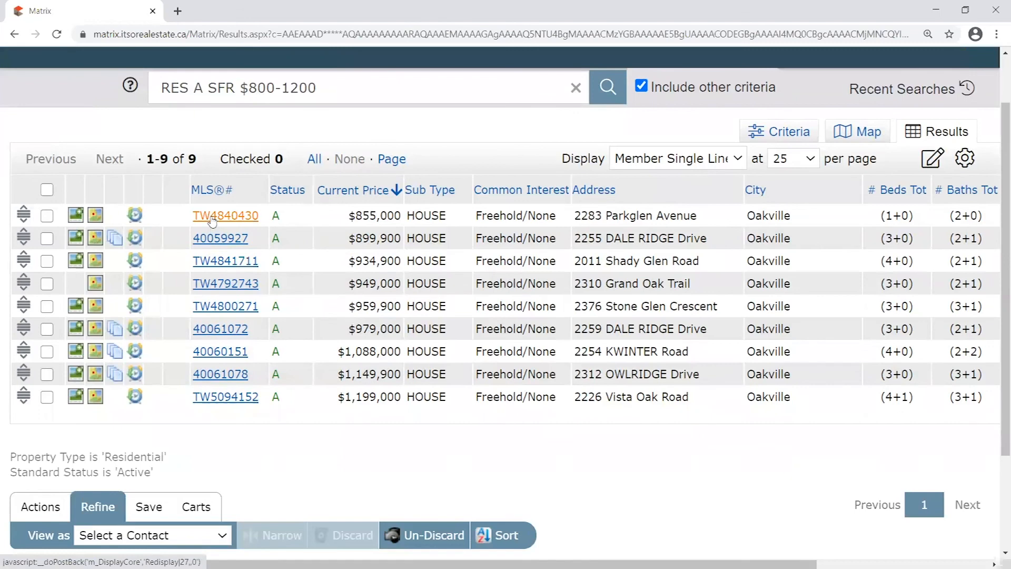
mouse_move(191, 219)
left_mouse_down()
mouse_move(210, 221)
mouse_move(209, 234)
mouse_move(211, 226)
mouse_move(192, 228)
left_mouse_up()
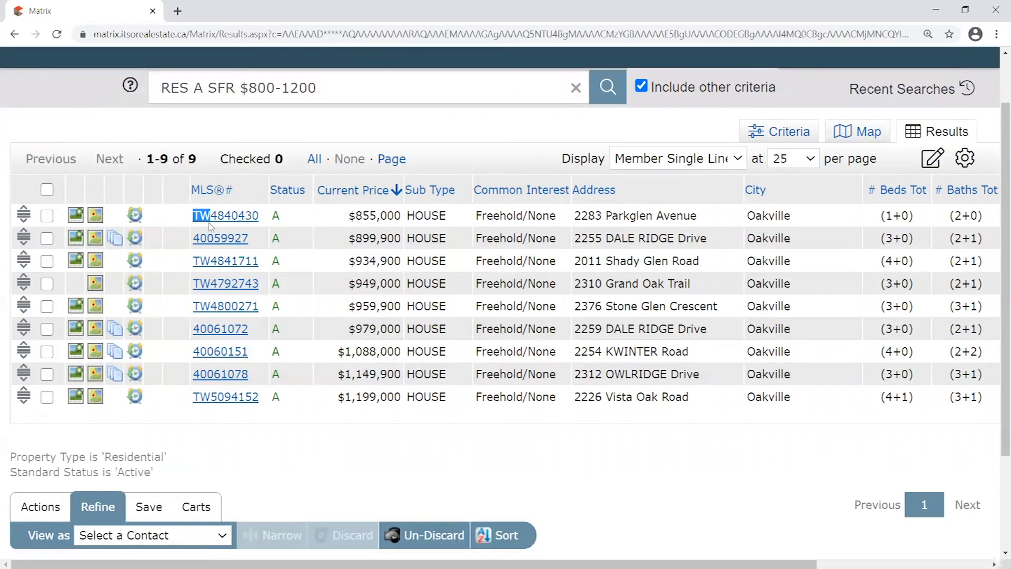
left_click_drag(196, 232, 197, 217)
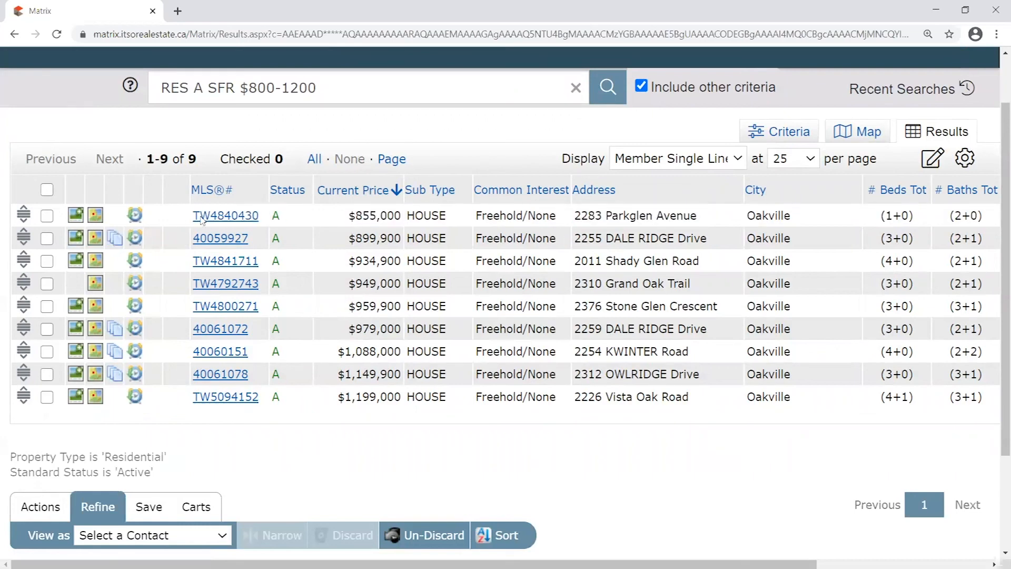
View listing TW4840430's full details, then switch back to the Member Single Line results table
left_click(246, 217)
scroll(403, 287, "down", 3)
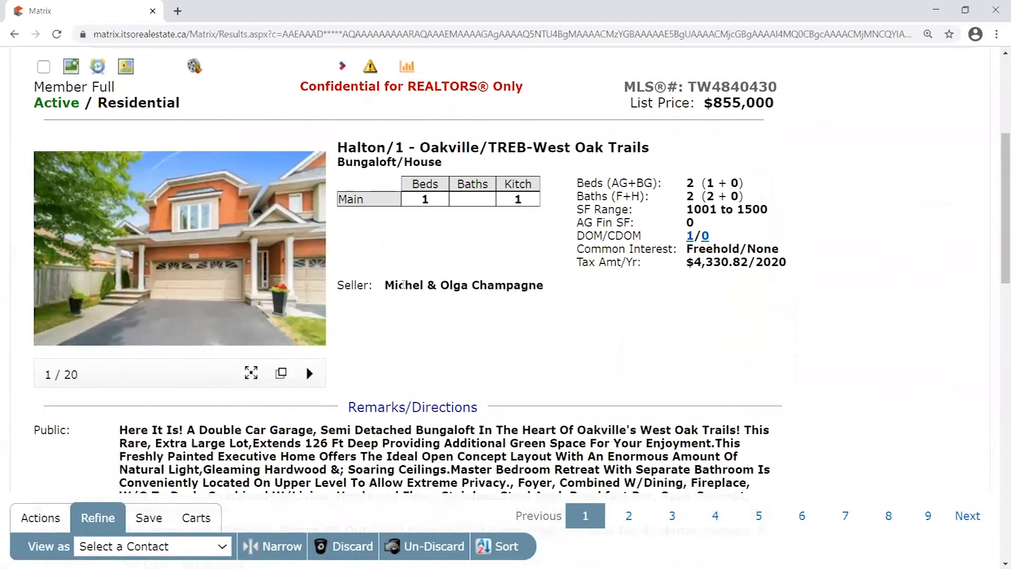
scroll(402, 289, "down", 3)
scroll(409, 295, "up", 3)
left_click_drag(420, 148, 491, 149)
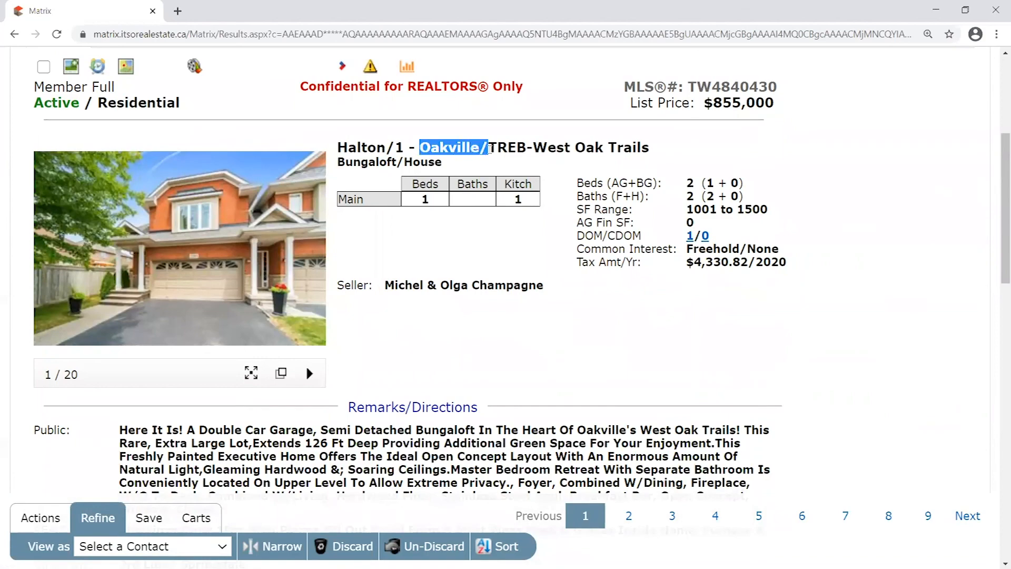
left_click(489, 150)
scroll(432, 273, "up", 3)
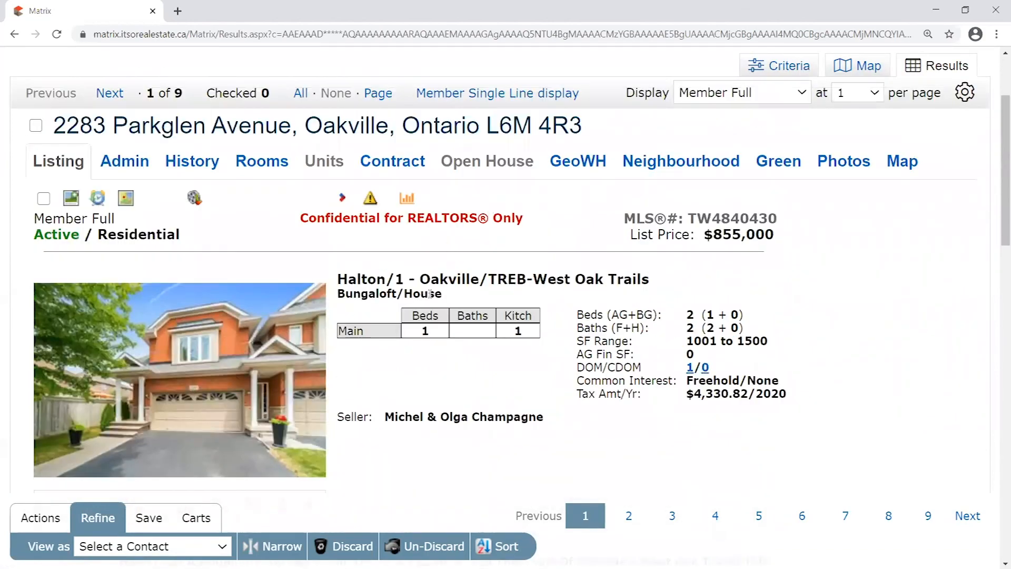
scroll(430, 294, "up", 3)
left_click(506, 231)
scroll(318, 258, "down", 1)
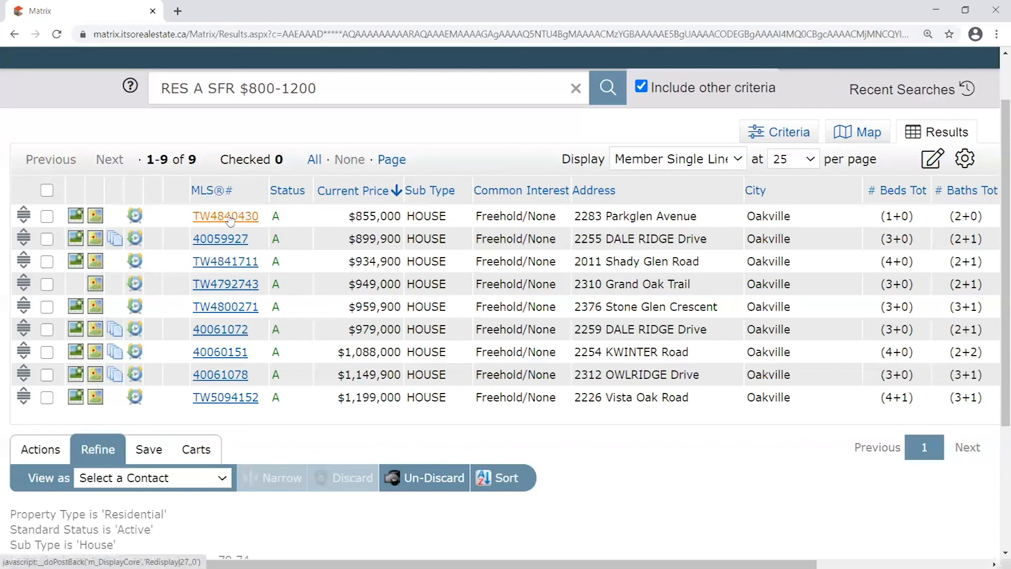
left_click_drag(184, 262, 261, 261)
left_click(188, 285)
left_click_drag(188, 285, 260, 286)
left_click_drag(180, 309, 283, 307)
left_click_drag(185, 396, 260, 397)
left_click_drag(186, 288, 142, 306)
left_click(174, 287)
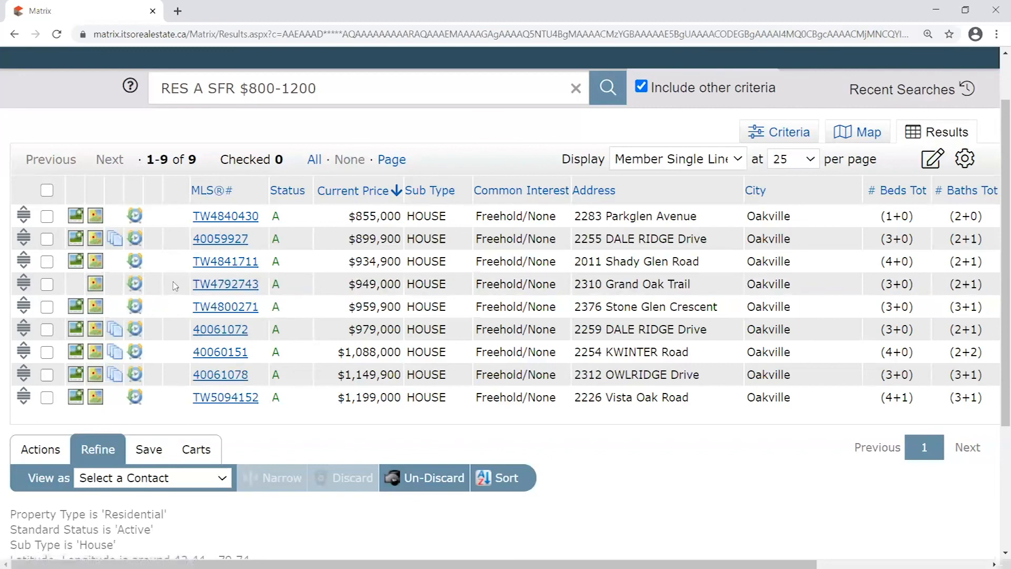
left_click_drag(188, 245, 256, 255)
left_click_drag(185, 332, 255, 333)
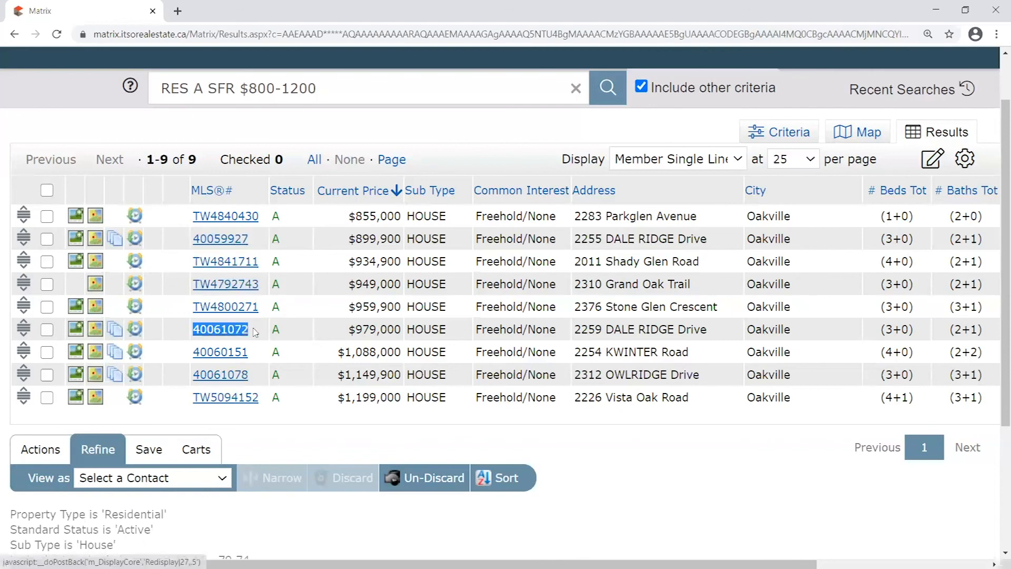
left_click_drag(185, 352, 256, 351)
left_click_drag(185, 375, 253, 375)
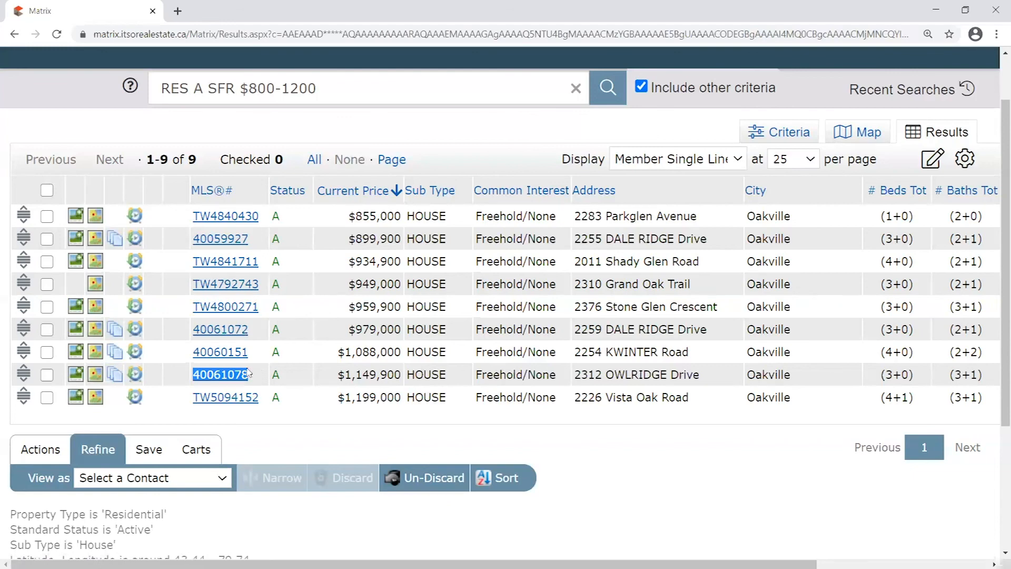
left_click_drag(186, 330, 261, 331)
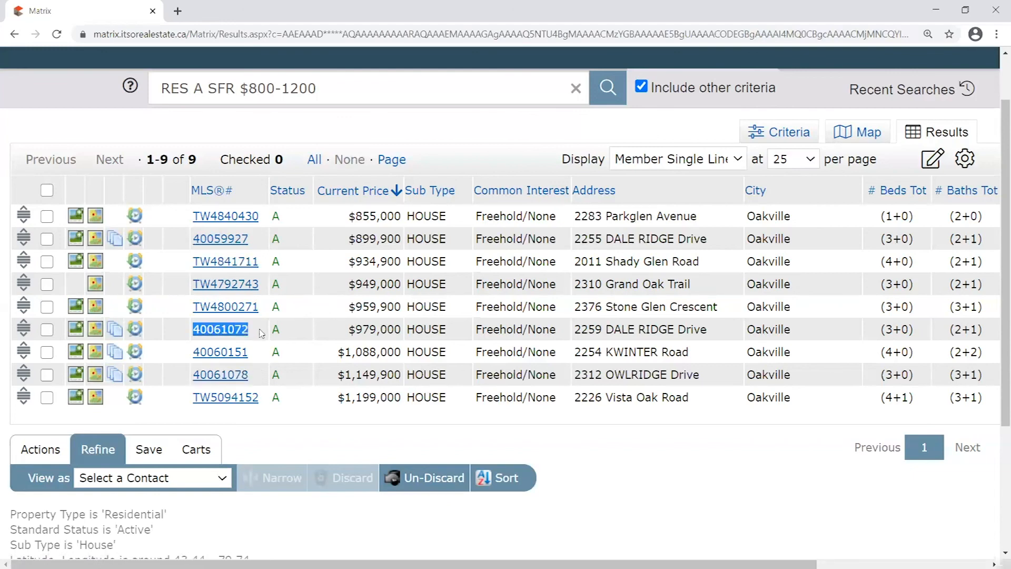
left_click(188, 337)
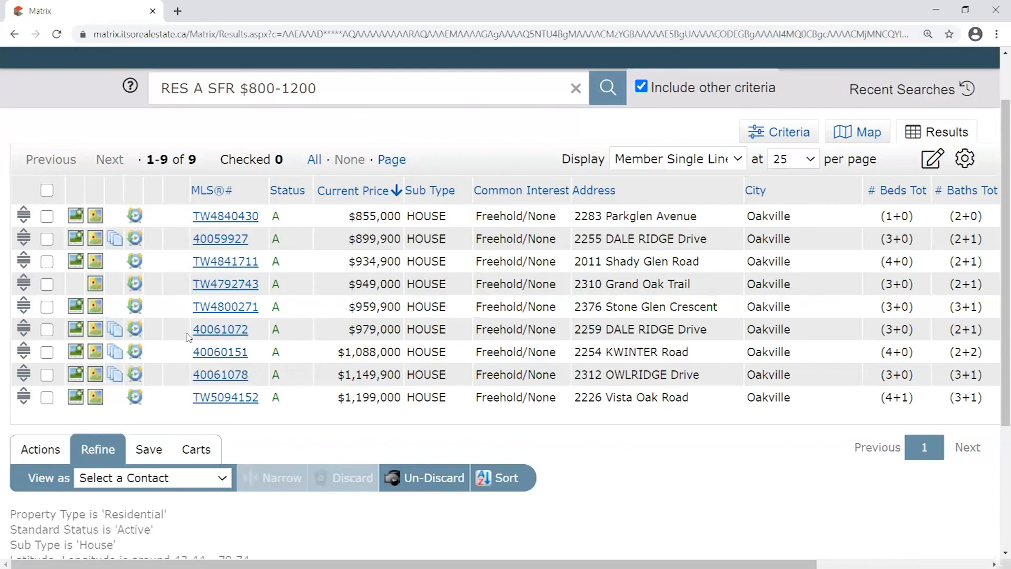
left_click_drag(187, 333, 256, 329)
left_click_drag(185, 355, 248, 374)
left_click(189, 379)
left_click_drag(182, 244, 250, 240)
left_click(246, 226)
scroll(264, 227, "up", 2)
double_click(192, 225)
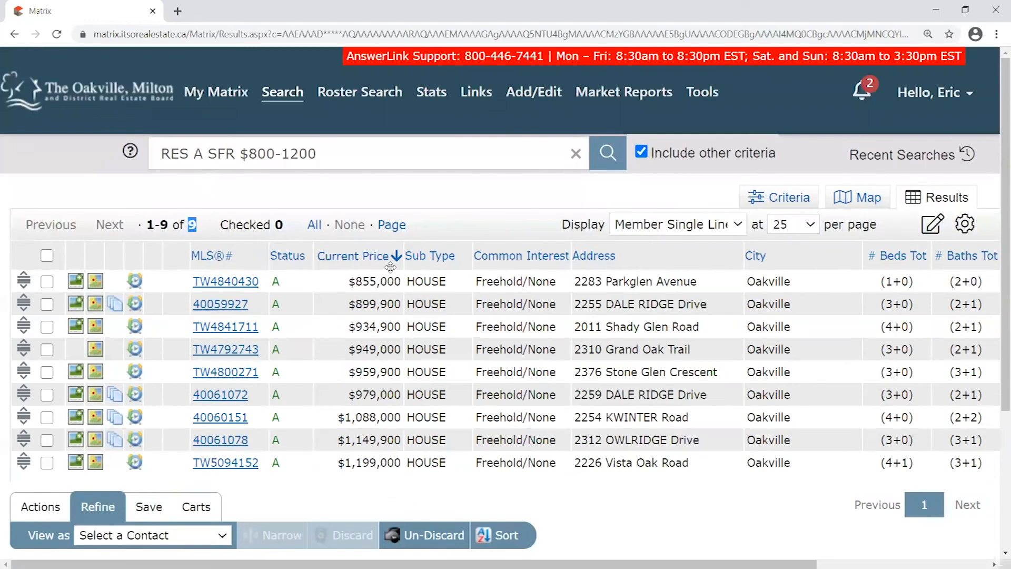
left_click(444, 216)
scroll(448, 221, "down", 1)
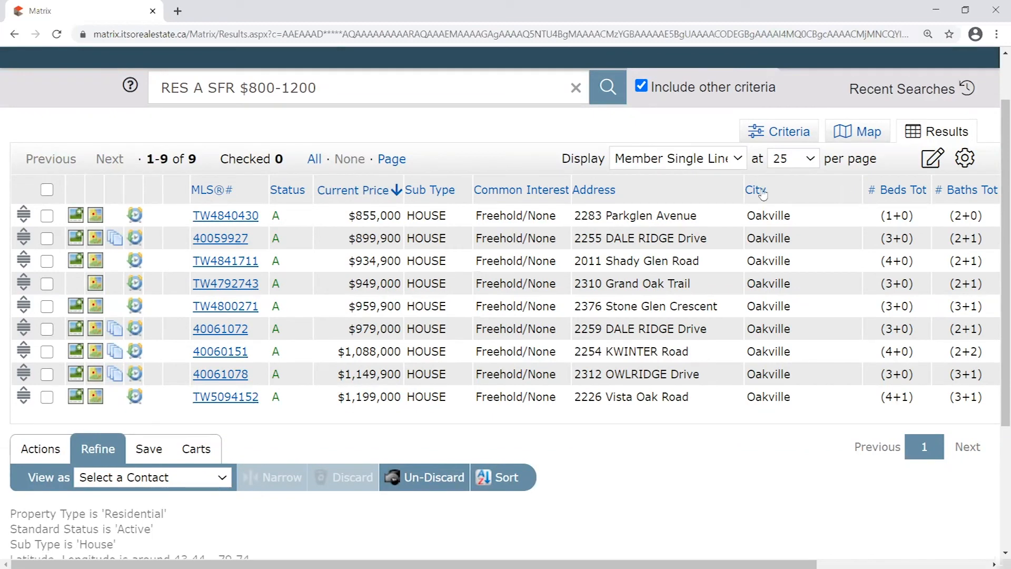
left_click_drag(632, 188, 846, 185)
left_click(226, 239)
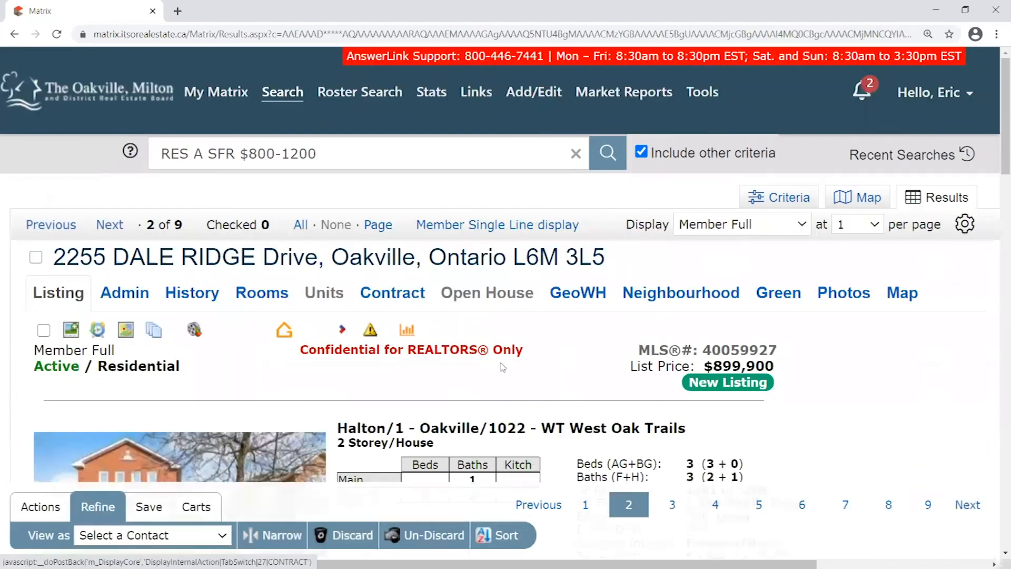
scroll(557, 352, "down", 2)
left_click_drag(542, 297, 730, 299)
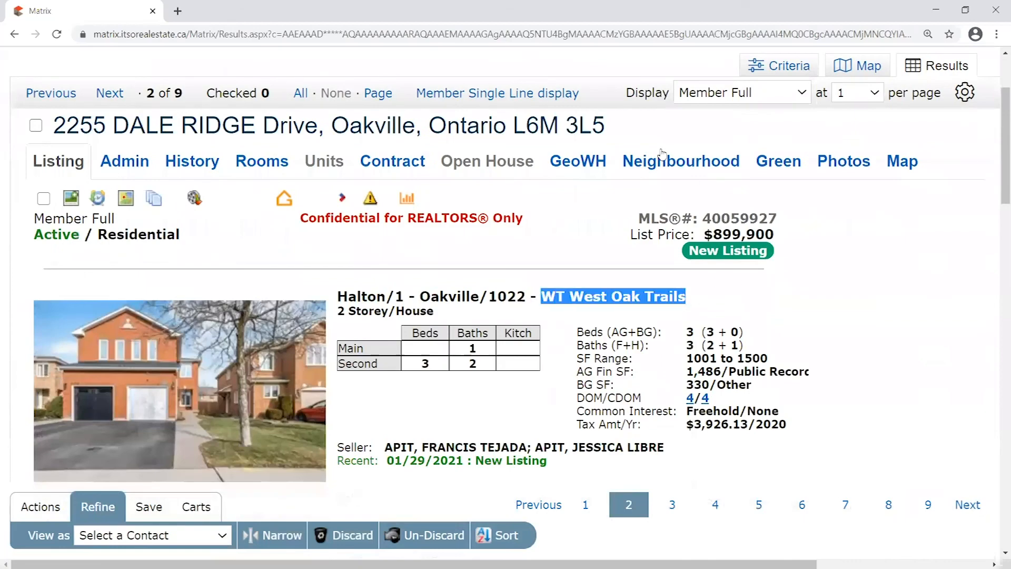
scroll(691, 176, "up", 2)
left_click(515, 225)
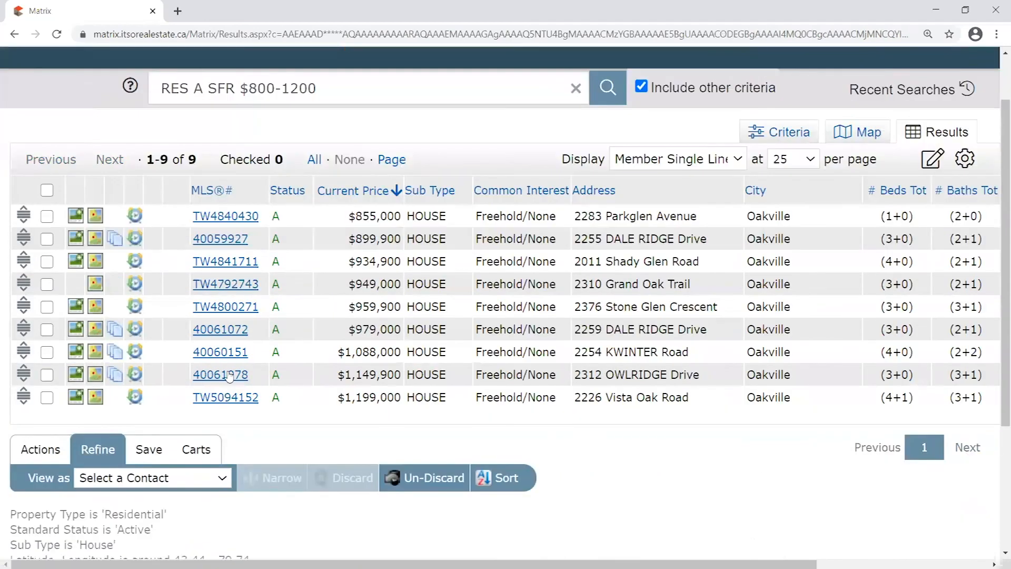
left_click(221, 331)
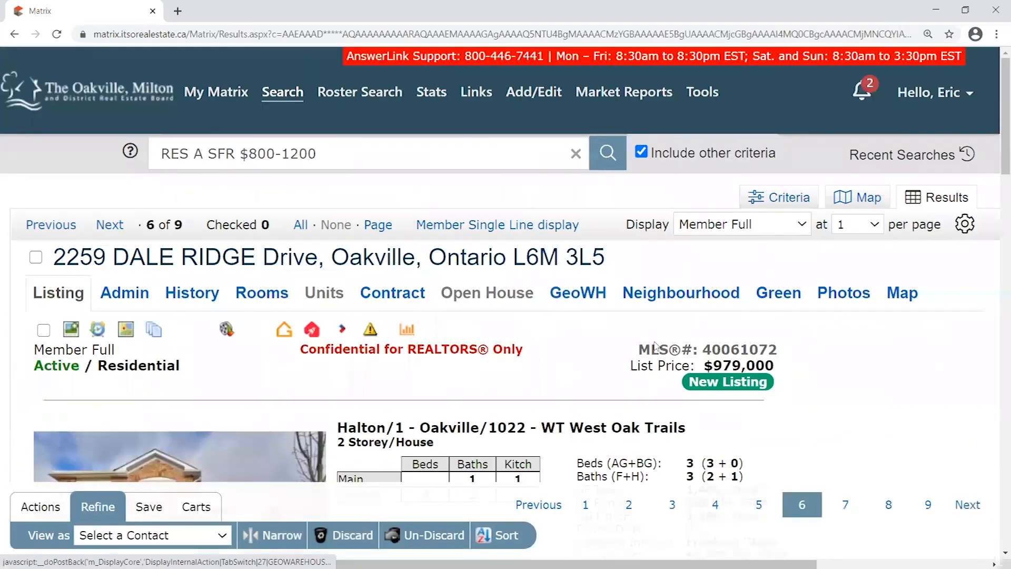
left_click_drag(542, 426, 703, 431)
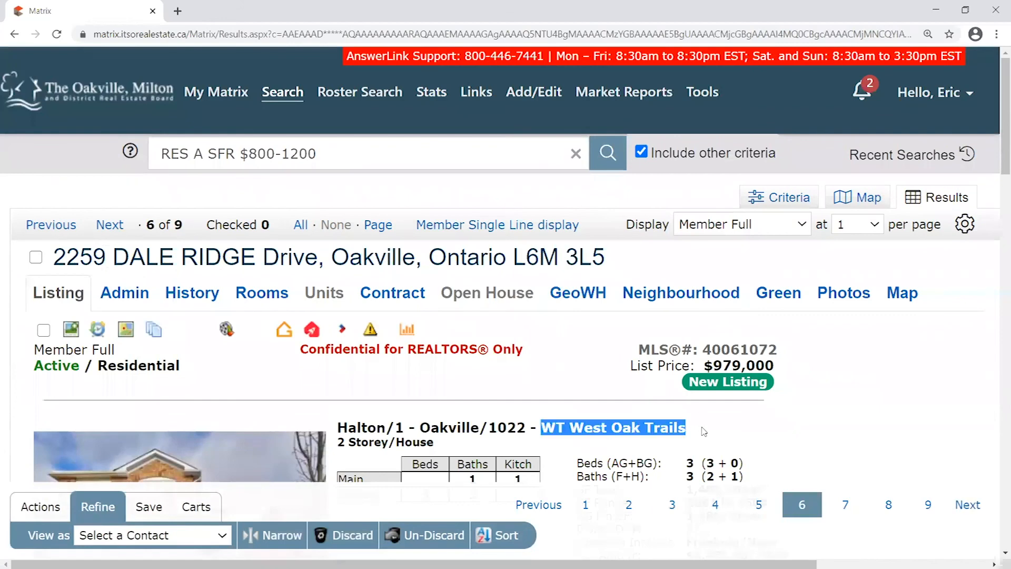
left_click(528, 225)
scroll(704, 230, "down", 1)
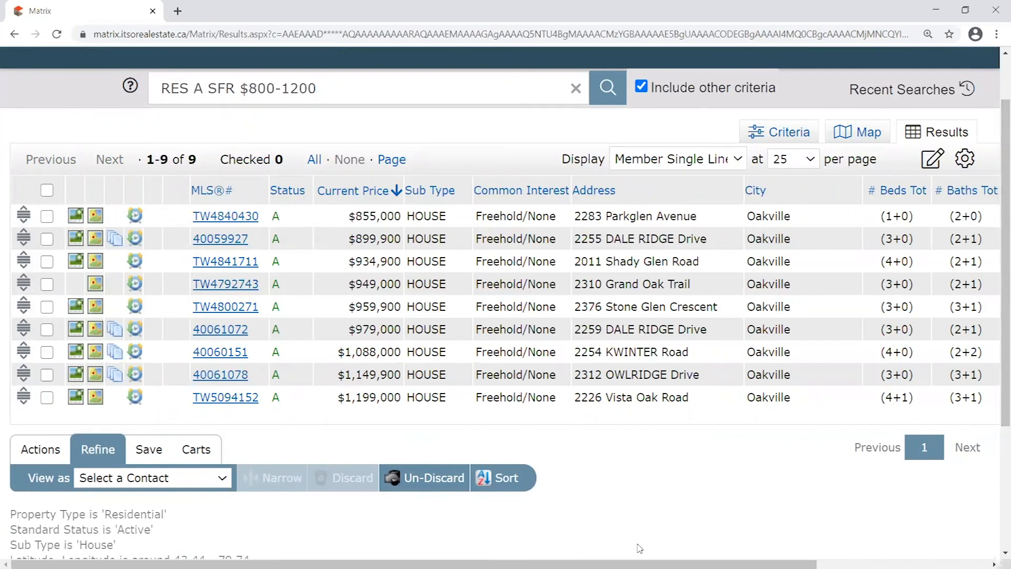
Move the DOM column left so it sits between Status and Current Price
left_click_drag(611, 564, 783, 564)
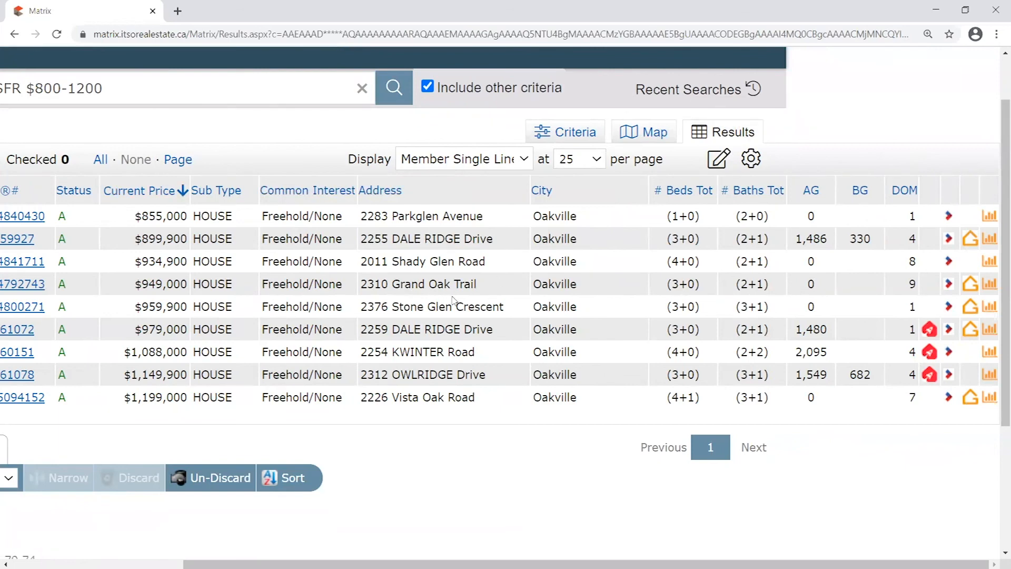
left_click_drag(918, 179, 910, 196)
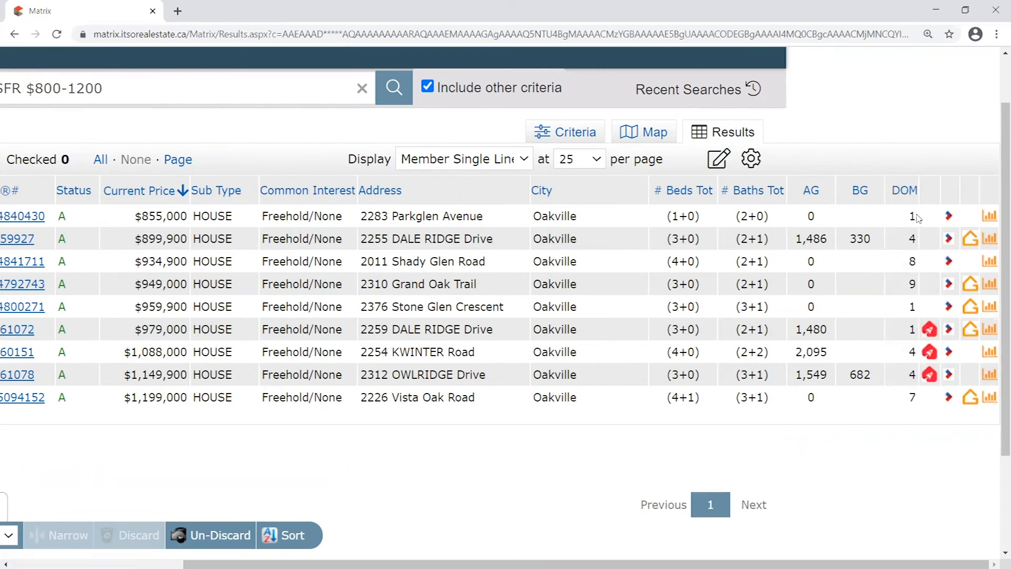
double_click(909, 263)
double_click(918, 286)
left_click(915, 163)
left_click_drag(903, 179, 293, 175)
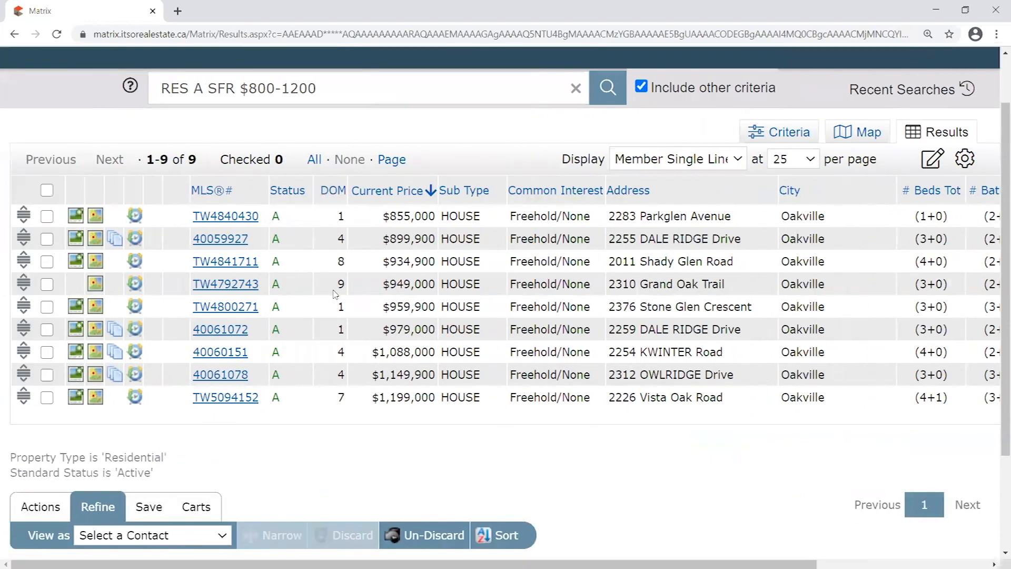
left_click_drag(326, 176, 321, 178)
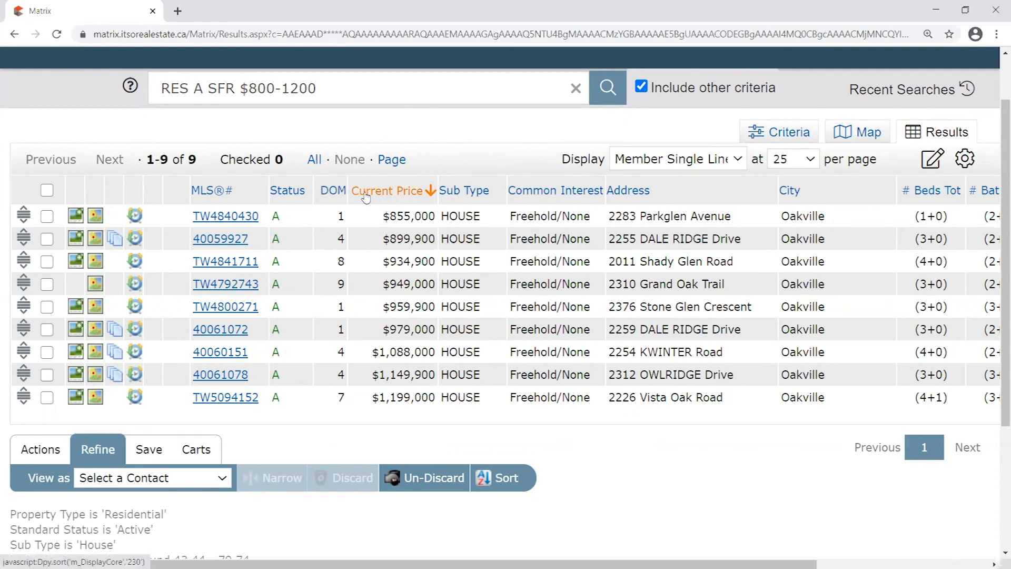
left_click(403, 195)
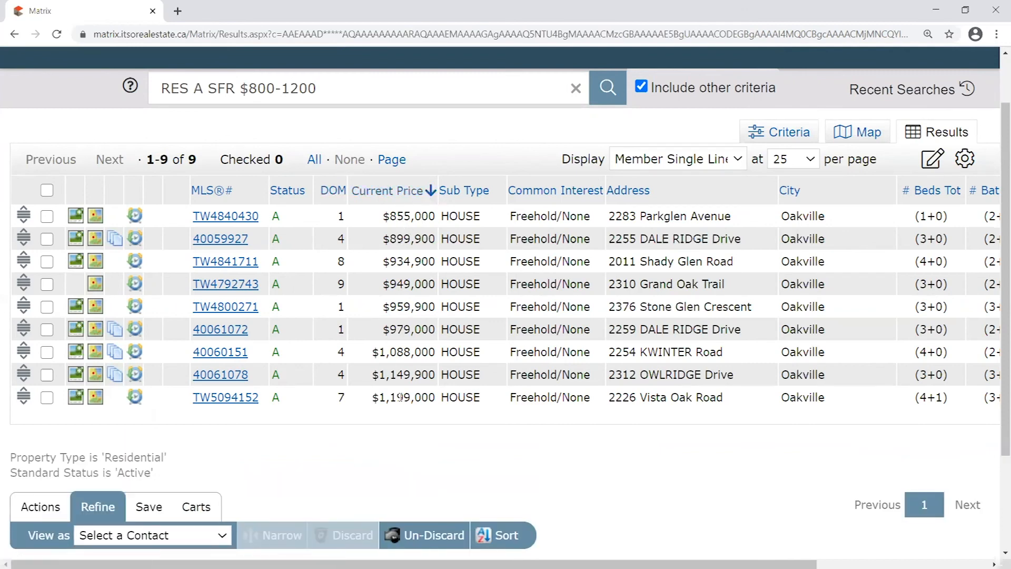
left_click(386, 192)
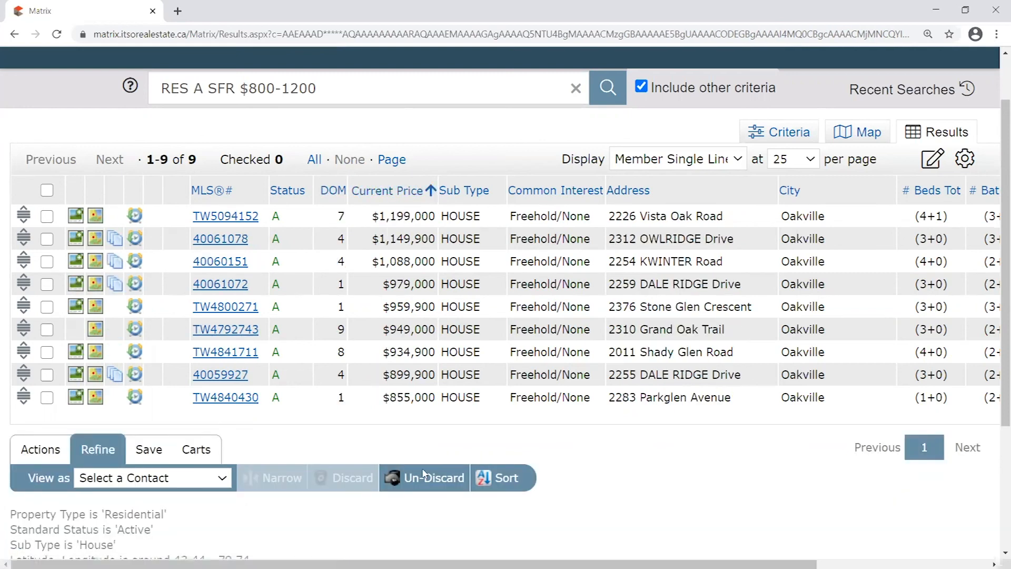
left_click(395, 191)
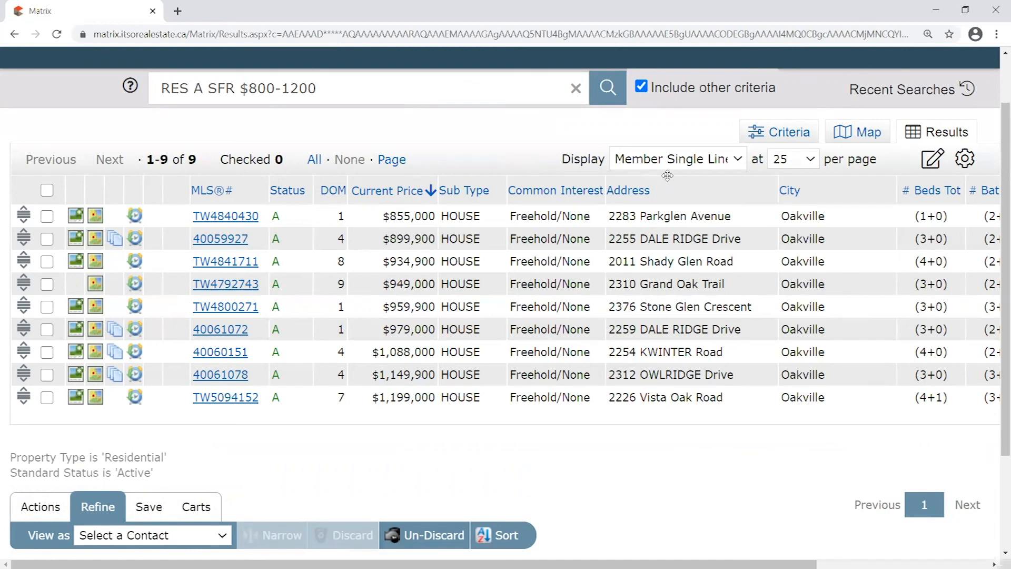
Reorder the columns so Address and then City follow Sub Type, ahead of Common Interest
left_click_drag(679, 194, 337, 191)
left_click_drag(474, 193, 736, 197)
left_click_drag(684, 175, 427, 187)
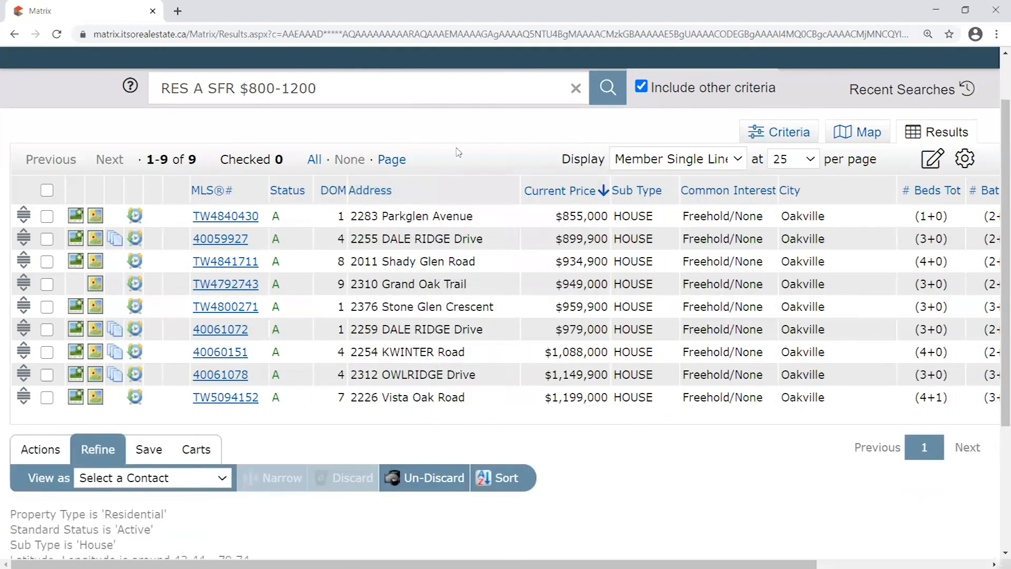
left_click_drag(507, 196, 620, 189)
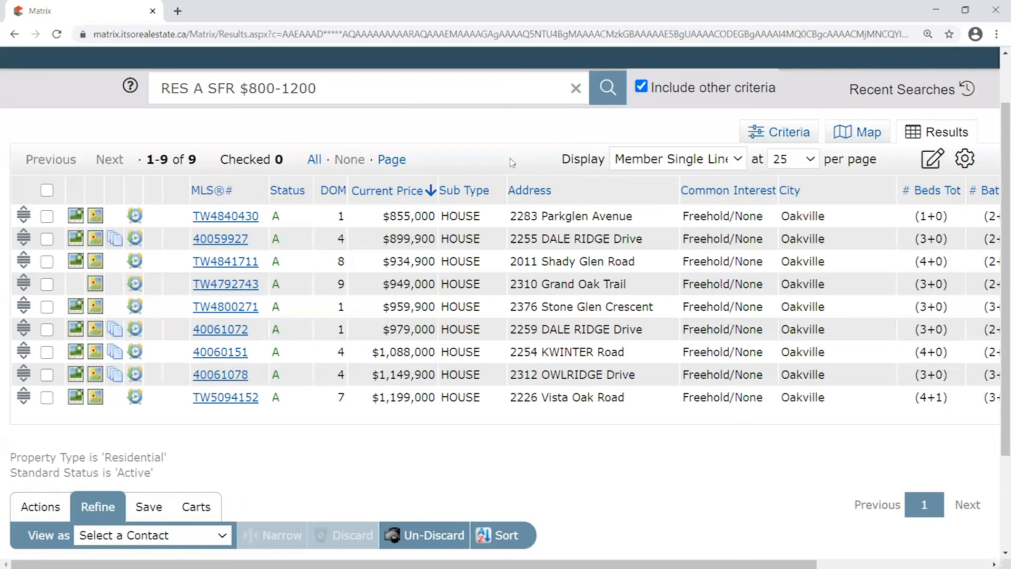
left_click_drag(595, 188, 630, 185)
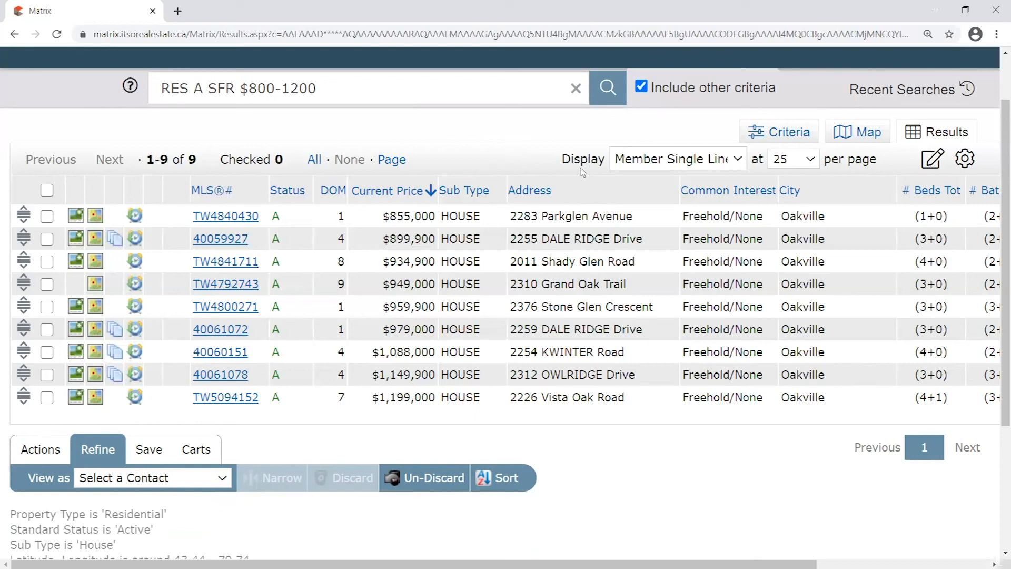
left_click_drag(806, 191, 696, 190)
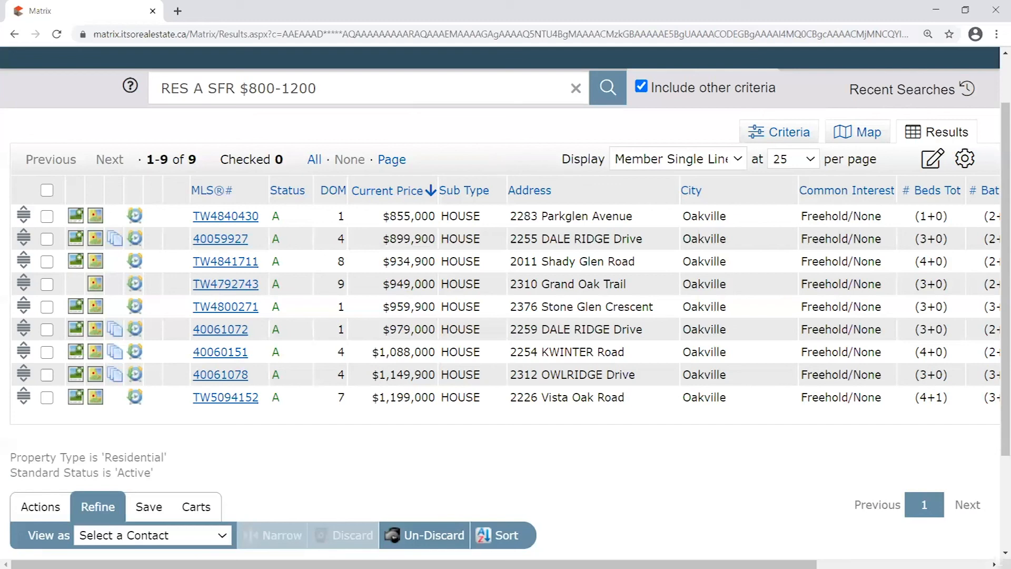
scroll(501, 306, "right", 5)
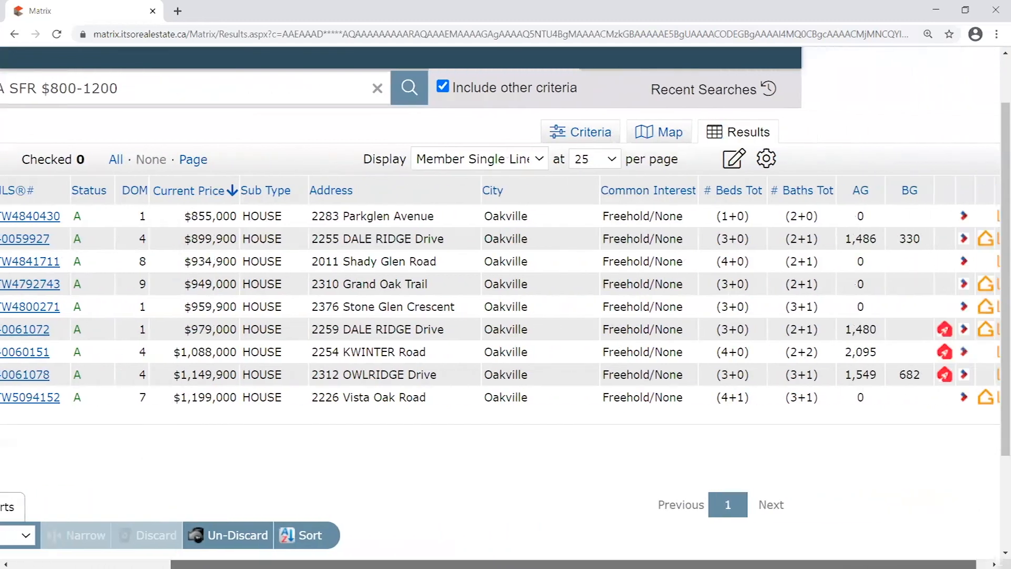
Remove the Common Interest column so # Beds Tot follows City directly
scroll(701, 321, "left", 3)
scroll(700, 321, "right", 3)
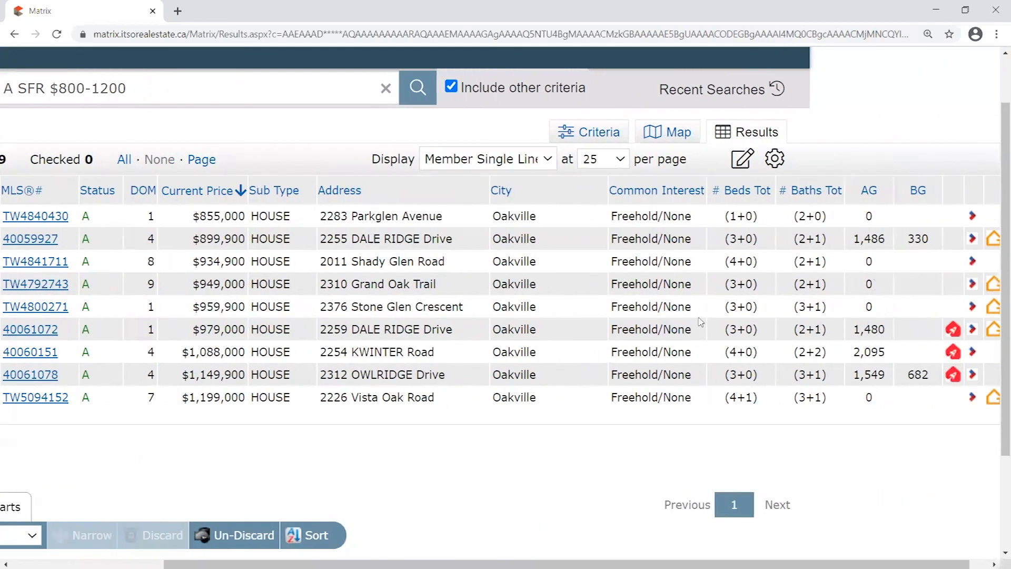
left_click(634, 181)
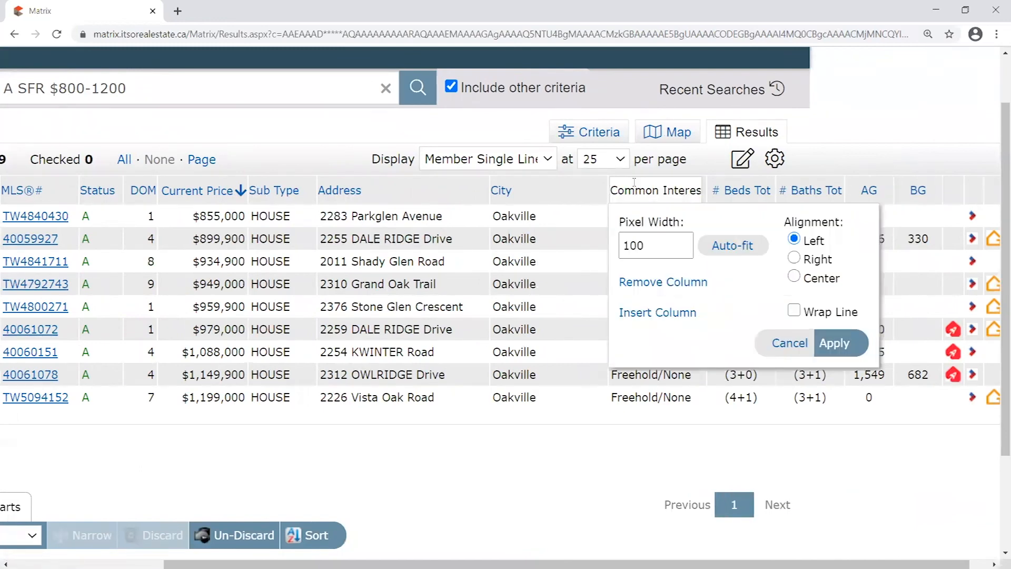
left_click(688, 283)
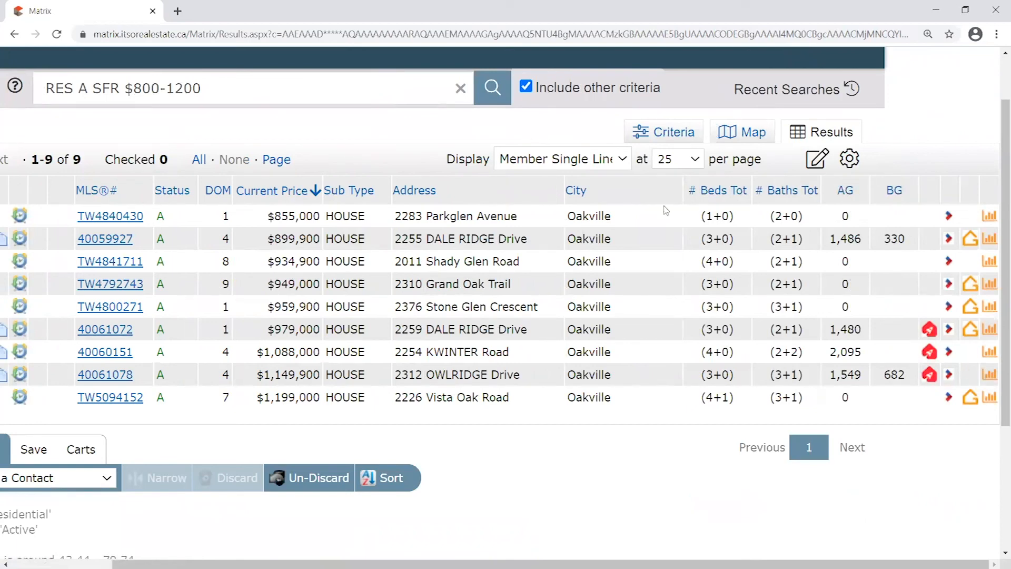
Open the City column's settings and close them without changes
left_click_drag(624, 564, 562, 564)
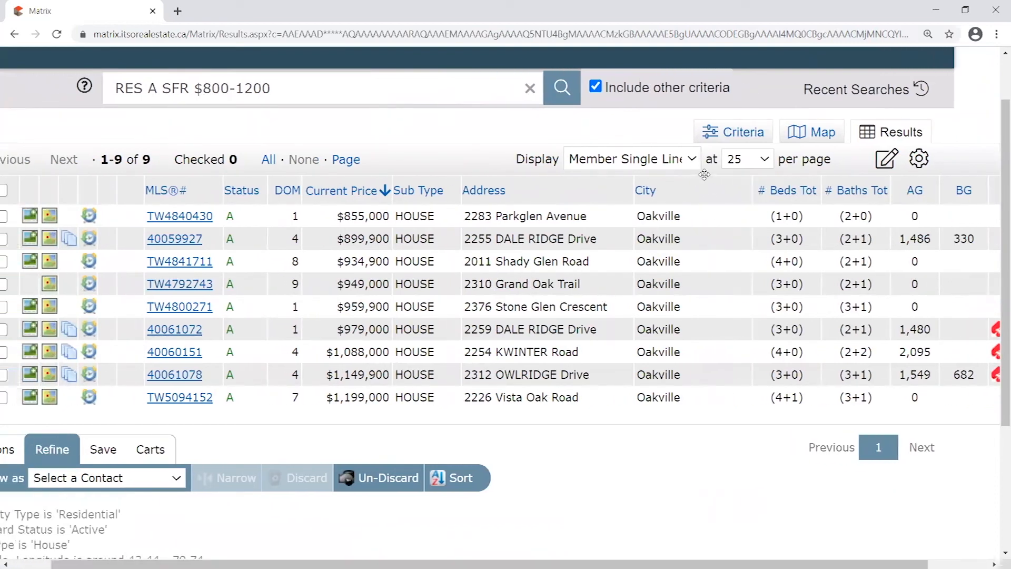
mouse_move(705, 185)
left_mouse_down()
mouse_move(728, 184)
mouse_move(667, 185)
mouse_move(719, 185)
mouse_move(704, 188)
left_mouse_up()
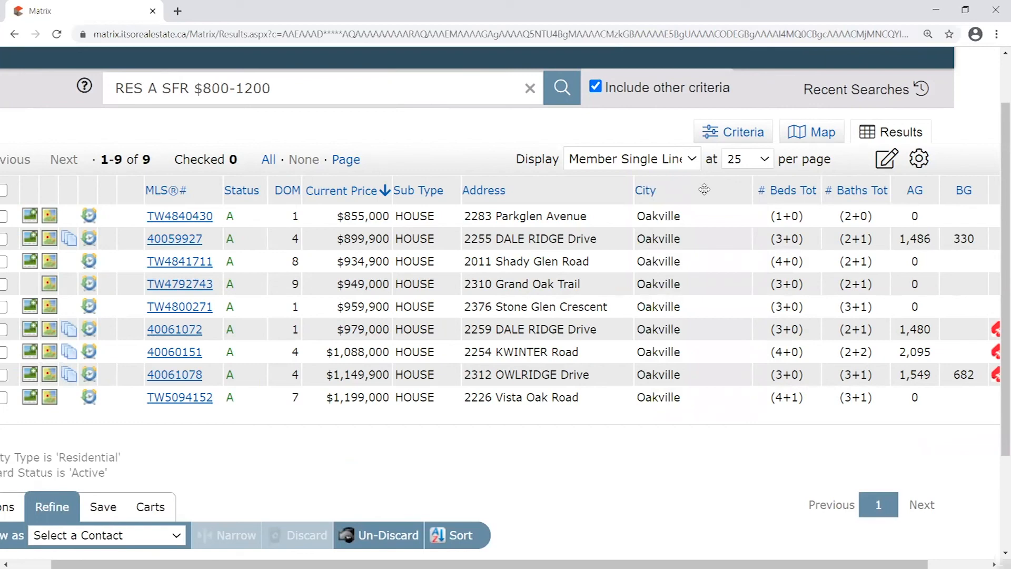
left_click(706, 189)
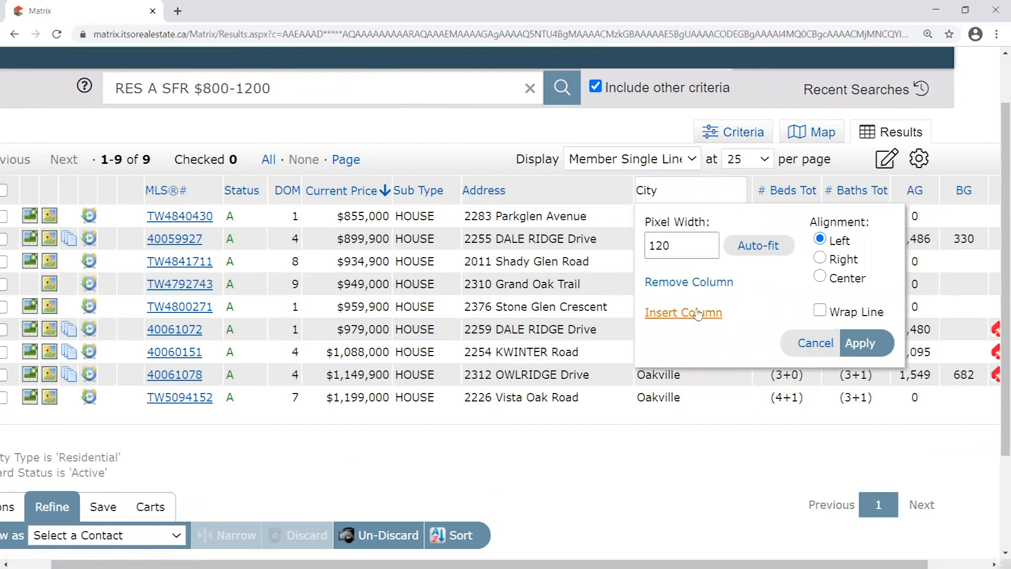
left_click(814, 344)
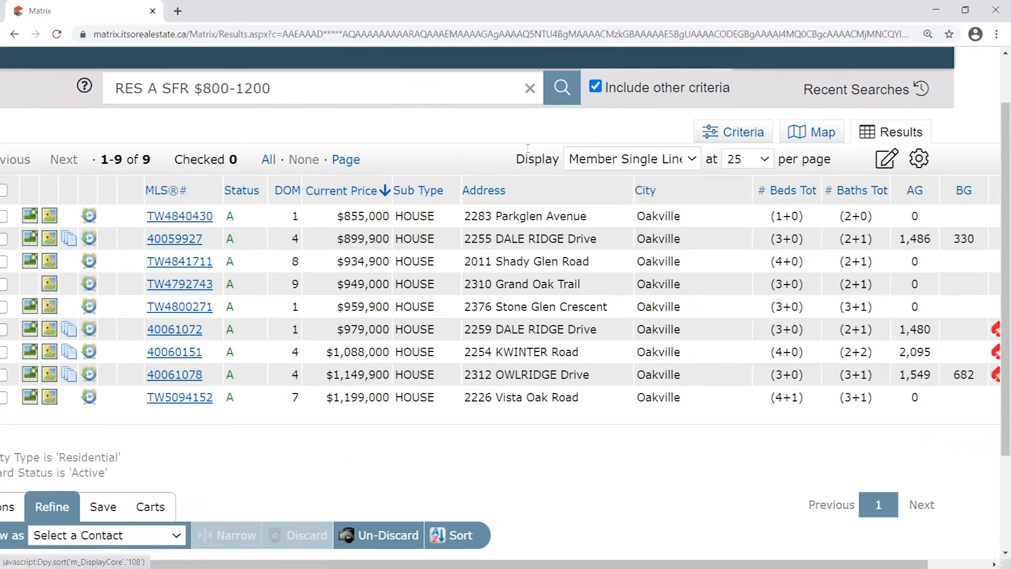
From the Address column's settings, bring up the Insert Column field list
left_click(567, 188)
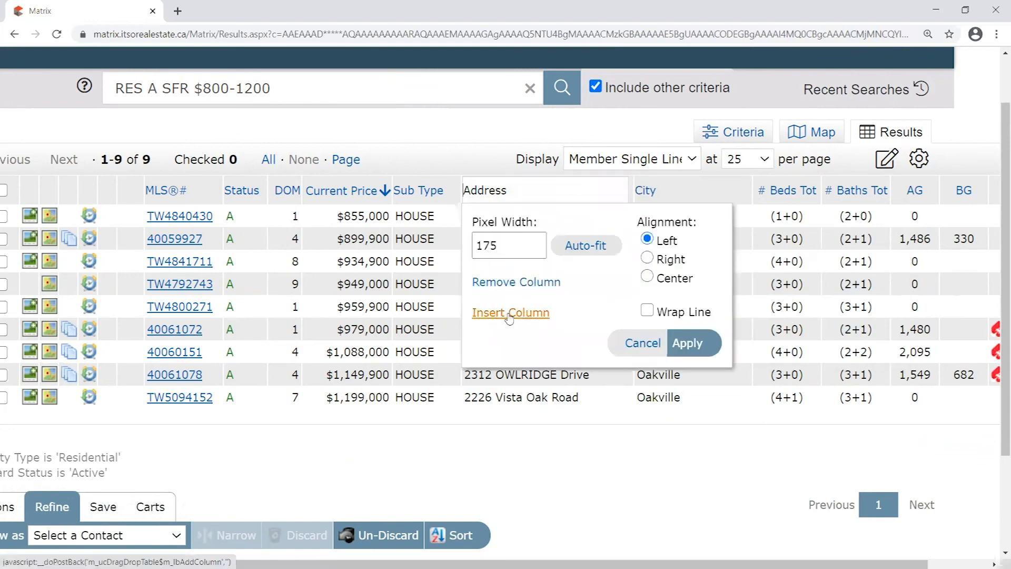
left_click(528, 314)
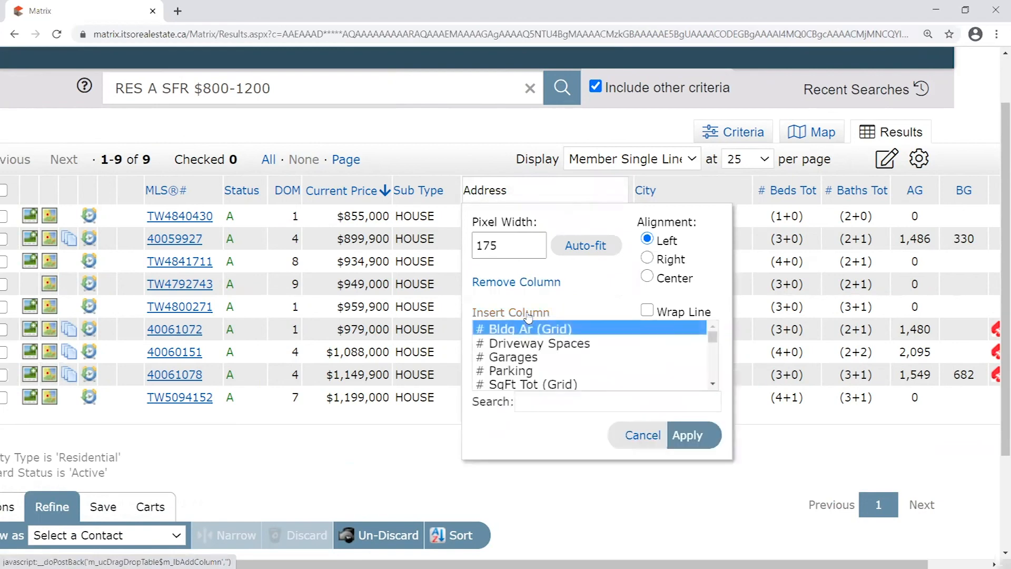
left_click(567, 402)
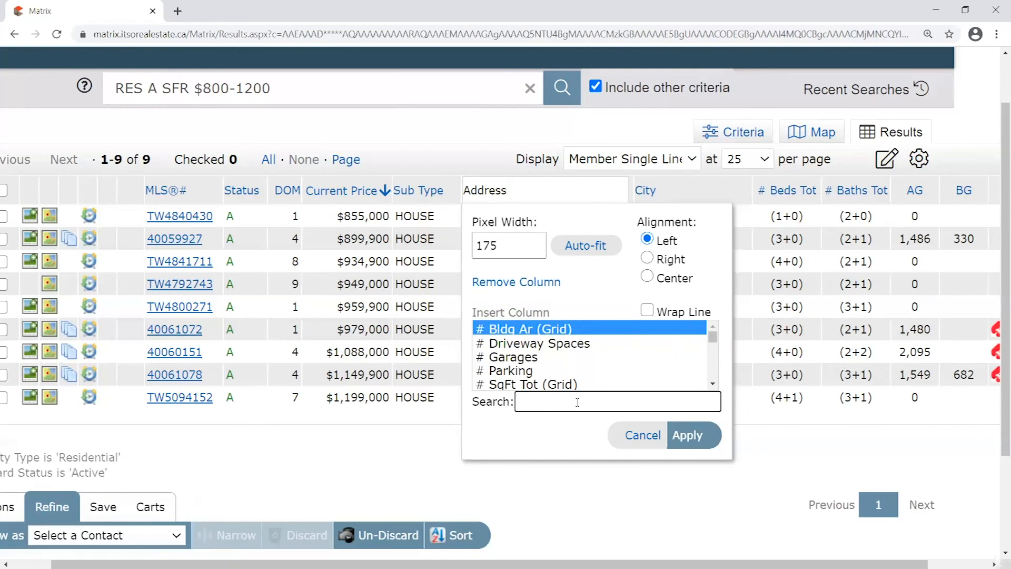
scroll(597, 355, "down", 15)
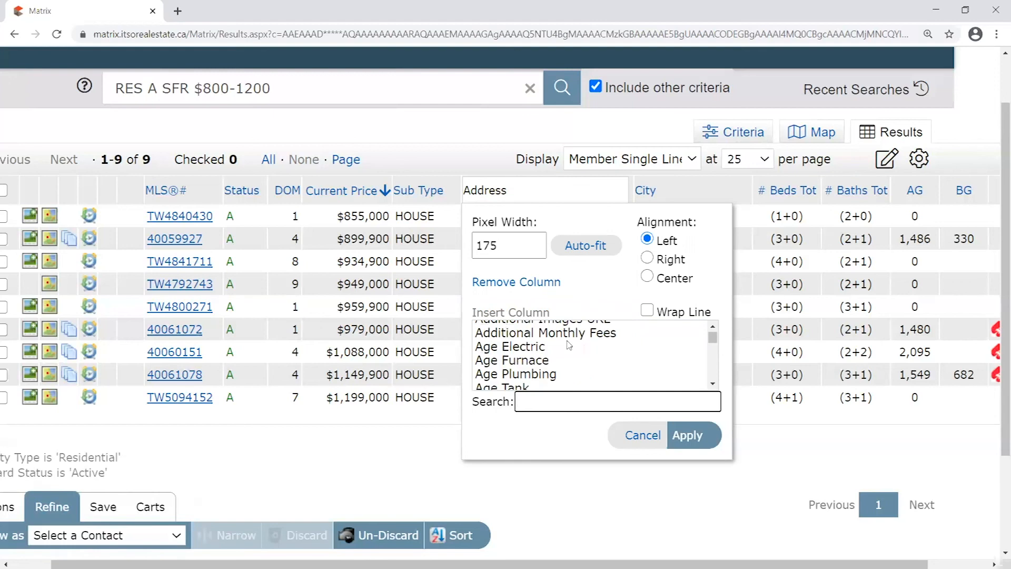
scroll(586, 358, "up", 10)
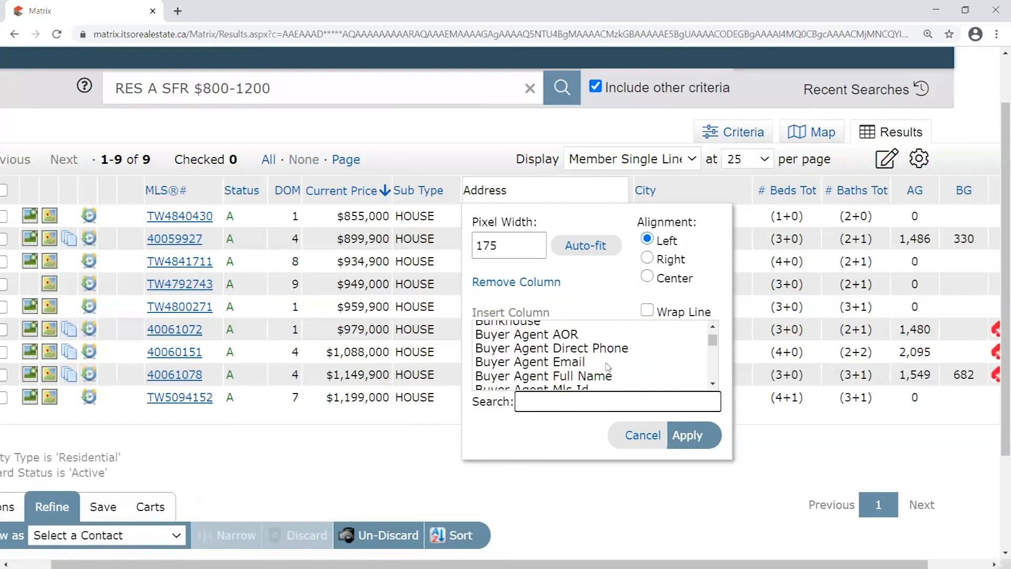
scroll(610, 361, "down", 5)
scroll(610, 360, "down", 20)
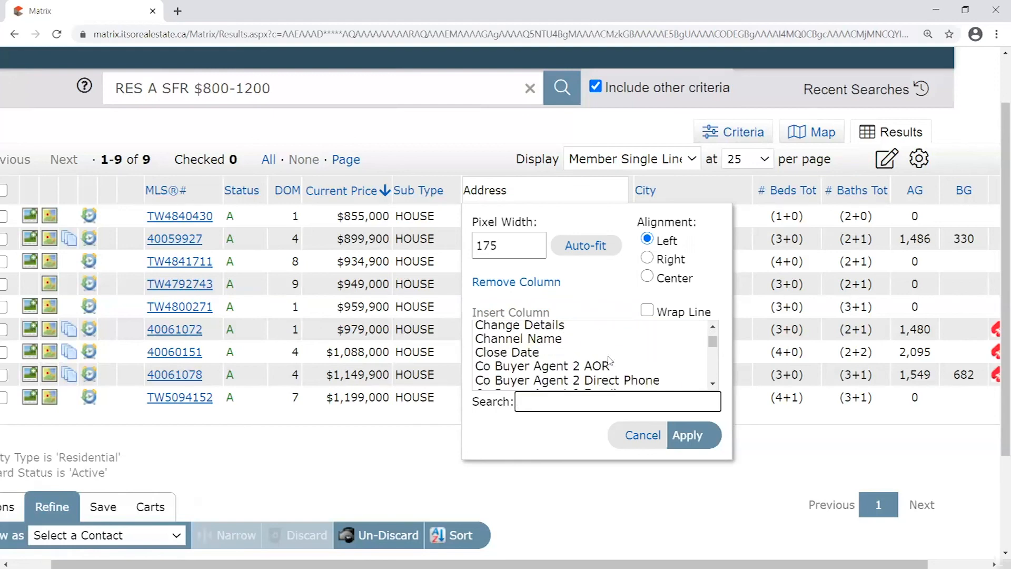
scroll(609, 358, "down", 15)
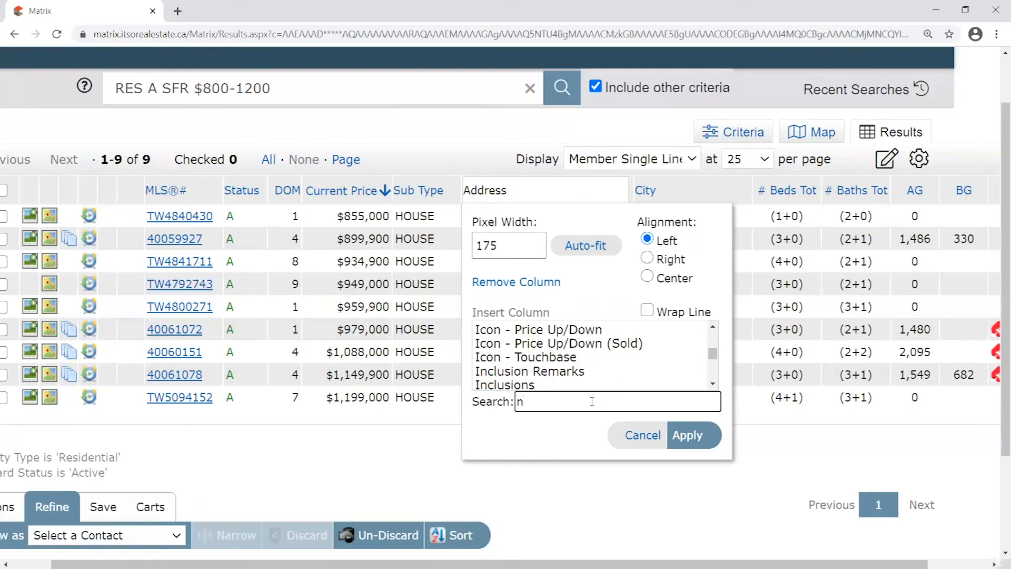
Search 'nei' and insert the Neighbourhood/SubDistrict column between Address and City
type("ei")
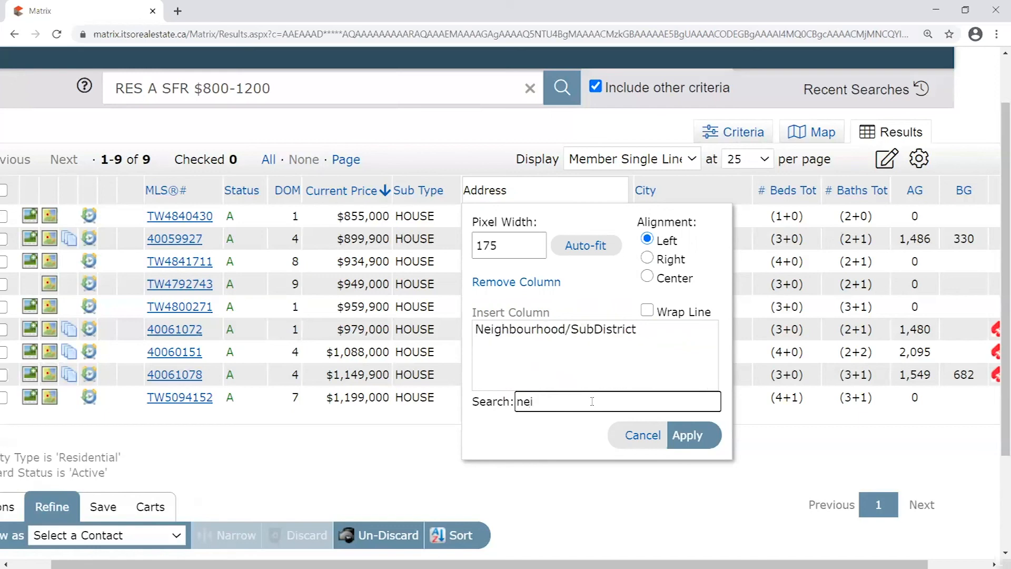
left_click(557, 332)
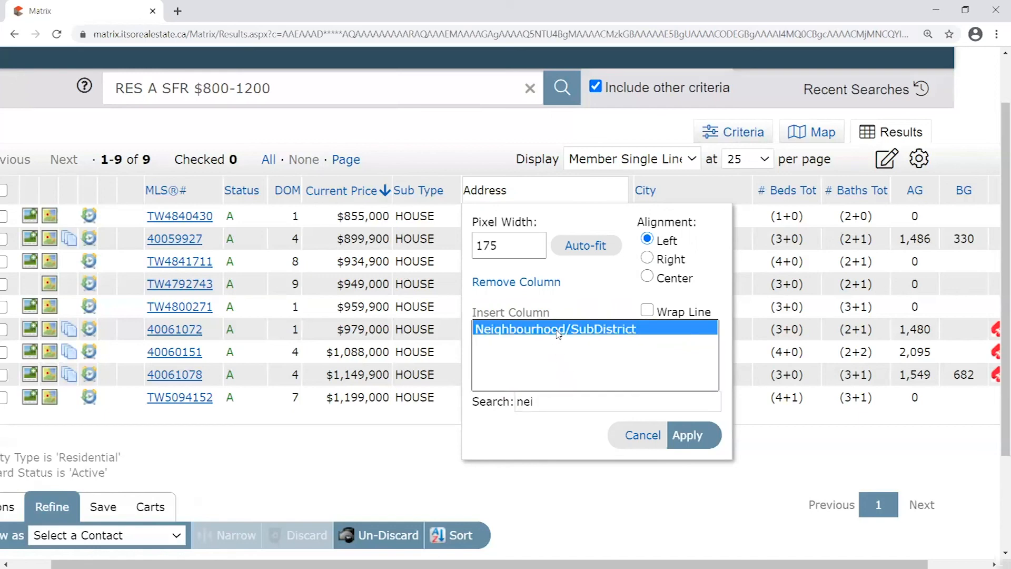
left_click_drag(545, 405, 503, 399)
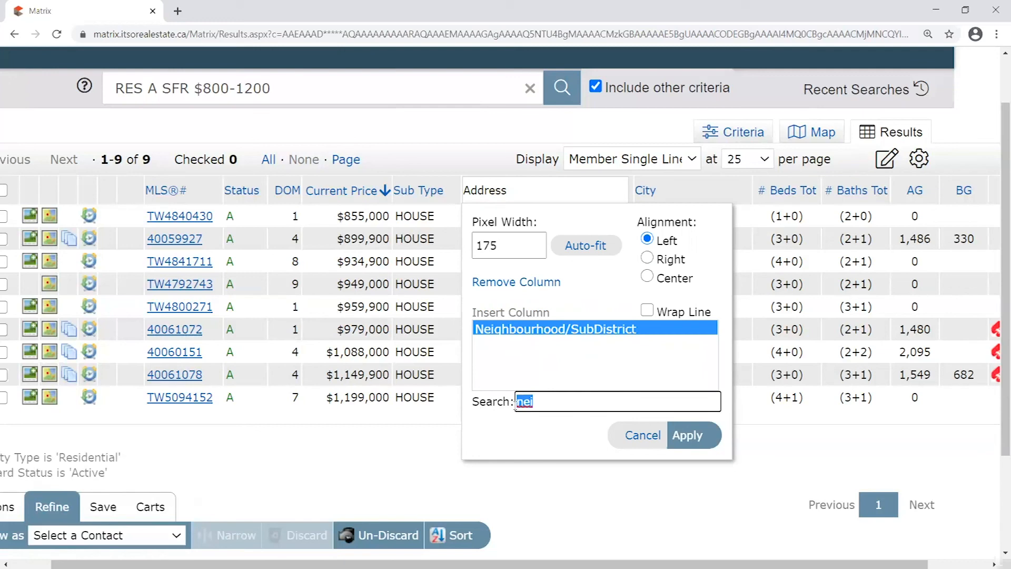
left_click(688, 436)
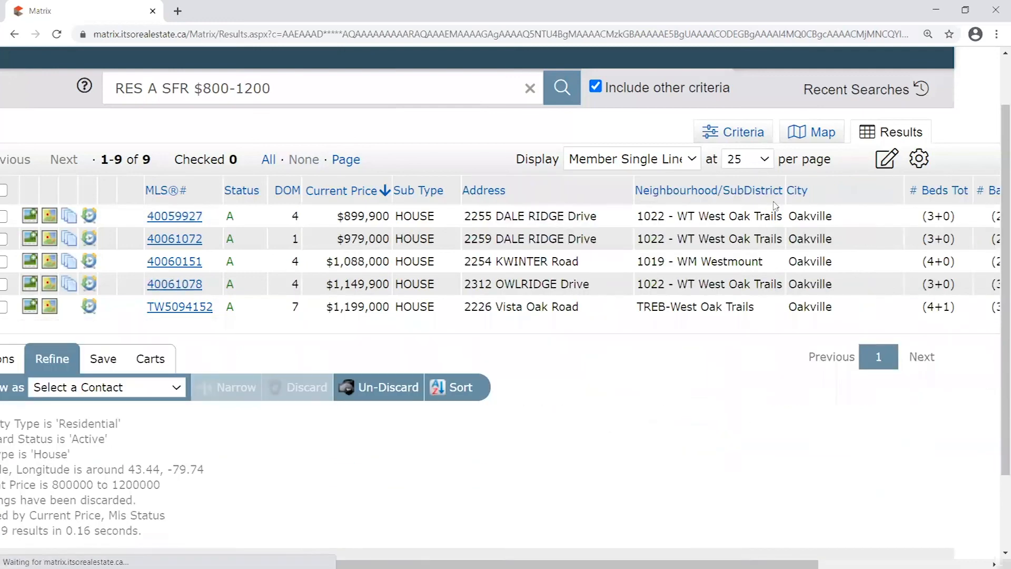
left_click_drag(765, 179, 769, 189)
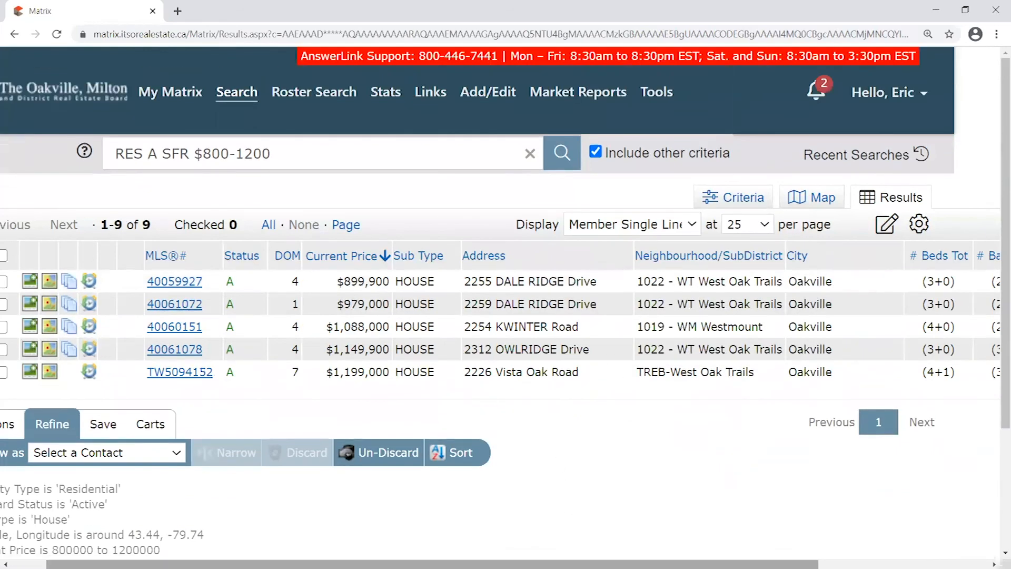
Set the results to show 50 listings per page
mouse_move(779, 243)
left_mouse_down()
mouse_move(464, 241)
mouse_move(780, 241)
left_mouse_up()
left_click(762, 226)
left_click(734, 268)
Try moving the Neighbourhood/SubDistrict column near Address and bring up the display defaults options
scroll(872, 419, "right", 2)
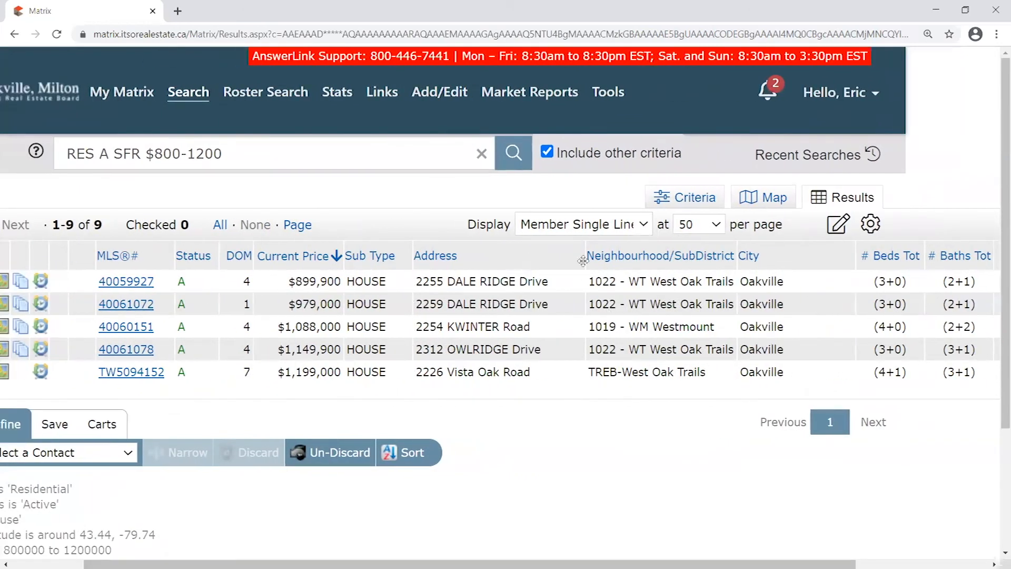
mouse_move(637, 255)
left_mouse_down()
mouse_move(572, 253)
mouse_move(643, 246)
left_mouse_up()
left_click_drag(606, 564, 532, 565)
left_click(33, 424)
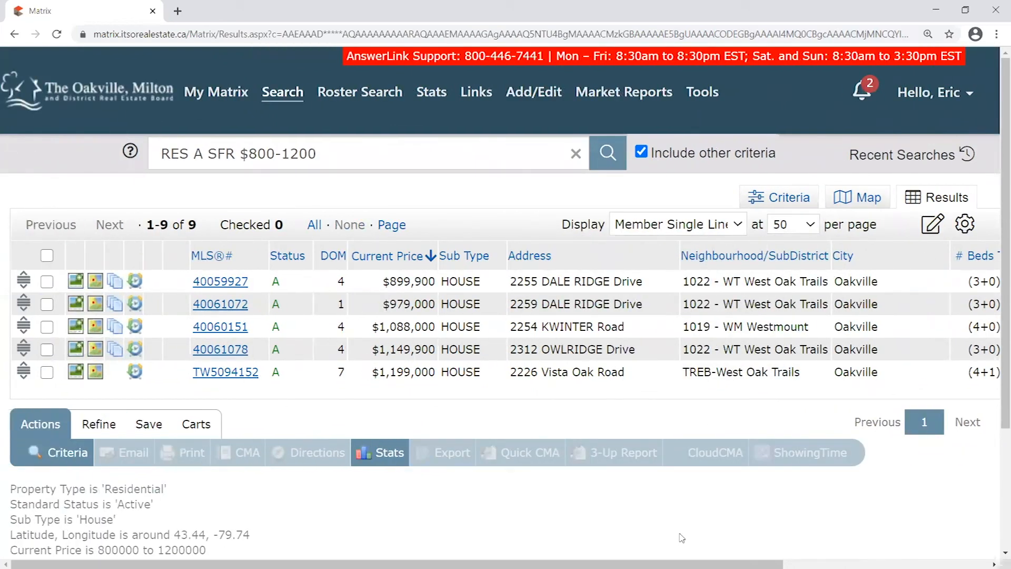
left_click_drag(658, 565, 791, 564)
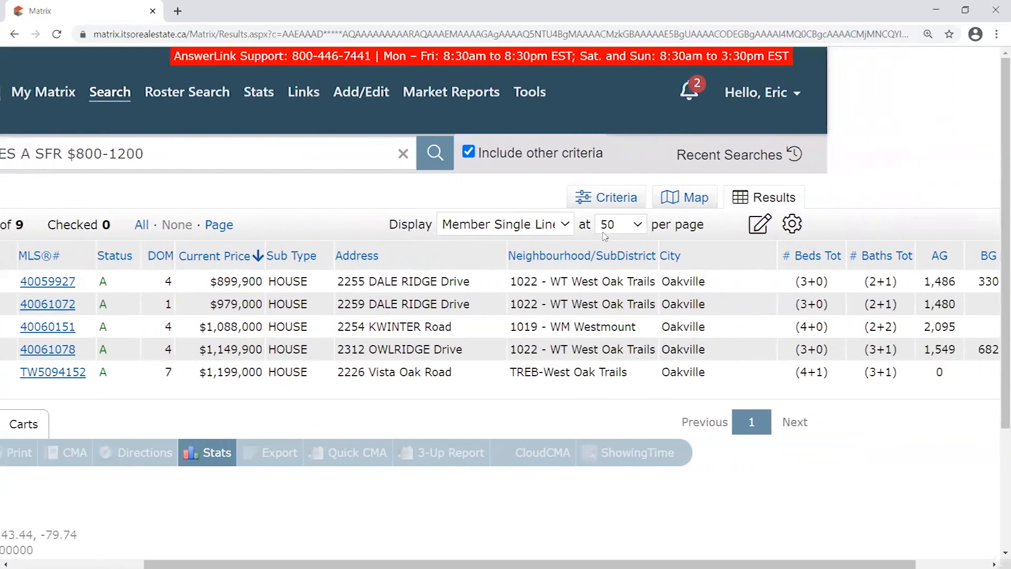
mouse_move(563, 242)
left_mouse_down()
mouse_move(605, 243)
mouse_move(563, 246)
left_mouse_up()
left_click(794, 225)
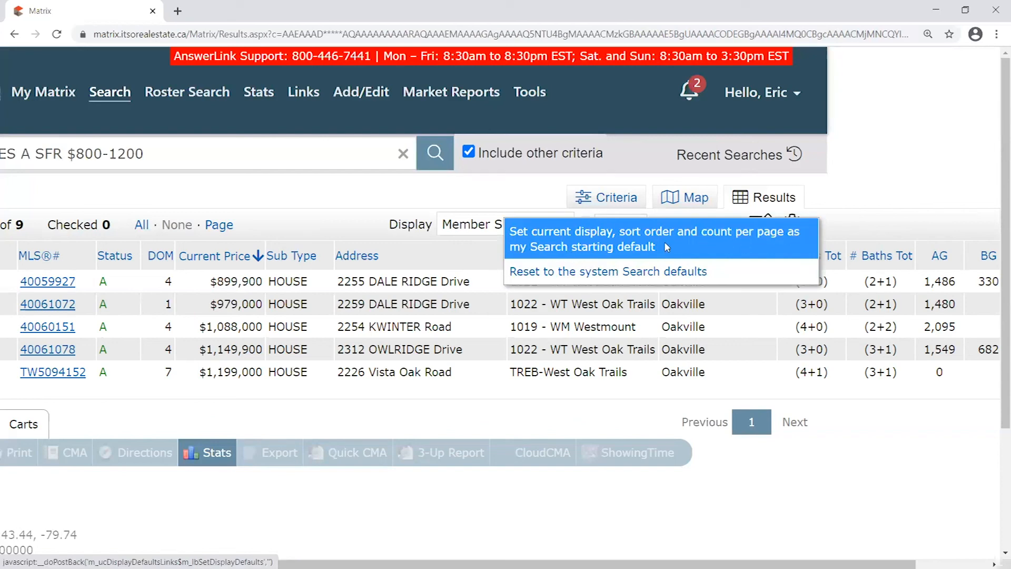
Save the current display as the search starting default and dismiss the confirmation notice
left_click(606, 250)
left_click_drag(48, 156, 278, 158)
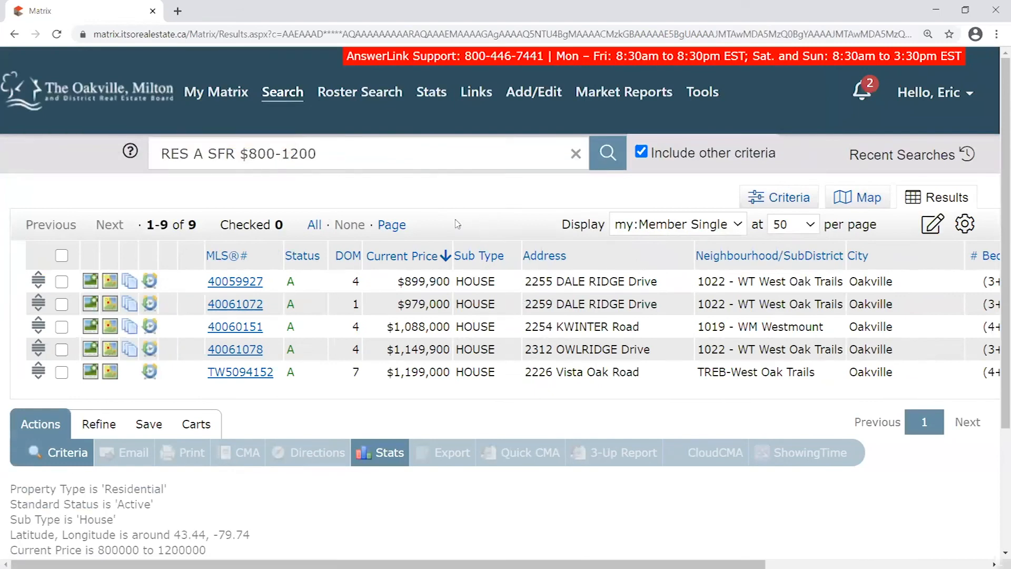
mouse_move(307, 107)
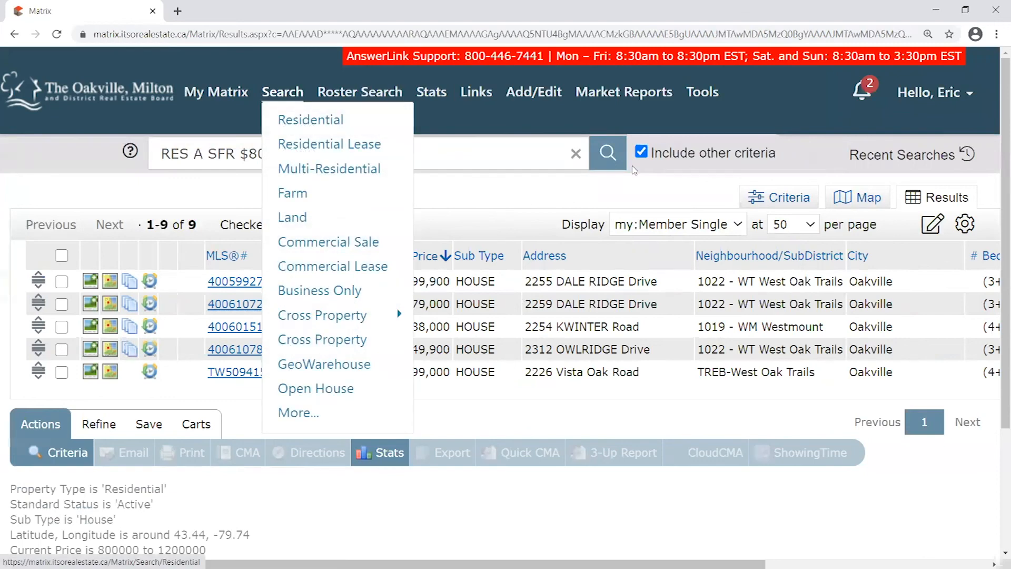
Reposition the DOM and City columns, re-save the display as the default, and return home
left_click_drag(346, 245, 347, 244)
left_click_drag(721, 244, 721, 244)
left_click_drag(899, 255, 906, 255)
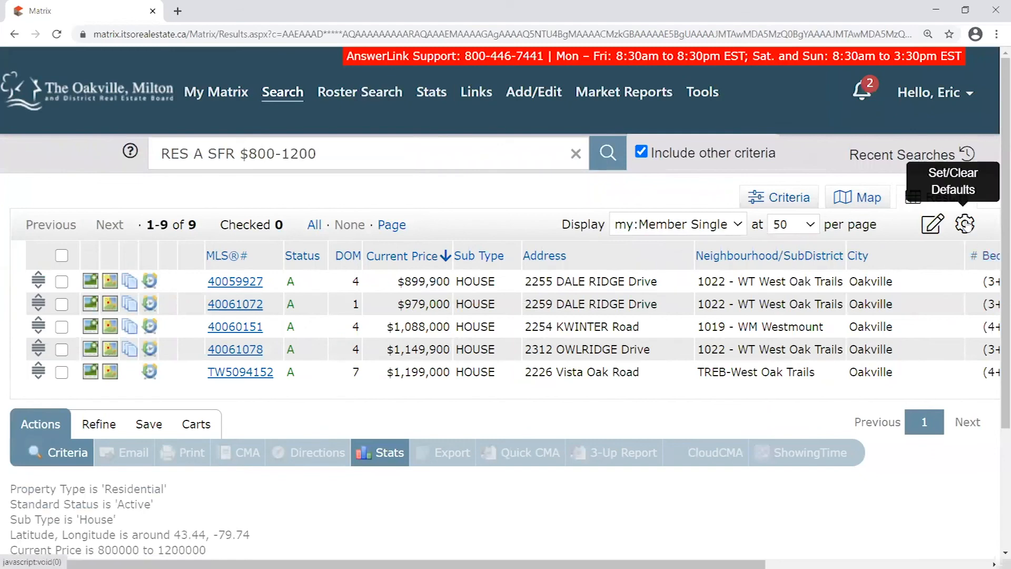
left_click(965, 224)
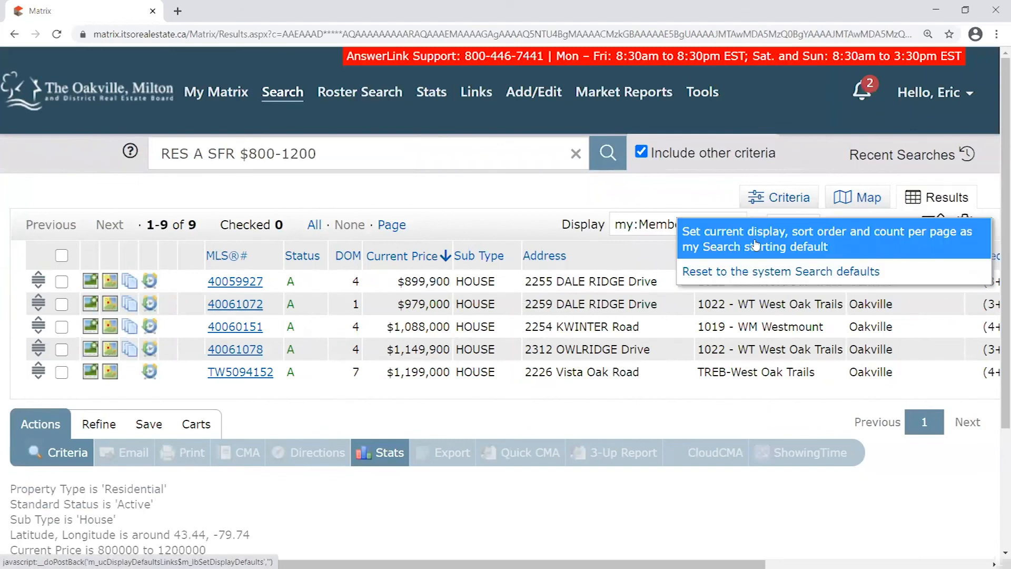
left_click(756, 246)
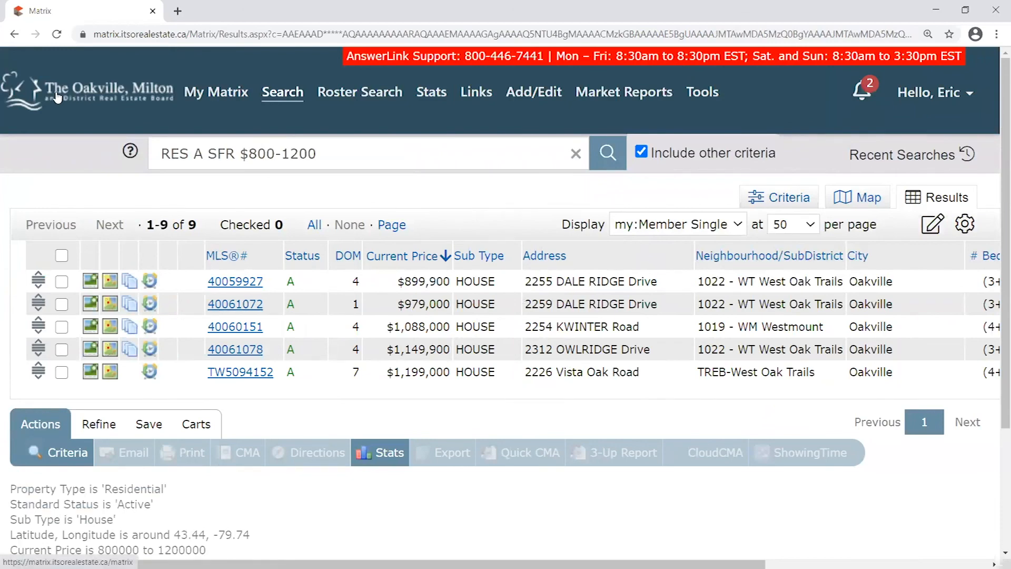
left_click(58, 96)
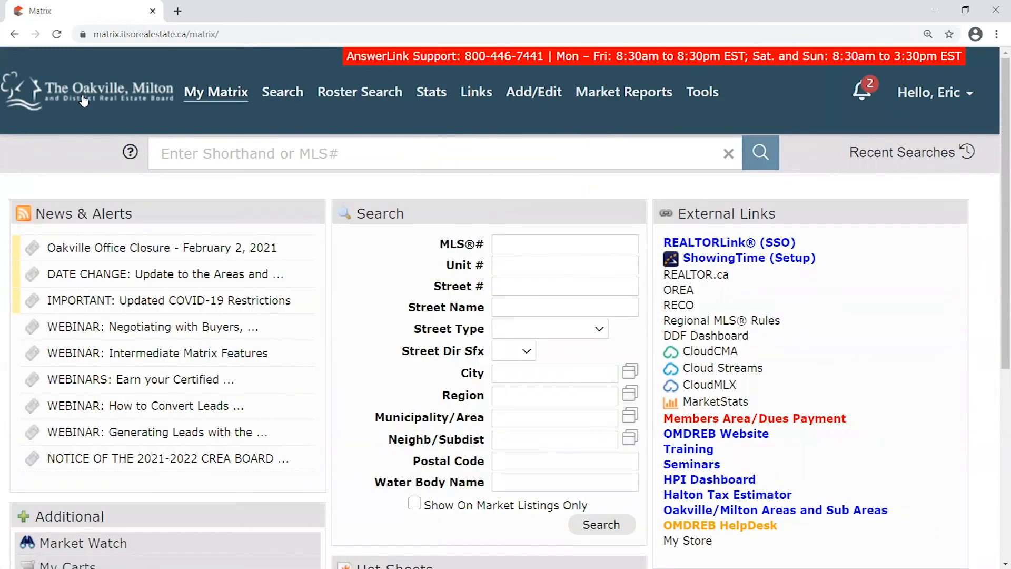
Run a fresh Residential search and view its 4450 results in the saved 50-per-page layout
mouse_move(299, 105)
left_click(292, 118)
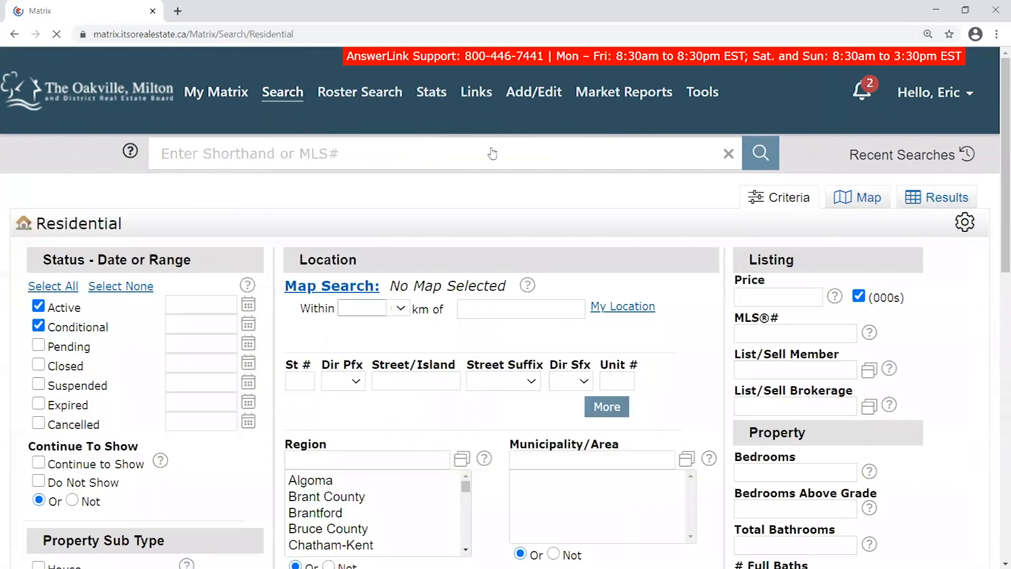
left_click(949, 197)
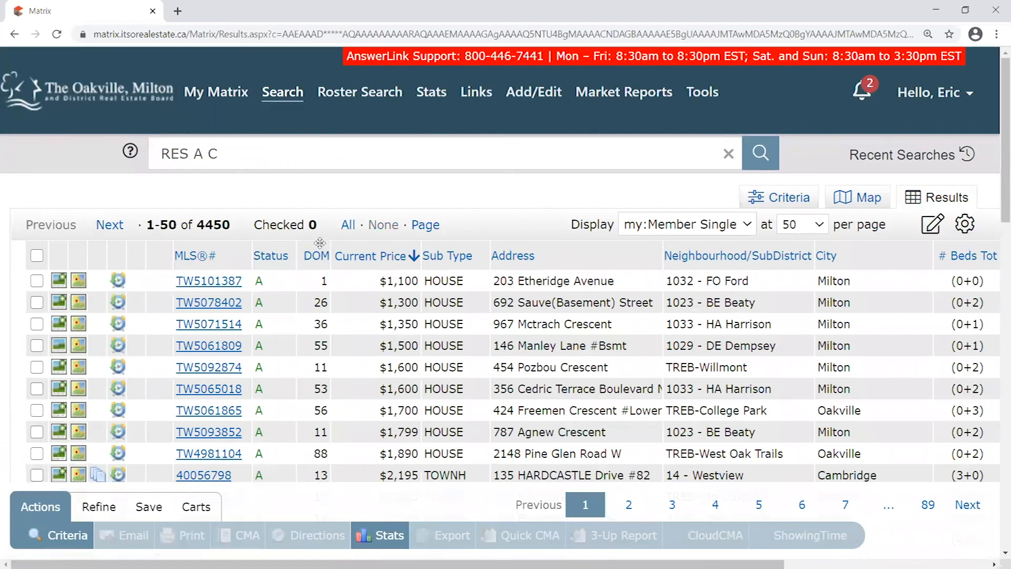
left_click_drag(707, 254, 709, 244)
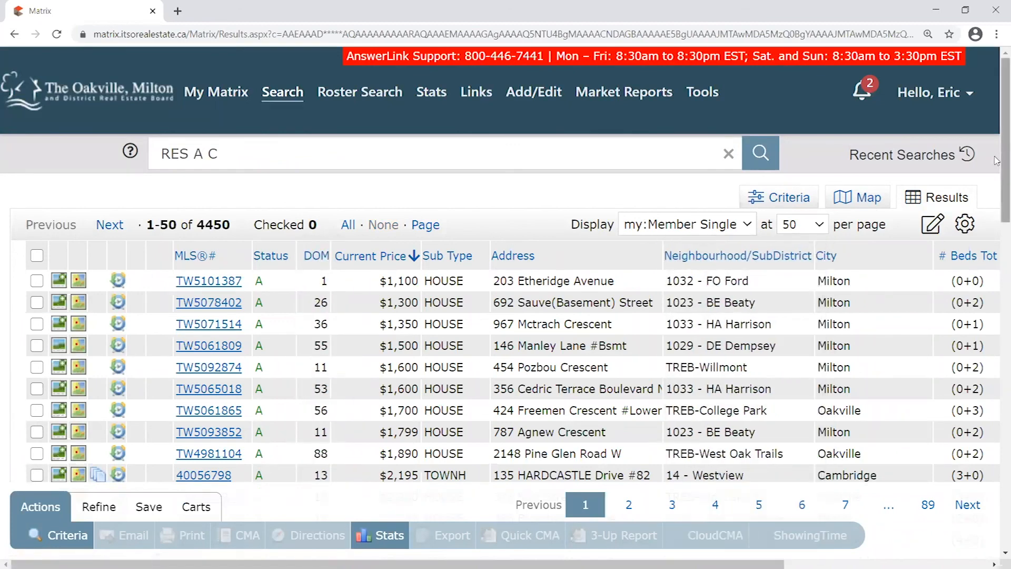
left_click(932, 224)
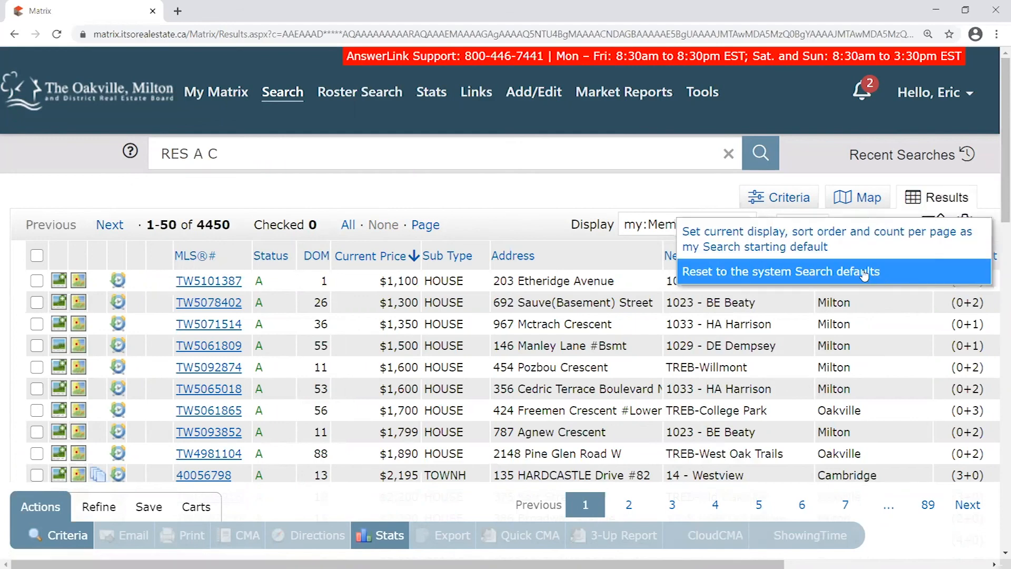
Reset the results display to system defaults: Member Single Line at 25 per page
left_click(705, 272)
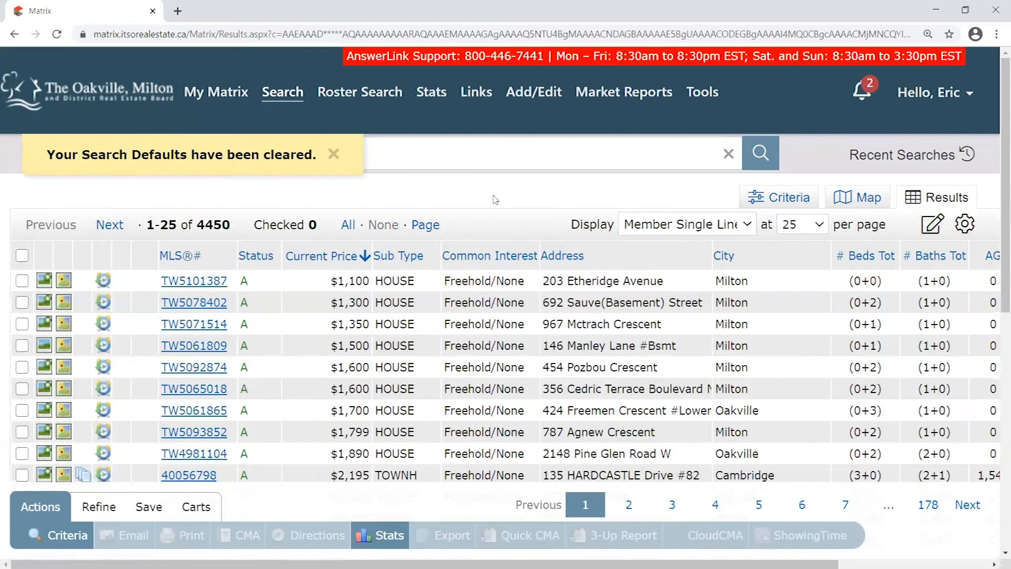
left_click_drag(52, 153, 282, 151)
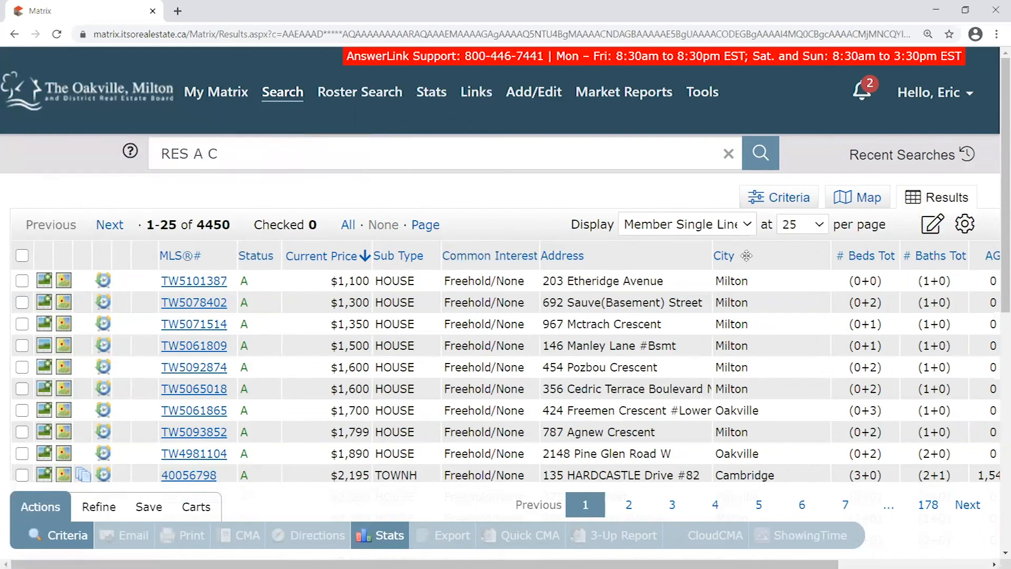
mouse_move(643, 564)
left_mouse_down()
mouse_move(791, 564)
mouse_move(640, 564)
left_mouse_up()
left_click_drag(495, 245, 468, 247)
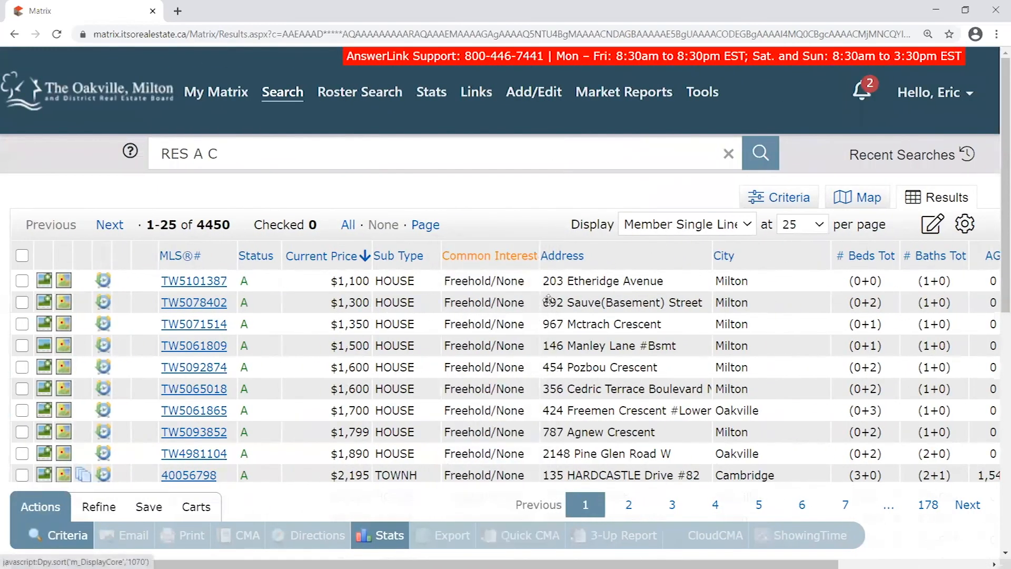
left_click_drag(403, 564, 605, 564)
left_click_drag(902, 245, 897, 247)
left_click_drag(739, 564, 580, 564)
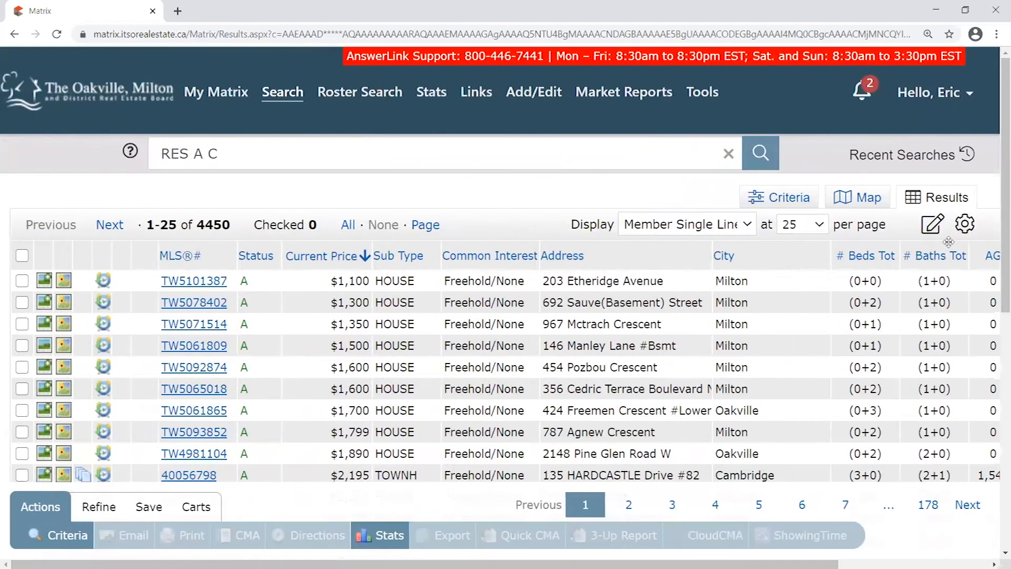
Drag the DOM column header left toward the Status column
left_click(962, 231)
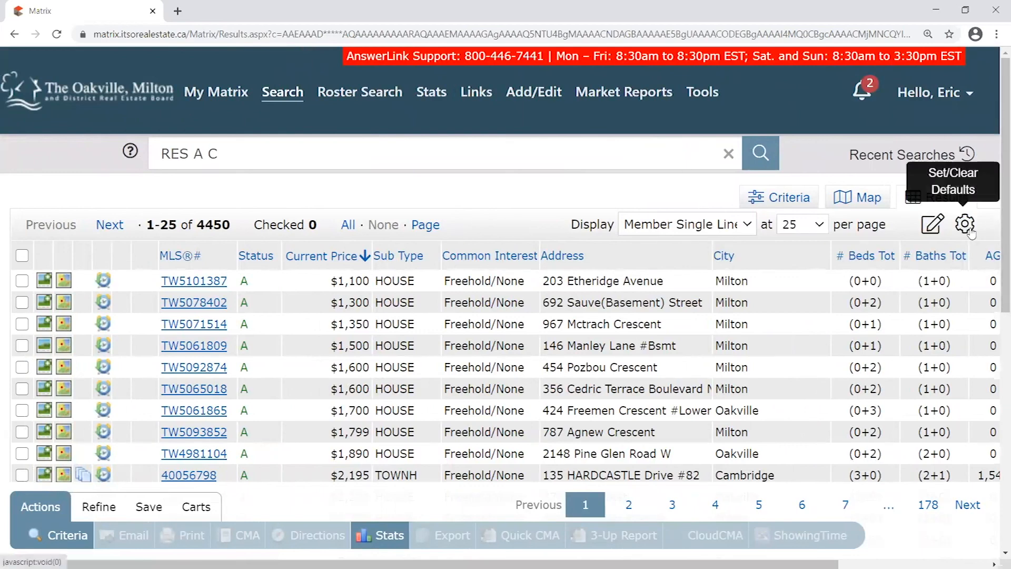
left_click(965, 224)
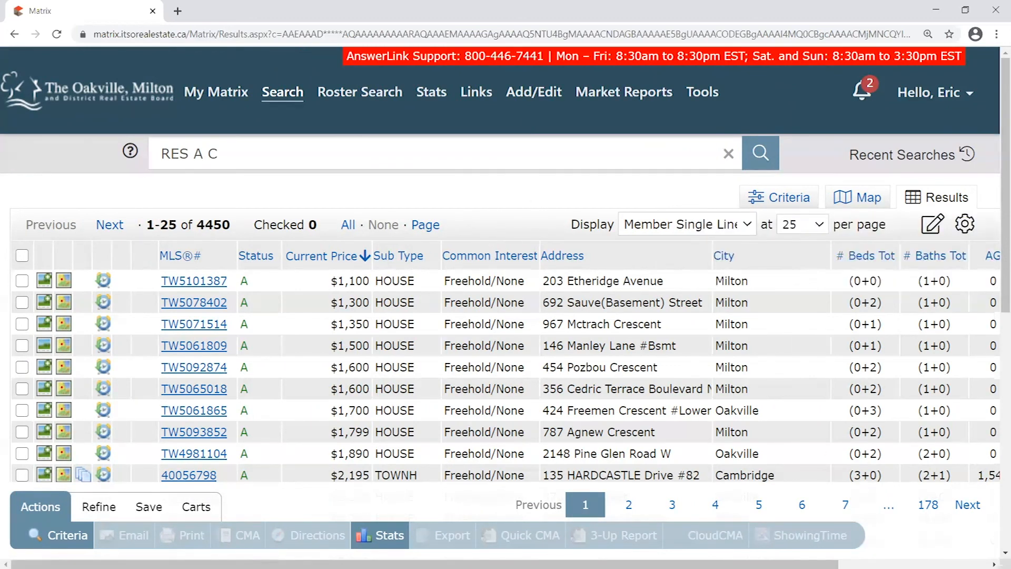
scroll(843, 530, "right", 3)
left_click_drag(896, 255, 117, 241)
Save the layout with DOM after Status as the search starting default and return to My Matrix
left_click(783, 224)
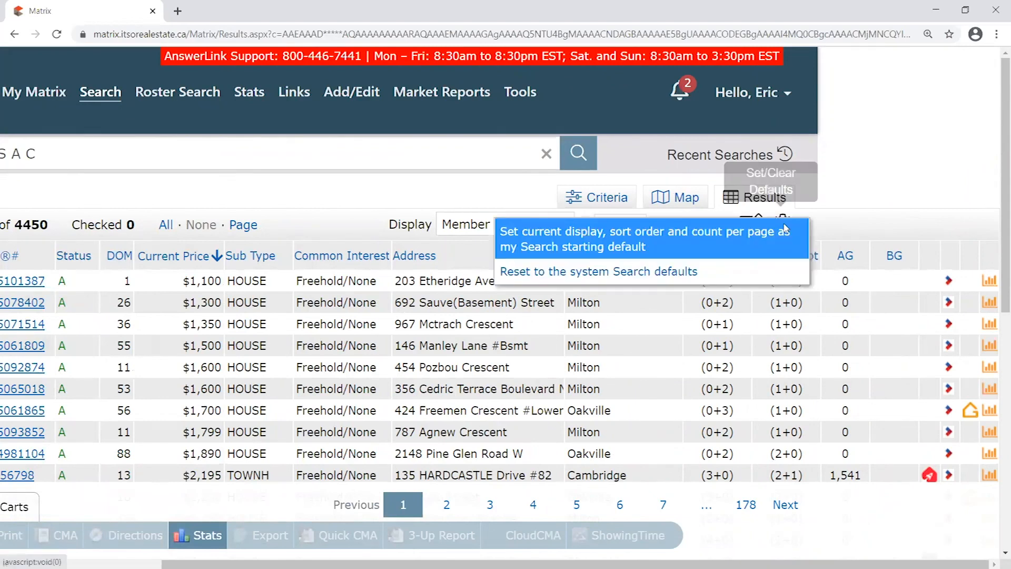
left_click(563, 246)
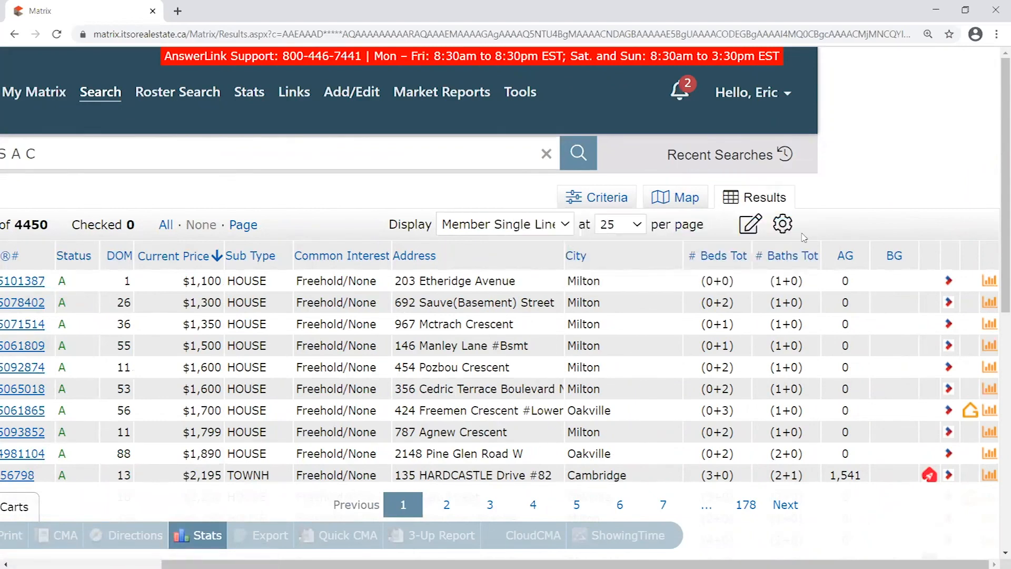
left_click(782, 223)
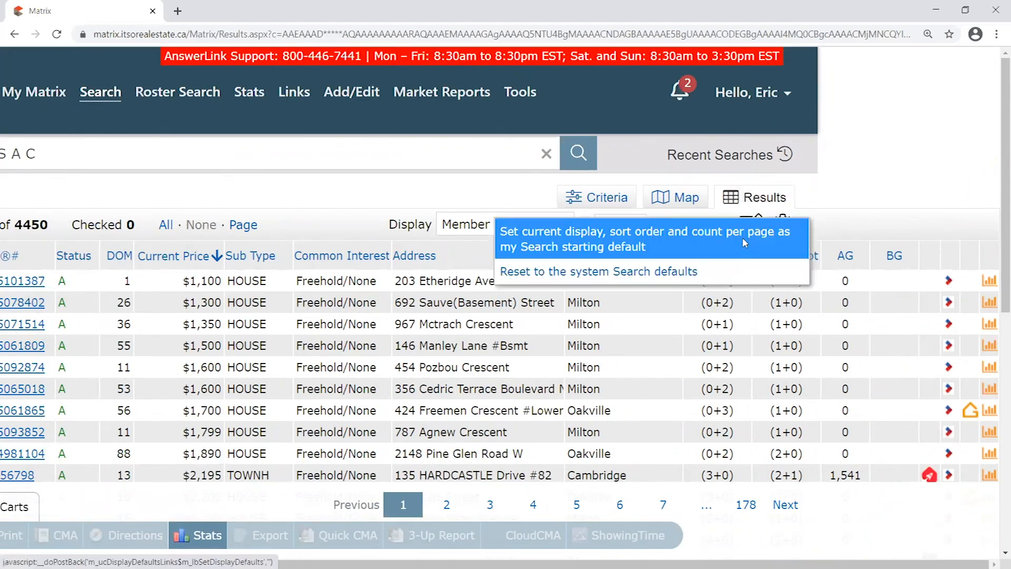
left_click(742, 238)
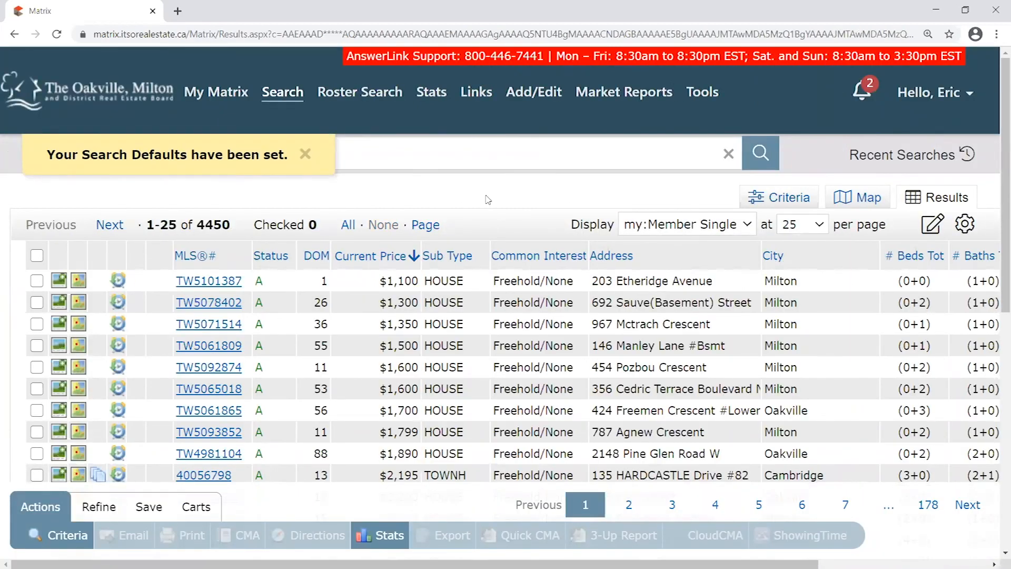
left_click_drag(303, 243, 316, 255)
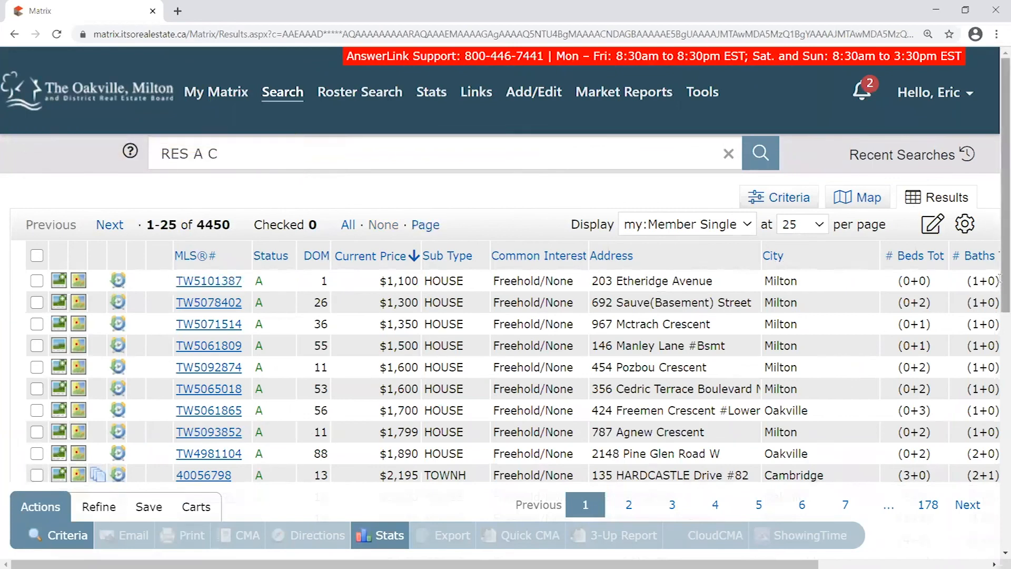
left_click(122, 92)
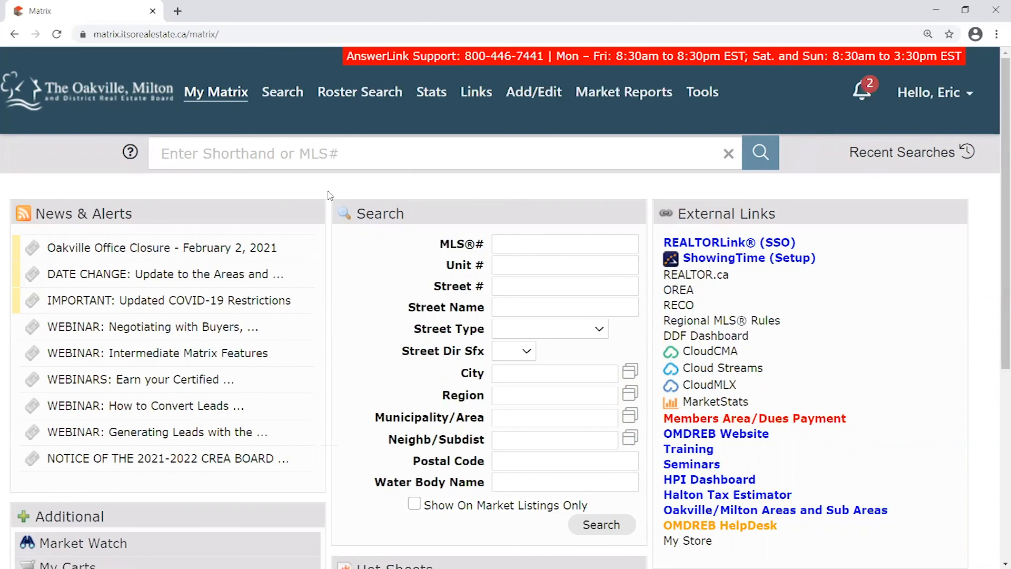
Save the Residential search criteria with Active status as the starting default
mouse_move(283, 93)
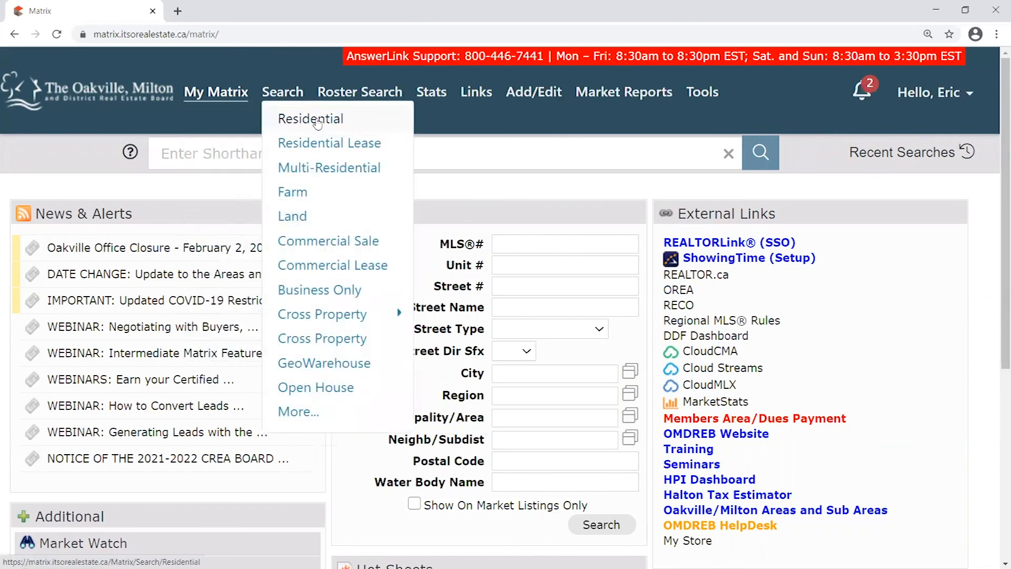
left_click(319, 121)
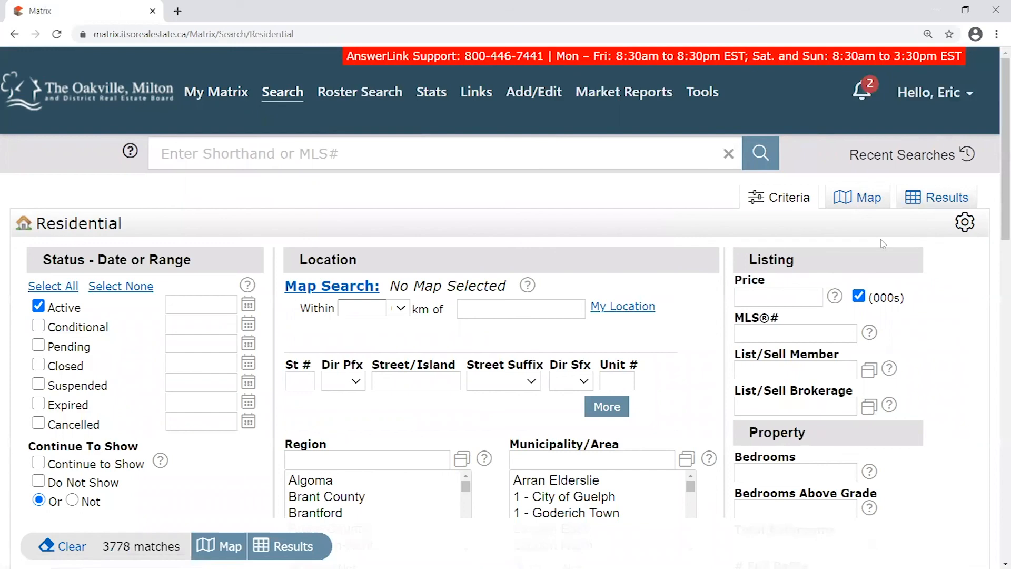
left_click(965, 222)
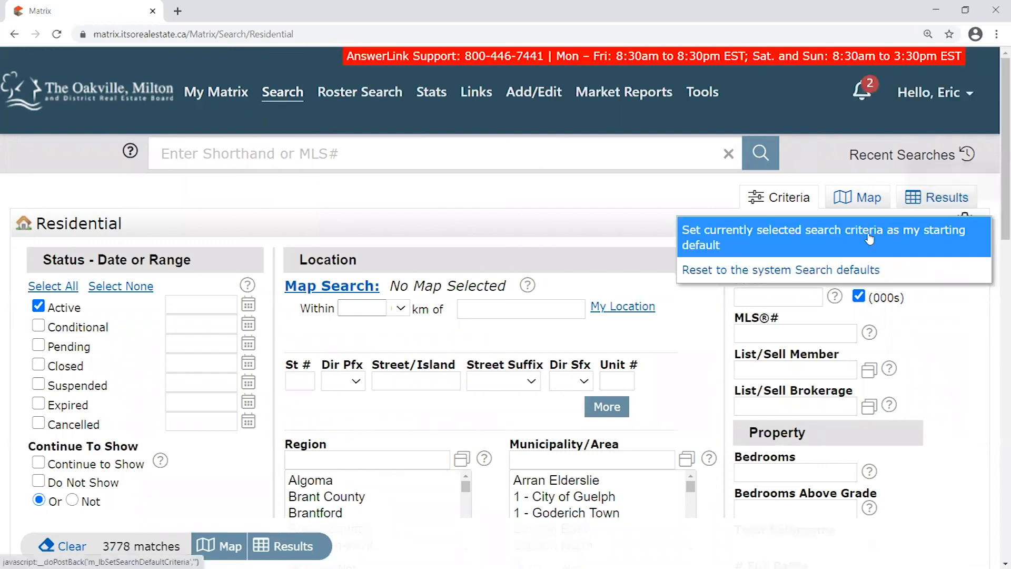
left_click(720, 240)
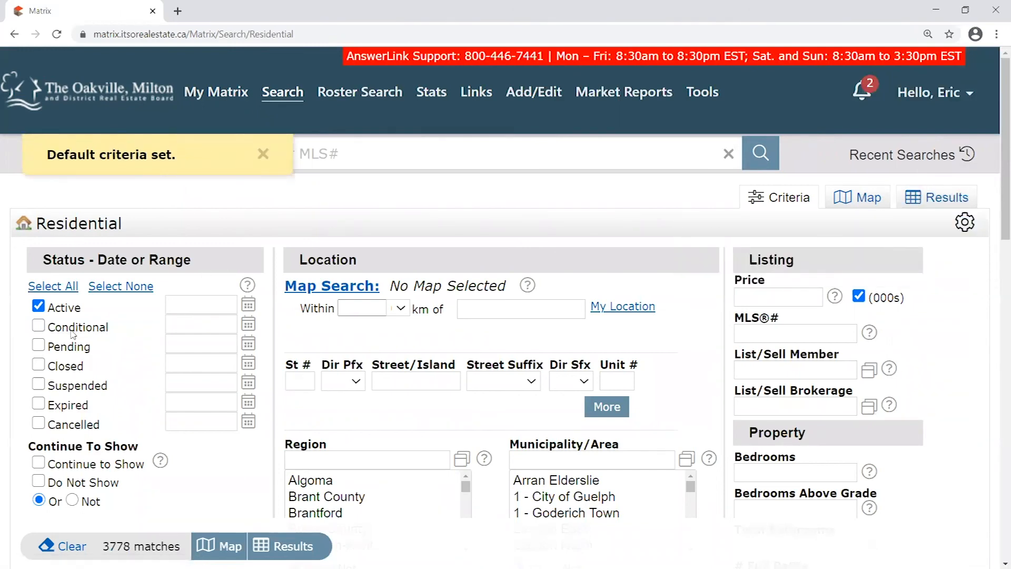
Return to the home page and bring up the Recent Searches list
left_click(127, 106)
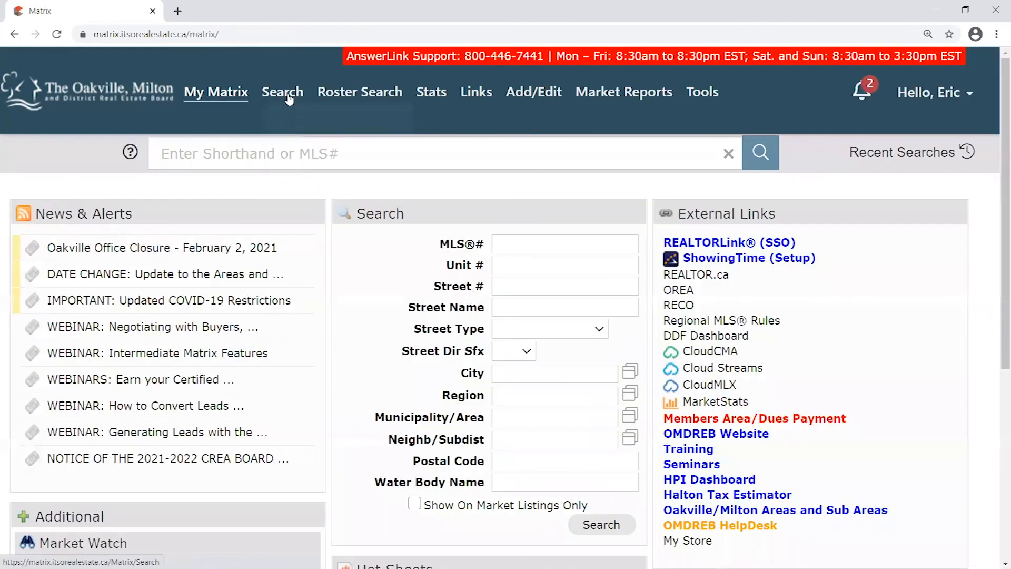
mouse_move(289, 100)
left_click(286, 118)
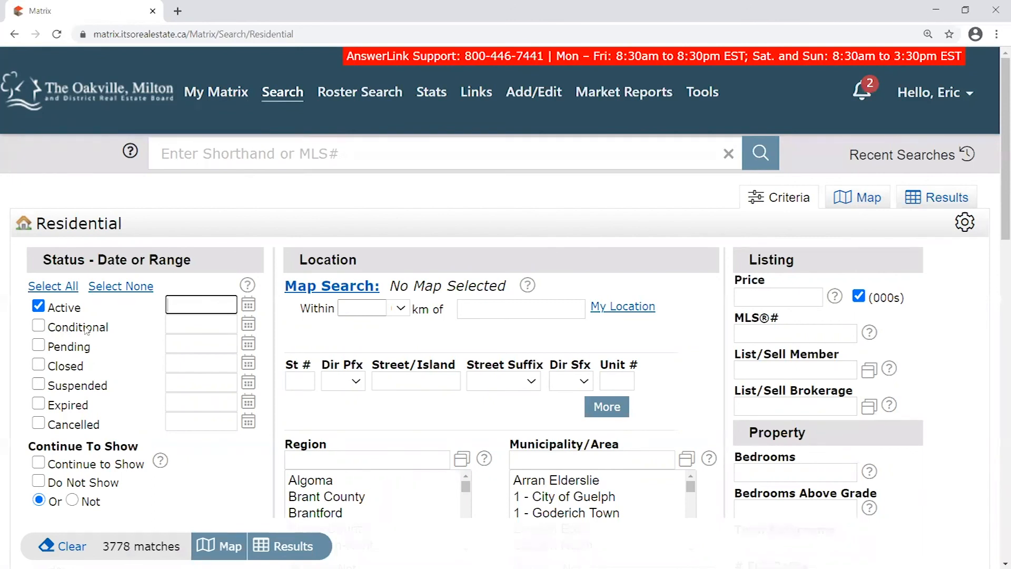
left_click(103, 98)
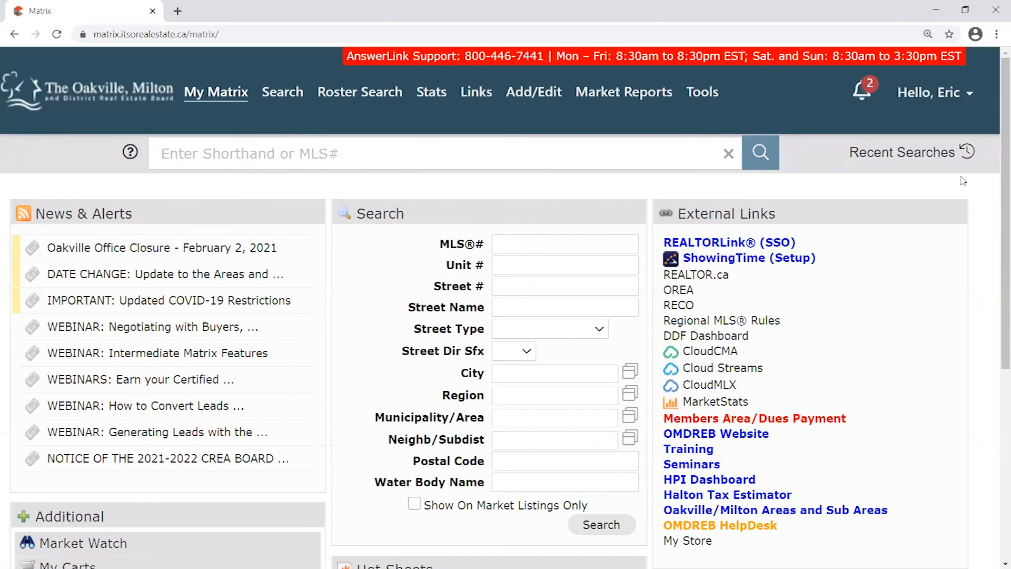
left_click(915, 153)
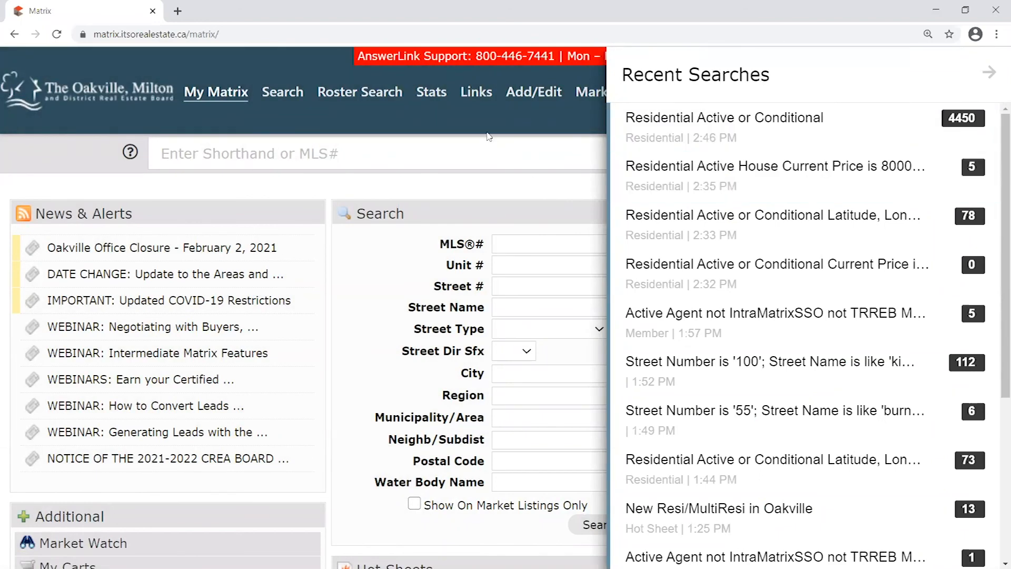
Rerun the Residential Active House $800,000–1,200,000 search from Recent Searches
left_click(527, 177)
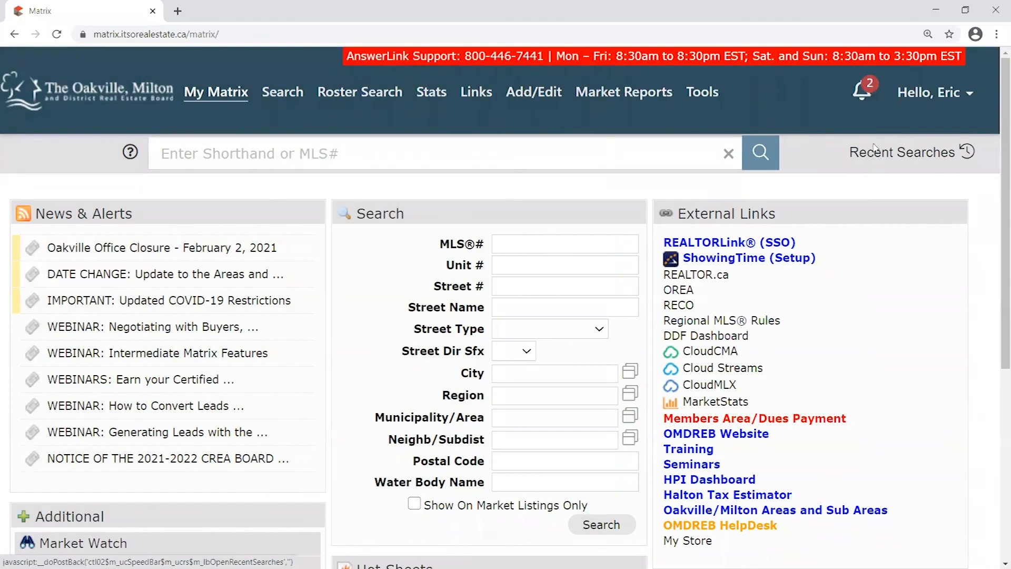
left_click(917, 152)
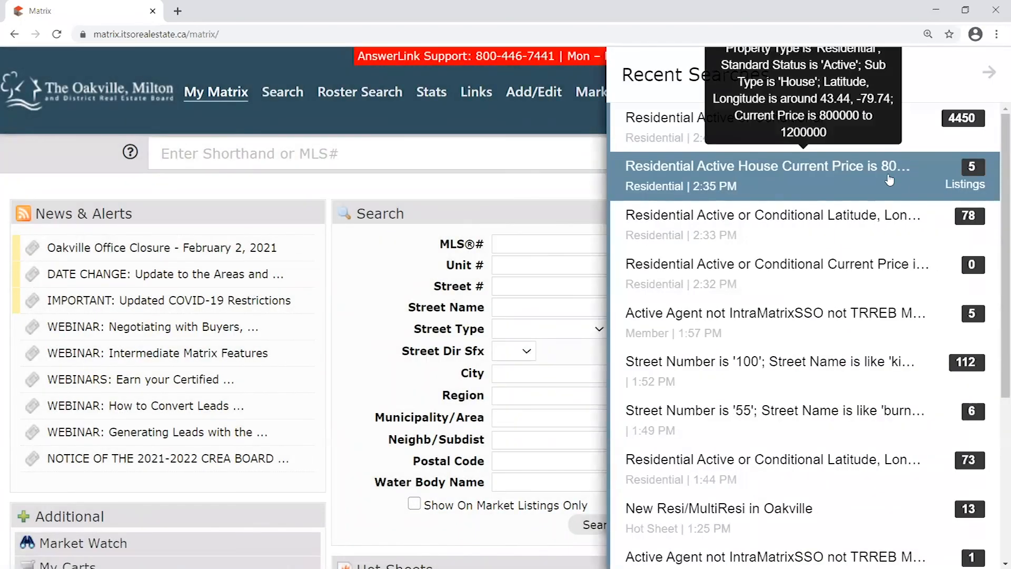
scroll(937, 221, "down", 5)
scroll(942, 230, "up", 5)
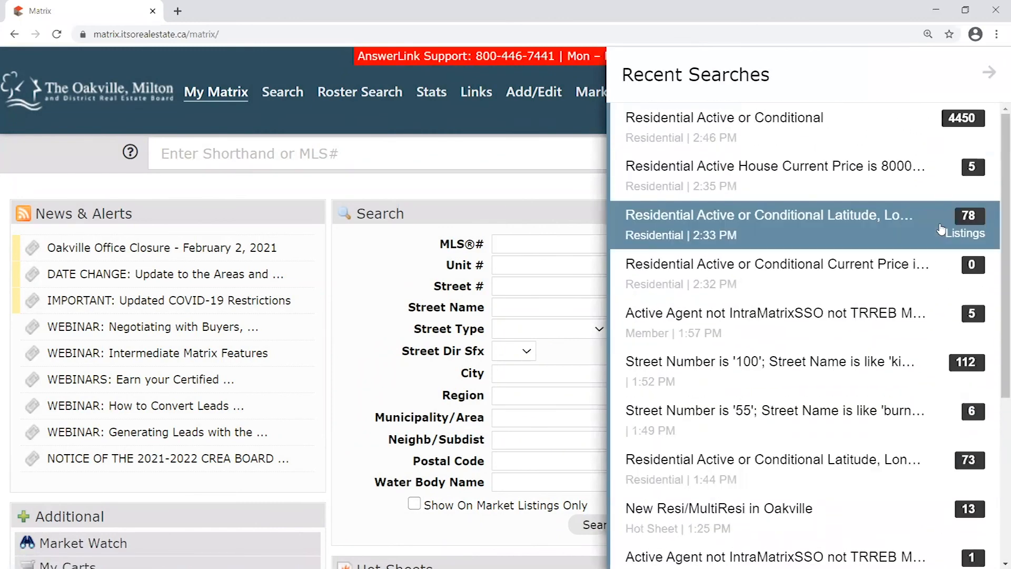
scroll(877, 161, "down", 1)
scroll(877, 162, "up", 1)
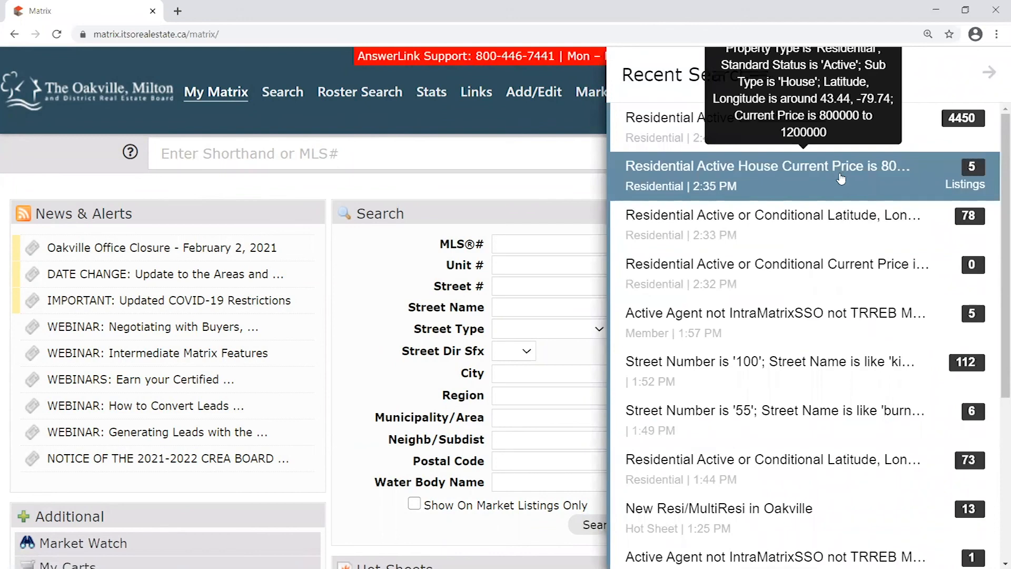
left_click(841, 175)
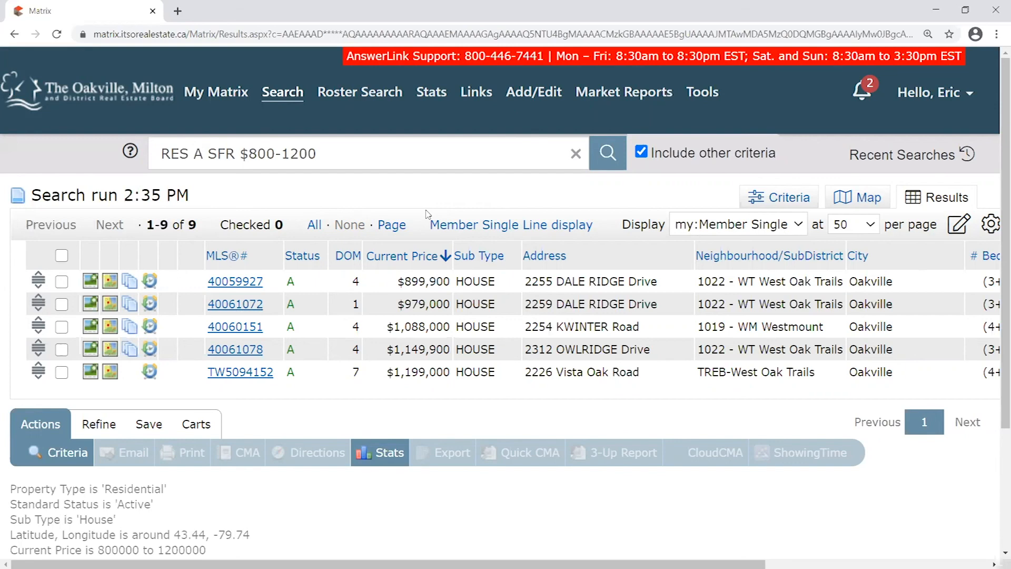
Toggle the select-all checkbox to check and uncheck all five listings
left_click(62, 255)
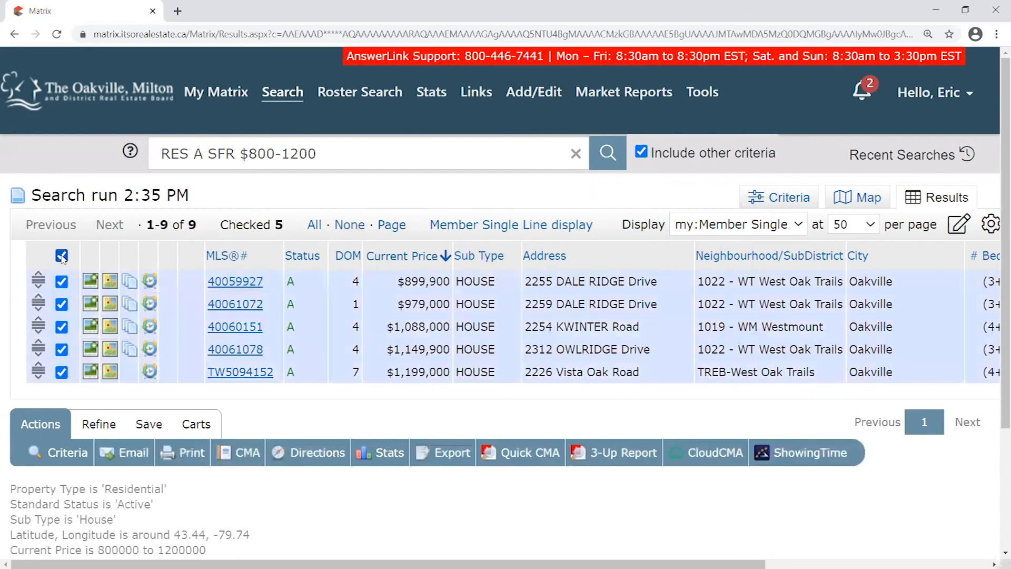
left_click(62, 256)
left_click(61, 256)
left_click(61, 256)
left_click(62, 256)
left_click(62, 256)
left_click(61, 256)
left_click(61, 256)
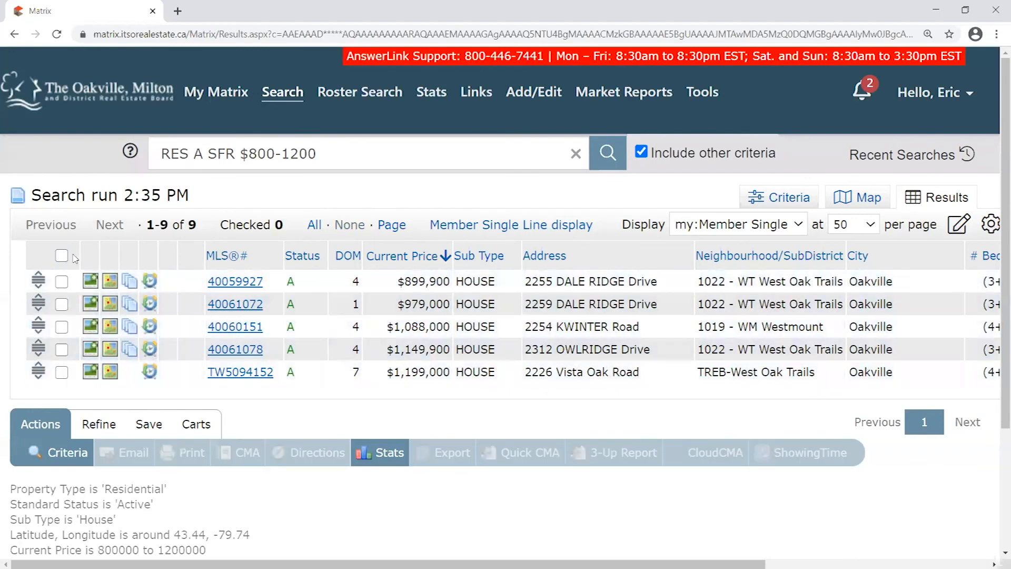
left_click(62, 256)
left_click(62, 256)
left_click(61, 281)
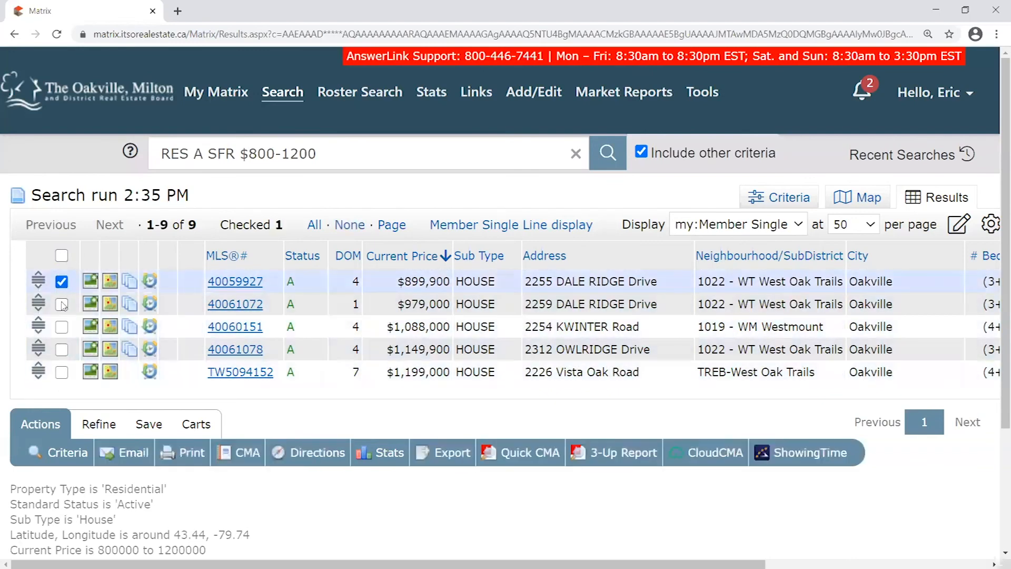
Check rows 1, 3 and 5, then uncheck the $1,199,000, $1,088,000 and $899,900 listings
left_click(62, 326)
left_click(62, 372)
right_click(62, 372)
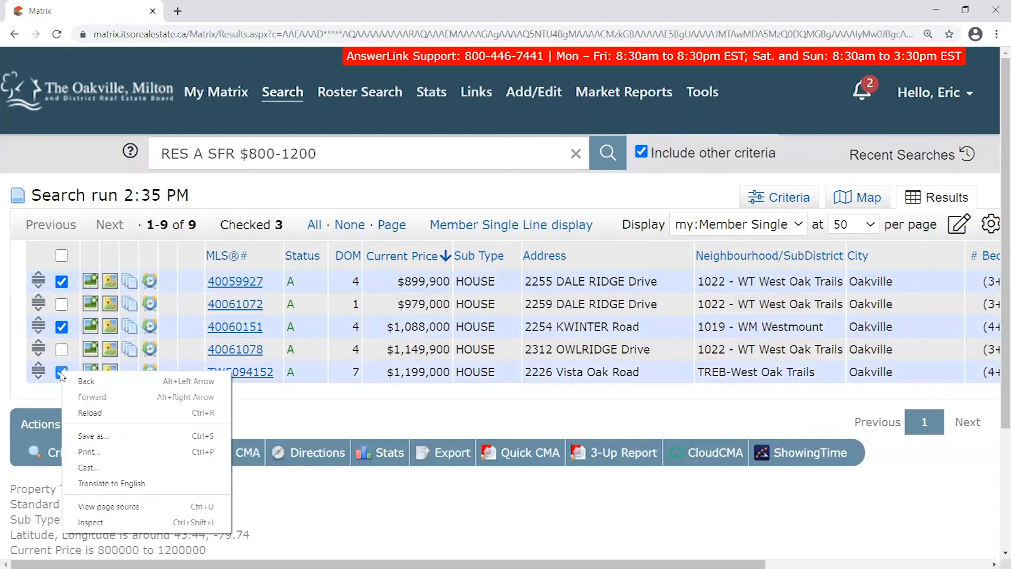
left_click(62, 372)
left_click(61, 372)
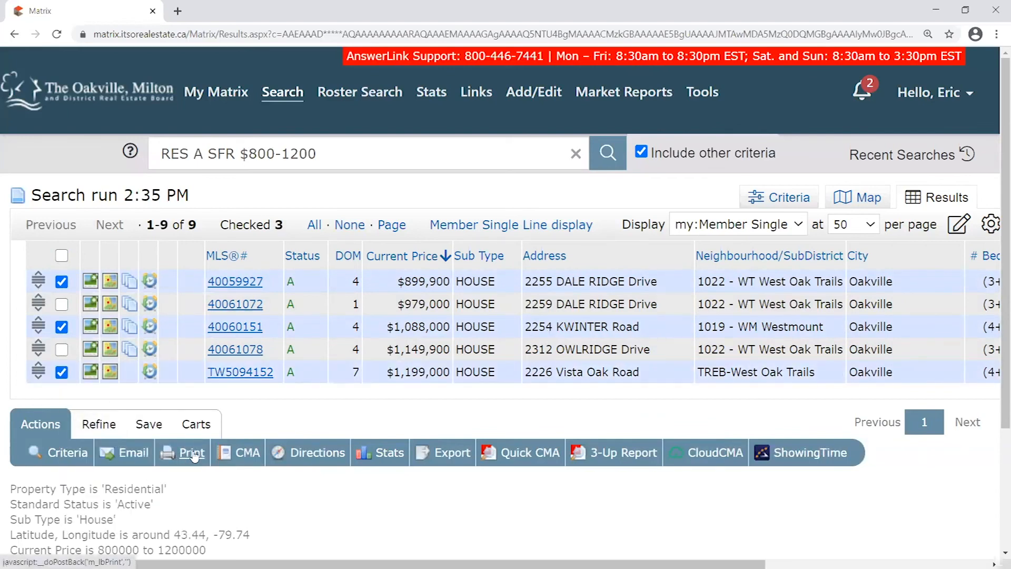
left_click(62, 372)
left_click(62, 326)
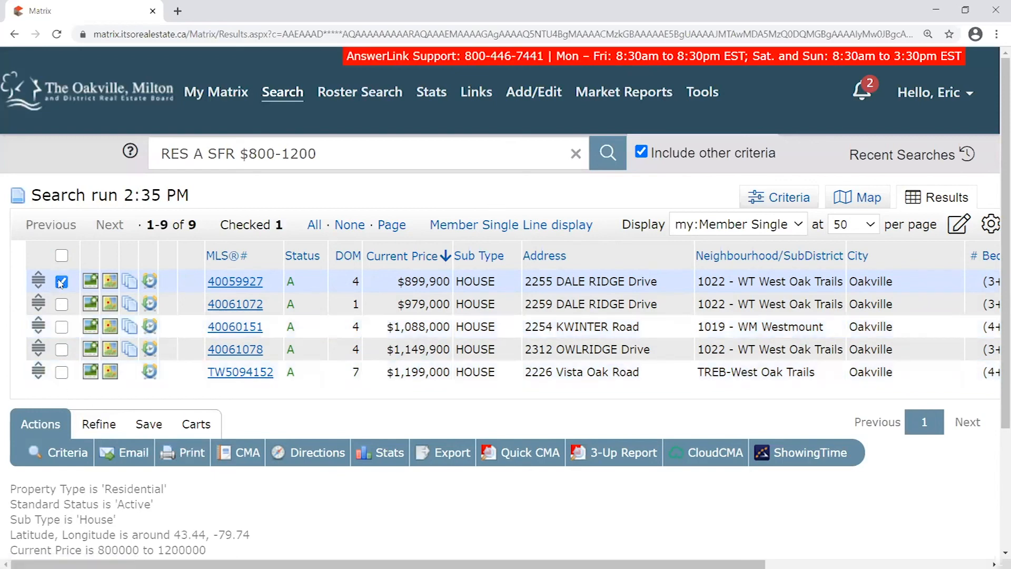
left_click(62, 283)
Highlight the full eight-line criteria summary below the results
scroll(275, 362, "down", 1)
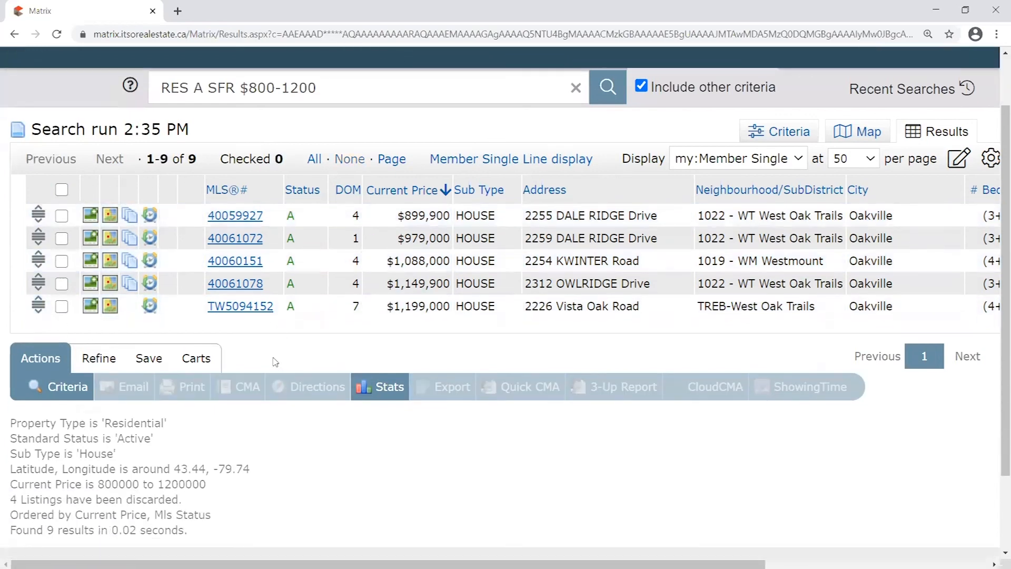
scroll(275, 362, "down", 1)
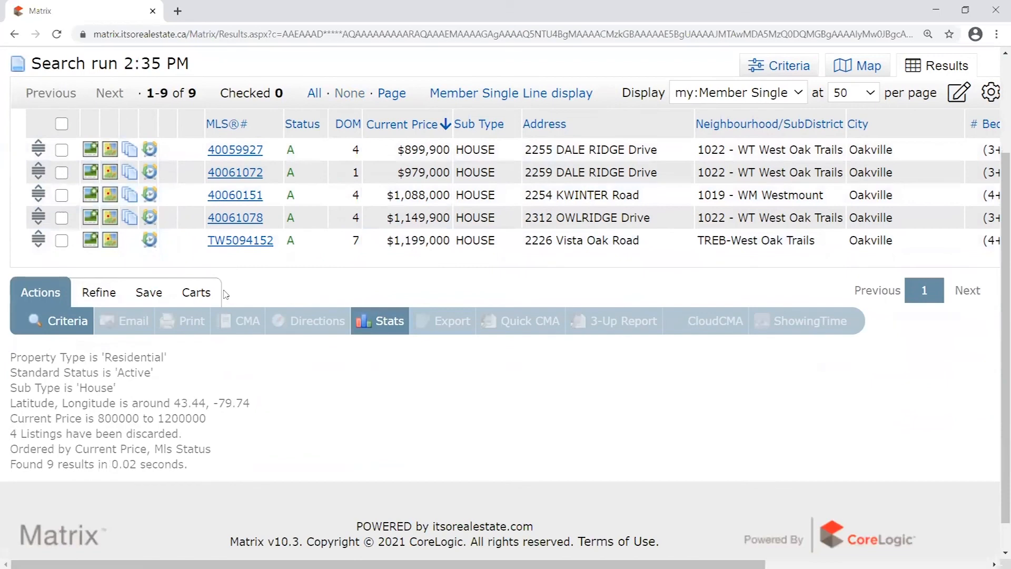
scroll(265, 368, "down", 1)
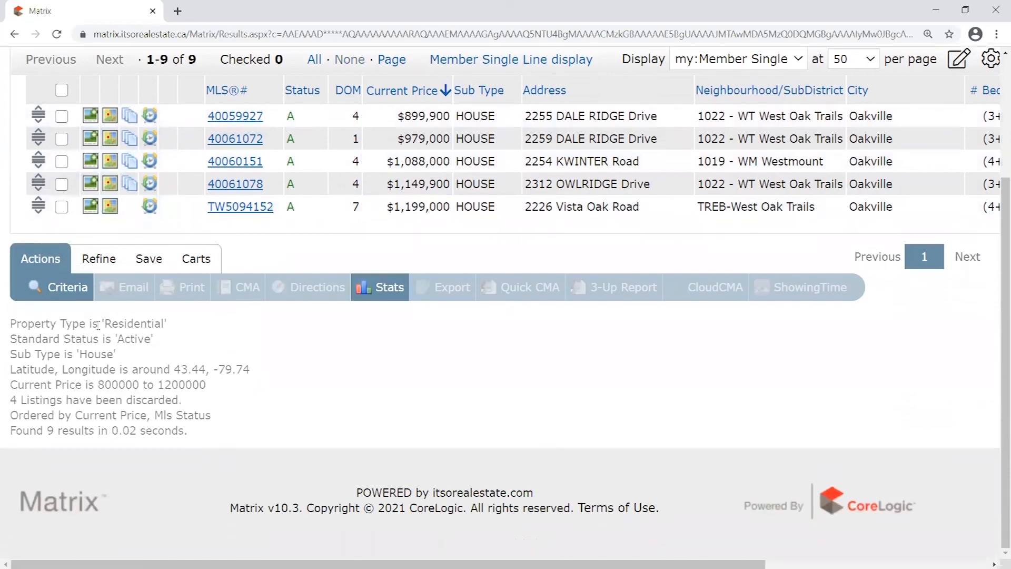
left_click_drag(11, 324, 233, 436)
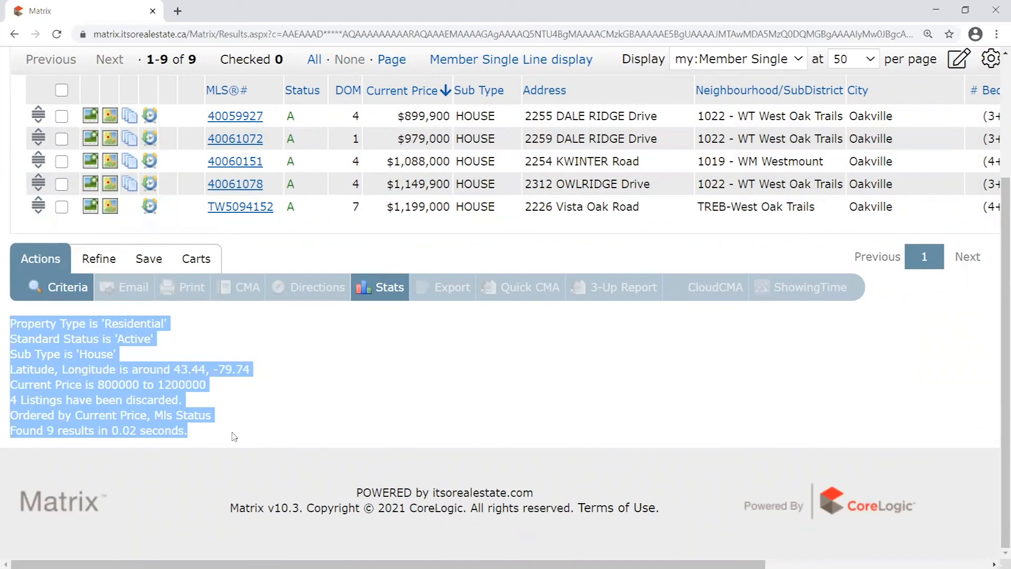
left_click(234, 436)
left_click_drag(11, 323, 247, 387)
left_click_drag(273, 429, 270, 447)
left_click(264, 430)
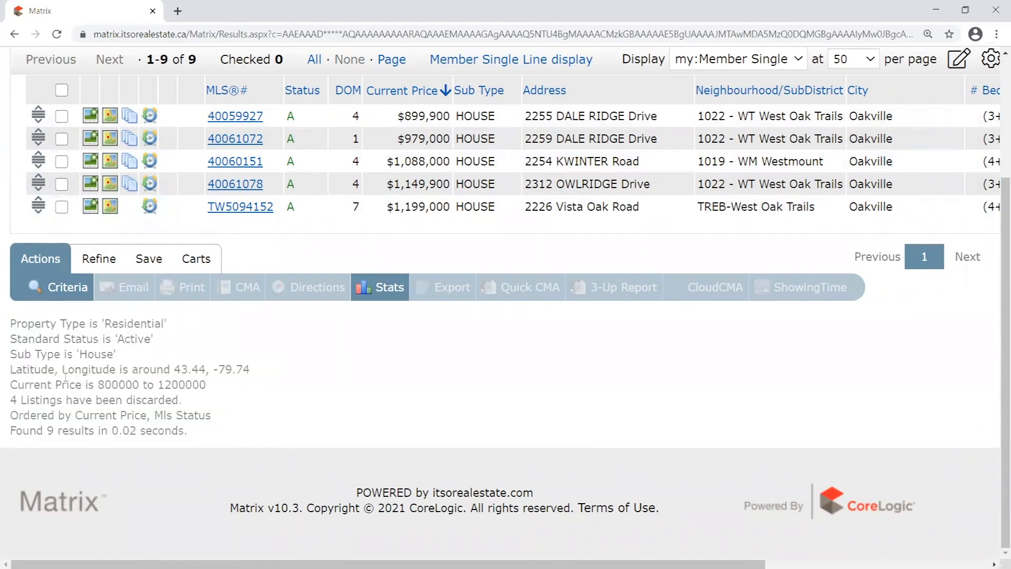
left_click_drag(12, 323, 237, 435)
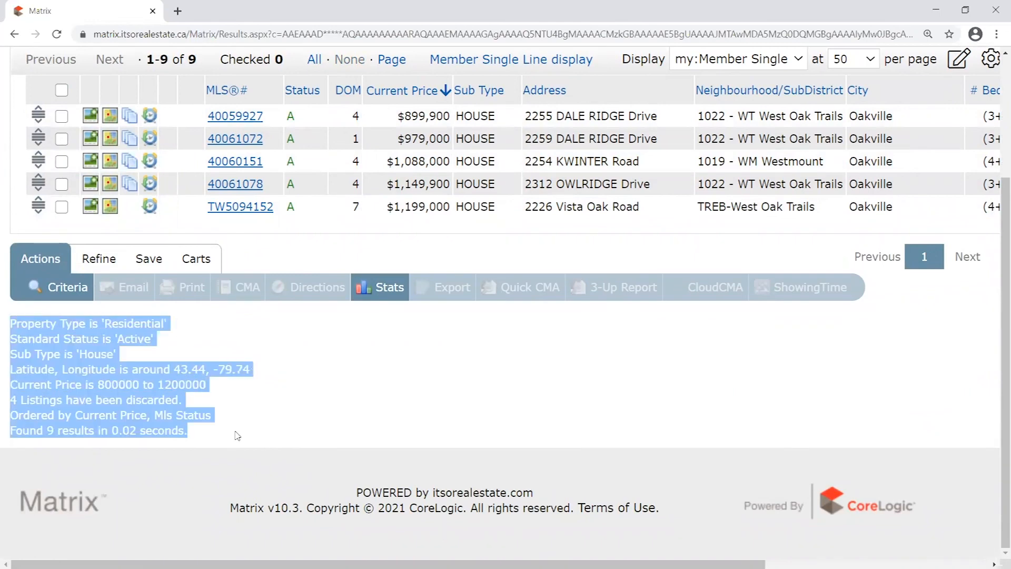
left_click(151, 322)
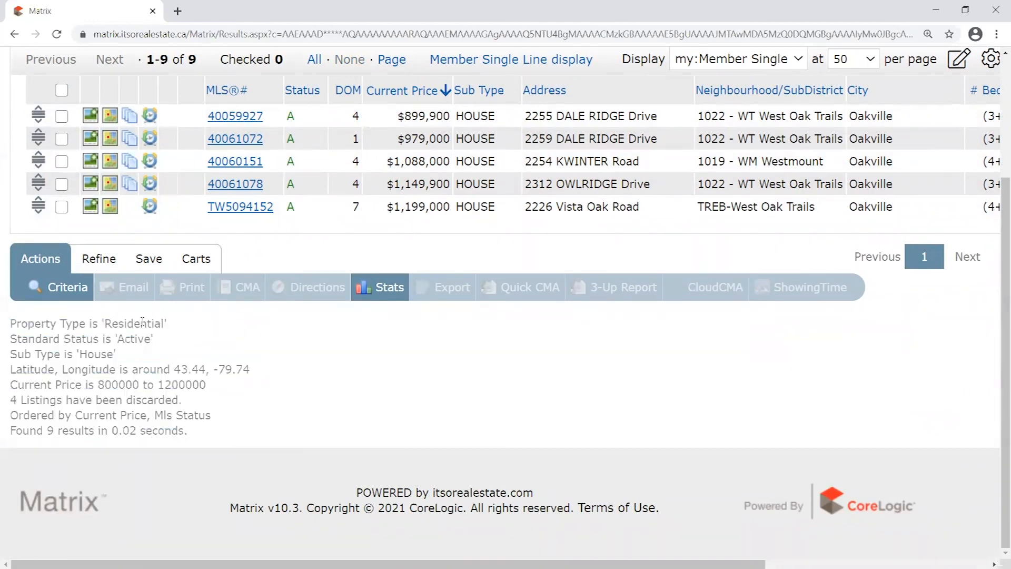
Highlight the Residential, Active, House, latitude/longitude and 800–1200 price criteria individually
double_click(114, 323)
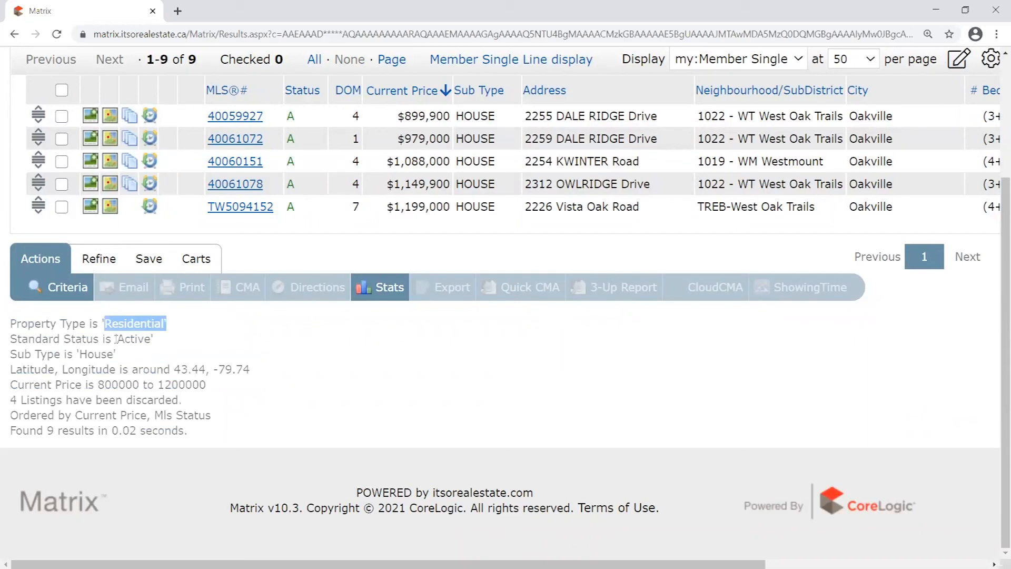
left_click_drag(112, 339, 164, 341)
left_click_drag(82, 354, 126, 353)
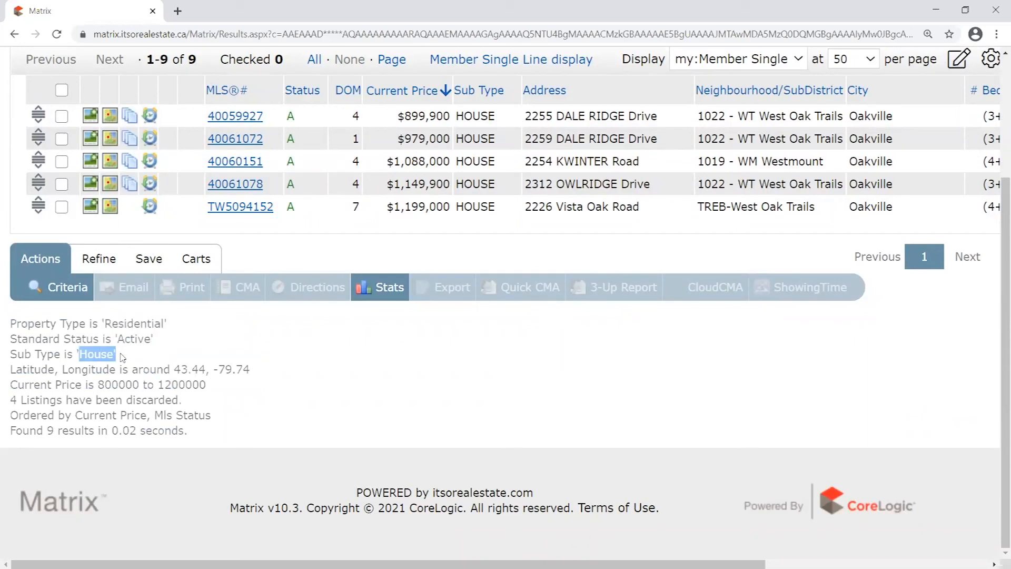
left_click(111, 332)
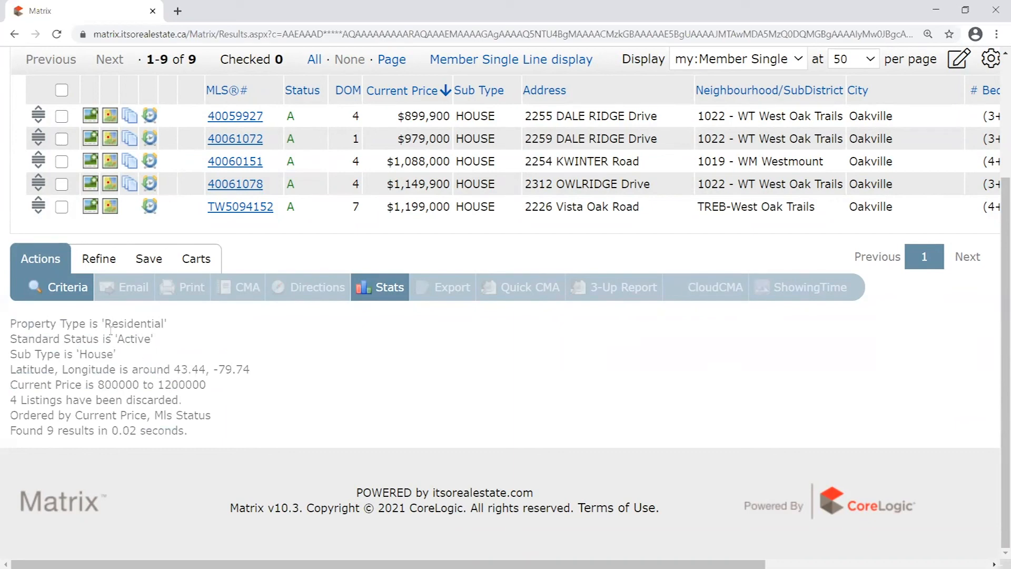
left_click_drag(105, 325, 151, 339)
left_click_drag(79, 354, 129, 356)
left_click_drag(21, 371, 253, 368)
left_click_drag(104, 385, 206, 385)
left_click_drag(11, 322, 262, 396)
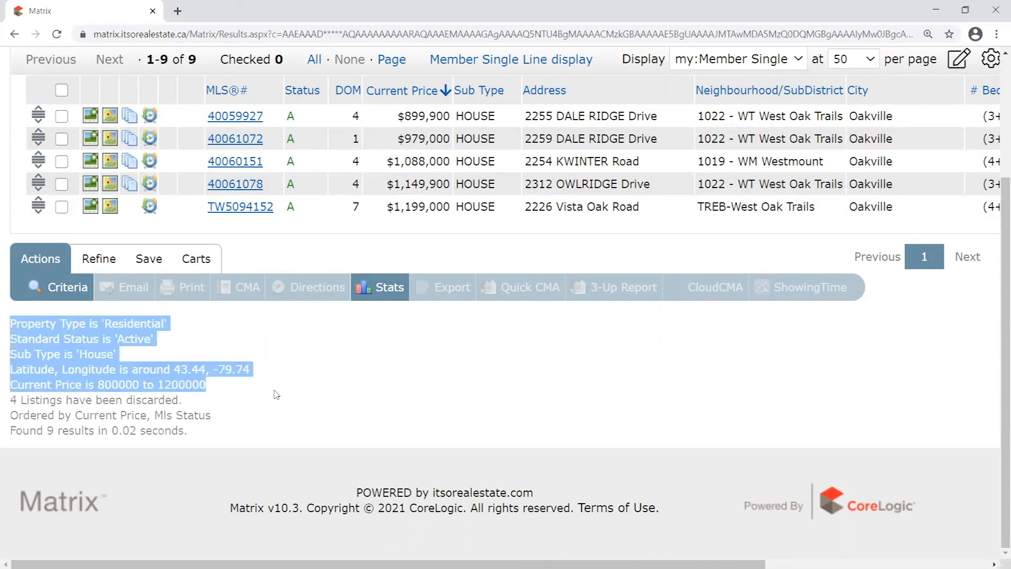
Switch to the Residential search criteria form
scroll(526, 399, "up", 3)
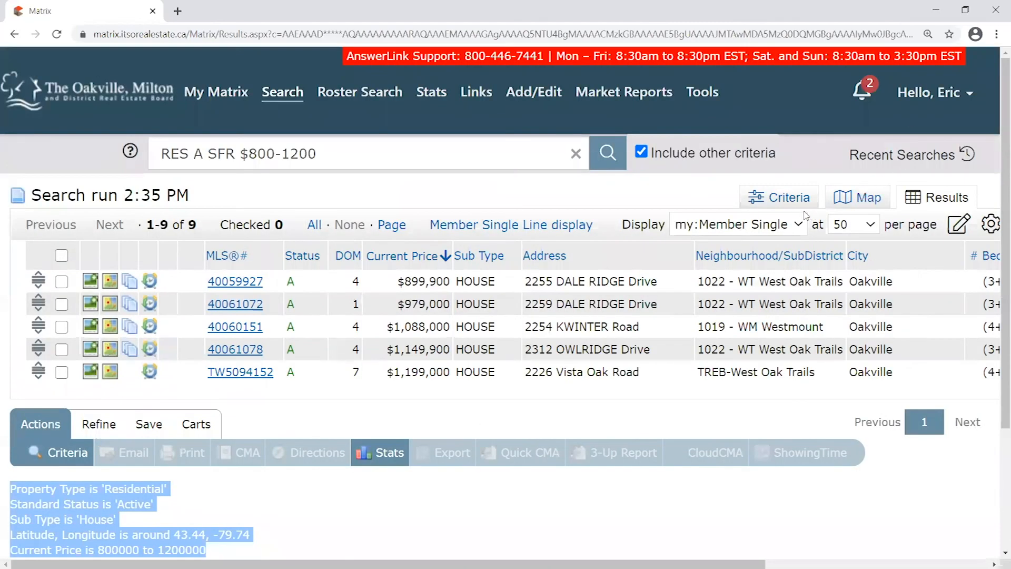
left_click(786, 197)
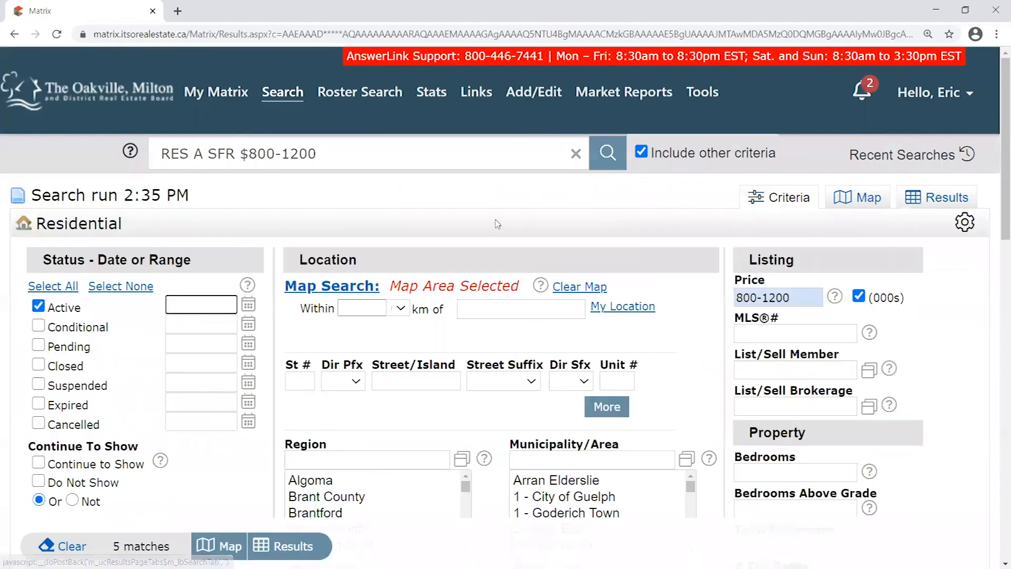
scroll(497, 224, "down", 7)
Tick Fully Winterized in the Winterized group, cutting the matches from 5 to 0
scroll(786, 152, "up", 5)
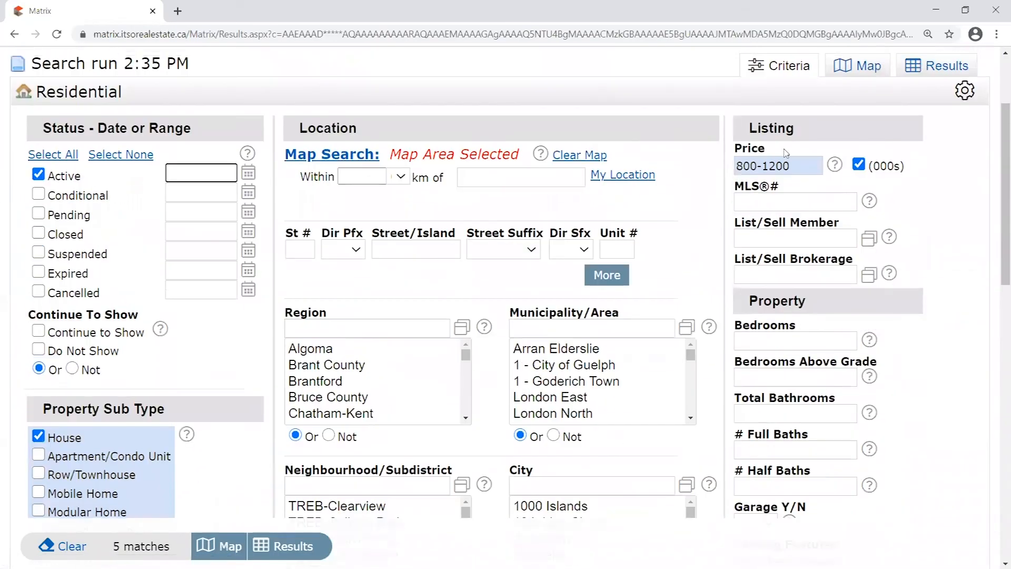
scroll(785, 153, "down", 7)
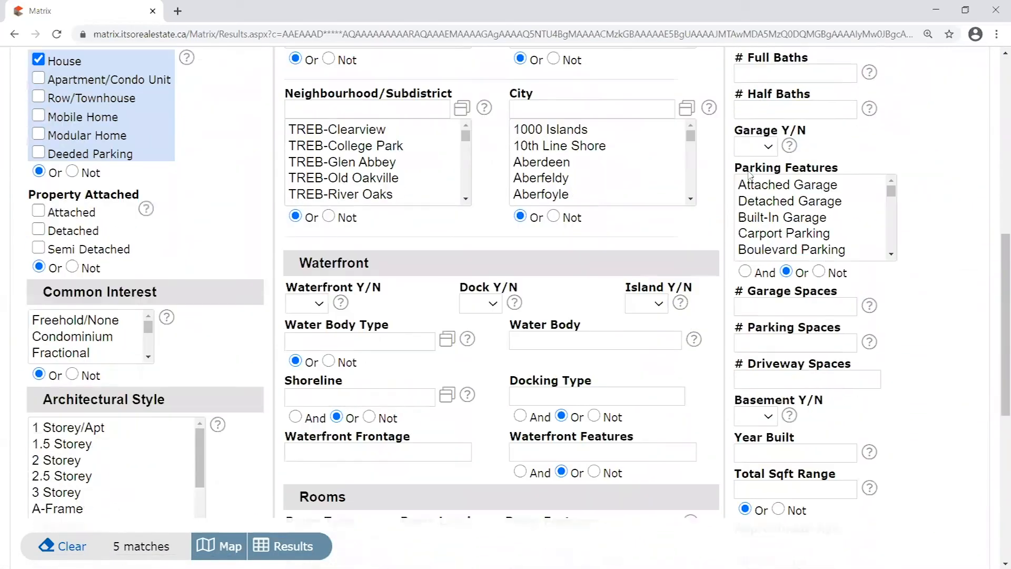
scroll(750, 175, "down", 8)
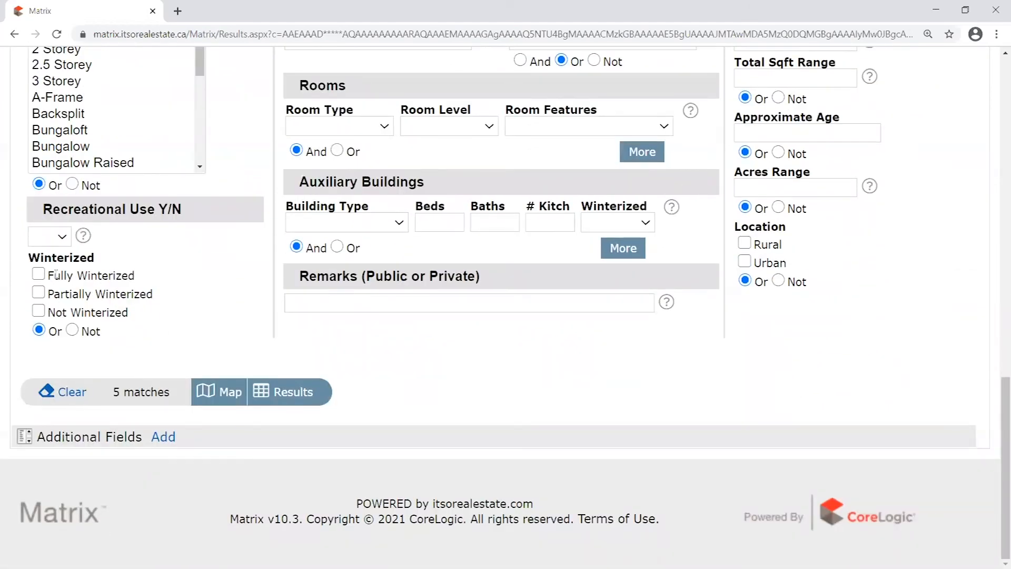
left_click(39, 276)
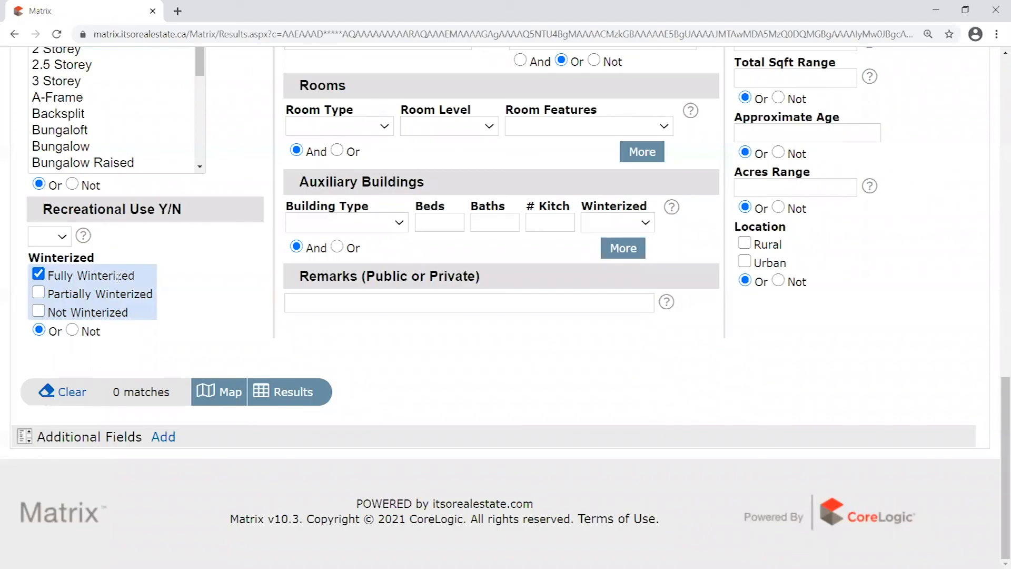
left_click_drag(121, 277, 48, 280)
left_click_drag(175, 393, 115, 391)
left_click(503, 382)
scroll(808, 386, "up", 15)
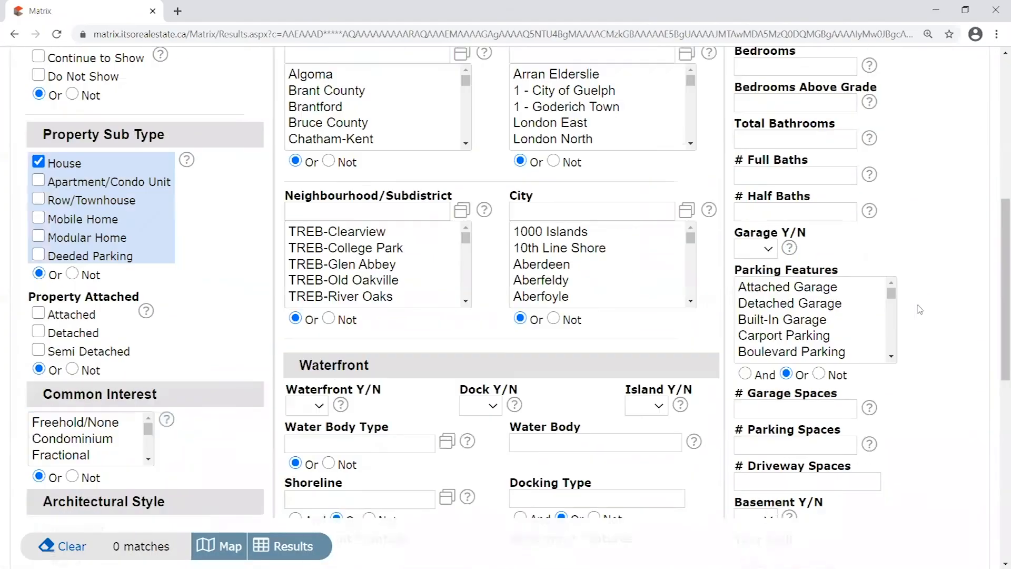
scroll(919, 309, "down", 10)
scroll(917, 309, "up", 11)
scroll(916, 310, "down", 2)
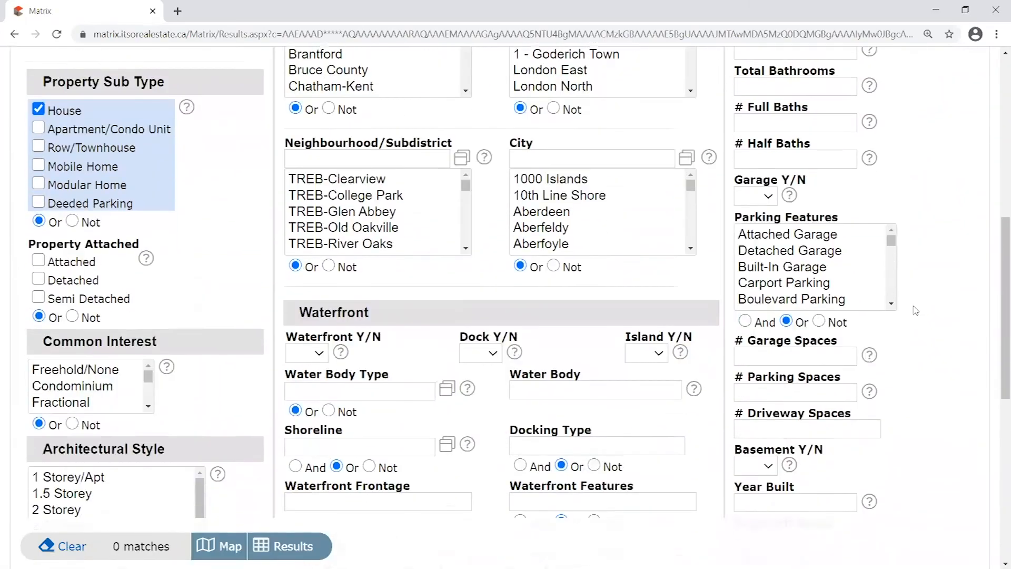
scroll(915, 311, "down", 8)
scroll(914, 311, "up", 6)
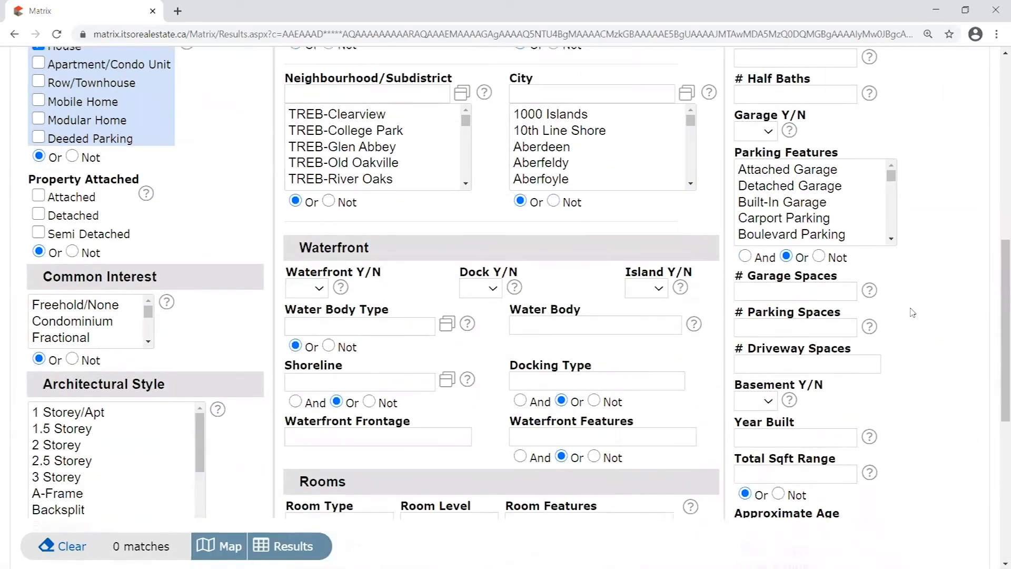
scroll(913, 312, "up", 10)
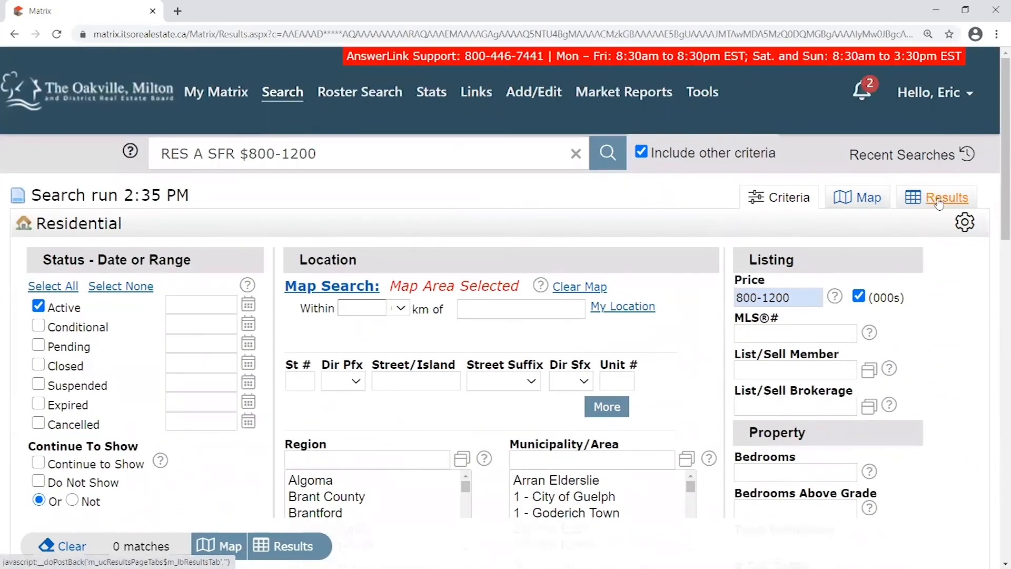
Run the Fully Winterized search (no listings found) and highlight its criteria summary, including the Winterized line
left_click(939, 202)
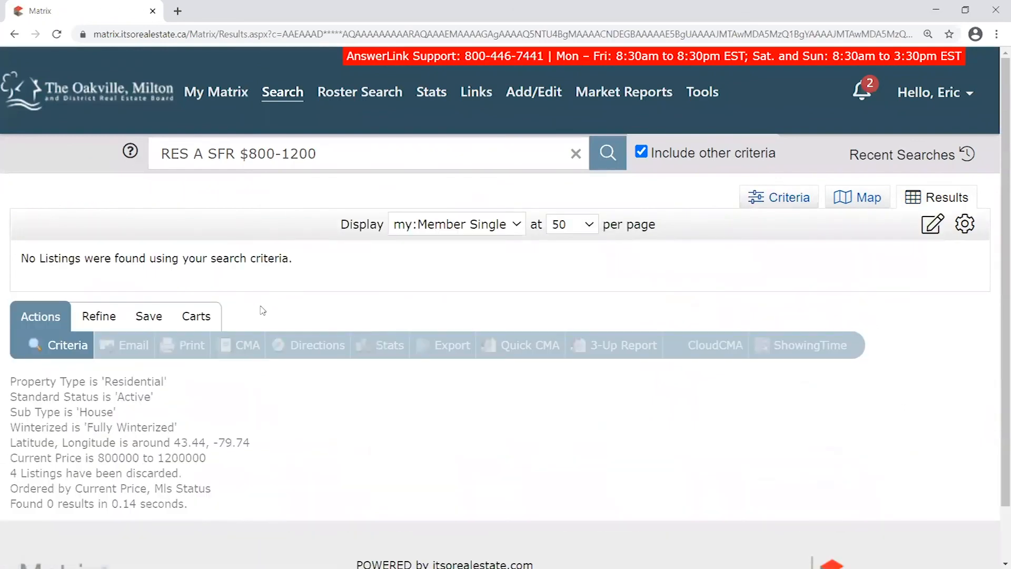
left_click_drag(18, 378, 256, 506)
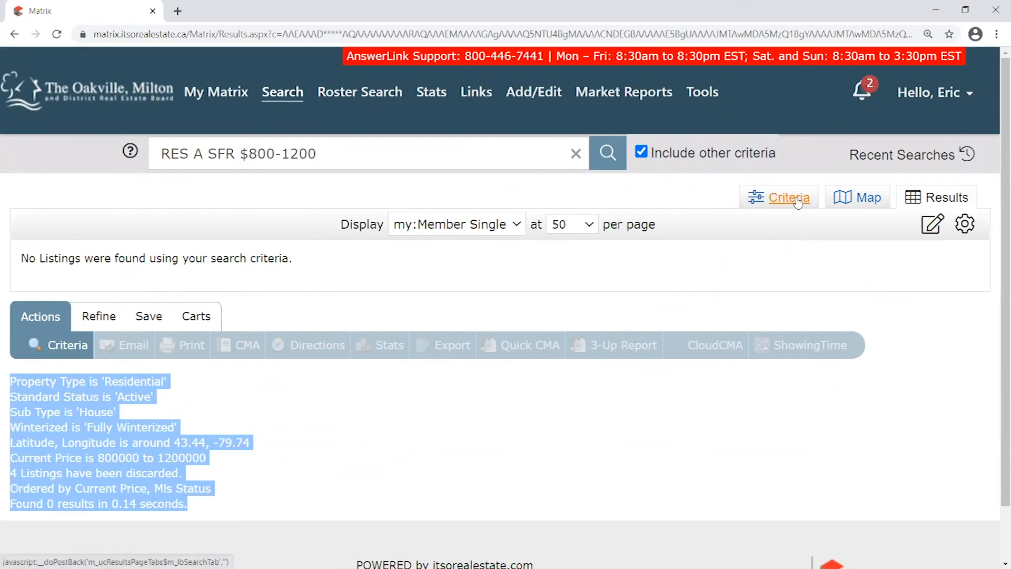
left_click_drag(105, 381, 163, 396)
left_click_drag(78, 411, 107, 413)
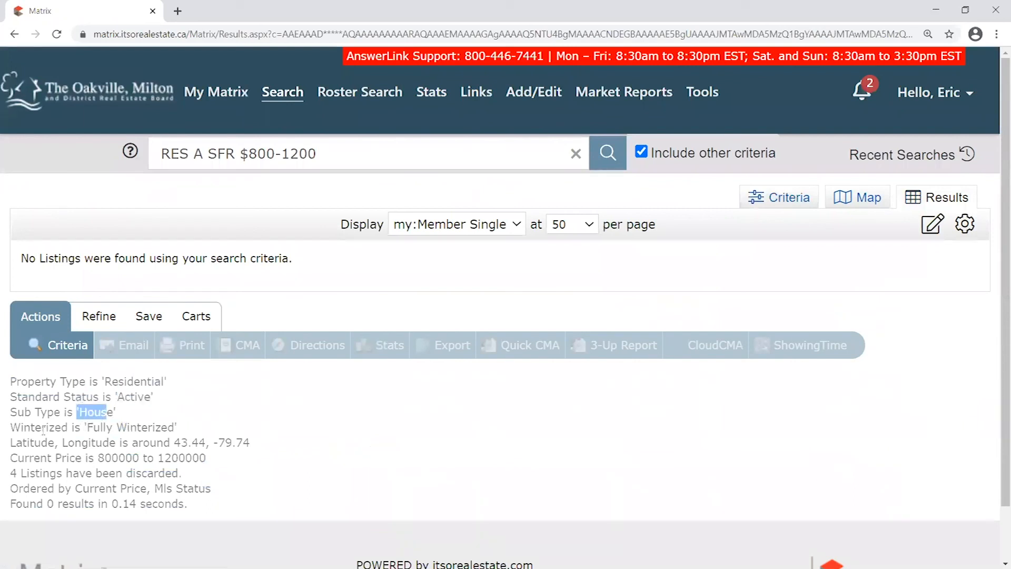
left_click_drag(9, 431, 210, 430)
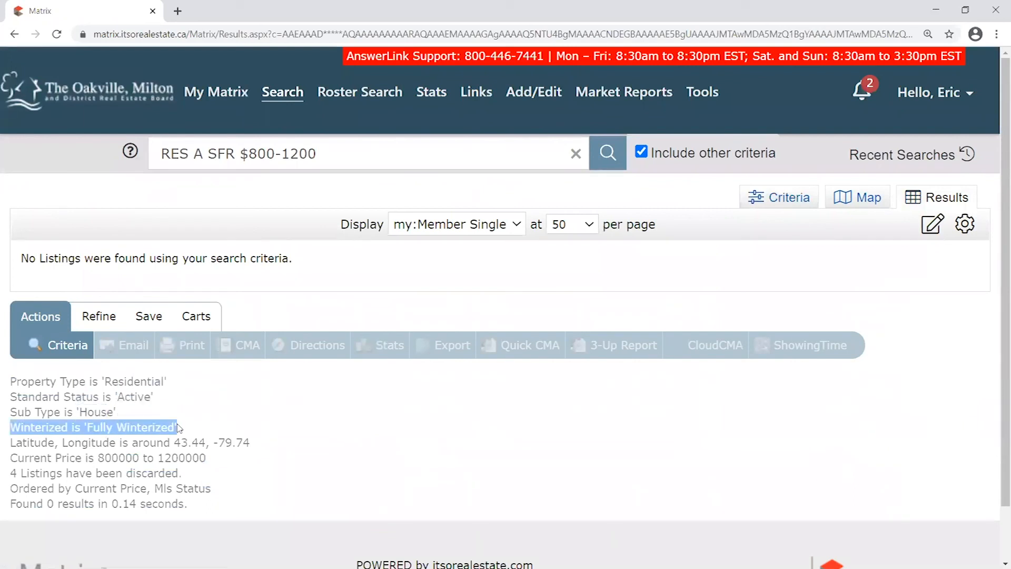
left_click(183, 431)
left_click_drag(96, 425, 19, 430)
left_click(182, 424)
Go back to the criteria form and uncheck the Fully Winterized requirement
left_click(795, 203)
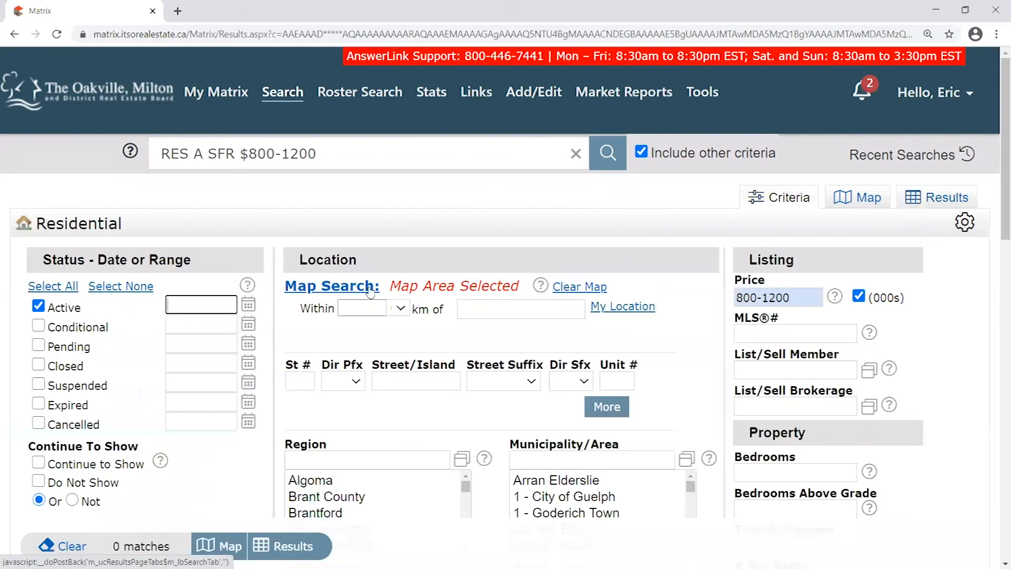
scroll(247, 273, "down", 6)
scroll(248, 273, "down", 8)
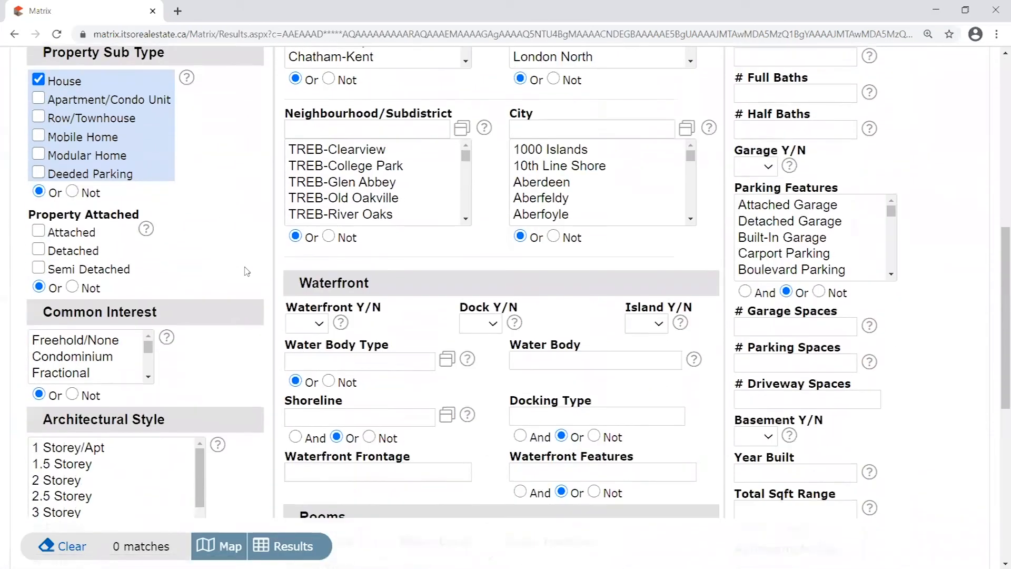
scroll(245, 272, "down", 1)
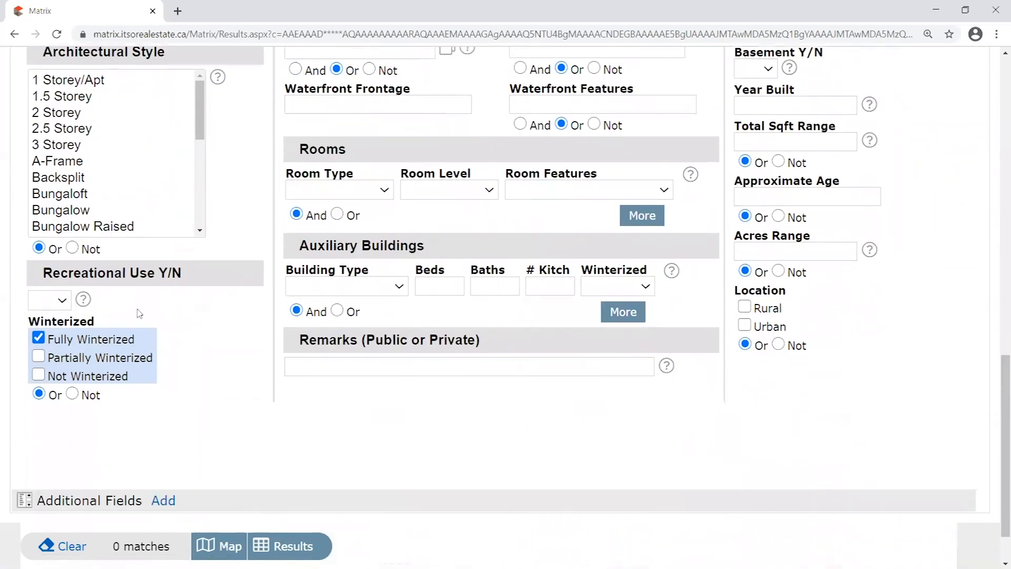
left_click(38, 338)
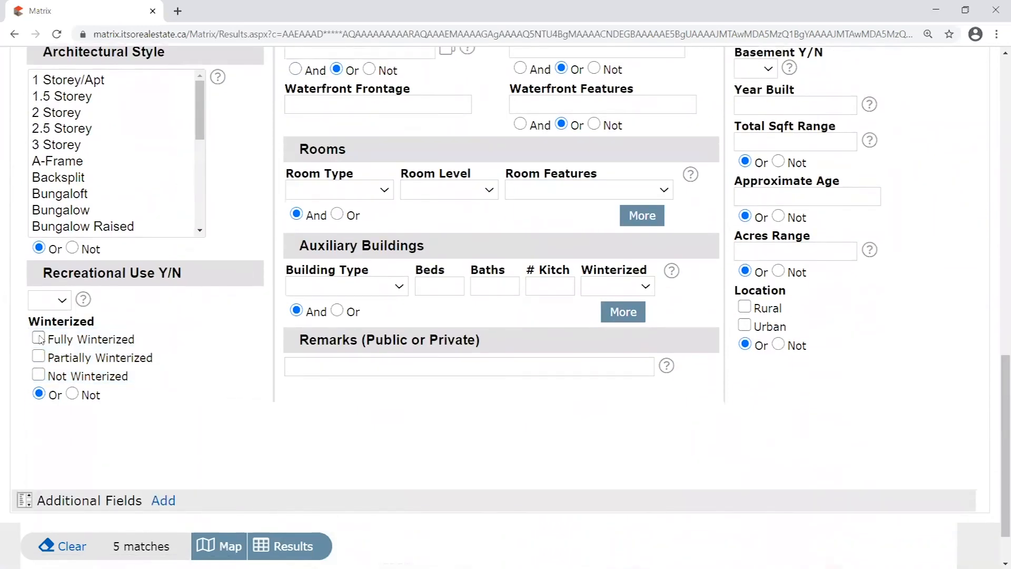
Rerun the search to list 5 Oakville houses from $899,900 to $1,199,000
right_click(142, 537)
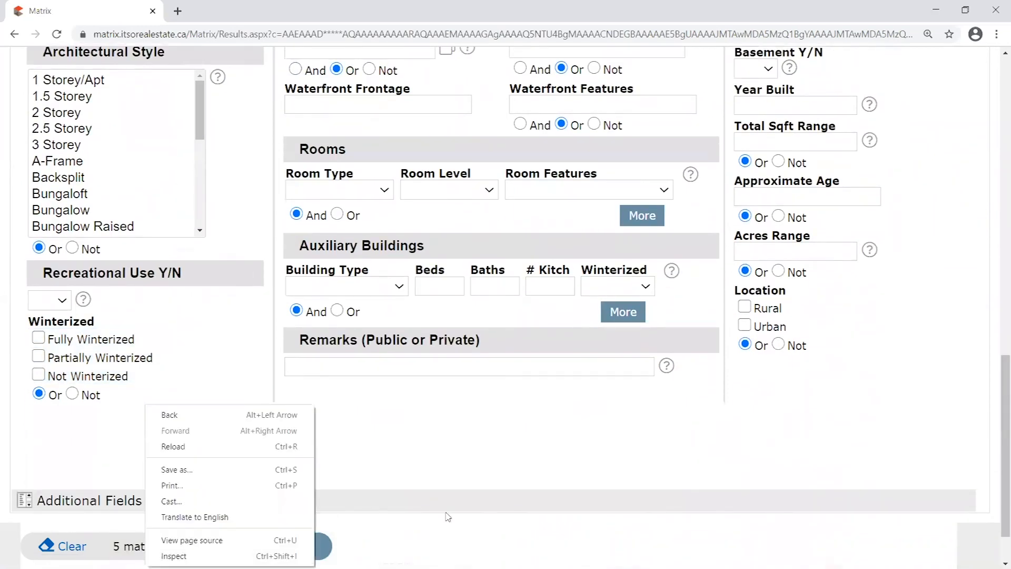
left_click(412, 552)
scroll(413, 552, "up", 15)
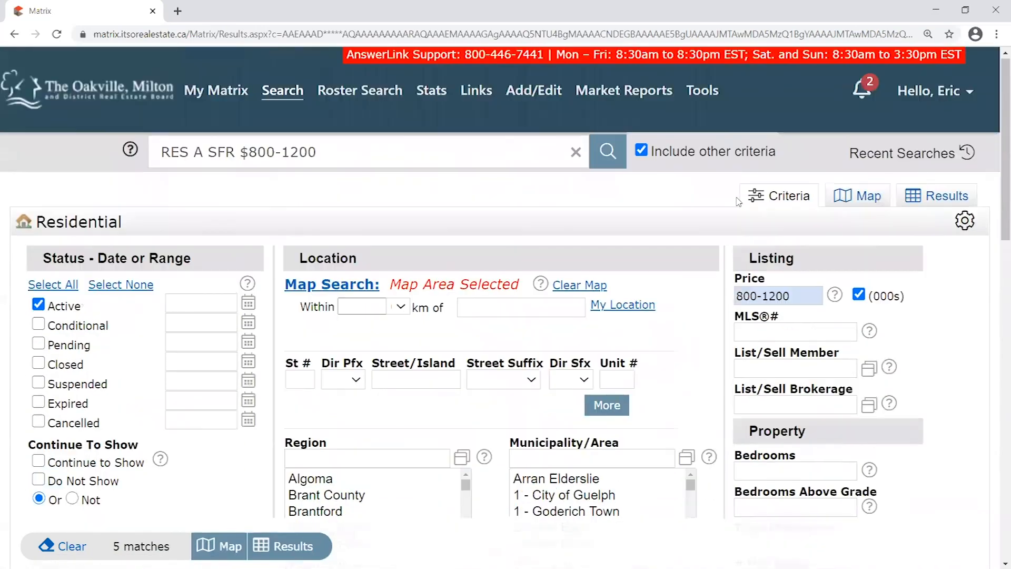
left_click(948, 197)
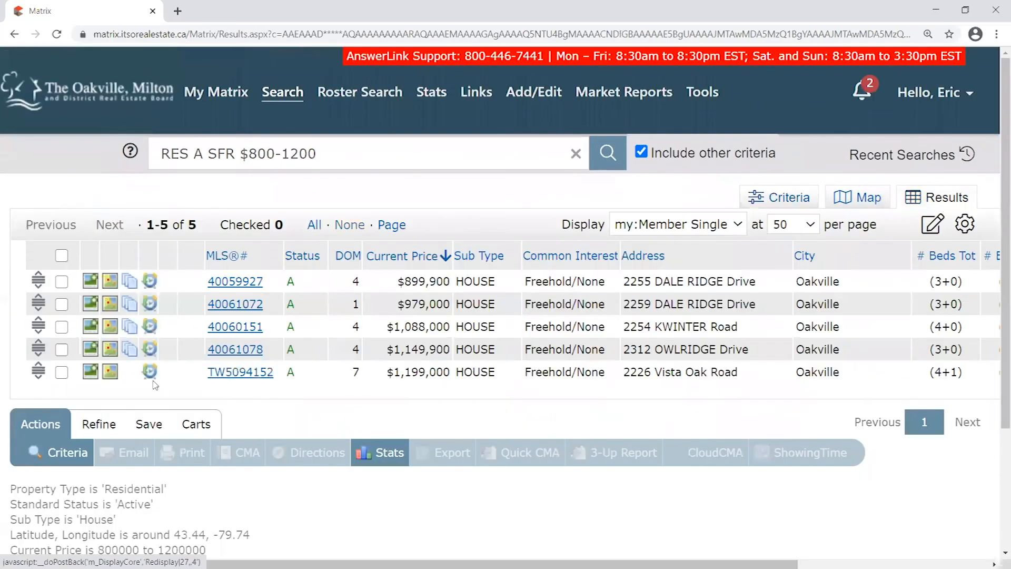
Show the Save options for the five-house results: New Saved Search, New Auto Email, New Speed Bar Shortcut
scroll(335, 415, "down", 2)
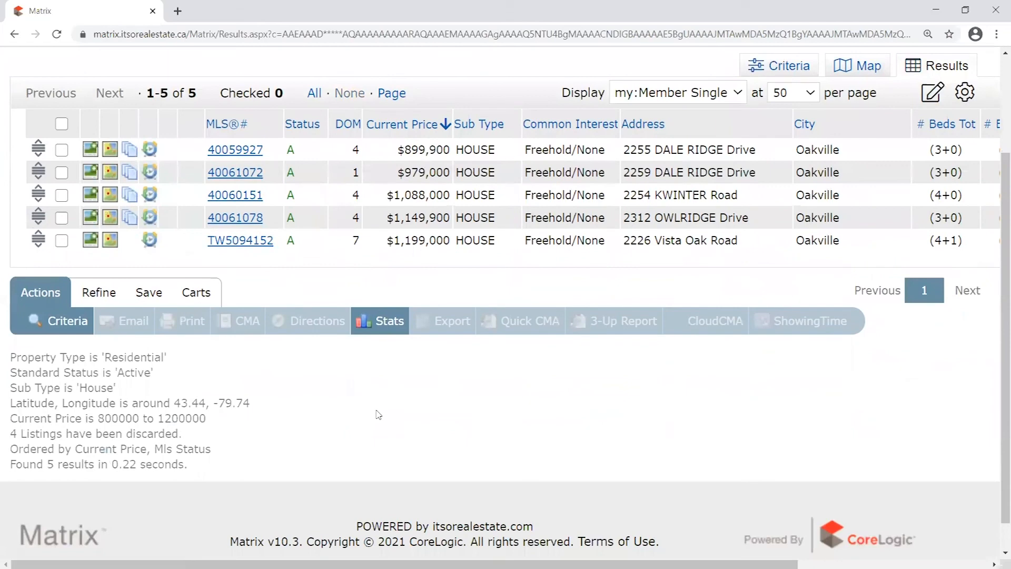
scroll(408, 422, "up", 1)
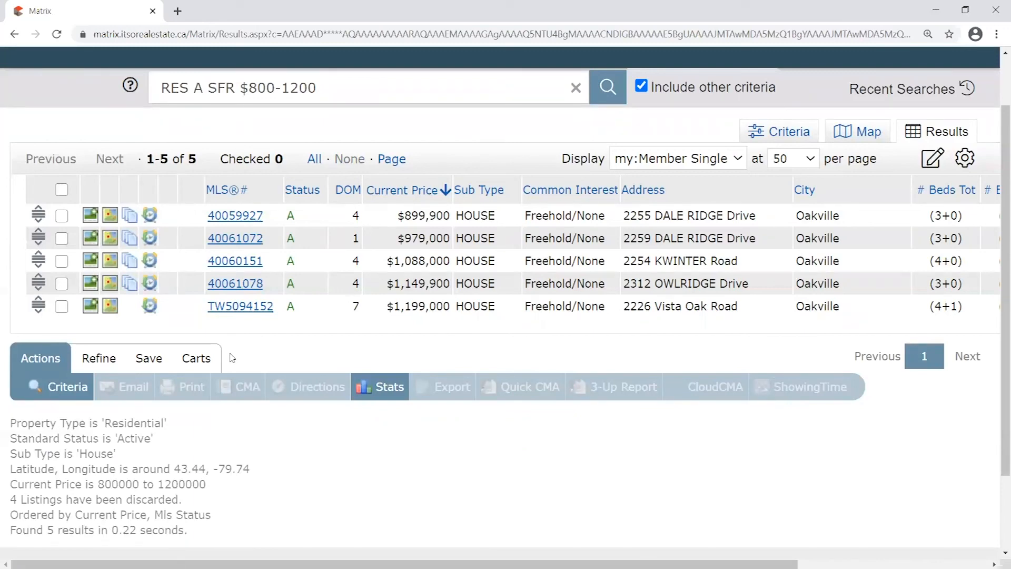
left_click(149, 360)
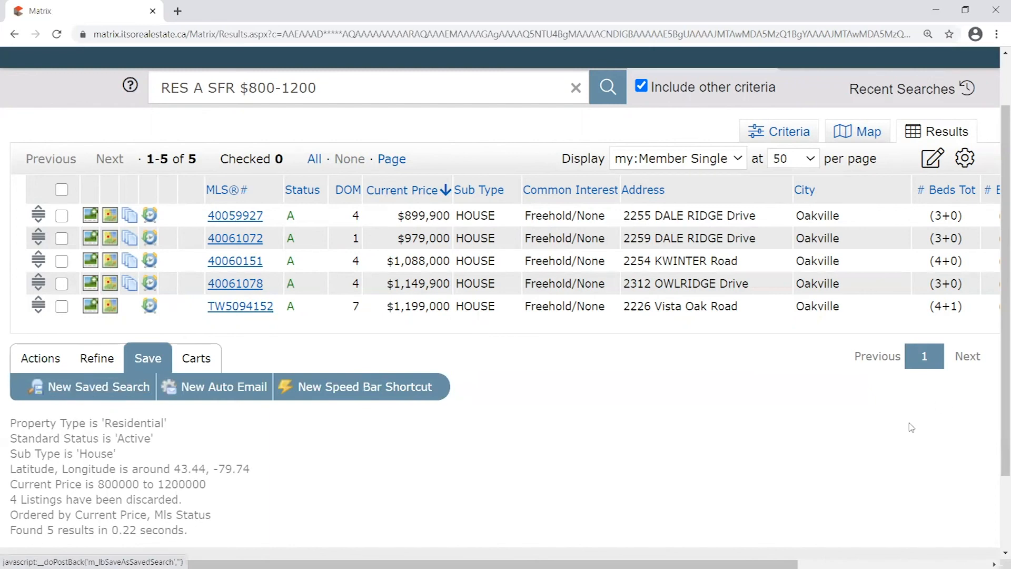
scroll(909, 424, "up", 1)
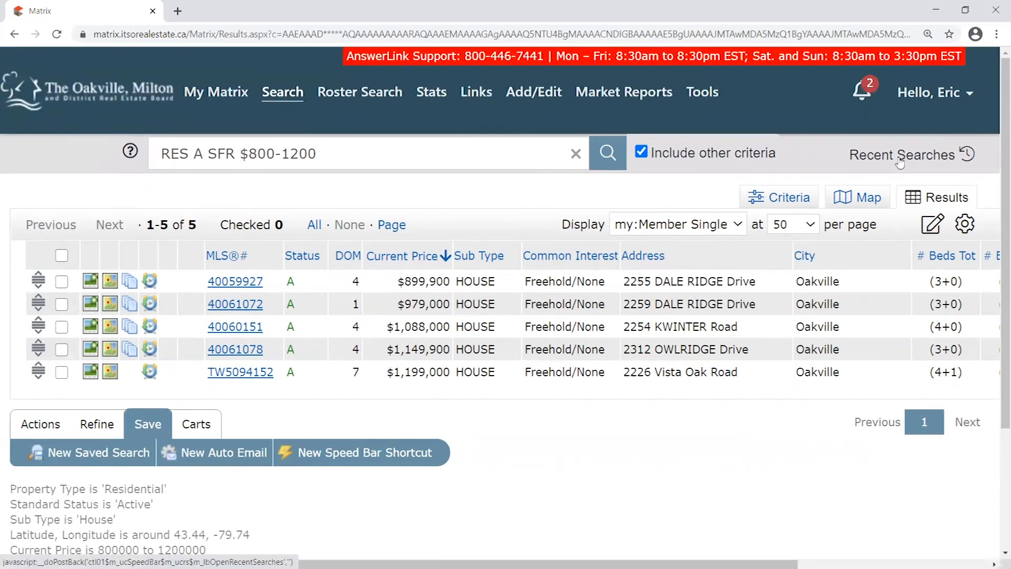
scroll(237, 337, "down", 1)
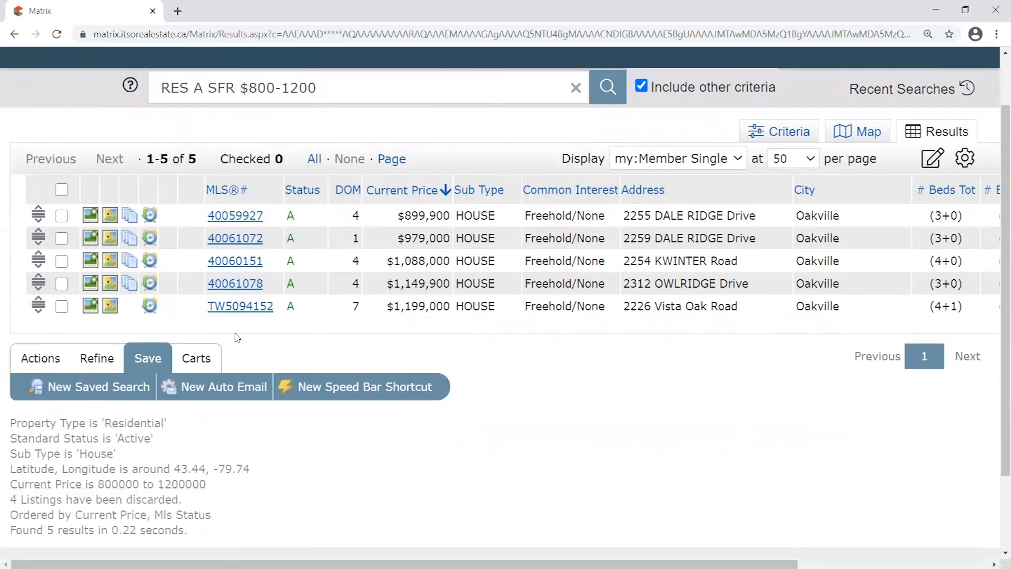
Start a new saved search and name it 'Properties for (client)'
left_click(91, 391)
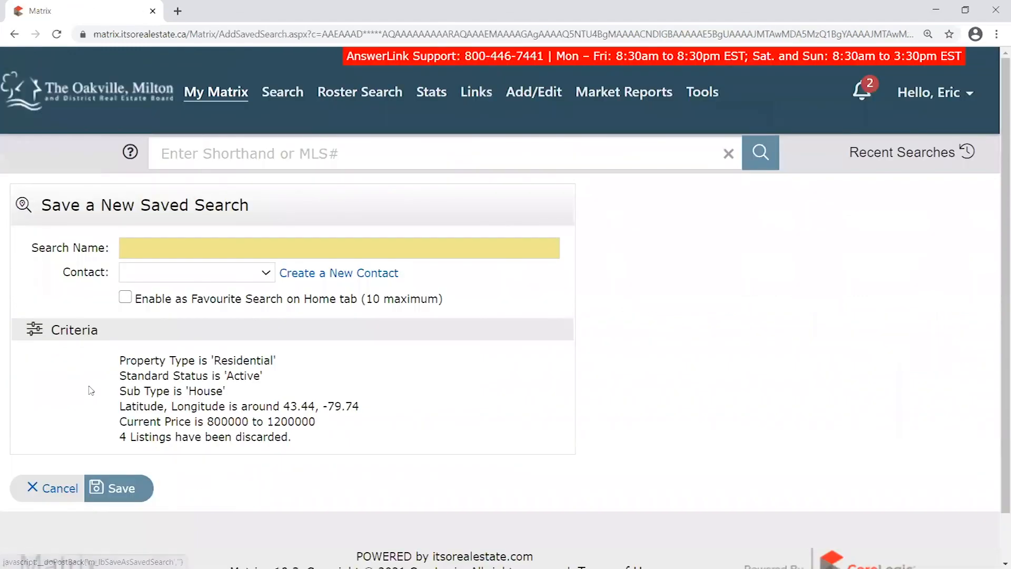
left_click(190, 246)
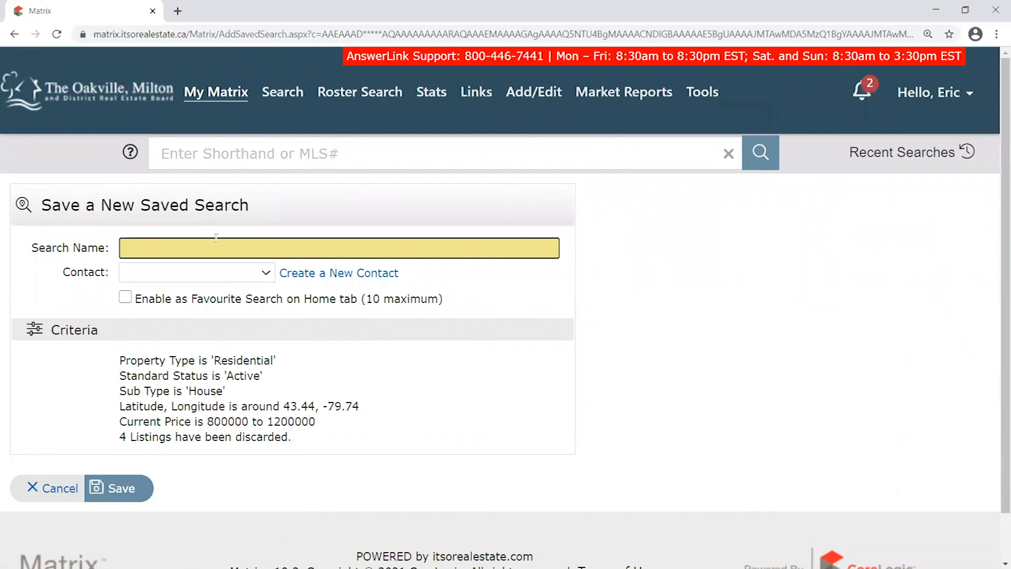
type("Properties for ")
type("(thi")
type("cloen")
type("nt)")
triple_click(161, 248)
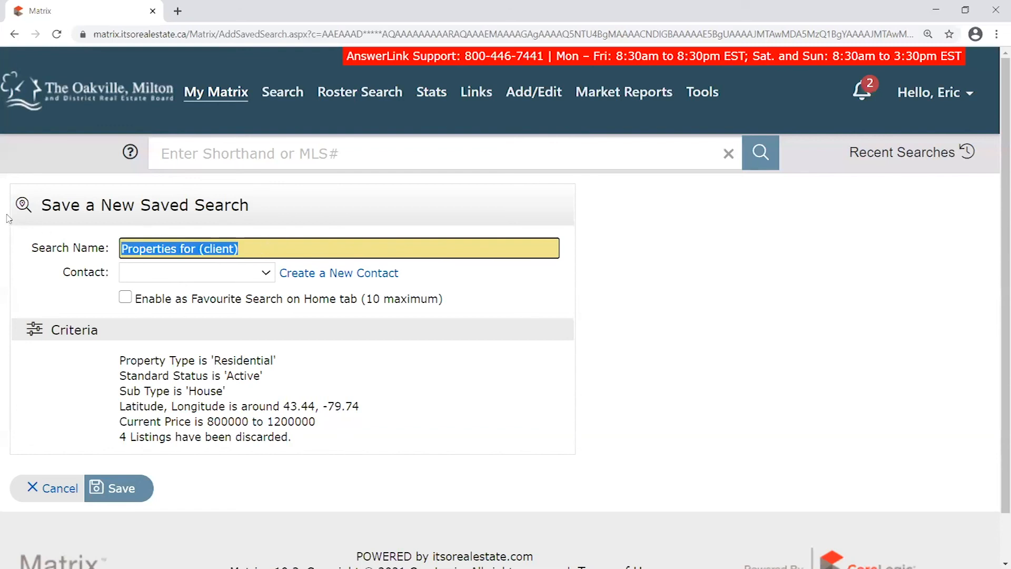
left_click(320, 227)
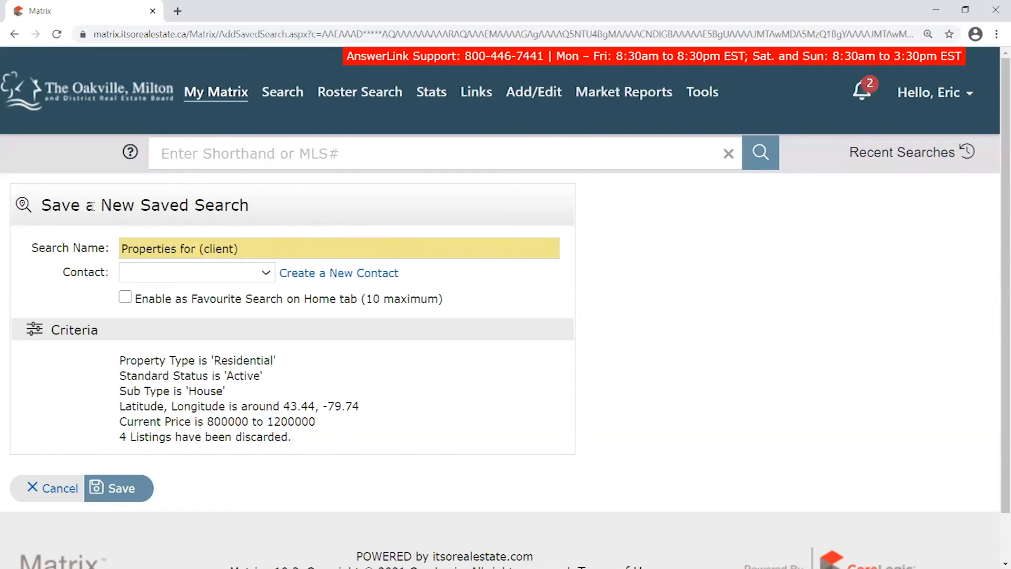
left_click_drag(116, 359, 348, 438)
left_click(347, 437)
Leave the Contact field empty and save the search
left_click(229, 274)
left_click(231, 276)
left_click(232, 276)
left_click(232, 276)
left_click(232, 276)
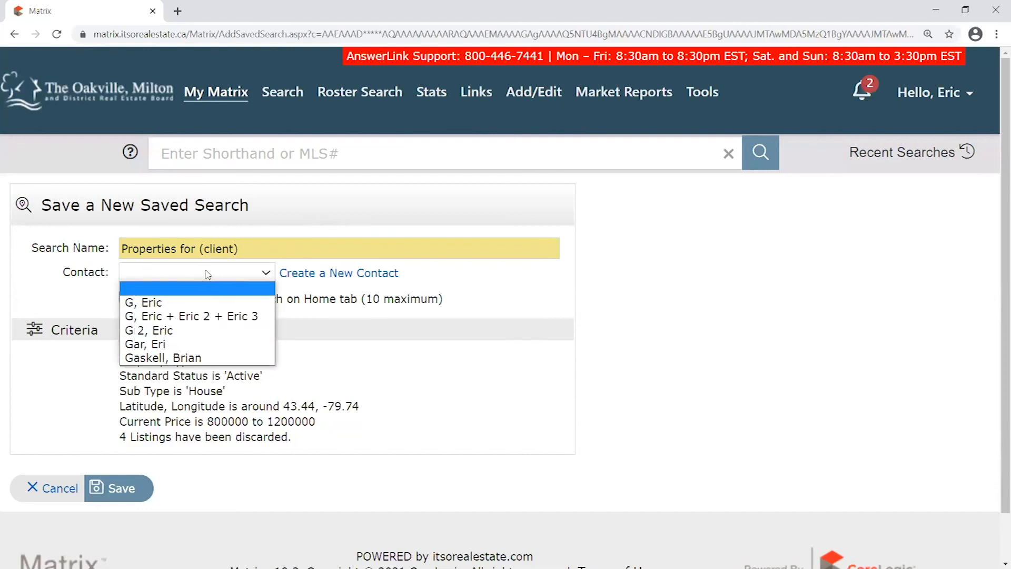
left_click(165, 274)
left_click(50, 270)
triple_click(333, 252)
left_click(181, 478)
left_click(113, 488)
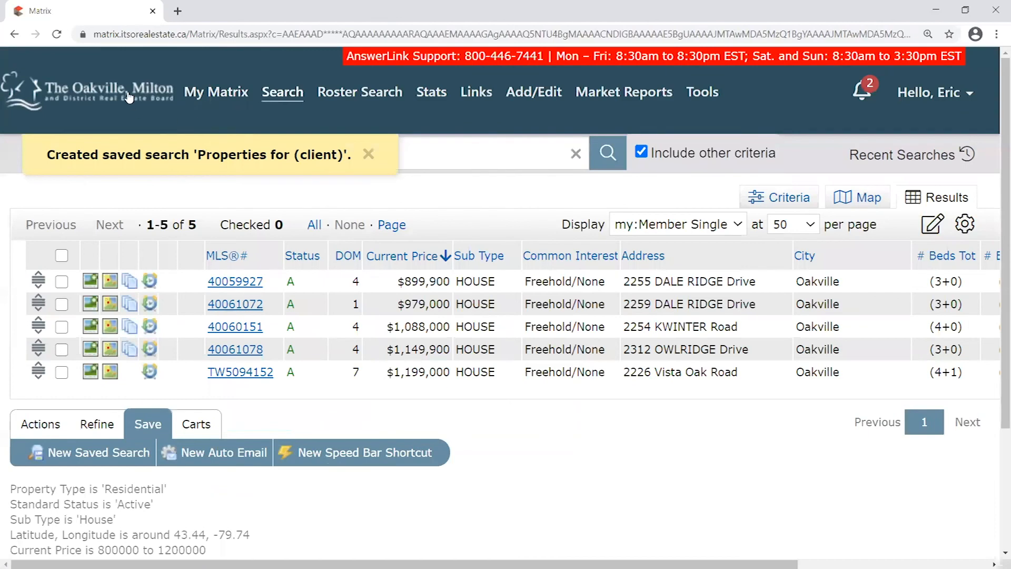
Return to the board's home page and open the My Matrix menu
left_click(131, 102)
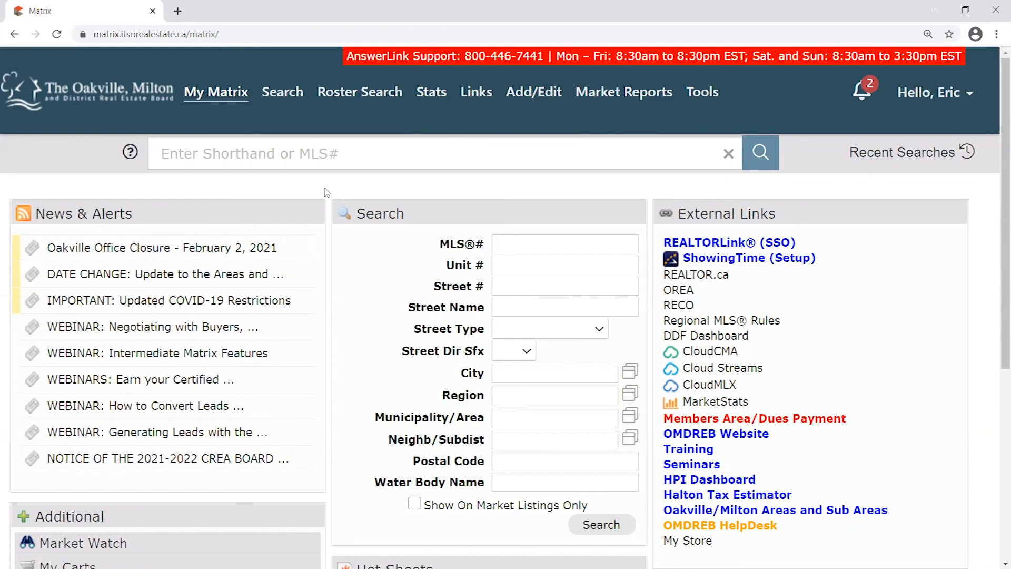
left_click(224, 99)
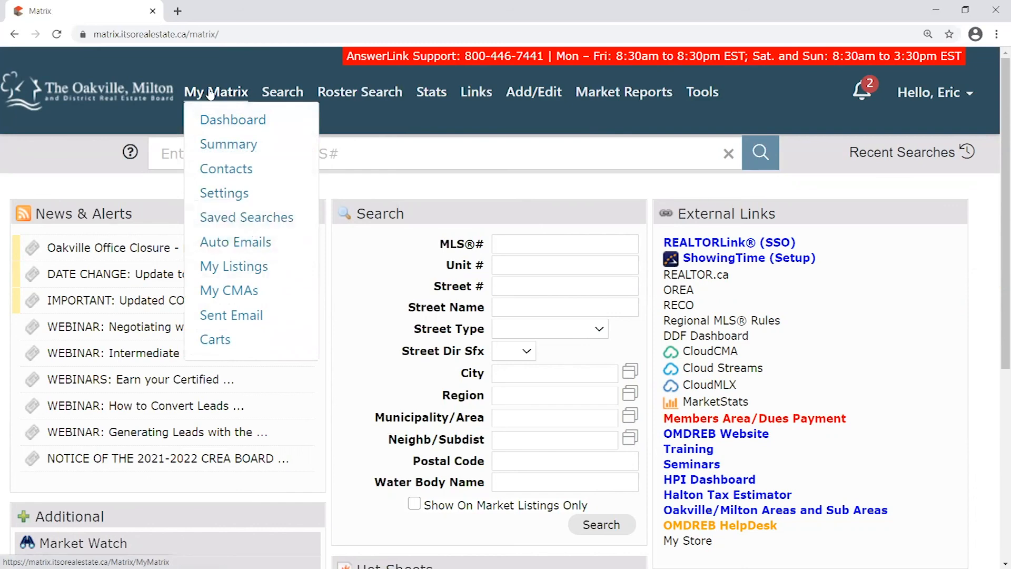
Locate 'Properties for (client)', dated 02/02/2021, in the Saved Searches list
left_click(244, 220)
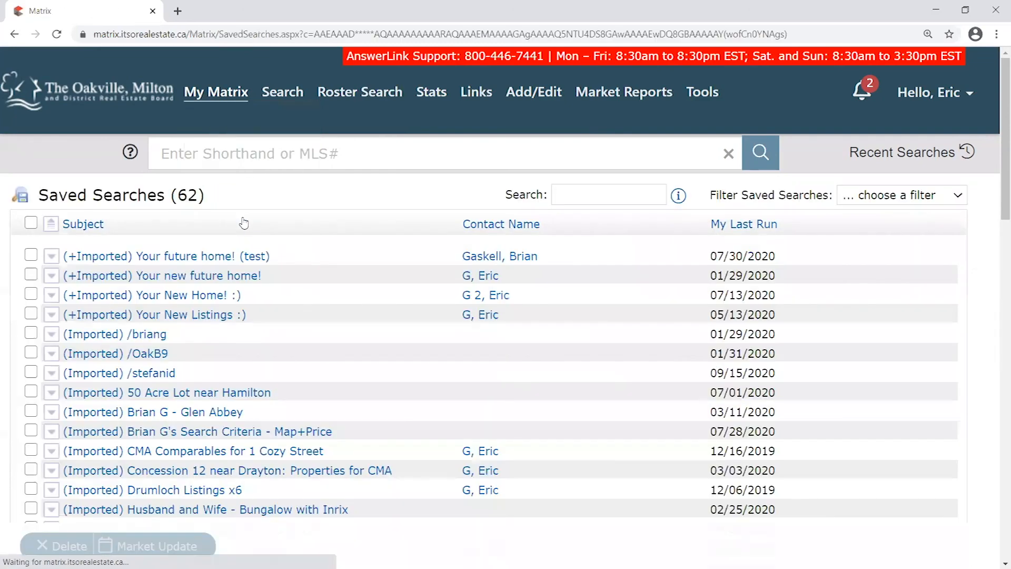
scroll(237, 224, "down", 7)
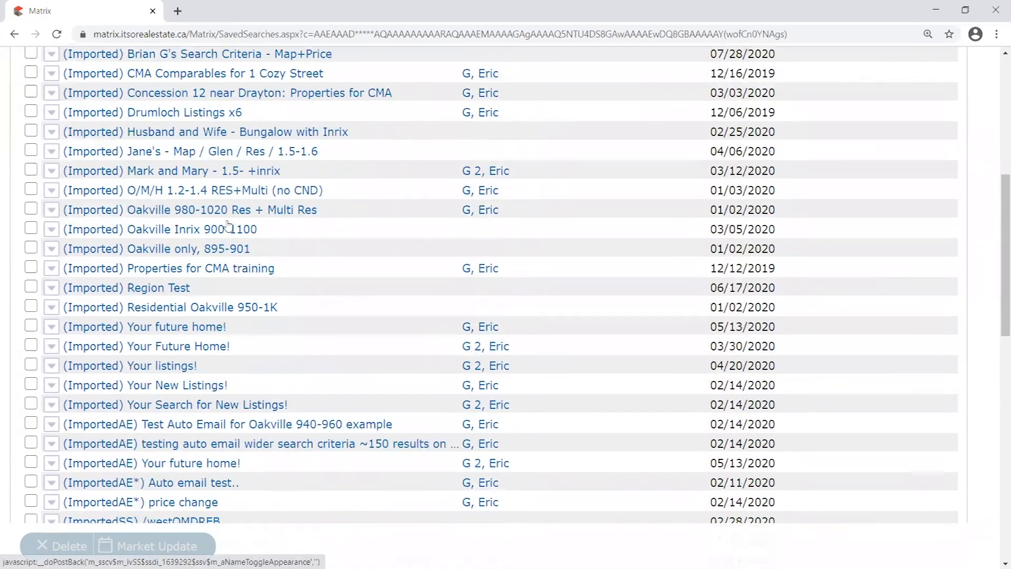
scroll(228, 226, "down", 8)
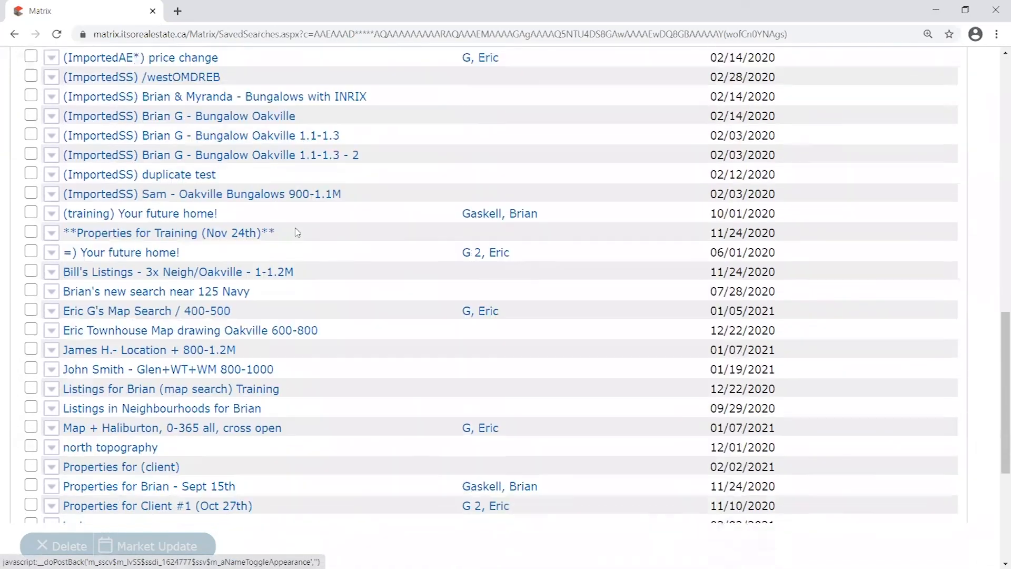
scroll(298, 232, "down", 3)
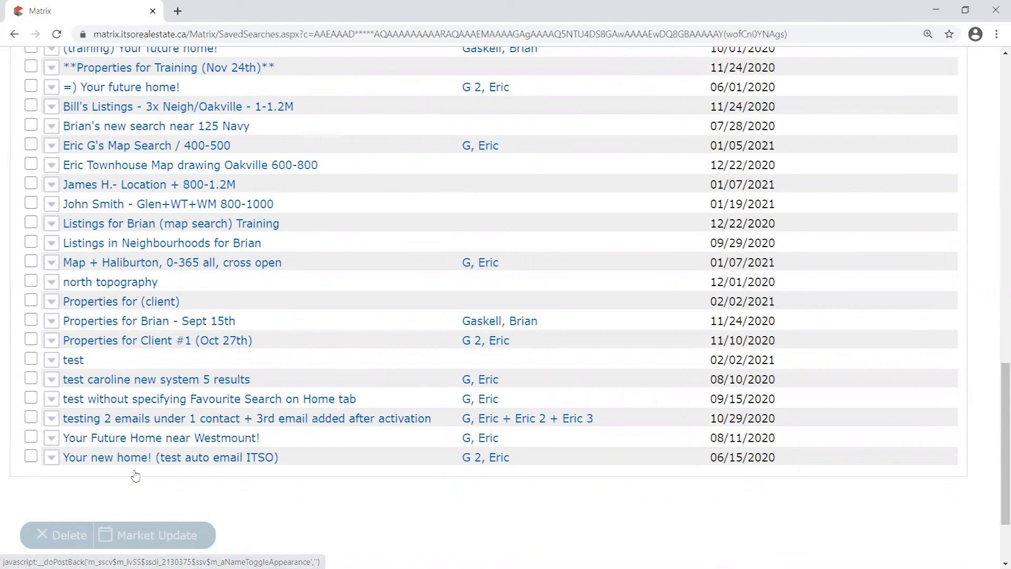
scroll(136, 474, "up", 1)
scroll(130, 459, "down", 2)
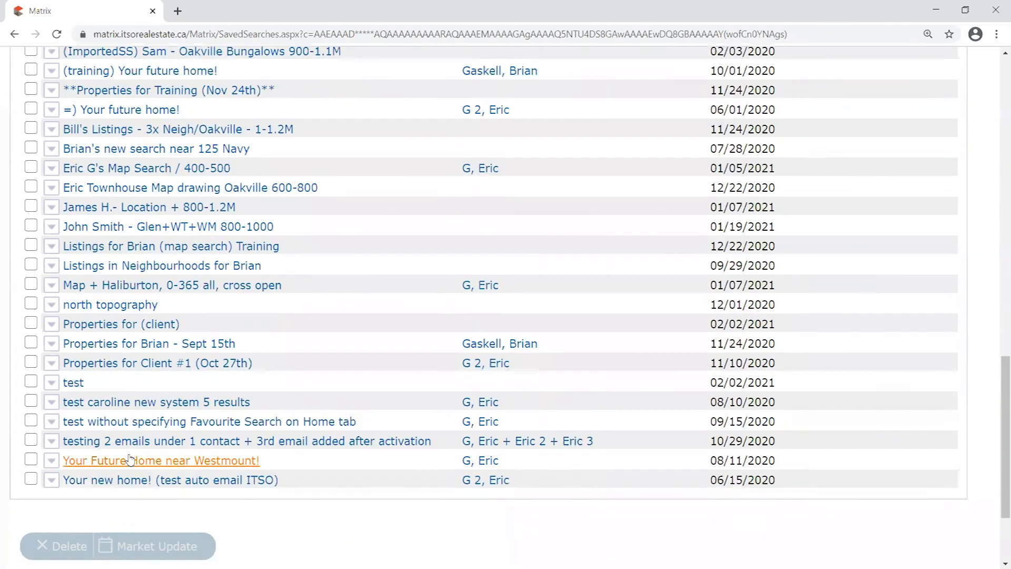
left_click_drag(206, 305, 66, 306)
left_click_drag(792, 301, 712, 301)
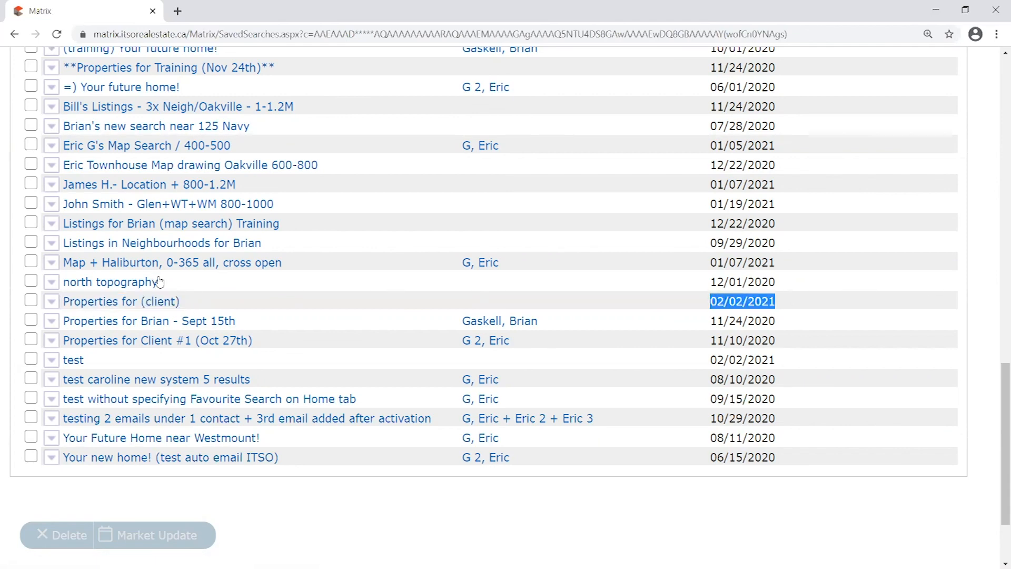
left_click_drag(206, 300, 66, 303)
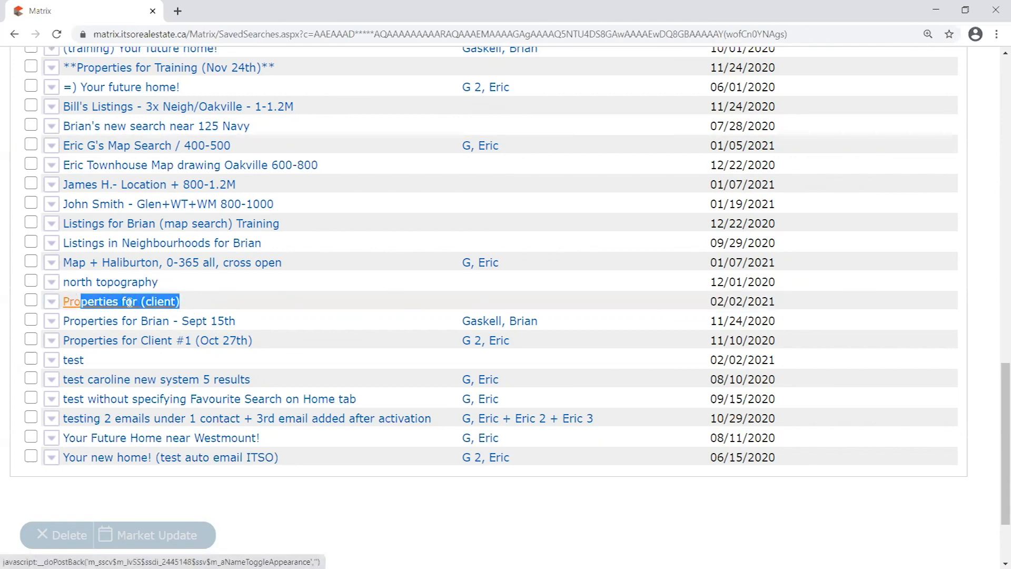
left_click(205, 304)
Expand the saved search, view its 5 results, and return to the home page
left_click(53, 303)
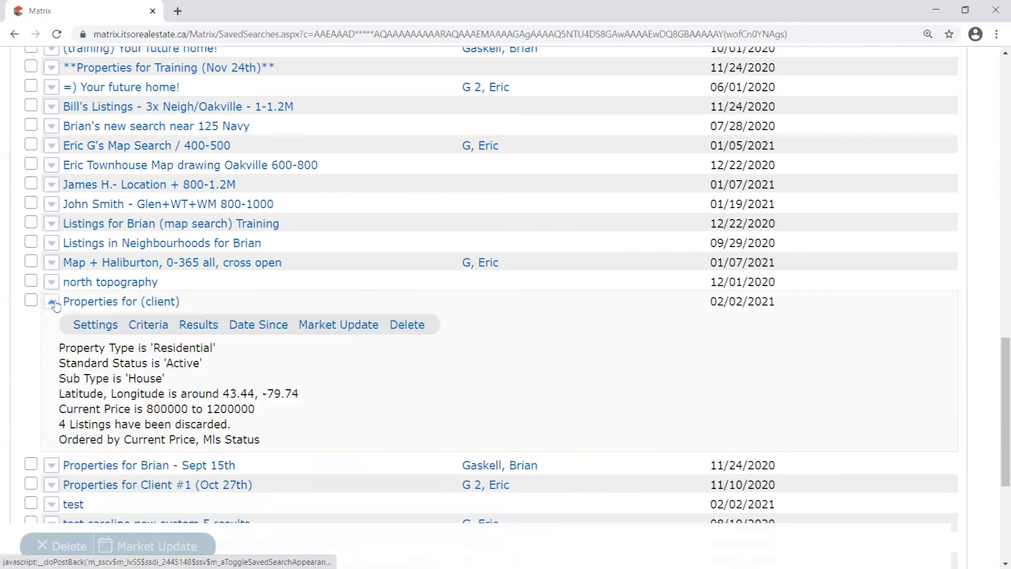
left_click(199, 325)
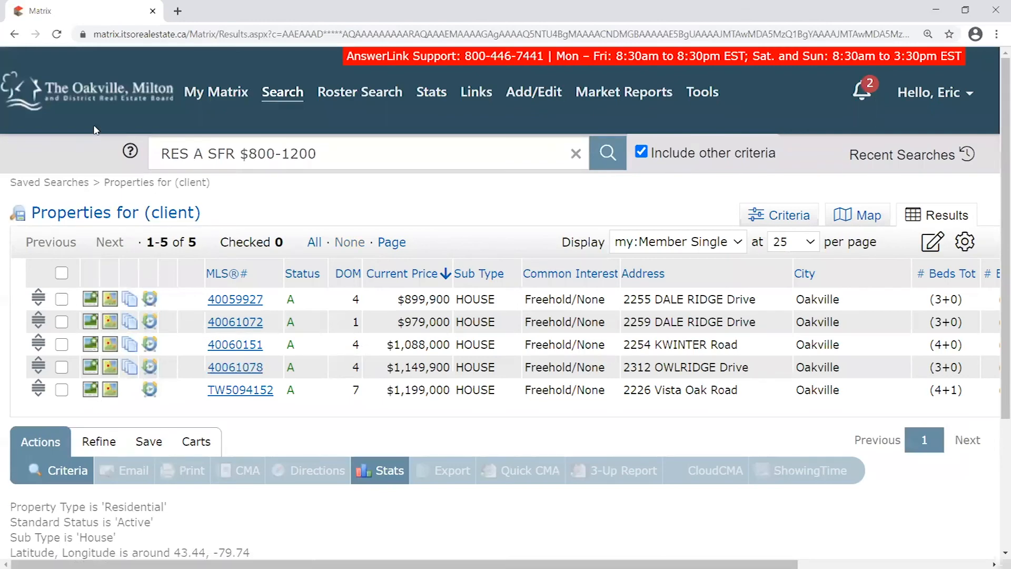
left_click(108, 92)
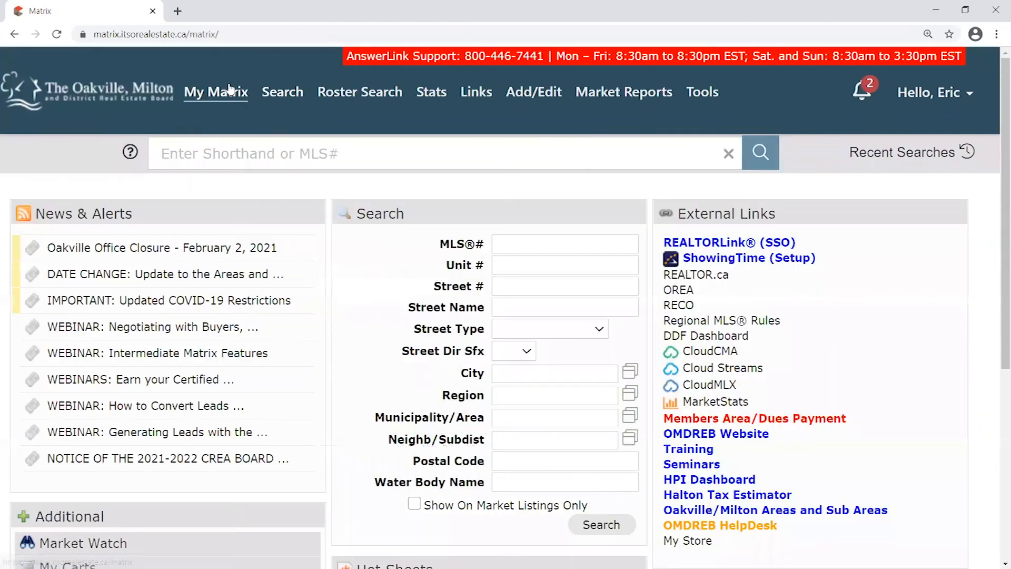
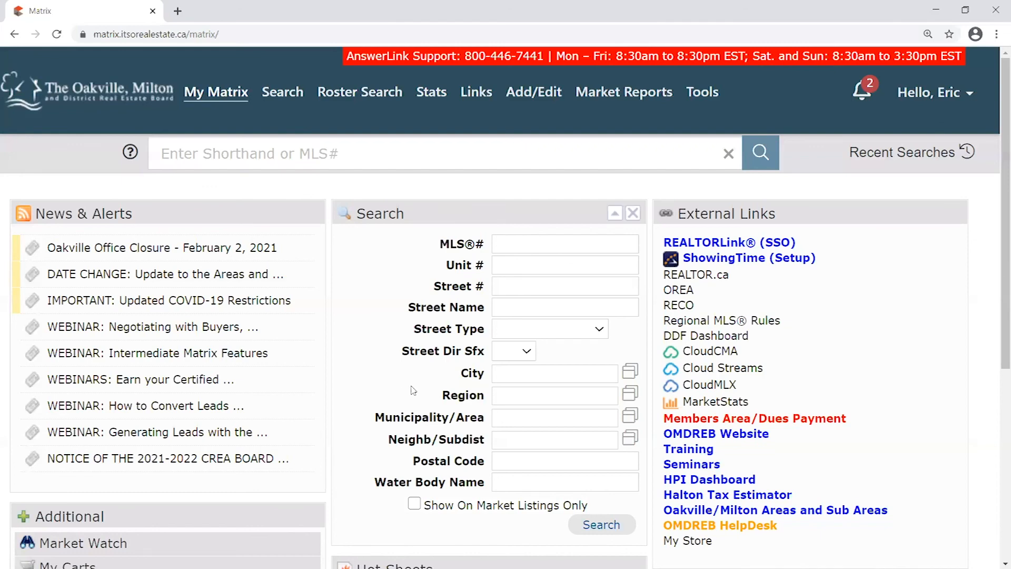
Drag the Hot Sheets panel to the top of the middle column
scroll(417, 390, "down", 1)
left_click_drag(474, 492, 368, 150)
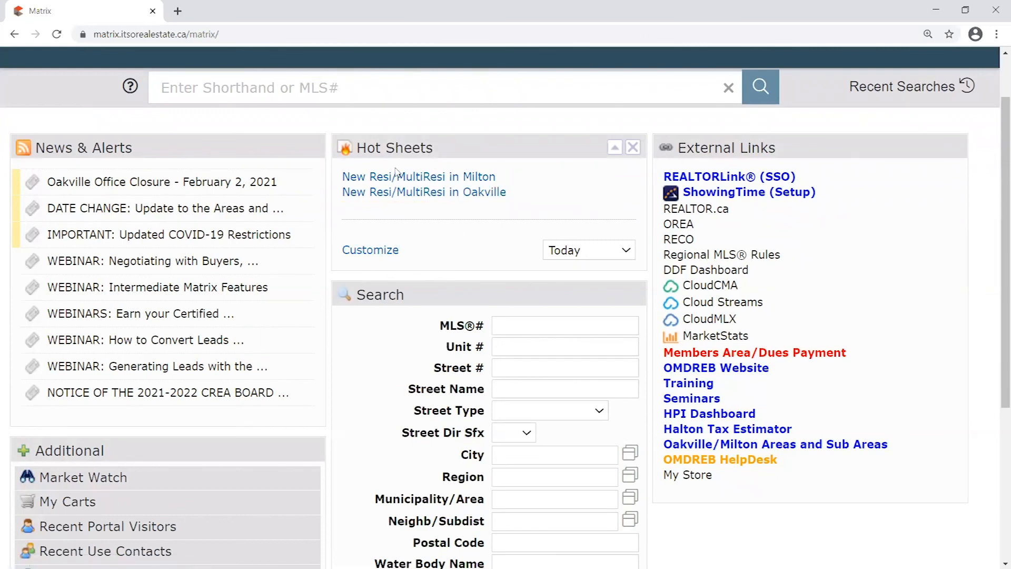
left_click_drag(445, 142, 476, 152)
Remove the Hot Sheets panel, then drag it from the Additional list back to the middle column's top
left_click(634, 147)
scroll(116, 337, "down", 4)
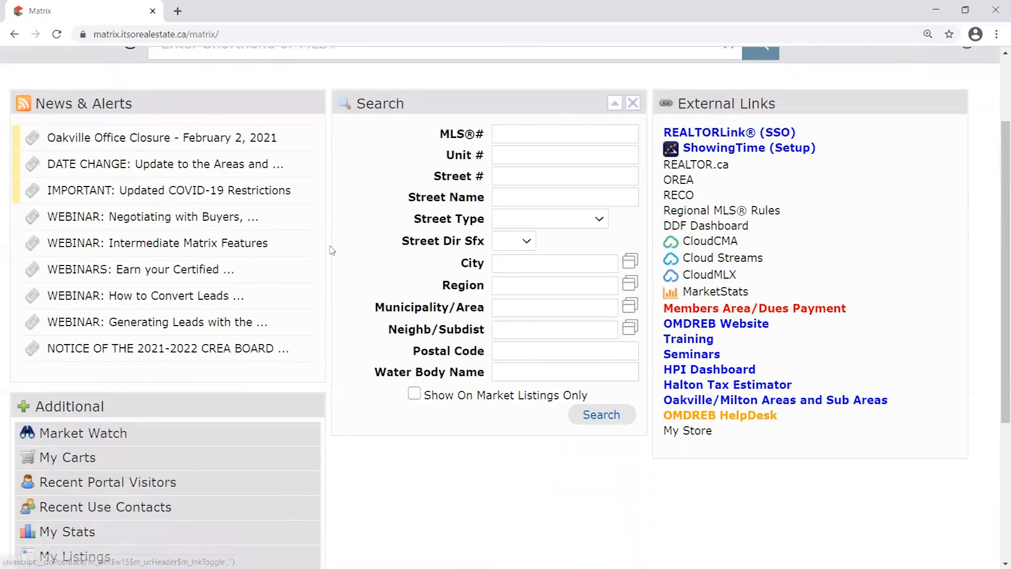
left_click_drag(85, 253, 102, 256)
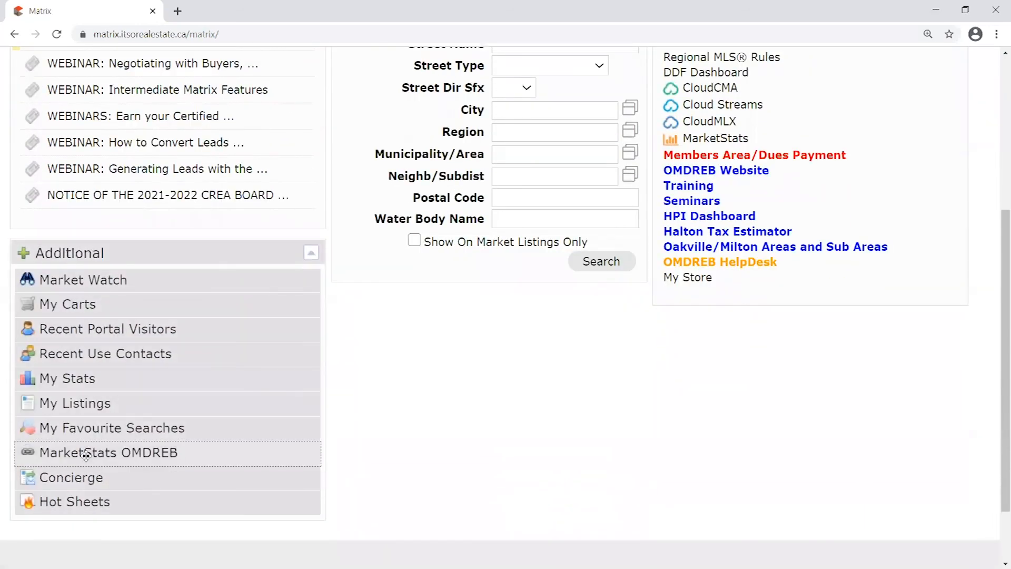
left_click_drag(83, 501, 456, 161)
scroll(481, 314, "up", 3)
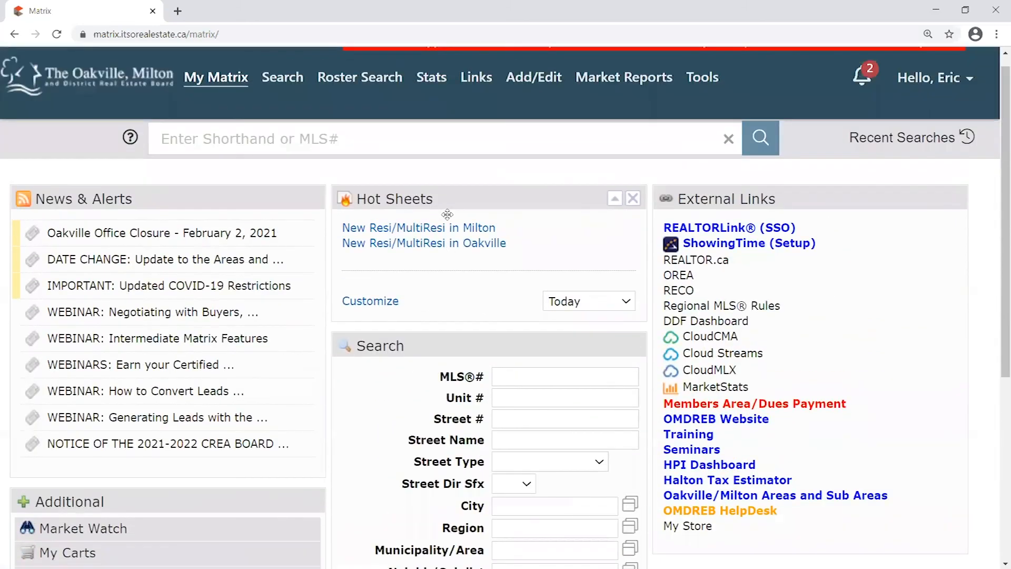
Change the Hot Sheets period dropdown from Today to 3 Day
left_click_drag(365, 208, 383, 208)
left_click(597, 320)
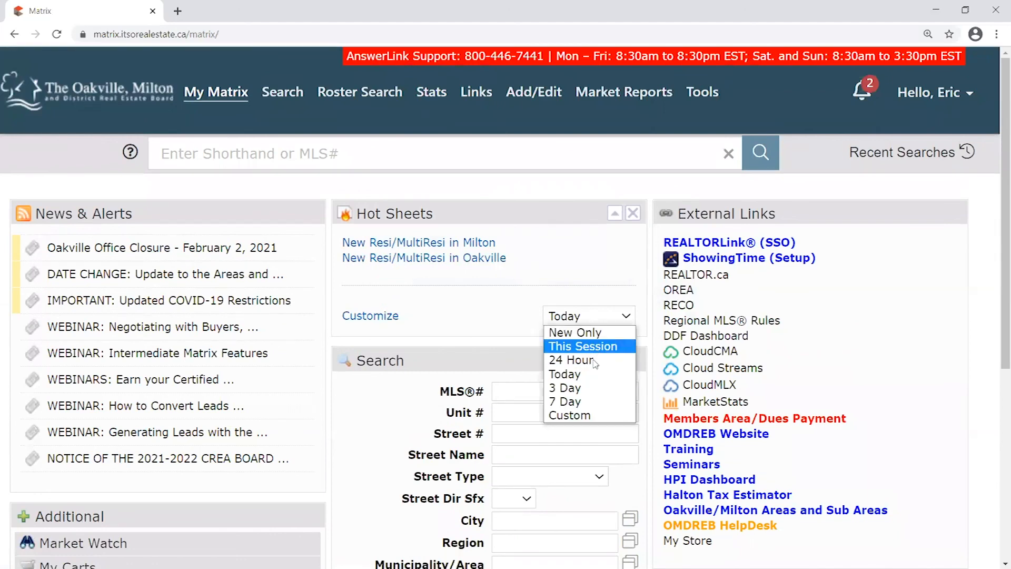
left_click(433, 292)
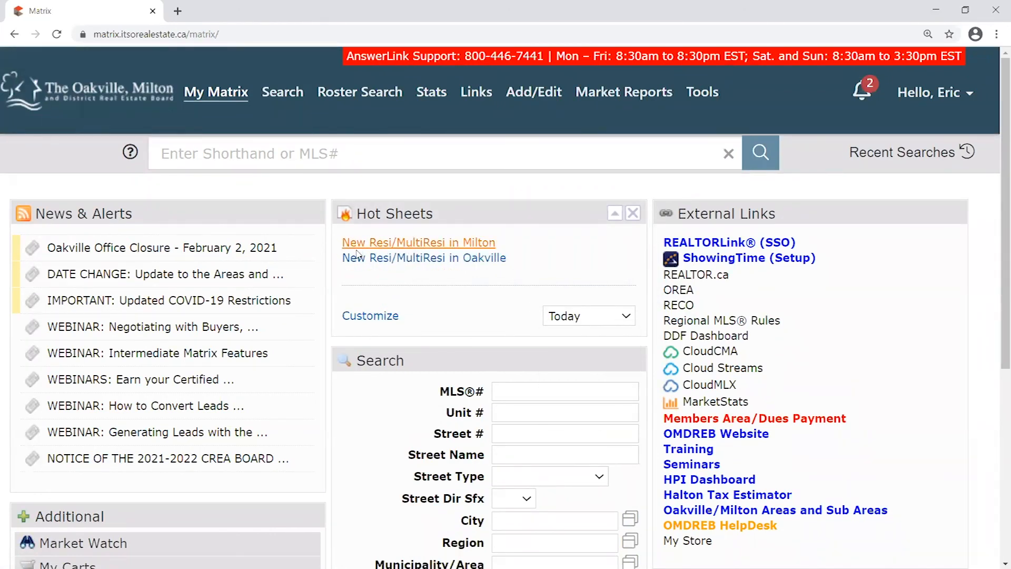
left_click(595, 317)
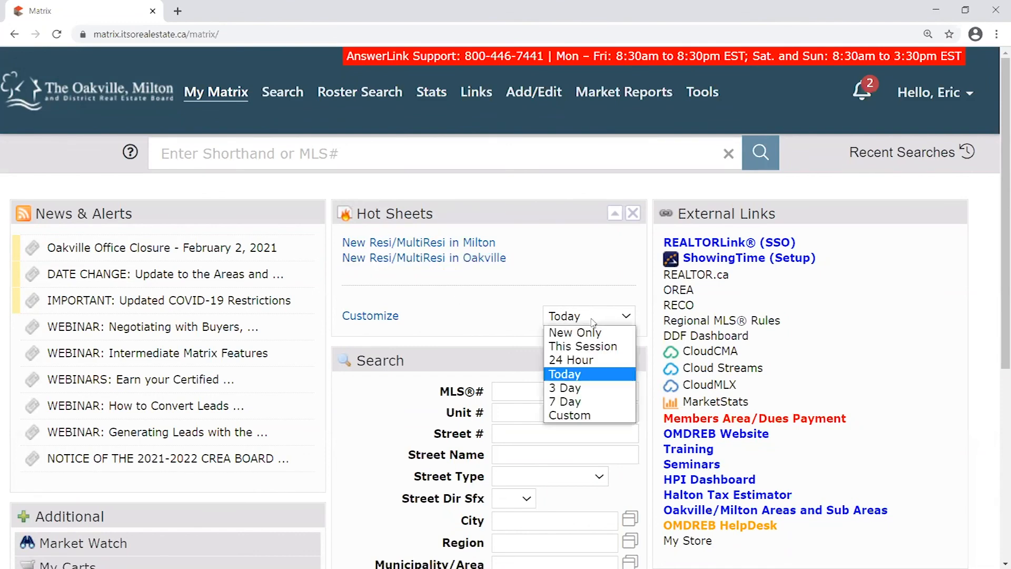
left_click(598, 388)
left_click(600, 316)
right_click(472, 293)
left_click(464, 300)
left_click(600, 317)
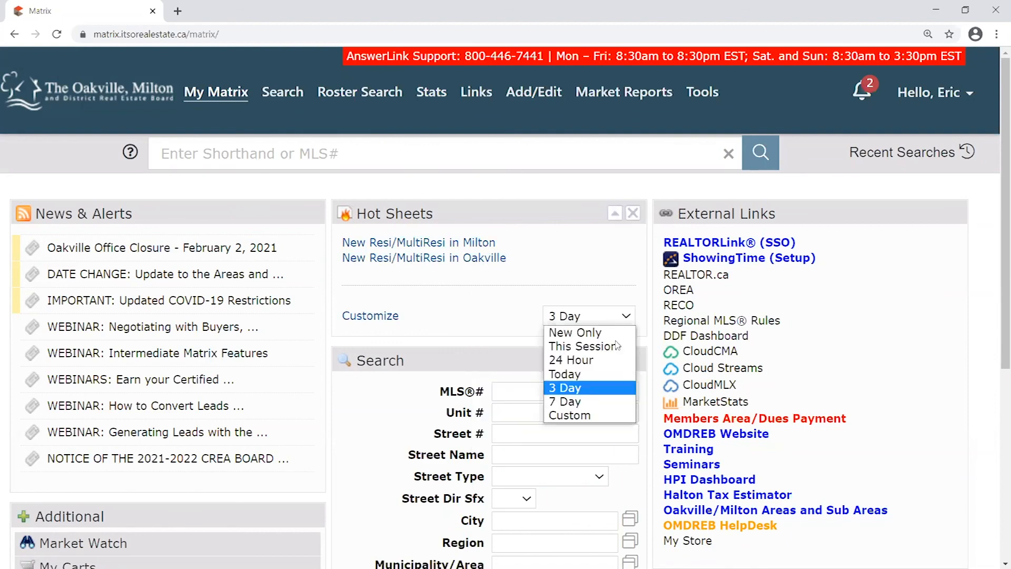
left_click(573, 392)
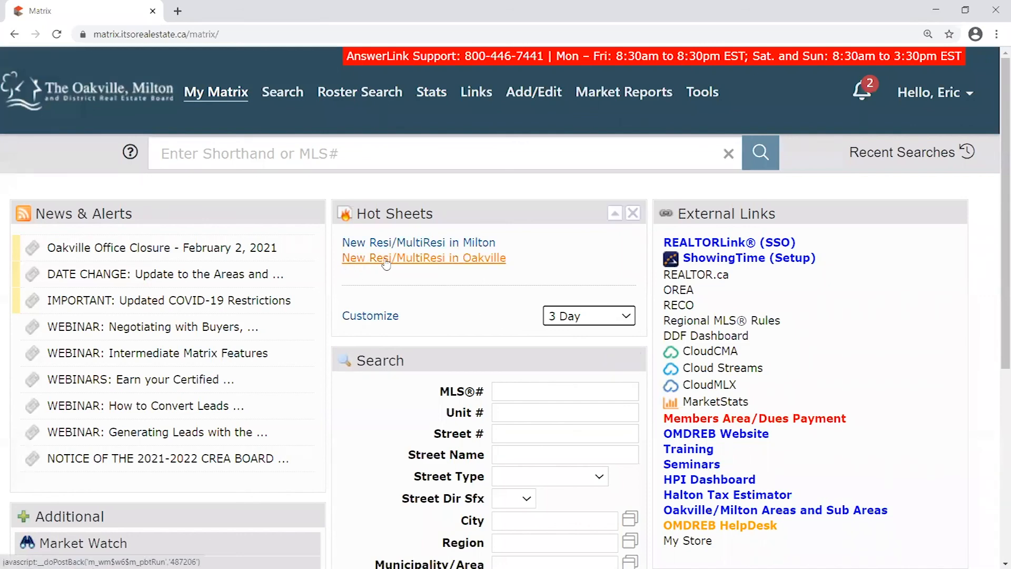
Run the New Resi/MultiResi in Oakville hot sheet and check its count of 1-25 of 53
left_click(469, 263)
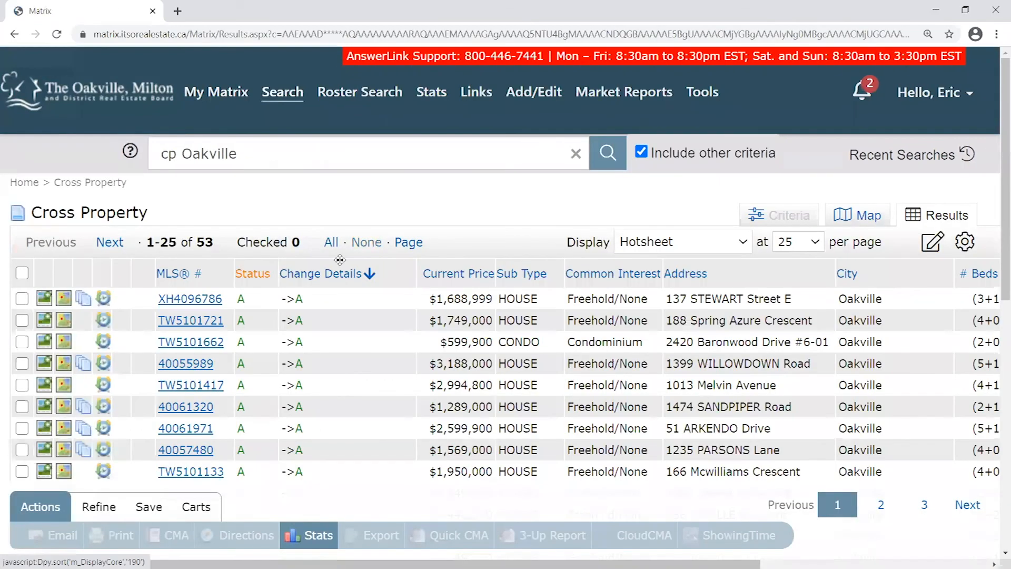
scroll(342, 285, "down", 8)
scroll(341, 294, "up", 8)
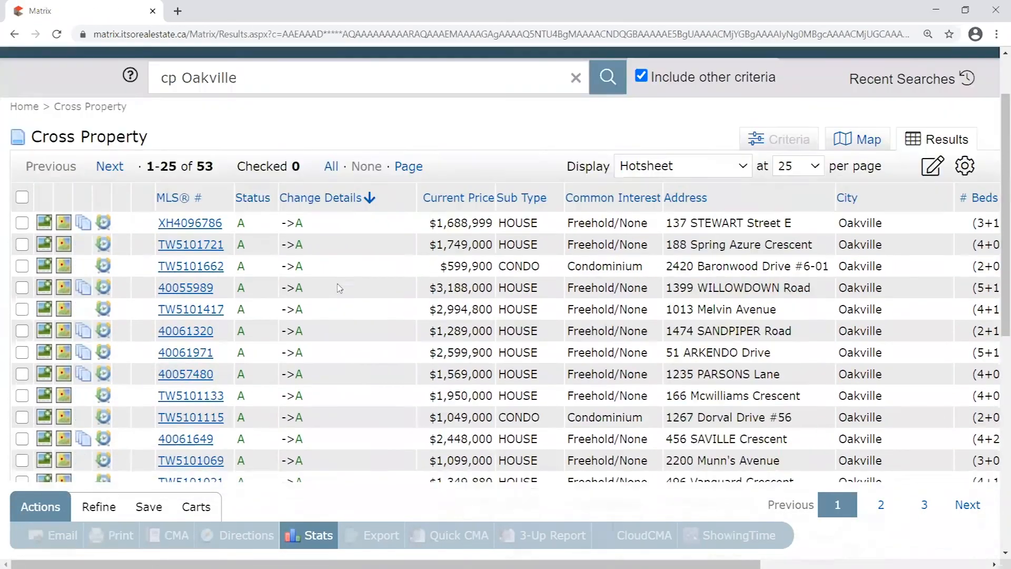
triple_click(147, 238)
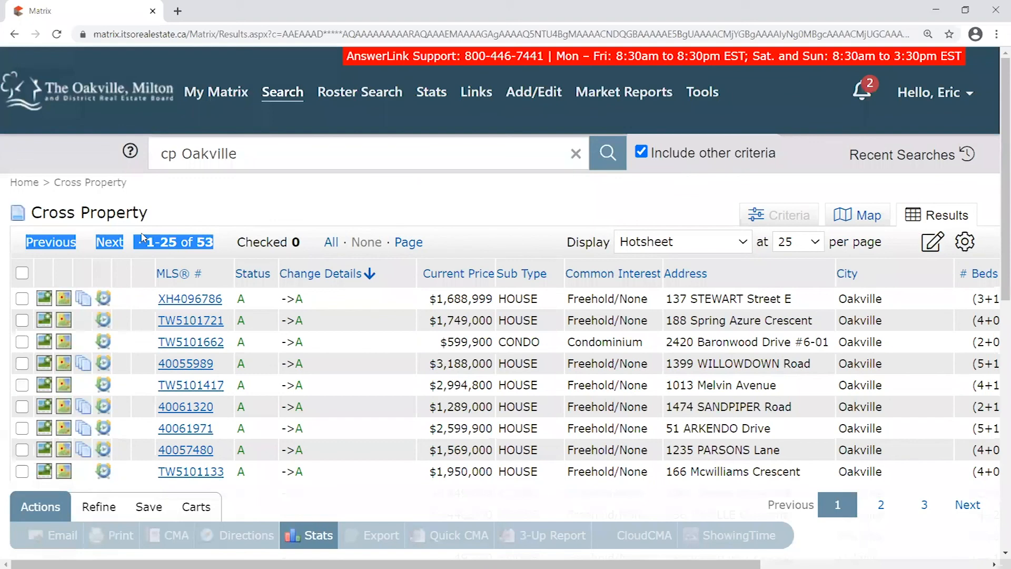
left_click_drag(214, 241, 150, 238)
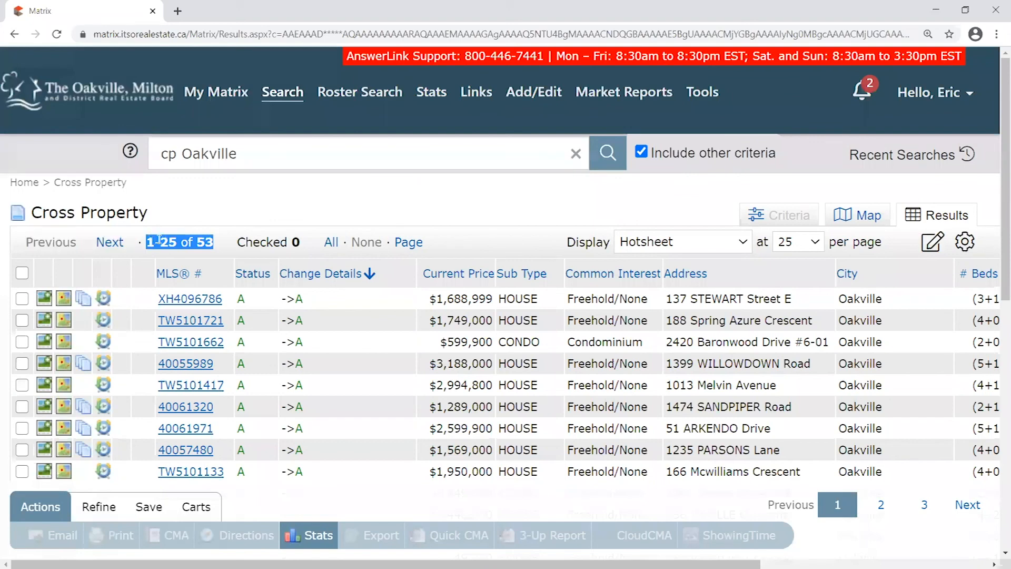
left_click(221, 246)
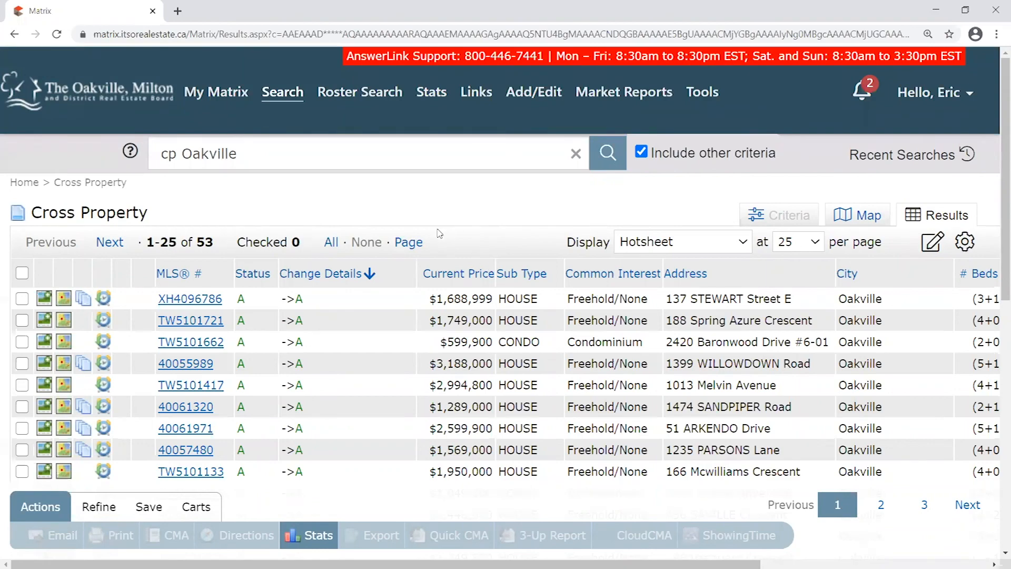
Return to the My Matrix home page, add the Market Watch panel, then close it again
left_click(80, 102)
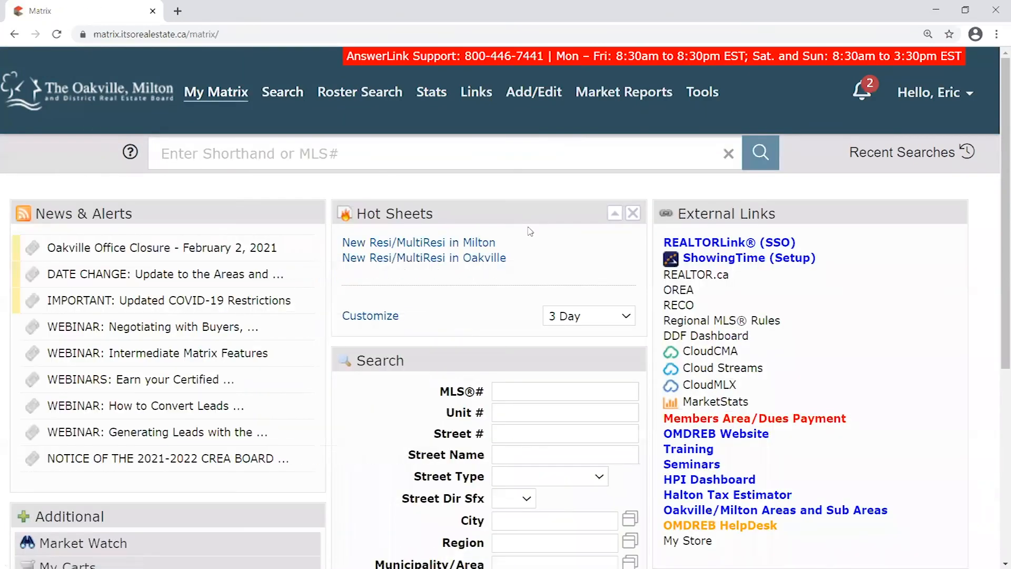
scroll(513, 217, "down", 5)
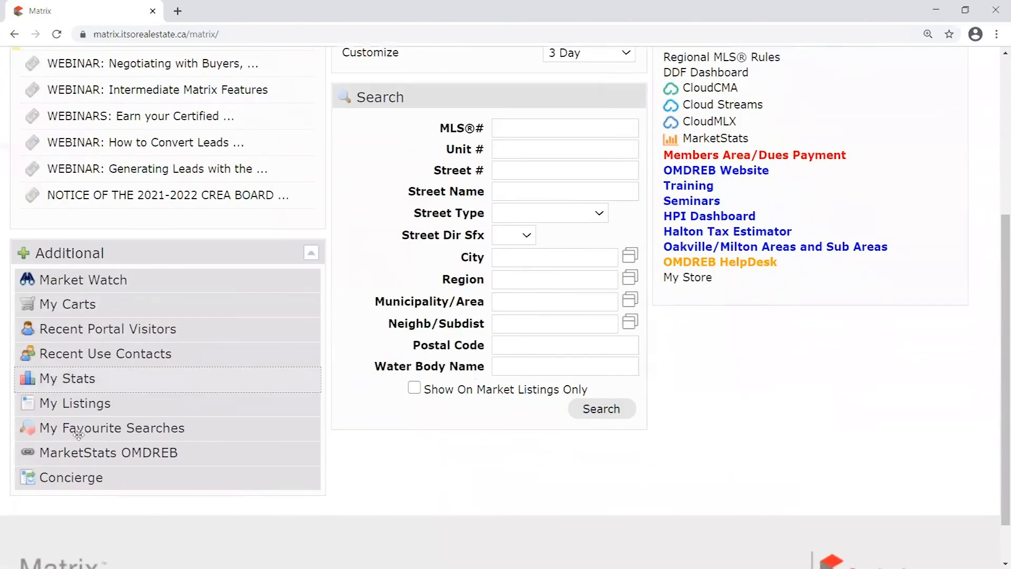
left_click_drag(75, 282, 776, 324)
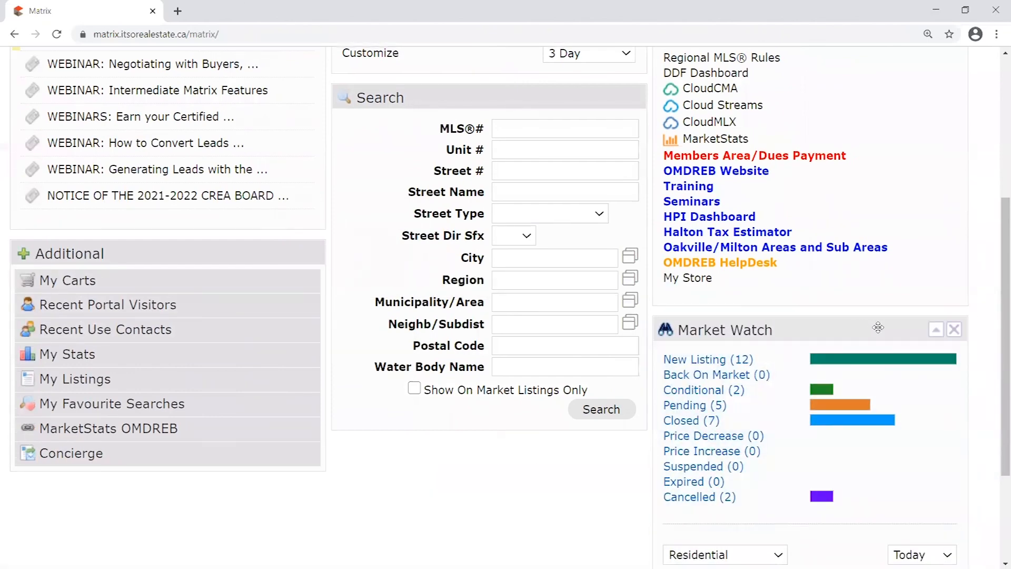
left_click(954, 330)
scroll(685, 369, "up", 4)
scroll(678, 377, "up", 2)
mouse_move(446, 209)
left_mouse_down()
mouse_move(482, 203)
mouse_move(457, 209)
left_mouse_up()
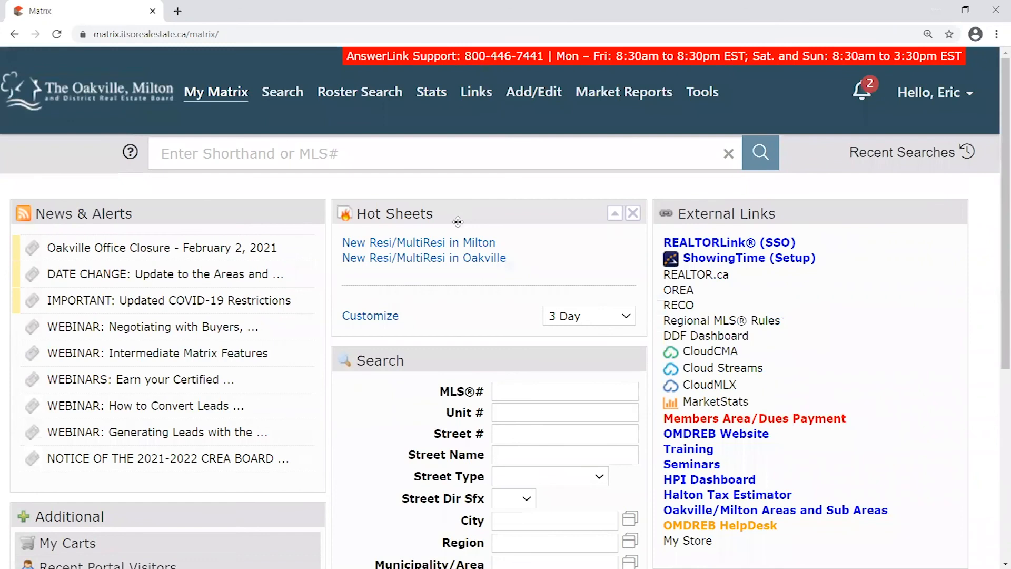
Open Manage Hot Sheets via Customize and select the Milton hot sheet
left_click(375, 323)
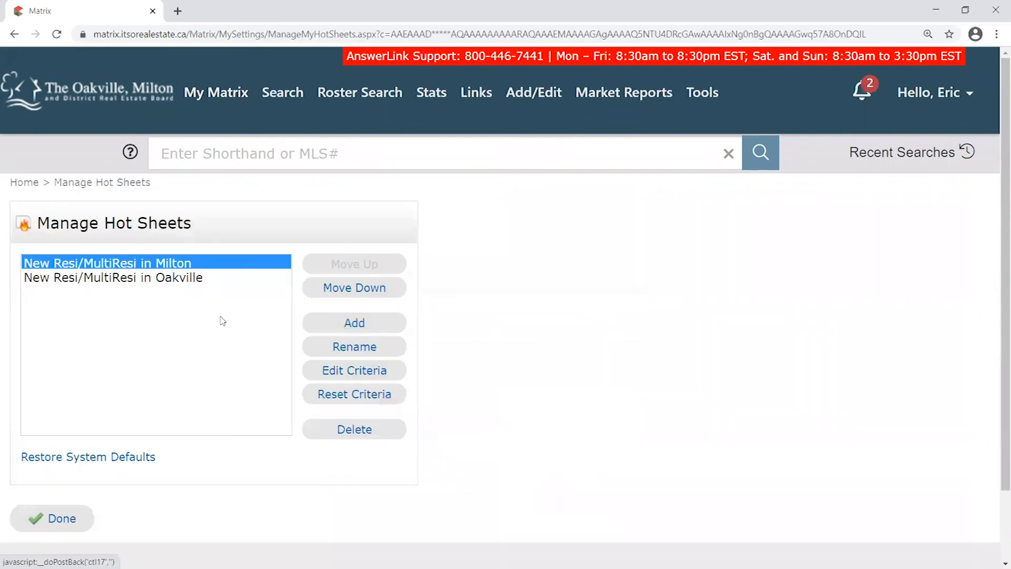
left_click(106, 265)
left_click(123, 277)
left_click(147, 267)
left_click(152, 276)
left_click(114, 261)
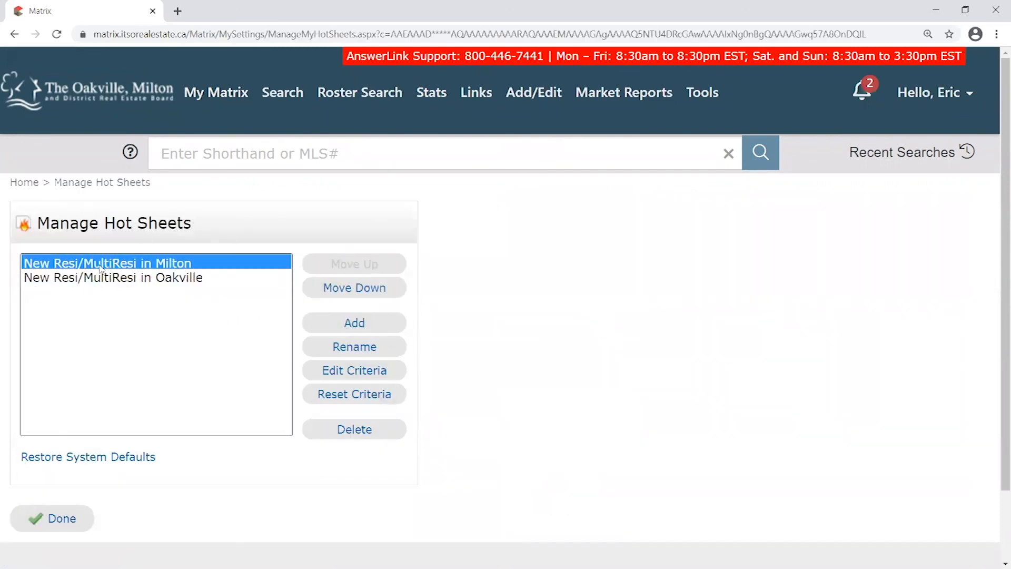
left_click(147, 281)
left_click(148, 266)
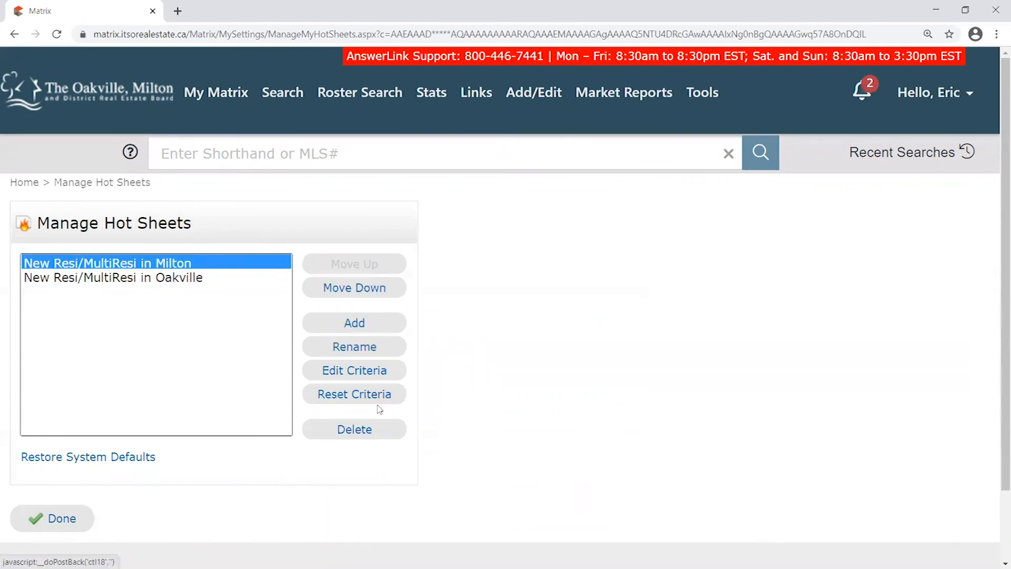
Delete the Milton and Oakville hot sheets, confirming each deletion
left_click(354, 429)
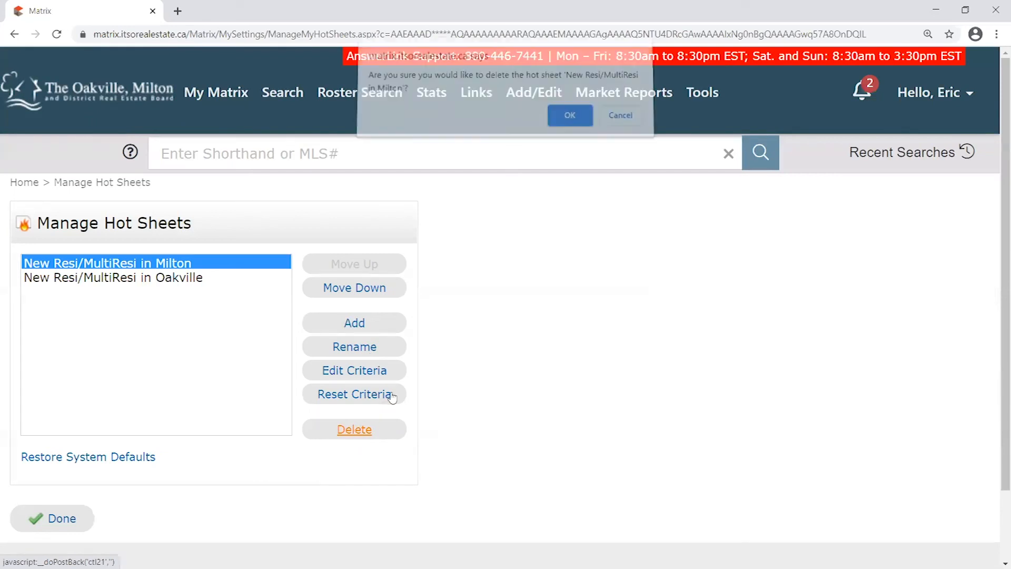
key("Return")
left_click(354, 429)
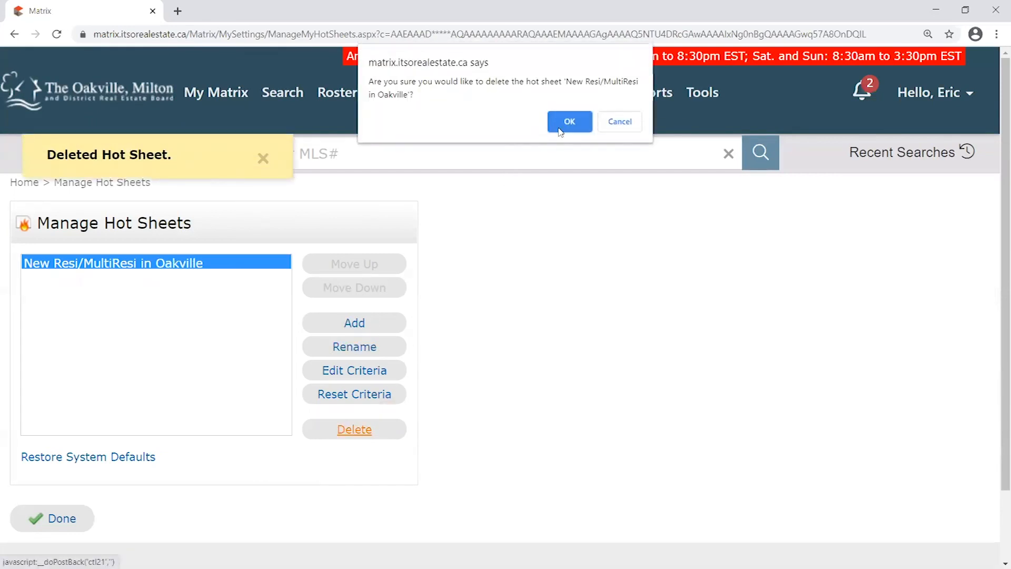
key("Return")
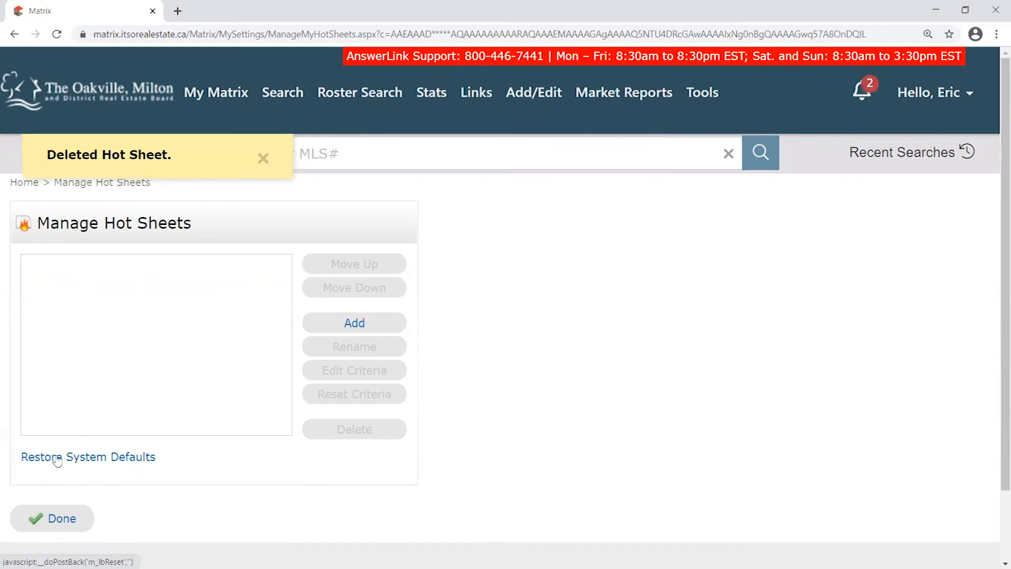
Restore the system default hot sheets and confirm with OK
left_click(126, 462)
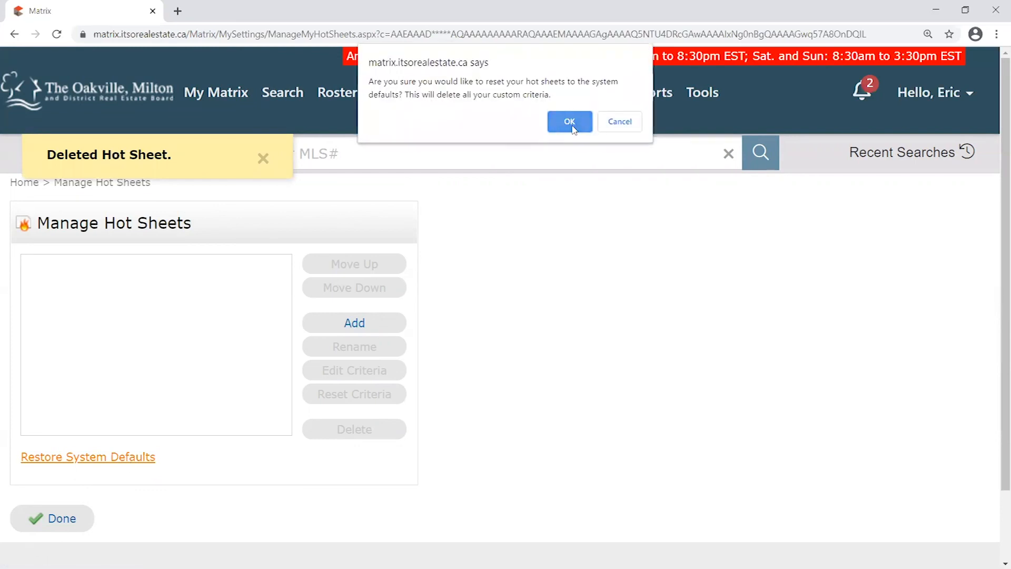
left_click(574, 122)
left_click_drag(74, 278, 106, 293)
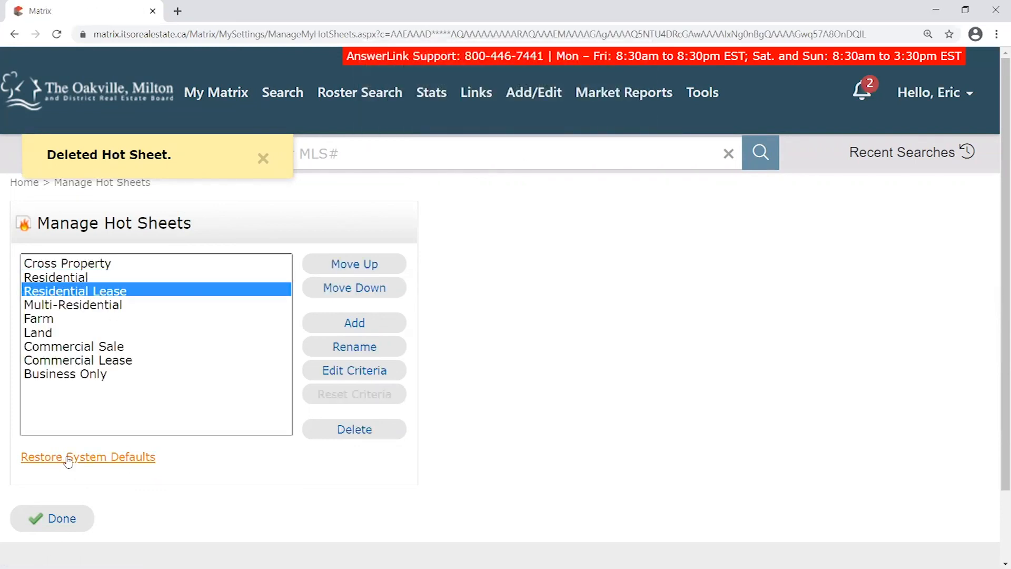
Click through the nine restored hot sheets, from Cross Property to Business Only
left_click(95, 263)
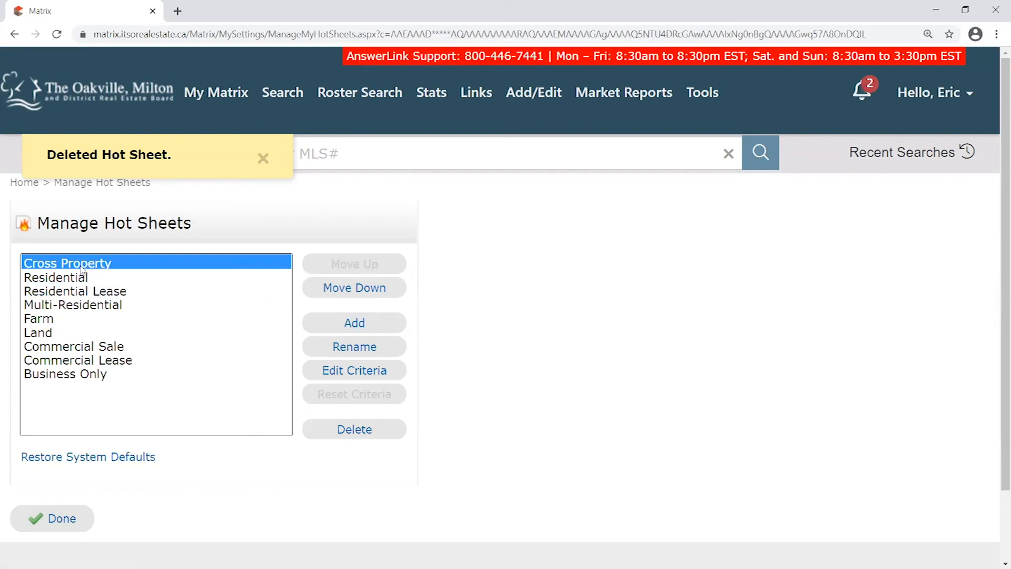
left_click(98, 375)
left_click(96, 276)
left_click(105, 264)
left_click(108, 360)
left_click(92, 263)
left_click(90, 277)
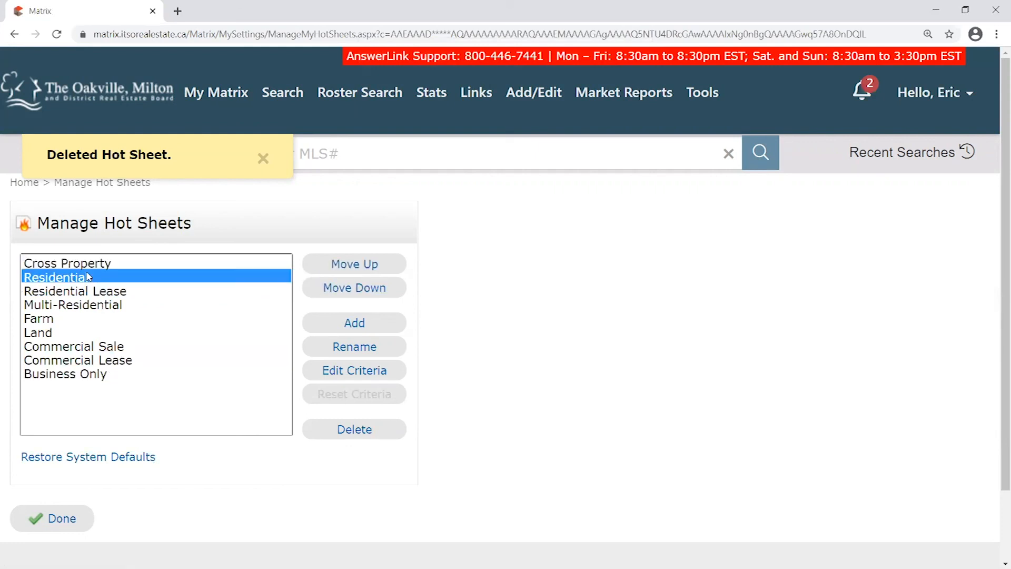
left_click(94, 293)
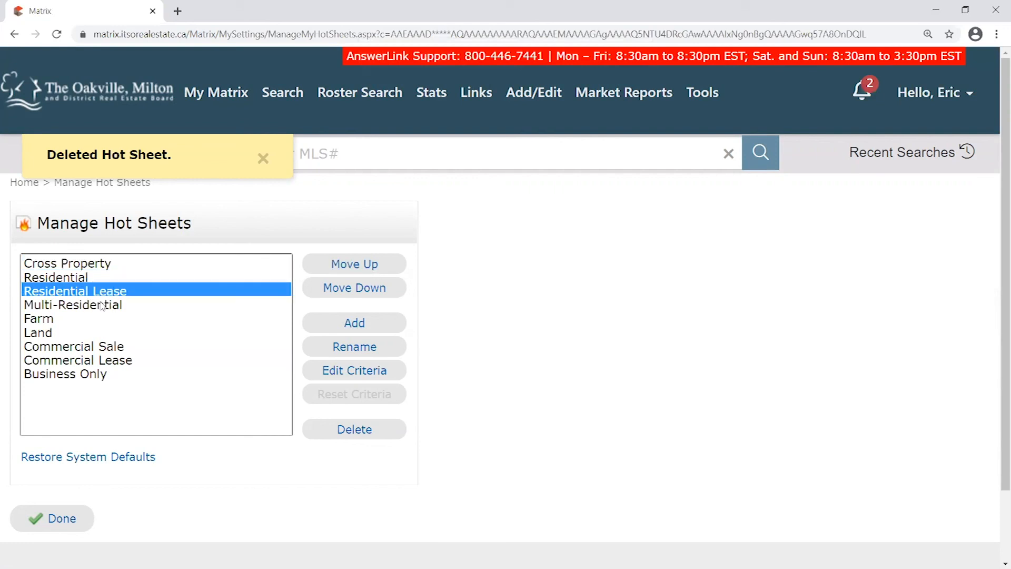
left_click(102, 306)
left_click(95, 318)
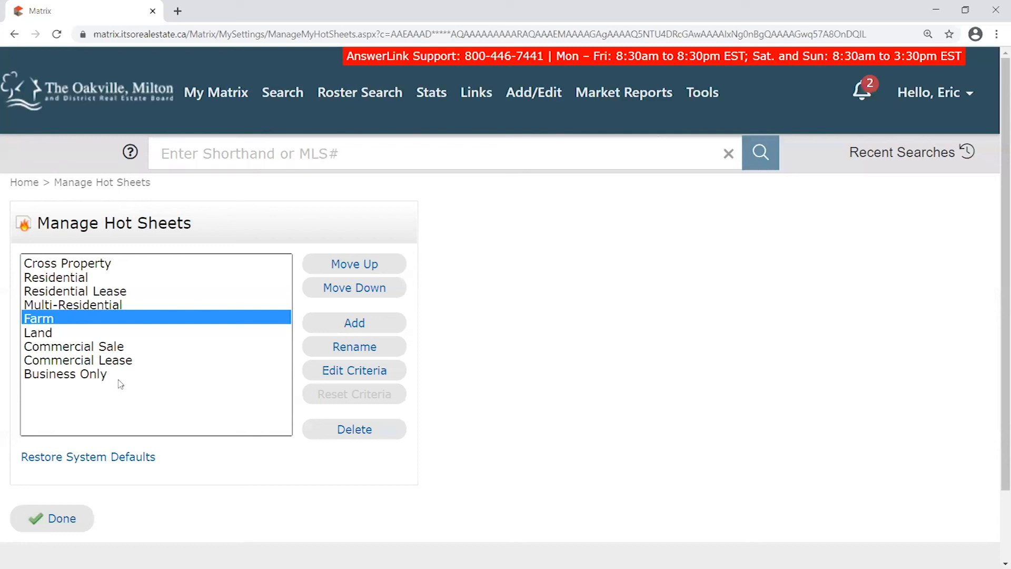
left_click(81, 374)
left_click(98, 266)
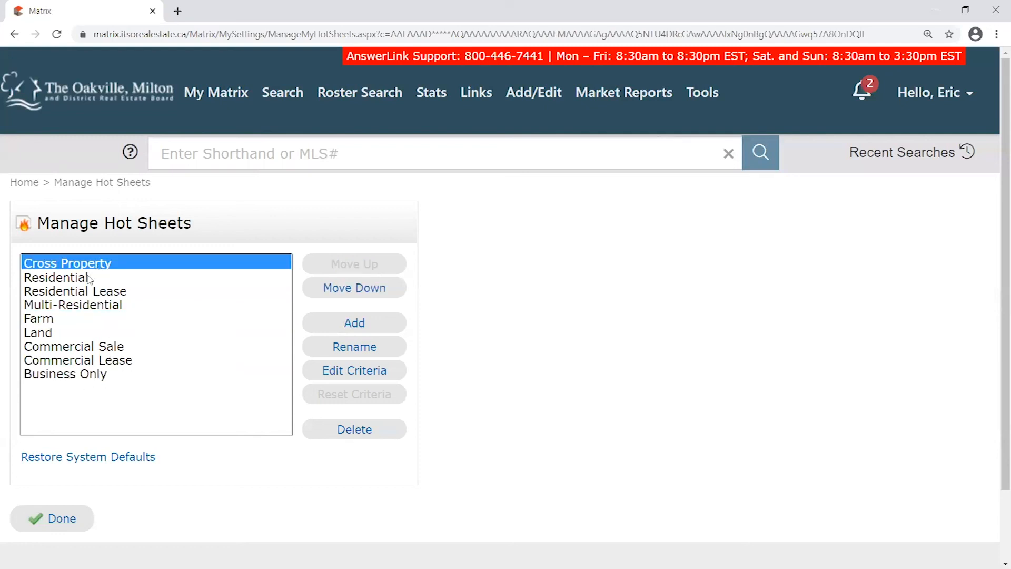
left_click(90, 278)
left_click(108, 373)
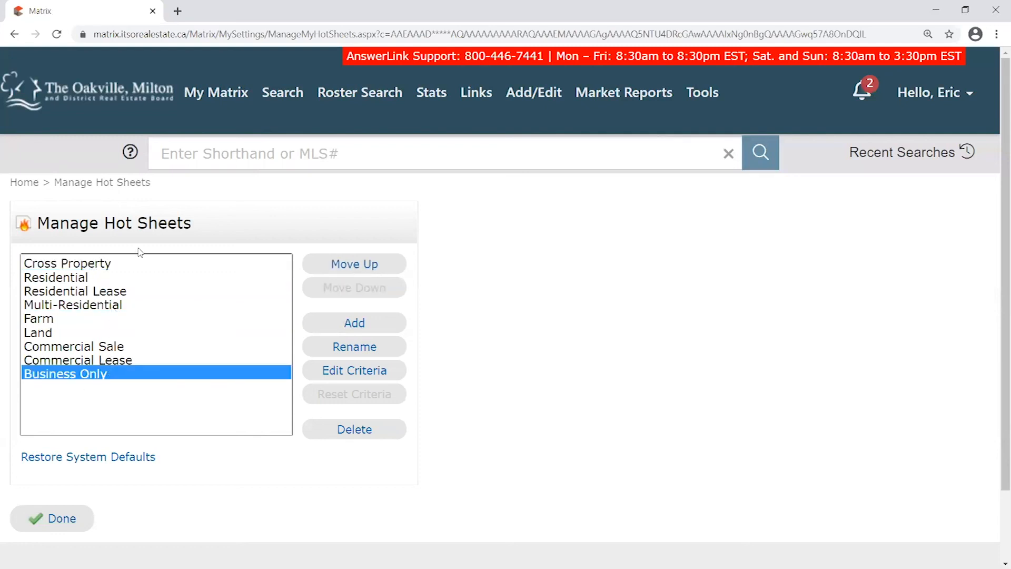
Delete the Business Only, Commercial Lease, Commercial Sale and Land hot sheets, confirming each
left_click(350, 429)
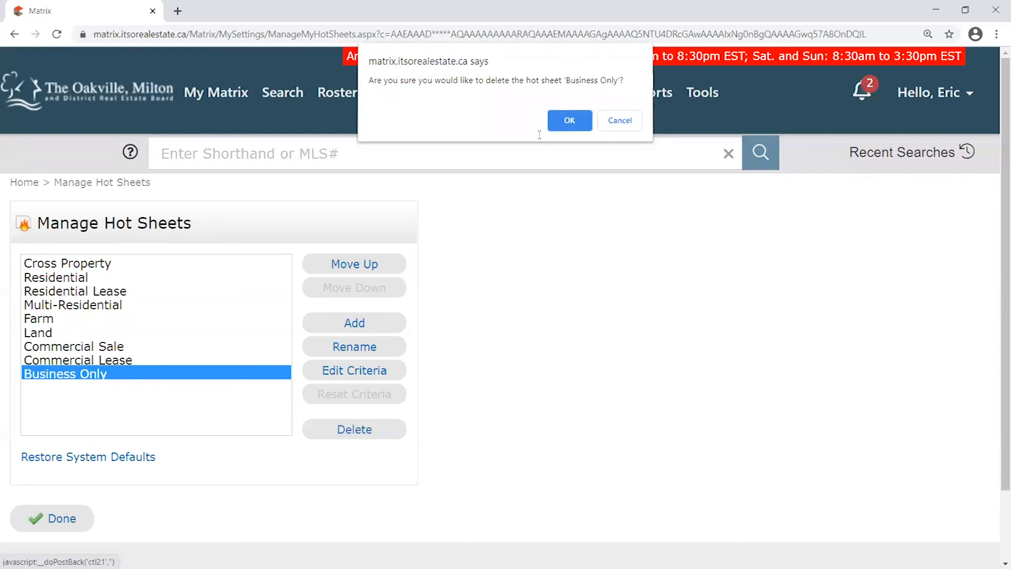
left_click(571, 126)
left_click(393, 435)
left_click(570, 119)
left_click(369, 430)
left_click(569, 119)
left_click(369, 430)
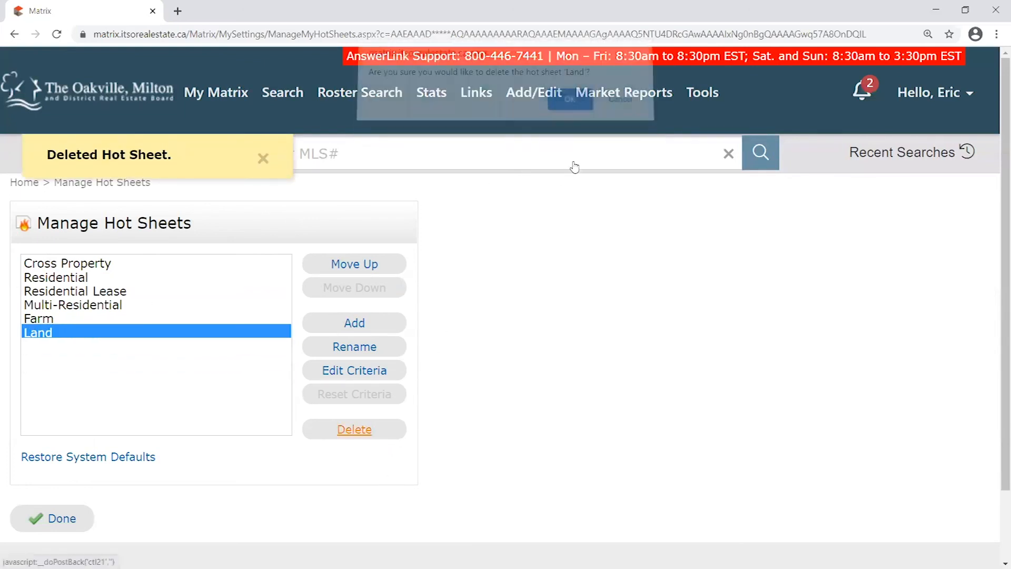
left_click(563, 112)
Delete the Farm, Multi-Residential, Residential Lease, Residential and Cross Property hot sheets, confirming each
mouse_move(295, 102)
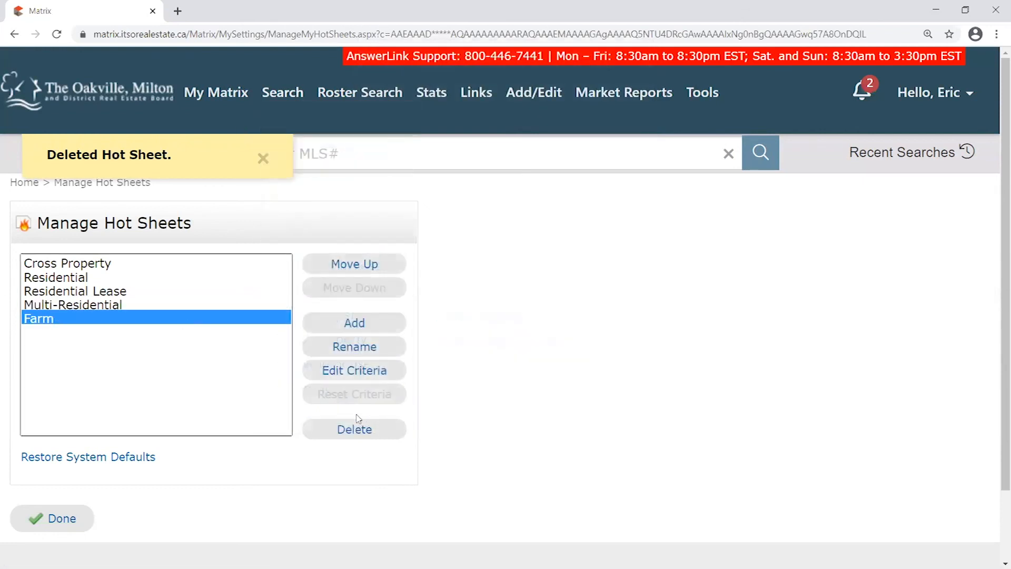
left_click(354, 429)
left_click(566, 111)
left_click(354, 429)
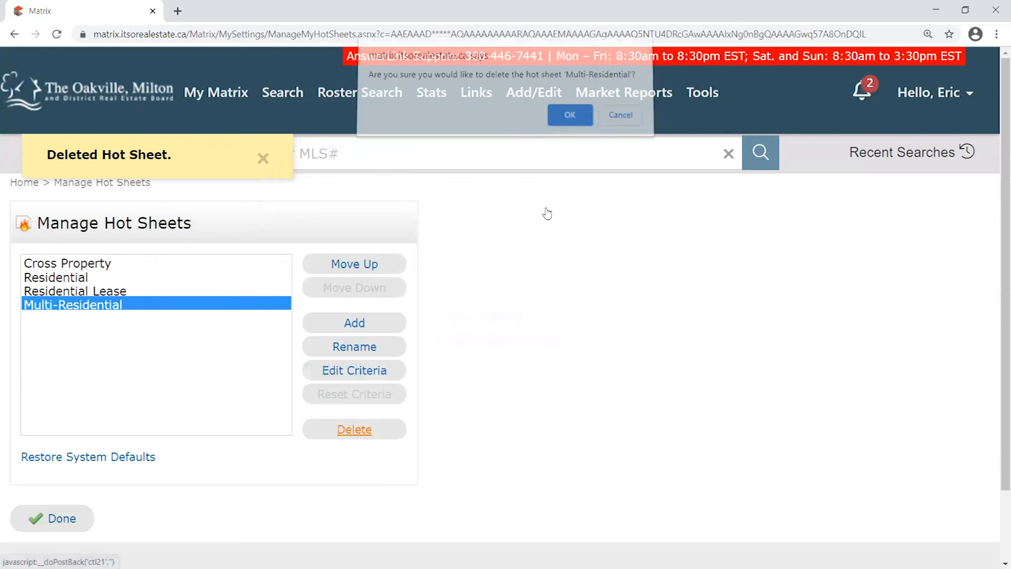
left_click(564, 122)
left_click(377, 431)
left_click(568, 122)
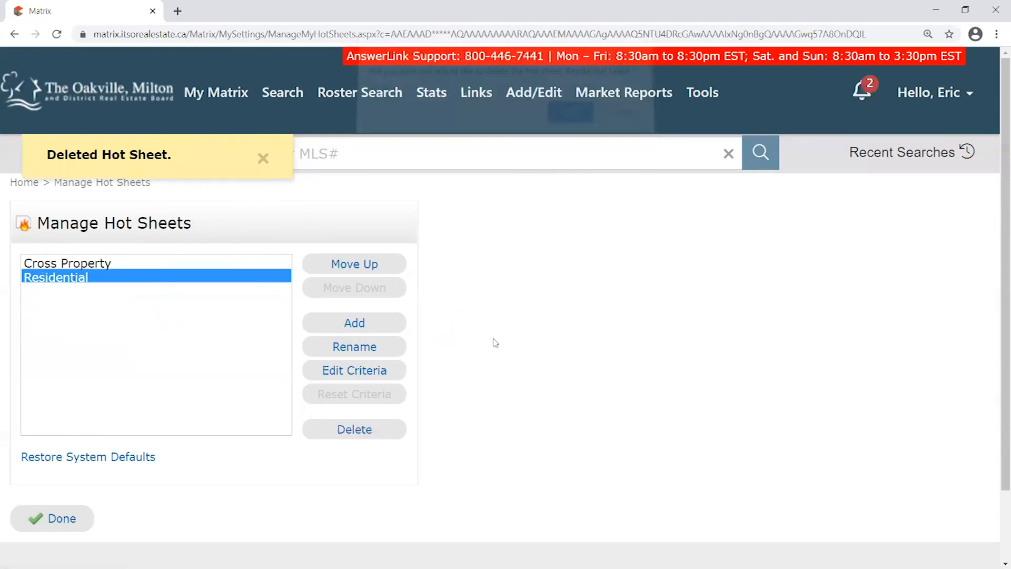
left_click(375, 420)
left_click(568, 116)
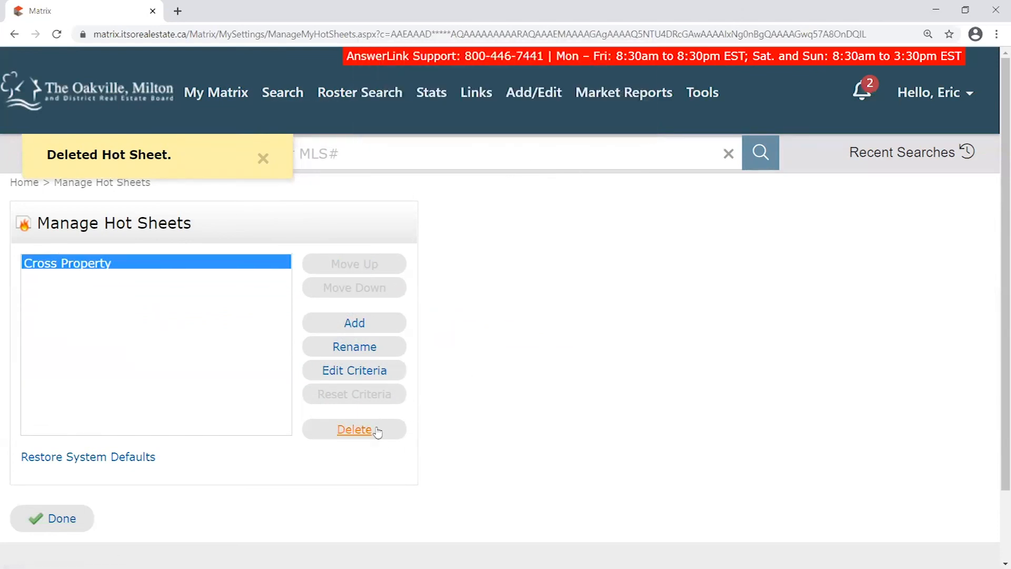
left_click(355, 436)
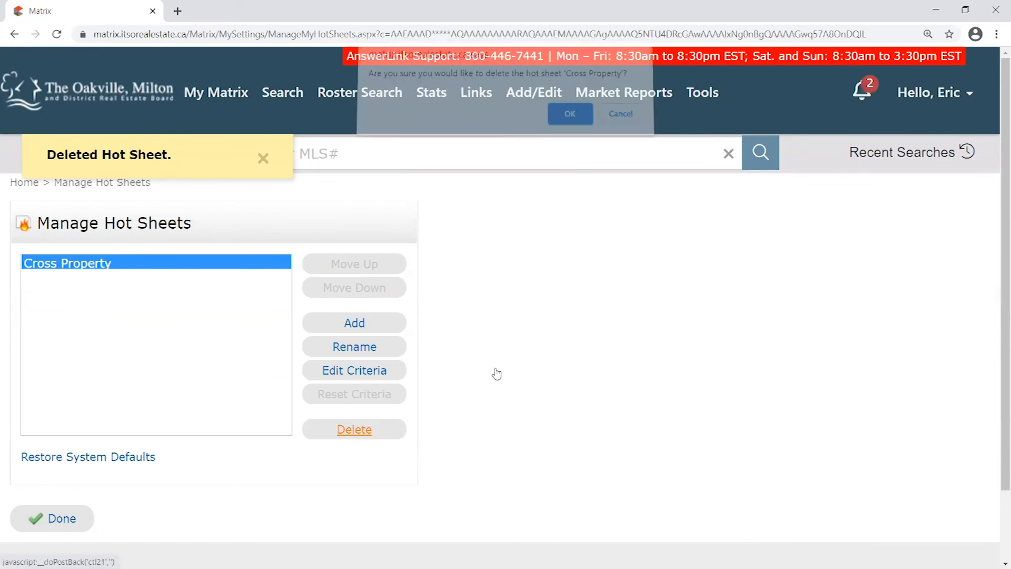
left_click(573, 122)
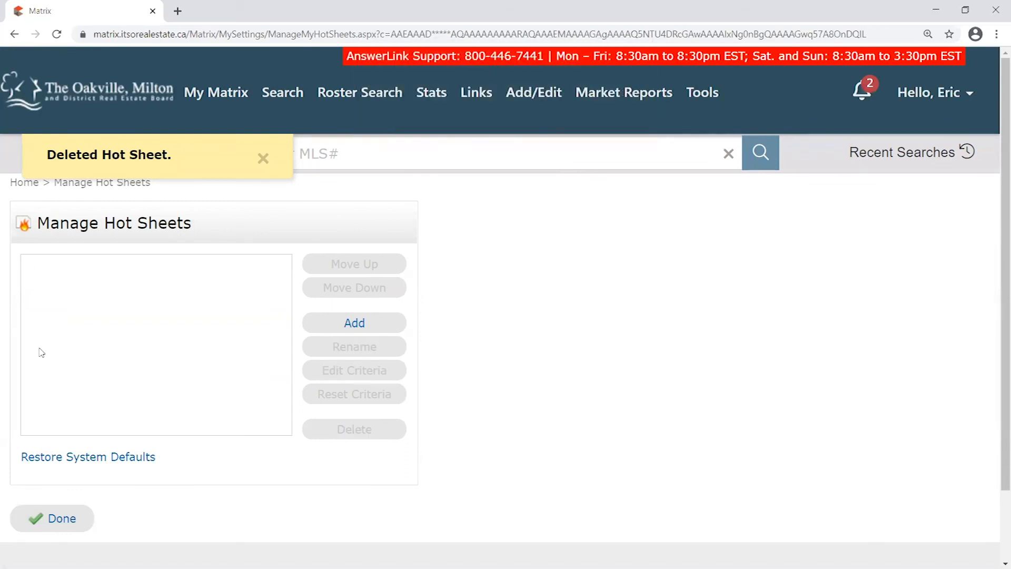
Add a new hot sheet, leaving its type on Cross Property
left_click(358, 322)
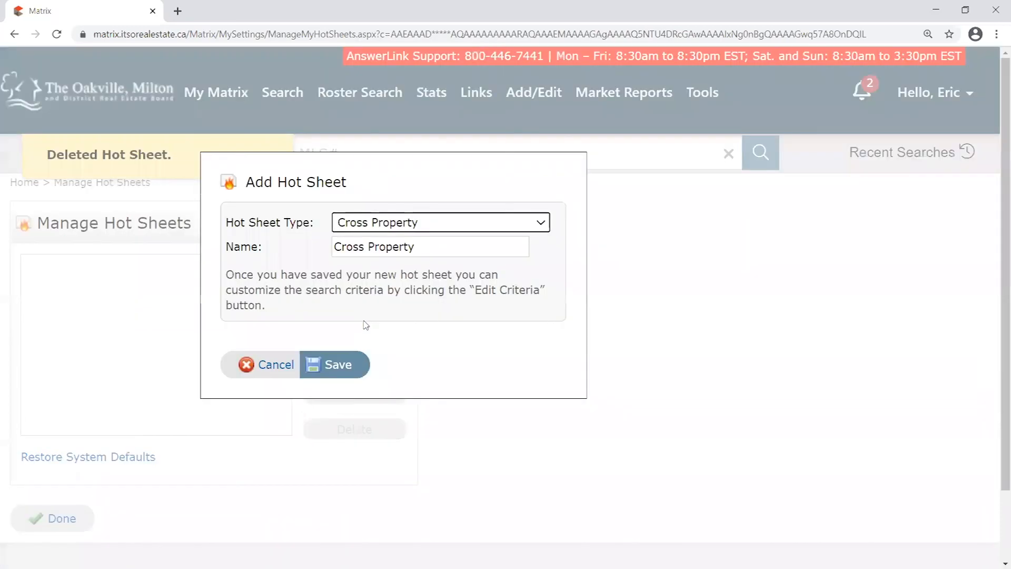
left_click_drag(233, 223, 316, 220)
left_click(324, 219)
left_click(377, 223)
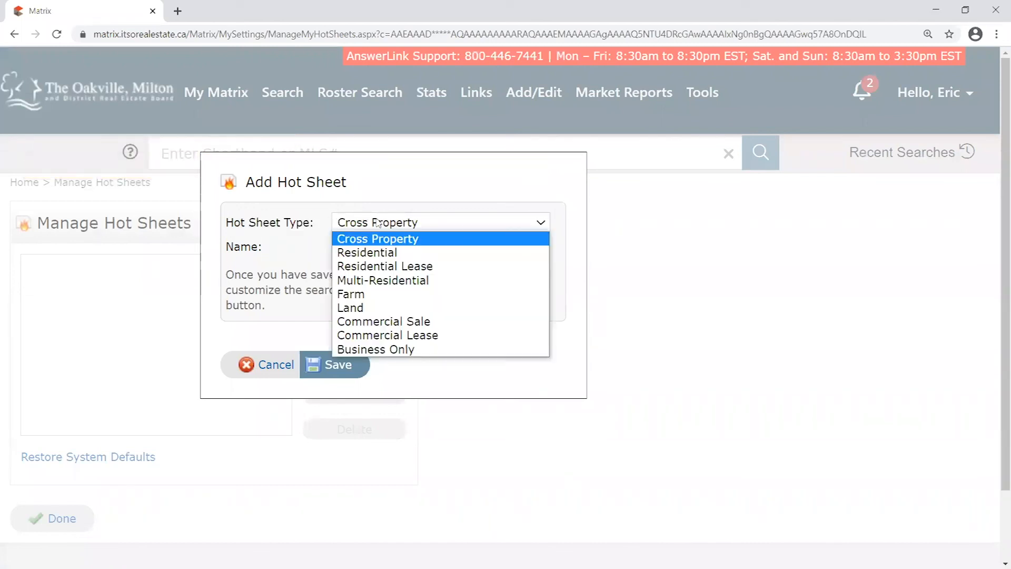
left_click(388, 237)
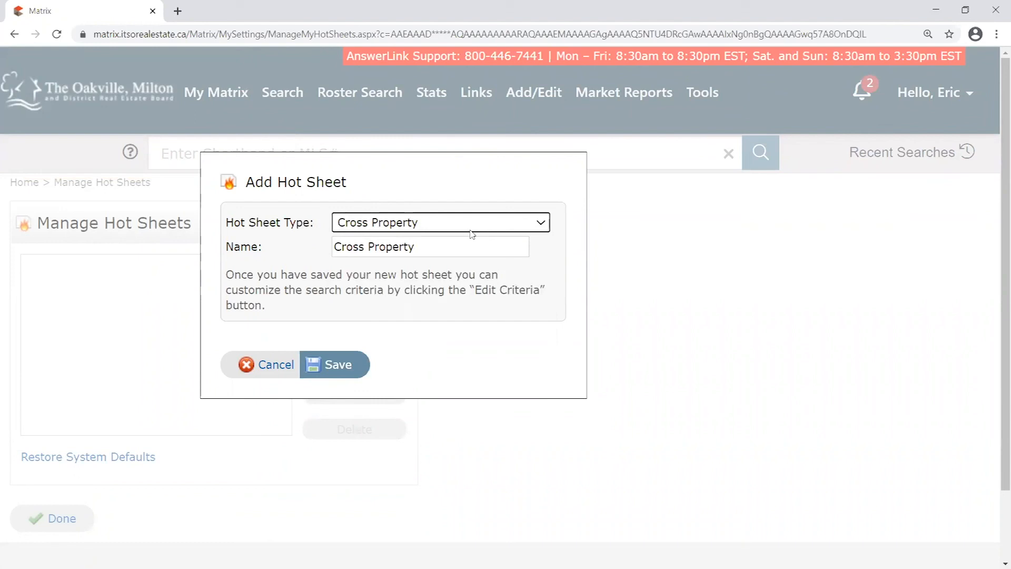
Try Residential, Farm and Land as the hot sheet type, then return to Cross Property
left_click(433, 227)
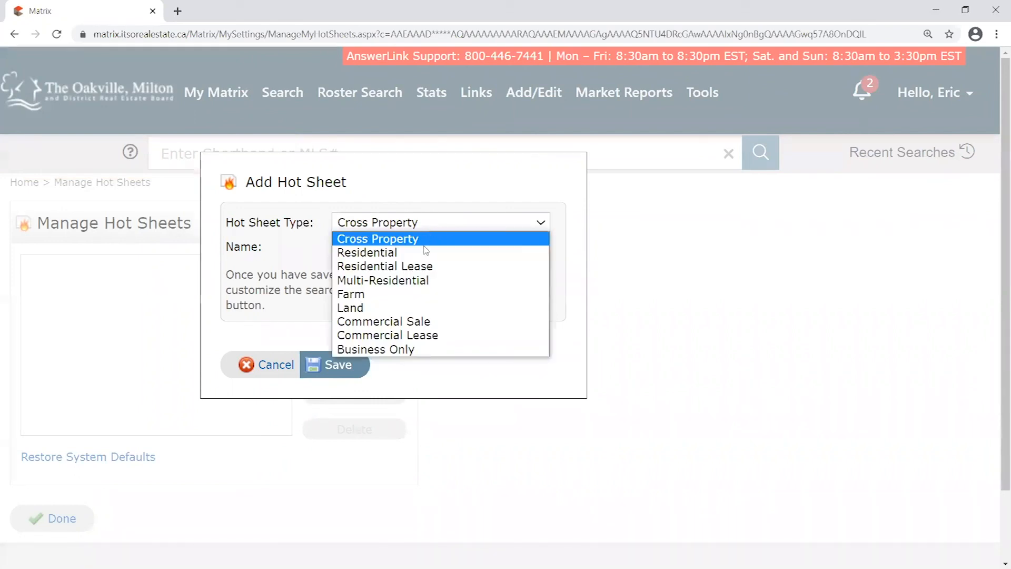
left_click(382, 256)
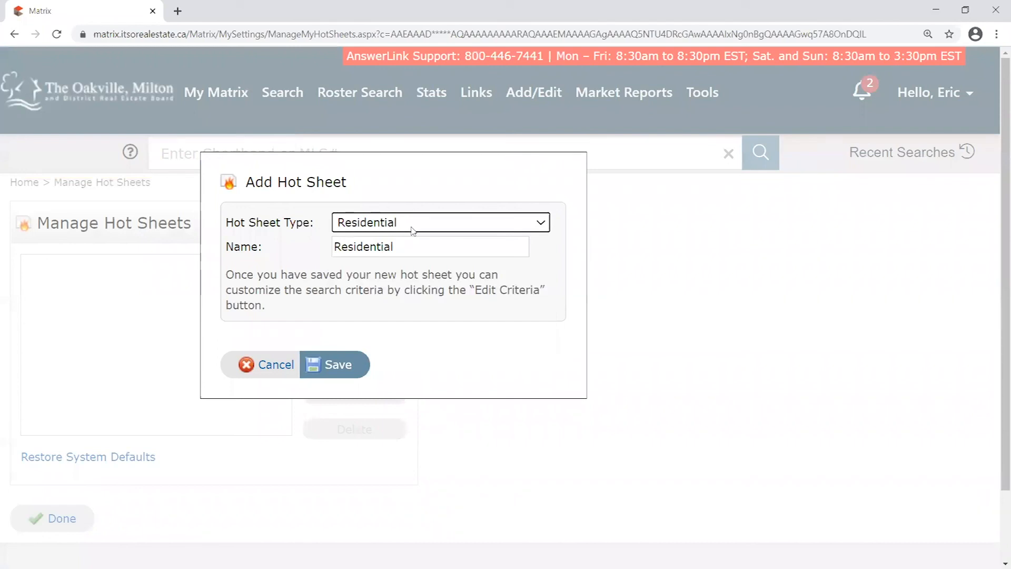
left_click(413, 230)
left_click(382, 292)
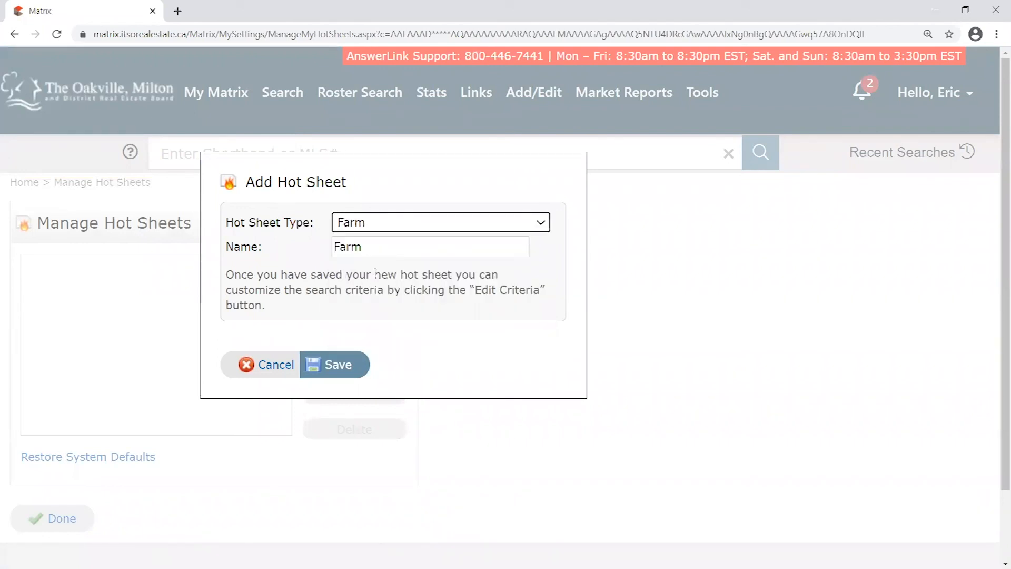
left_click(375, 228)
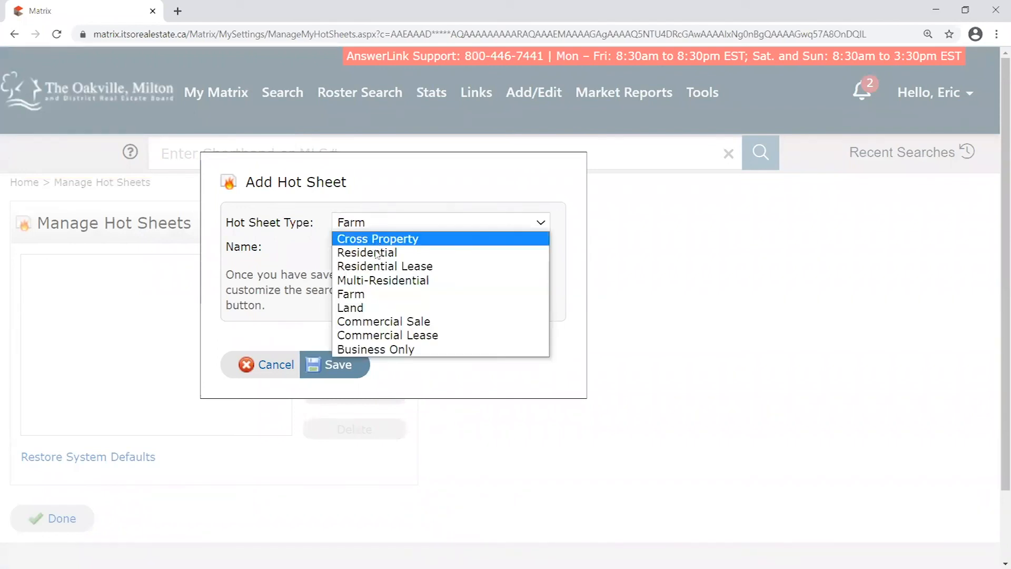
left_click(363, 308)
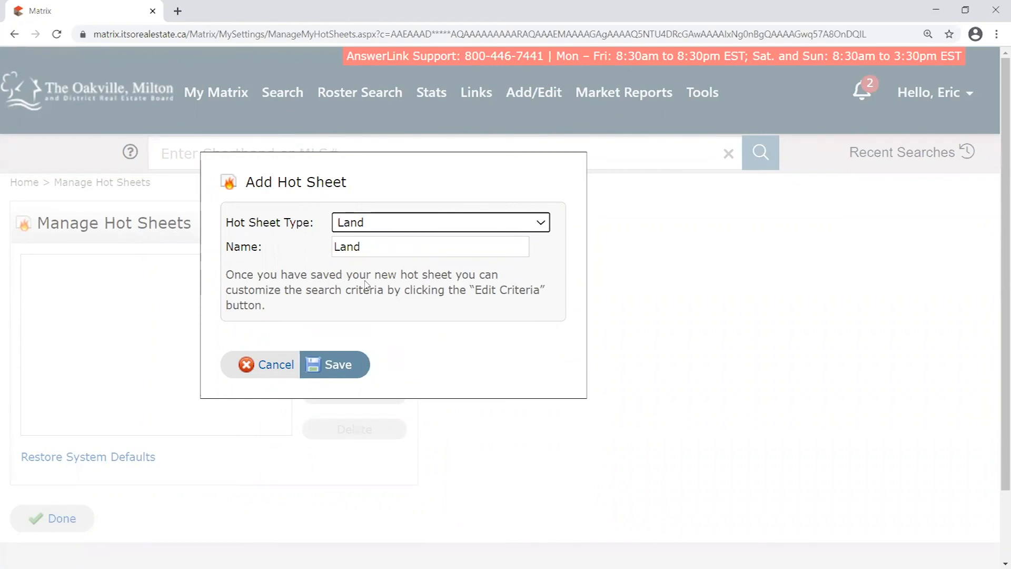
left_click(399, 224)
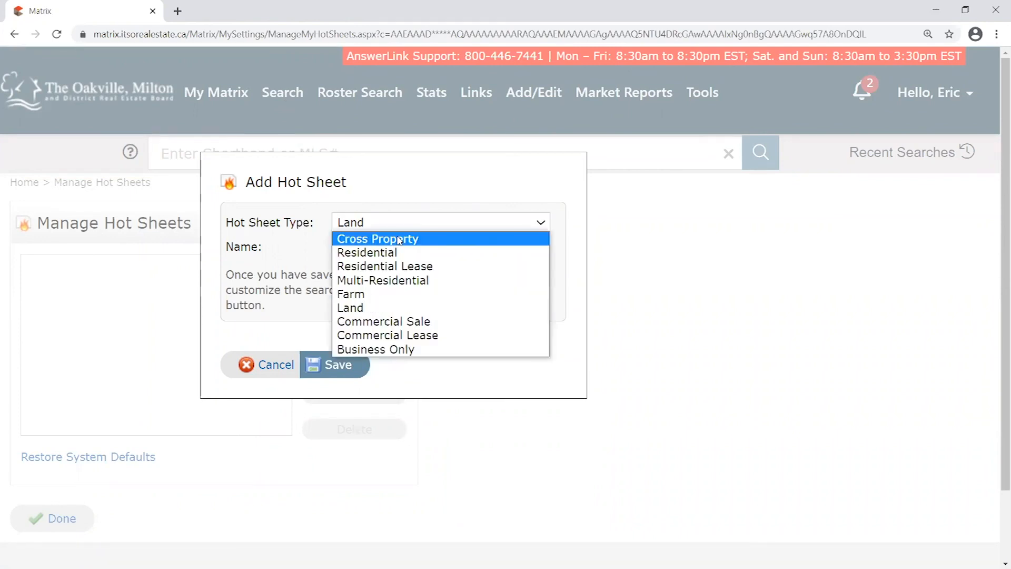
left_click(400, 240)
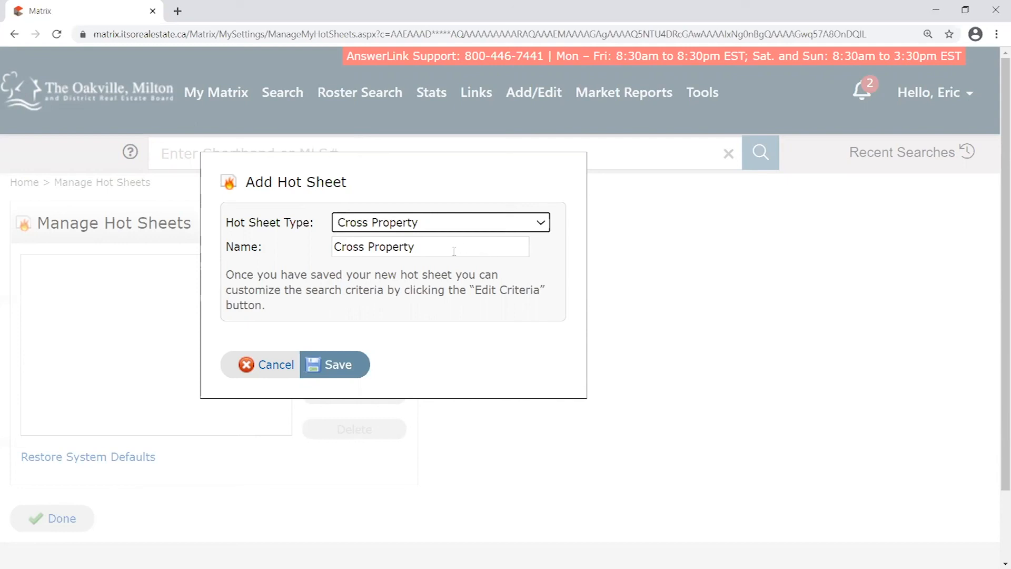
Replace the default hot sheet name with 'New Resi/MultiResi in Milton'
left_click_drag(459, 247, 327, 251)
key("BackSpace")
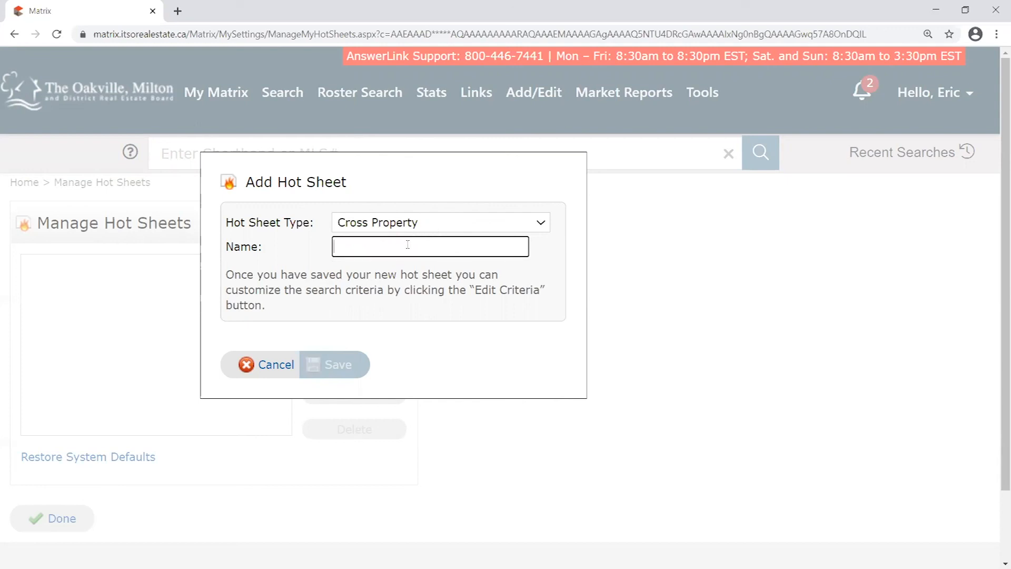
type("New")
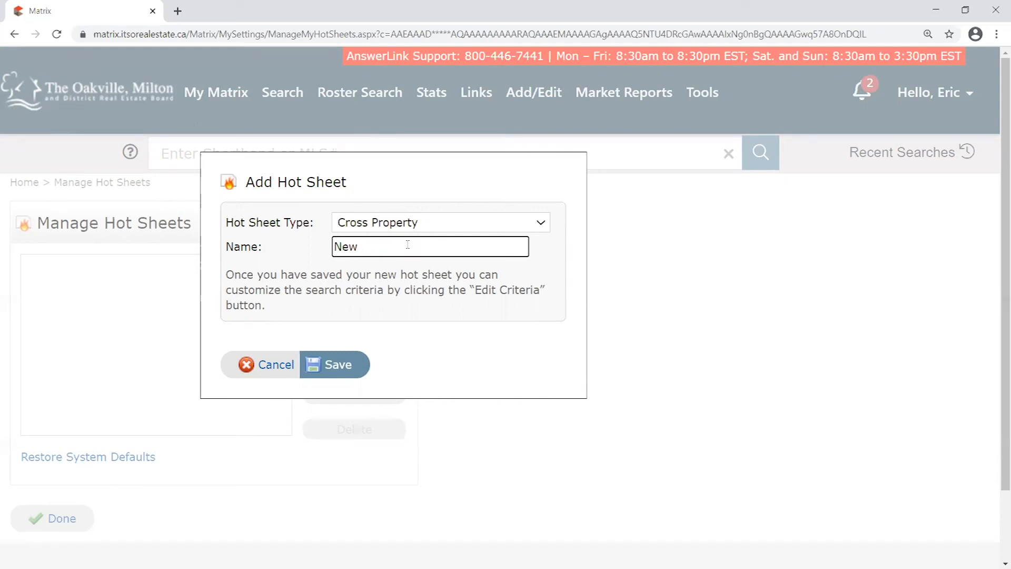
type("es")
type("Me")
key("BackSpace")
key("BackSpace")
type("uTRe")
key("BackSpace")
key("BackSpace")
key("BackSpace")
type("Resi in Milton")
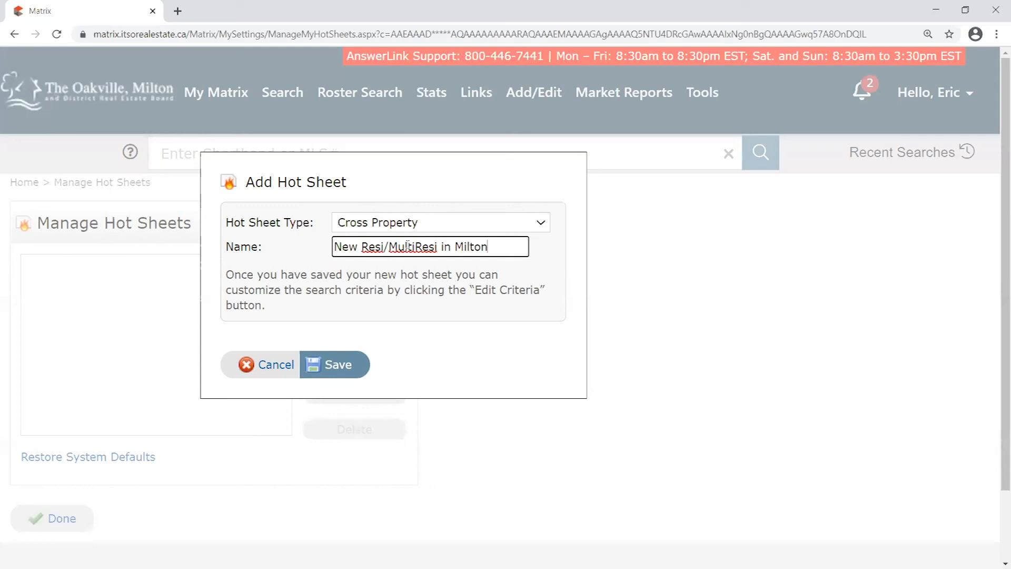
Save the New Resi/MultiResi in Milton hot sheet and open its Cross Property criteria
double_click(363, 245)
left_click_drag(388, 247, 437, 246)
left_click(485, 245)
left_click_drag(368, 249, 428, 249)
left_click(490, 249)
left_click(338, 365)
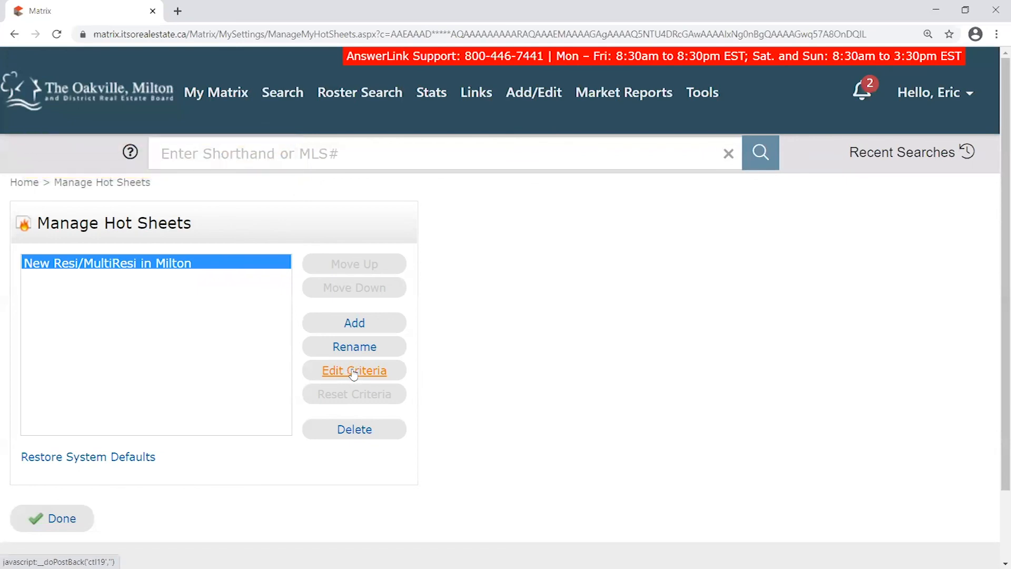
left_click(353, 372)
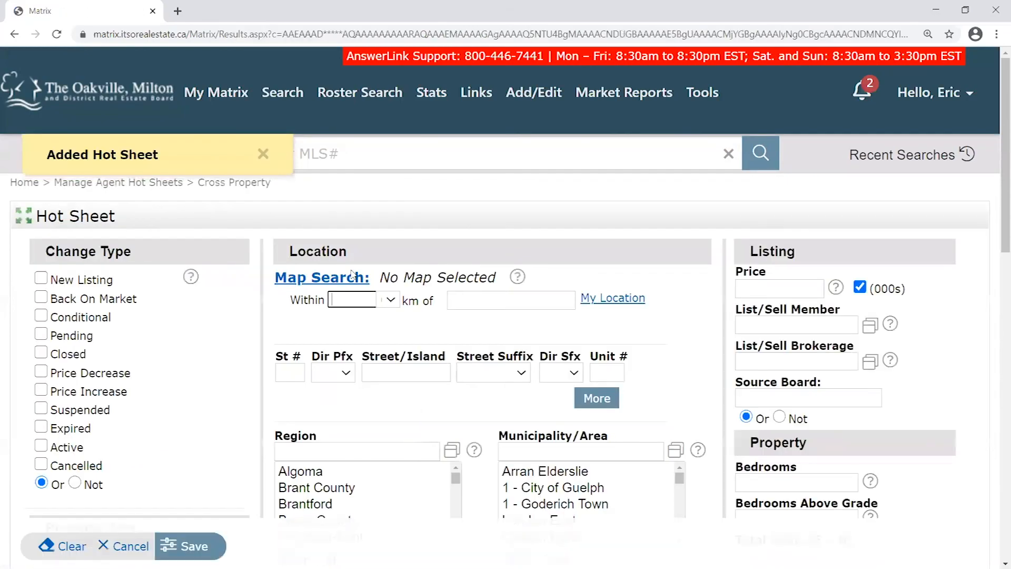
Tick New Listing under Change Type on the hot sheet criteria page
scroll(972, 295, "down", 6)
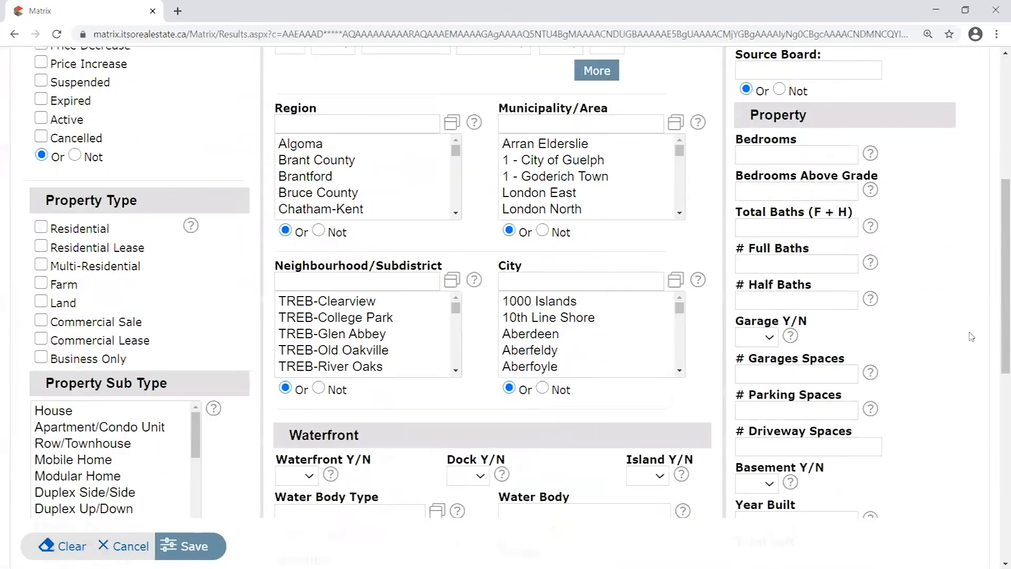
scroll(972, 337, "up", 3)
scroll(971, 337, "up", 3)
left_click_drag(124, 208, 34, 215)
left_click(163, 214)
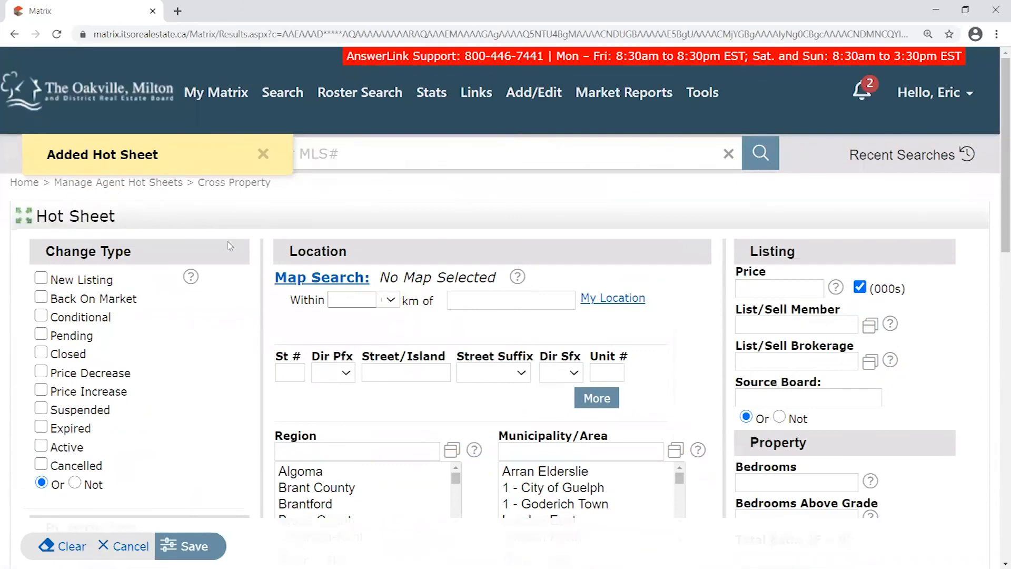
scroll(216, 237, "down", 1)
left_click_drag(51, 189, 143, 186)
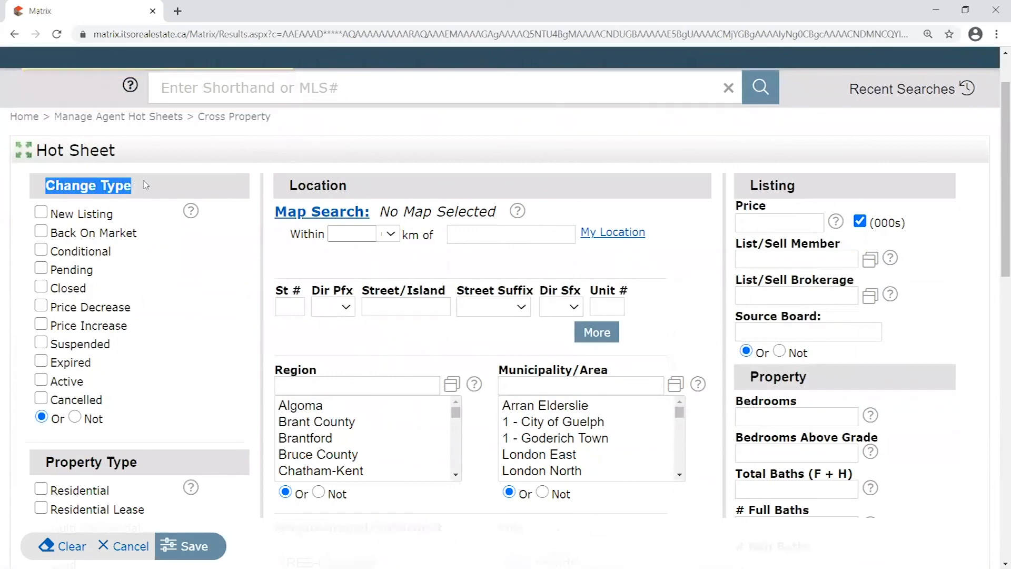
left_click(42, 212)
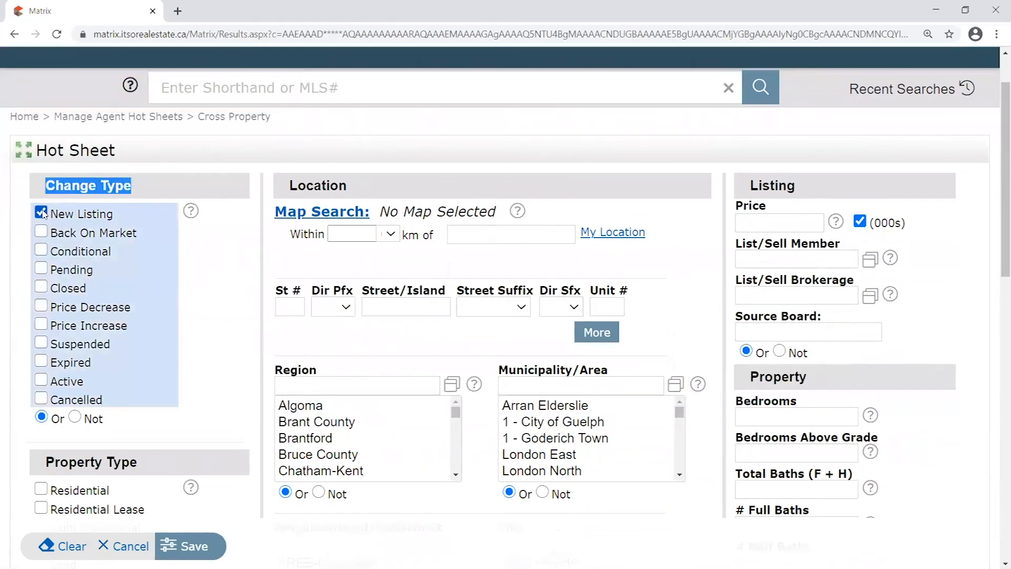
left_click(147, 195)
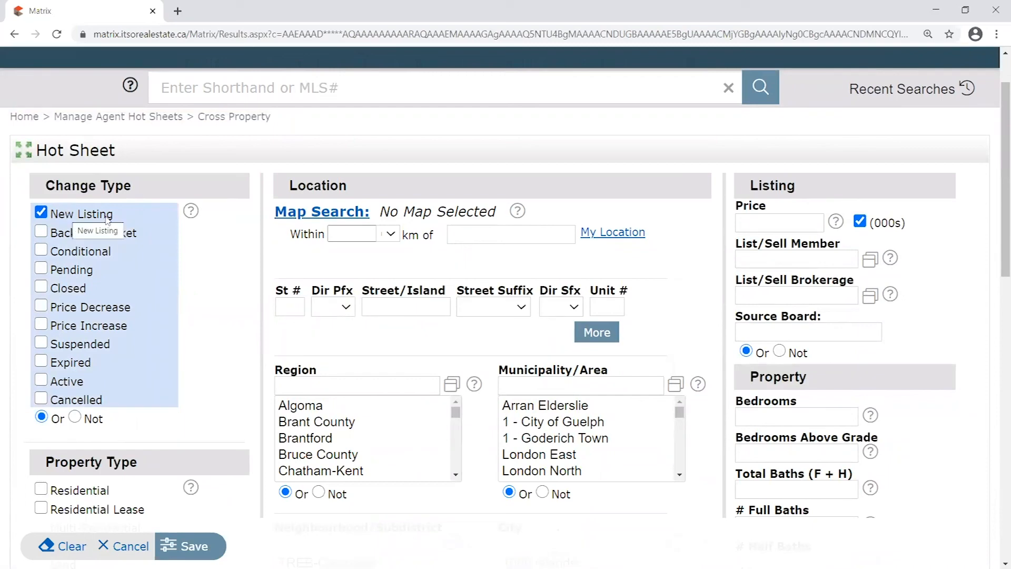
Toggle several Property Type options, leaving Residential, Farm and Land checked
scroll(83, 271, "up", 2)
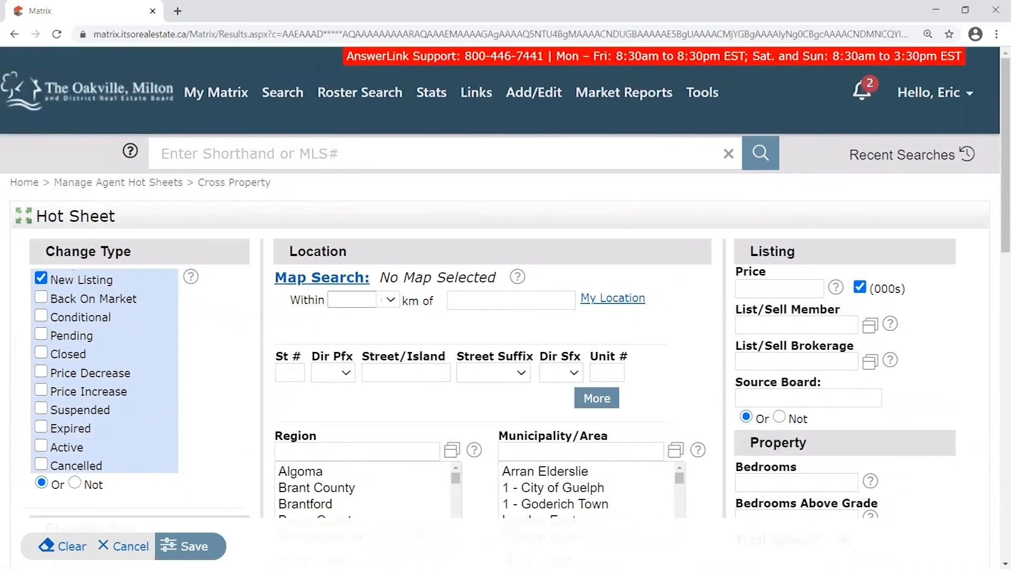
scroll(83, 271, "down", 2)
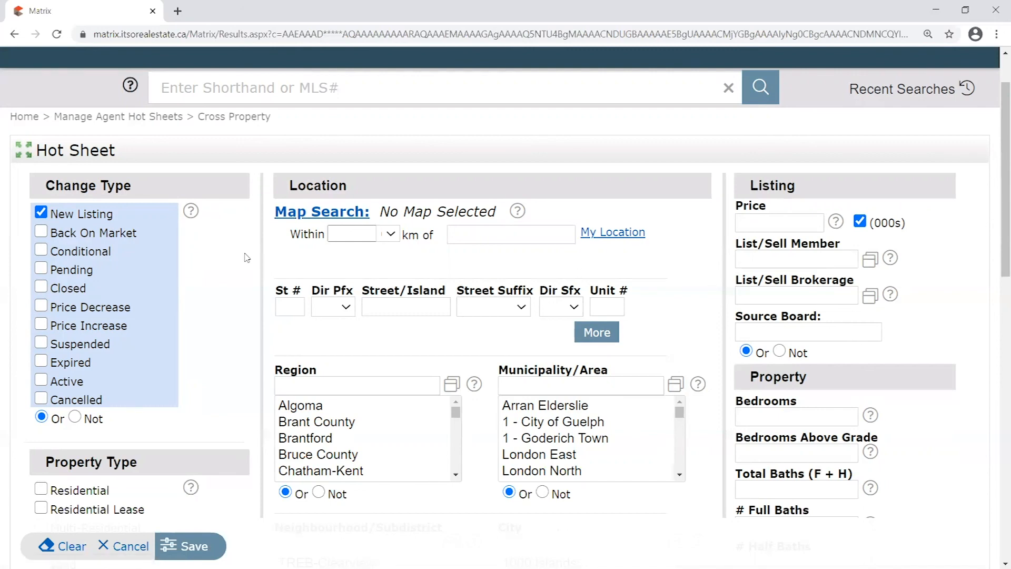
scroll(216, 270, "down", 4)
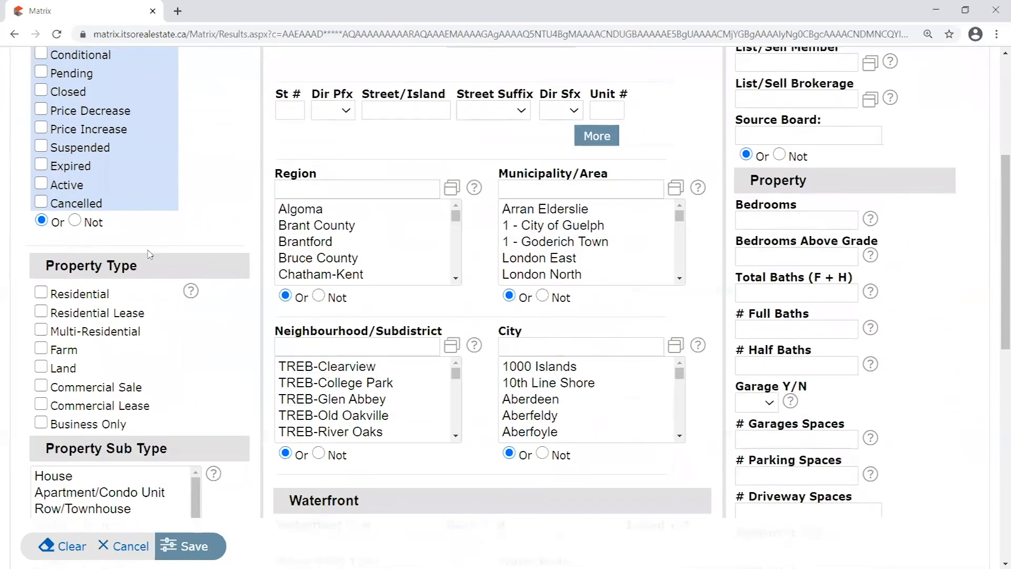
left_click_drag(50, 263, 149, 426)
scroll(183, 408, "down", 1)
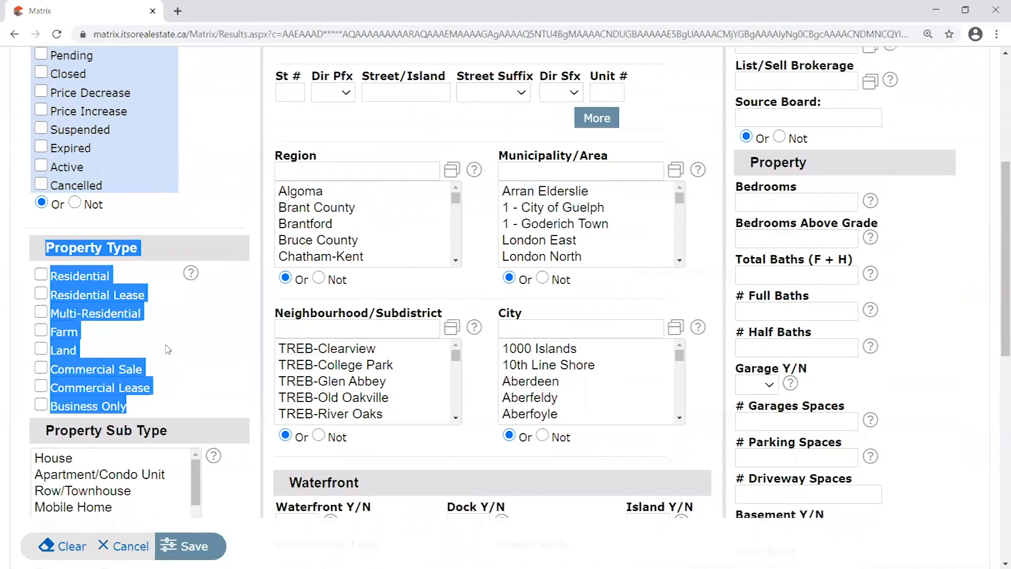
left_click_drag(47, 198, 185, 202)
left_click(186, 202)
scroll(158, 174, "up", 4)
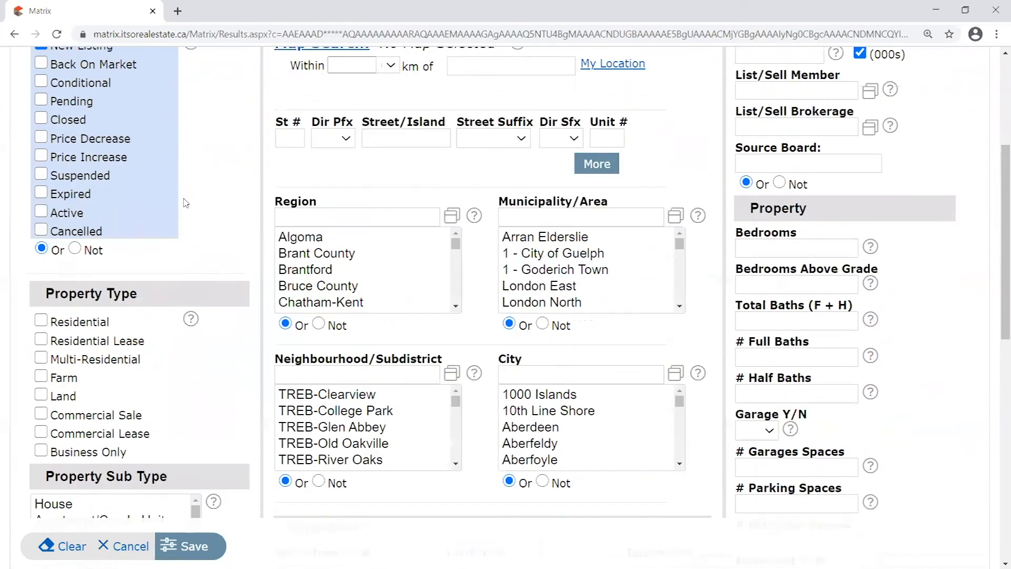
left_click_drag(202, 122, 284, 123)
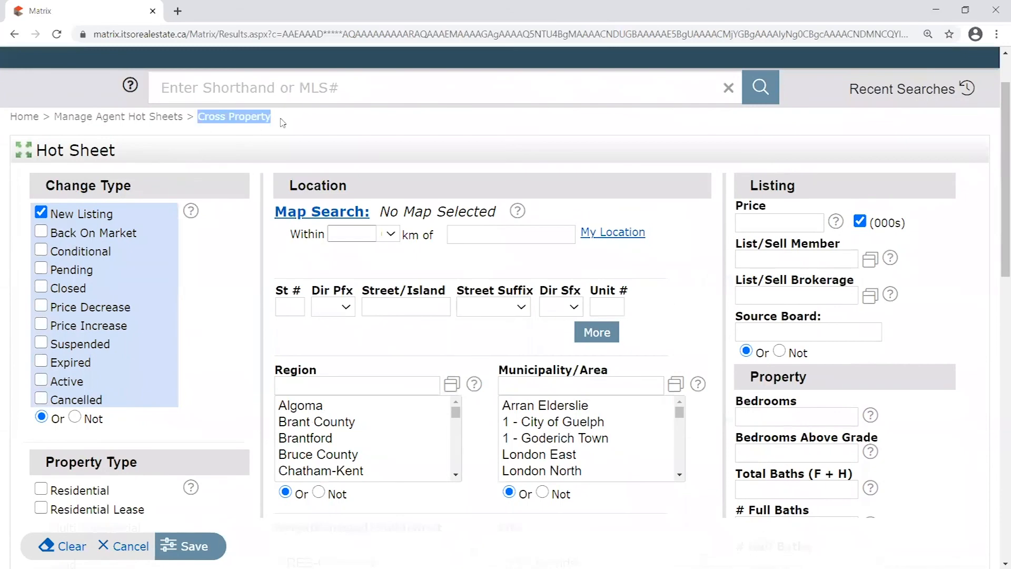
left_click(266, 154)
scroll(266, 158, "down", 4)
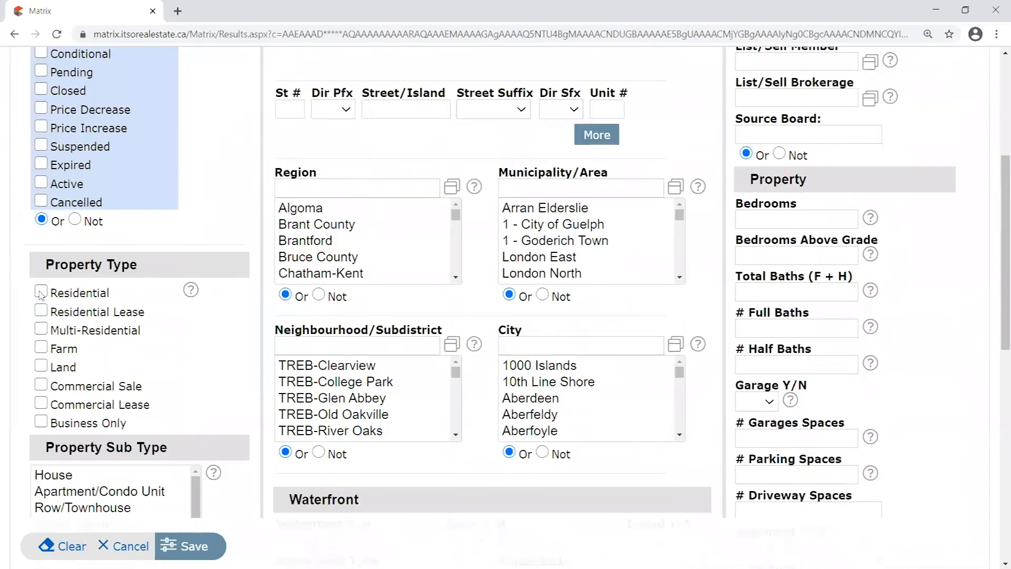
left_click(42, 292)
left_click(41, 329)
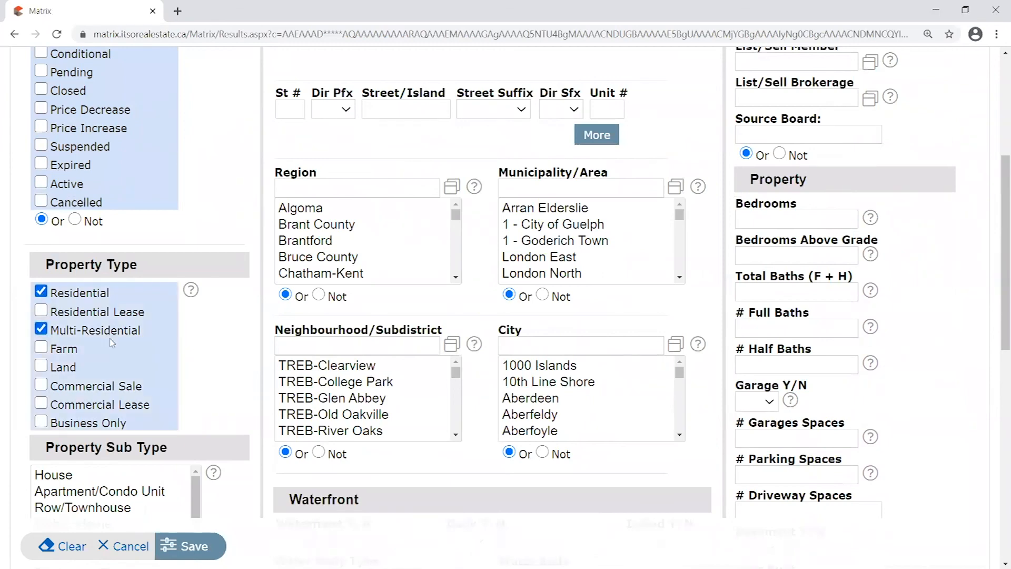
left_click(41, 329)
left_click(41, 311)
left_click(41, 310)
left_click(41, 292)
left_click(41, 347)
left_click(41, 366)
left_click(41, 292)
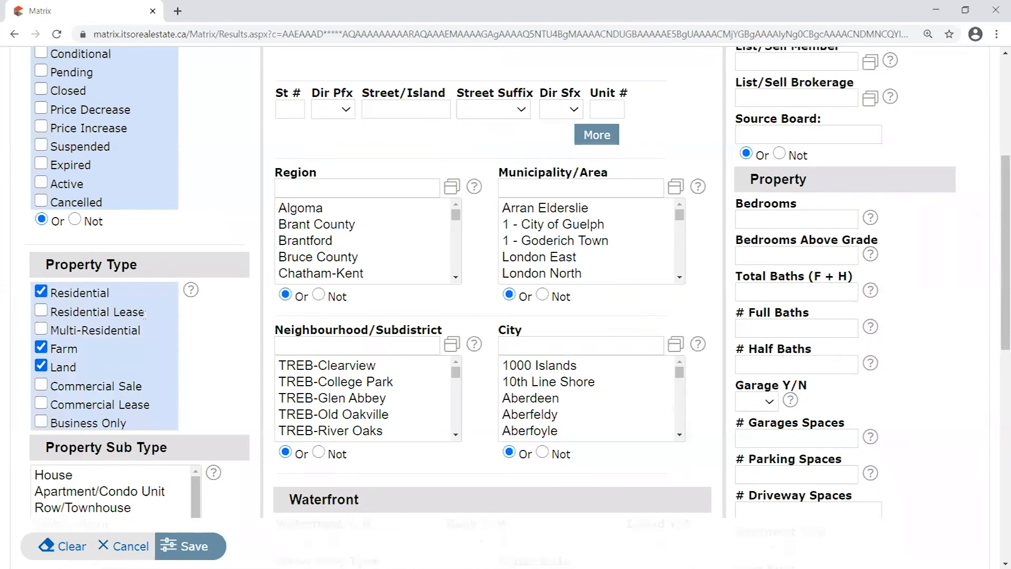
Clear Farm and Land so only Residential and Multi-Residential property types are checked
scroll(103, 324, "up", 5)
mouse_move(283, 94)
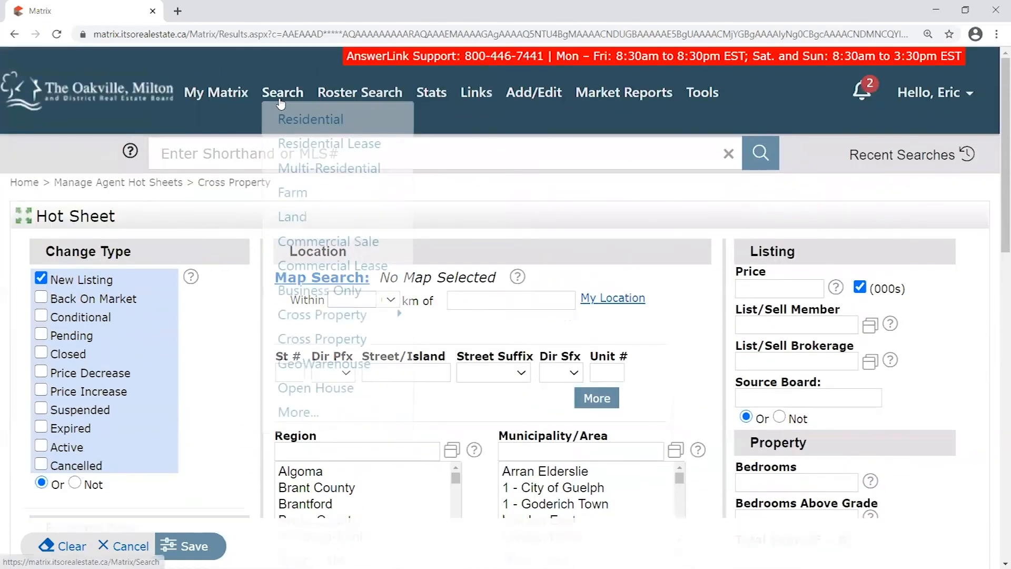
mouse_move(358, 315)
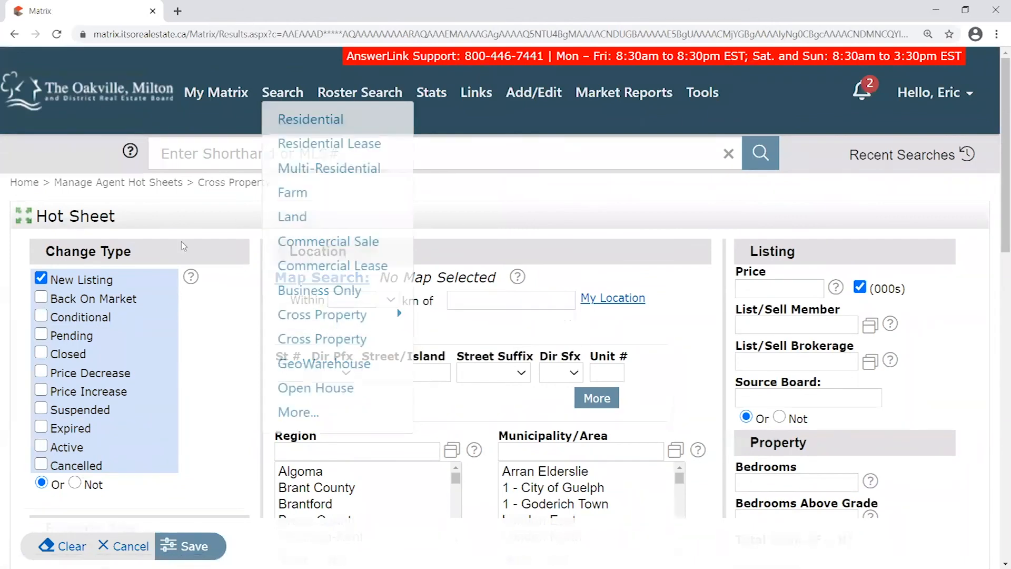
left_click_drag(204, 180, 285, 196)
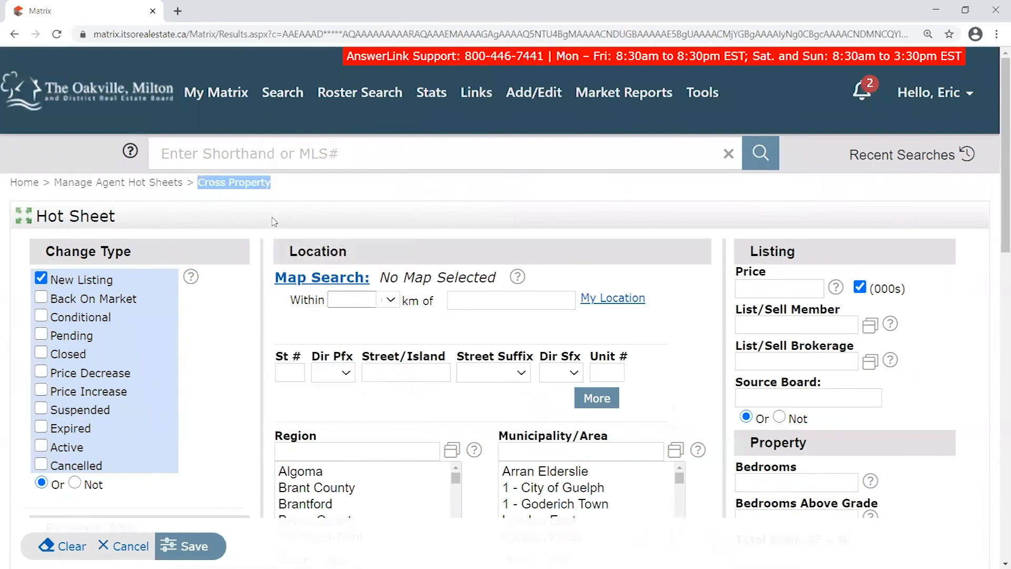
scroll(274, 221, "down", 5)
left_click(40, 367)
left_click(40, 347)
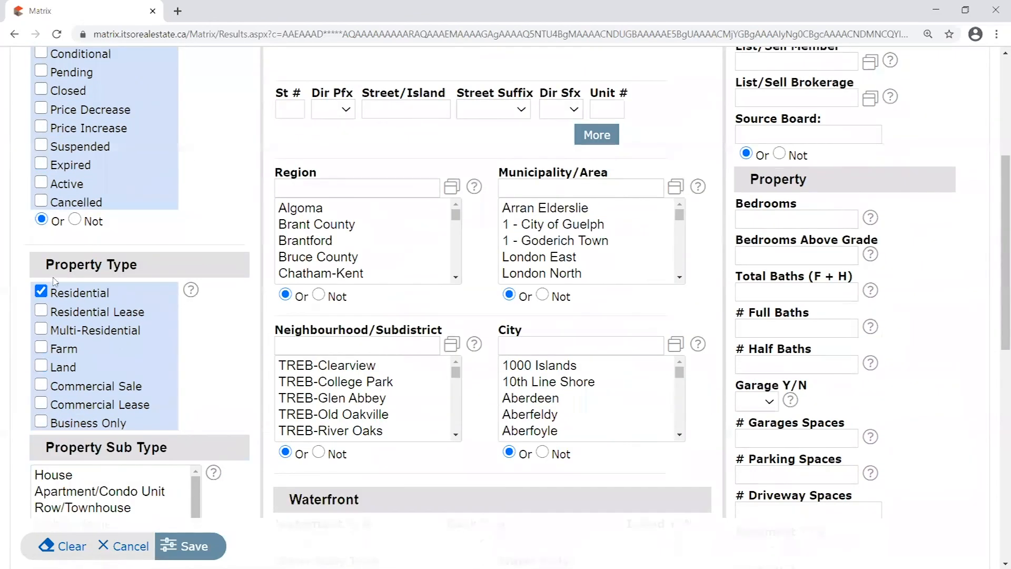
left_click(42, 292)
left_click(42, 292)
left_click(42, 330)
Filter the City list for 'milton', select Milton, and save the hot sheet criteria
double_click(526, 333)
left_click(555, 348)
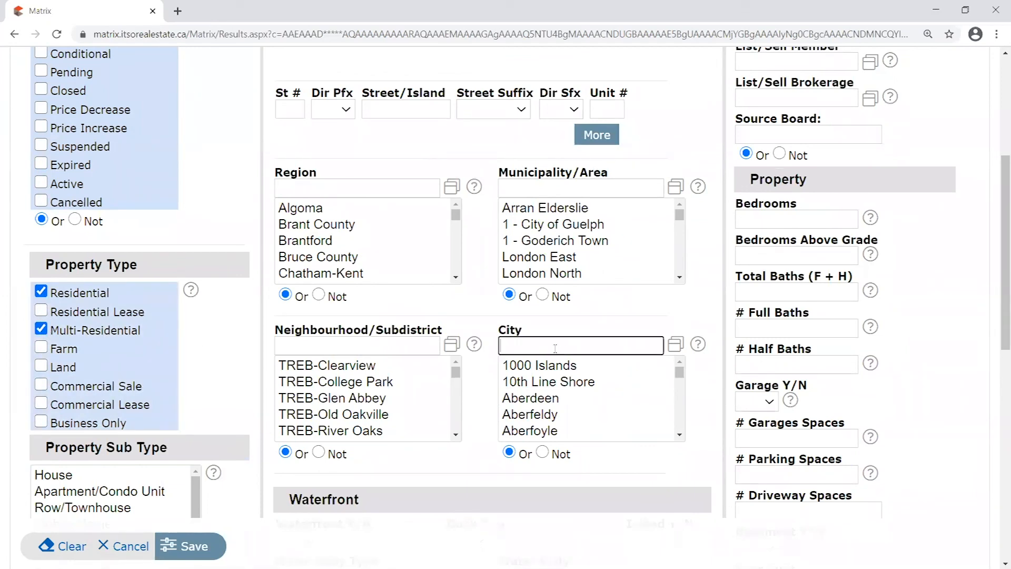
type("milton")
left_click(543, 435)
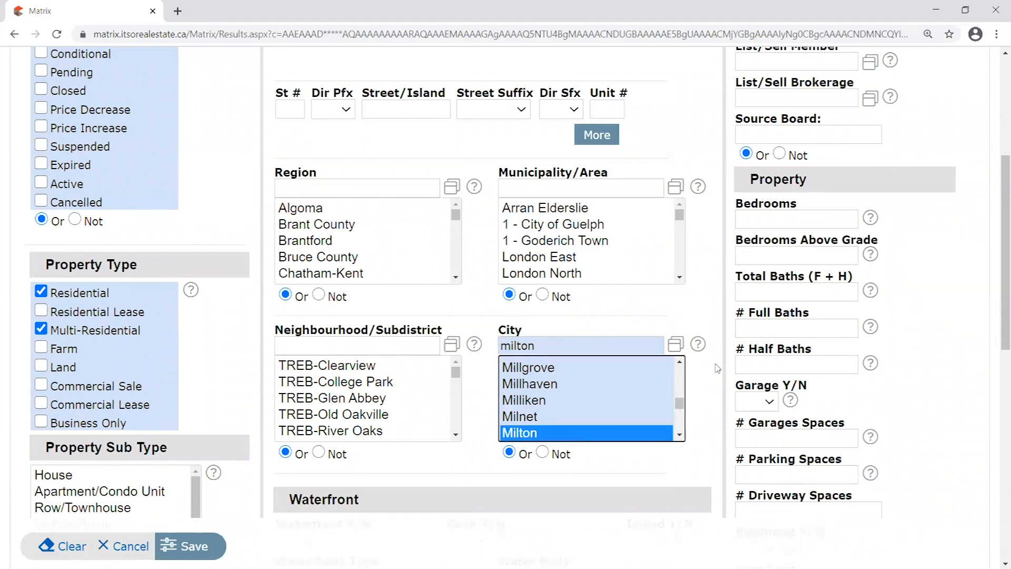
scroll(604, 400, "up", 1)
scroll(399, 401, "down", 1)
scroll(538, 383, "down", 2)
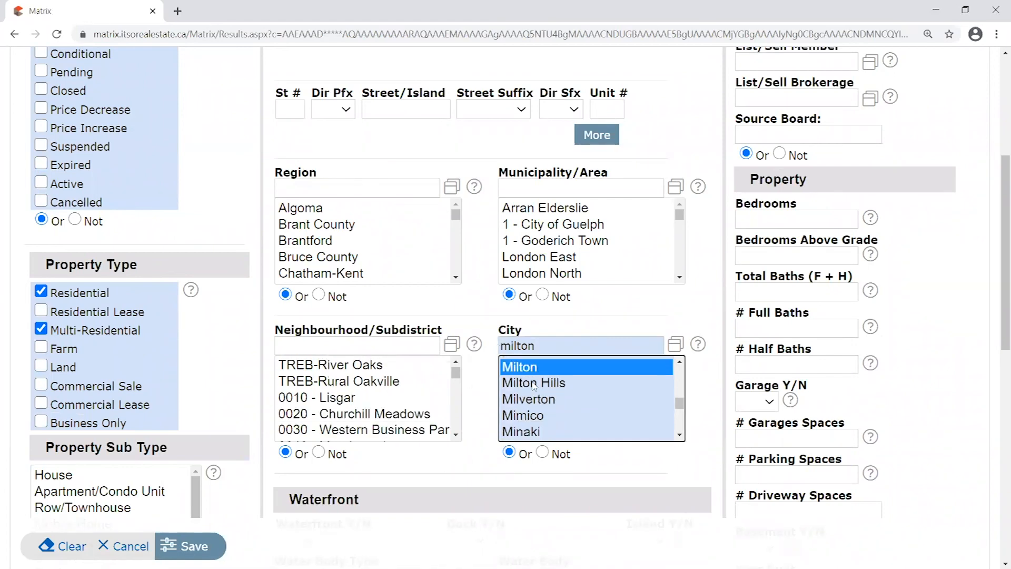
scroll(498, 381, "up", 1)
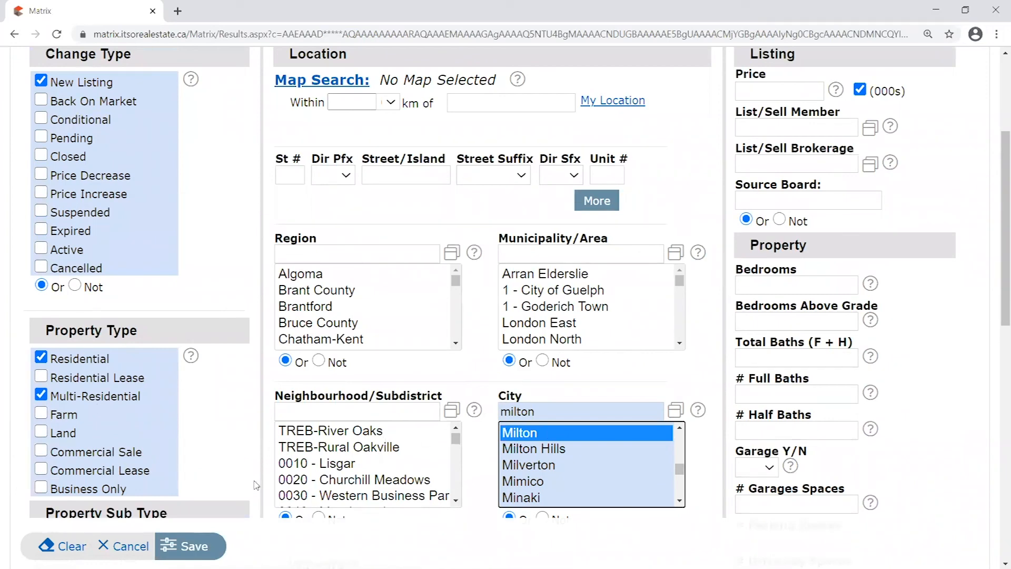
left_click(195, 548)
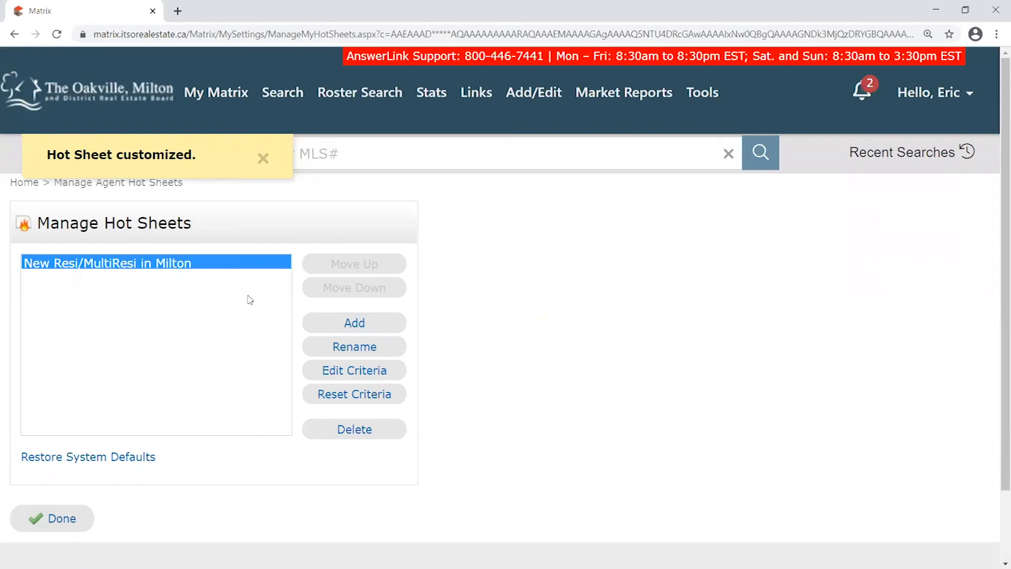
Finish managing hot sheets and set the home Hot Sheets period to 24 Hour
left_click(63, 519)
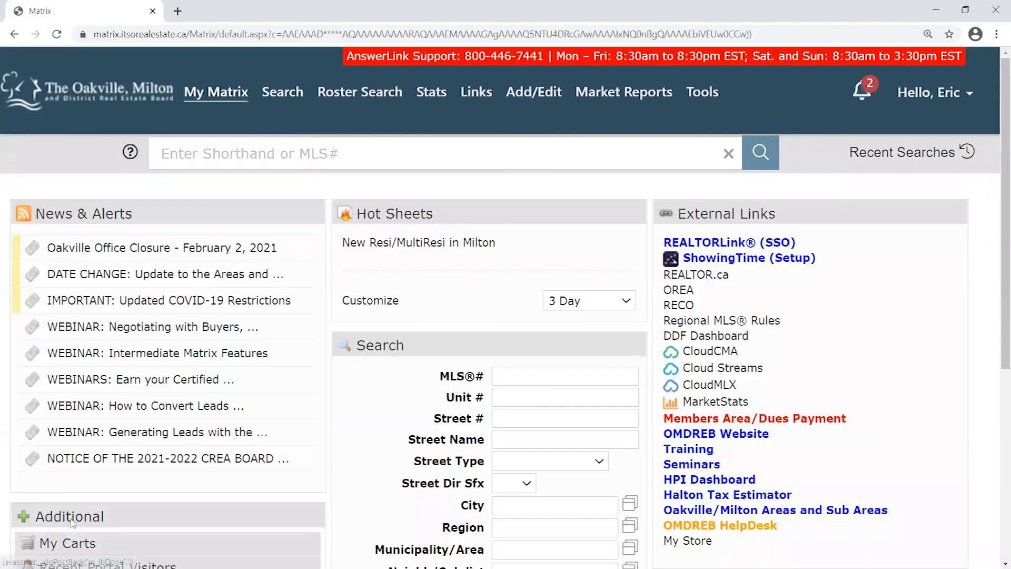
left_click(594, 302)
left_click(587, 348)
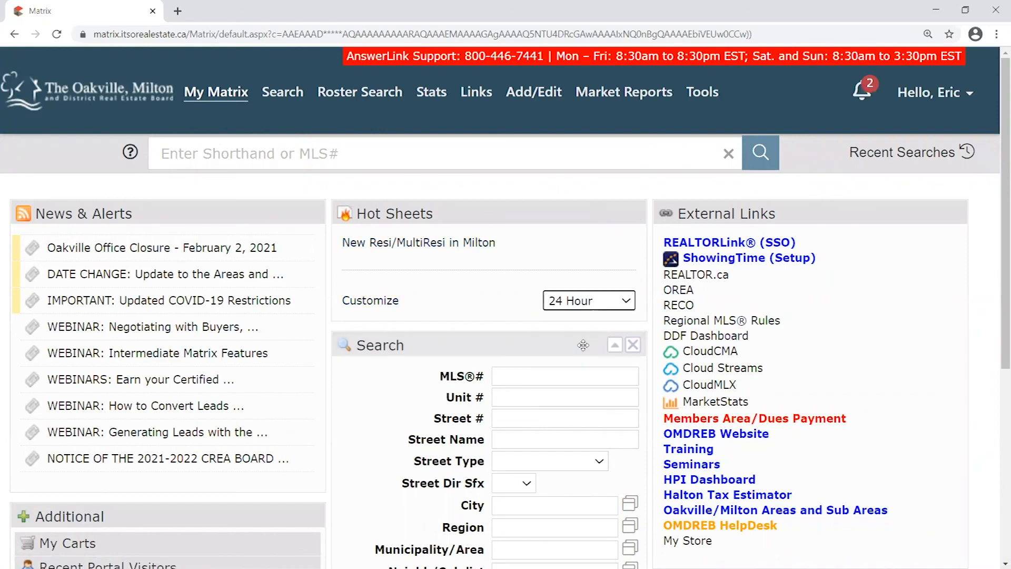
Run the Milton hot sheet, confirm its 14 results, and return to My Matrix home
left_click(421, 243)
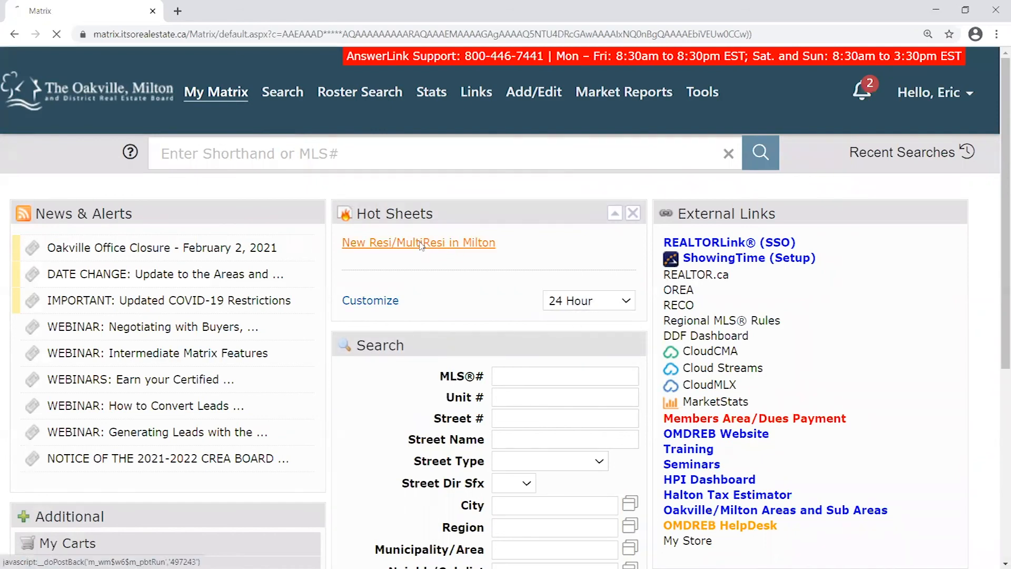
double_click(202, 239)
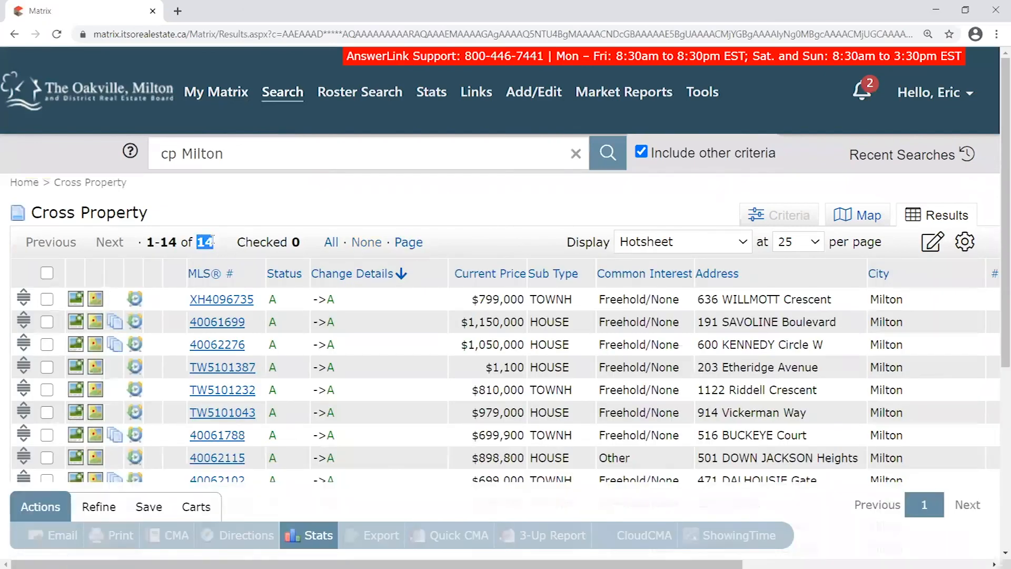
scroll(402, 207, "down", 4)
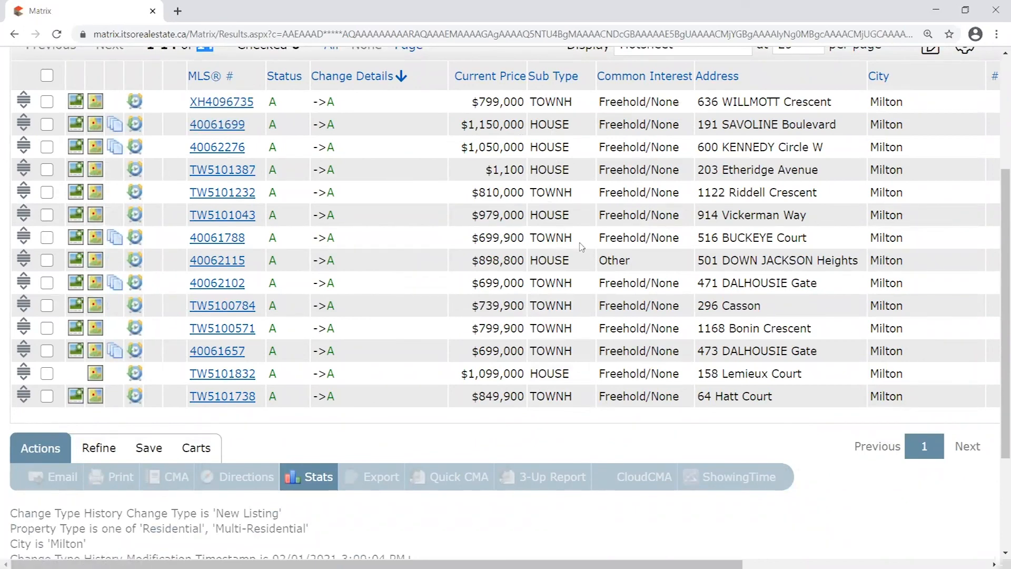
scroll(582, 246, "up", 1)
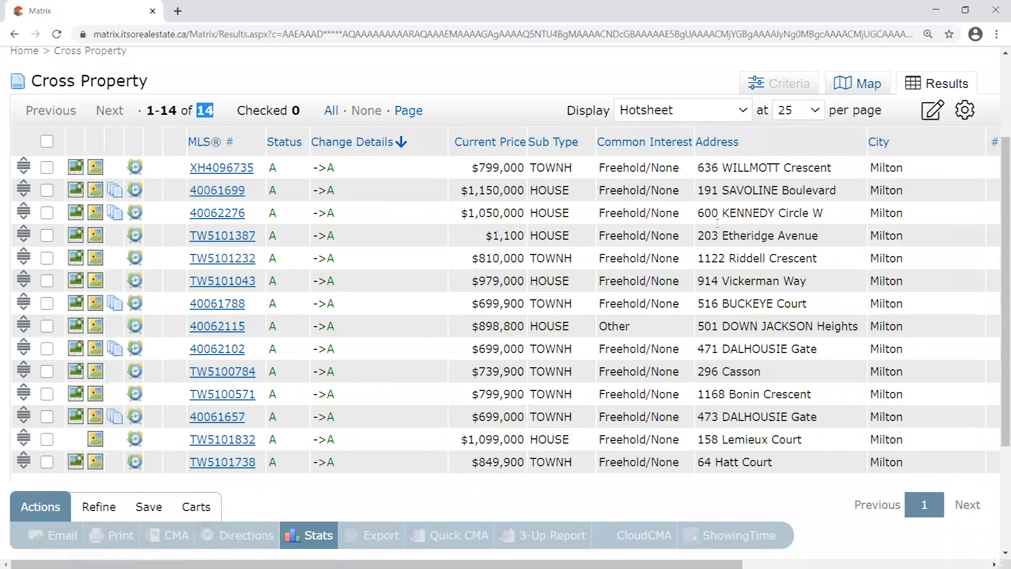
scroll(804, 226, "up", 1)
left_click_drag(785, 210, 827, 217)
scroll(456, 253, "up", 1)
scroll(325, 206, "down", 1)
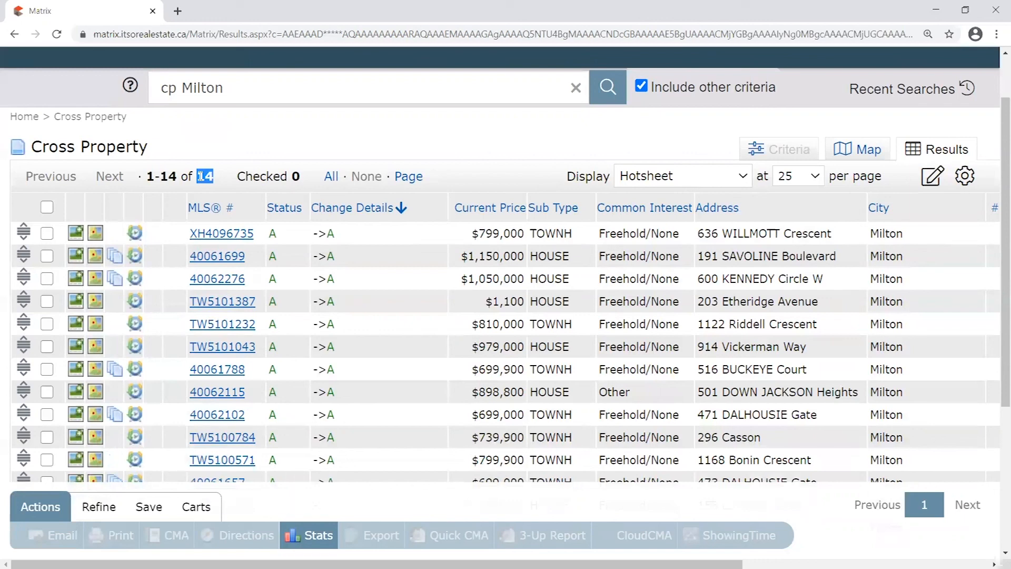
scroll(232, 190, "up", 1)
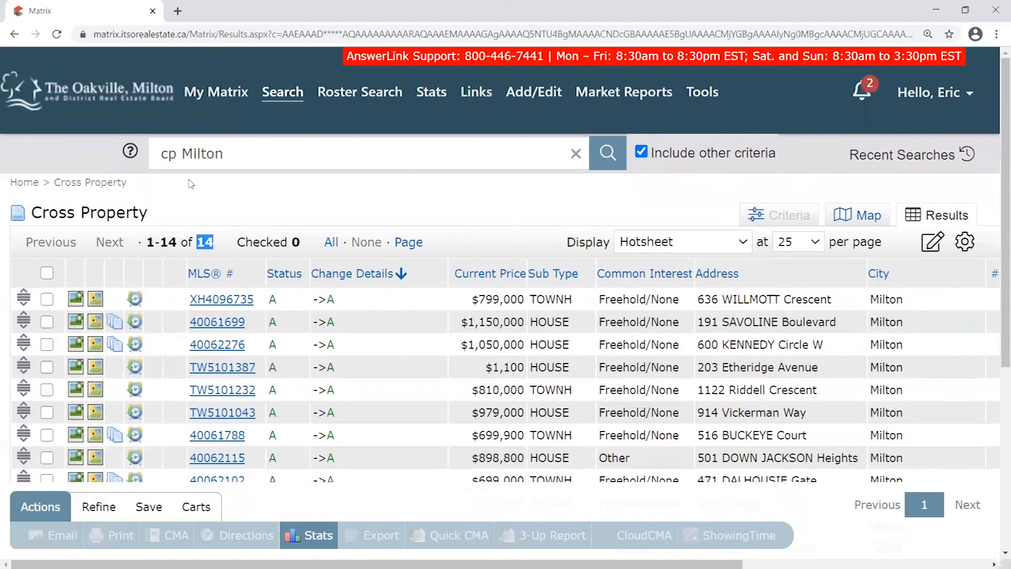
left_click(131, 103)
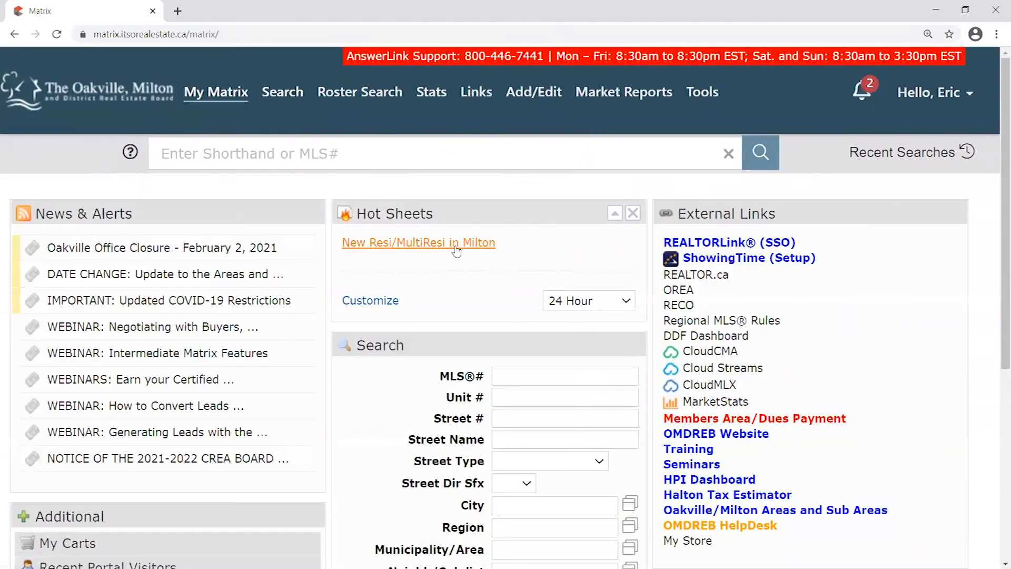
Add and save a new hot sheet named 'New Resi/MultiResi in Oakville'
left_click(372, 301)
left_click(354, 322)
left_click(423, 246)
left_click_drag(423, 246, 254, 227)
type("New Res")
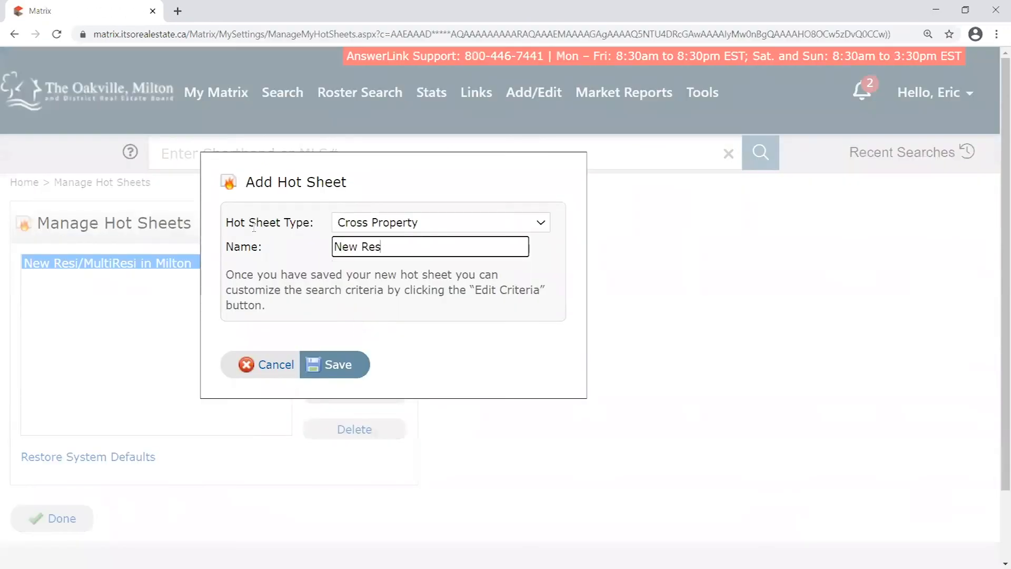
type("i/MultiResi in Oakville")
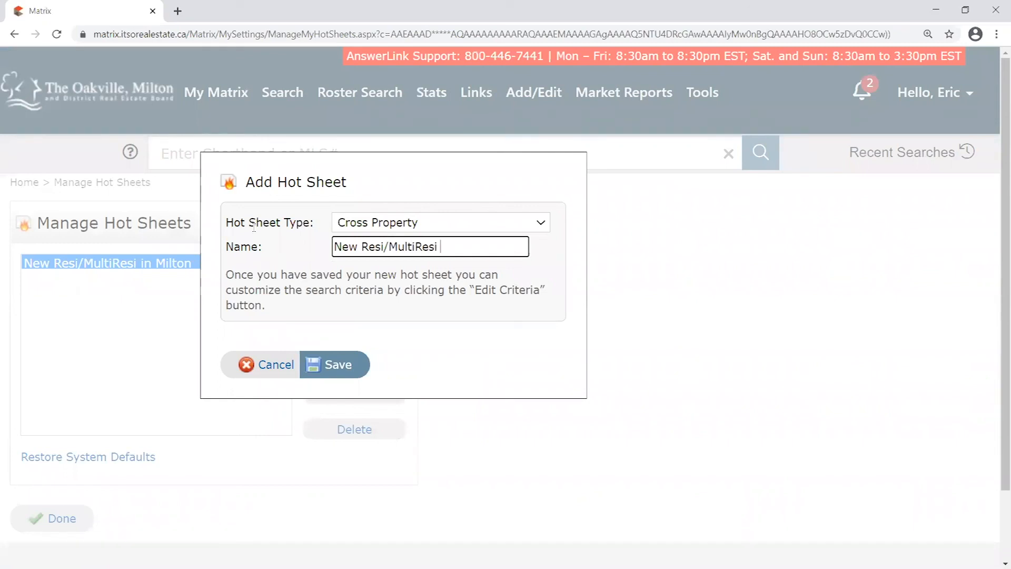
left_click(363, 375)
left_click(361, 375)
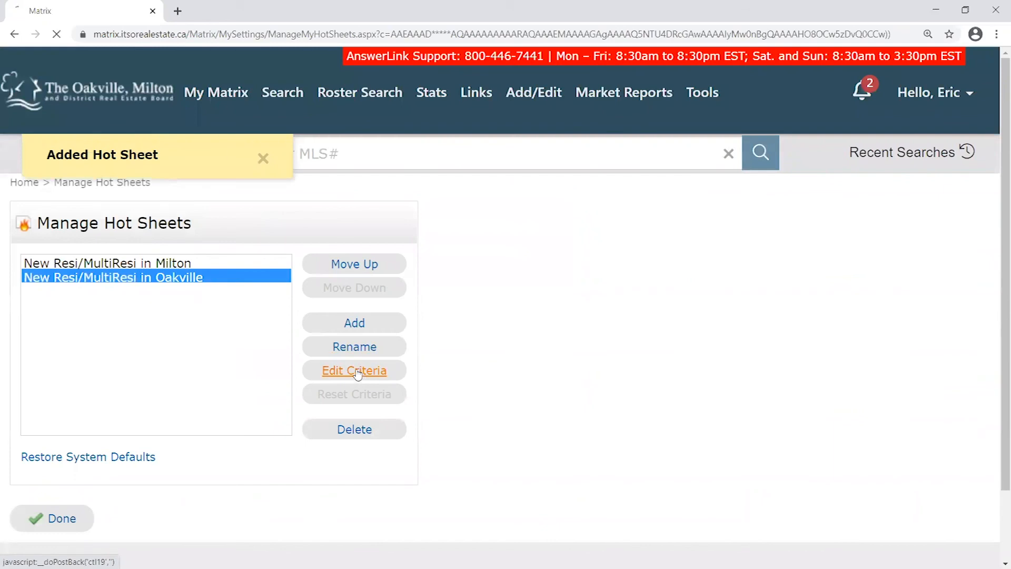
Check Residential and Multi-Residential, choose Oakville as the city, and save the criteria
scroll(199, 377, "down", 3)
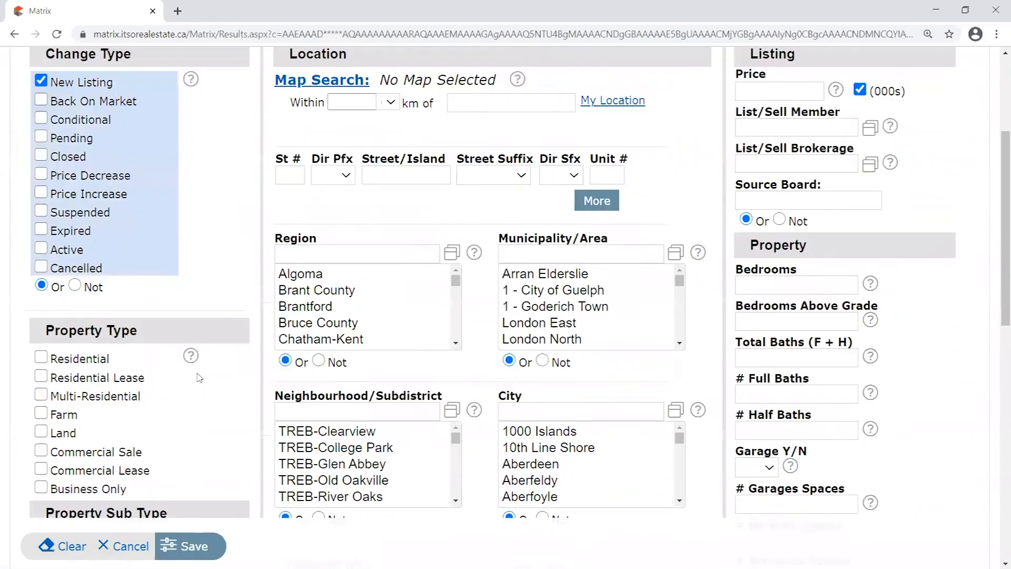
left_click(41, 358)
left_click(41, 396)
left_click(552, 411)
type("o")
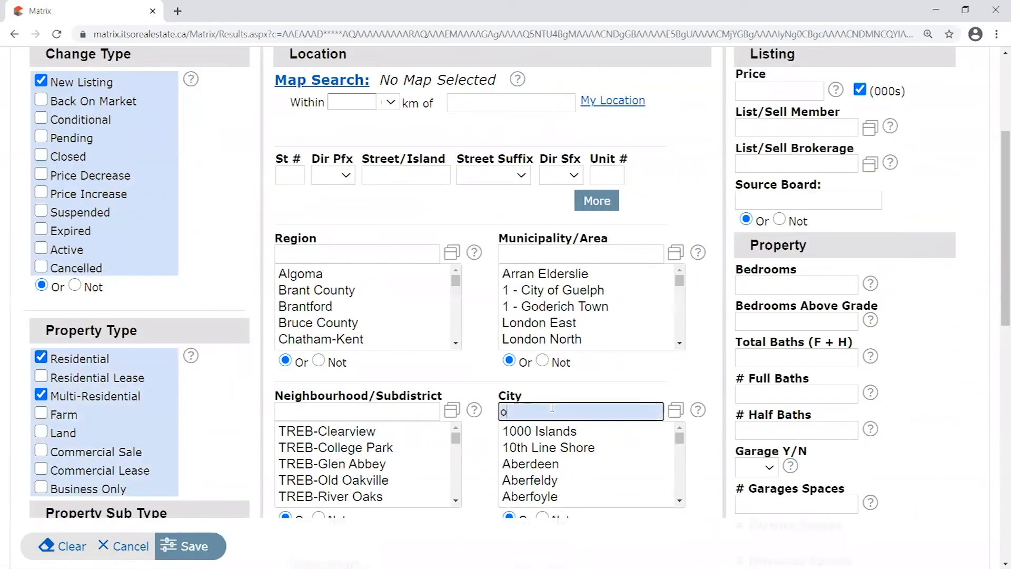
type("akville")
left_click(568, 507)
left_click(563, 483)
left_click(195, 547)
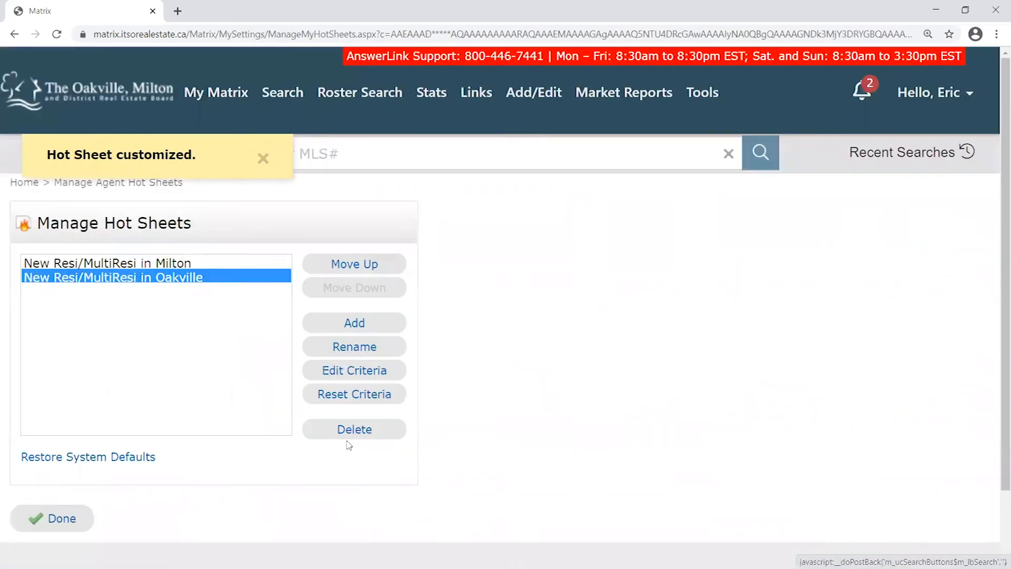
Return home and run the Oakville hot sheet, confirming its 18 results
left_click(65, 521)
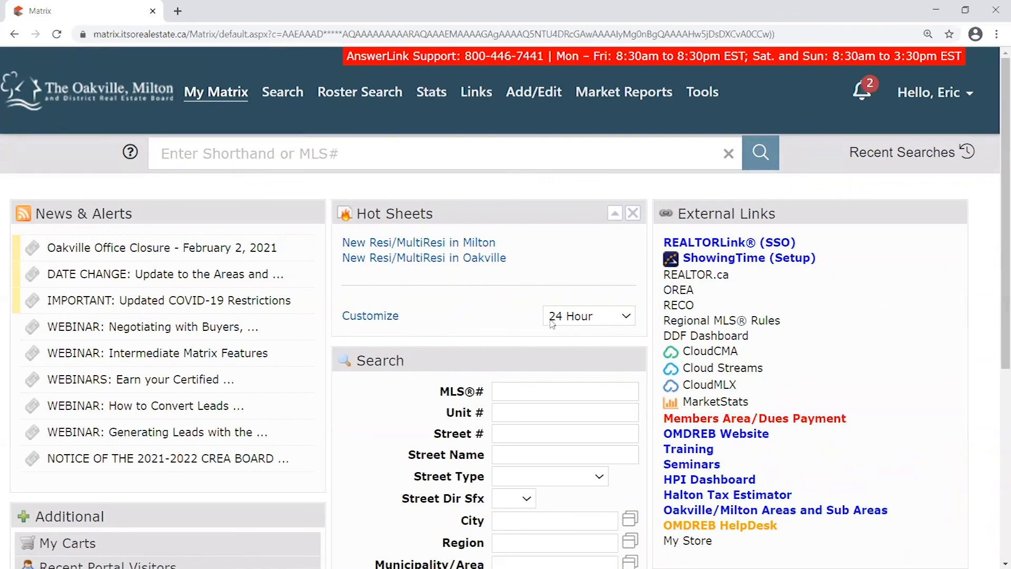
left_click(469, 262)
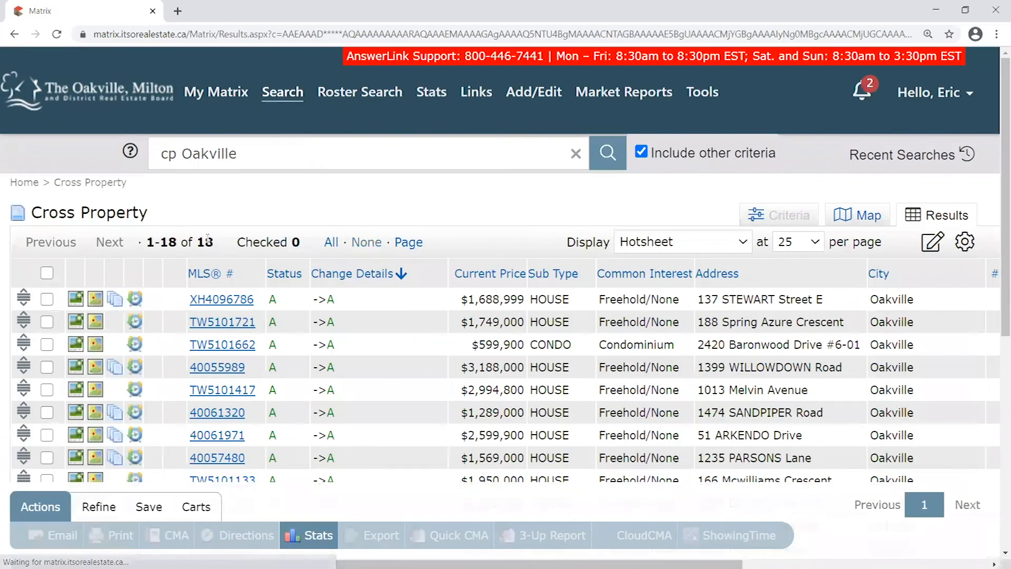
double_click(205, 242)
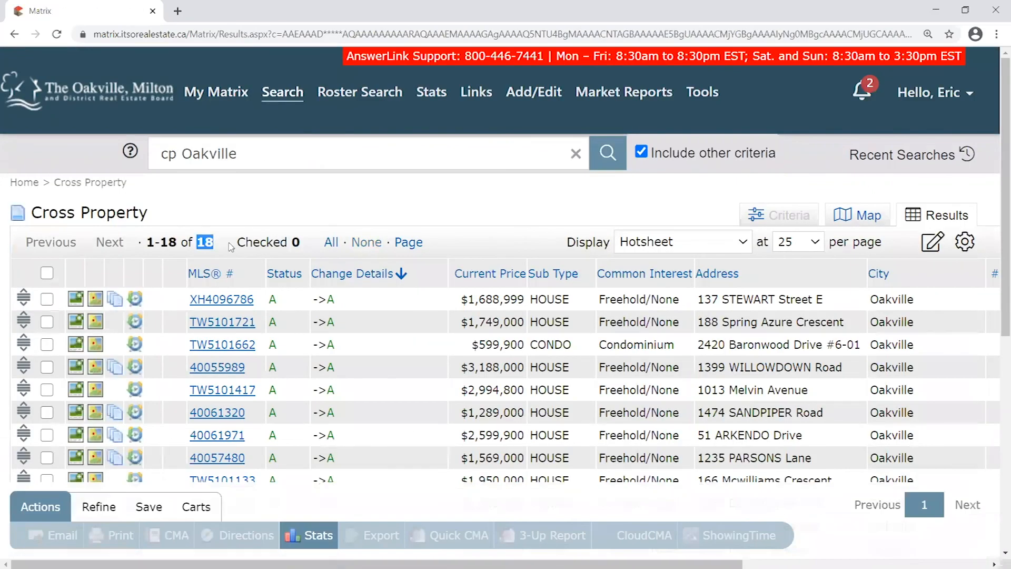
scroll(454, 229, "down", 5)
scroll(454, 228, "up", 3)
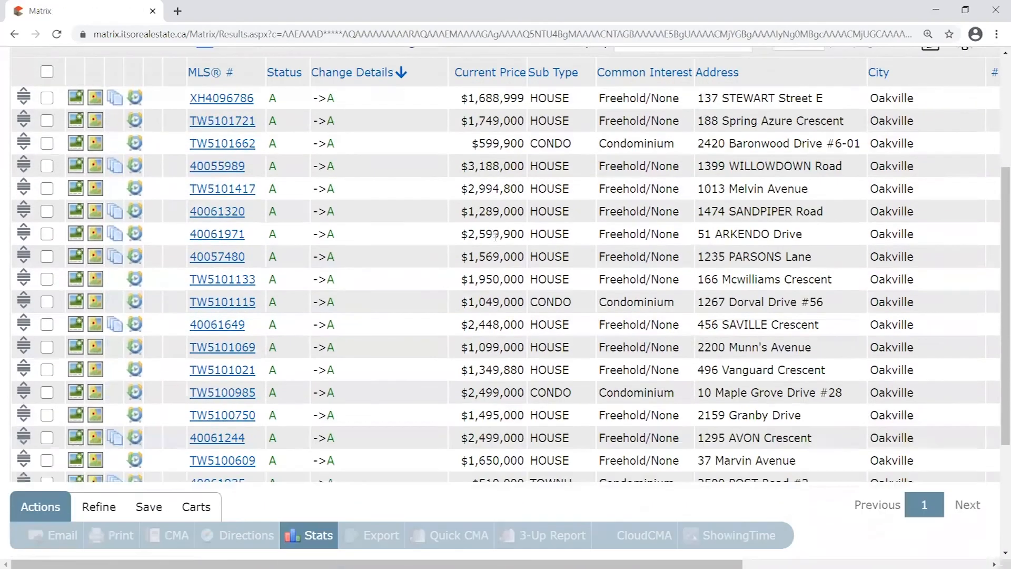
scroll(547, 225, "up", 3)
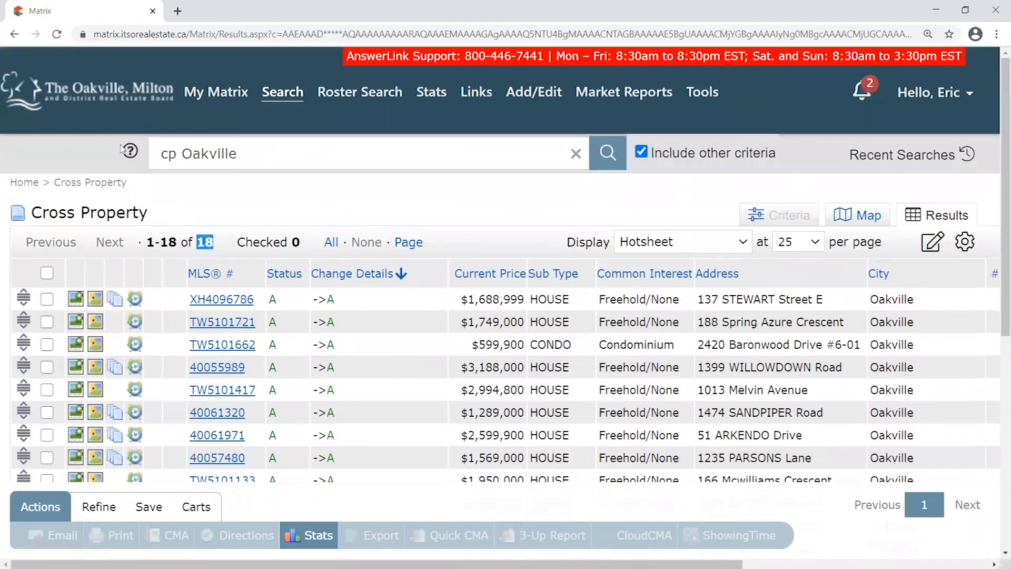